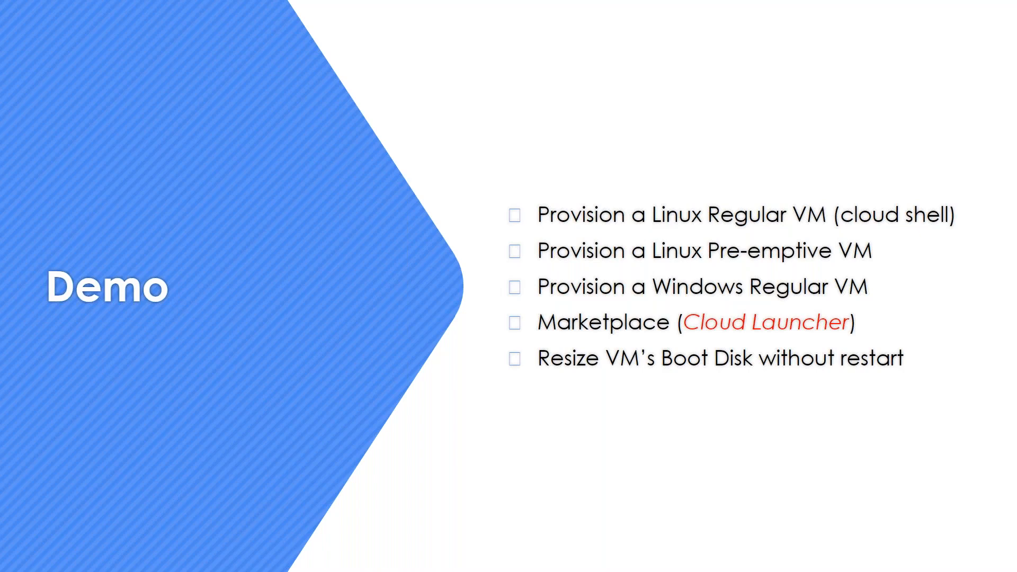
# - Switch to Chrome and bring up the Real Implementation Cheat Sheet document
pyautogui.hotkey('alt', 'Tab')
pyautogui.hotkey('alt', 'Tab')
pyautogui.hotkey('alt', 'Tab')
pyautogui.hotkey('alt', 'Tab')
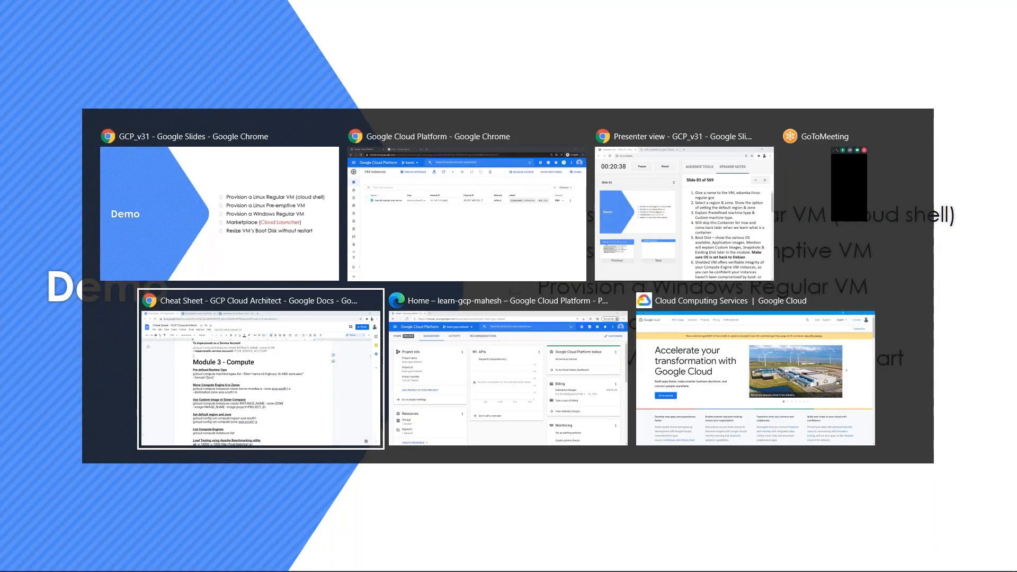
pyautogui.click(249, 16)
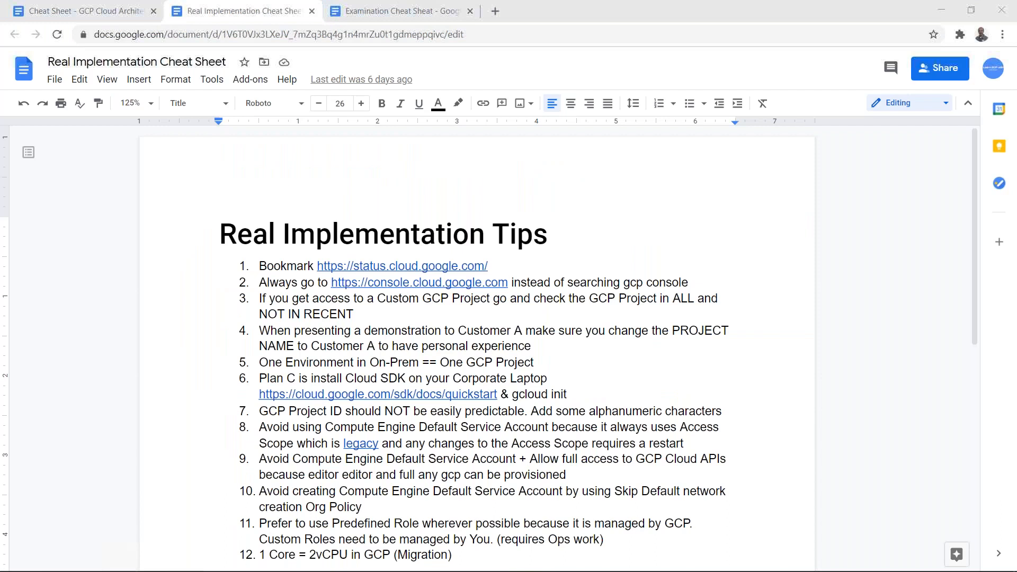
# - Show the Examination Cheat Sheat and highlight the --preemptible flag on line 16
pyautogui.click(395, 9)
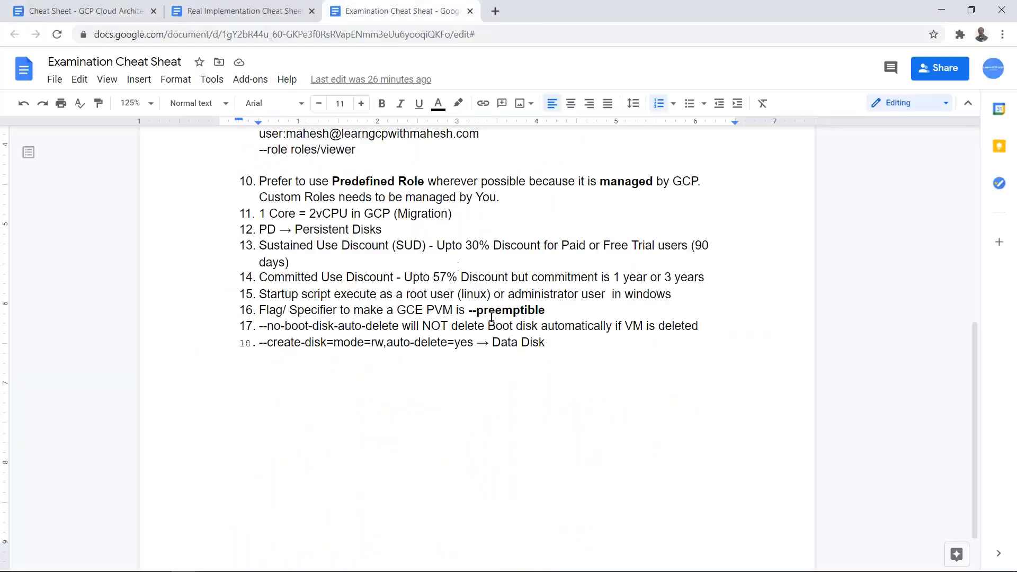
pyautogui.doubleClick(528, 310)
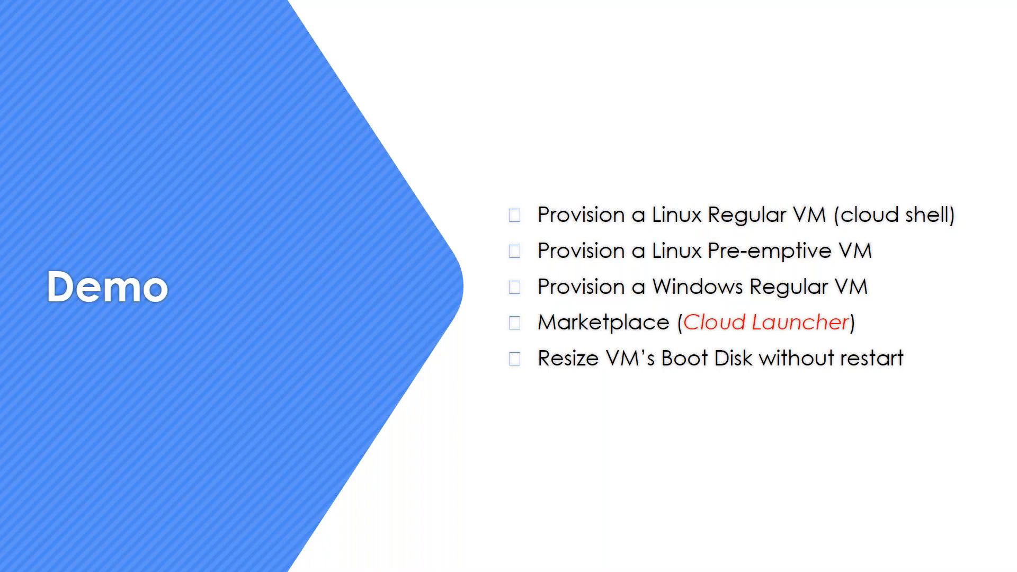
# - Select batch6-regular-web-server and check that deletion protection blocks Delete in its actions menu
pyautogui.hotkey('alt', 'Tab')
pyautogui.hotkey('alt', 'Tab')
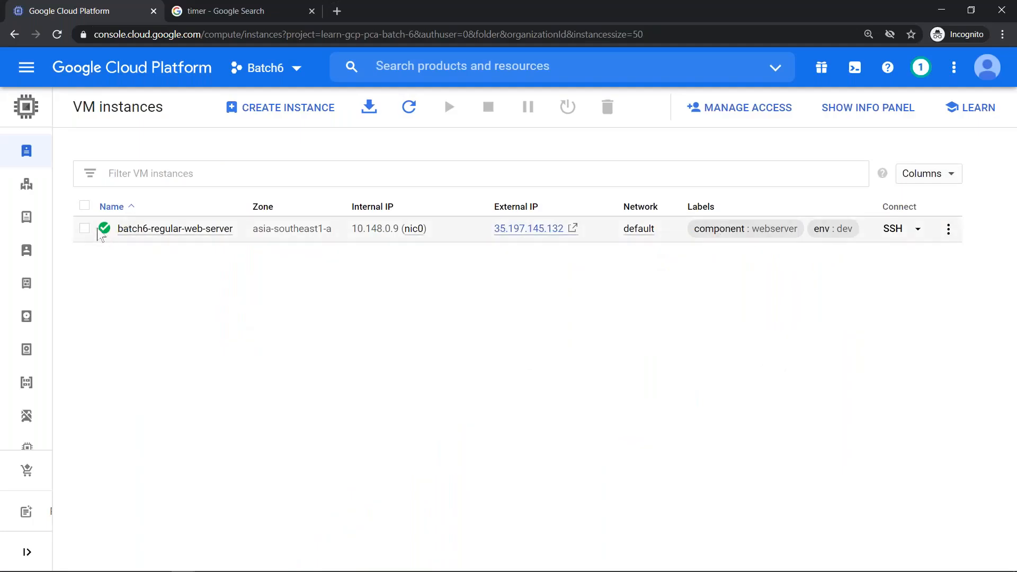
pyautogui.click(84, 229)
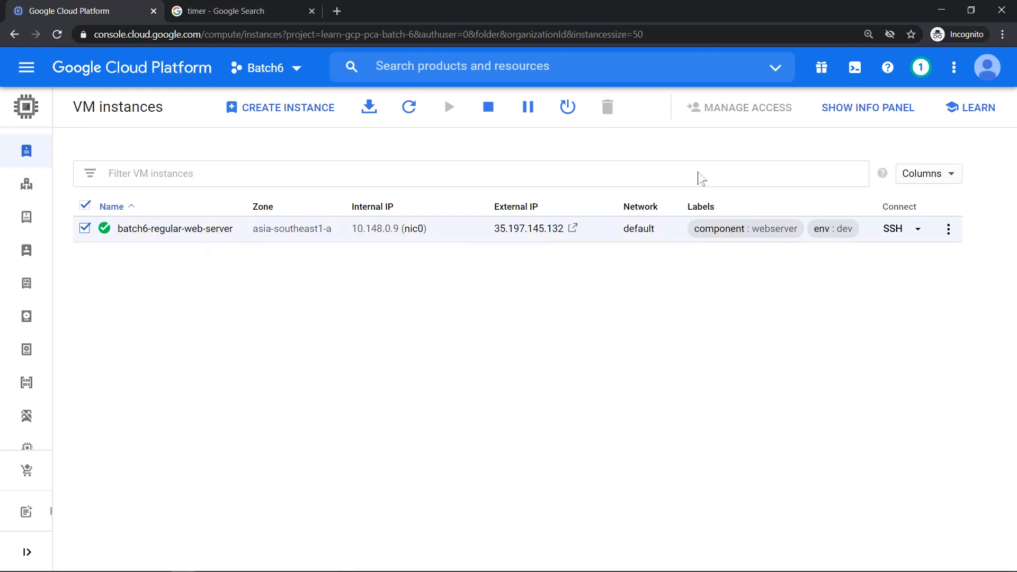
pyautogui.moveTo(609, 109)
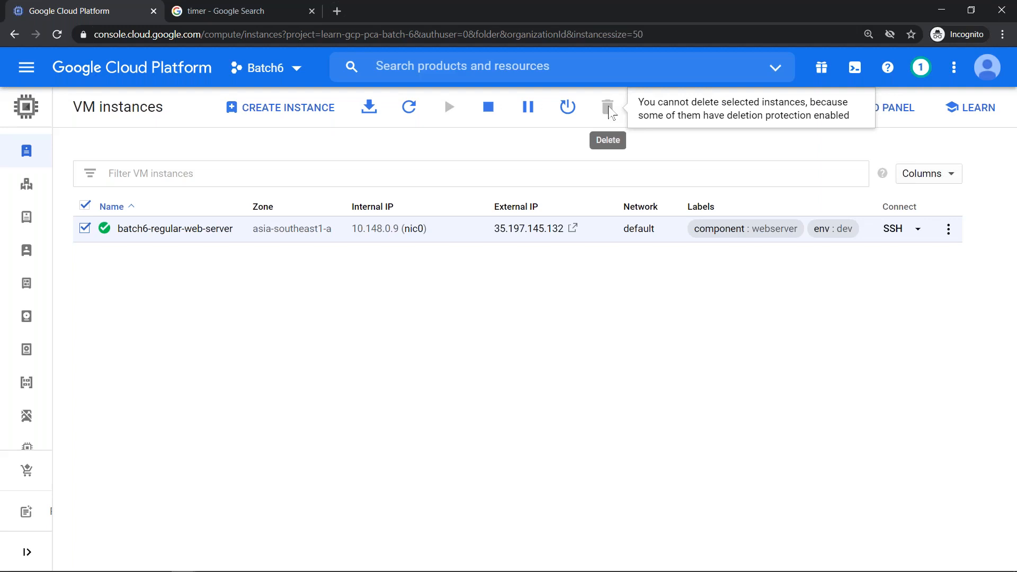
pyautogui.click(948, 229)
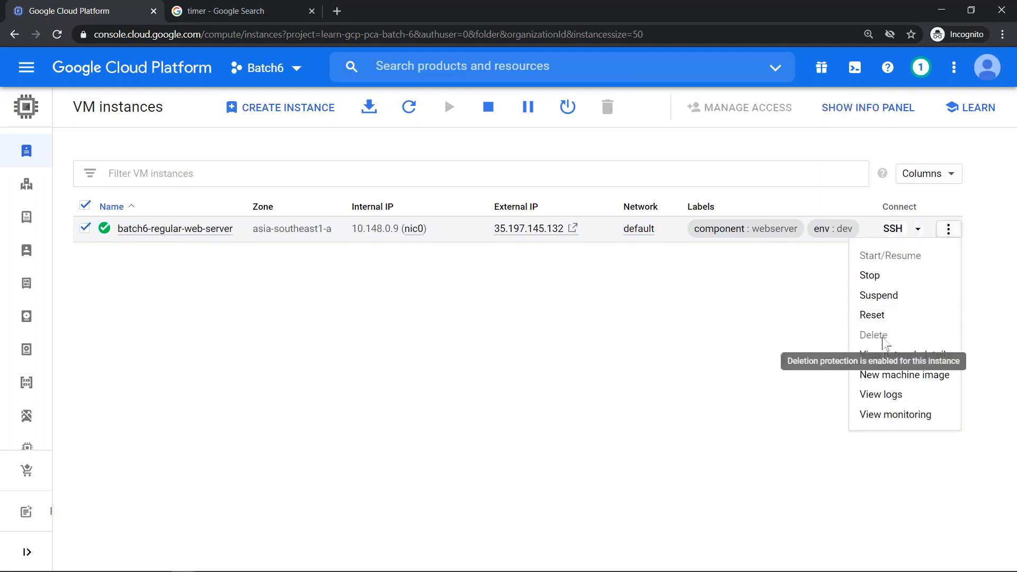
pyautogui.click(630, 343)
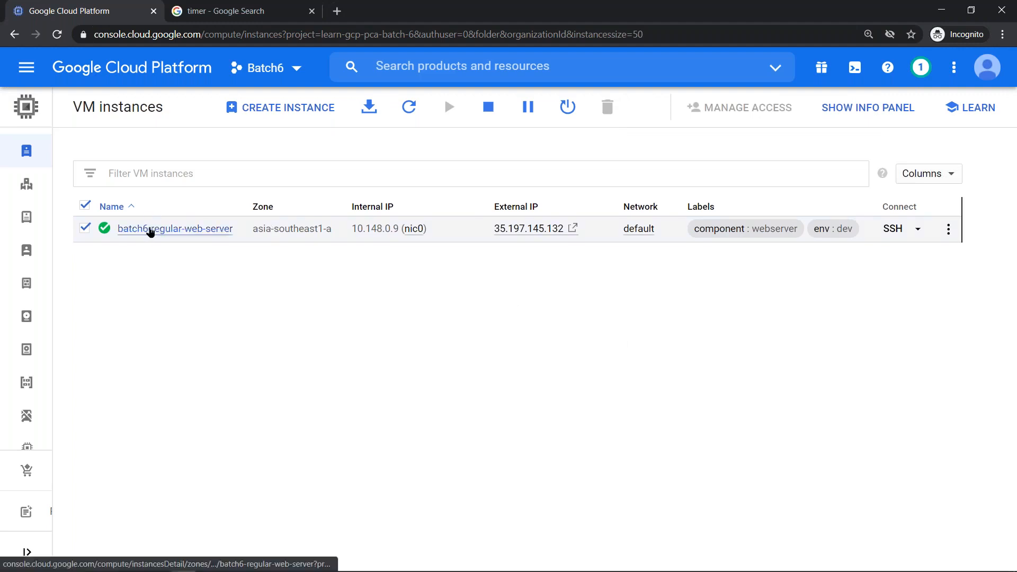
# - Untick Enable deletion protection on batch6-regular-web-server, save the change, and go back to the list
pyautogui.click(173, 232)
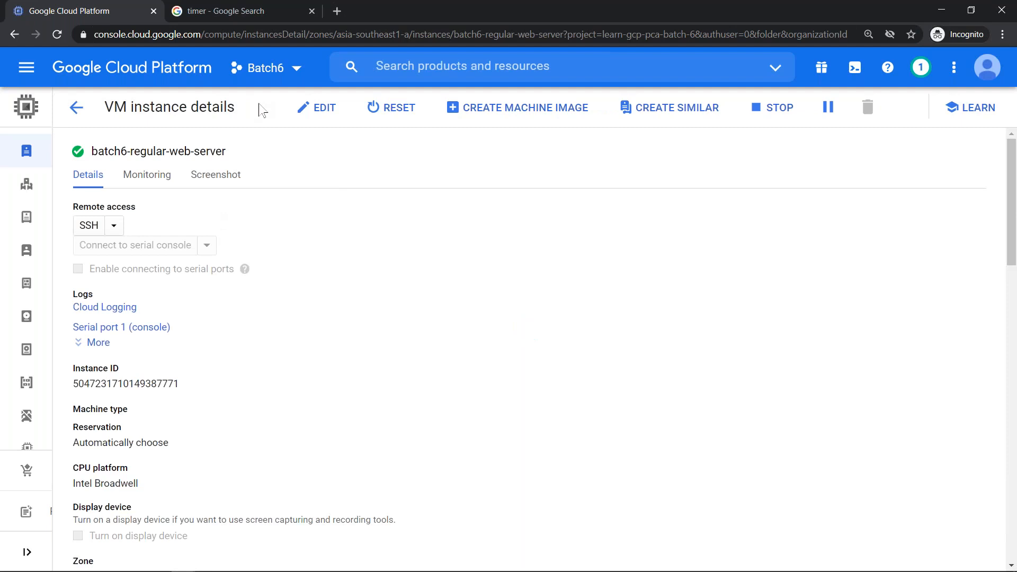
pyautogui.tripleClick(294, 149)
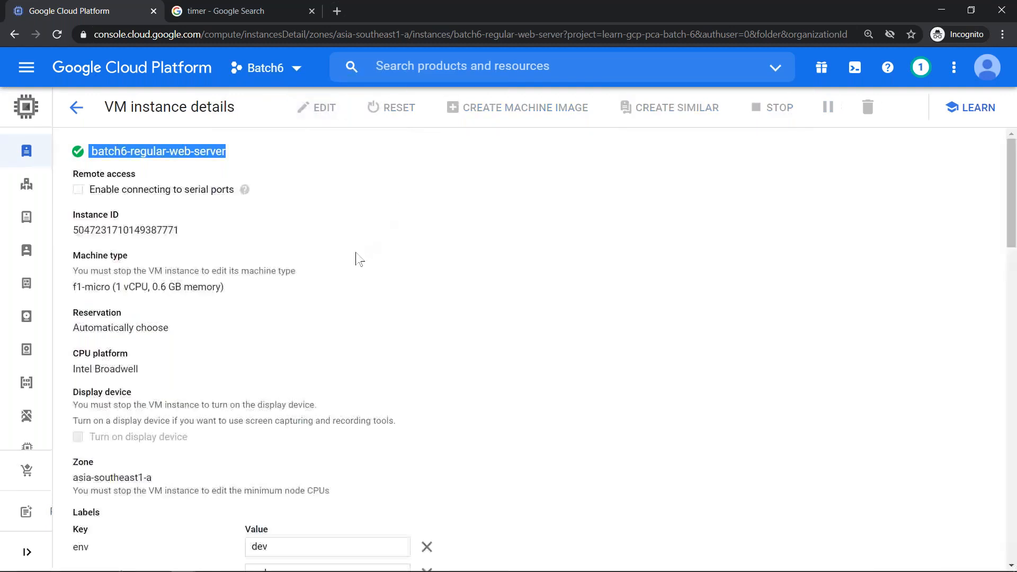
pyautogui.scroll(-7, 360, 257)
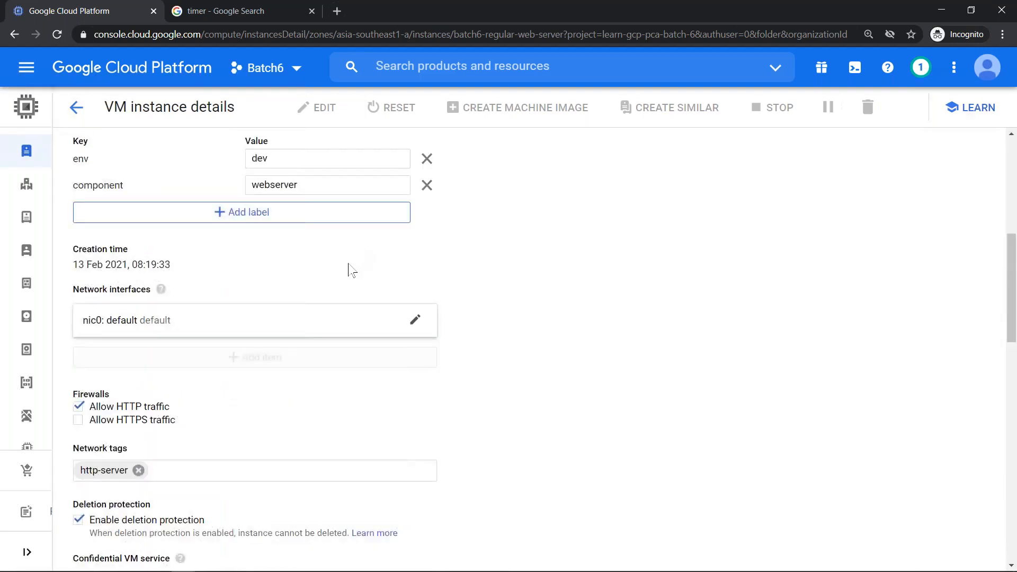
pyautogui.scroll(-7, 352, 268)
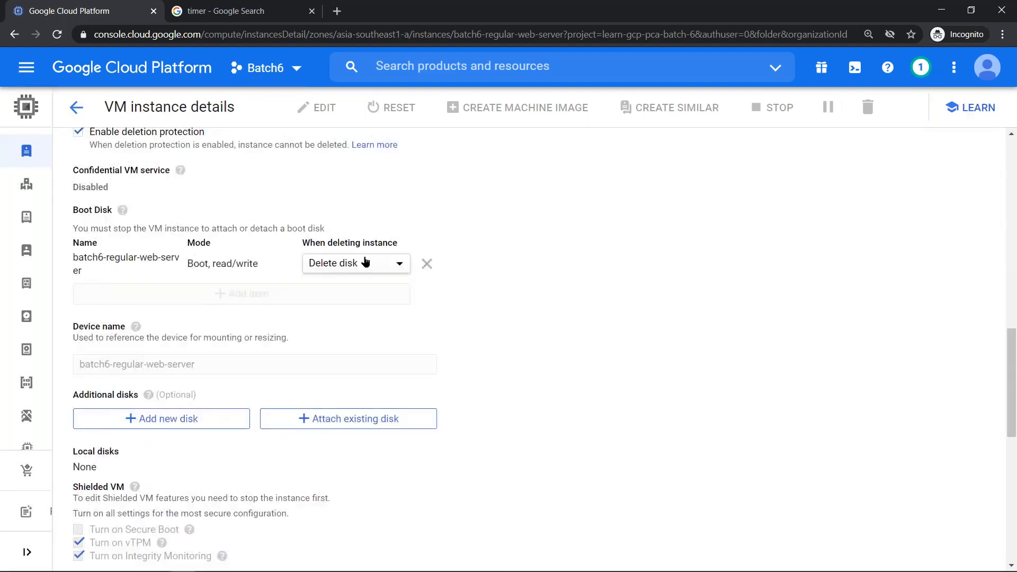
pyautogui.scroll(3, 365, 262)
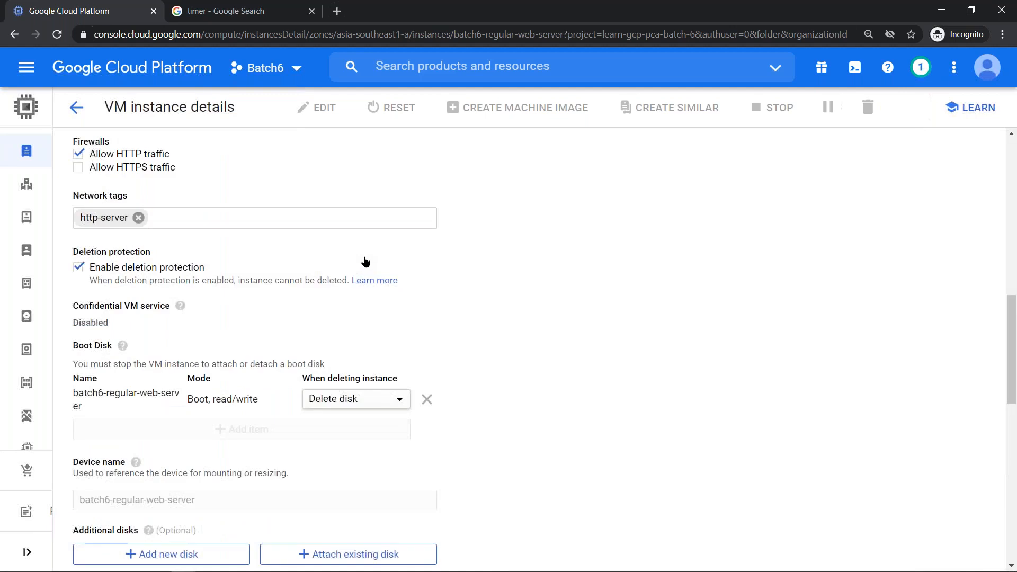
pyautogui.click(79, 269)
pyautogui.scroll(-12, 153, 310)
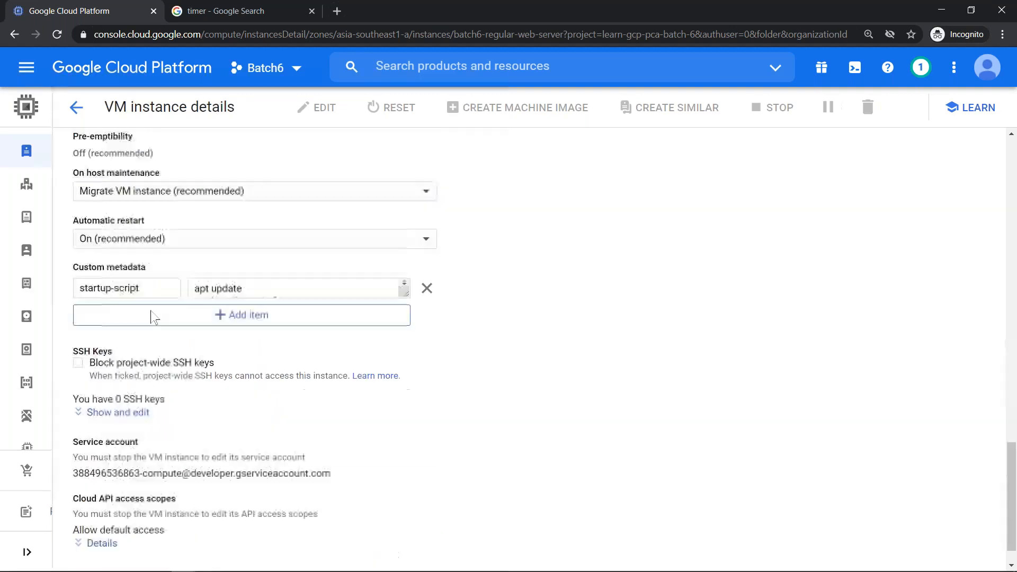
pyautogui.click(93, 548)
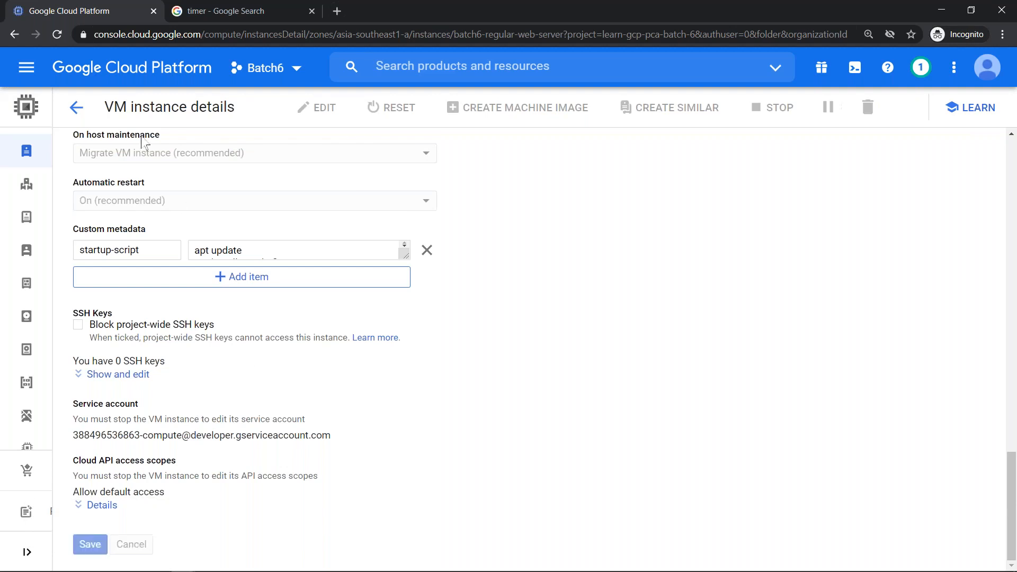
pyautogui.click(74, 108)
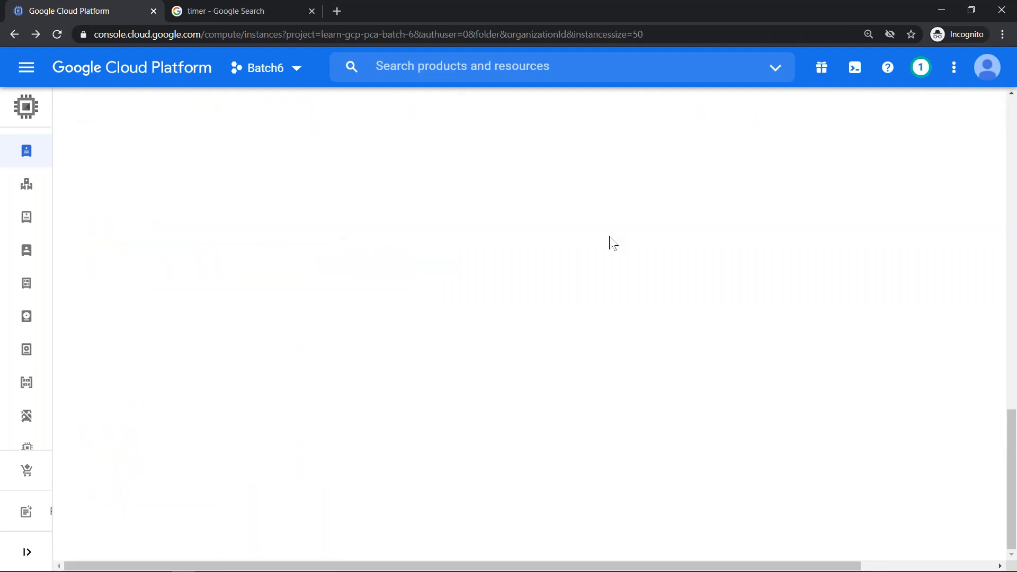
# - Select batch6-regular-web-server, refresh the list, and check that its actions menu now allows Delete
pyautogui.click(85, 229)
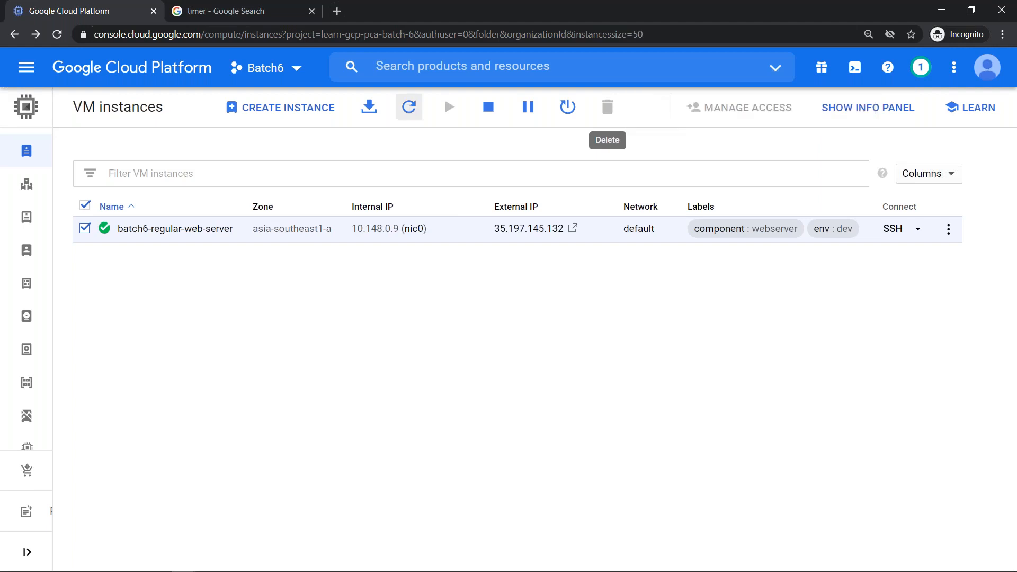
pyautogui.click(409, 107)
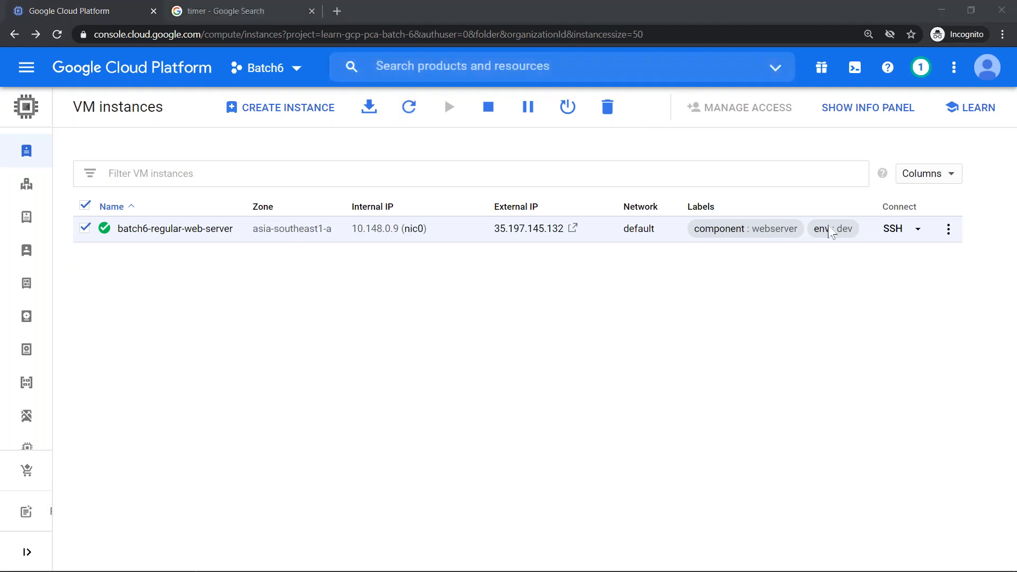
pyautogui.click(948, 229)
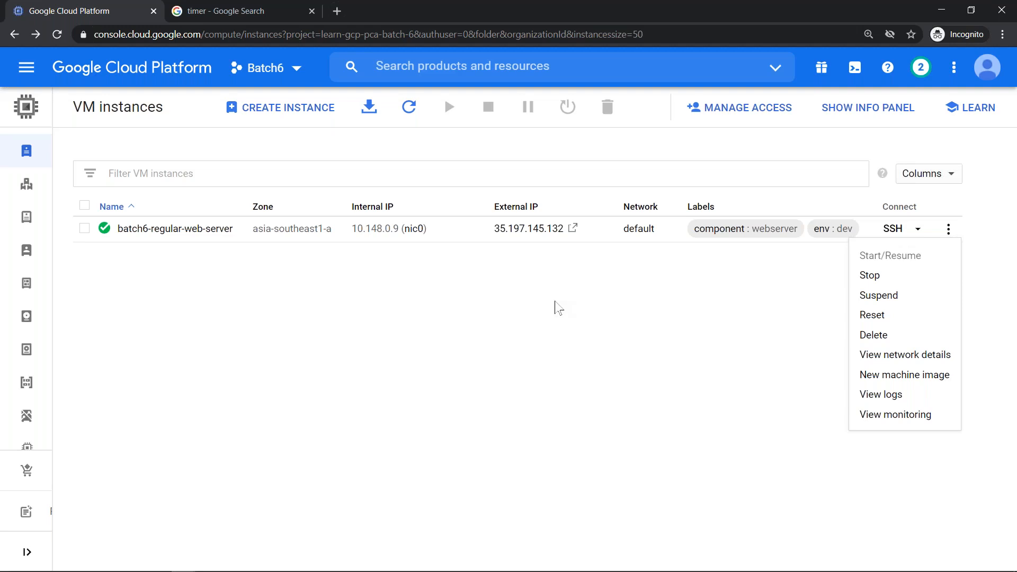
# - Dismiss batch6-regular-web-server's actions menu, leaving the instance untouched
pyautogui.click(555, 308)
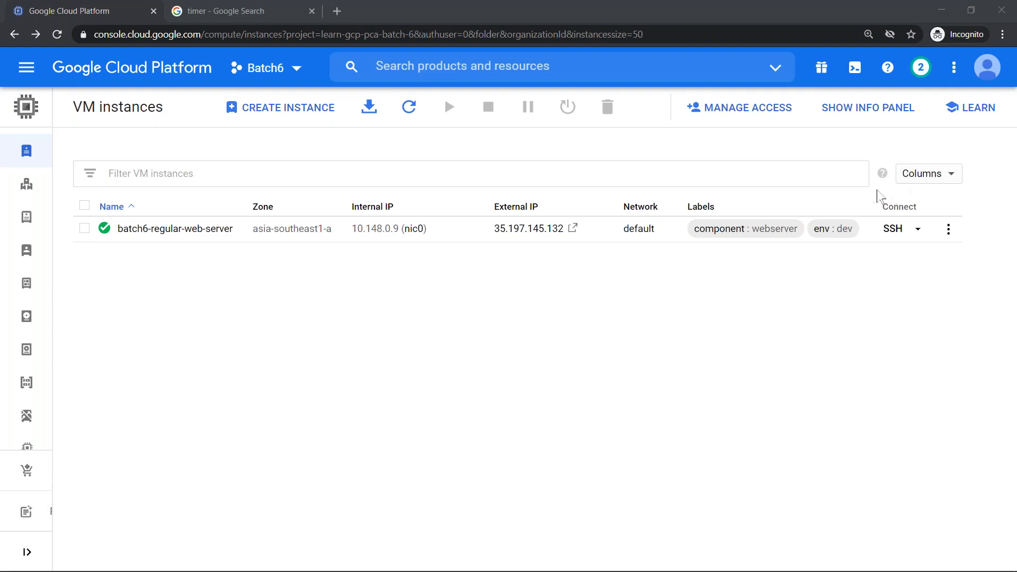
# - Select batch6-regular-web-server and zoom the console out to review the instance list
pyautogui.click(558, 405)
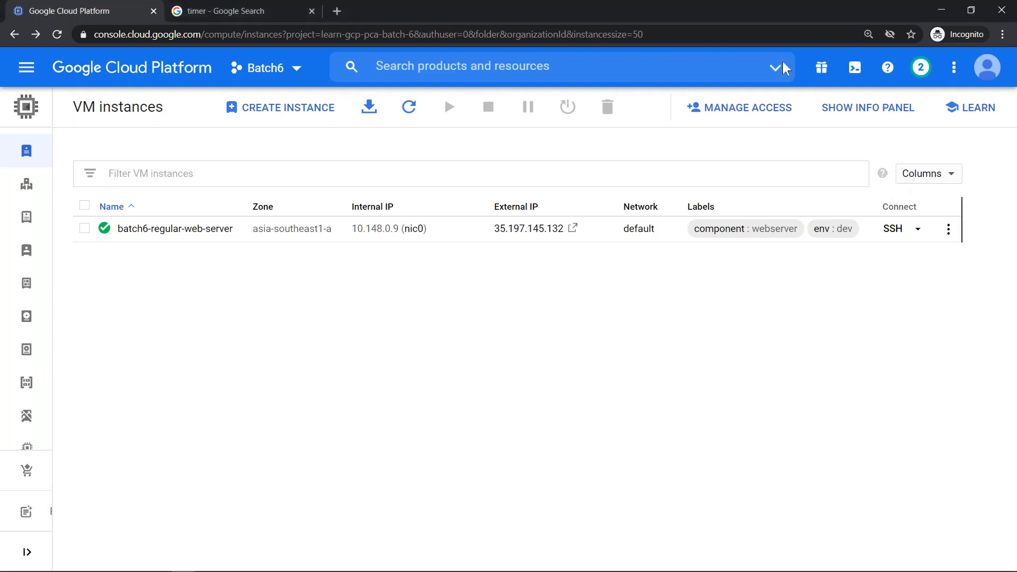
pyautogui.click(85, 228)
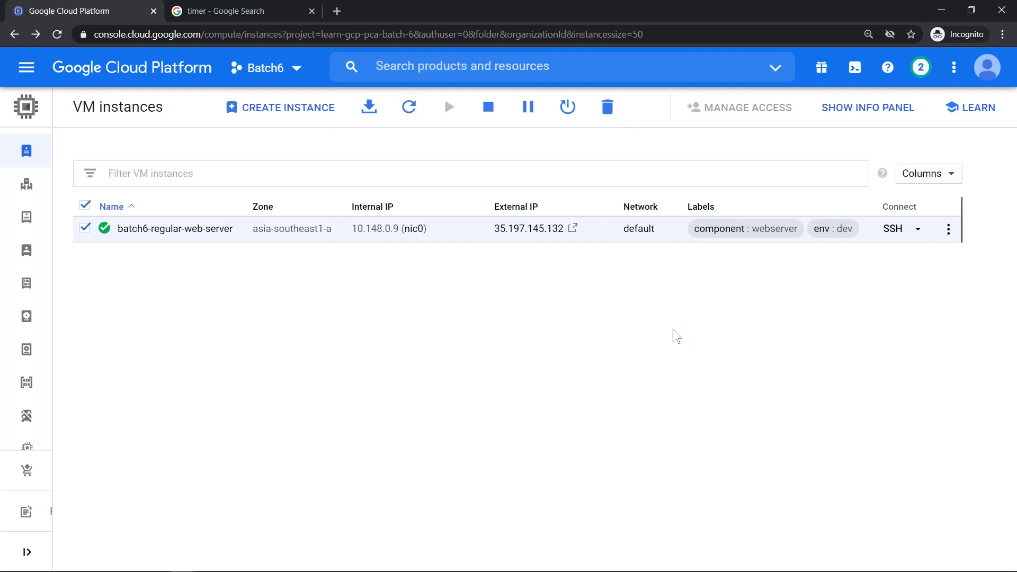
pyautogui.hotkey('ctrl', '-')
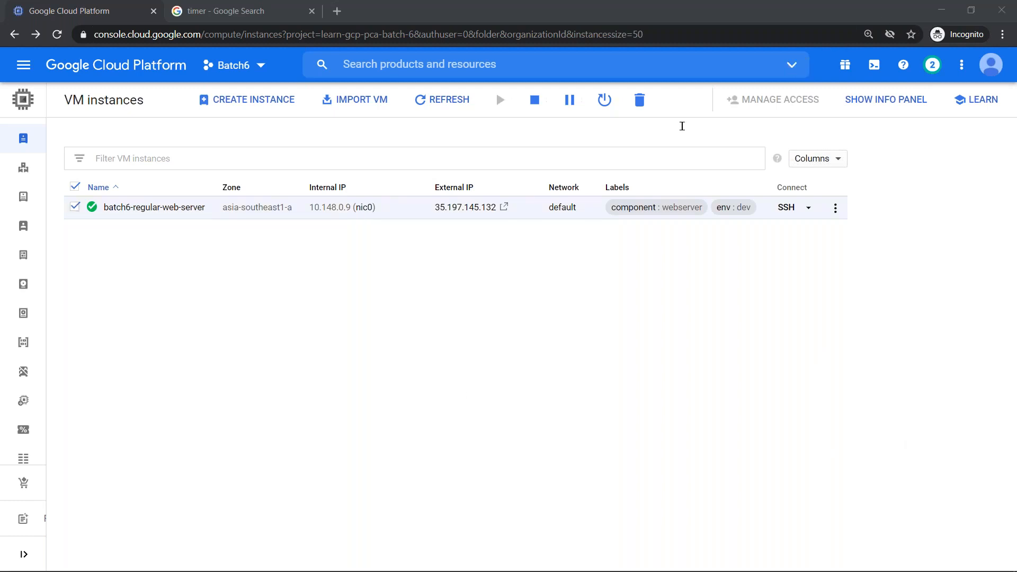
pyautogui.click(682, 129)
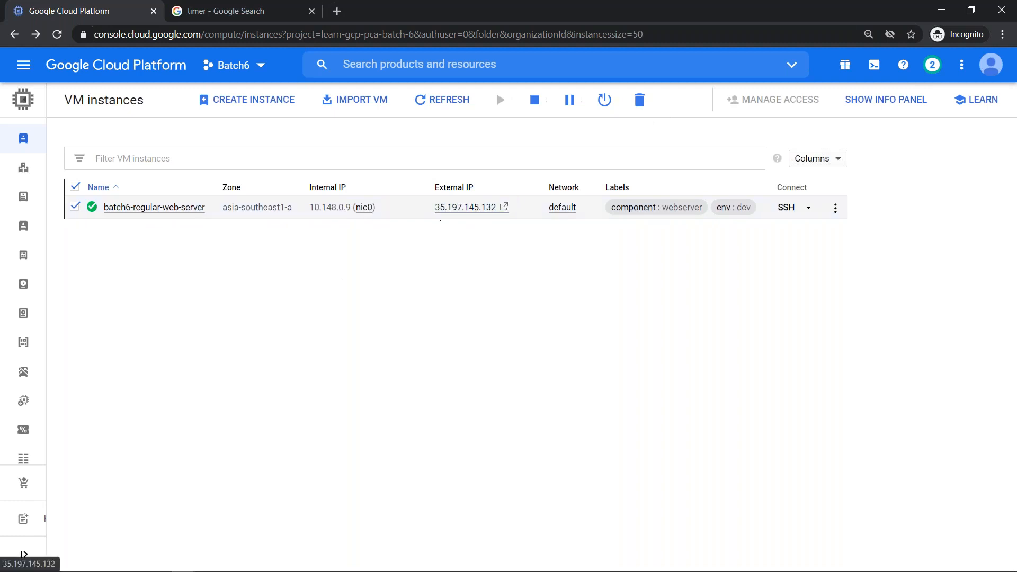
# - Visit the Disks list from the Compute Engine sidebar, then return to VM instances
pyautogui.moveTo(21, 265)
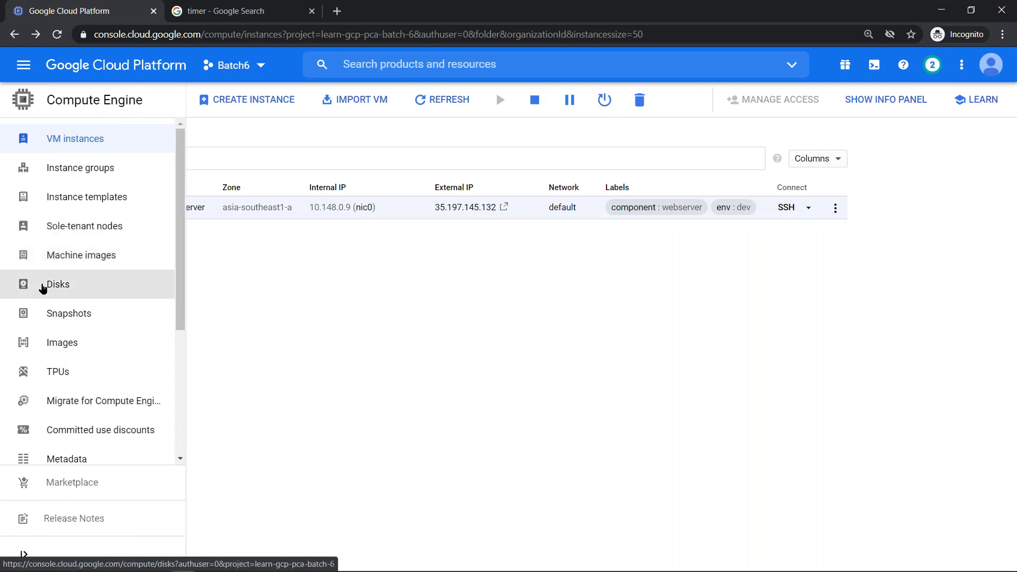
pyautogui.click(43, 287)
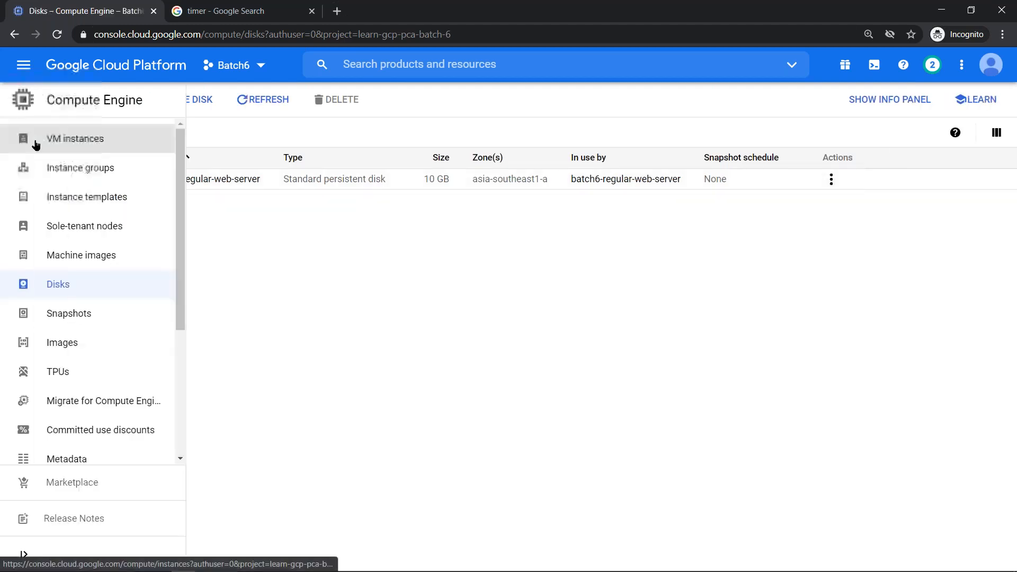
pyautogui.click(36, 144)
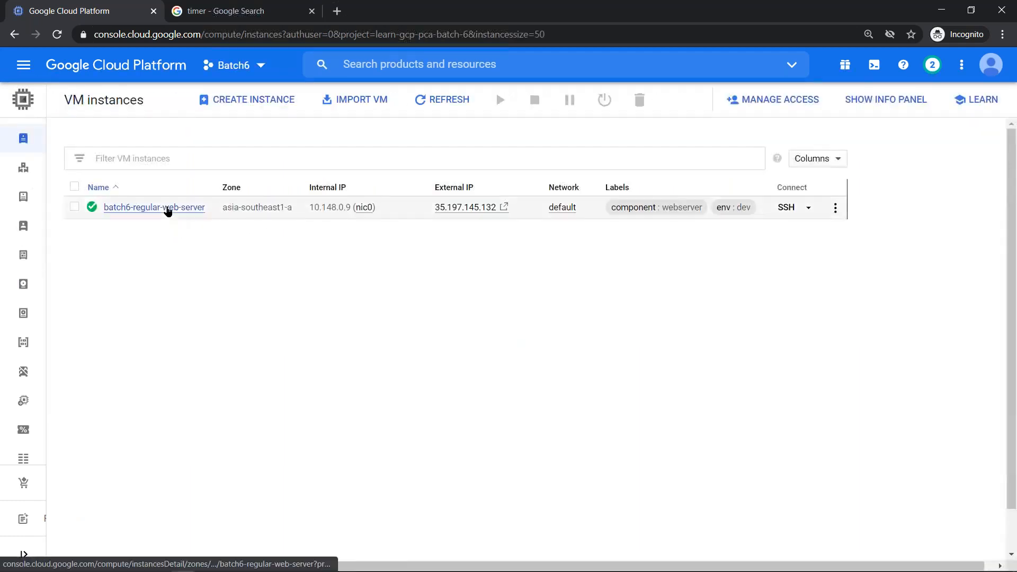
# - Open batch6-regular-web-server's details page from the VM instances table
pyautogui.click(167, 210)
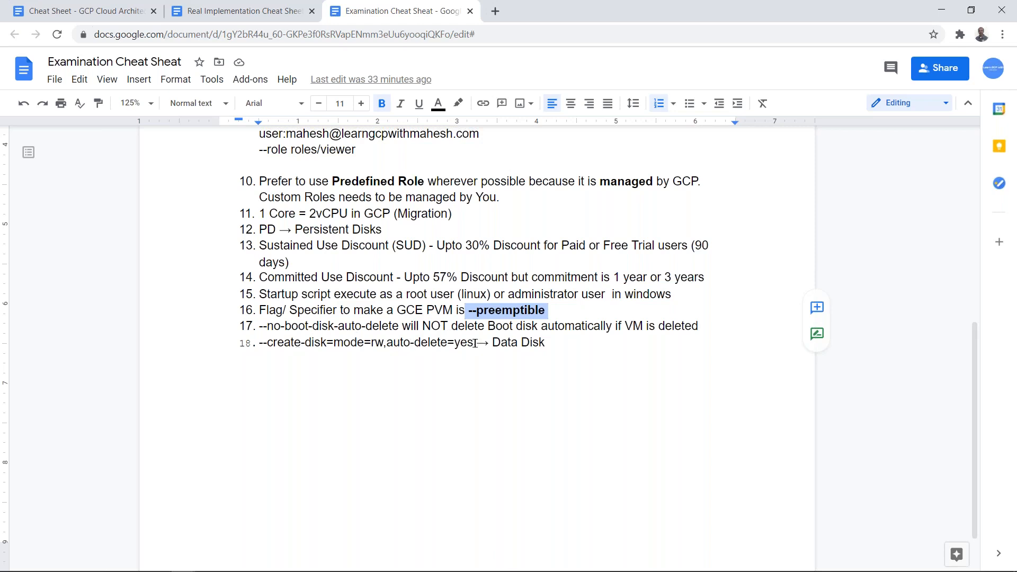
# - Highlight 'yes' in auto-delete=yes on tip 18's --create-disk line
pyautogui.moveTo(473, 343); pyautogui.dragTo(454, 343)
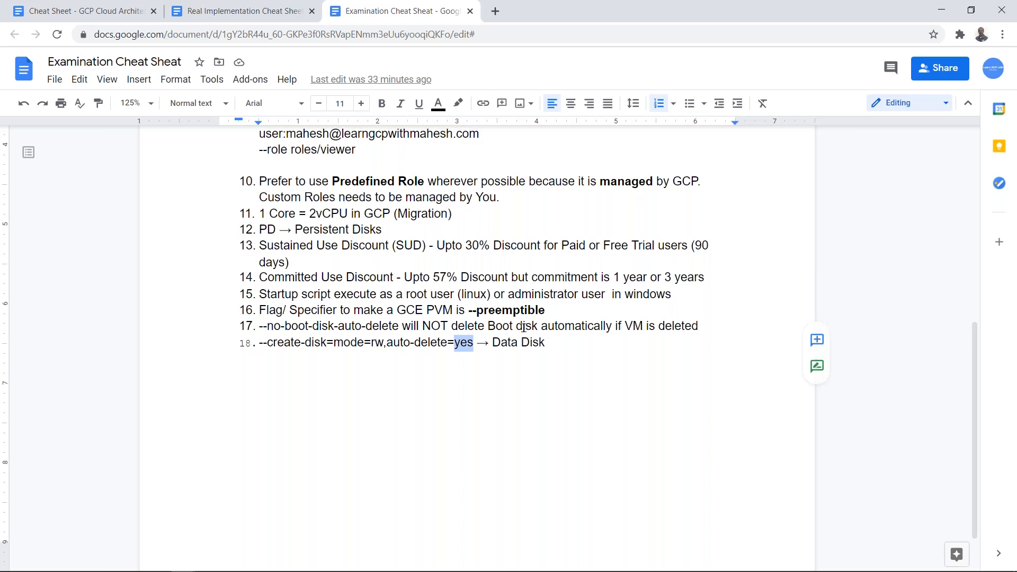
# - Confirm the web server's boot disk is set to Delete disk, then go back to the VM instances list
pyautogui.hotkey('alt', 'Tab')
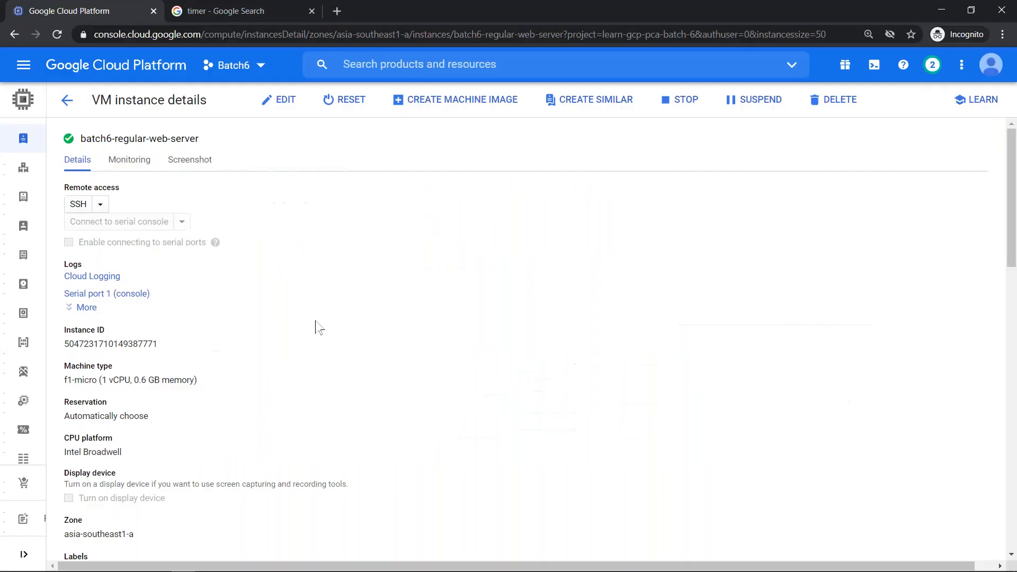
pyautogui.scroll(-5, 296, 313)
pyautogui.scroll(-7, 170, 297)
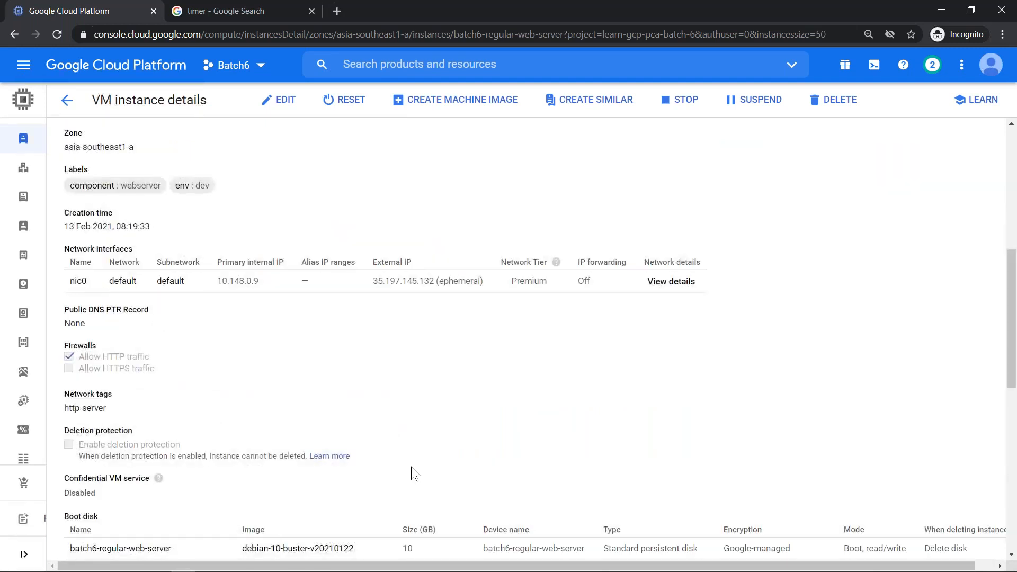
pyautogui.scroll(-3, 412, 473)
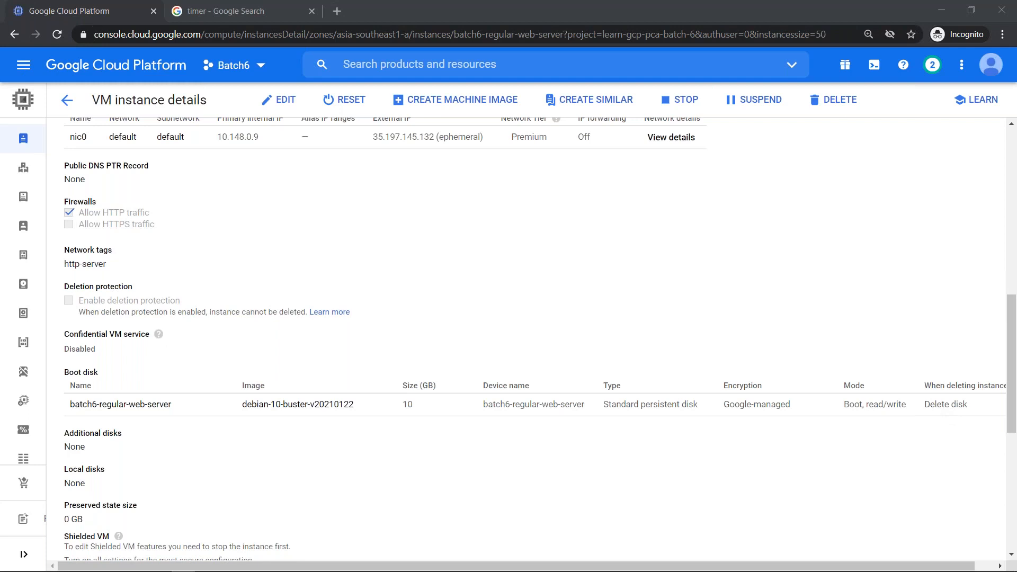
pyautogui.moveTo(929, 404); pyautogui.dragTo(965, 403)
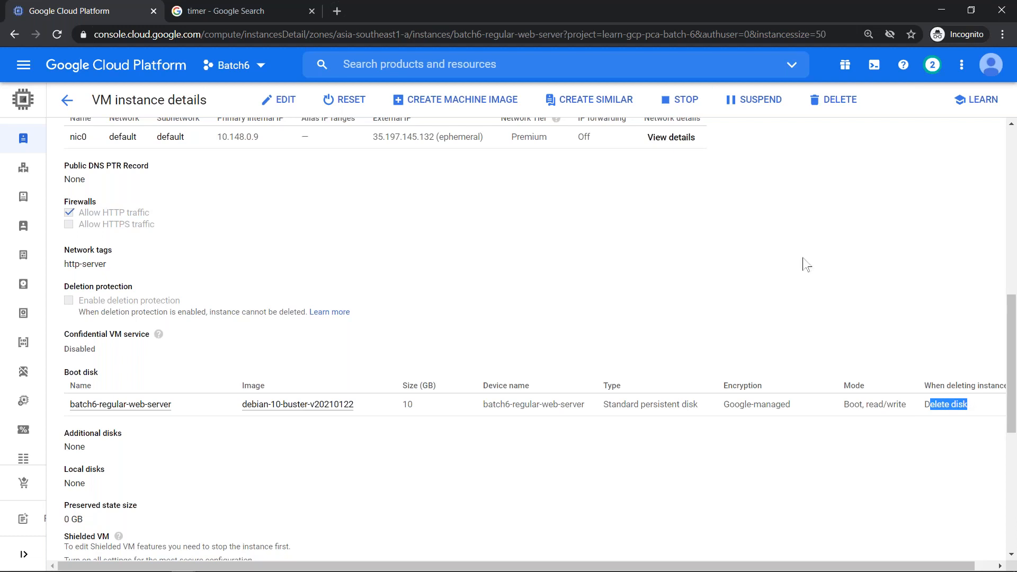
pyautogui.click(170, 16)
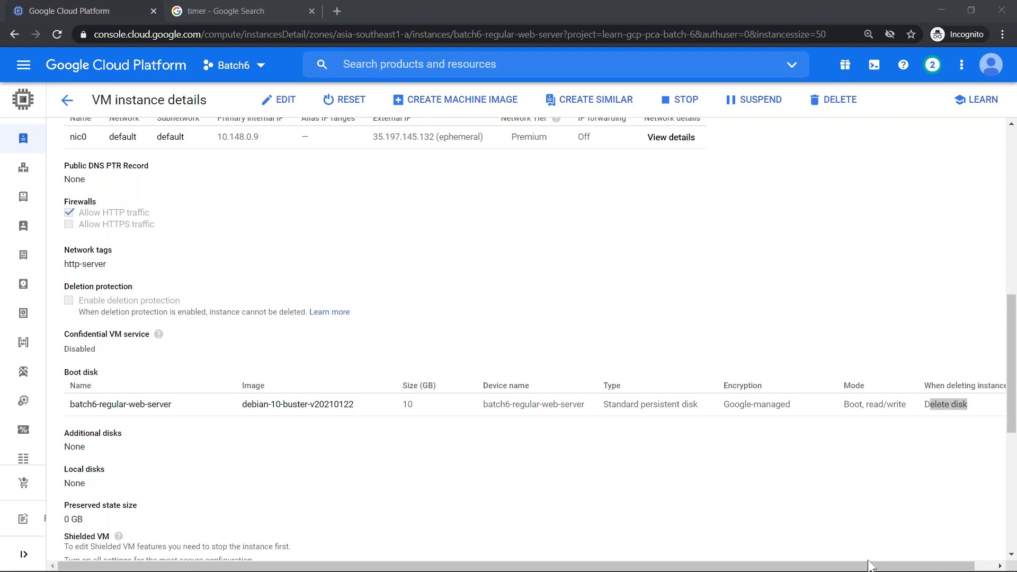
pyautogui.click(67, 102)
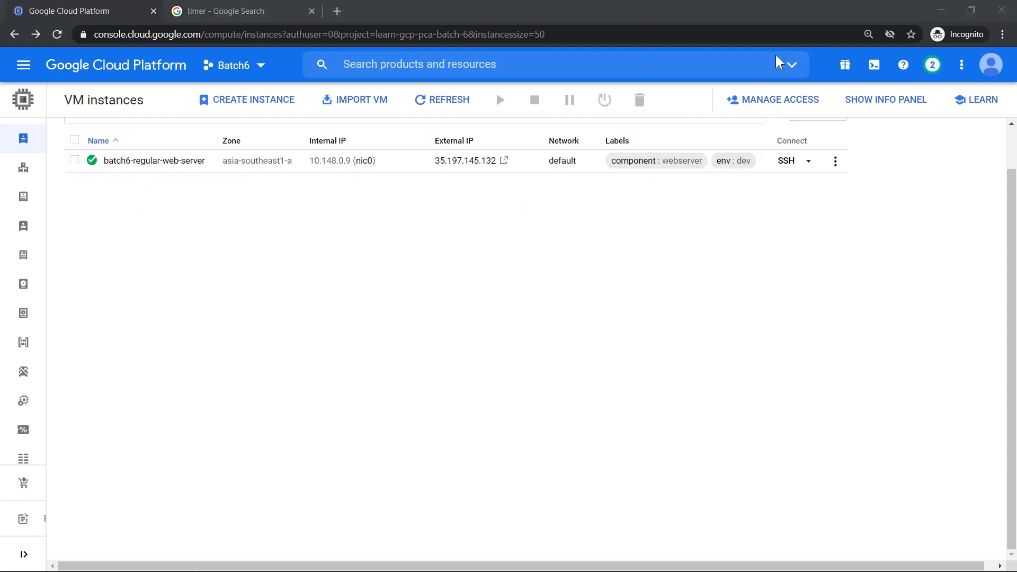
# - Show a Machine type column in the VM instances table, then switch to the Demo slide
pyautogui.click(461, 358)
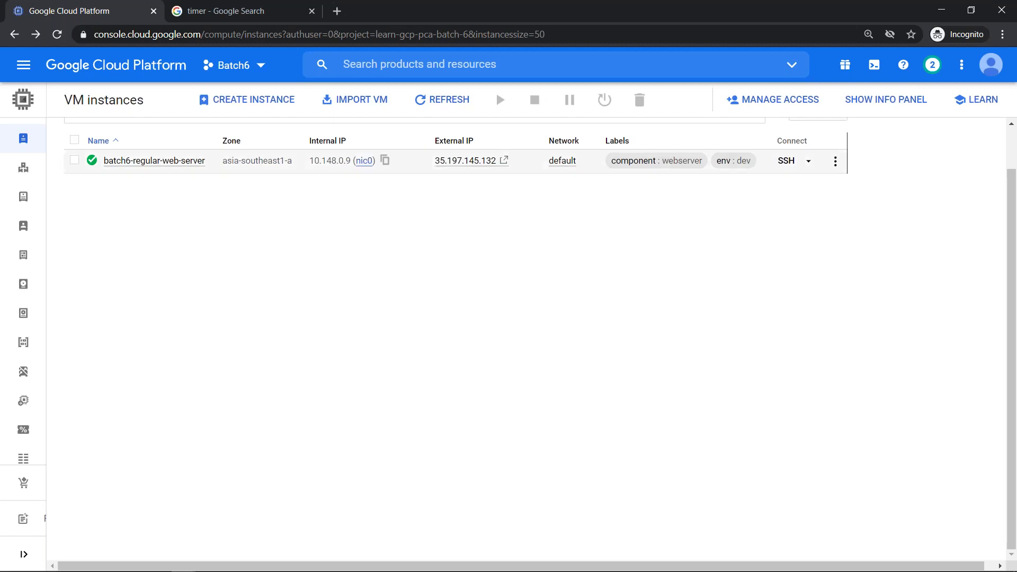
pyautogui.scroll(2, 856, 224)
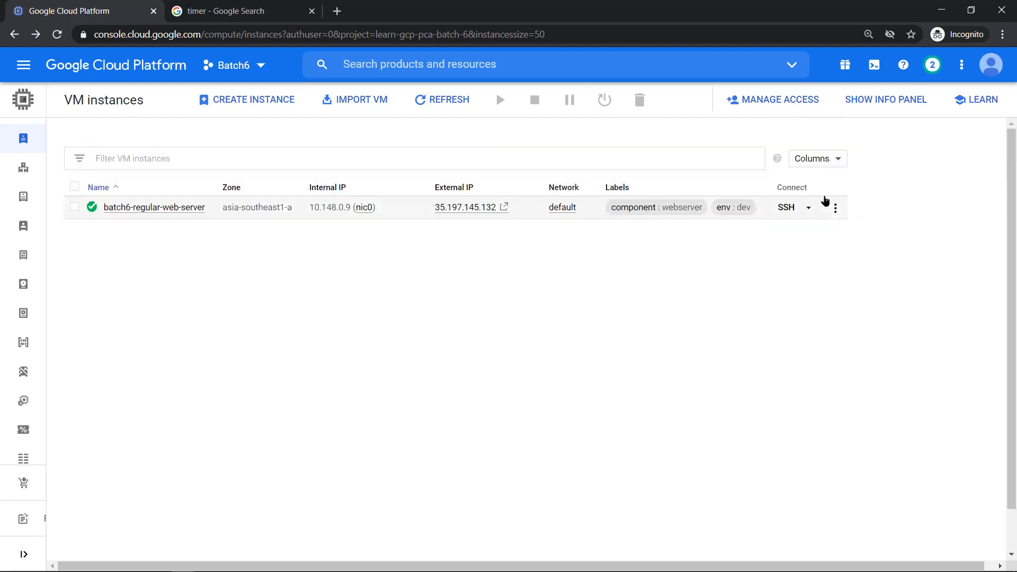
pyautogui.click(826, 158)
pyautogui.click(841, 248)
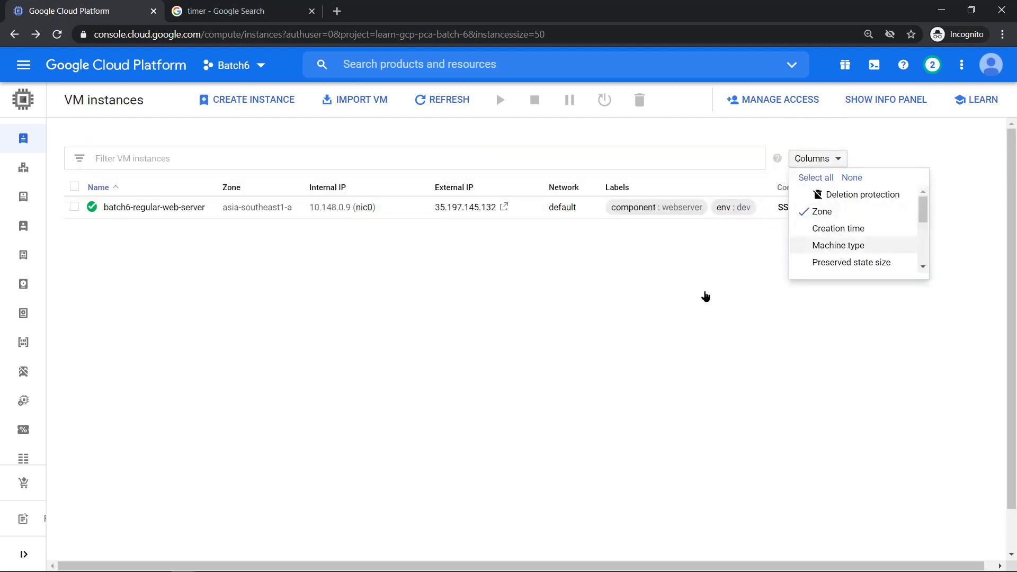
pyautogui.click(590, 311)
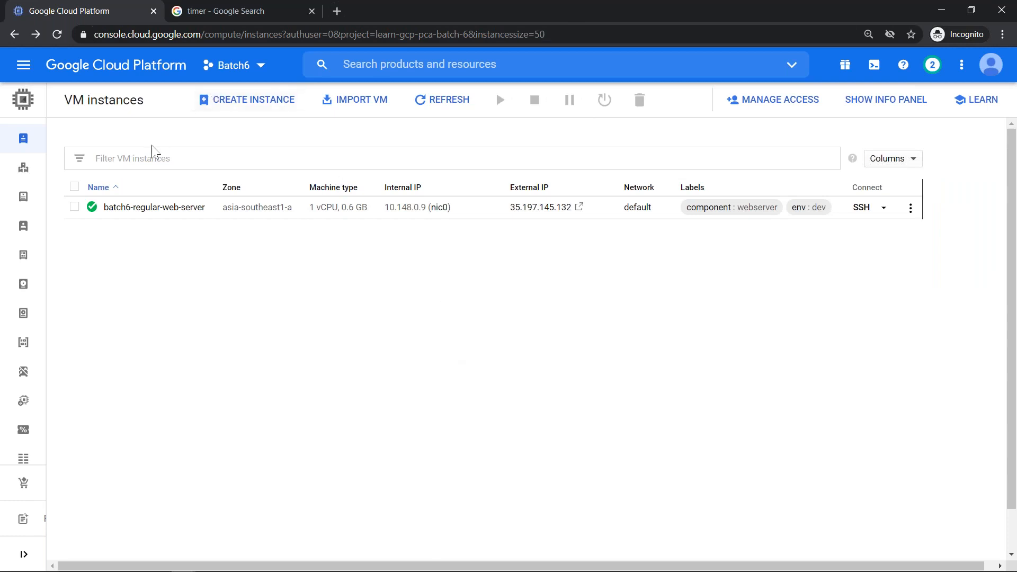
pyautogui.hotkey('alt', 'Tab')
pyautogui.hotkey('alt', 'Tab')
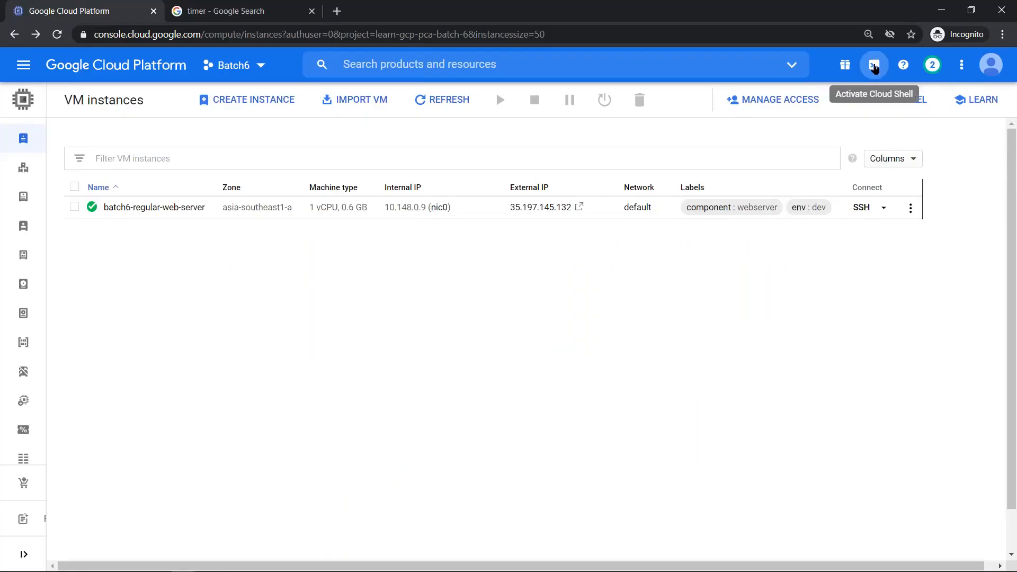
# - Activate Cloud Shell from the VM instances page
pyautogui.click(874, 64)
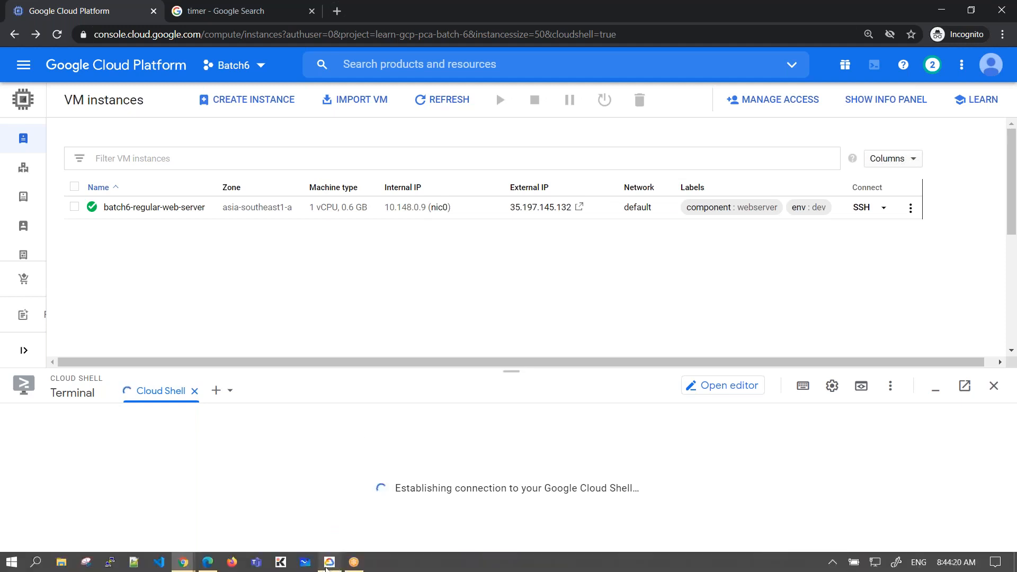
# - Make the Cloud Shell terminal taller and shorten the prompt with PS1=$
pyautogui.click(326, 564)
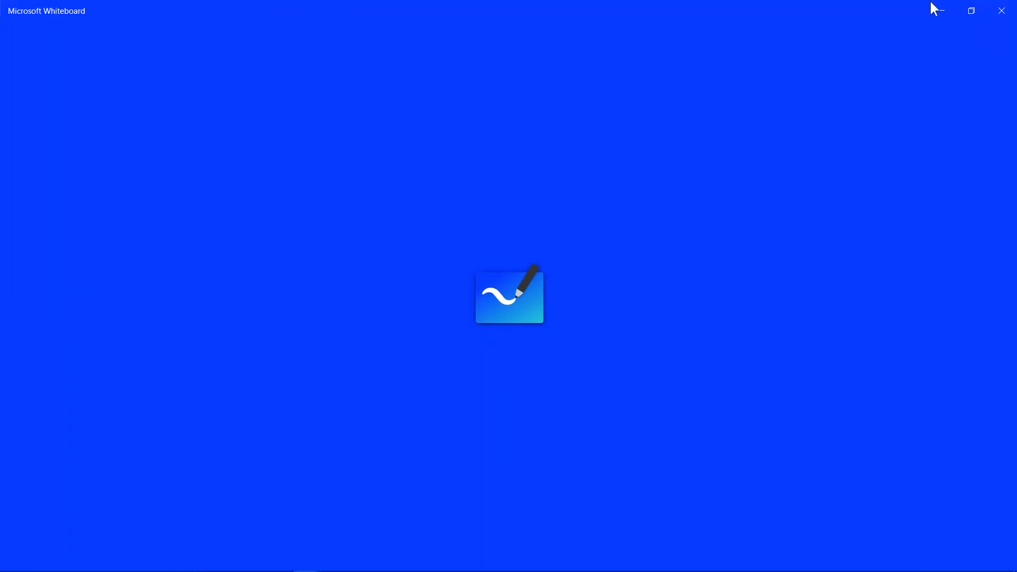
pyautogui.click(942, 10)
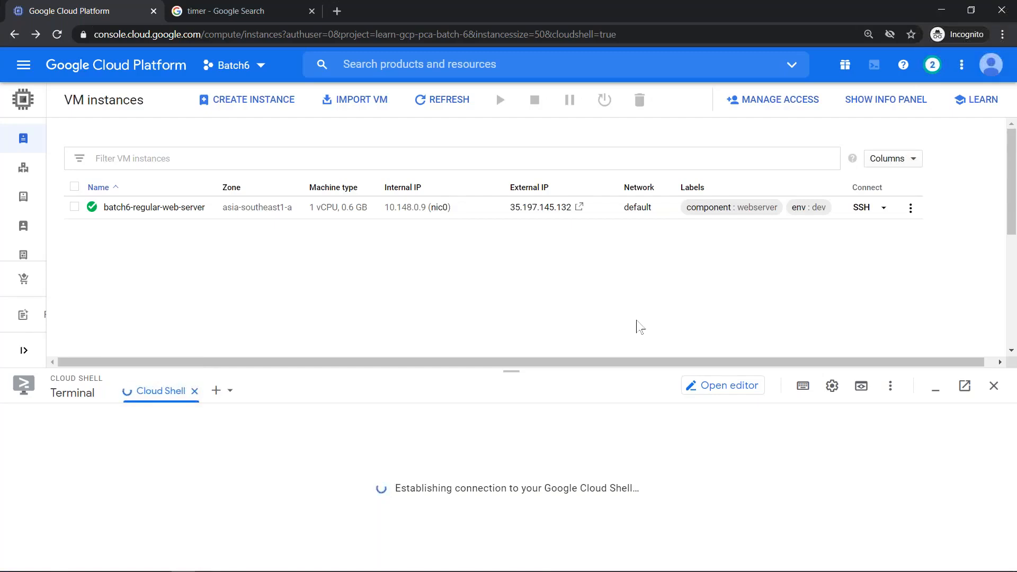
pyautogui.moveTo(513, 368); pyautogui.dragTo(506, 307)
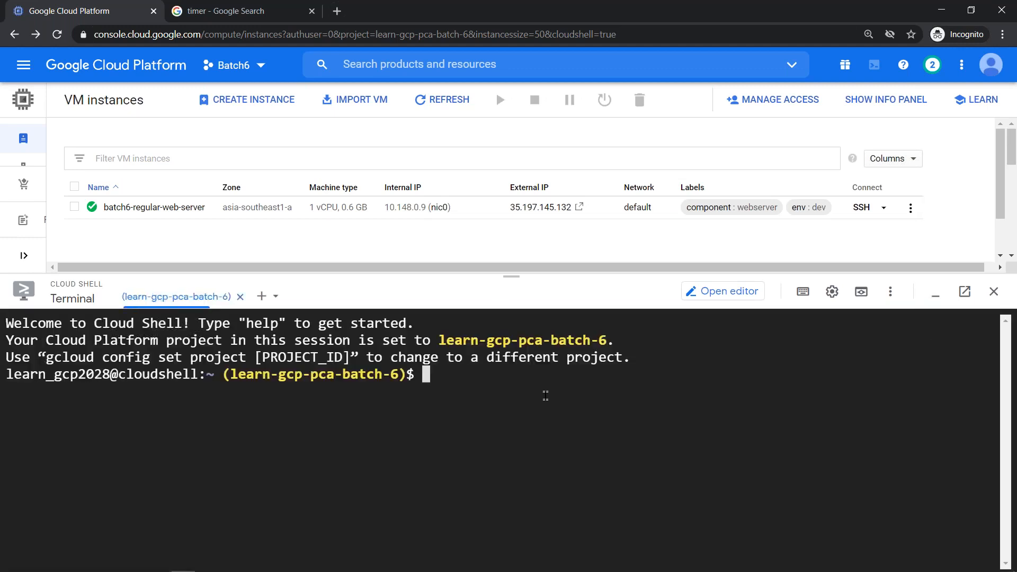
pyautogui.hotkey('ctrl', 'l')
pyautogui.write('PS1=')
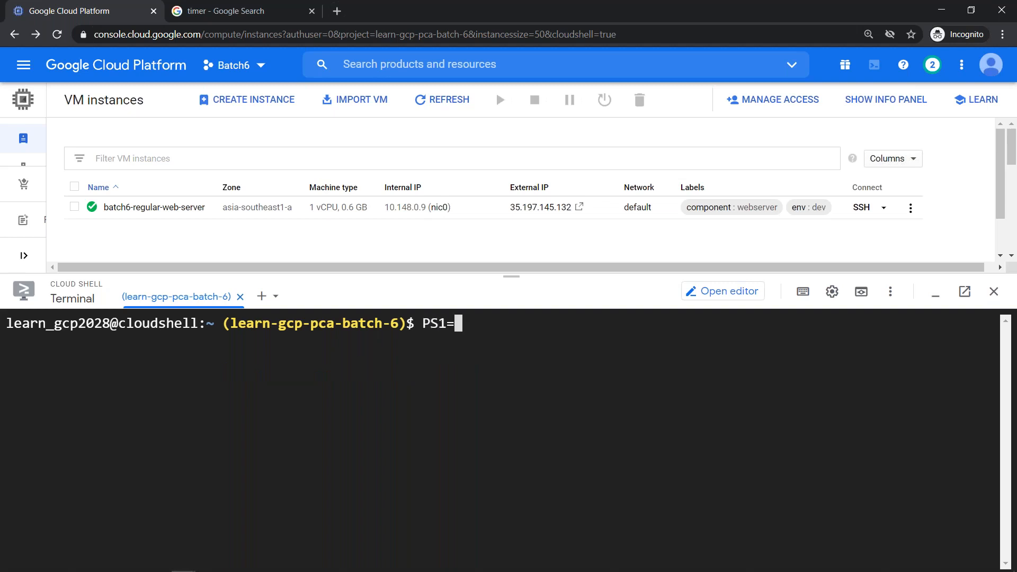
pyautogui.write('$')
pyautogui.press('Return')
pyautogui.hotkey('ctrl', 'l')
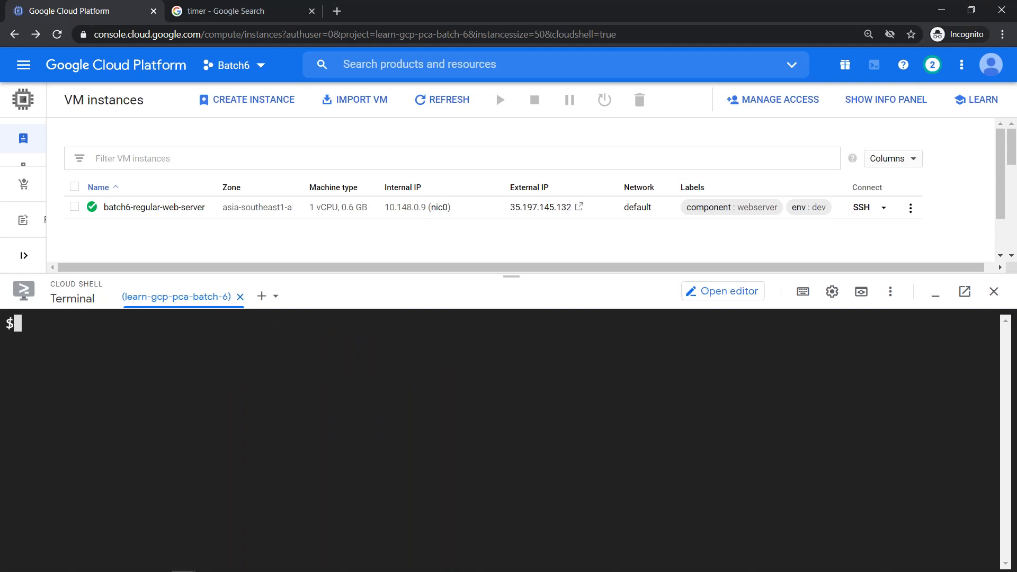
# - Run gcloud beta interactive in Cloud Shell
pyautogui.hotkey('alt', 'Tab')
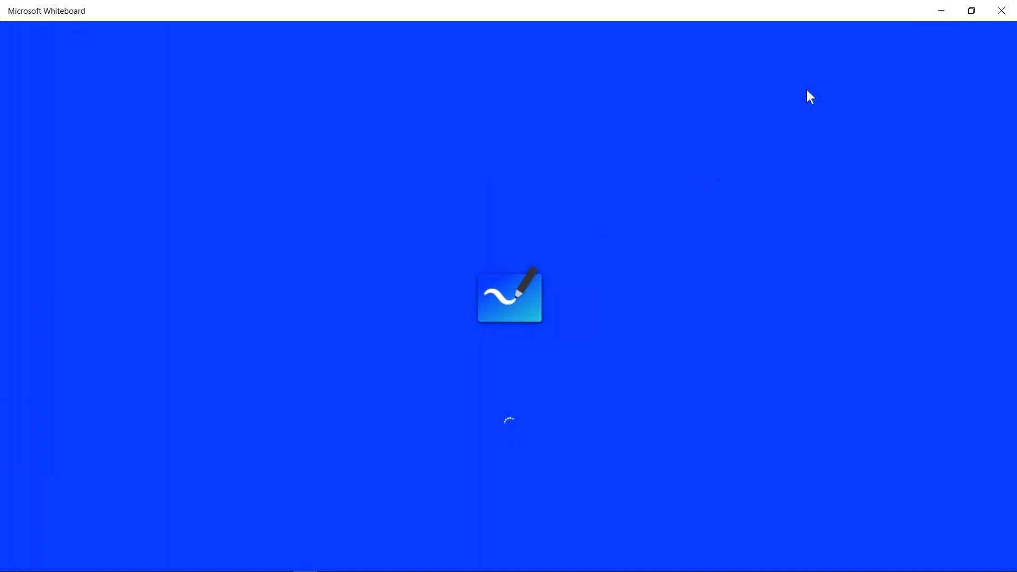
pyautogui.hotkey('alt', 'Tab')
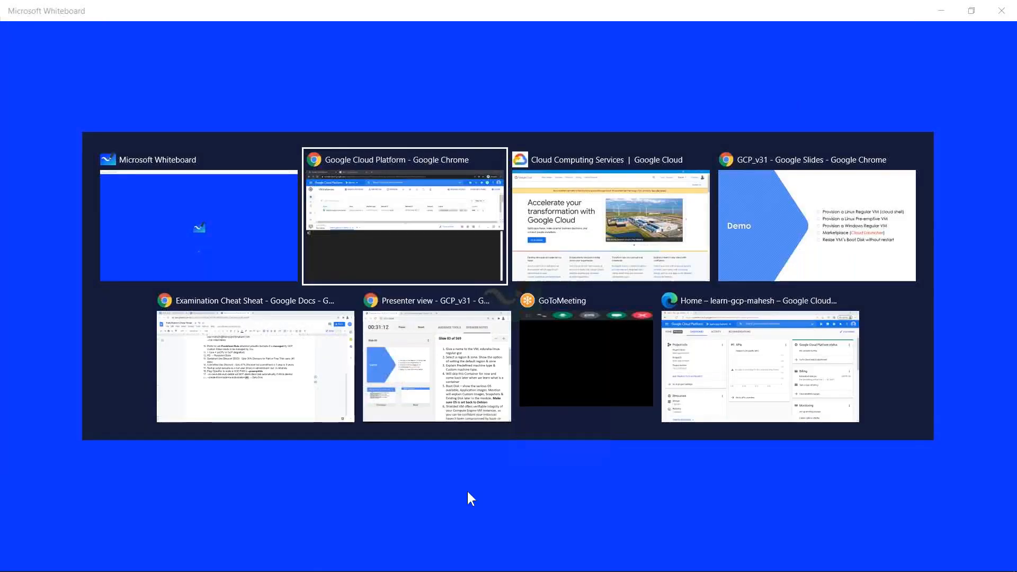
pyautogui.write('gcloud beta inty')
pyautogui.press('BackSpace')
pyautogui.write('eractive')
pyautogui.press('Return')
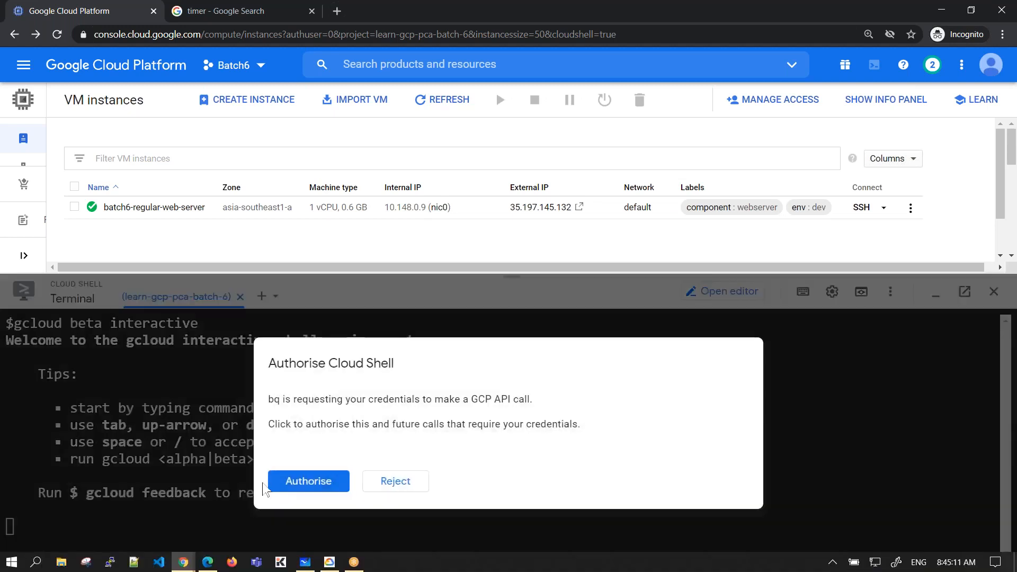
# - Authorise Cloud Shell's credential request and make the terminal panel taller
pyautogui.click(295, 482)
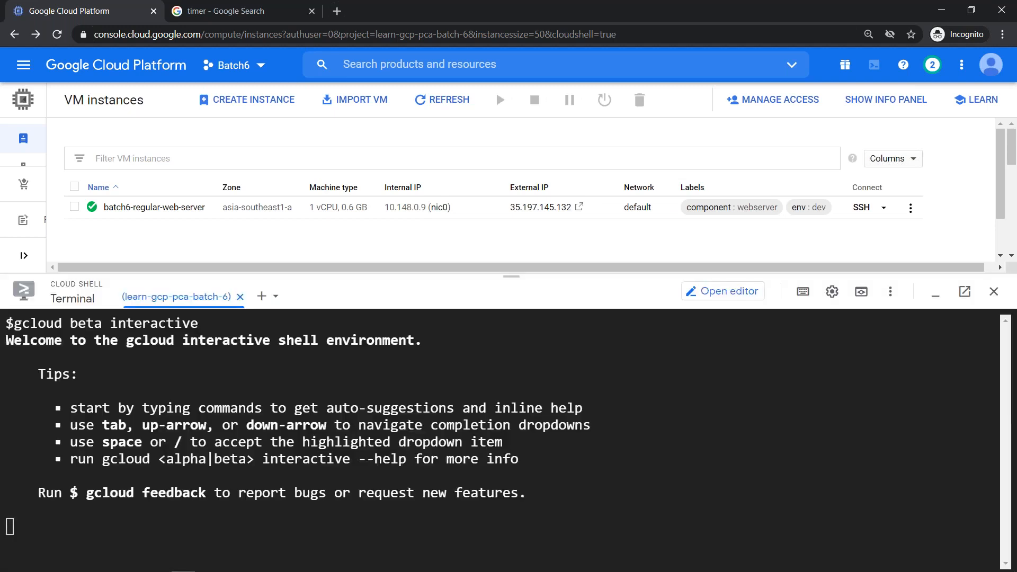
pyautogui.moveTo(515, 260); pyautogui.dragTo(515, 200)
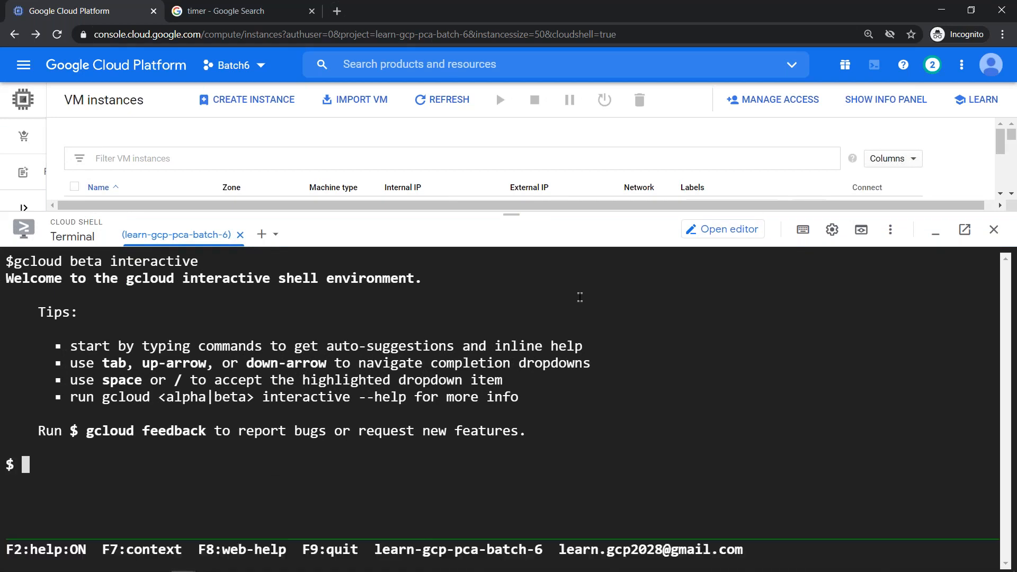
# - Build the command gcloud compute instances create batch6-pvm --preemptible
pyautogui.hotkey('ctrl', 'l')
pyautogui.write('GCLOU')
pyautogui.press('BackSpace')
pyautogui.press('BackSpace')
pyautogui.press('BackSpace')
pyautogui.press('BackSpace')
pyautogui.press('BackSpace')
pyautogui.write('gclou')
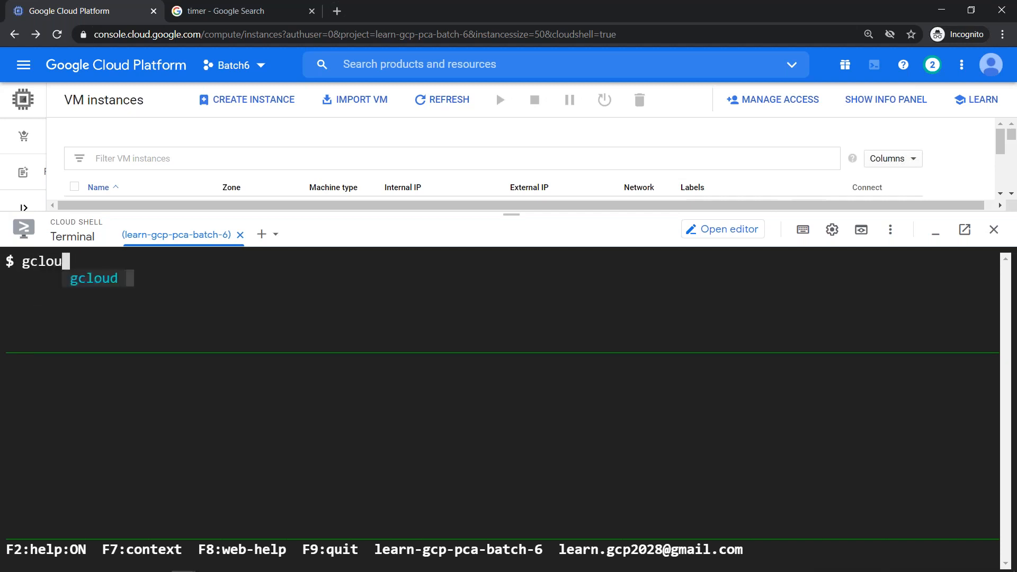
pyautogui.write('d com')
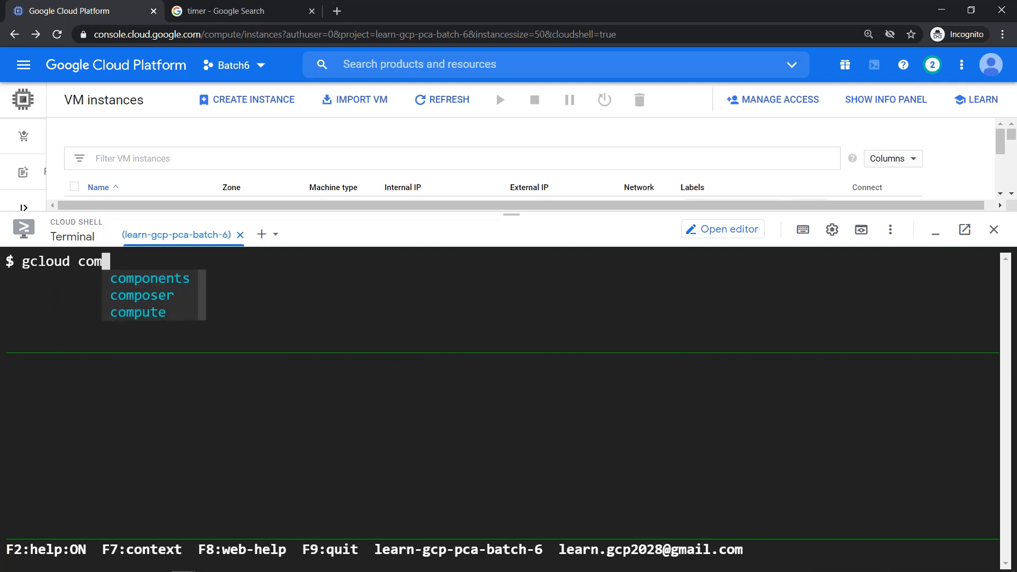
pyautogui.press('Down')
pyautogui.press('Down')
pyautogui.press('Down')
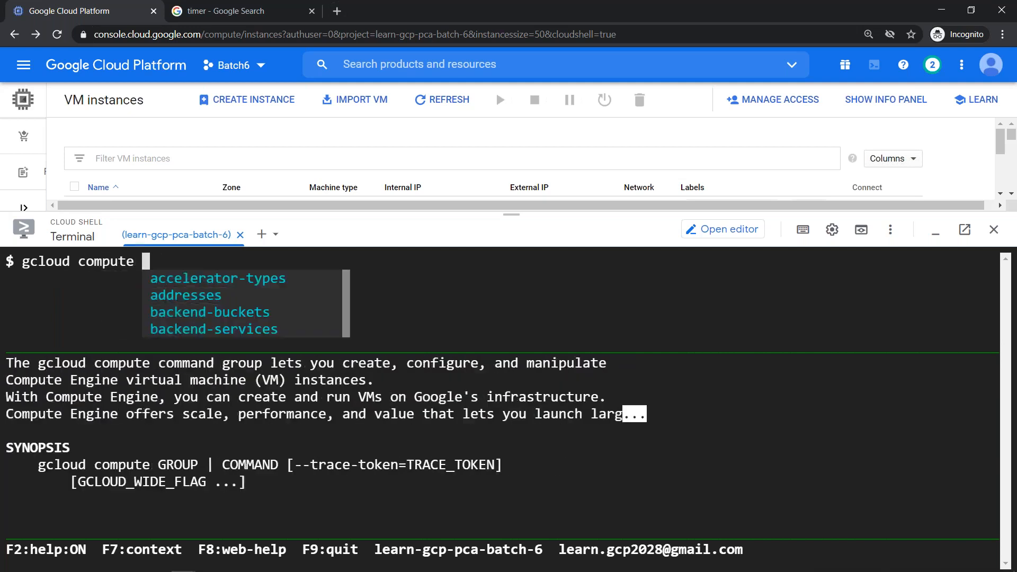
pyautogui.write('in')
pyautogui.press('Down')
pyautogui.press('Down')
pyautogui.press('Down')
pyautogui.write('cr')
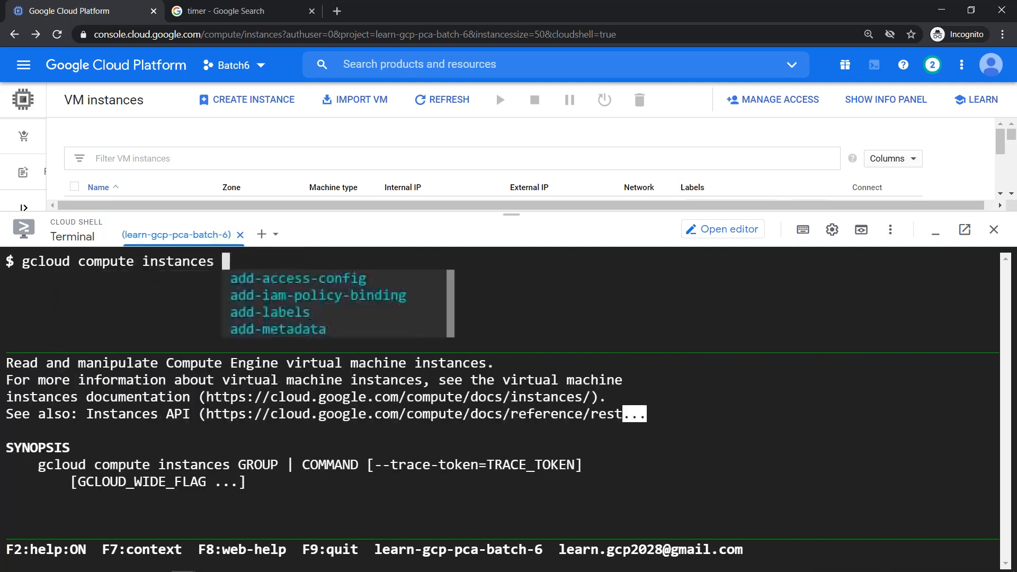
pyautogui.press('Down')
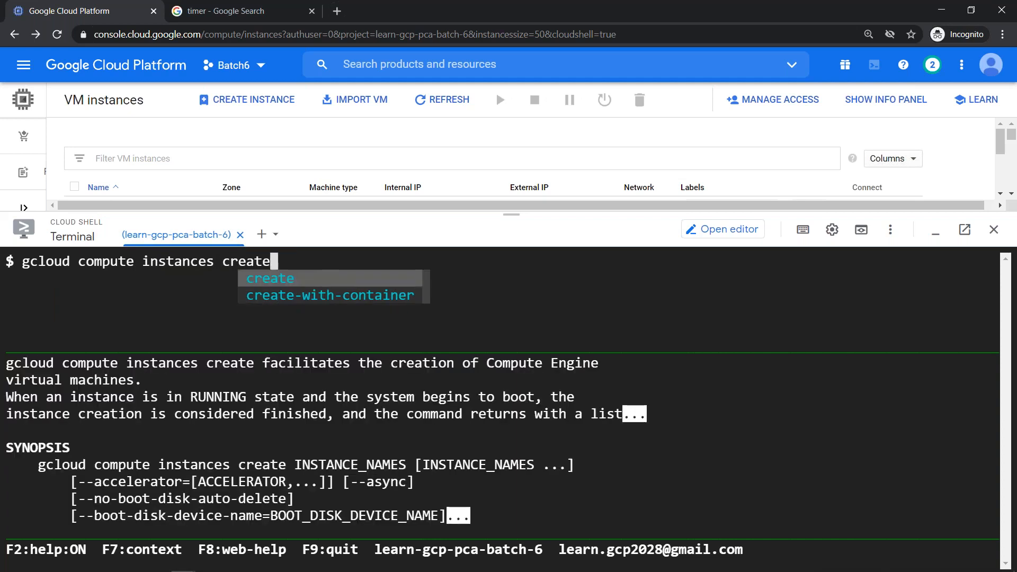
pyautogui.write('batch')
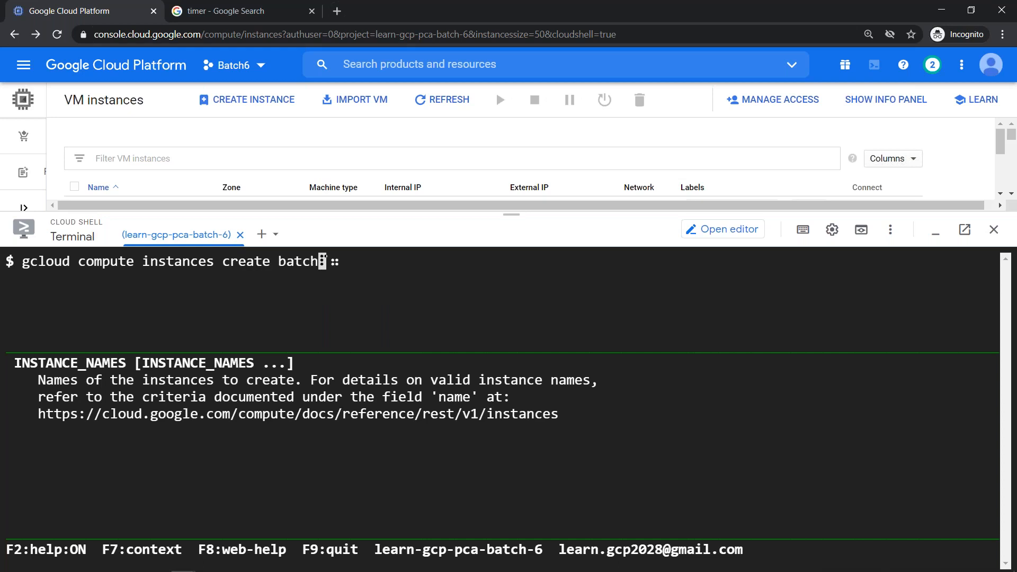
pyautogui.write('6-pvm')
pyautogui.write('--p')
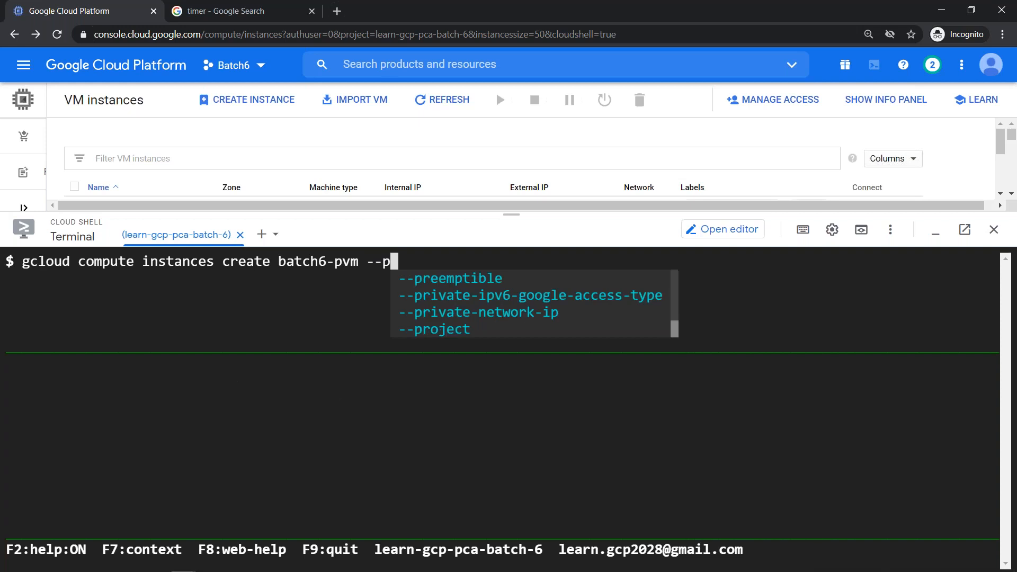
pyautogui.press('Tab')
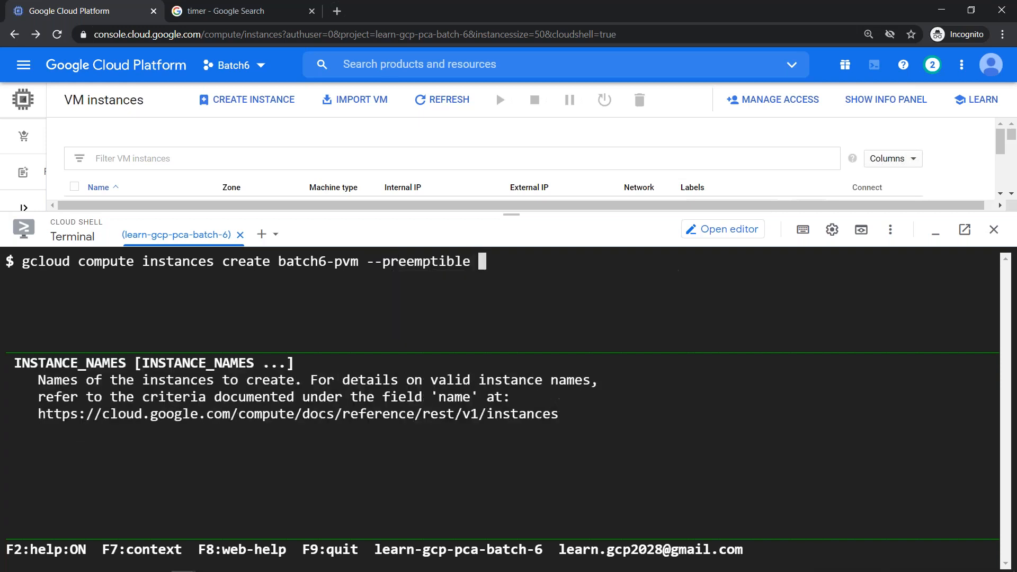
pyautogui.press('BackSpace')
pyautogui.press('BackSpace')
pyautogui.press('BackSpace')
pyautogui.press('BackSpace')
pyautogui.press('BackSpace')
pyautogui.press('BackSpace')
pyautogui.press('BackSpace')
pyautogui.press('BackSpace')
pyautogui.press('BackSpace')
pyautogui.press('BackSpace')
pyautogui.press('BackSpace')
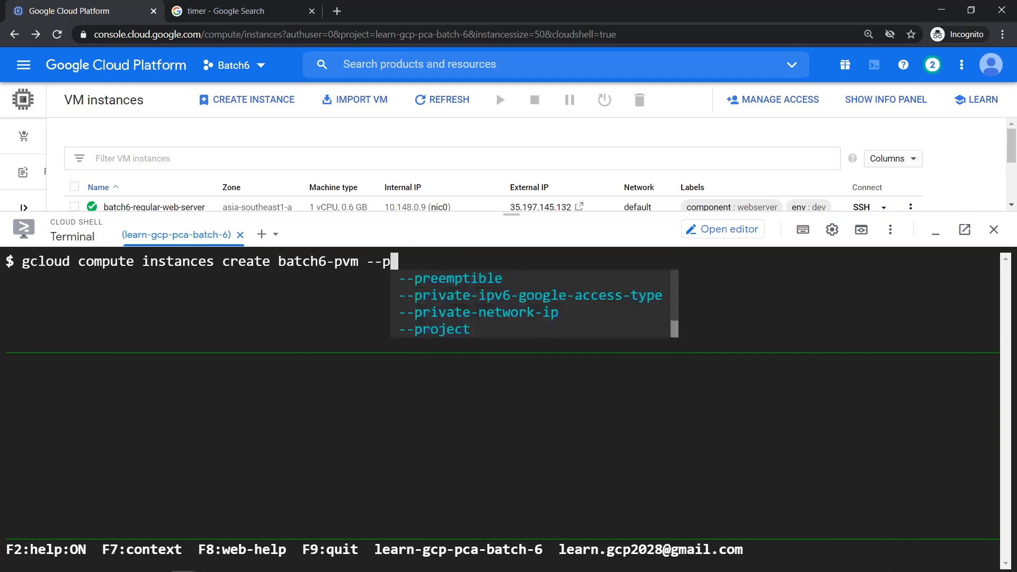
pyautogui.press('Tab')
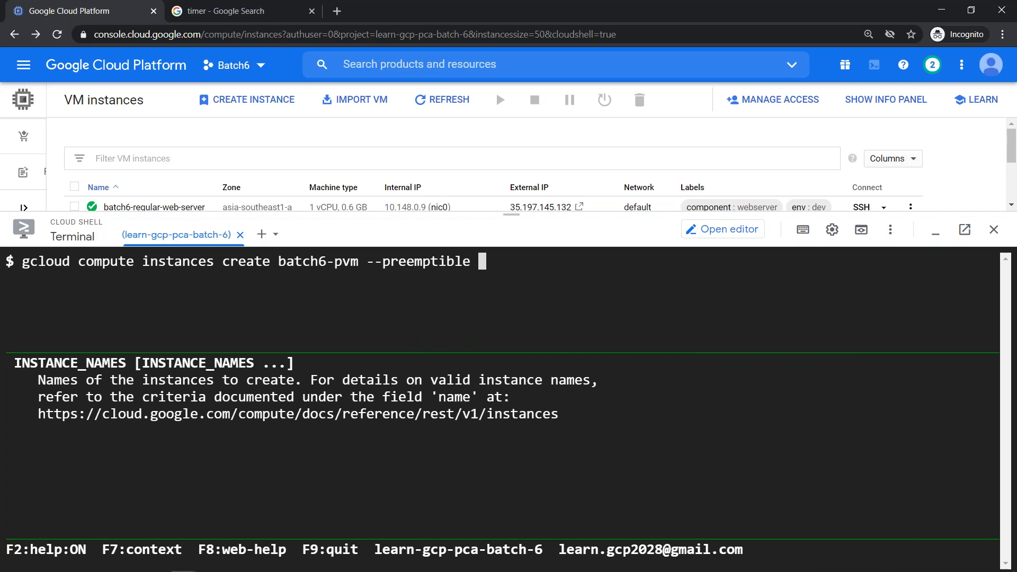
# - Add --machine-type f1-micro and --zone asia-southeast1-a, prefix time, and run the command
pyautogui.write('--')
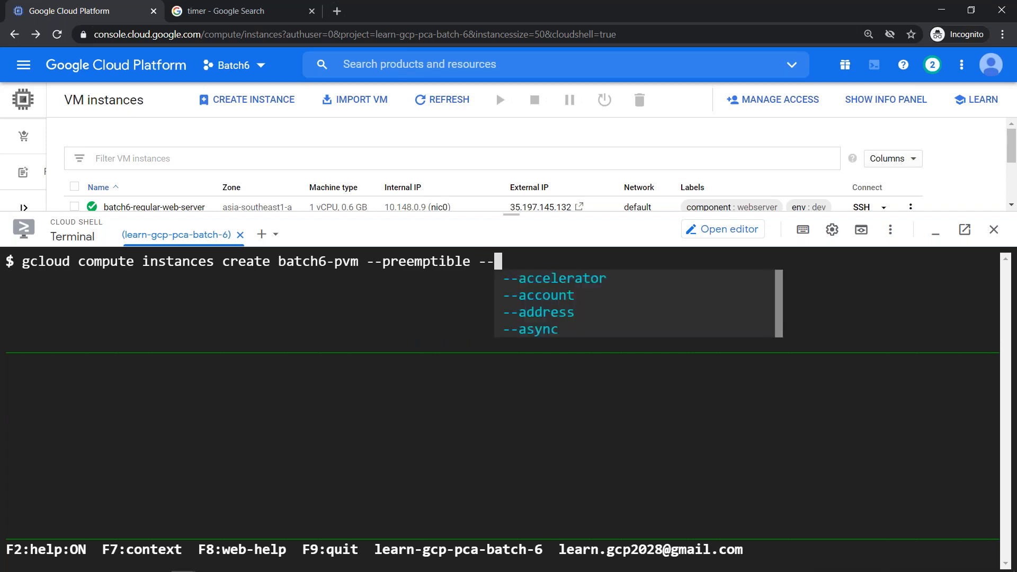
pyautogui.write('ma')
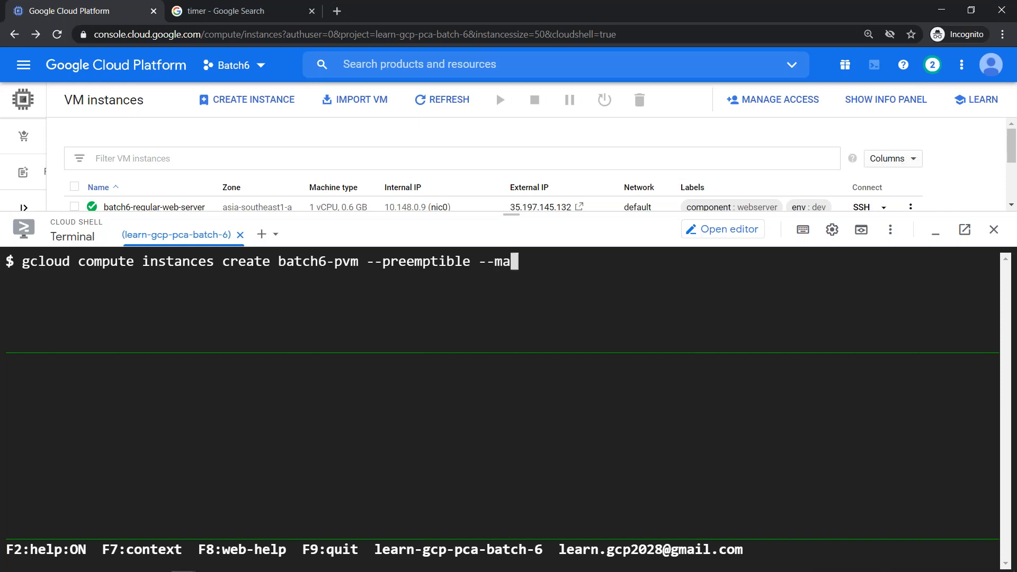
pyautogui.press('Tab')
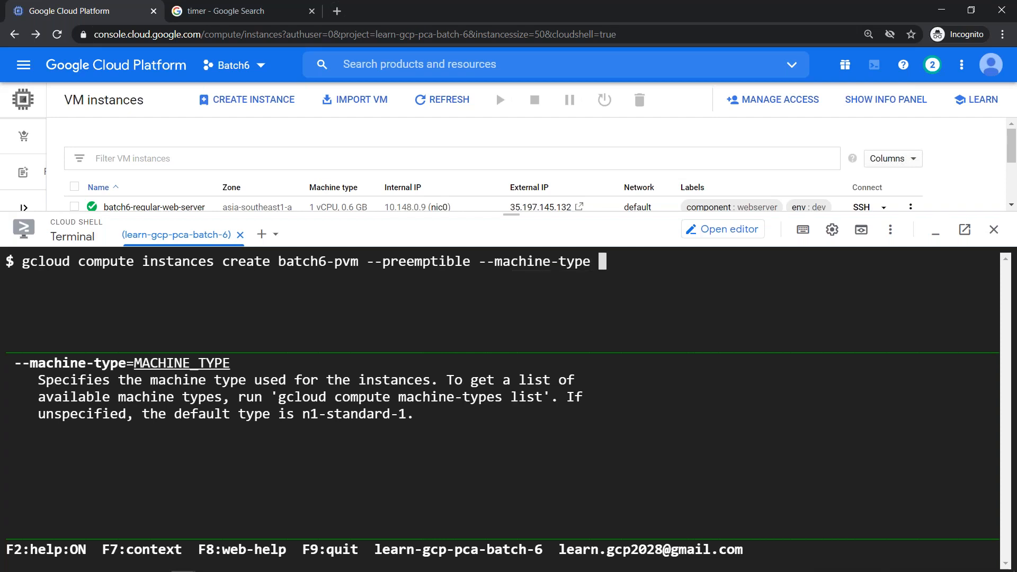
pyautogui.write('f1-micro')
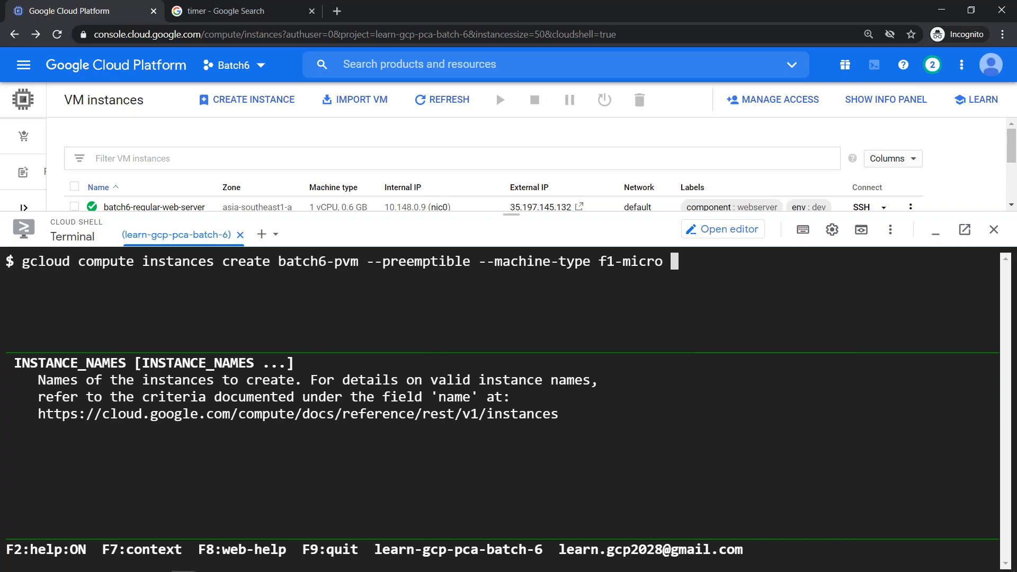
pyautogui.write('--zon')
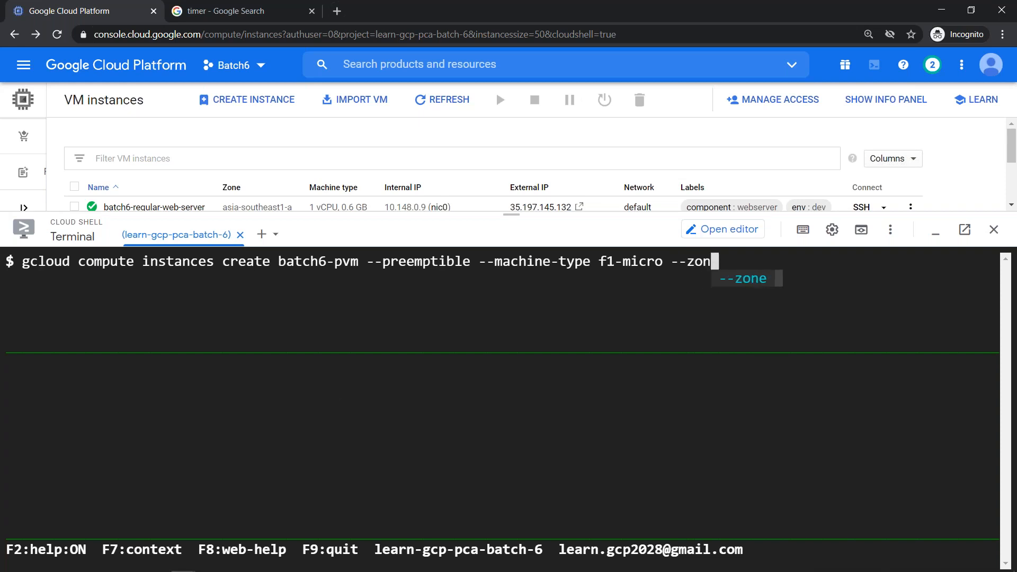
pyautogui.write('e asi')
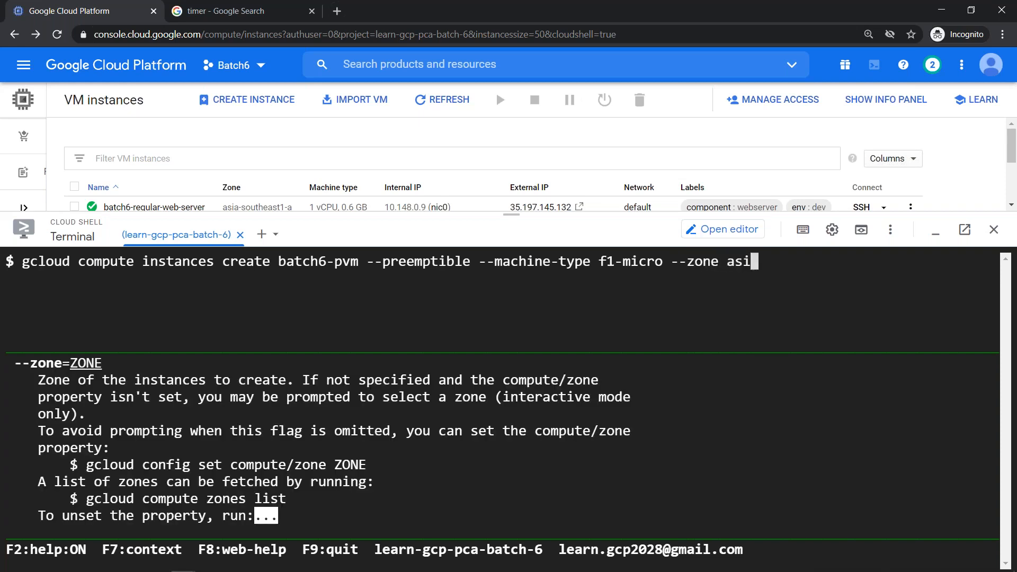
pyautogui.write('a-southeas')
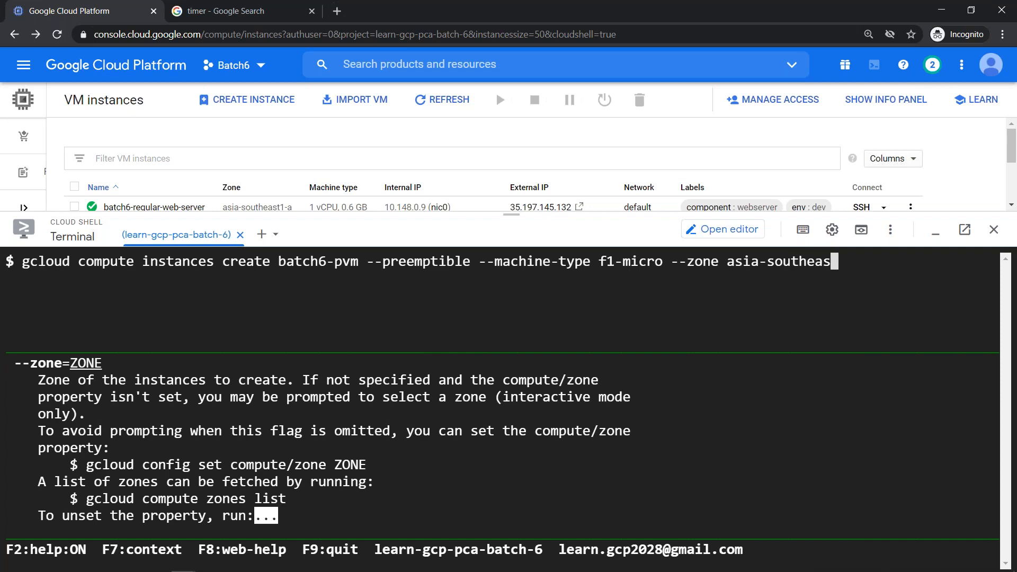
pyautogui.write('t1-a')
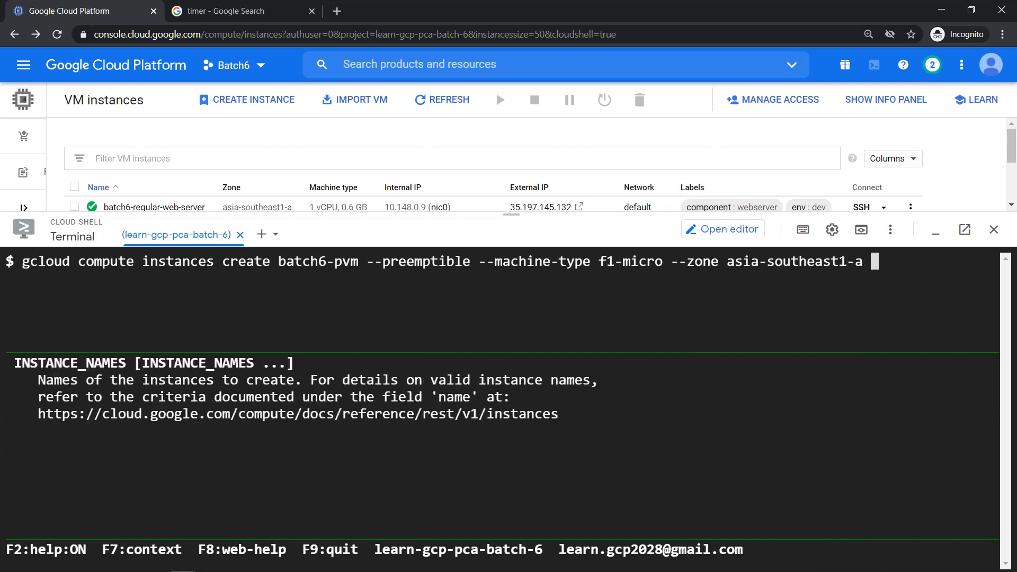
pyautogui.write(' -')
pyautogui.press('BackSpace')
pyautogui.press('Home')
pyautogui.write('time')
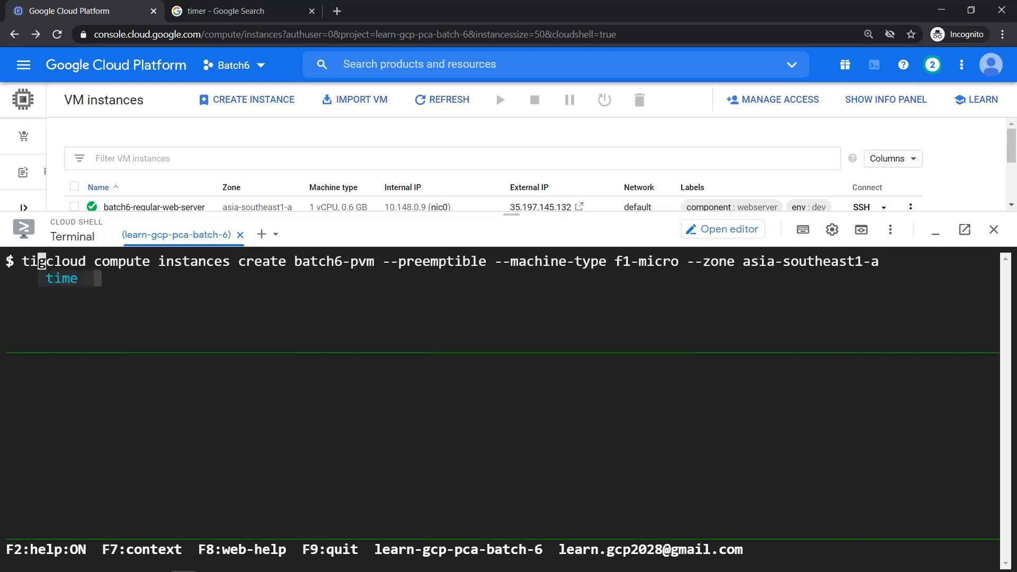
pyautogui.press('End')
pyautogui.press('Return')
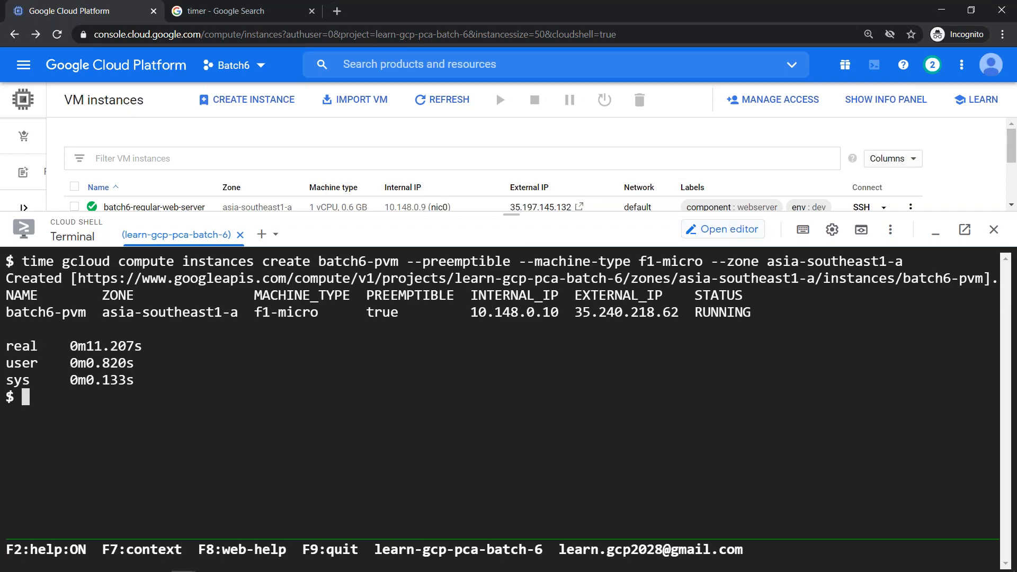
# - Refresh the VM instances list so batch6-pvm appears, then open batch6-pvm's details
pyautogui.click(936, 232)
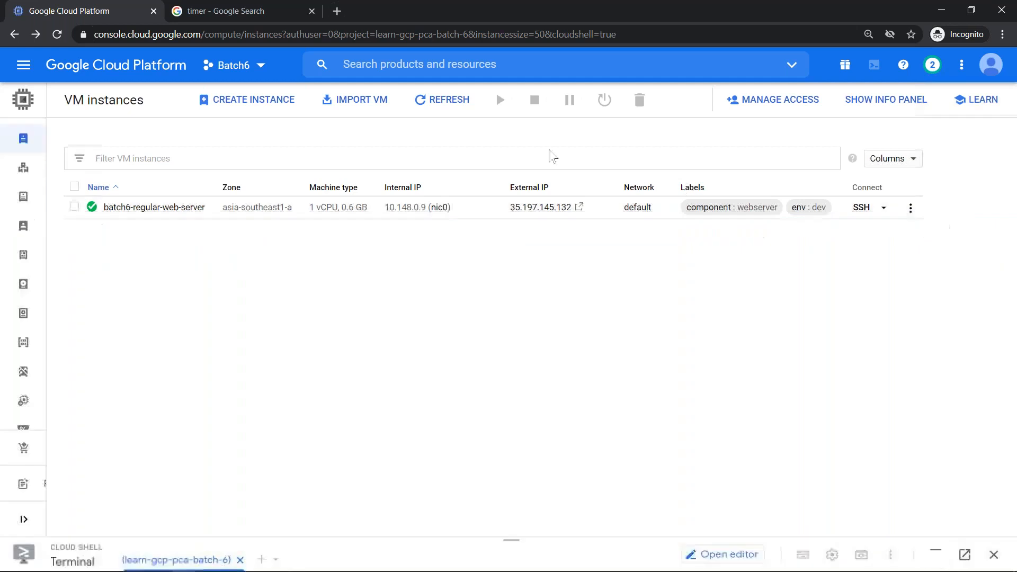
pyautogui.click(437, 104)
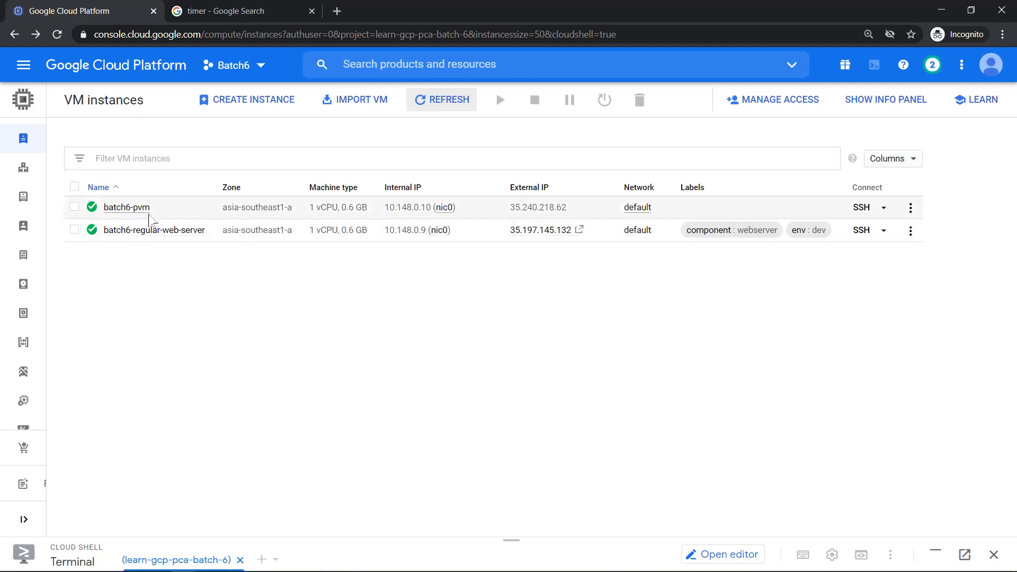
pyautogui.click(913, 160)
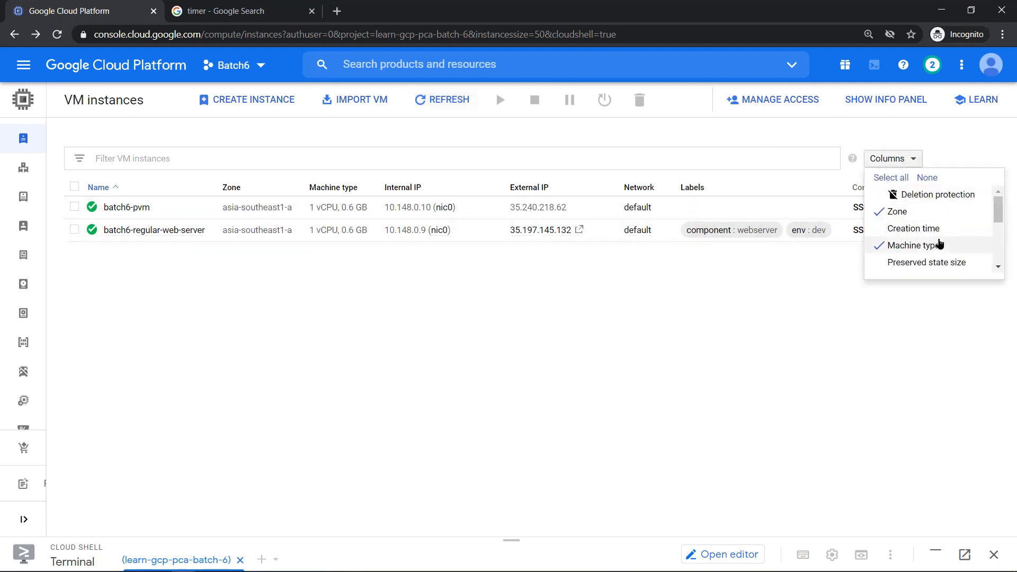
pyautogui.moveTo(999, 220)
pyautogui.mouseDown()
pyautogui.moveTo(1006, 266)
pyautogui.moveTo(1004, 205)
pyautogui.moveTo(1007, 274)
pyautogui.moveTo(996, 209)
pyautogui.mouseUp()
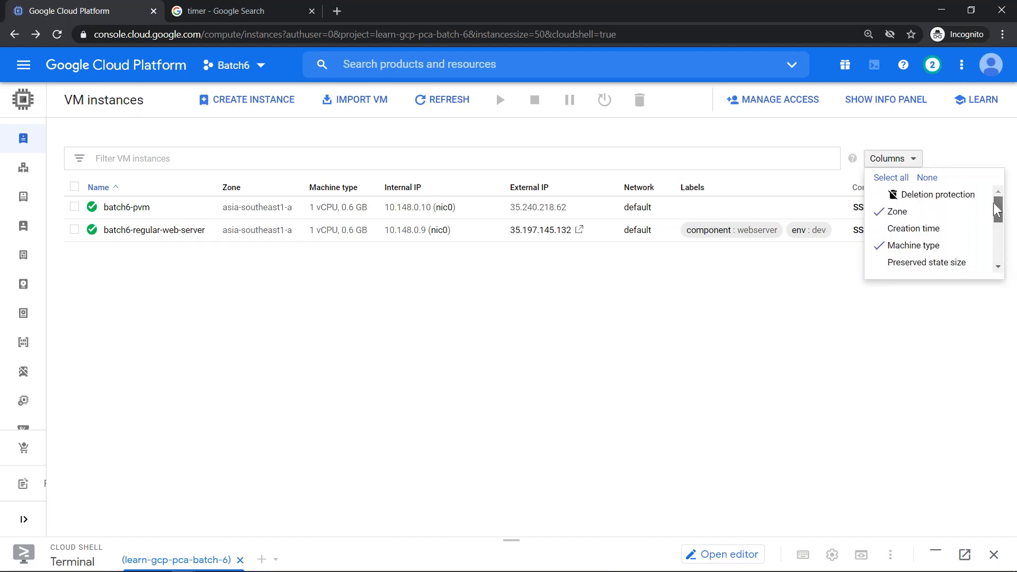
pyautogui.click(702, 341)
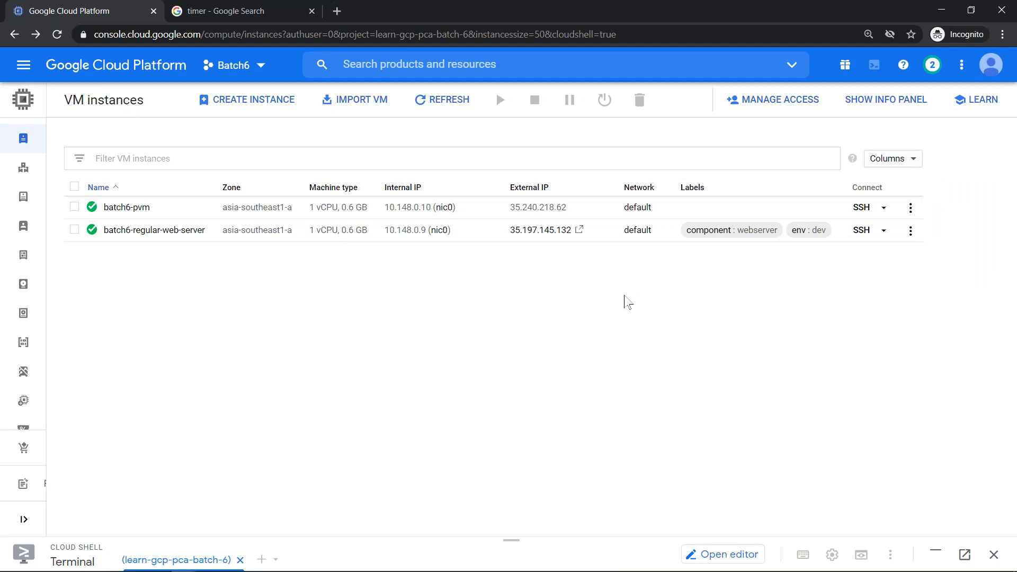
pyautogui.click(129, 207)
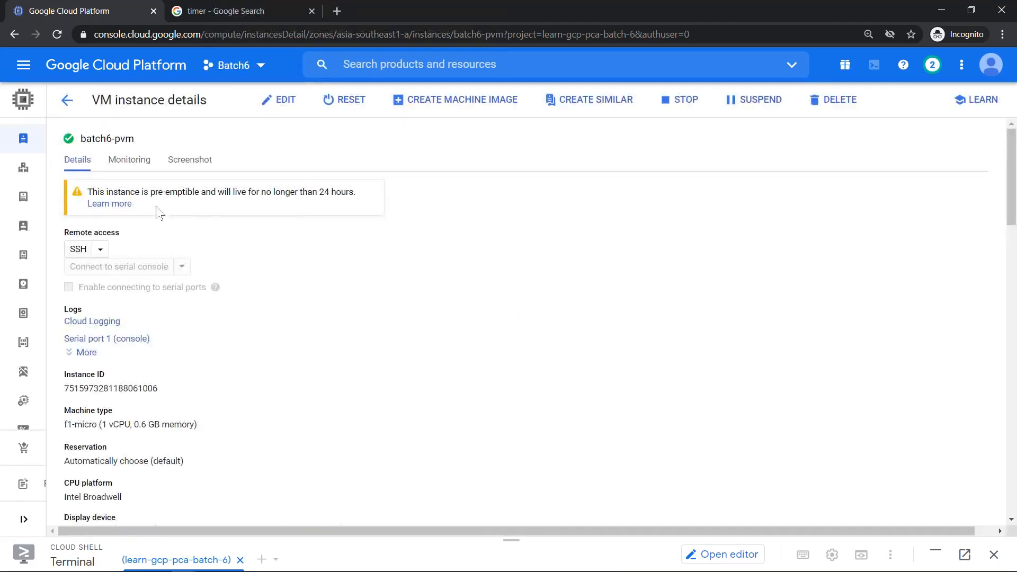
pyautogui.moveTo(90, 192); pyautogui.dragTo(340, 207)
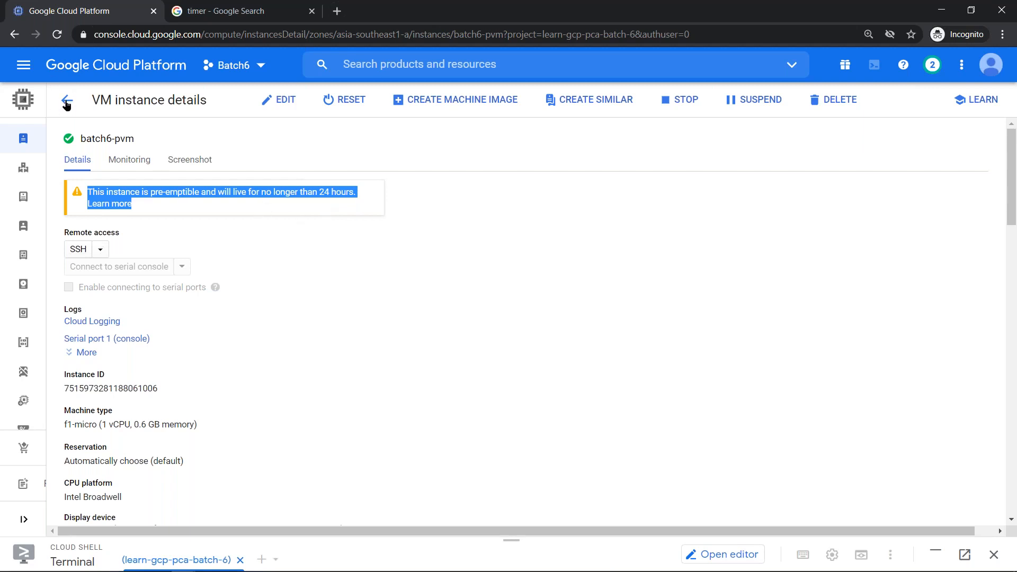
pyautogui.click(66, 103)
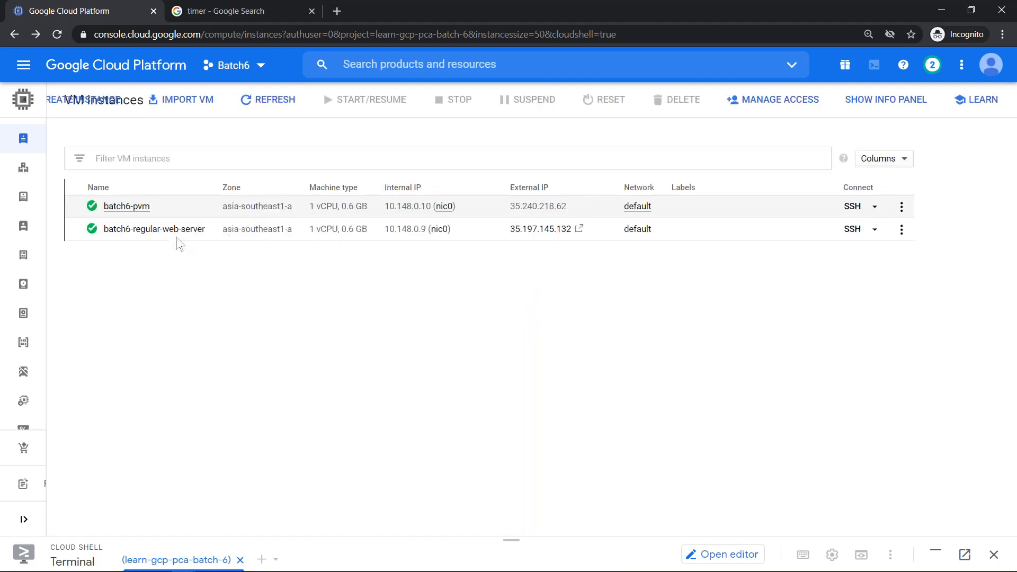
# - View batch6-regular-web-server's details, then return to the VM instances list
pyautogui.click(182, 231)
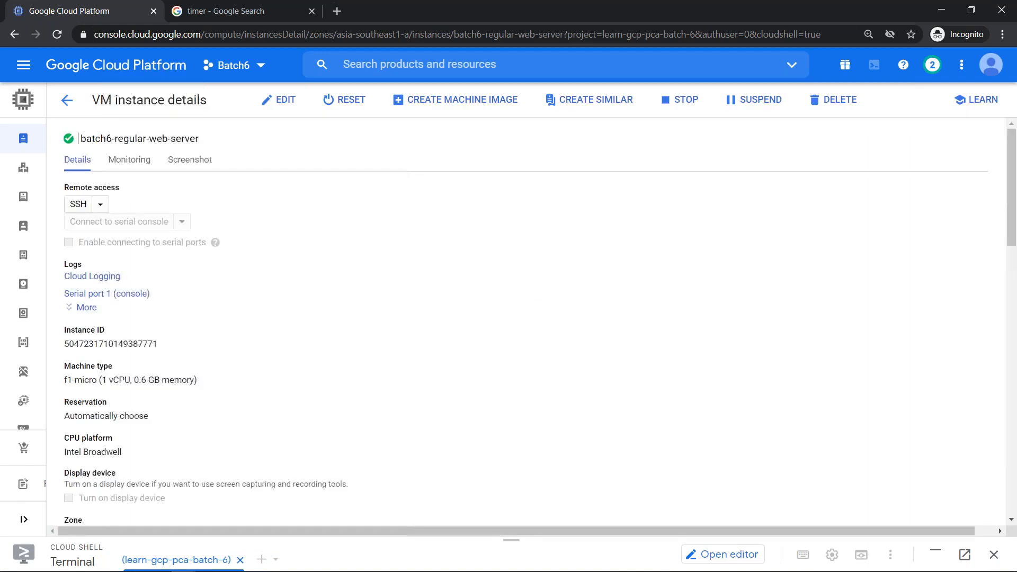
pyautogui.scroll(-7, 179, 199)
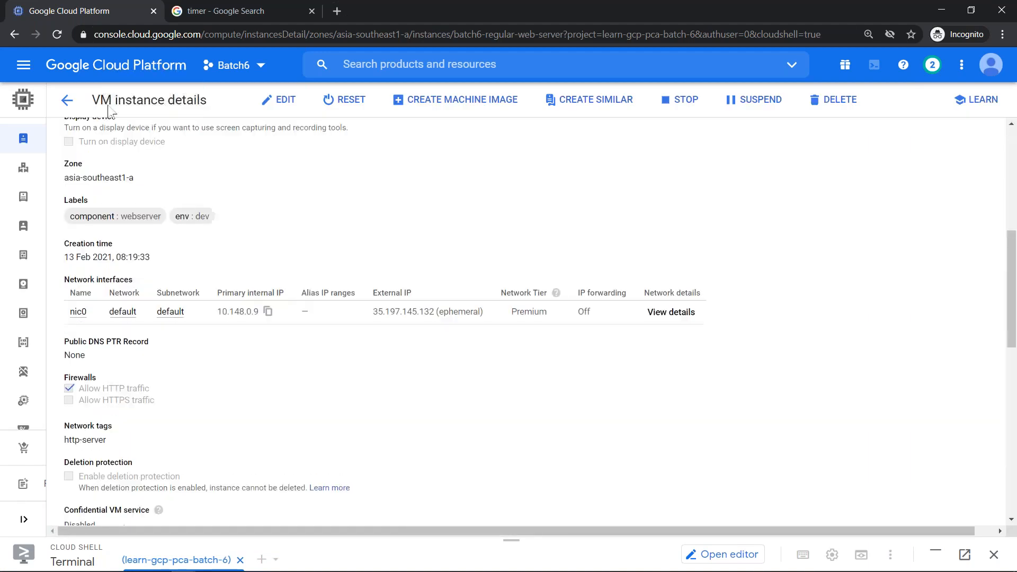
pyautogui.click(64, 103)
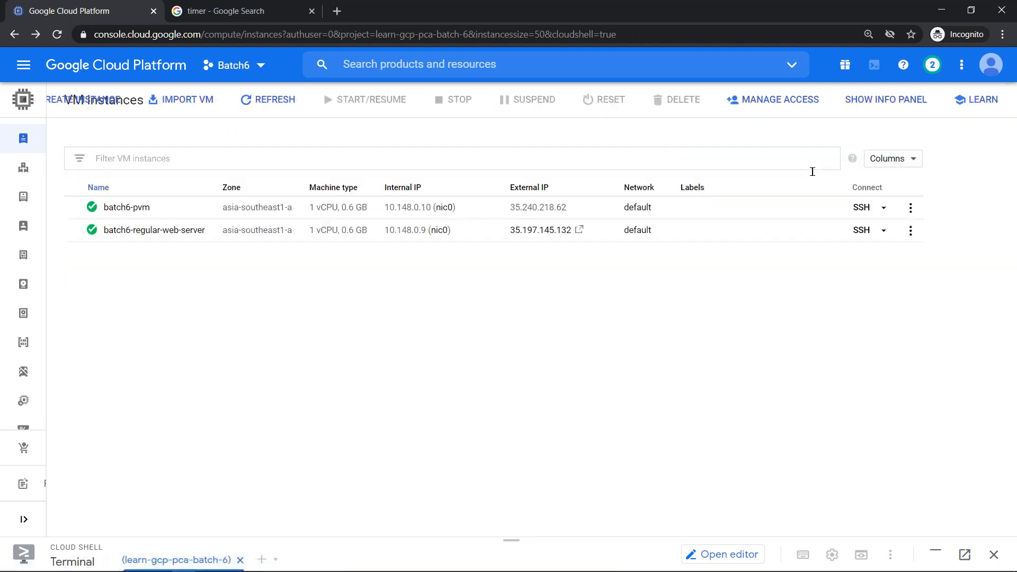
# - Review the table column choices without changes and enlarge Cloud Shell to fill most of the page
pyautogui.click(910, 157)
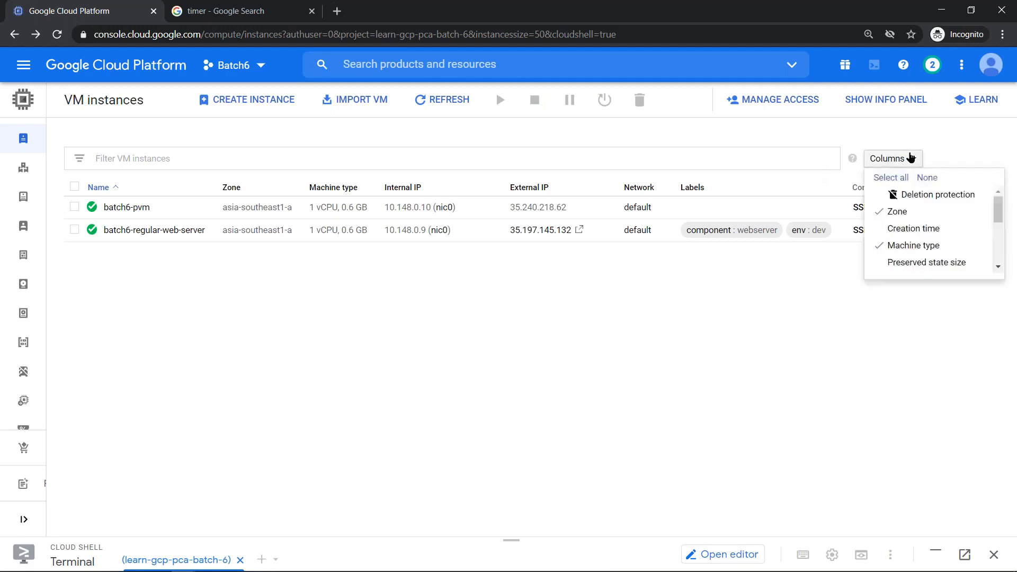
pyautogui.moveTo(1001, 211); pyautogui.dragTo(1006, 255)
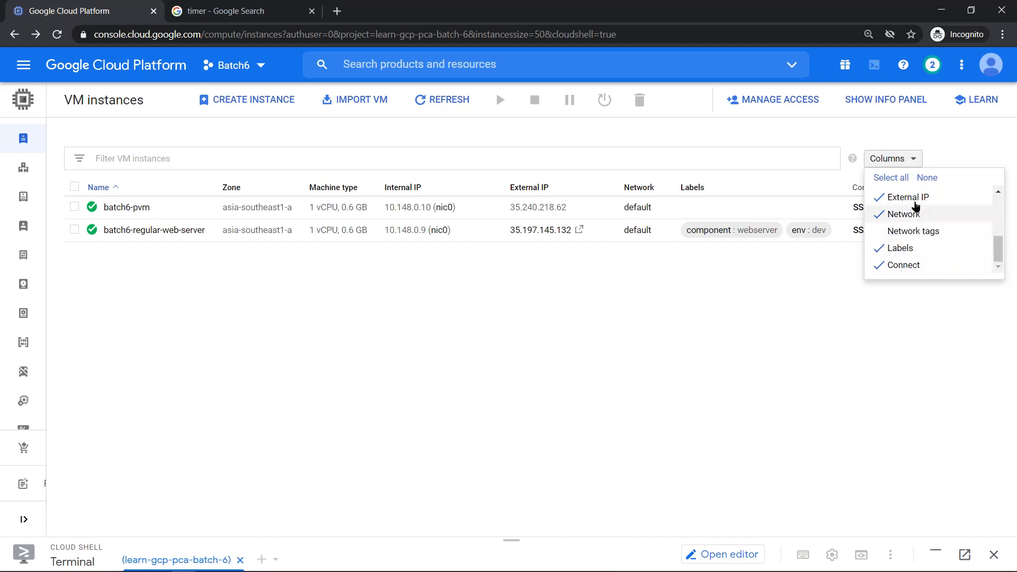
pyautogui.click(787, 322)
pyautogui.click(512, 539)
pyautogui.moveTo(479, 163); pyautogui.dragTo(479, 117)
# - Run gcloud compute instances list in the cleared terminal
pyautogui.hotkey('ctrl', 'l')
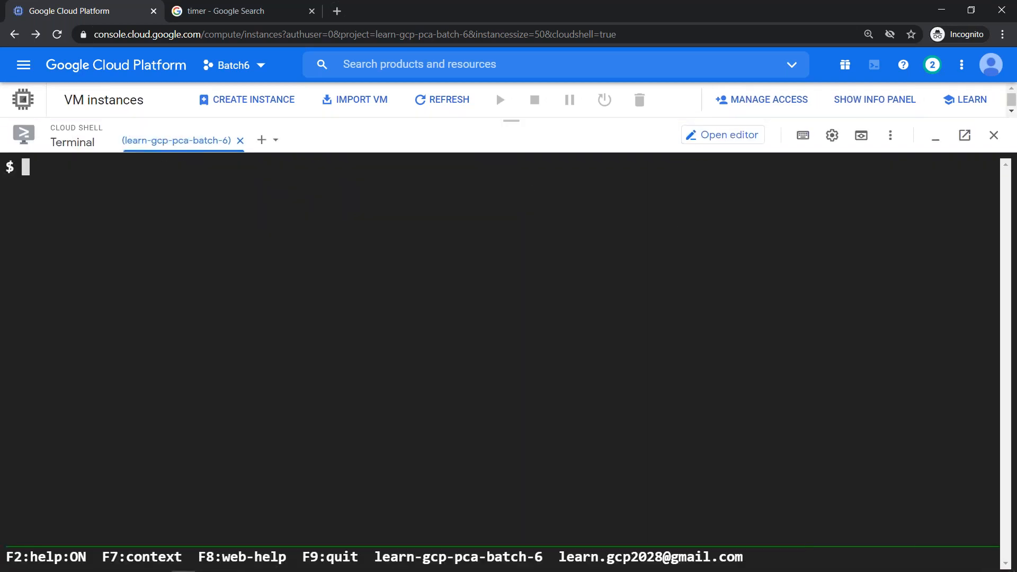
pyautogui.write('gcloud ')
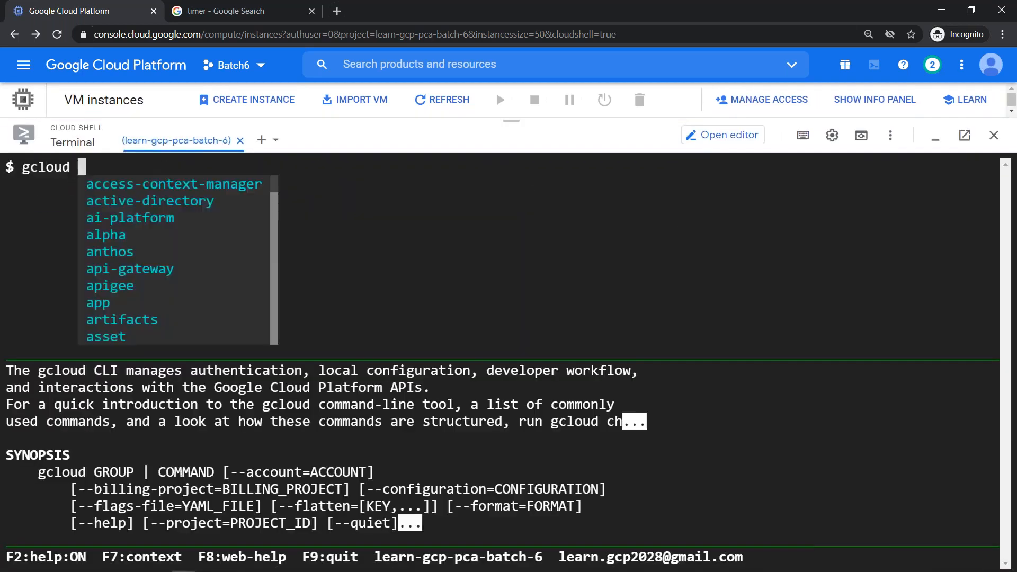
pyautogui.write('com')
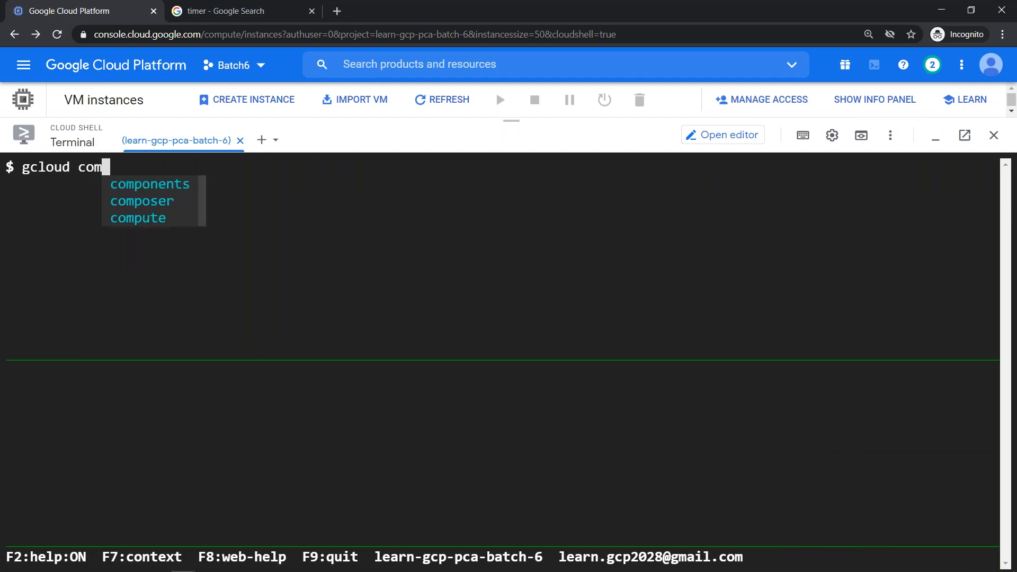
pyautogui.press('Tab')
pyautogui.press('Tab')
pyautogui.press('Tab')
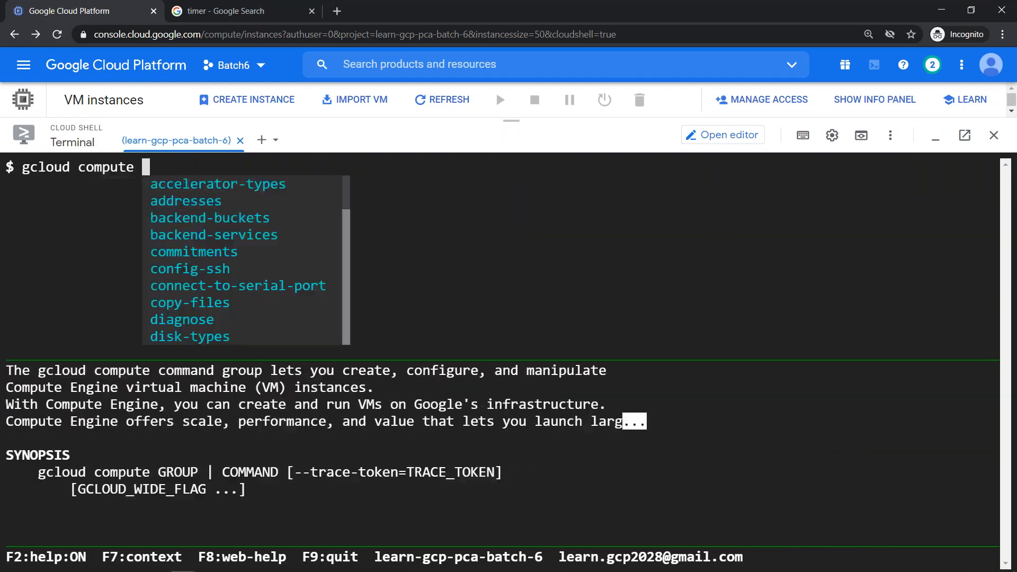
pyautogui.write('in')
pyautogui.press('Tab')
pyautogui.press('Tab')
pyautogui.press('Tab')
pyautogui.write('lis')
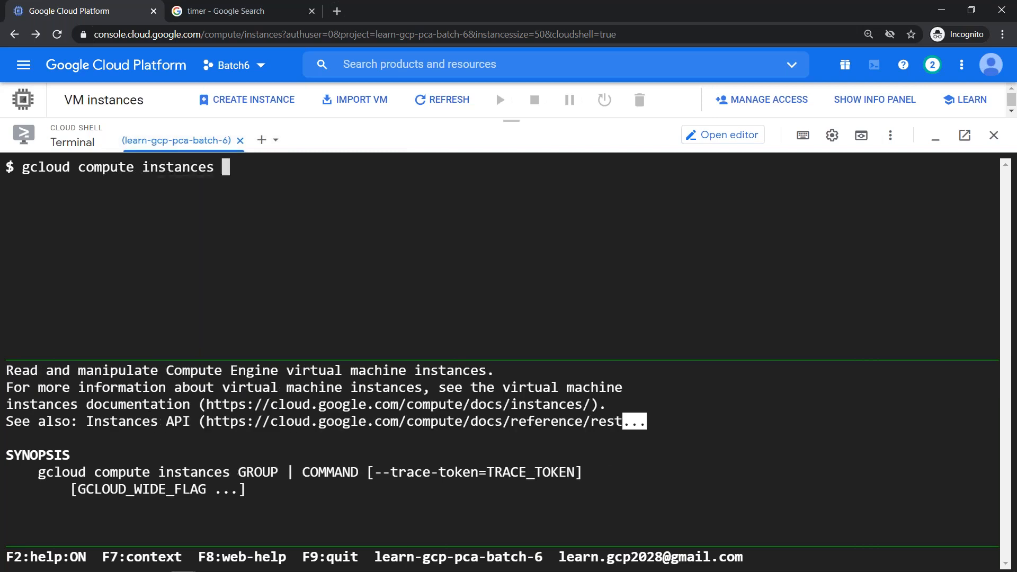
pyautogui.write('t')
pyautogui.press('Return')
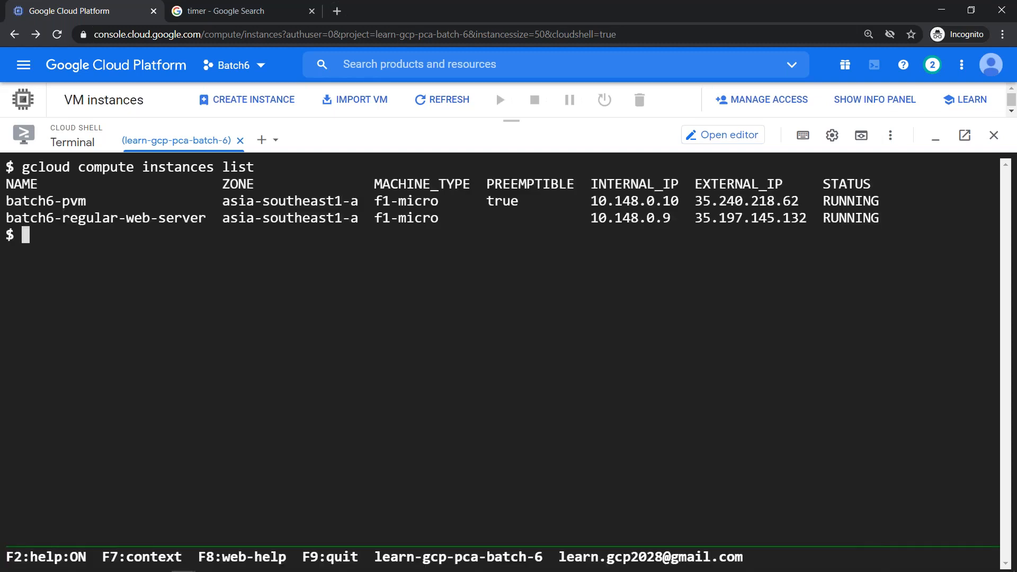
# - Copy the preemptible value 'true' and recall the list command to add a --filter option
pyautogui.moveTo(486, 199); pyautogui.dragTo(522, 200)
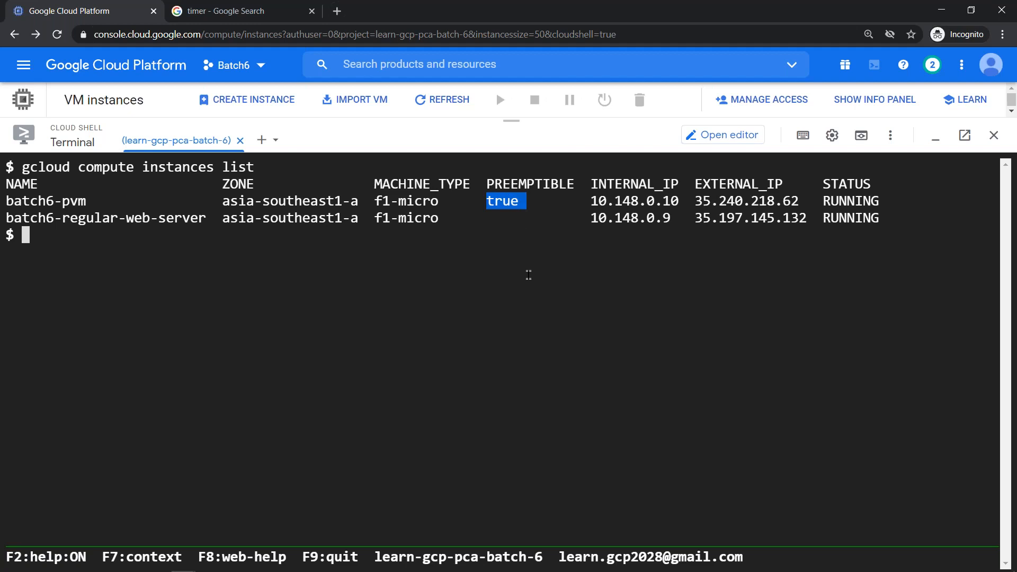
pyautogui.click(561, 304)
pyautogui.press('Return')
pyautogui.press('Return')
pyautogui.press('Return')
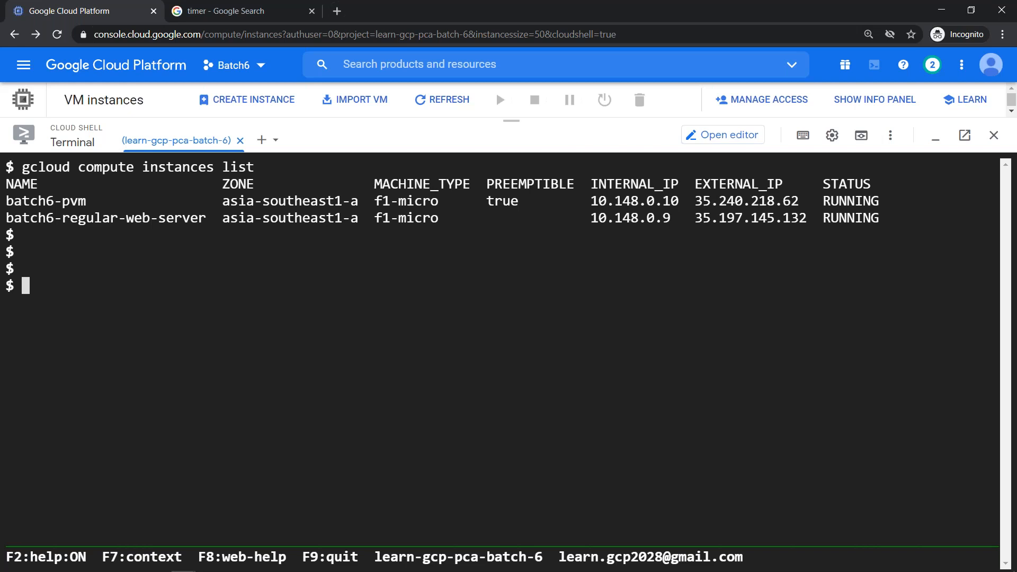
pyautogui.press('Up')
pyautogui.write('--filer')
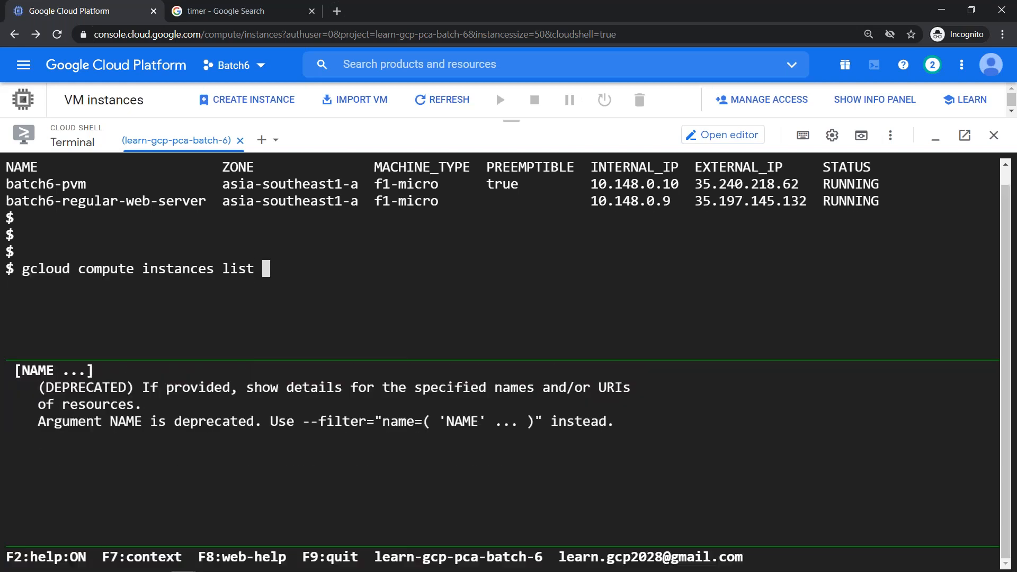
pyautogui.press('BackSpace')
pyautogui.press('BackSpace')
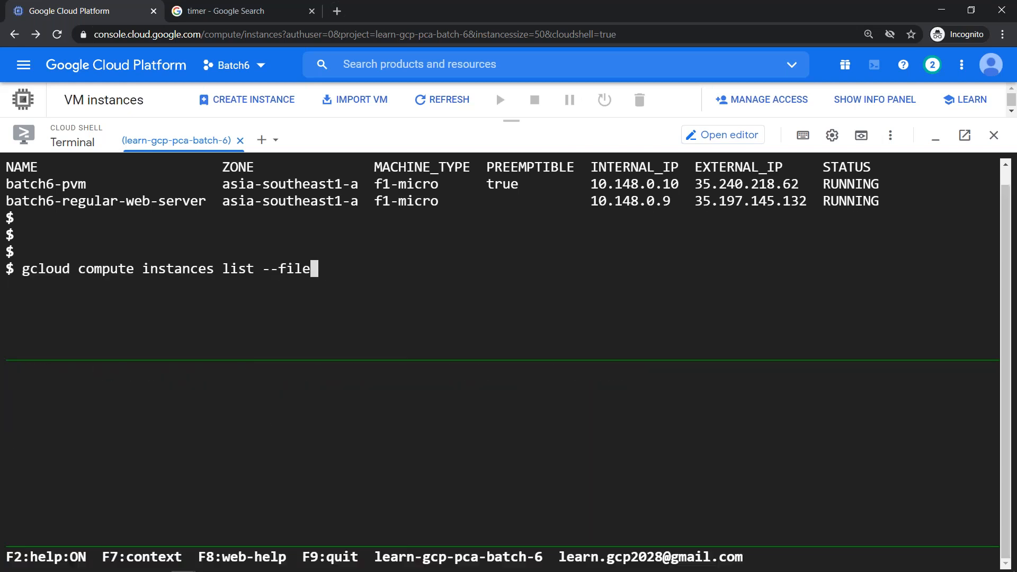
# - Run gcloud compute instances list --filter="PREEMPTIBLE:true", returning only batch6-pvm
pyautogui.write('=')
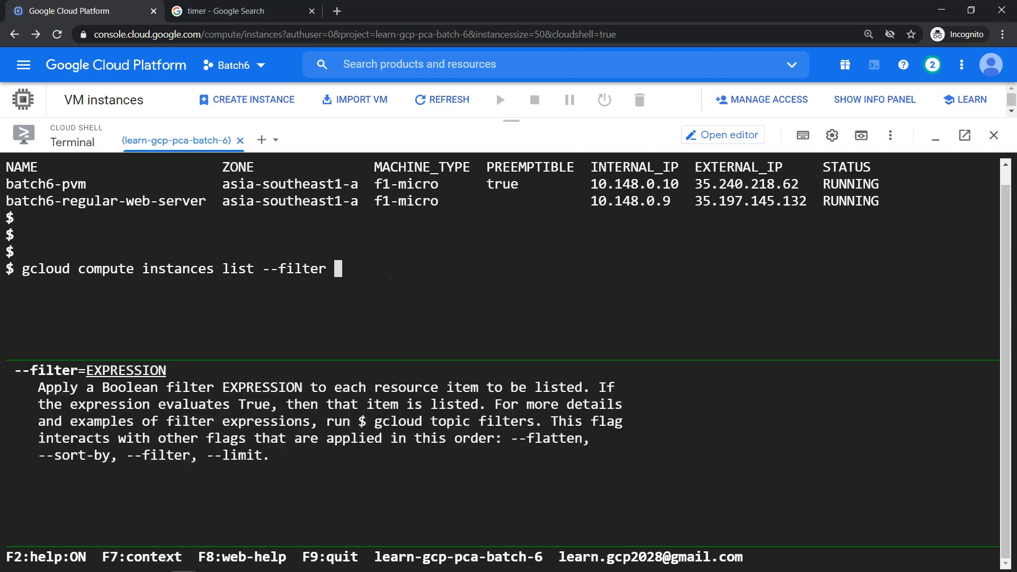
pyautogui.write('"PREEMPT')
pyautogui.press('BackSpace')
pyautogui.write('TIBLE:true"')
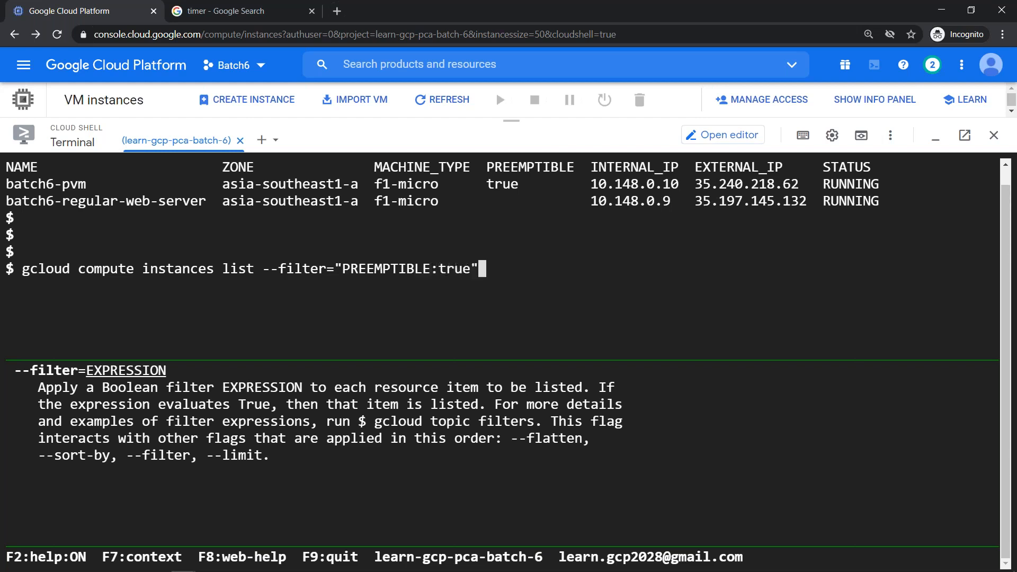
pyautogui.press('Return')
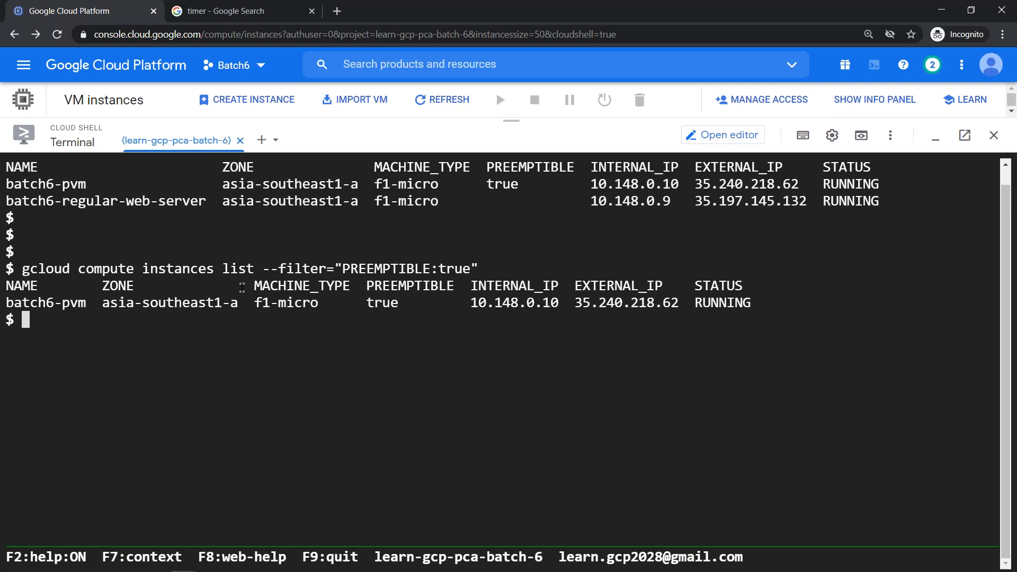
pyautogui.press('Return')
pyautogui.press('Return')
# - Count preemptible instances by appending | wc -l to the filter command, returning 2
pyautogui.press('Up')
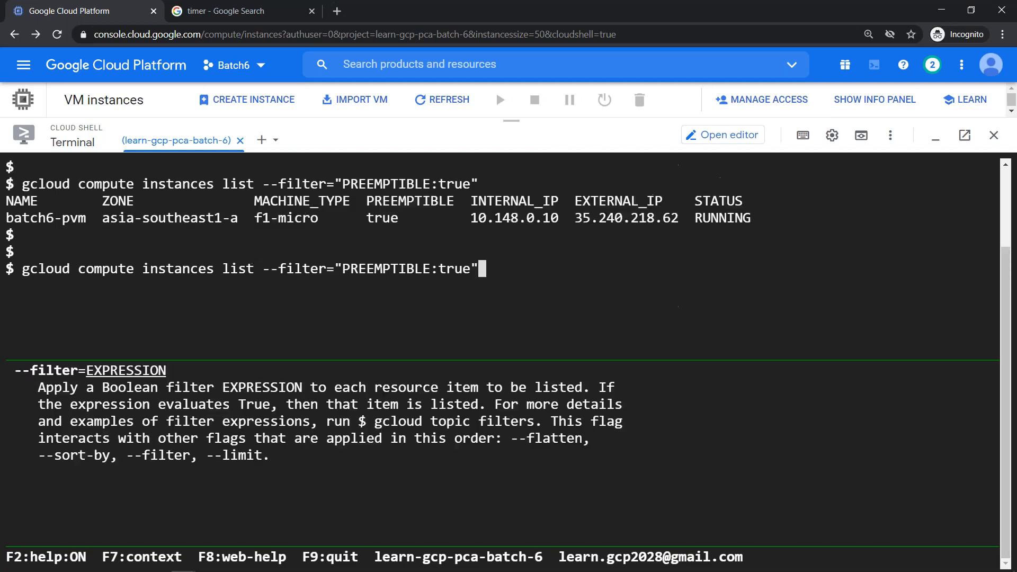
pyautogui.write('| ')
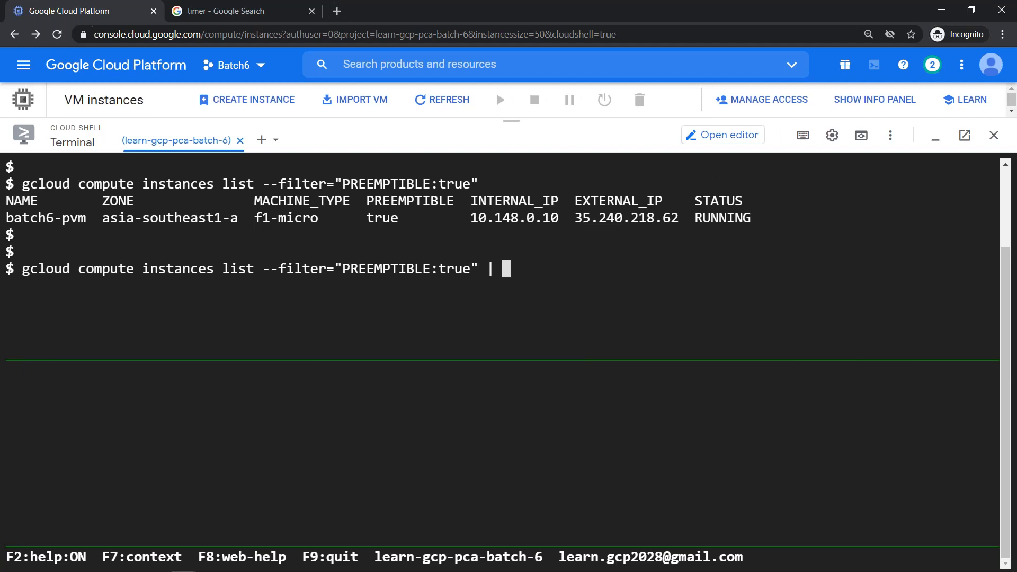
pyautogui.write('wc -l')
pyautogui.press('Return')
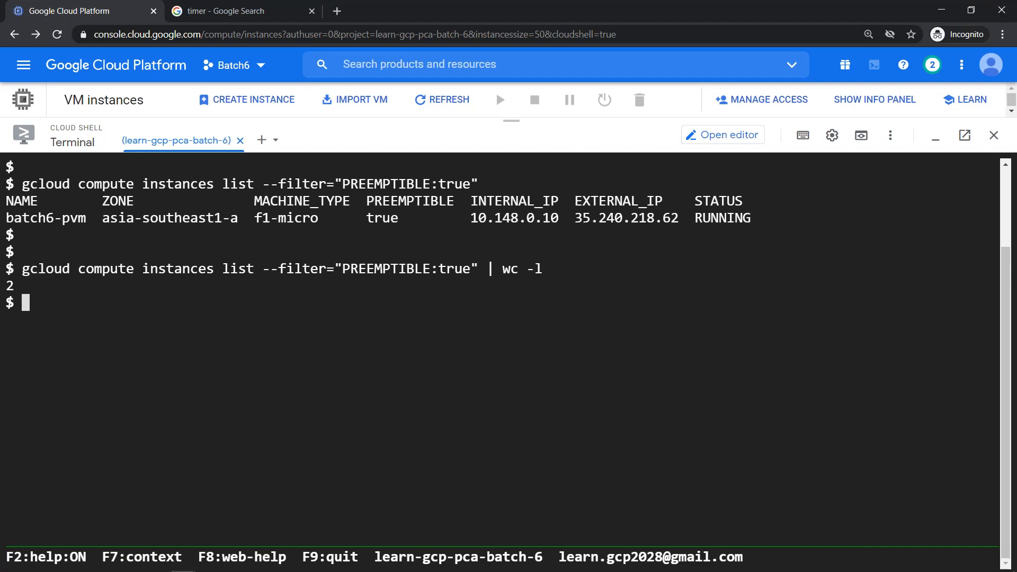
# - Rerun the count with the PREEMPTIBLE filter changed from true to false
pyautogui.press('Return')
pyautogui.press('Return')
pyautogui.press('Up')
pyautogui.press('Left')
pyautogui.press('Left')
pyautogui.press('Left')
pyautogui.press('Left')
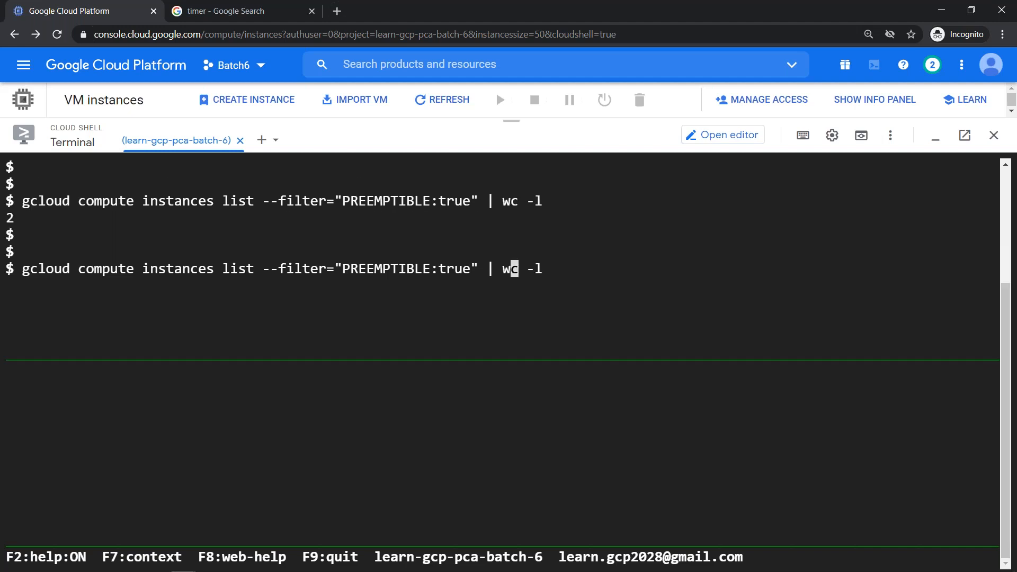
pyautogui.press('Left')
pyautogui.press('Left')
pyautogui.press('Left')
pyautogui.press('Left')
pyautogui.press('Left')
pyautogui.press('Left')
pyautogui.press('Left')
pyautogui.press('Left')
pyautogui.press('Left')
pyautogui.press('Left')
pyautogui.press('Left')
pyautogui.press('Left')
pyautogui.press('Left')
pyautogui.press('Left')
pyautogui.press('Right')
pyautogui.press('Right')
pyautogui.press('Right')
pyautogui.press('Right')
pyautogui.press('Right')
pyautogui.press('Delete')
pyautogui.press('Delete')
pyautogui.press('Delete')
pyautogui.press('Delete')
pyautogui.write('false')
pyautogui.press('Return')
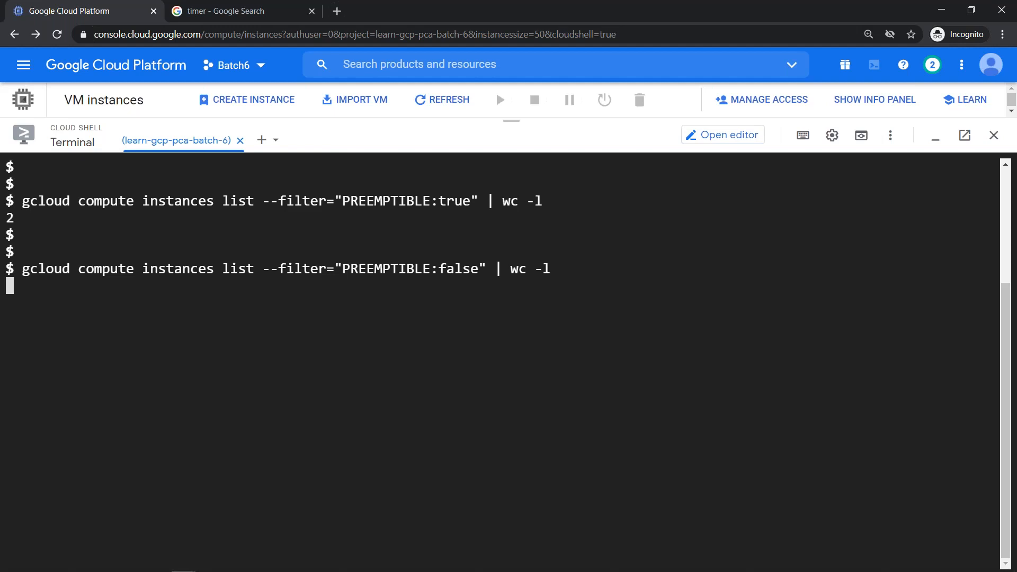
# - Collapse Cloud Shell and scroll through the Whiteboard scenario notes
pyautogui.click(937, 139)
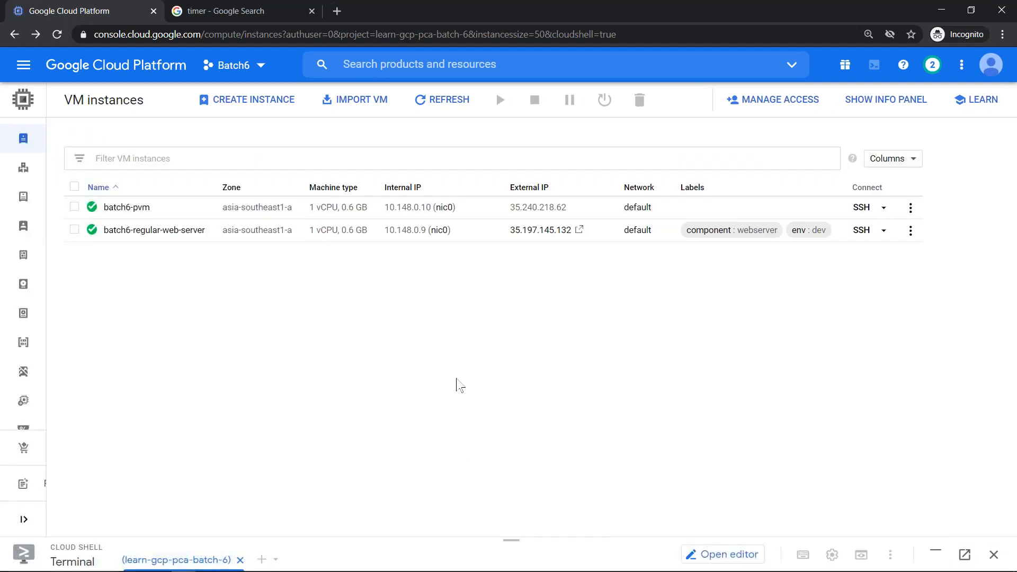
pyautogui.hotkey('alt', 'Tab')
pyautogui.scroll(-4, 433, 447)
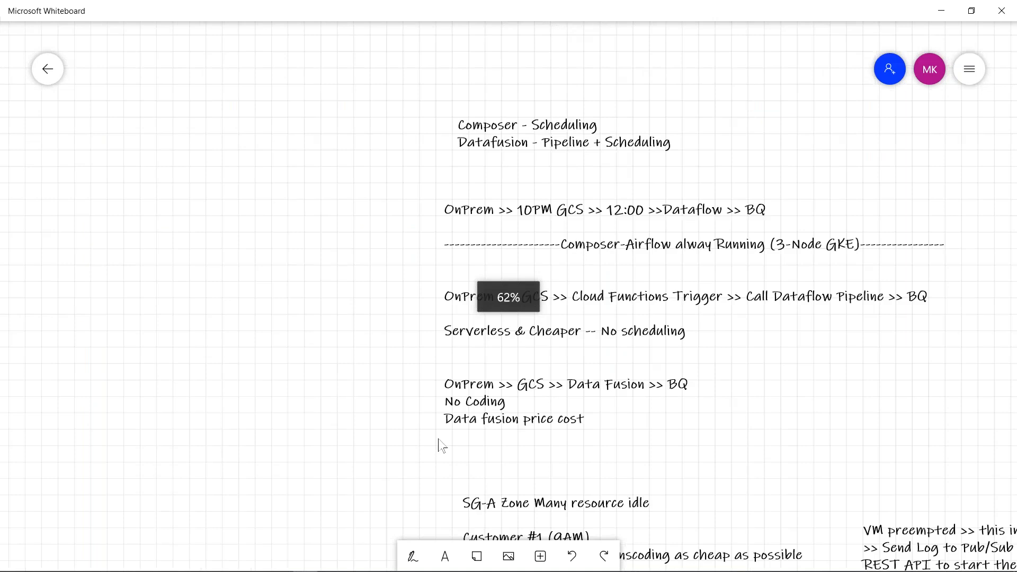
pyautogui.scroll(-3, 450, 423)
pyautogui.scroll(-8, 455, 412)
pyautogui.scroll(6, 455, 412)
# - Select and deselect the customer scenario notes box, then return to the VM instances page
pyautogui.click(506, 401)
pyautogui.scroll(5, 816, 371)
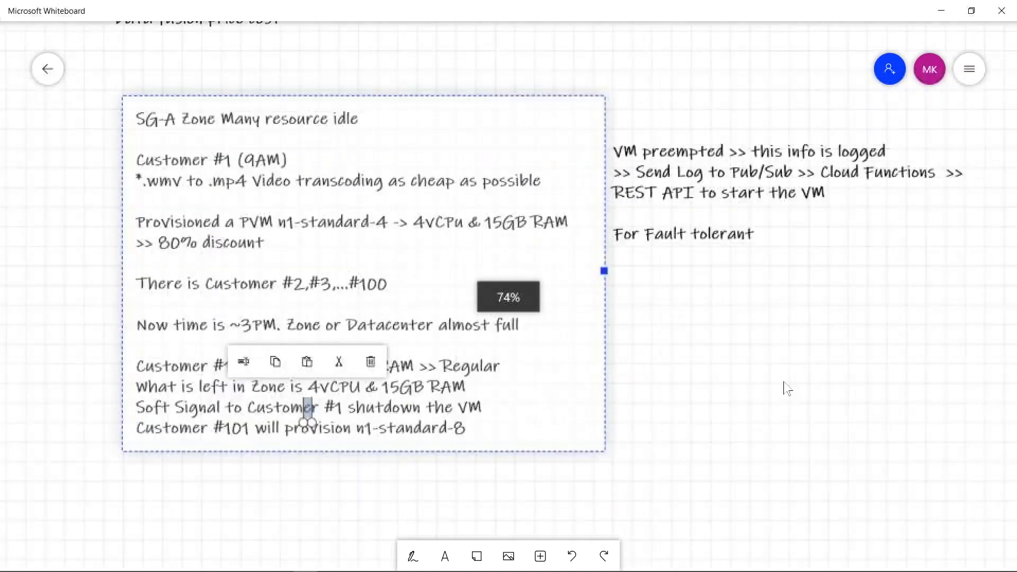
pyautogui.scroll(2, 787, 388)
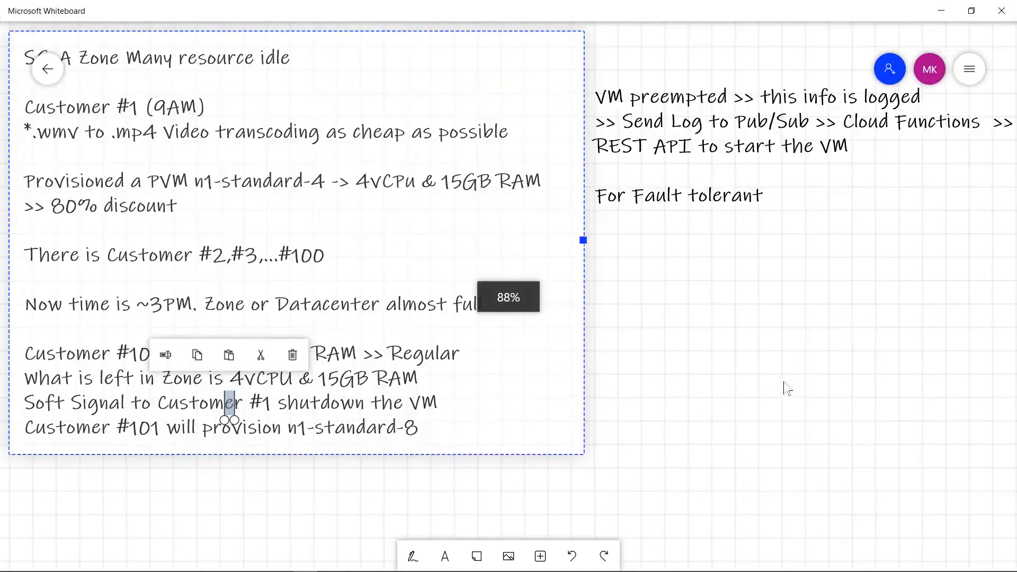
pyautogui.click(365, 496)
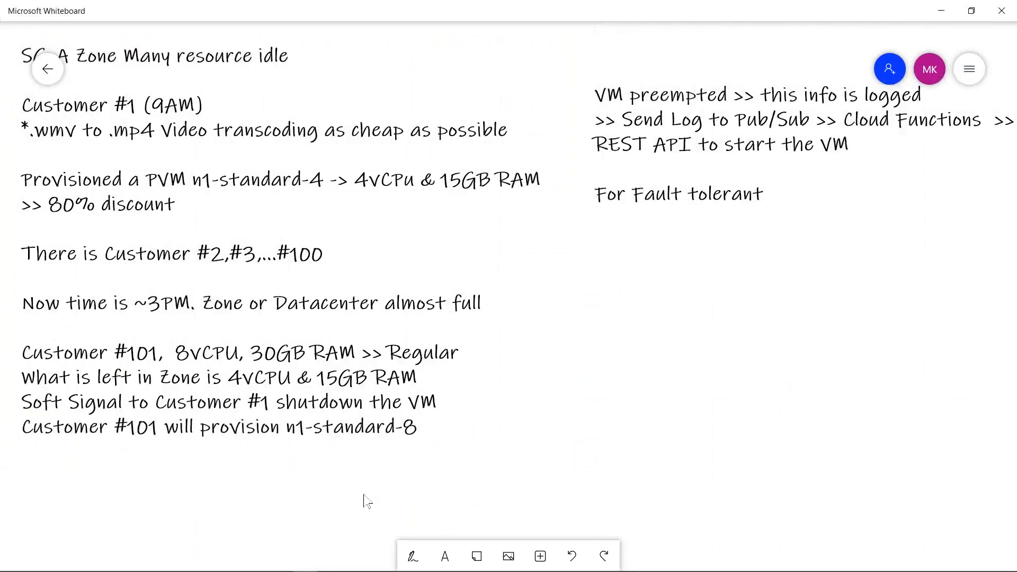
pyautogui.hotkey('alt', 'Tab')
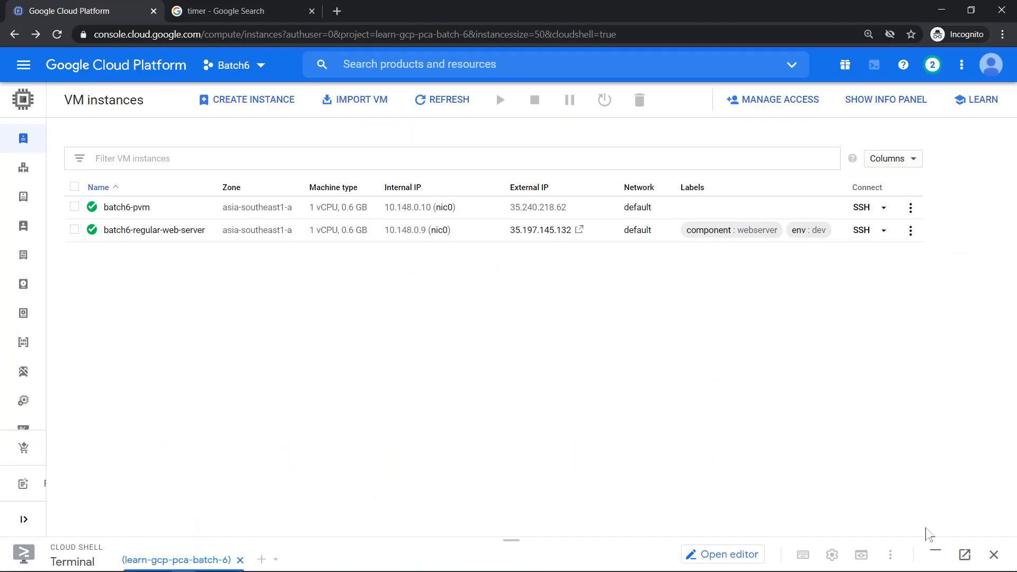
# - Drop '| wc -l' to list non-preemptible instances (batch6-regular-web-server RUNNING), then go back to Whiteboard
pyautogui.click(936, 554)
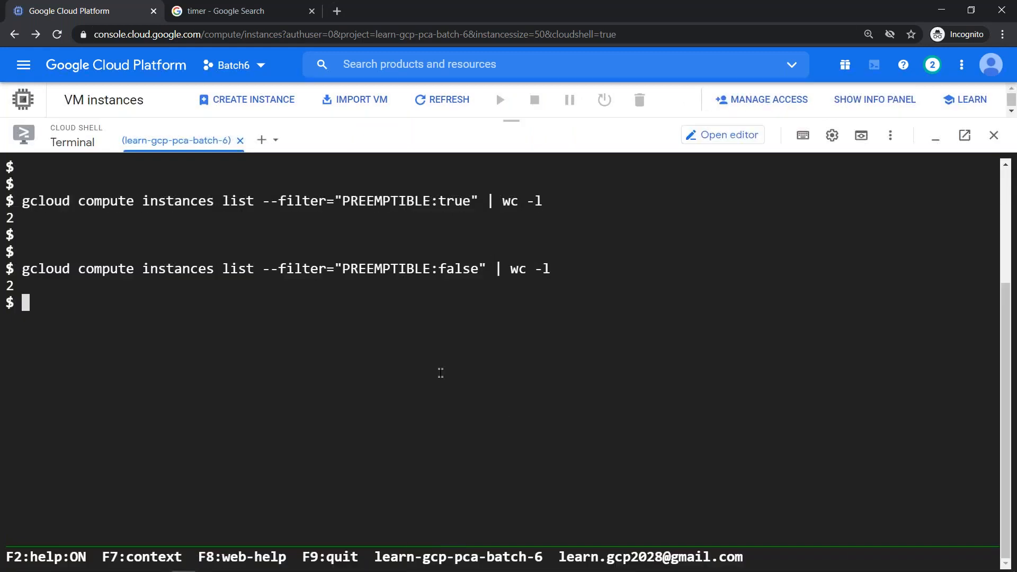
pyautogui.press('Up')
pyautogui.press('BackSpace')
pyautogui.press('BackSpace')
pyautogui.press('BackSpace')
pyautogui.press('BackSpace')
pyautogui.press('BackSpace')
pyautogui.press('BackSpace')
pyautogui.press('BackSpace')
pyautogui.press('BackSpace')
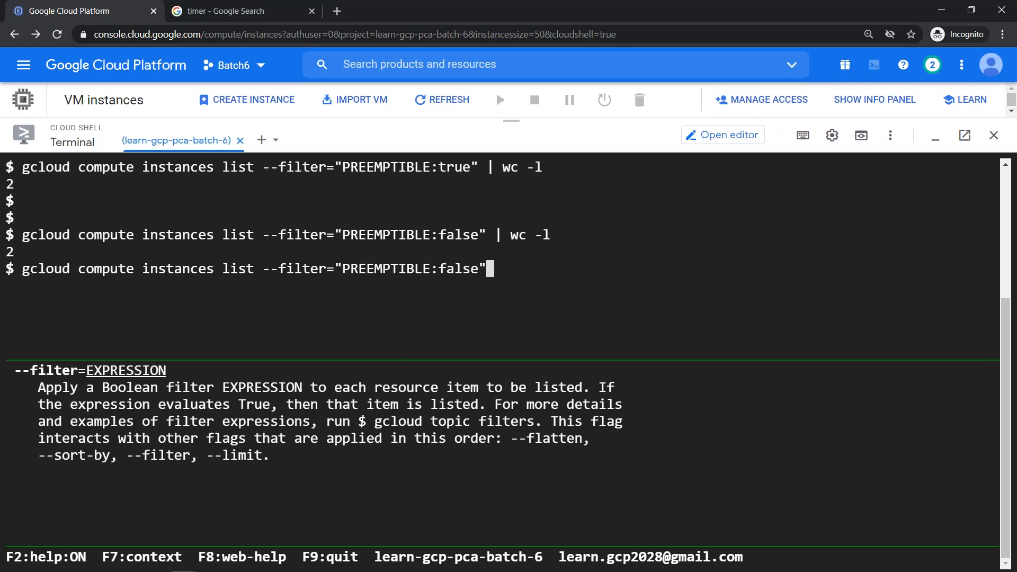
pyautogui.press('Return')
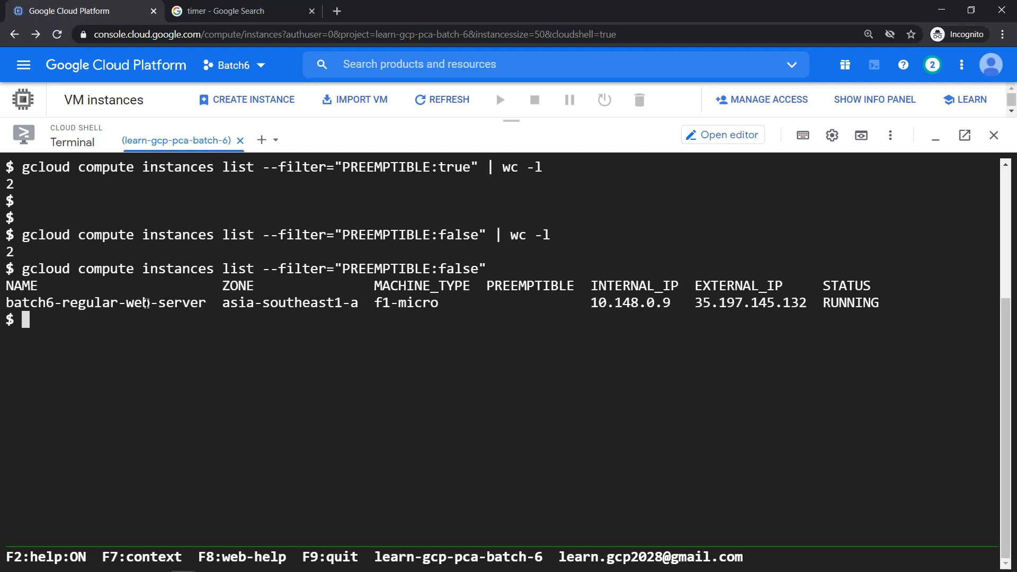
pyautogui.hotkey('alt', 'Tab')
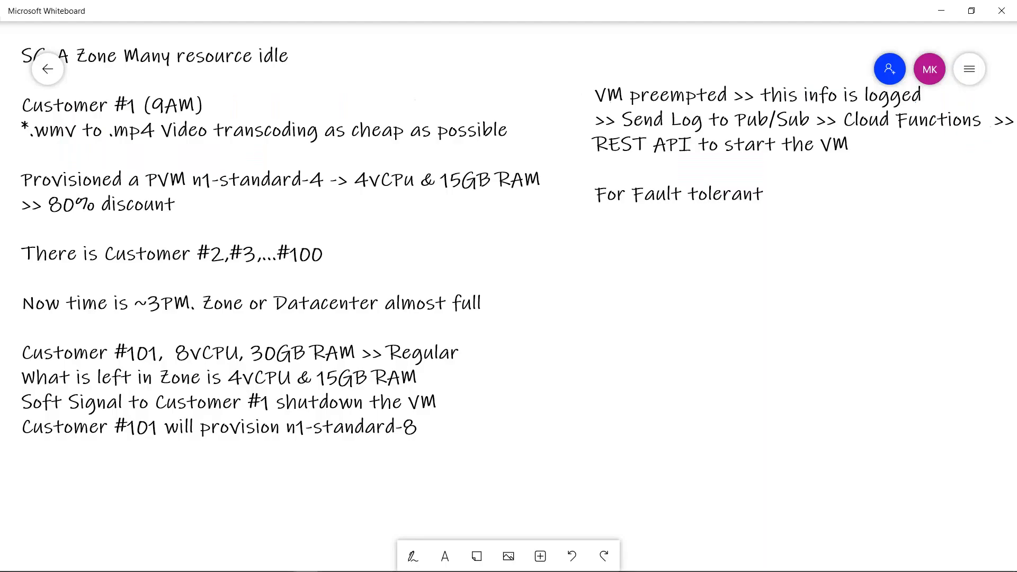
# - Pan and zoom onto the customer scenario notes, then drag that text block slightly down-left
pyautogui.moveTo(424, 371); pyautogui.dragTo(574, 390)
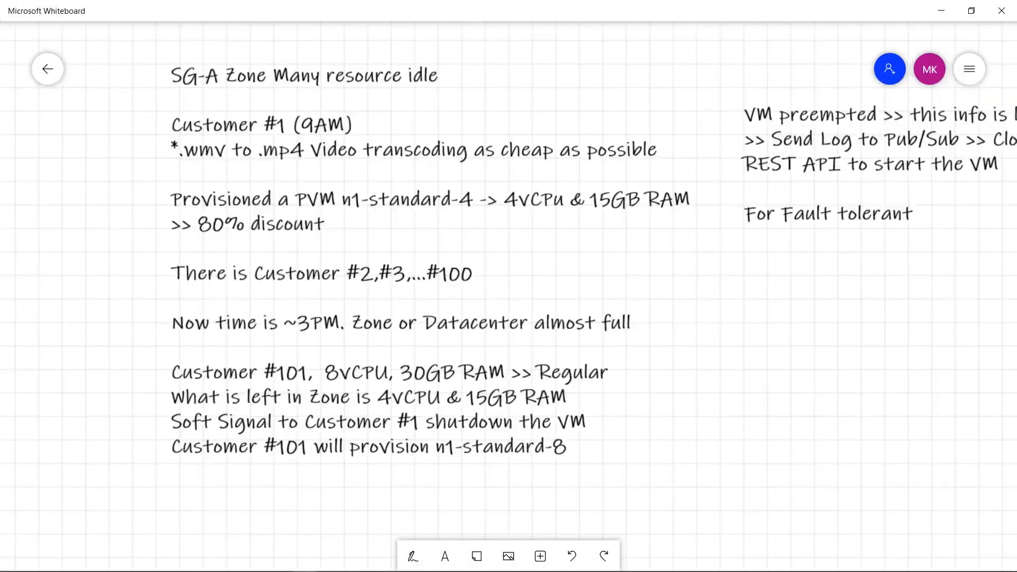
pyautogui.moveTo(411, 219); pyautogui.dragTo(424, 224)
pyautogui.scroll(2, 427, 231)
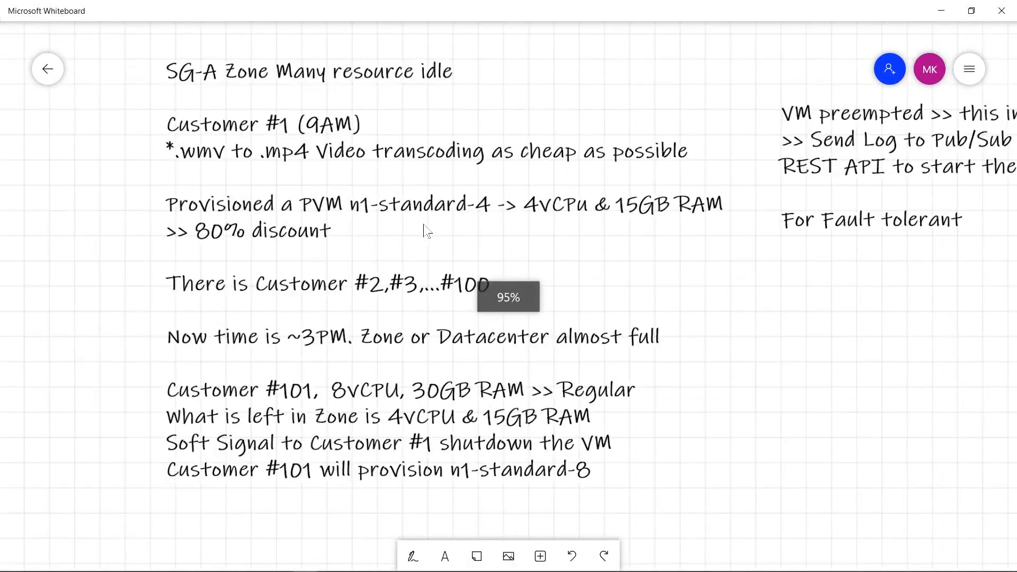
pyautogui.scroll(2, 423, 225)
pyautogui.moveTo(776, 250); pyautogui.dragTo(762, 298)
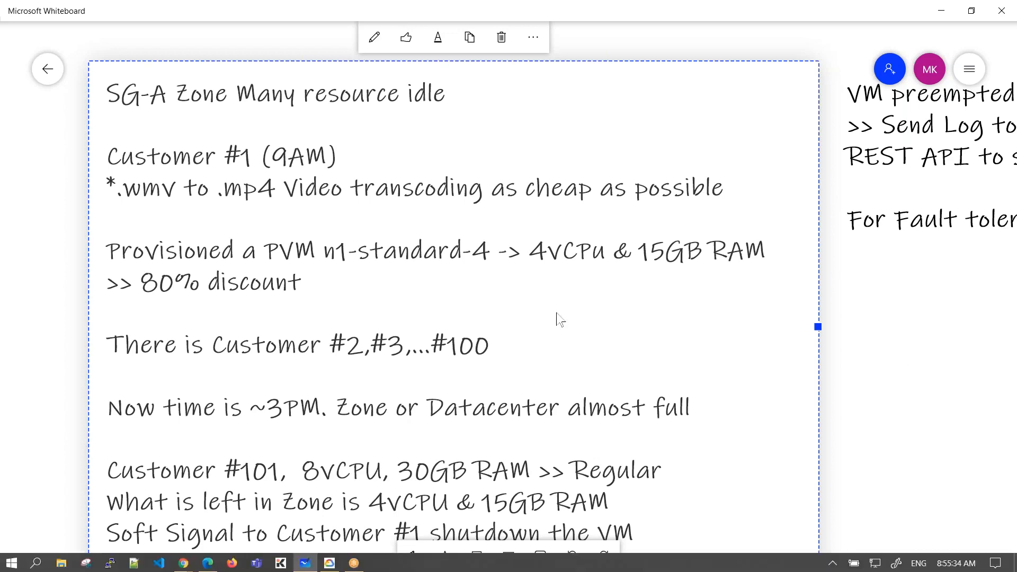
# - Review the scenario notes up close, then return to the VM instances list with Cloud Shell collapsed
pyautogui.scroll(-5, 564, 324)
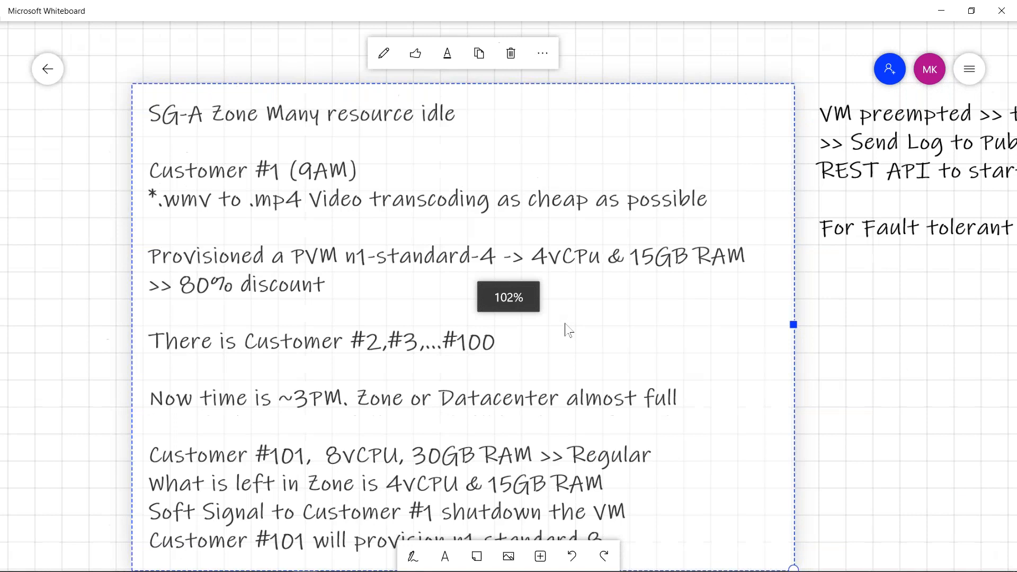
pyautogui.moveTo(466, 304); pyautogui.dragTo(448, 344)
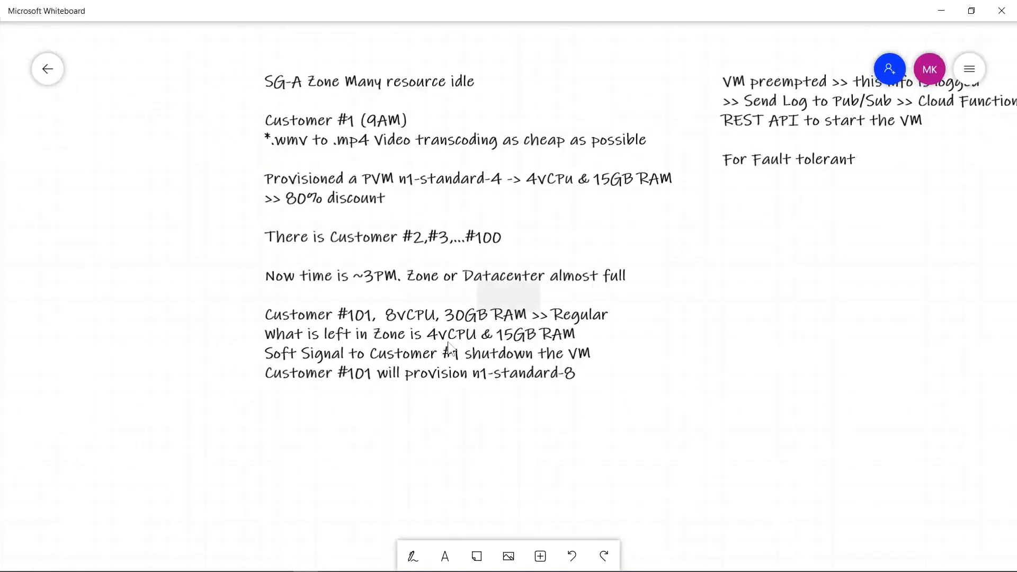
pyautogui.scroll(-3, 448, 345)
pyautogui.scroll(4, 449, 346)
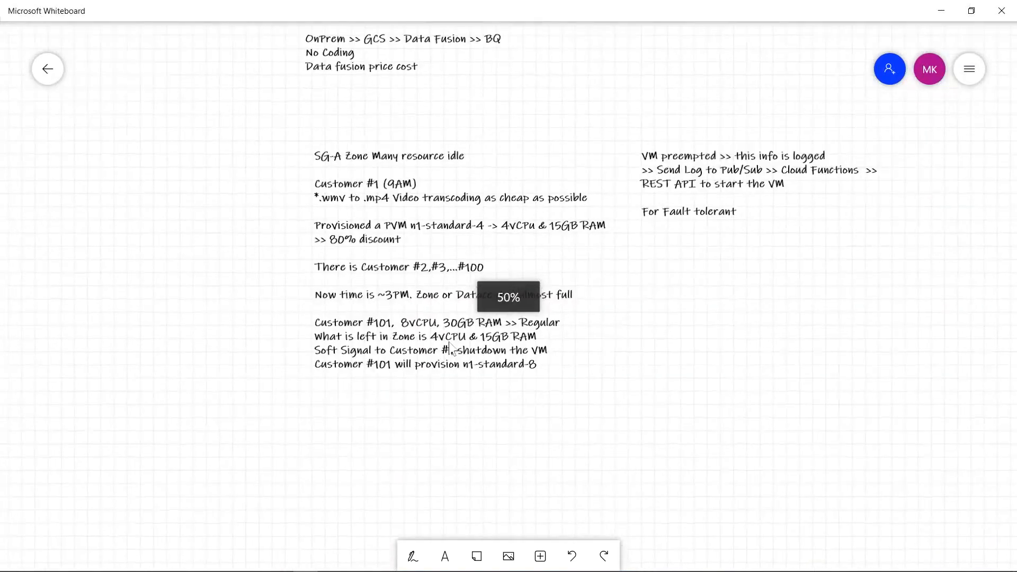
pyautogui.scroll(5, 449, 345)
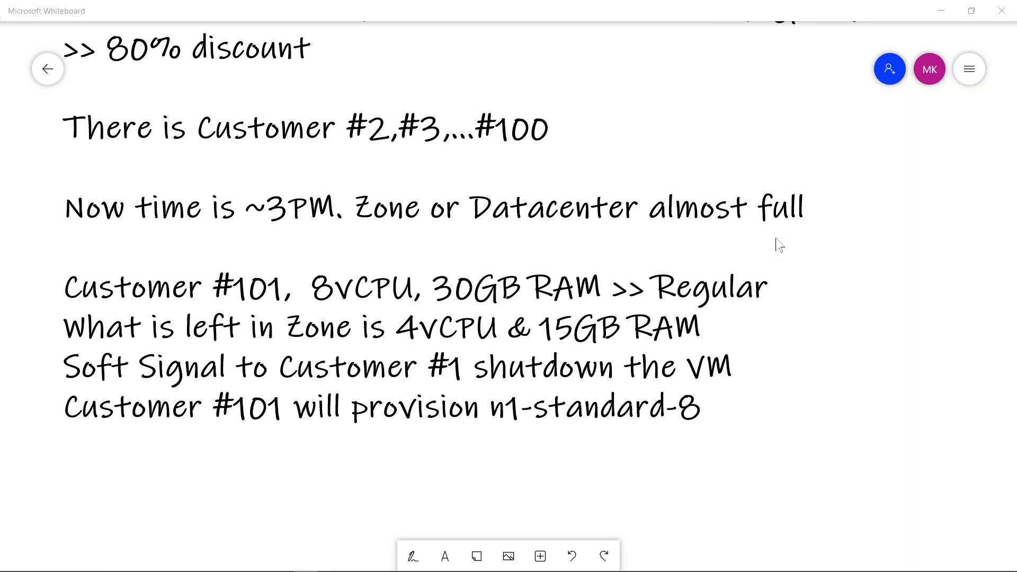
pyautogui.hotkey('alt', 'Tab')
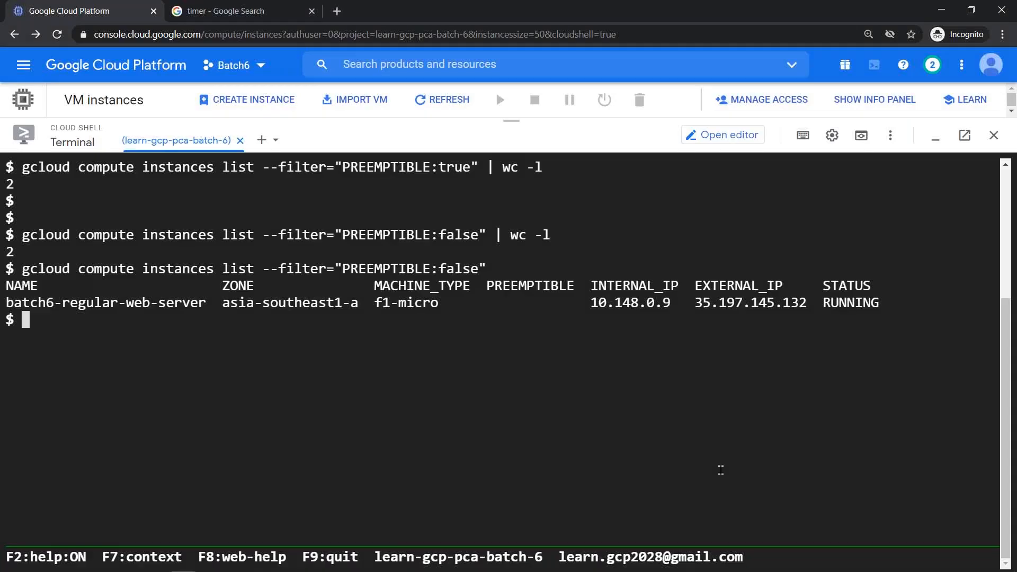
pyautogui.click(935, 138)
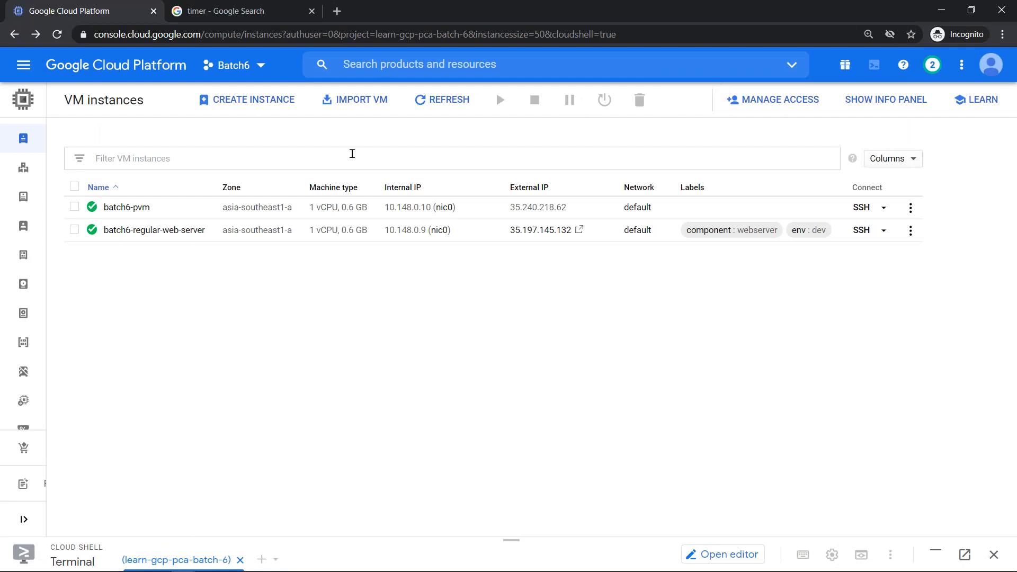
# - Refresh the VM list to confirm both batch6 instances run, then start the Create an instance form
pyautogui.click(442, 109)
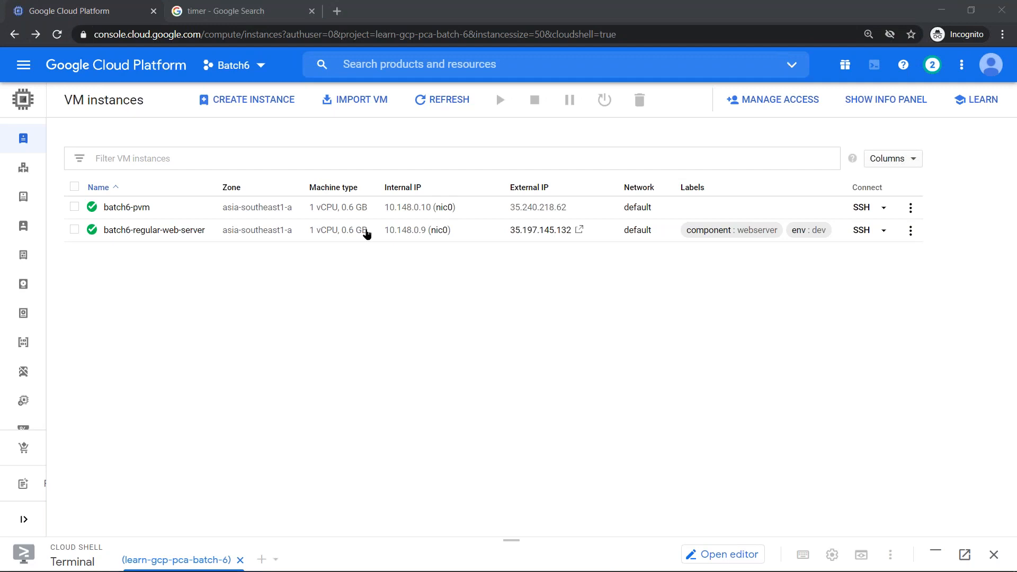
pyautogui.click(247, 100)
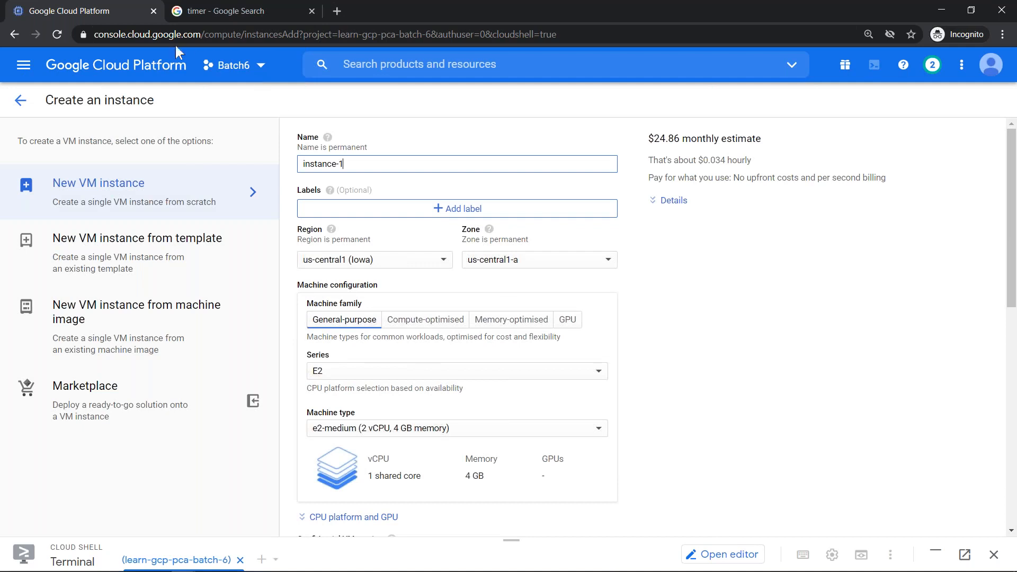
# - Leave the new-instance form, enlarge and clear Cloud Shell, and begin typing 'gcloud compute inst'
pyautogui.click(21, 102)
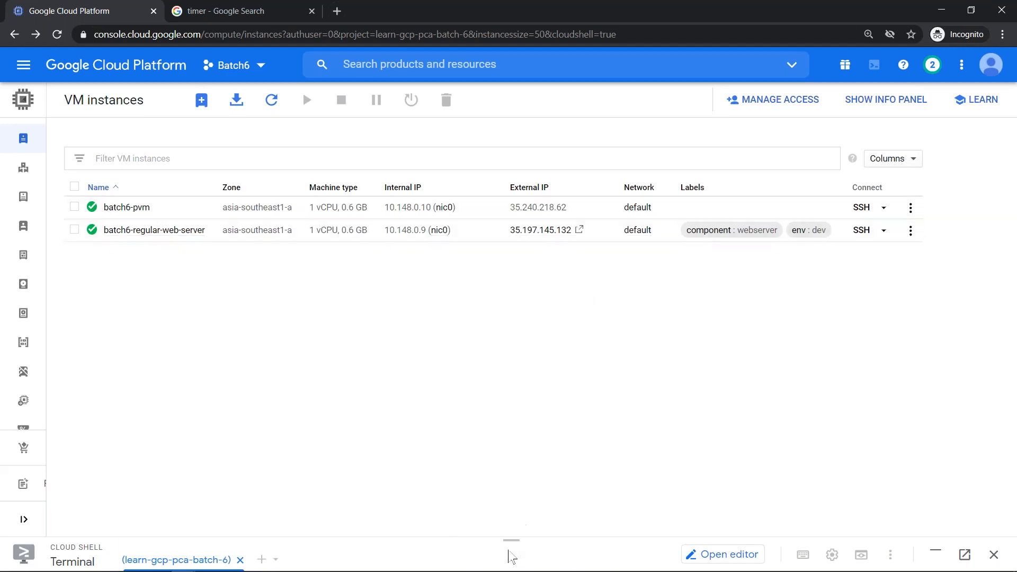
pyautogui.moveTo(511, 540); pyautogui.dragTo(511, 467)
pyautogui.moveTo(534, 337); pyautogui.dragTo(541, 272)
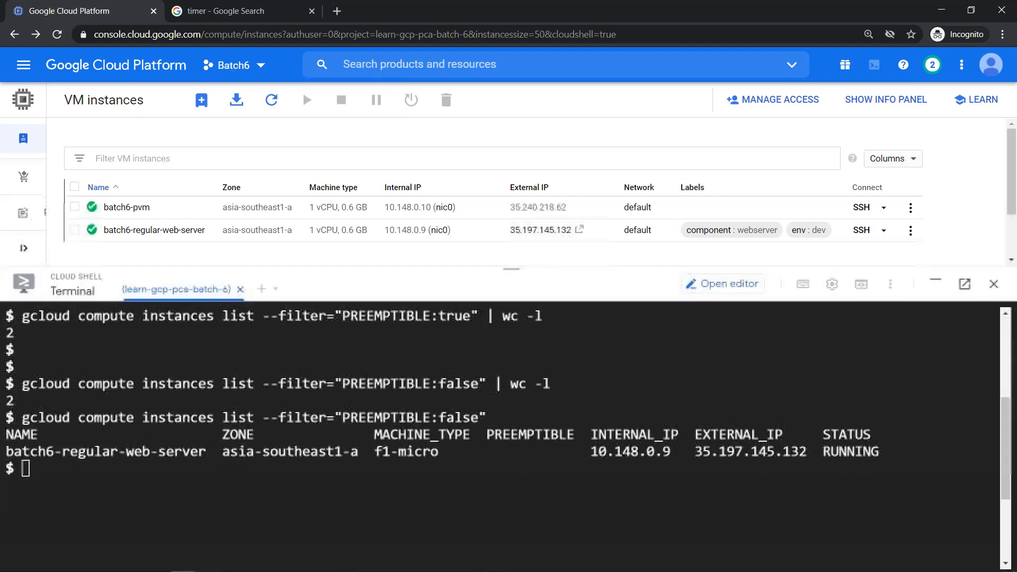
pyautogui.hotkey('ctrl', 'l')
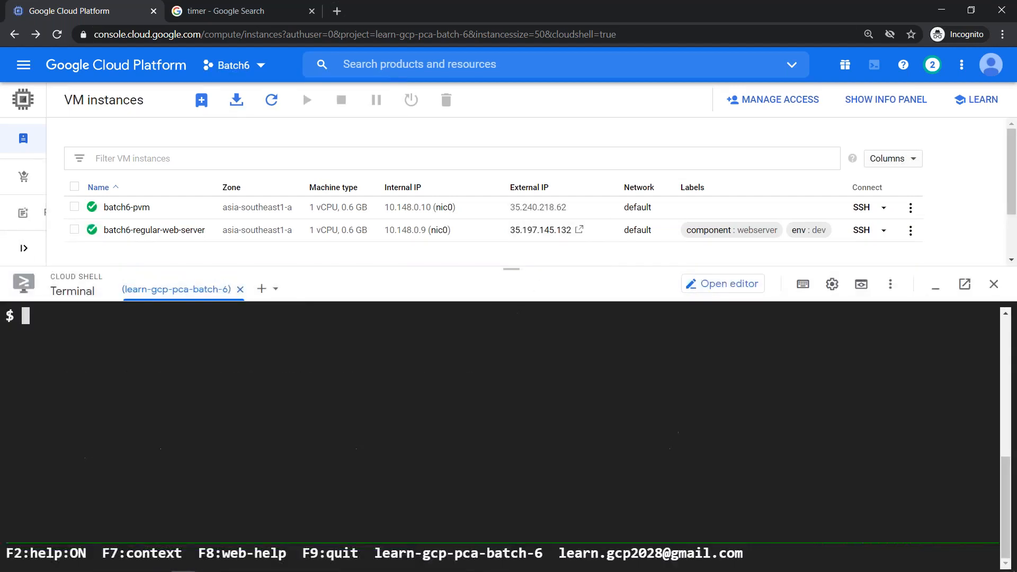
pyautogui.write('gcloud c')
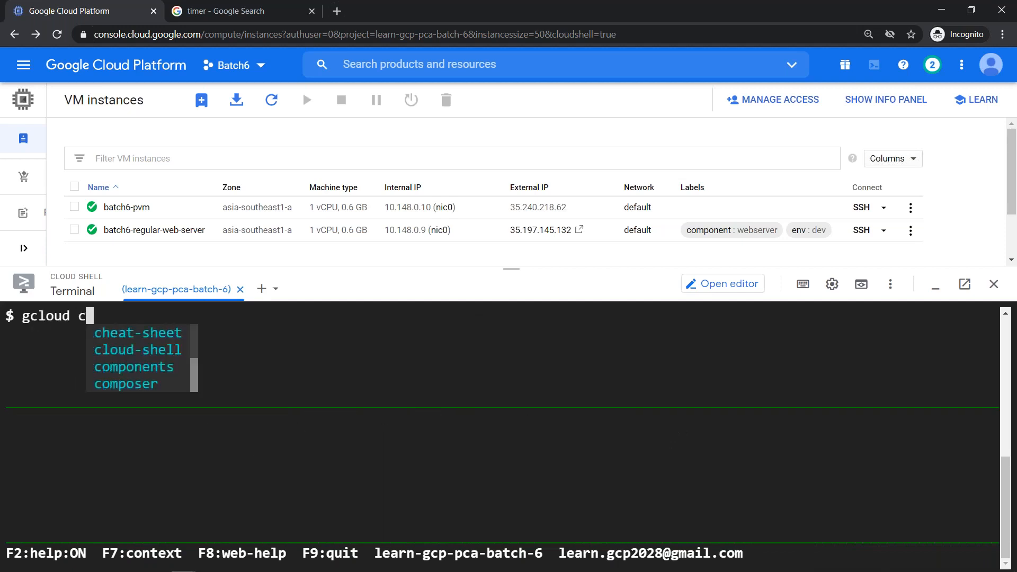
pyautogui.write('ompute ')
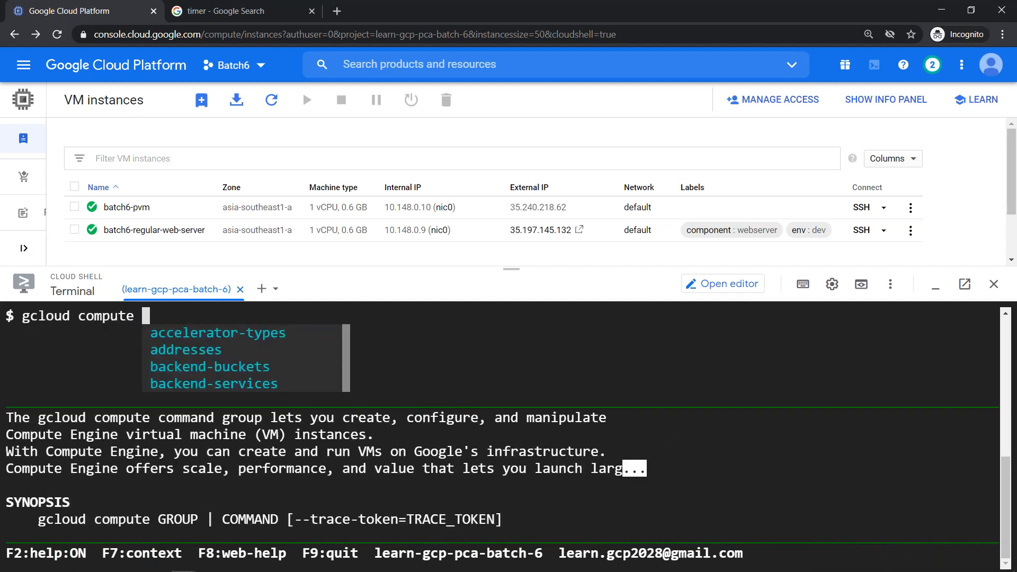
pyautogui.write('inst')
# - Run 'gcloud compute instances stop batch6-pvm --zone=asia-southeast1-a -q' to stop the VM
pyautogui.press('Tab')
pyautogui.press('Tab')
pyautogui.press('Tab')
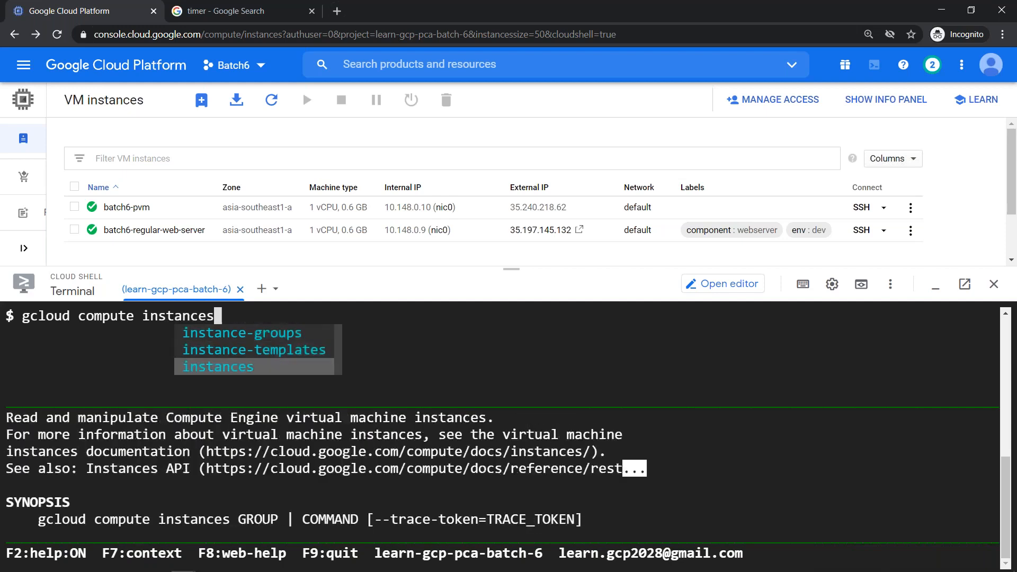
pyautogui.write('stop batch')
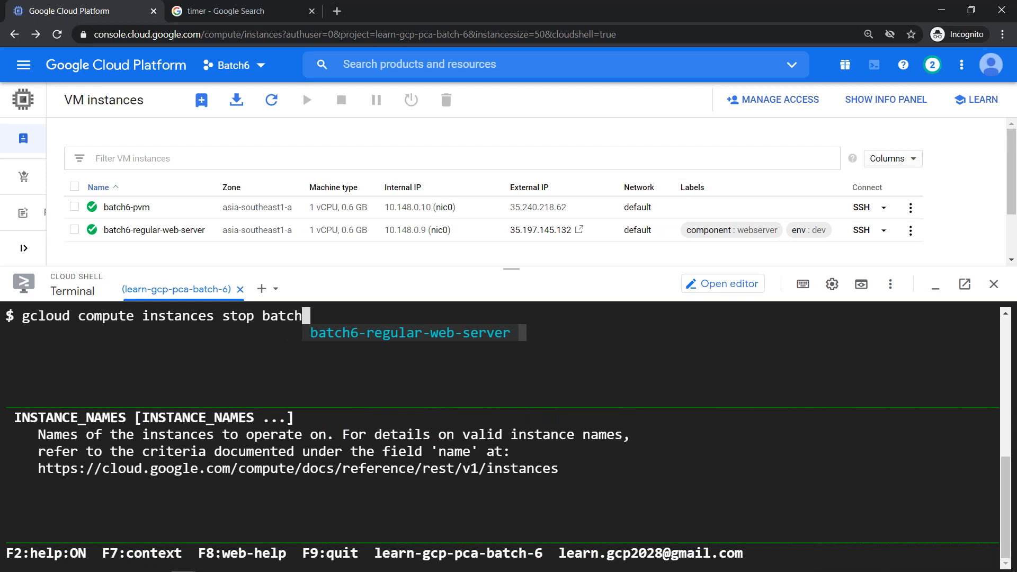
pyautogui.write('6-')
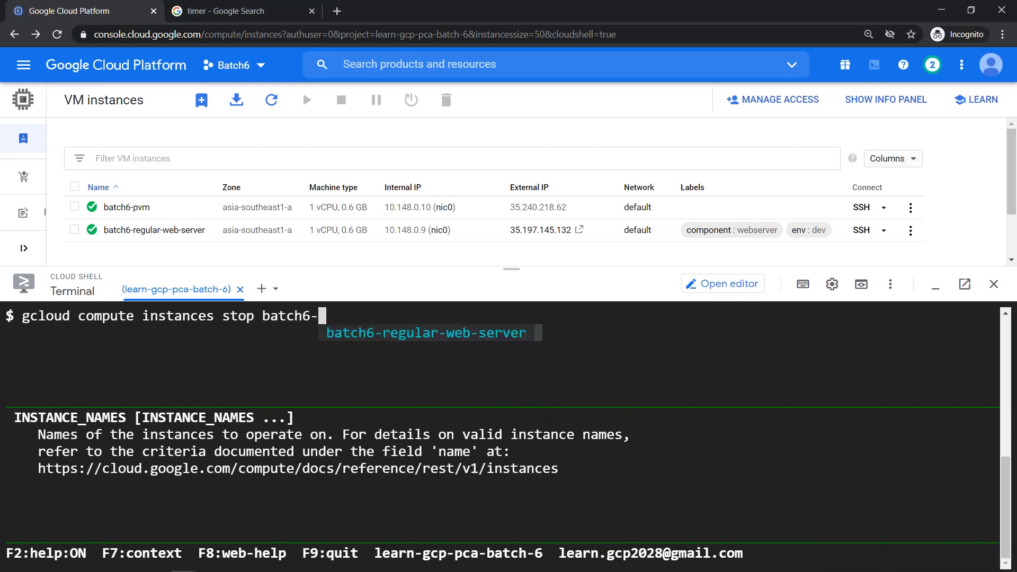
pyautogui.write('pvm ')
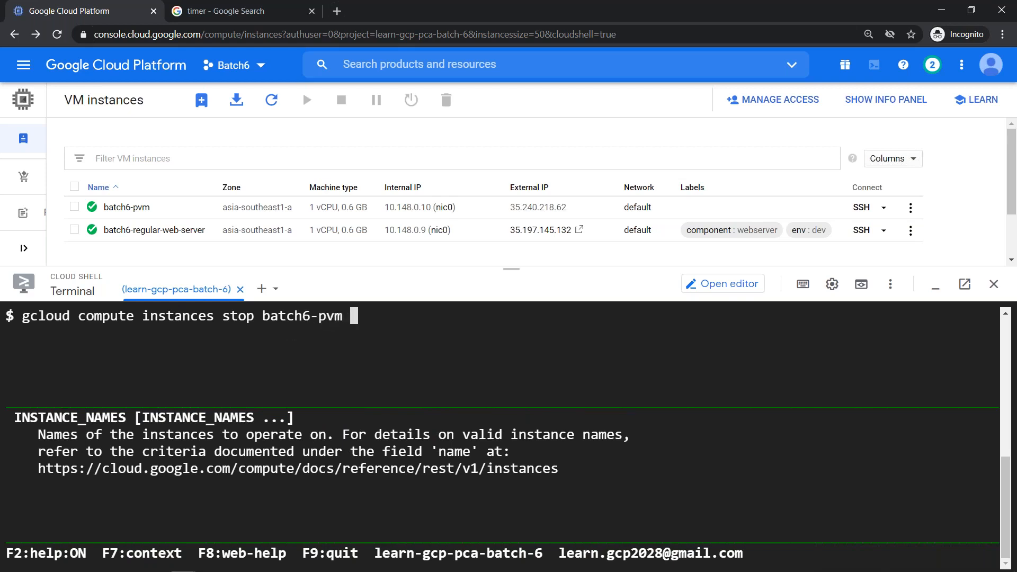
pyautogui.write('--')
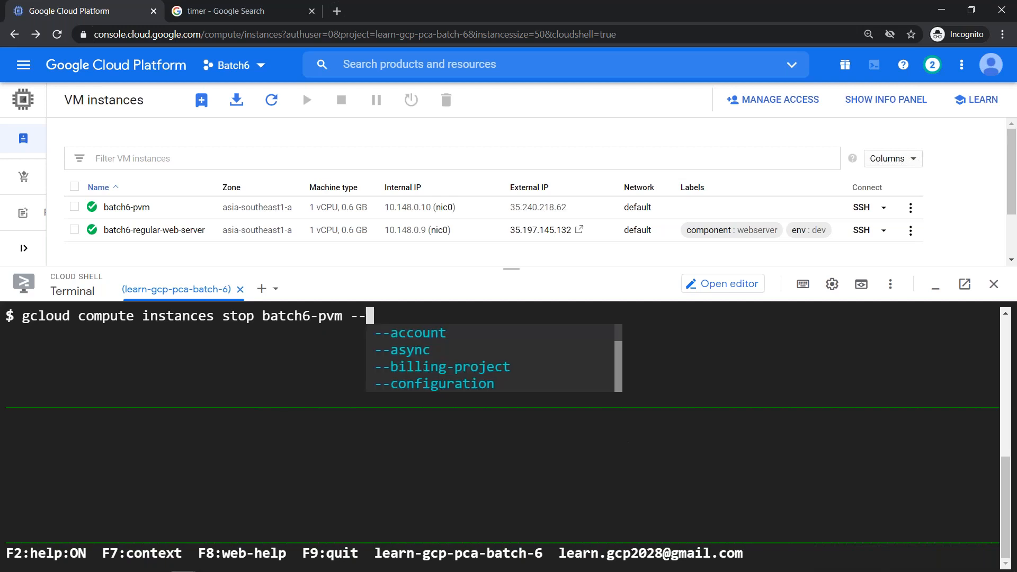
pyautogui.write('zone=')
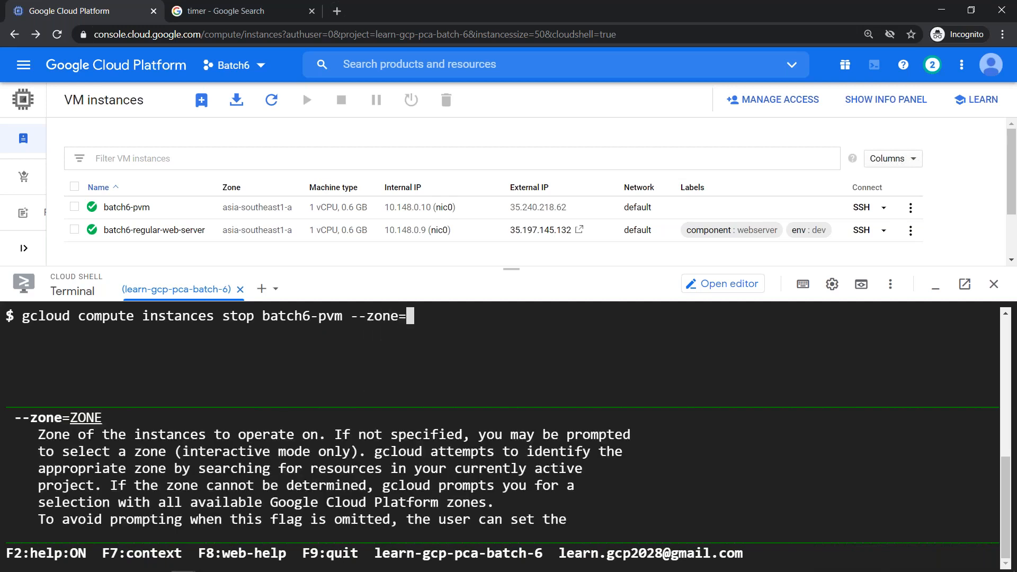
pyautogui.write('asia-southeast')
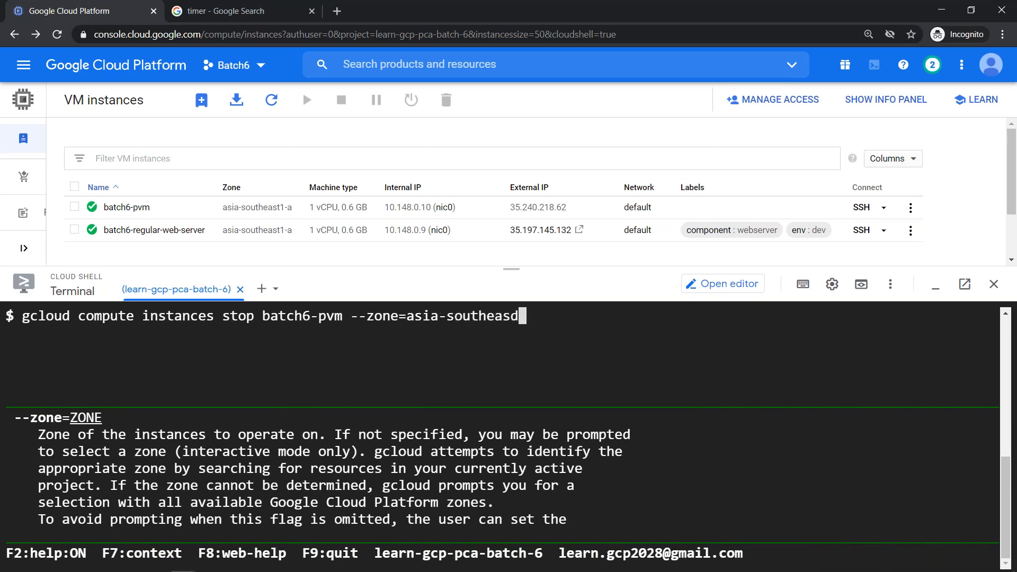
pyautogui.write('1-a -q')
pyautogui.press('Return')
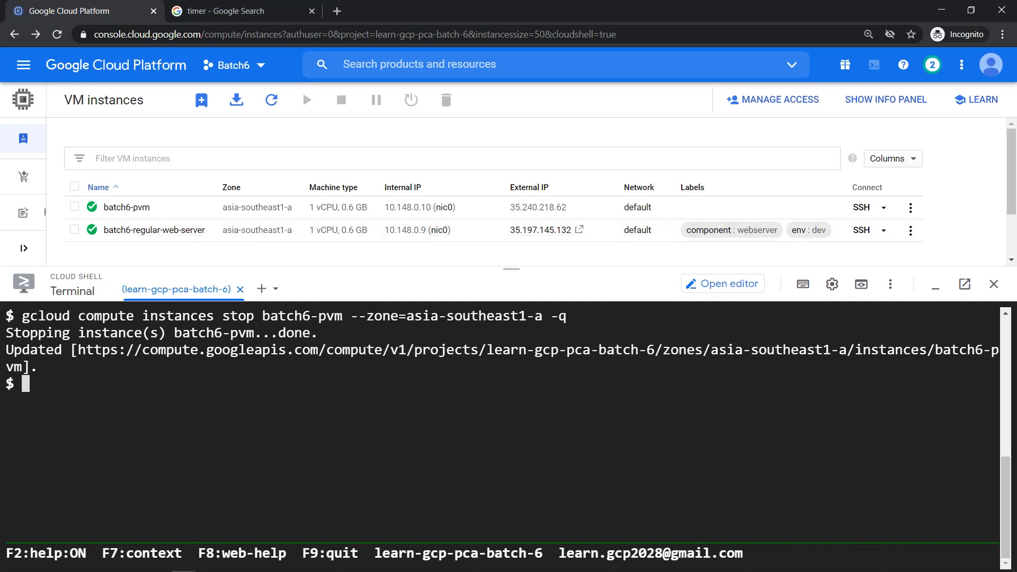
# - Refresh the list and run 'gcloud compute instances list', showing batch6-pvm TERMINATED
pyautogui.click(271, 100)
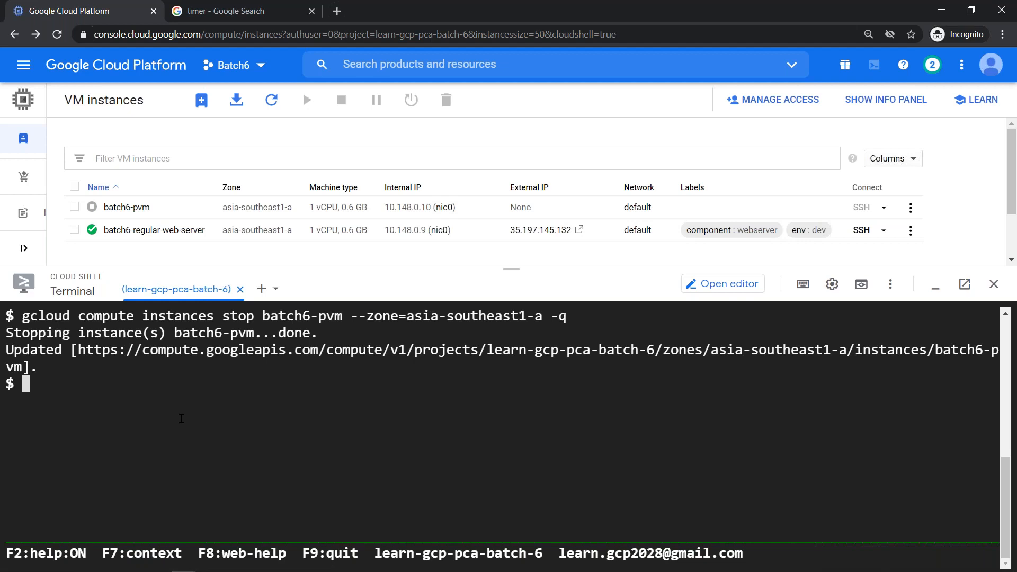
pyautogui.hotkey('ctrl', 'l')
pyautogui.press('Up')
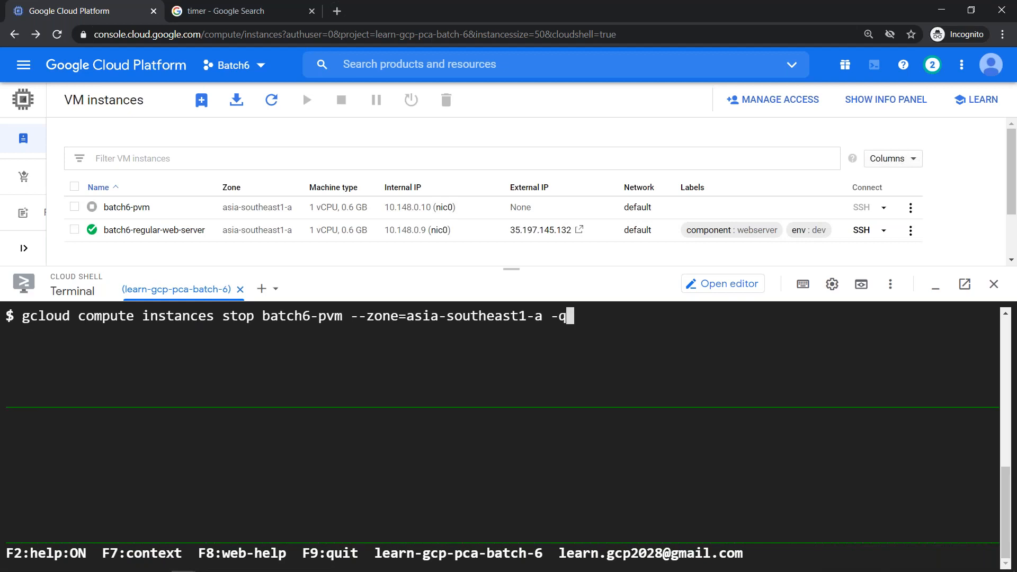
pyautogui.press('BackSpace')
pyautogui.press('BackSpace')
pyautogui.press('BackSpace')
pyautogui.press('BackSpace')
pyautogui.press('BackSpace')
pyautogui.press('BackSpace')
pyautogui.press('BackSpace')
pyautogui.press('BackSpace')
pyautogui.press('BackSpace')
pyautogui.press('BackSpace')
pyautogui.press('BackSpace')
pyautogui.press('BackSpace')
pyautogui.press('BackSpace')
pyautogui.press('BackSpace')
pyautogui.press('BackSpace')
pyautogui.press('BackSpace')
pyautogui.press('BackSpace')
pyautogui.press('BackSpace')
pyautogui.press('BackSpace')
pyautogui.press('BackSpace')
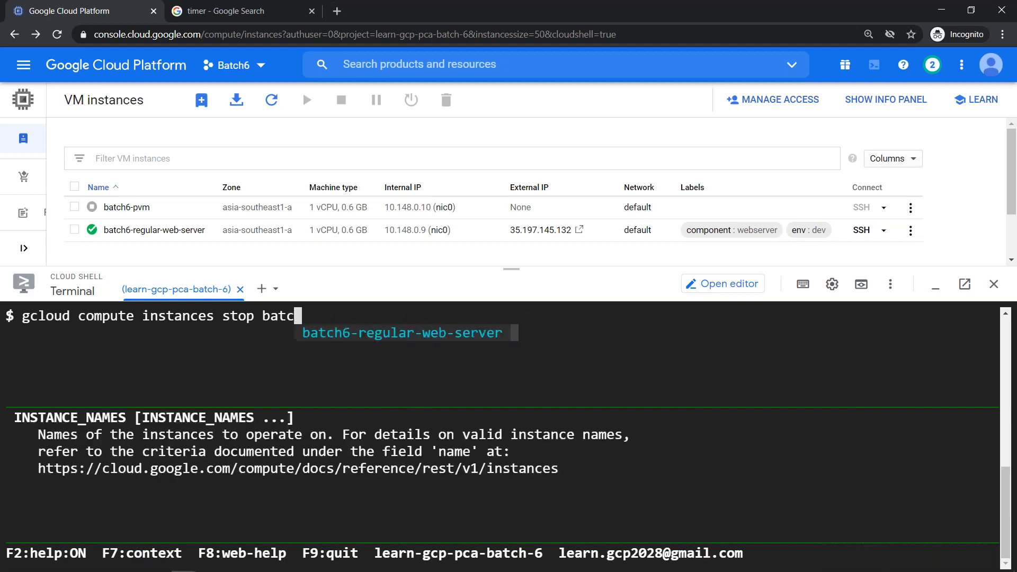
pyautogui.press('BackSpace')
pyautogui.press('BackSpace')
pyautogui.press('BackSpace')
pyautogui.press('BackSpace')
pyautogui.press('BackSpace')
pyautogui.press('BackSpace')
pyautogui.press('BackSpace')
pyautogui.press('BackSpace')
pyautogui.press('BackSpace')
pyautogui.press('BackSpace')
pyautogui.press('BackSpace')
pyautogui.write('s')
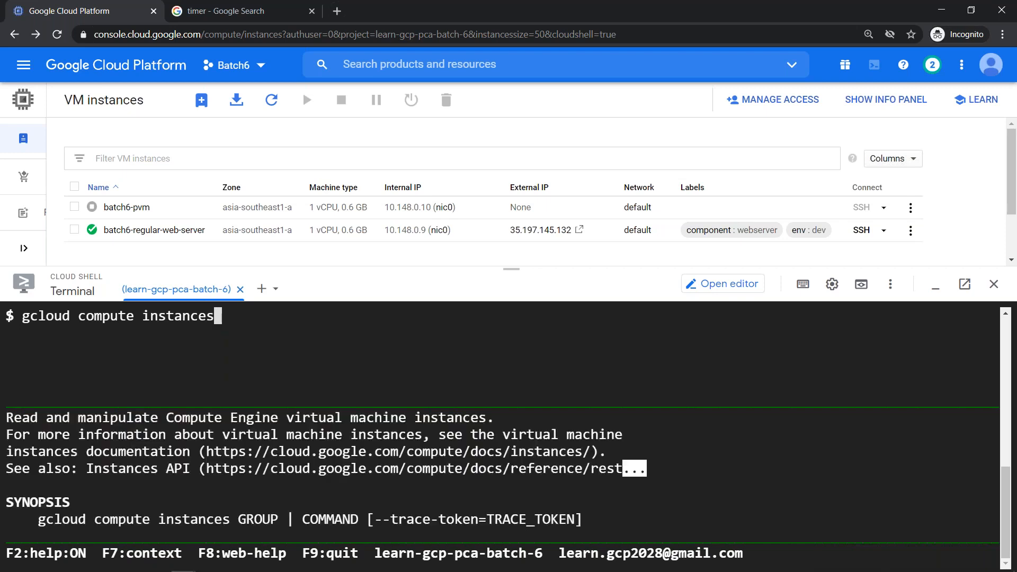
pyautogui.write(' list')
pyautogui.press('Return')
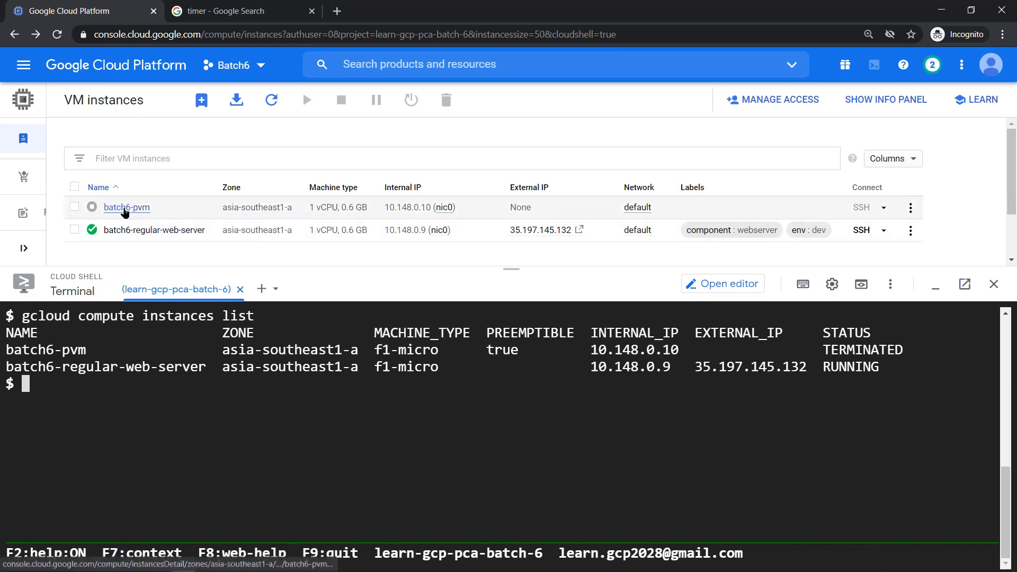
# - Open batch6-pvm's edit page, confirm Preemptibility is On under Availability policies, and return
pyautogui.click(125, 209)
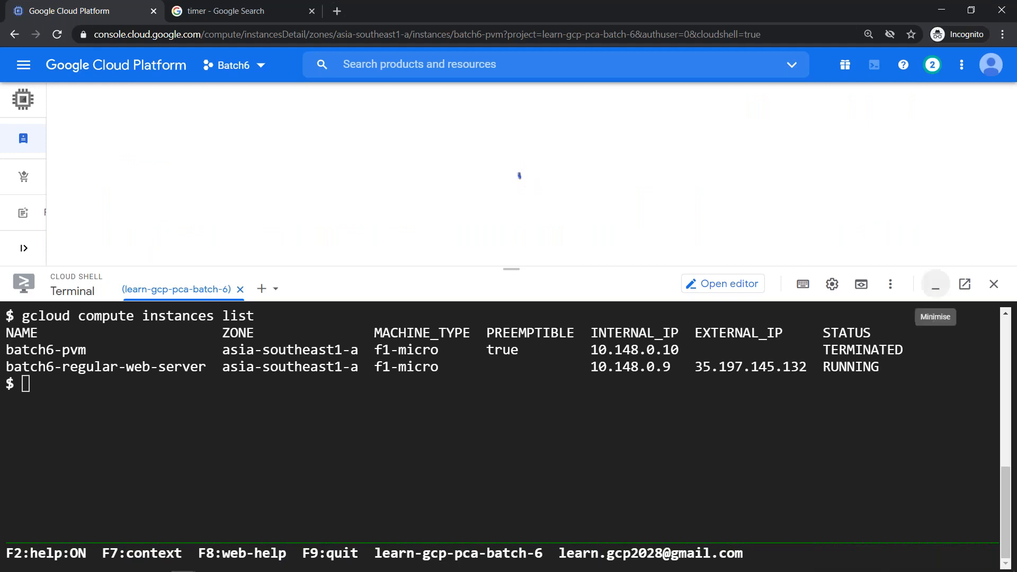
pyautogui.click(935, 286)
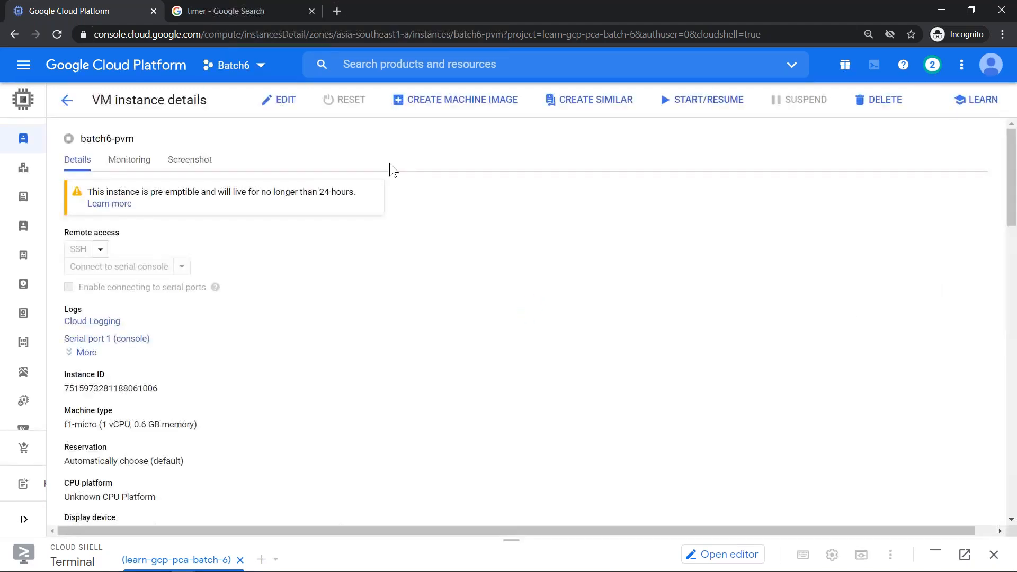
pyautogui.click(275, 104)
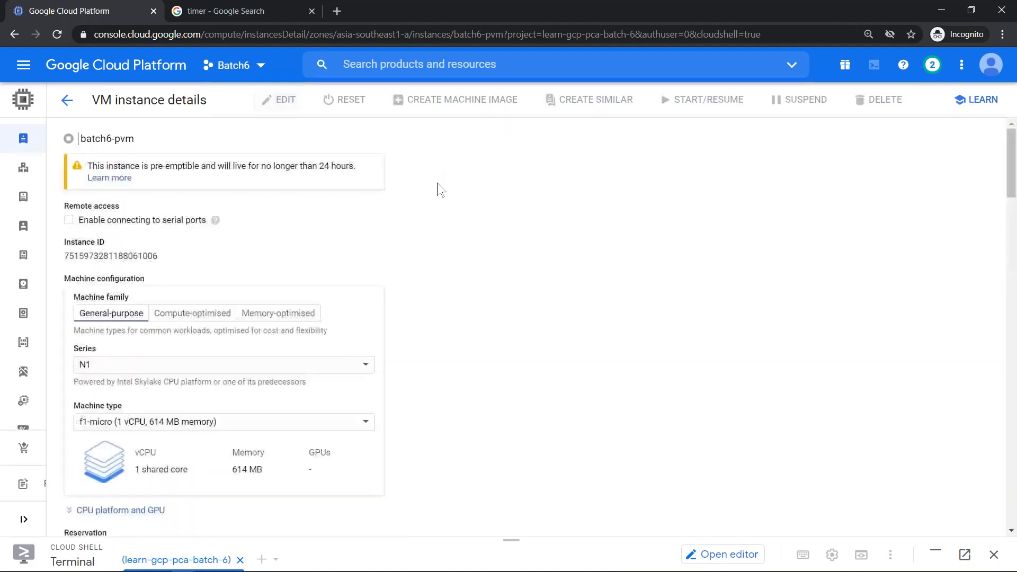
pyautogui.scroll(-12, 429, 228)
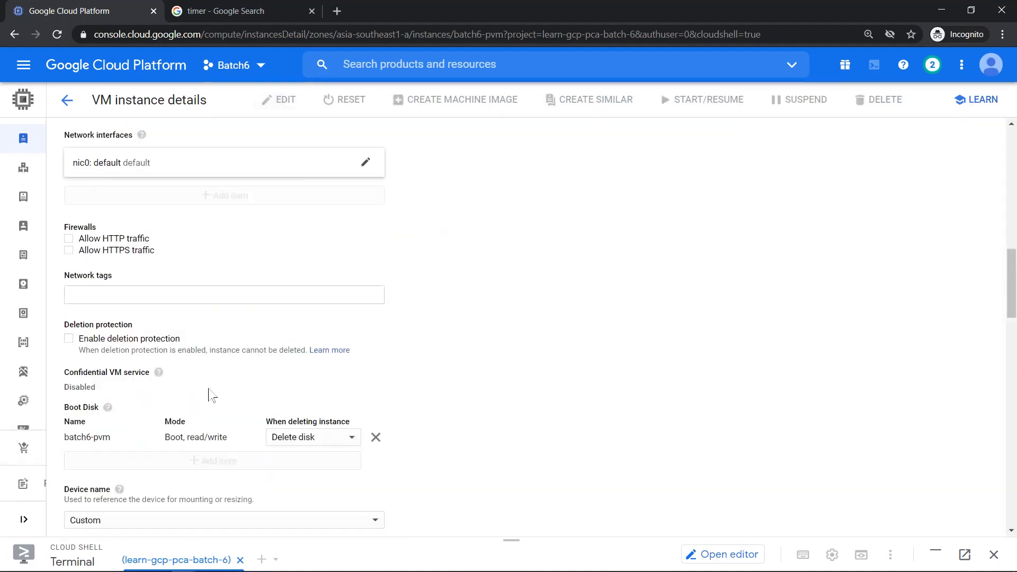
pyautogui.scroll(-7, 211, 393)
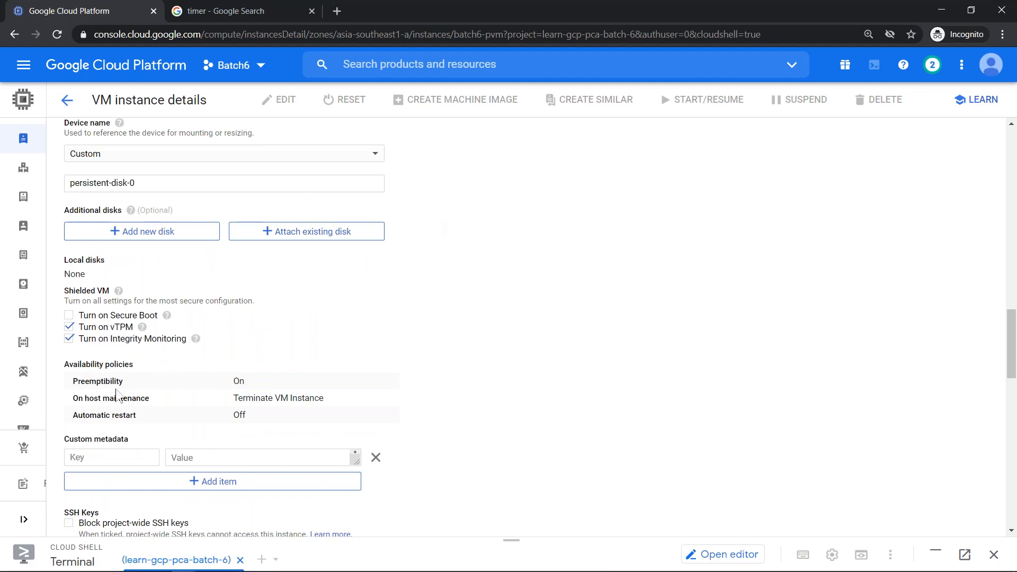
pyautogui.moveTo(73, 382); pyautogui.dragTo(261, 386)
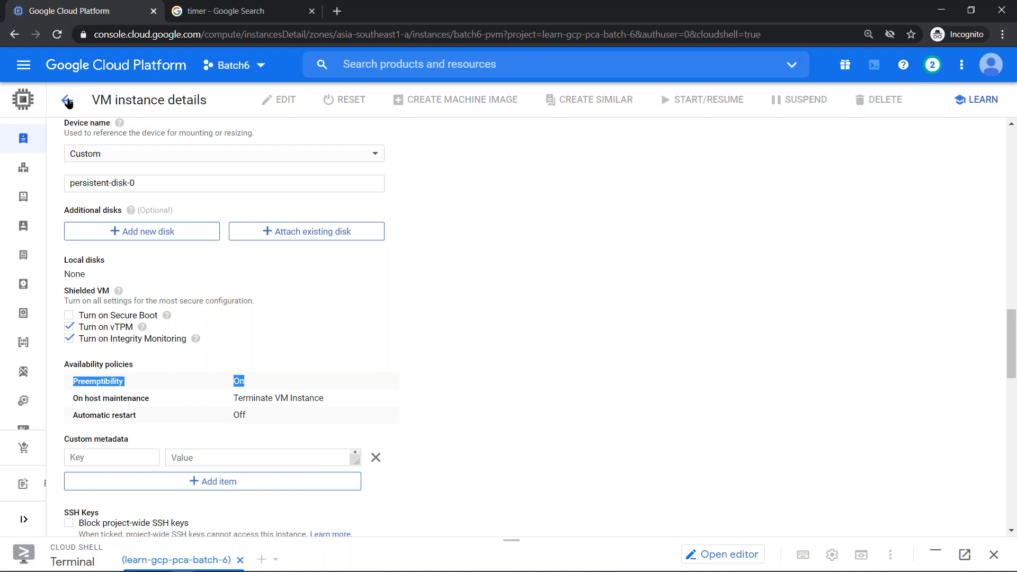
pyautogui.click(67, 101)
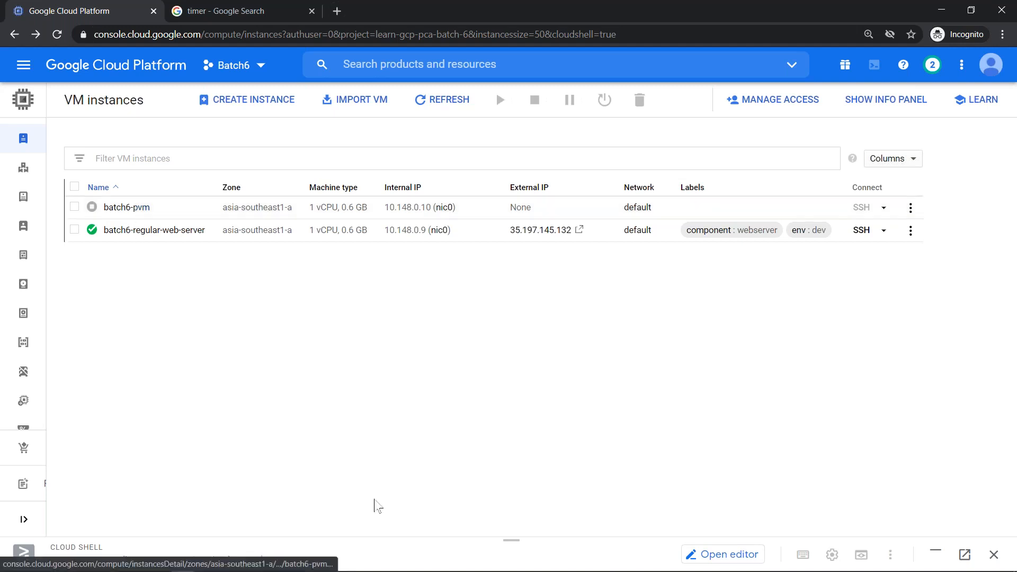
# - Expand Cloud Shell over half the page and check batch6-pvm's TERMINATED status
pyautogui.moveTo(511, 539); pyautogui.dragTo(535, 276)
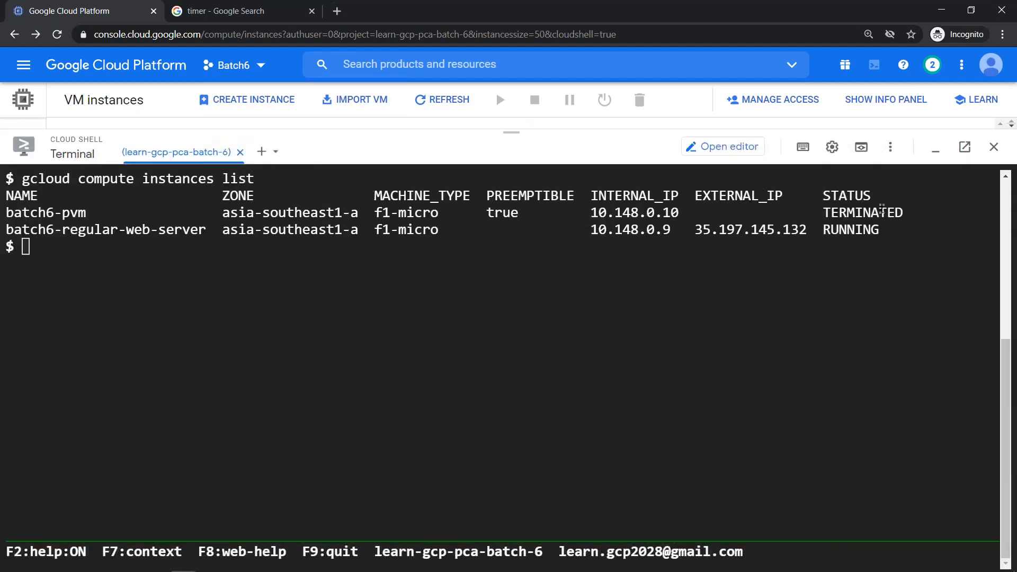
pyautogui.doubleClick(880, 211)
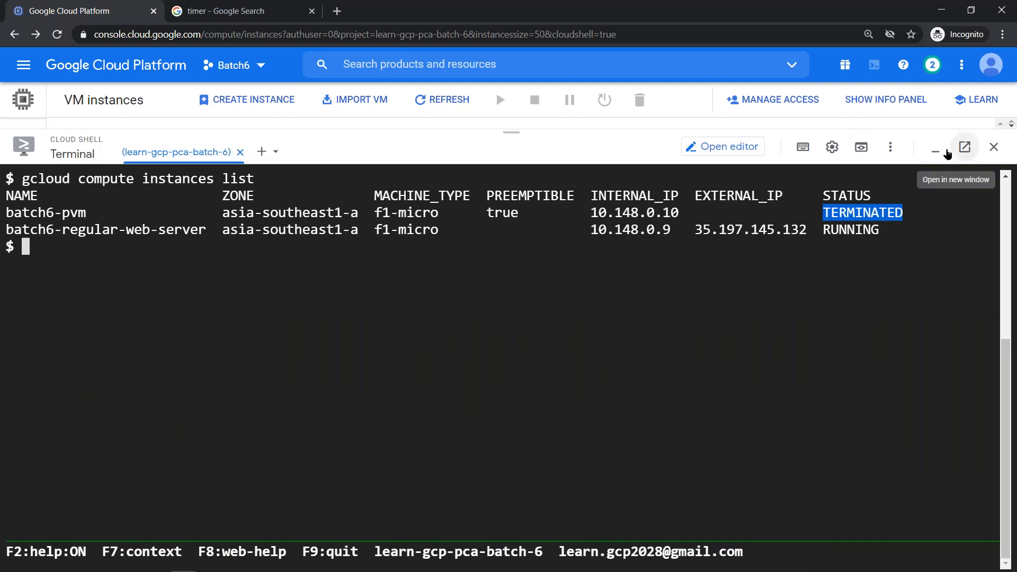
pyautogui.click(701, 290)
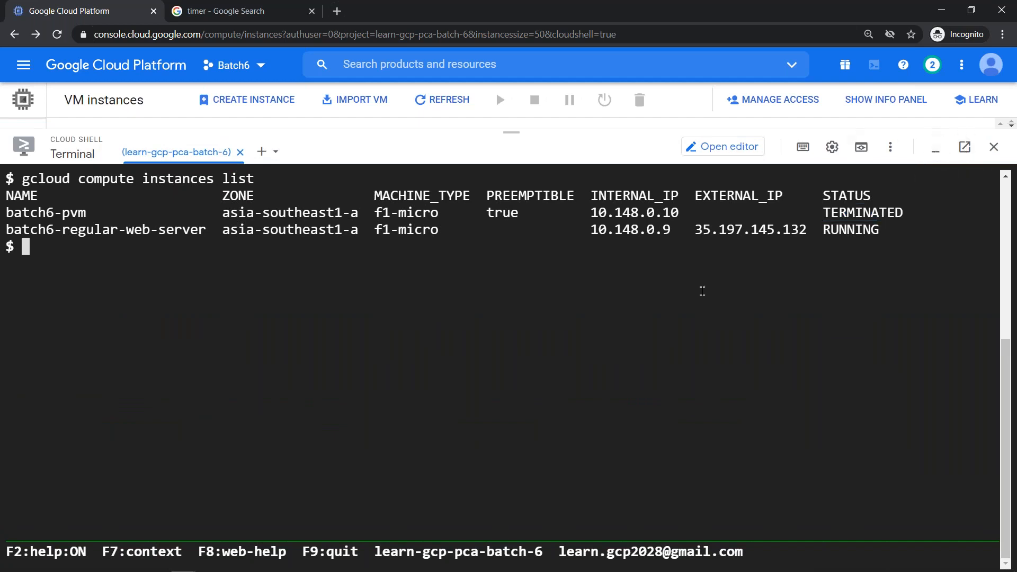
pyautogui.press('Return')
pyautogui.press('Return')
# - Change the recalled gcloud stop command to start and run it, restarting batch6-pvm with IP 35.240.218.62
pyautogui.press('Up')
pyautogui.press('Up')
pyautogui.press('Left')
pyautogui.press('Left')
pyautogui.press('Left')
pyautogui.press('Left')
pyautogui.press('Left')
pyautogui.press('Left')
pyautogui.press('Left')
pyautogui.press('Left')
pyautogui.press('Left')
pyautogui.press('Left')
pyautogui.press('Left')
pyautogui.press('Left')
pyautogui.press('Left')
pyautogui.press('Left')
pyautogui.press('Left')
pyautogui.press('Left')
pyautogui.press('Left')
pyautogui.press('Left')
pyautogui.press('Left')
pyautogui.press('Left')
pyautogui.press('Left')
pyautogui.press('Left')
pyautogui.press('Left')
pyautogui.press('Left')
pyautogui.press('Left')
pyautogui.press('Left')
pyautogui.press('Left')
pyautogui.press('Left')
pyautogui.press('Left')
pyautogui.press('Left')
pyautogui.press('Left')
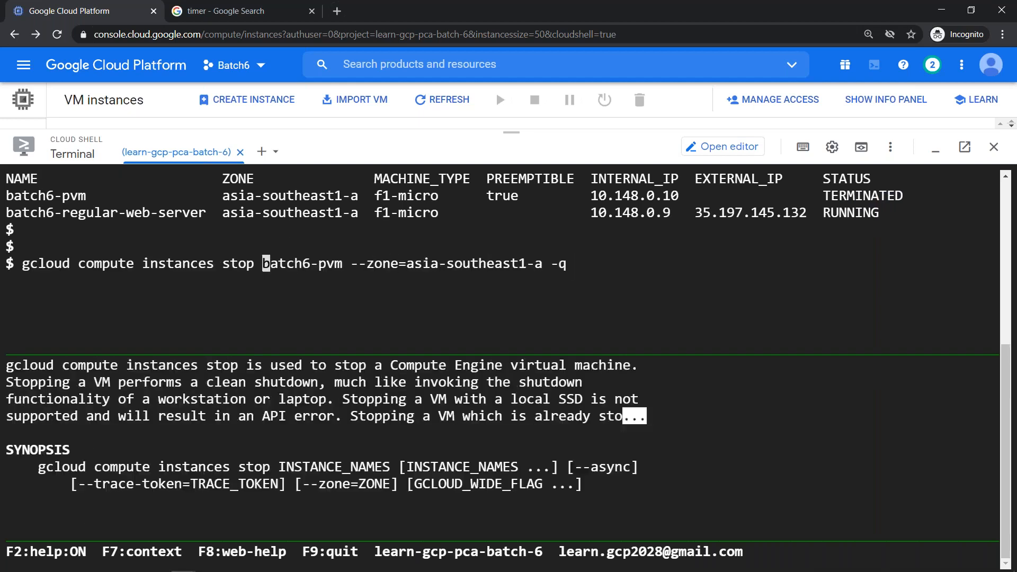
pyautogui.press('BackSpace')
pyautogui.press('Delete')
pyautogui.write('art')
pyautogui.press('End')
pyautogui.press('Return')
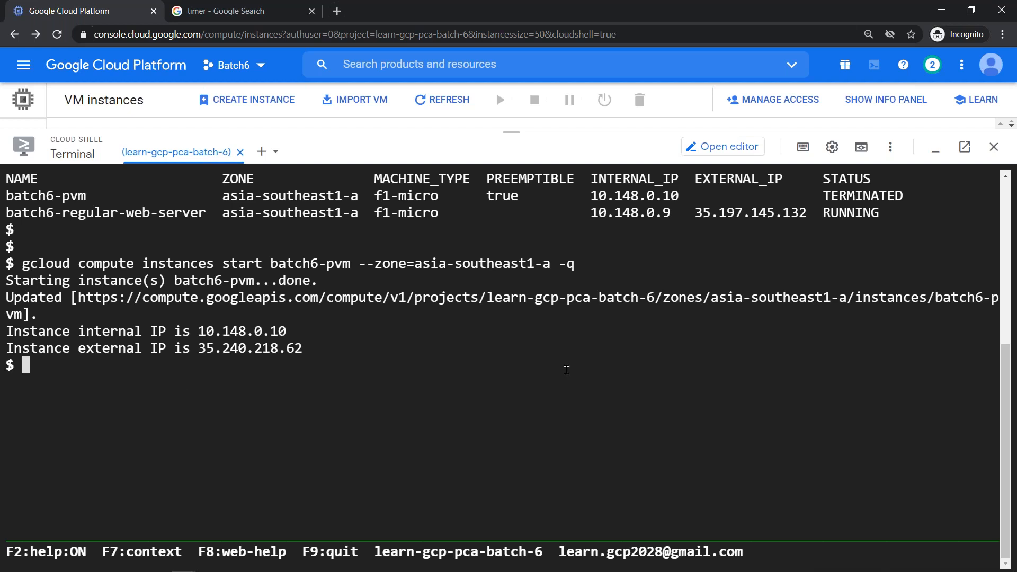
pyautogui.press('Up')
pyautogui.press('Up')
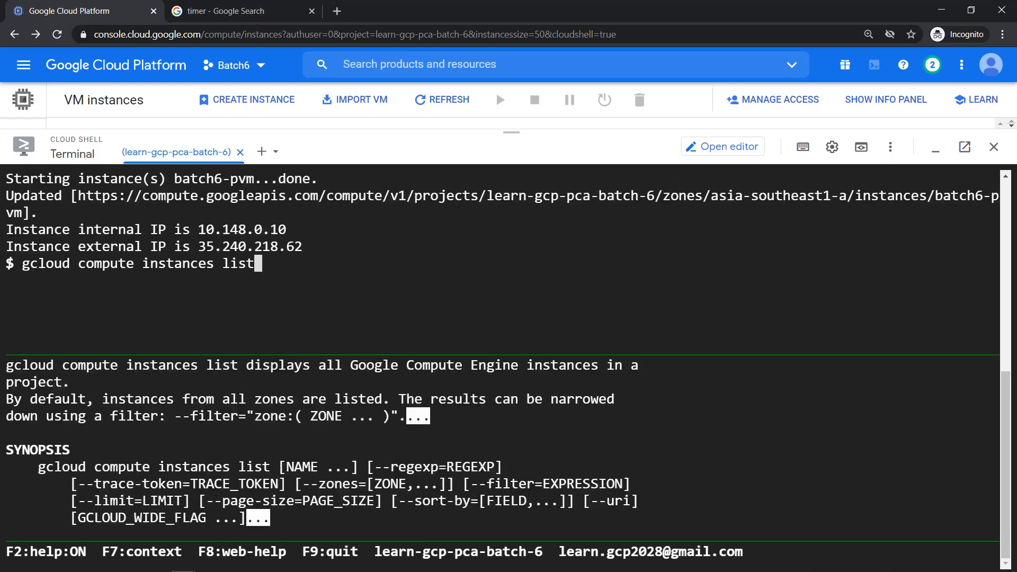
# - Rerun gcloud compute instances list showing both batch6 VMs RUNNING, then switch to Google Slides
pyautogui.press('Return')
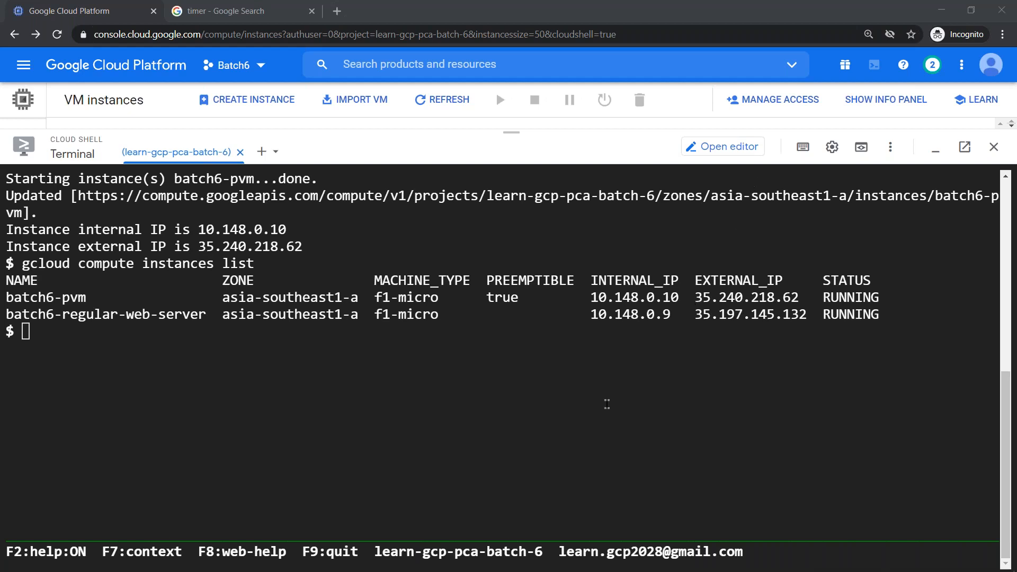
pyautogui.click(607, 404)
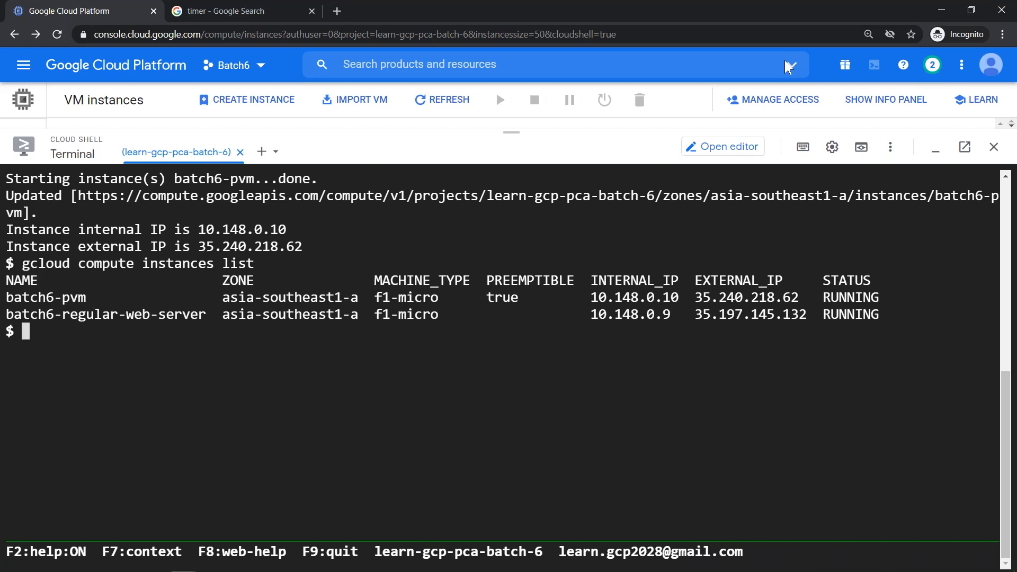
pyautogui.hotkey('alt', 'Tab')
pyautogui.hotkey('alt', 'Tab')
pyautogui.hotkey('alt', 'Tab')
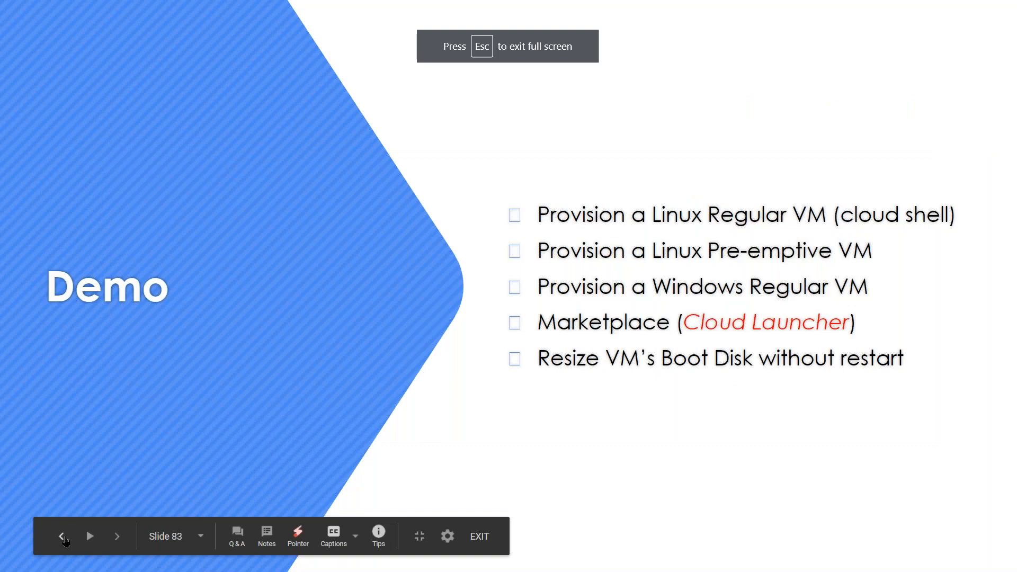
# - Step back one slide in the Google Slides presentation
pyautogui.click(62, 537)
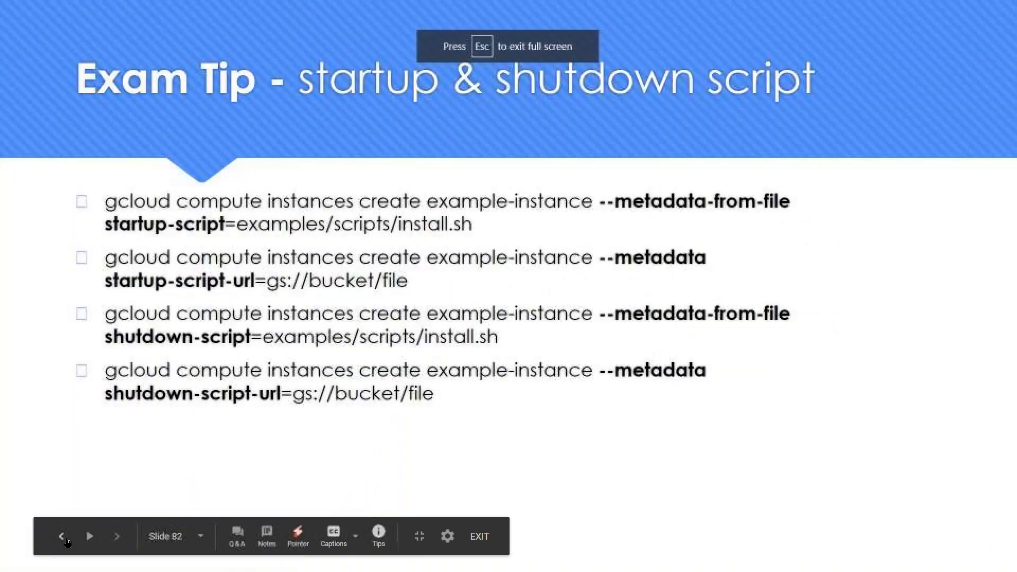
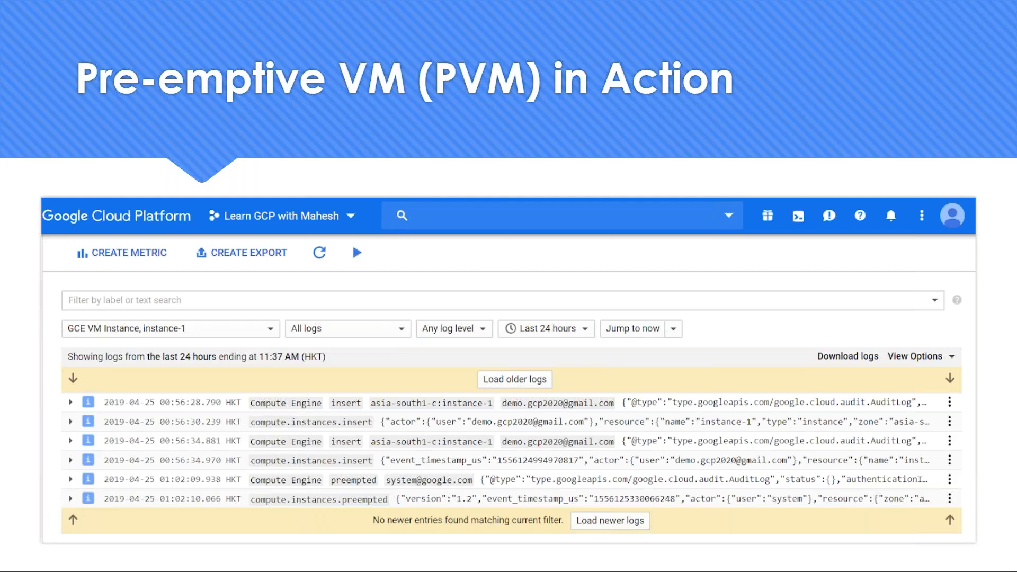
# - Advance the slideshow from slide 81 to slide 83, the Demo slide listing five VM tasks
pyautogui.moveTo(402, 370)
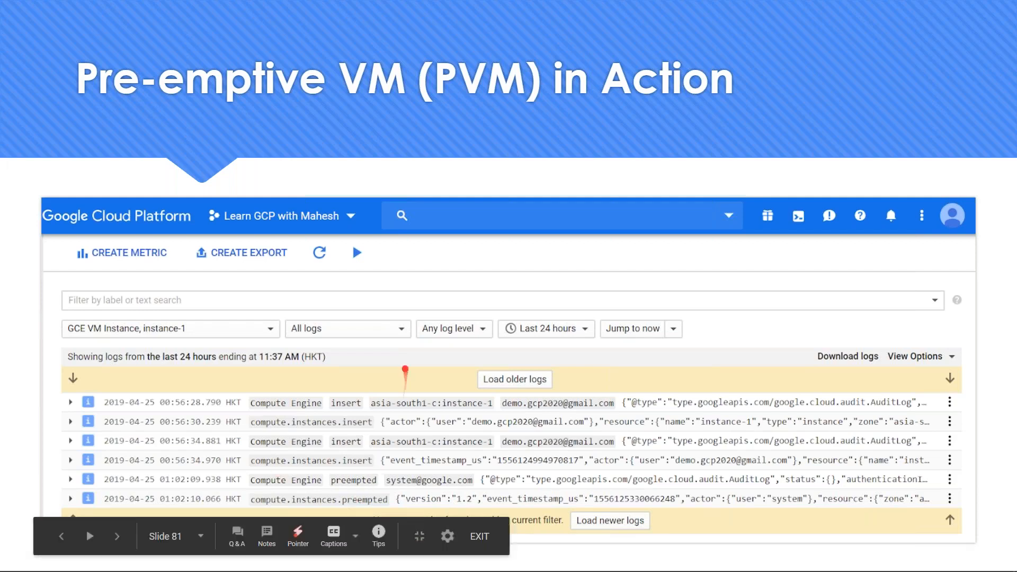
pyautogui.click(123, 540)
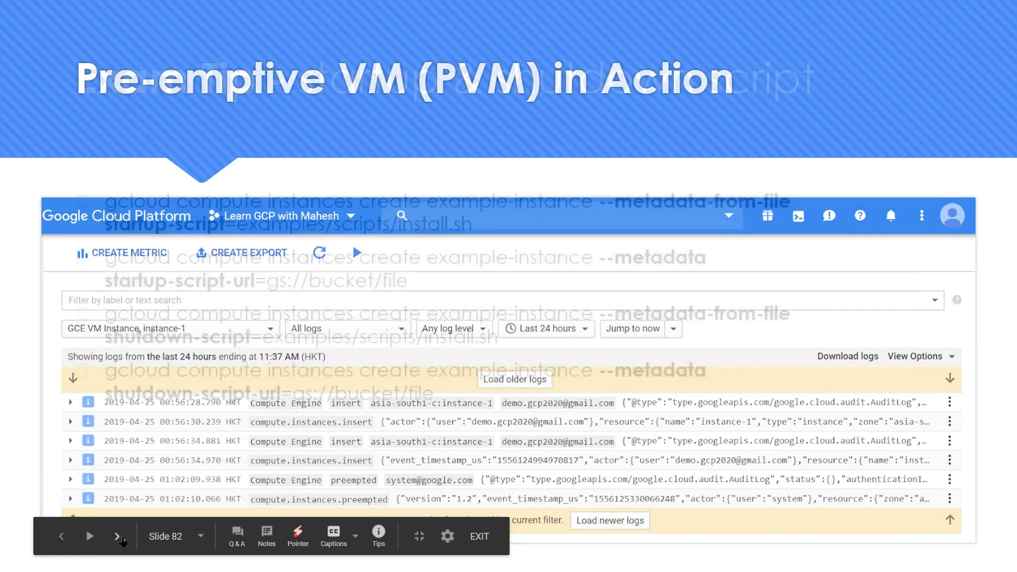
pyautogui.click(123, 540)
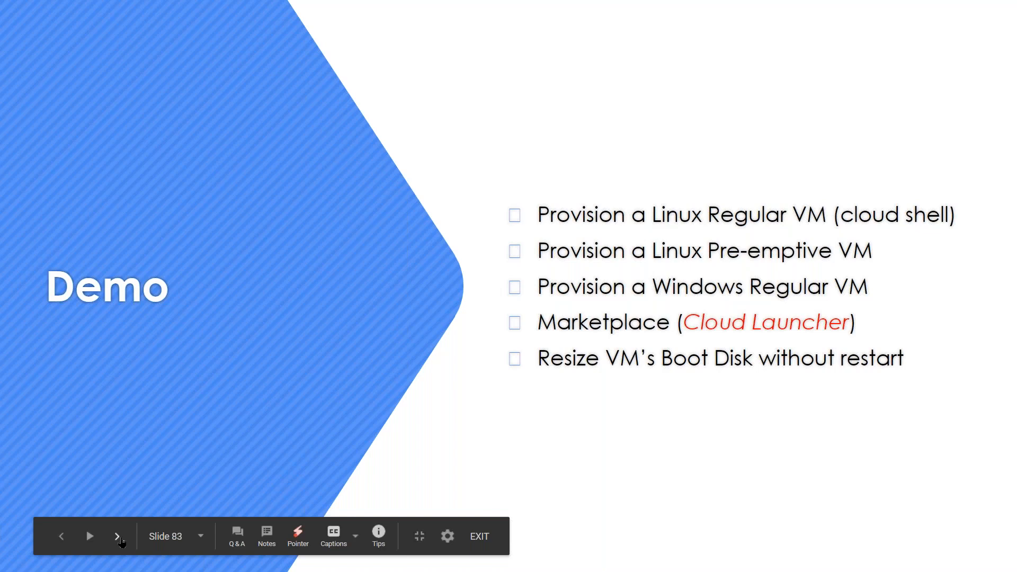
pyautogui.hotkey('alt', 'Tab')
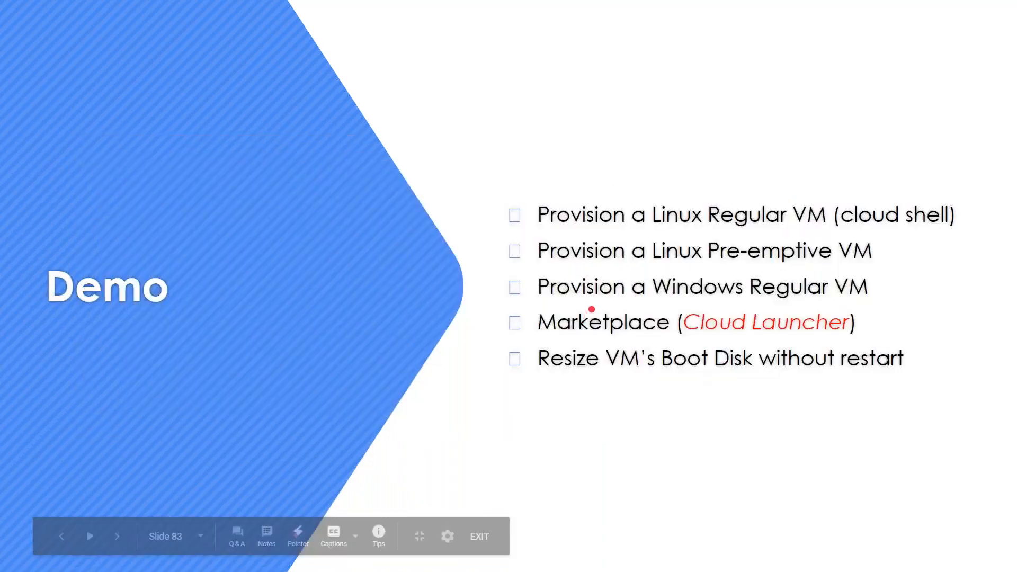
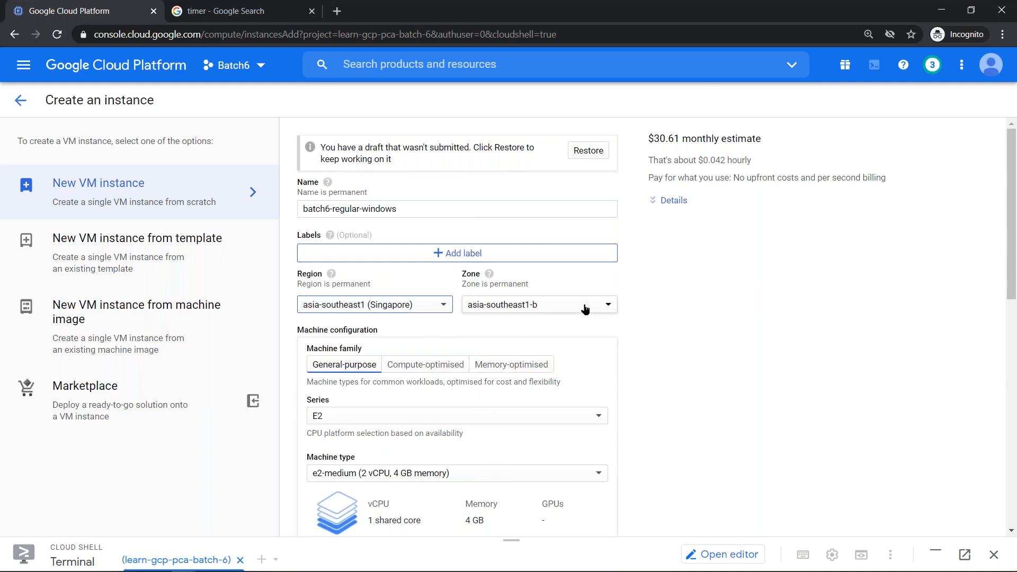
# - Choose asia-southeast1-a as the zone, then scroll down to Machine configuration
pyautogui.click(528, 326)
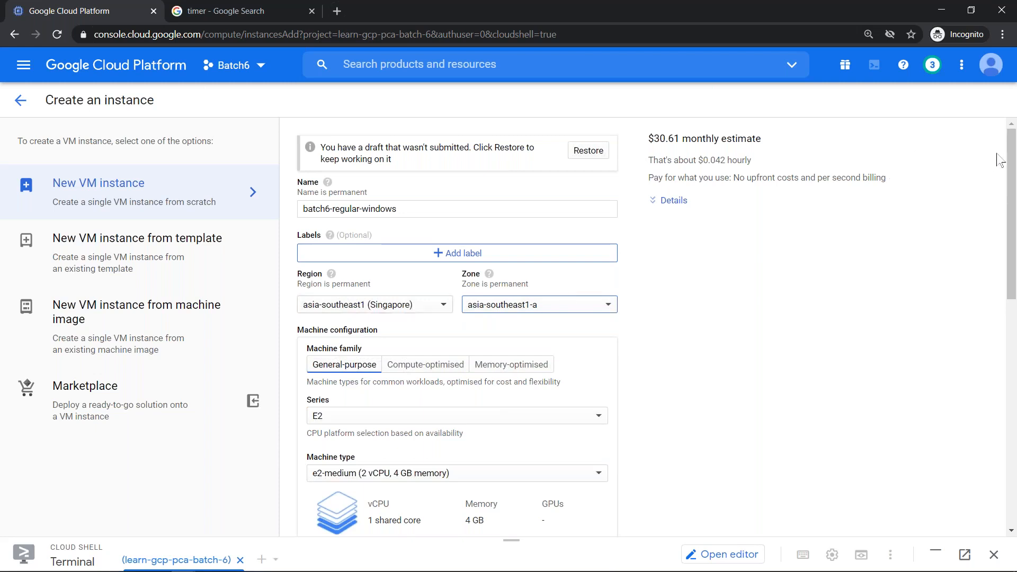
pyautogui.moveTo(1009, 157); pyautogui.dragTo(1009, 188)
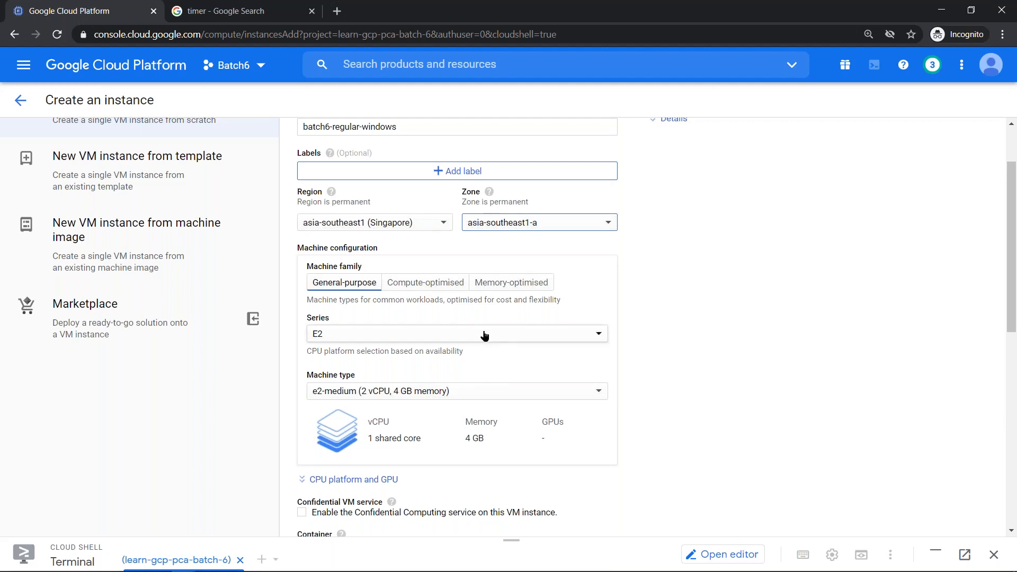
# - Switch the machine series to N1 and keep n1-standard-1 as the machine type
pyautogui.click(461, 338)
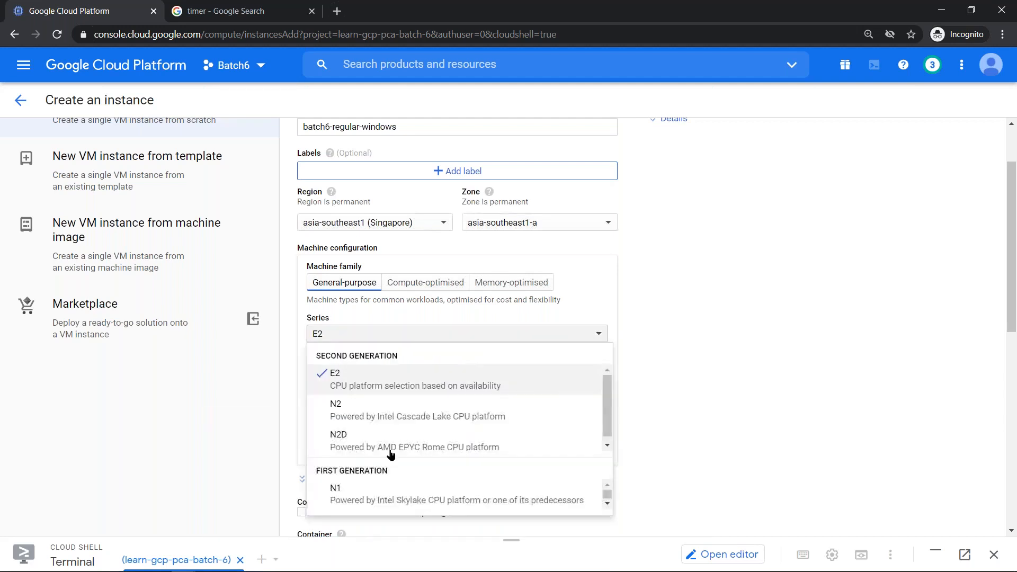
pyautogui.click(389, 484)
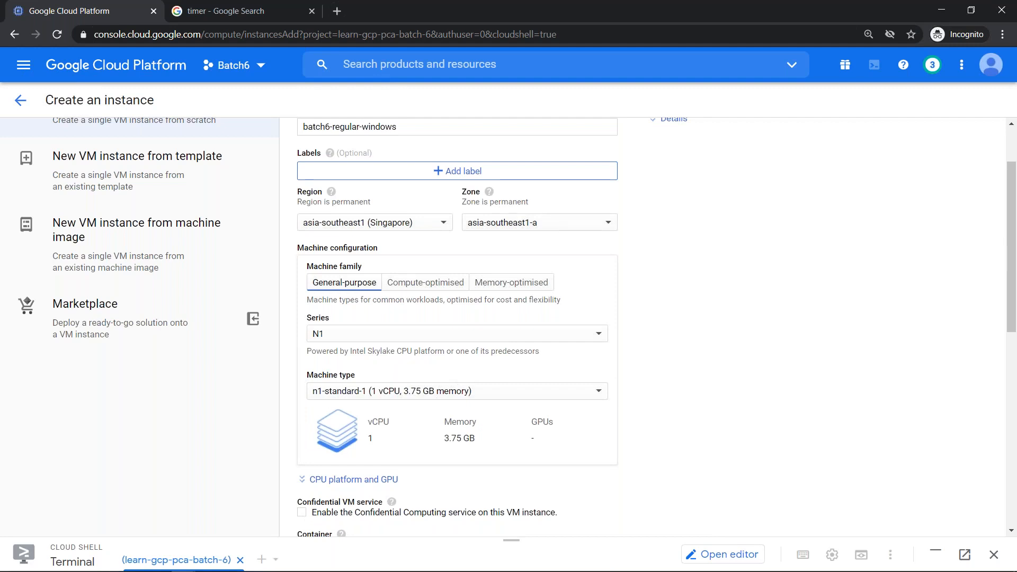
pyautogui.click(472, 401)
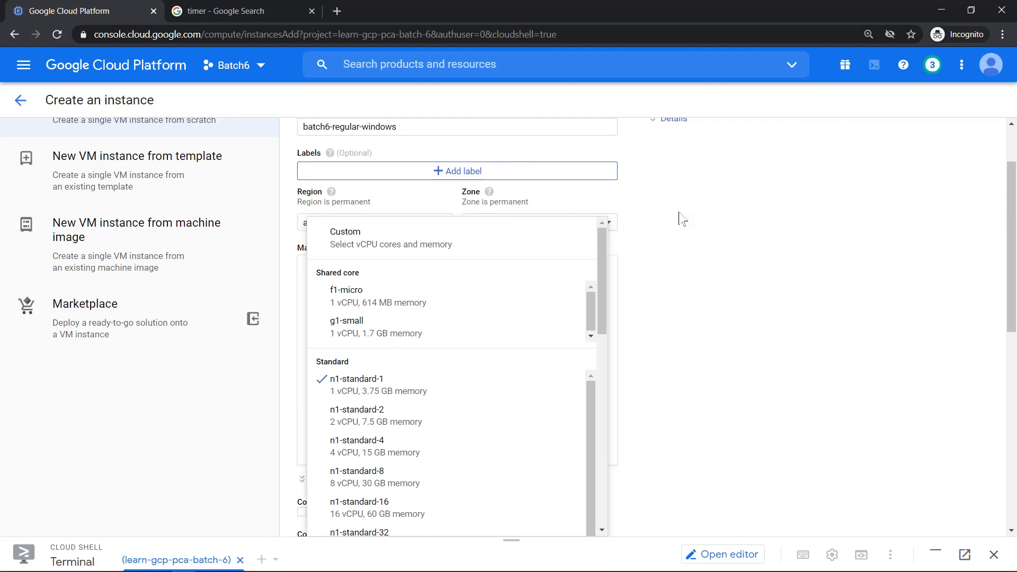
pyautogui.click(437, 401)
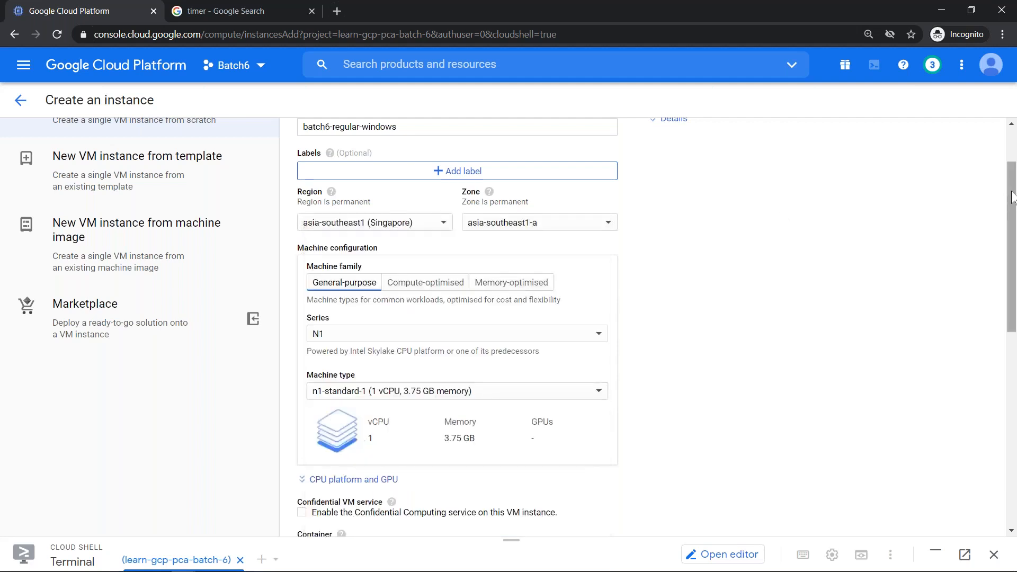
pyautogui.moveTo(1012, 197); pyautogui.dragTo(1012, 167)
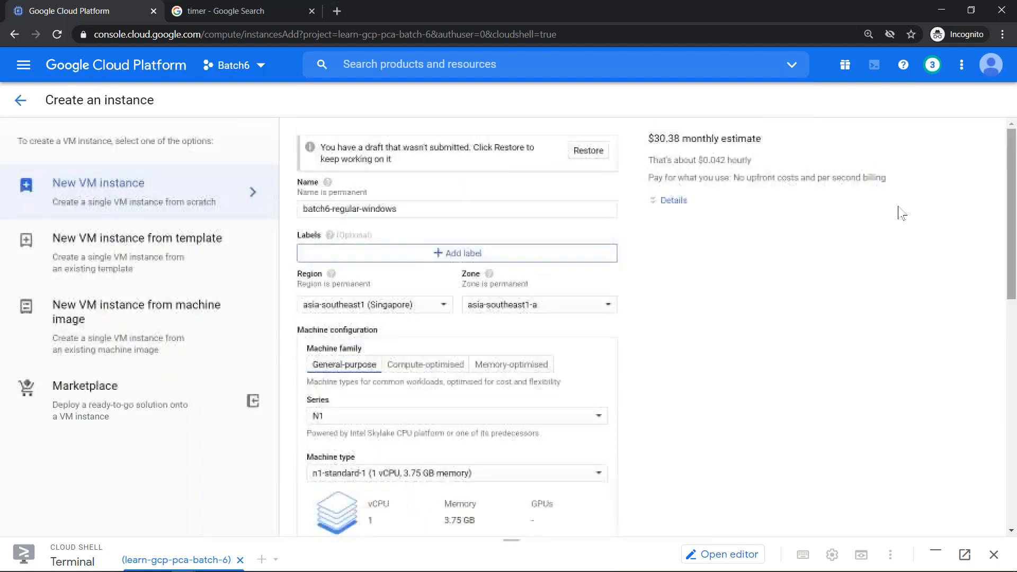
# - Expand and highlight the itemised monthly estimate, then open the Debian 10 boot disk chooser
pyautogui.click(683, 210)
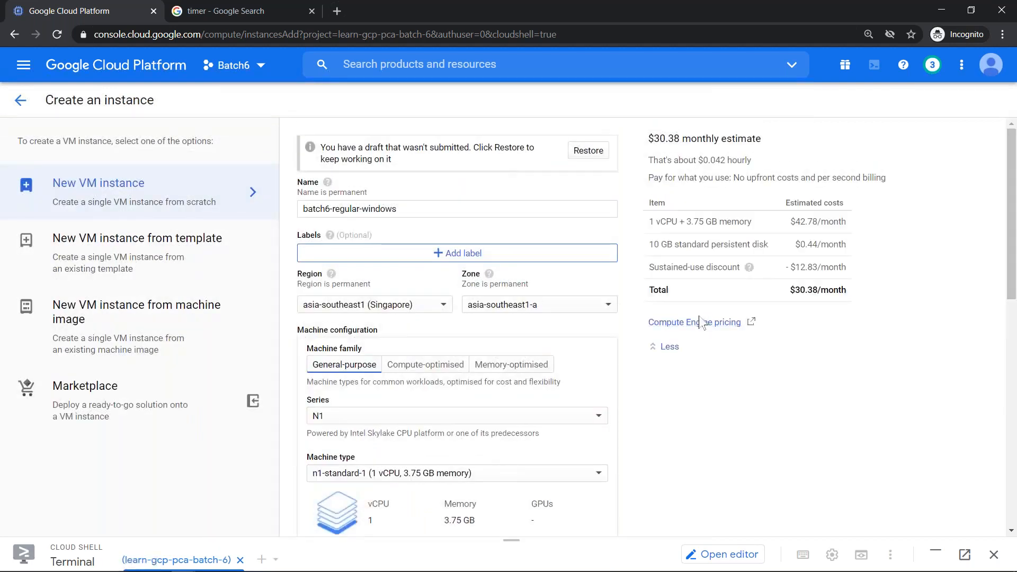
pyautogui.moveTo(648, 220); pyautogui.dragTo(858, 267)
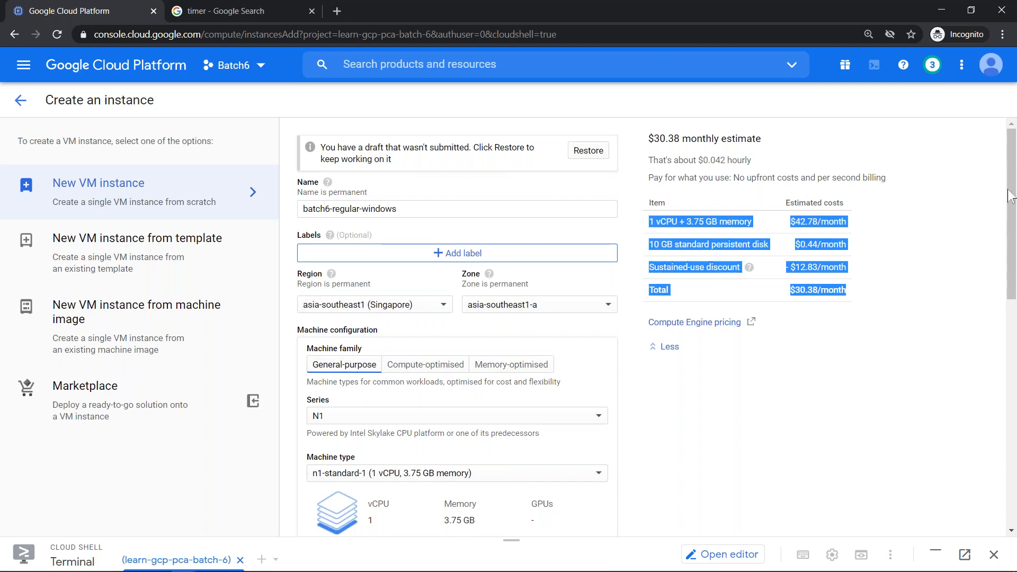
pyautogui.moveTo(1009, 215); pyautogui.dragTo(1007, 332)
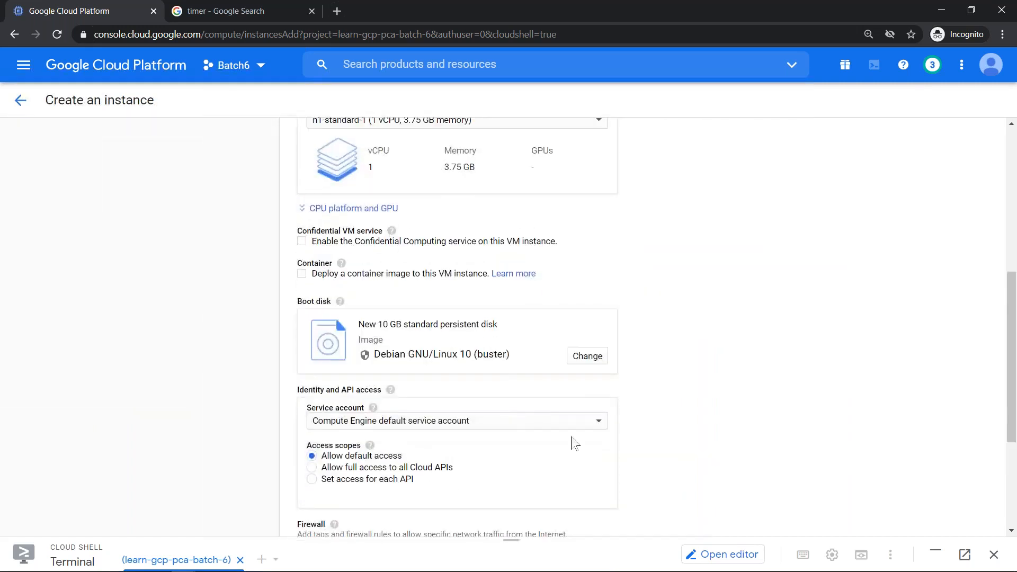
pyautogui.click(588, 358)
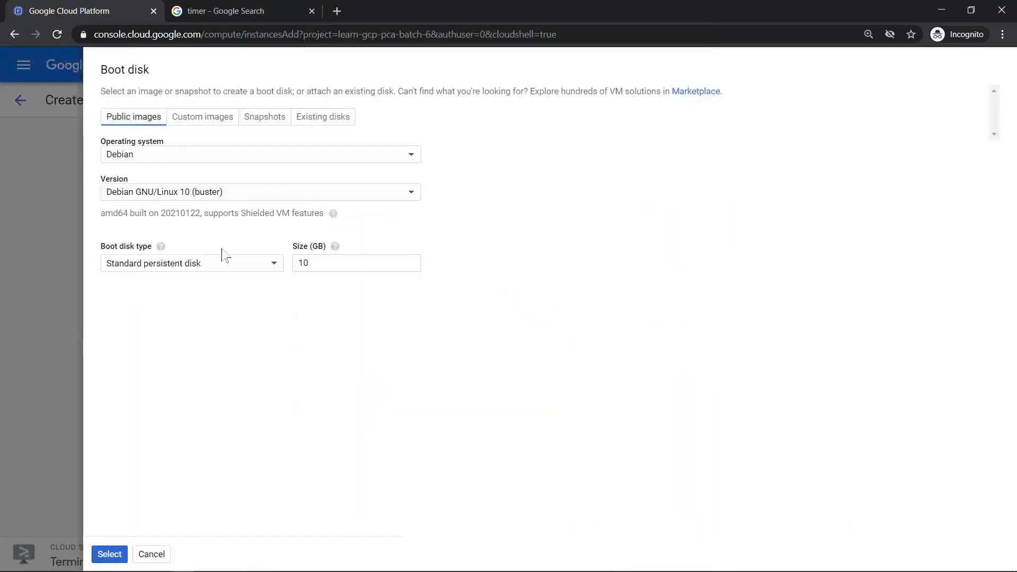
# - Choose Windows Server 2019 Datacenter on a 50 GB disk and confirm the boot disk
pyautogui.click(208, 157)
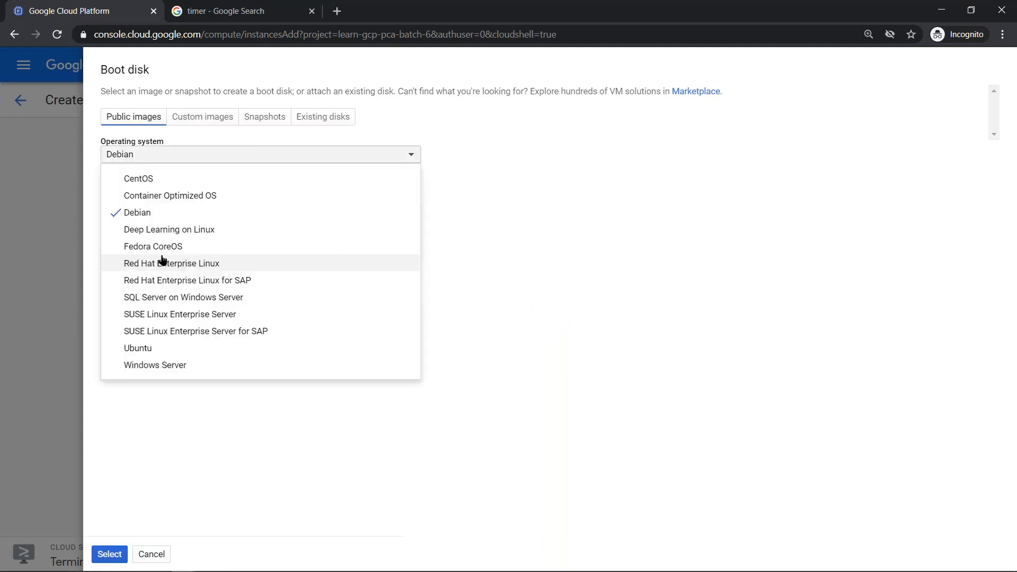
pyautogui.click(144, 365)
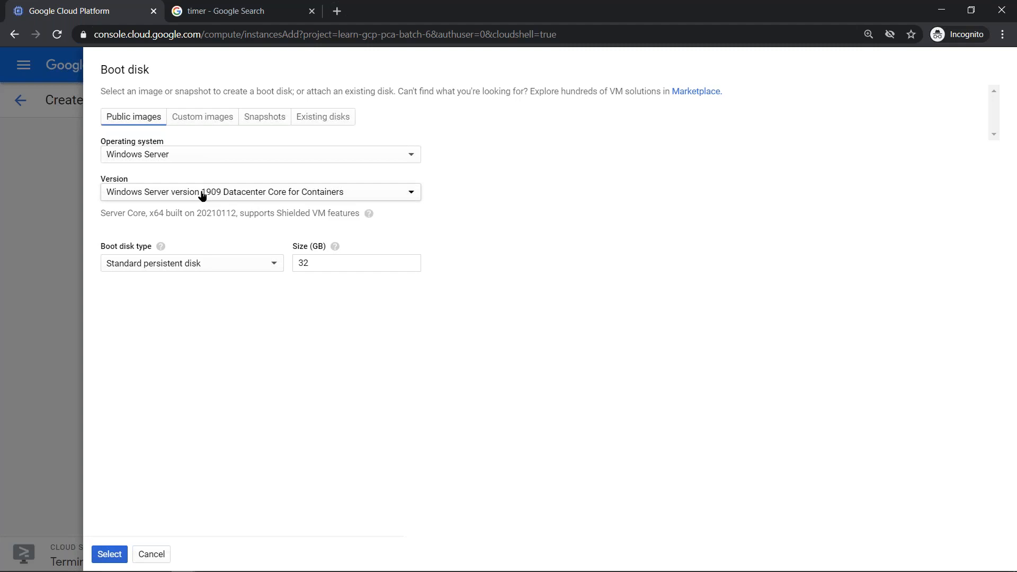
pyautogui.click(202, 196)
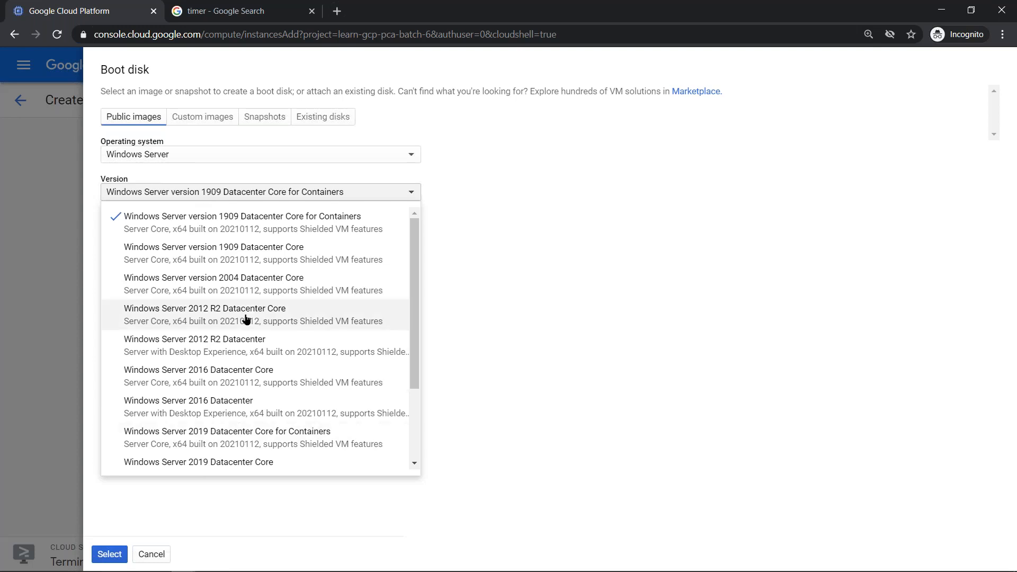
pyautogui.scroll(-2, 241, 324)
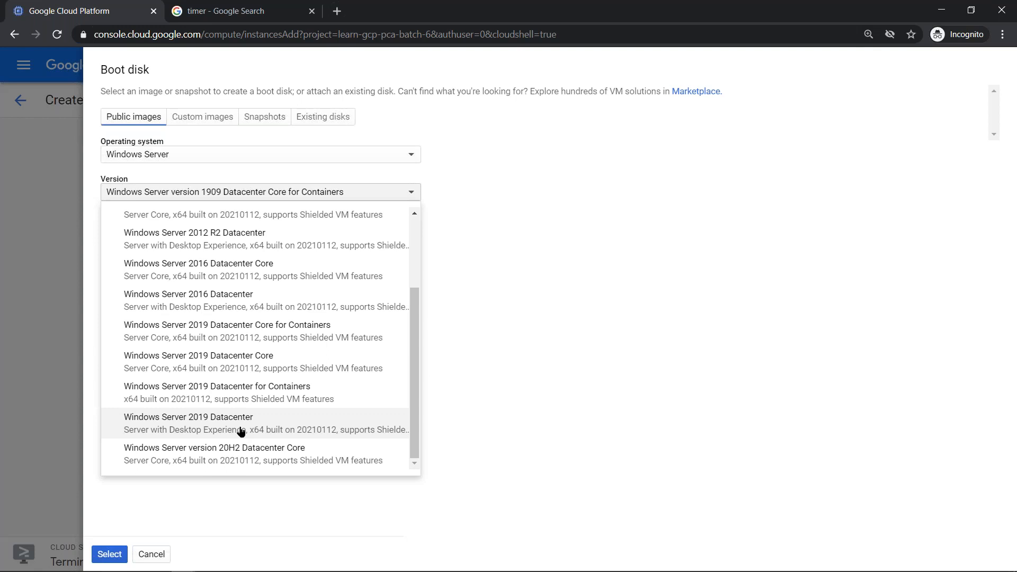
pyautogui.click(241, 432)
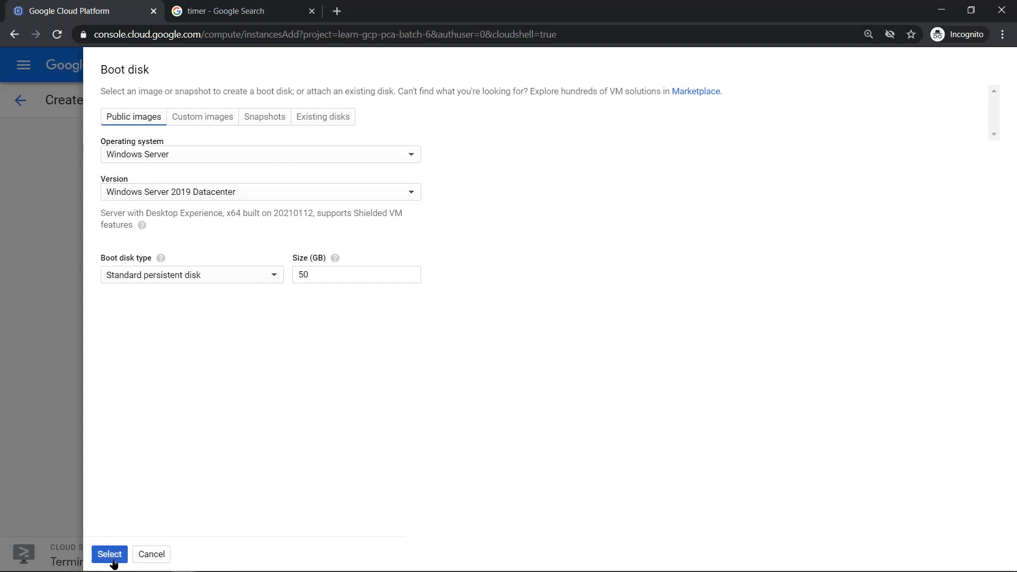
pyautogui.click(110, 554)
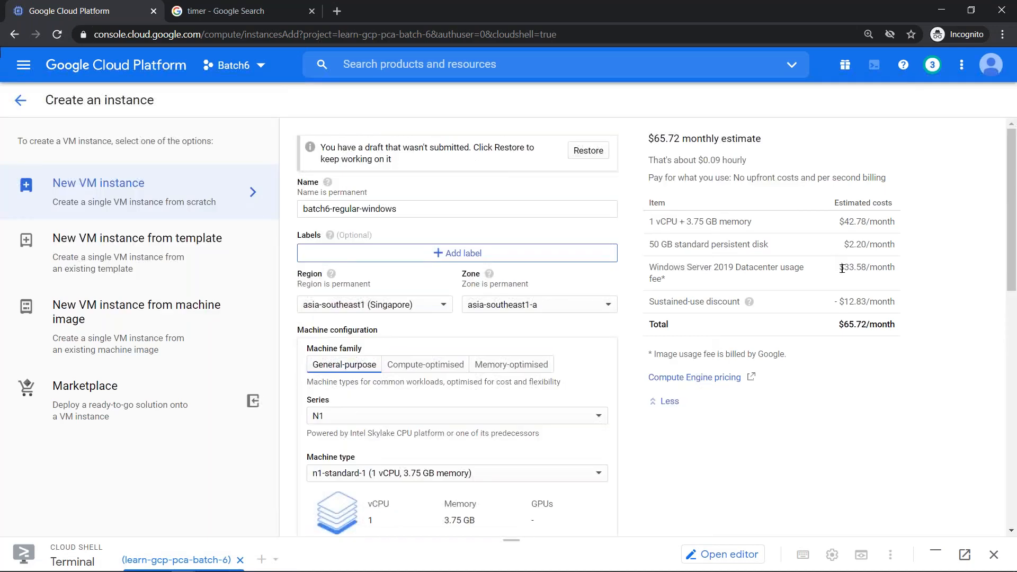
# - Highlight the Windows Server usage fee in the estimate and reopen the boot disk chooser
pyautogui.moveTo(844, 268); pyautogui.dragTo(900, 268)
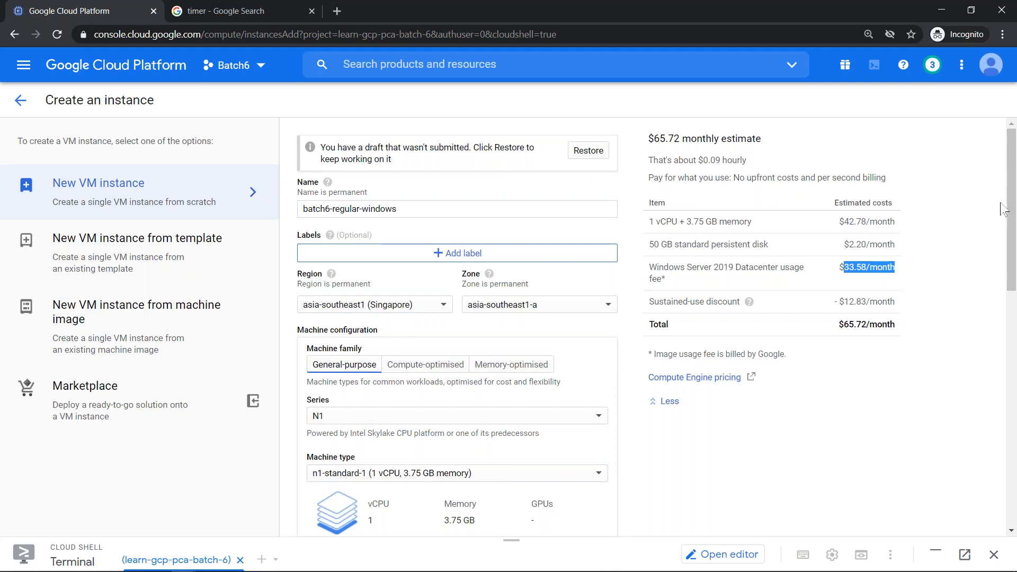
pyautogui.moveTo(1007, 225); pyautogui.dragTo(924, 398)
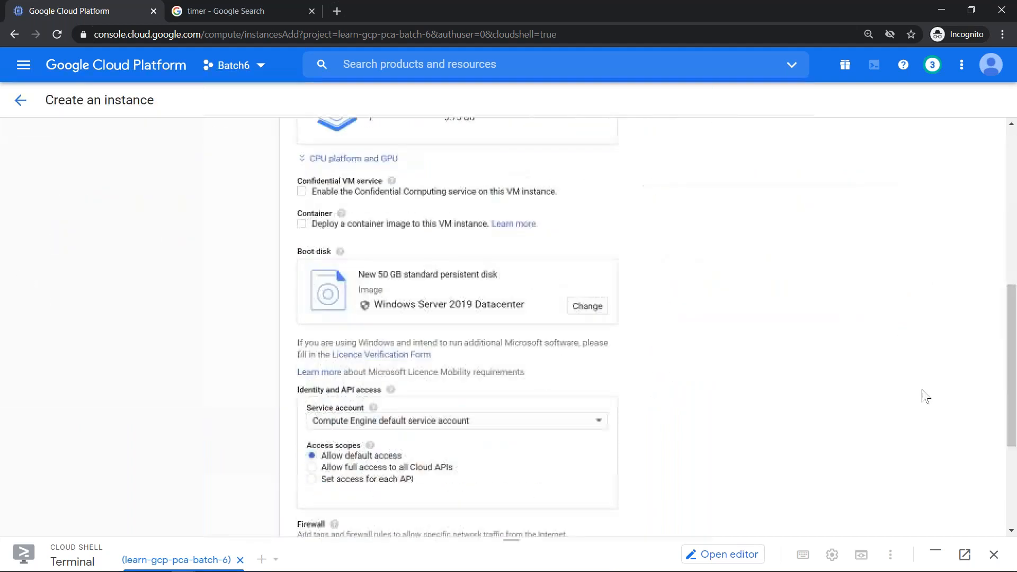
pyautogui.click(587, 307)
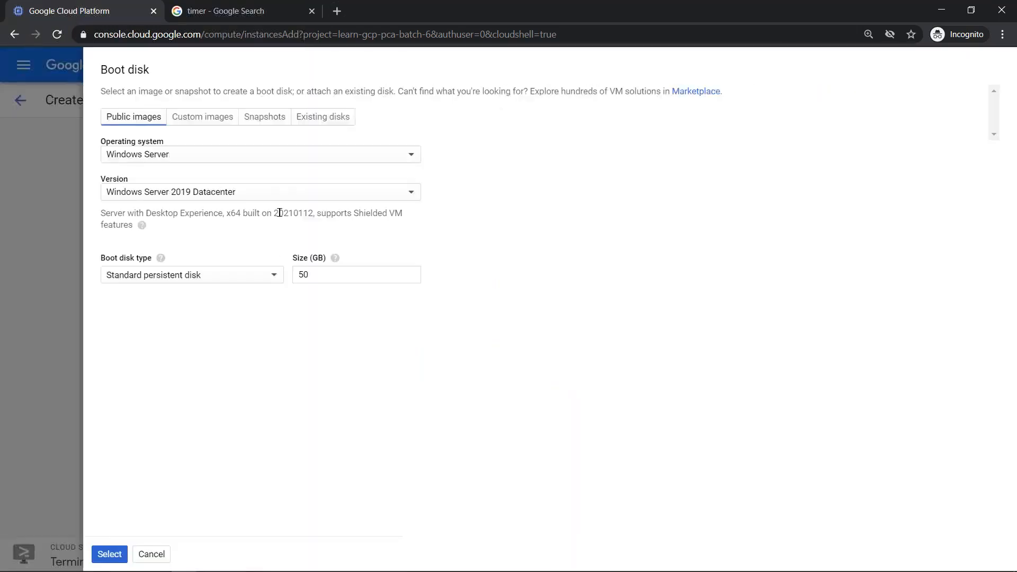
# - Switch the boot disk version to Windows Server 2016 Datacenter and apply it
pyautogui.click(291, 198)
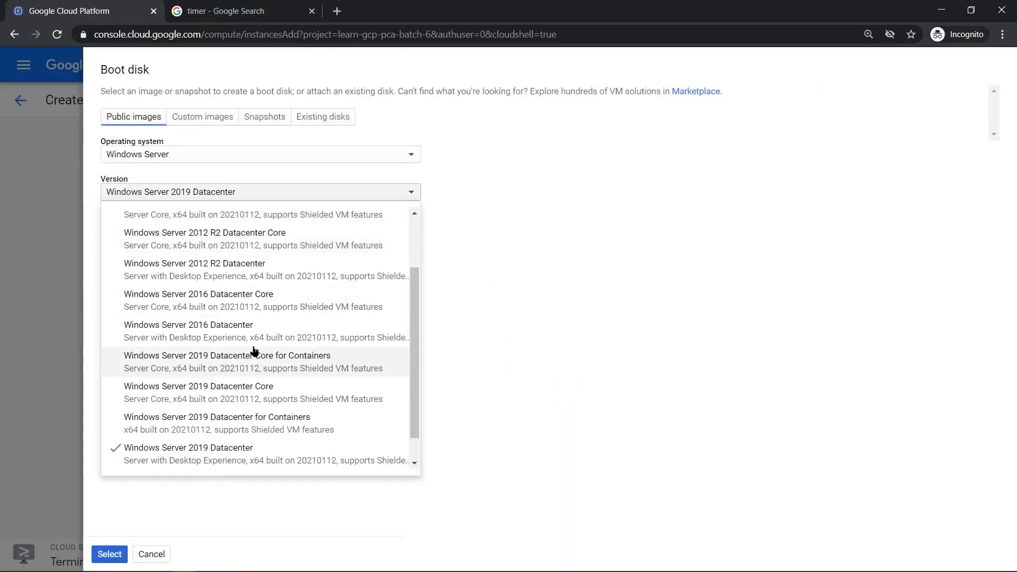
pyautogui.click(192, 336)
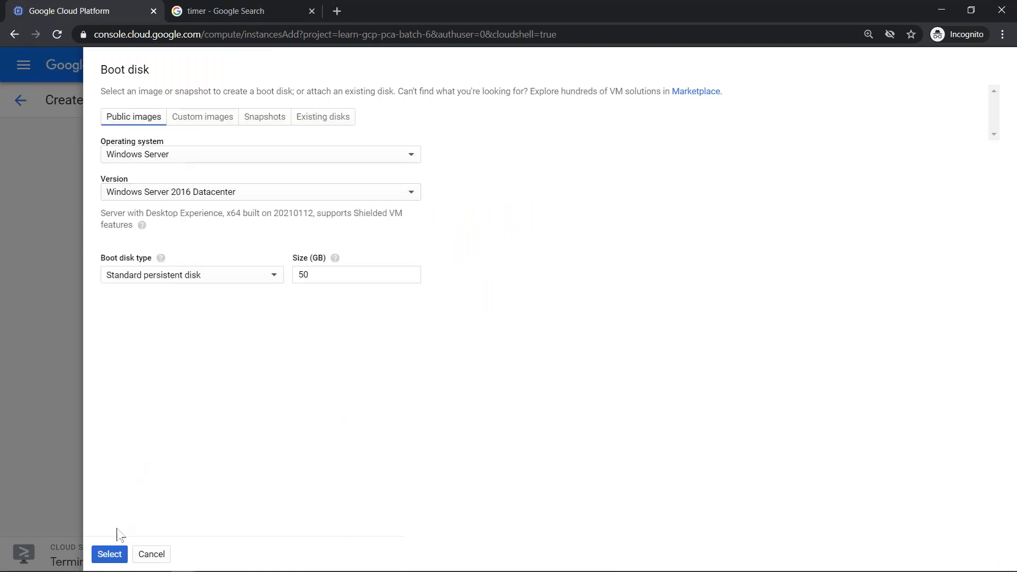
pyautogui.click(108, 554)
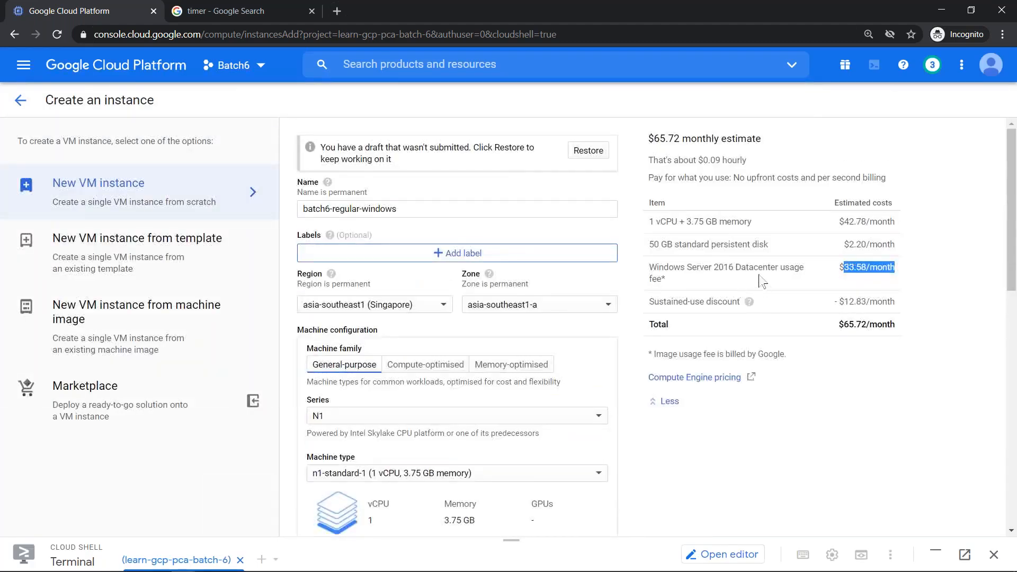
# - Reopen the boot disk chooser and pick Windows Server 2012 R2 Datacenter as the version
pyautogui.scroll(-13, 657, 289)
pyautogui.scroll(8, 574, 340)
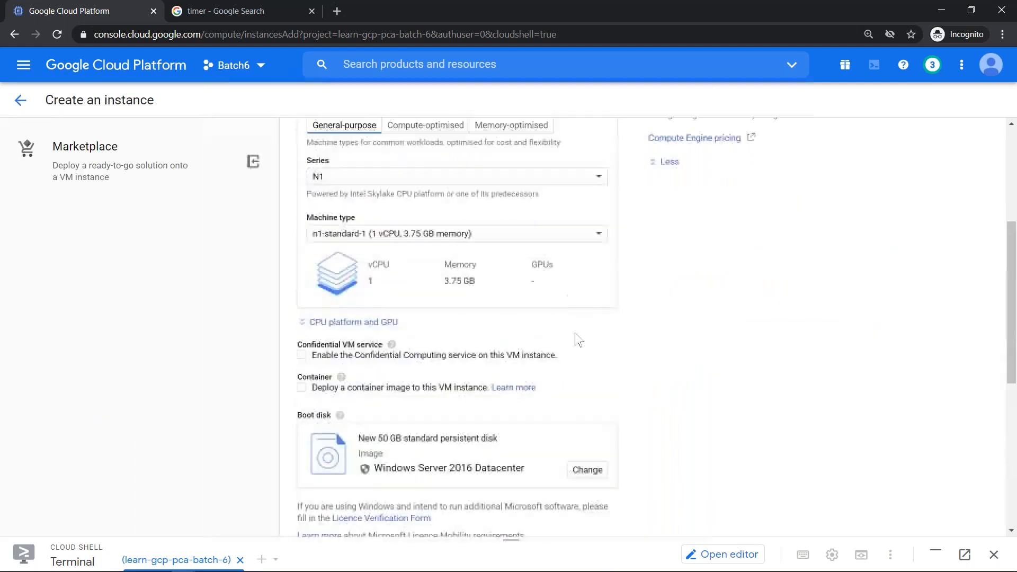
pyautogui.click(588, 469)
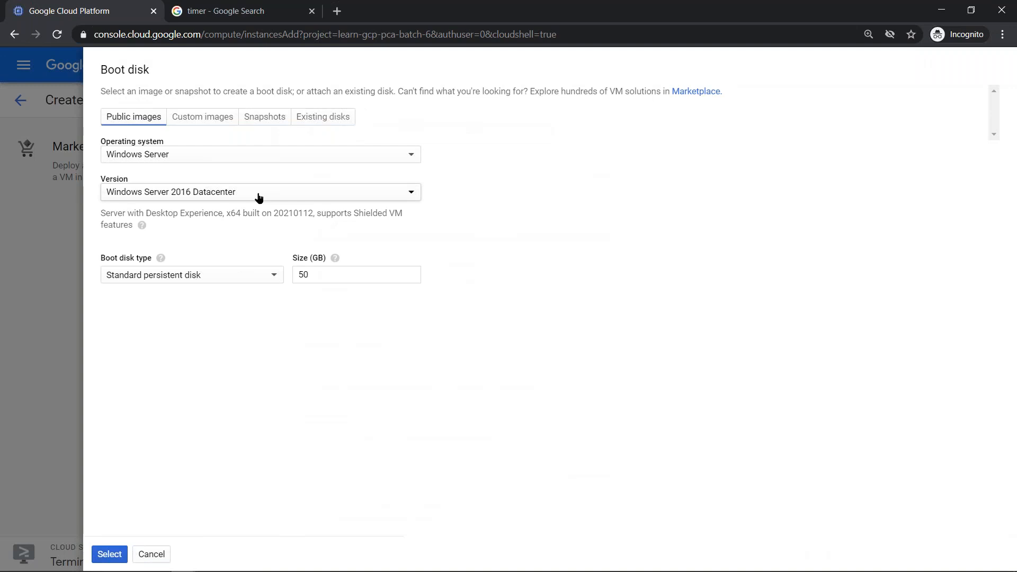
pyautogui.click(258, 197)
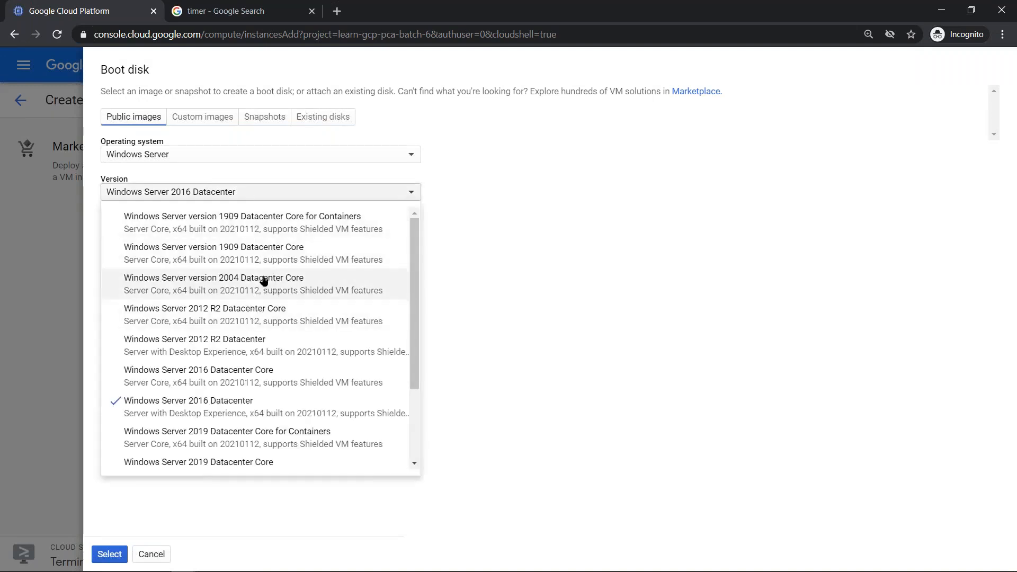
pyautogui.click(265, 345)
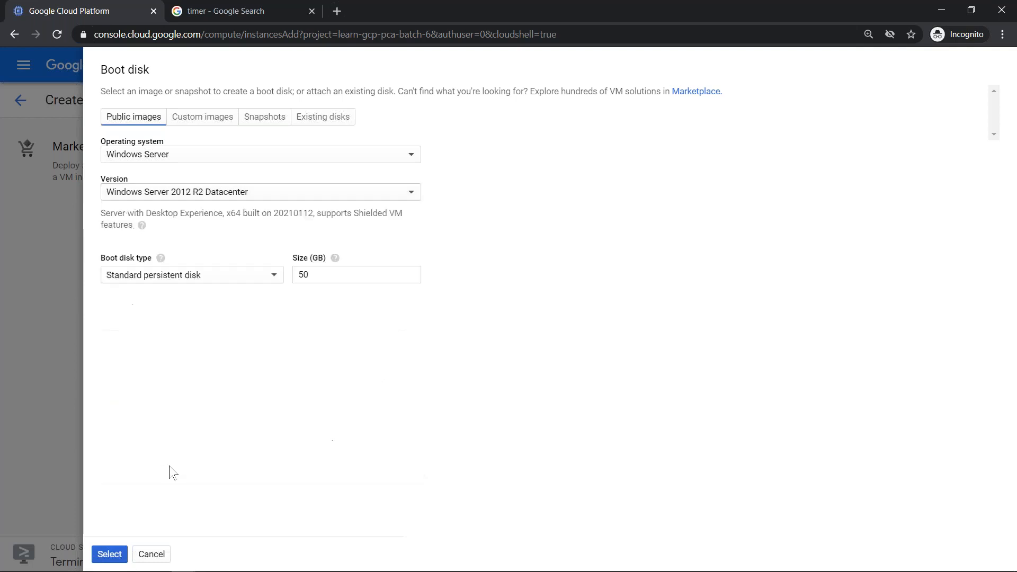
# - Apply Windows Server 2012 R2 Datacenter and review the $65.72 monthly estimate
pyautogui.click(163, 555)
pyautogui.scroll(4, 783, 234)
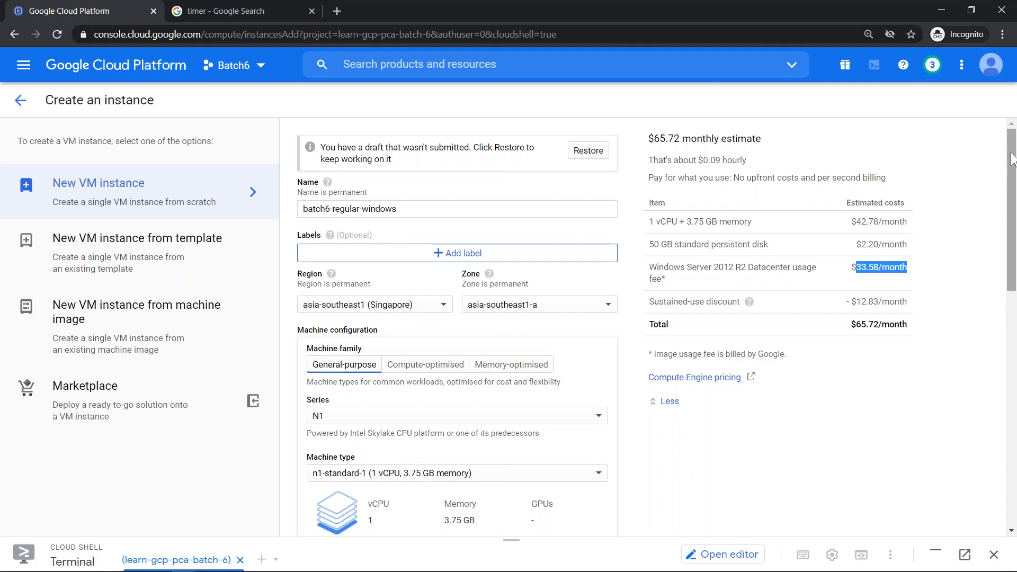
pyautogui.moveTo(1010, 182); pyautogui.dragTo(1011, 377)
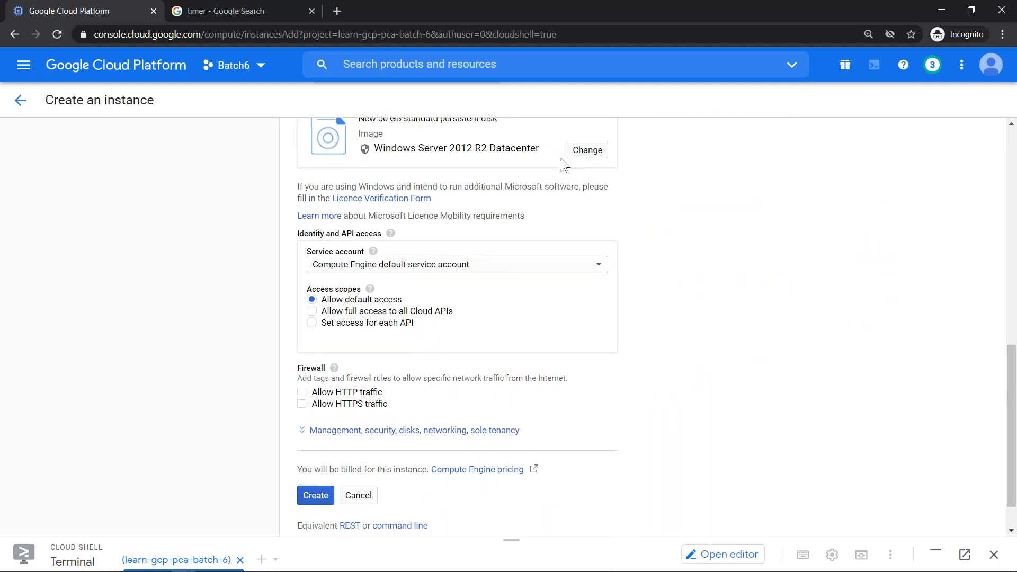
# - Reopen the boot disk chooser and select Windows Server 2019 Datacenter as the image
pyautogui.click(586, 158)
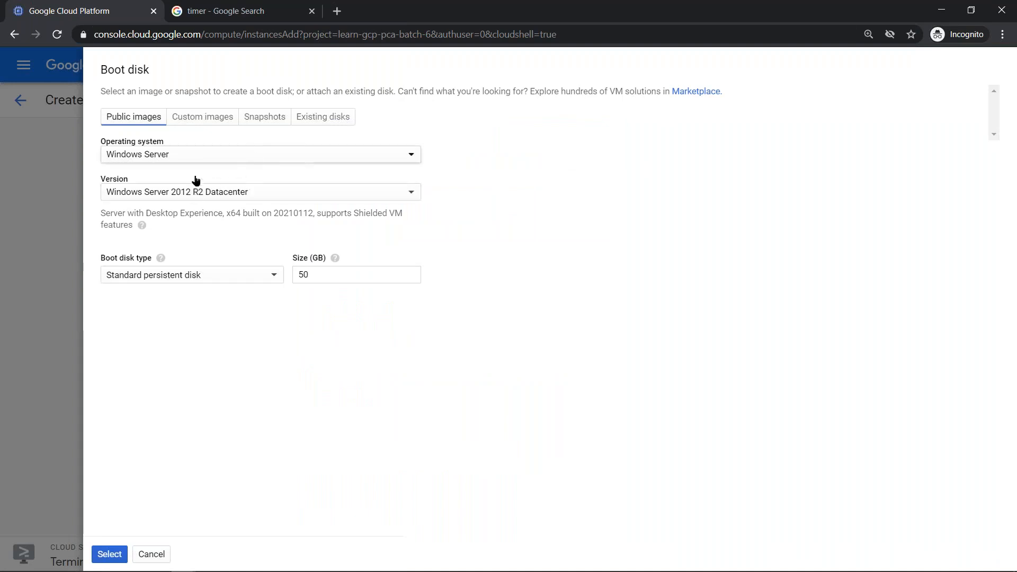
pyautogui.click(194, 157)
pyautogui.click(150, 213)
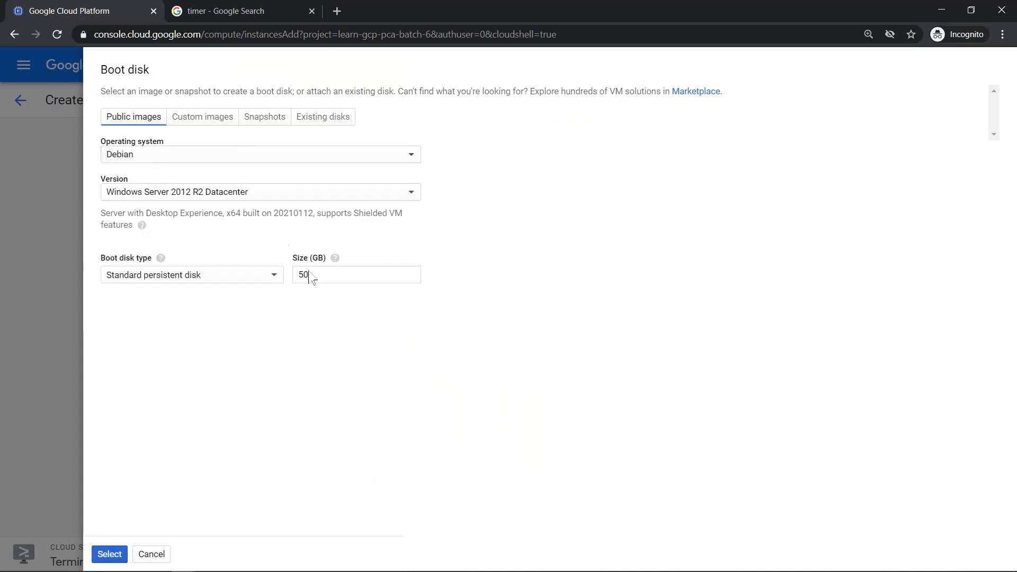
pyautogui.click(313, 266)
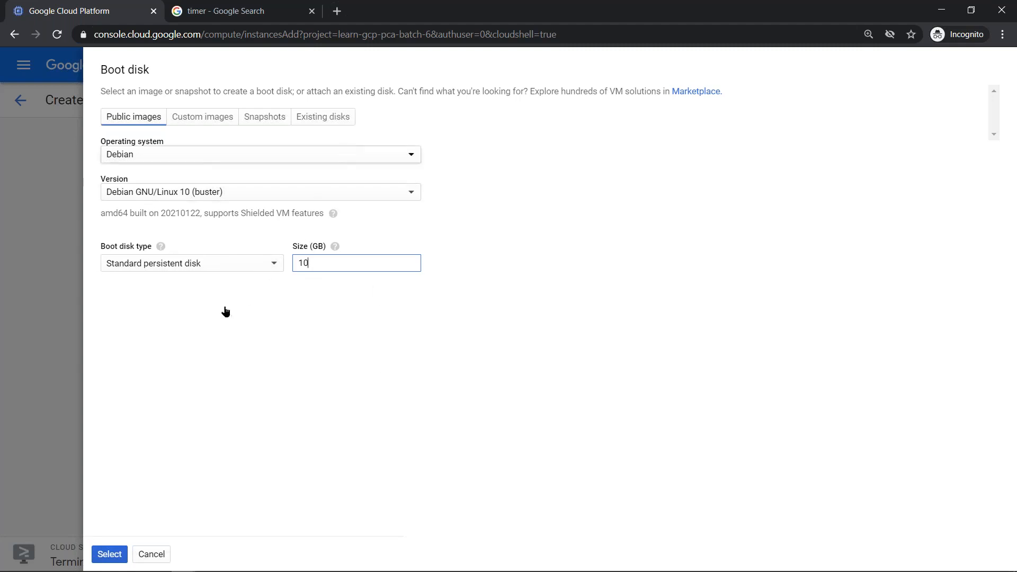
pyautogui.click(210, 365)
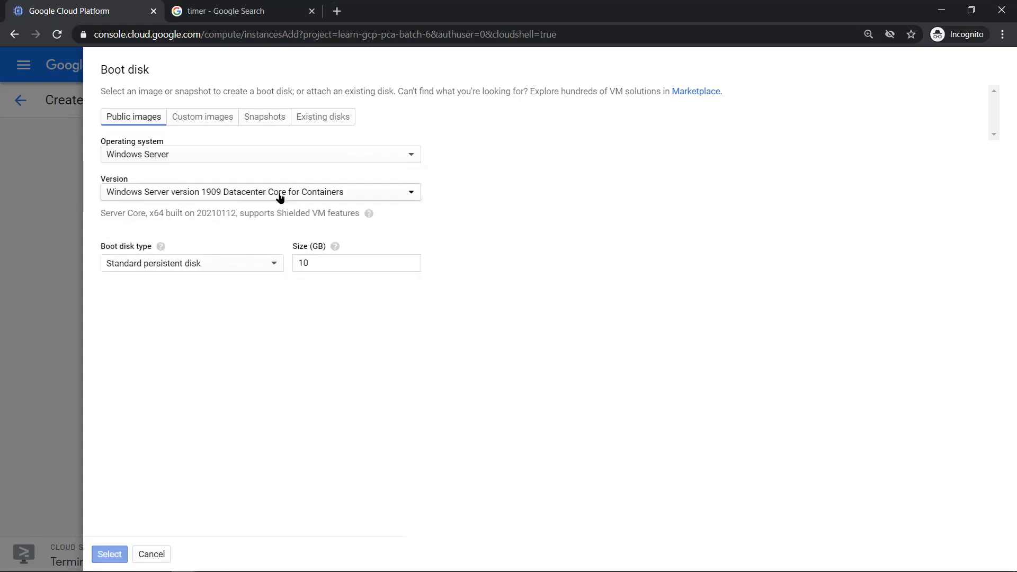
pyautogui.click(263, 197)
pyautogui.scroll(-3, 256, 292)
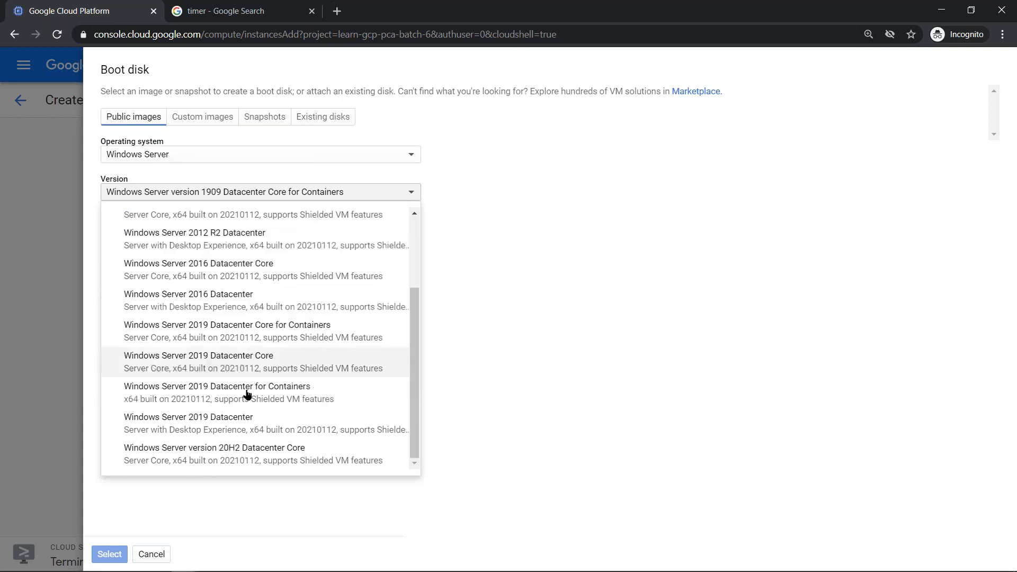
pyautogui.click(250, 416)
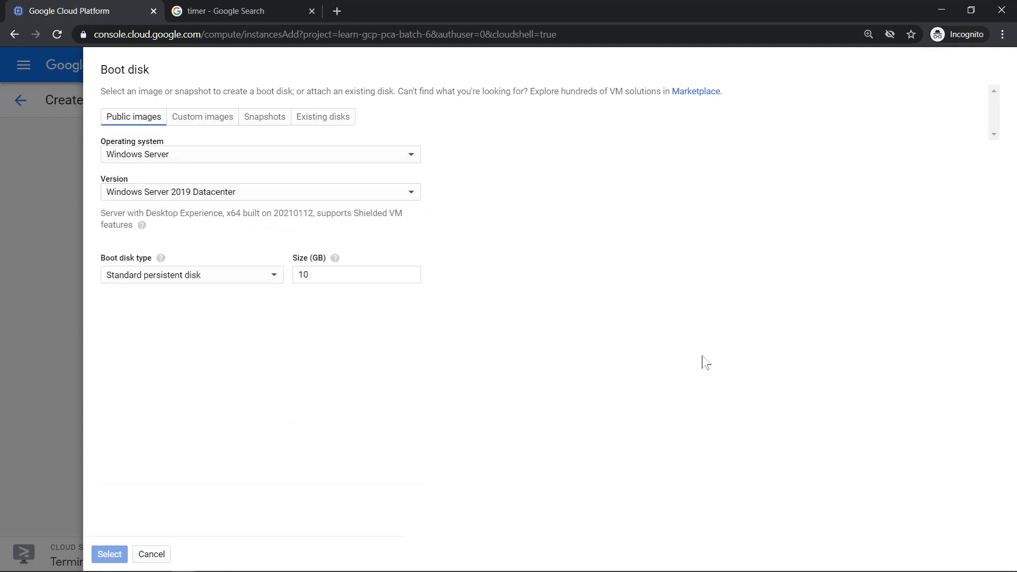
# - Set the boot disk size to 50 GB and apply the selection
pyautogui.click(337, 271)
pyautogui.hotkey('ctrl', 'a')
pyautogui.write('50')
pyautogui.hotkey('ctrl', 'a')
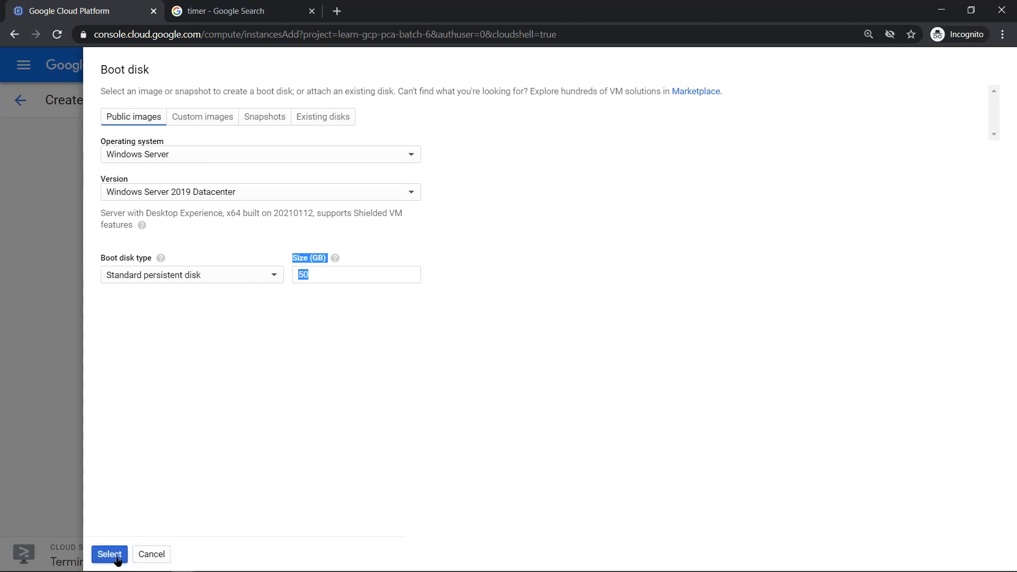
pyautogui.click(325, 318)
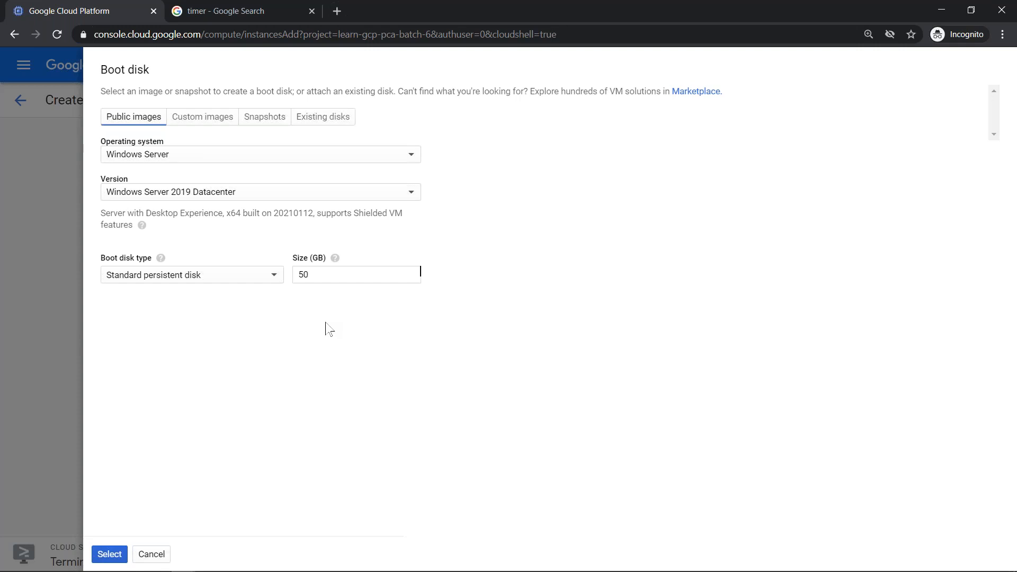
pyautogui.click(109, 554)
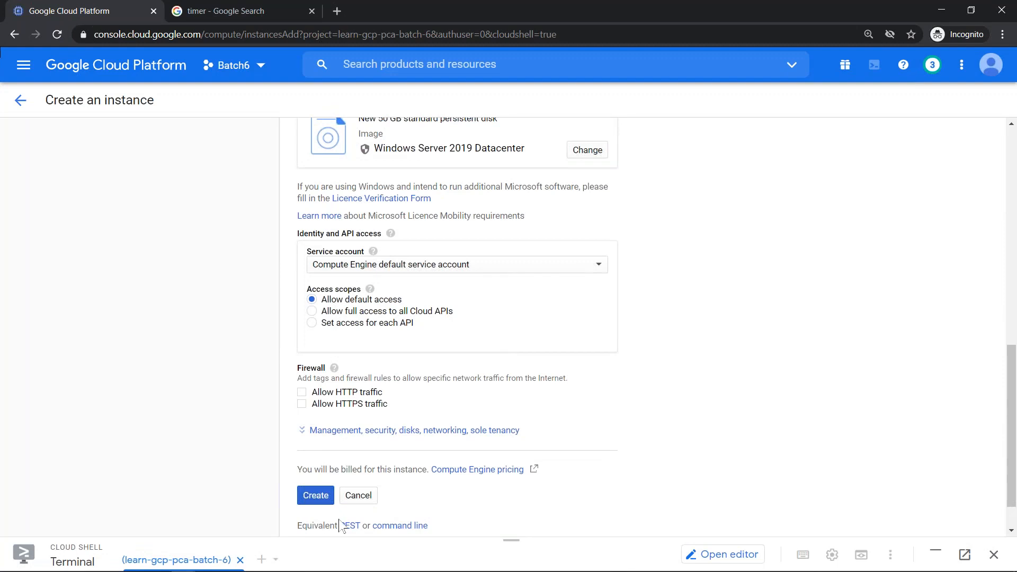
# - Create the batch6-regular-windows instance, then dismiss the free-trial billing error notification
pyautogui.click(320, 496)
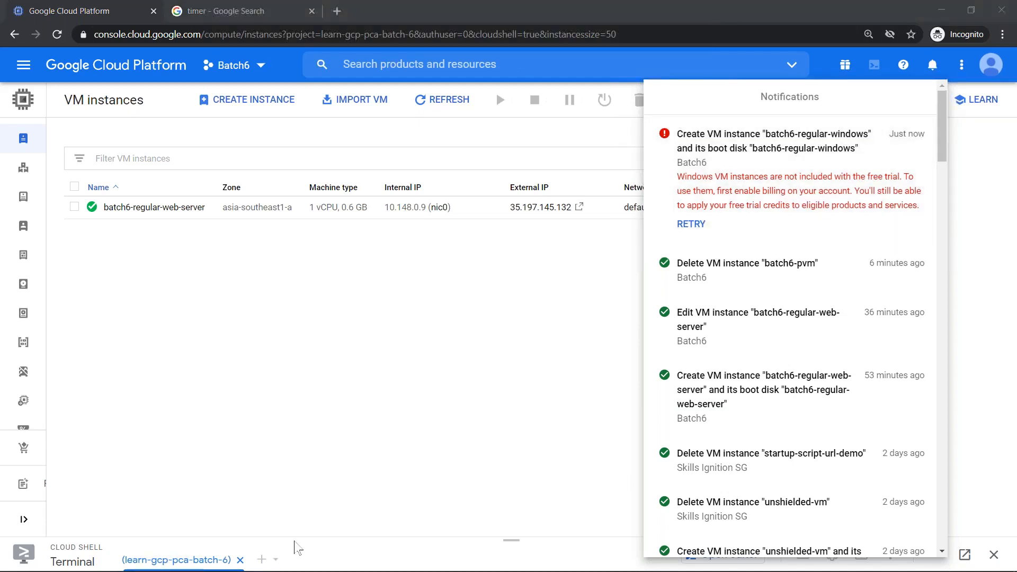
pyautogui.click(494, 370)
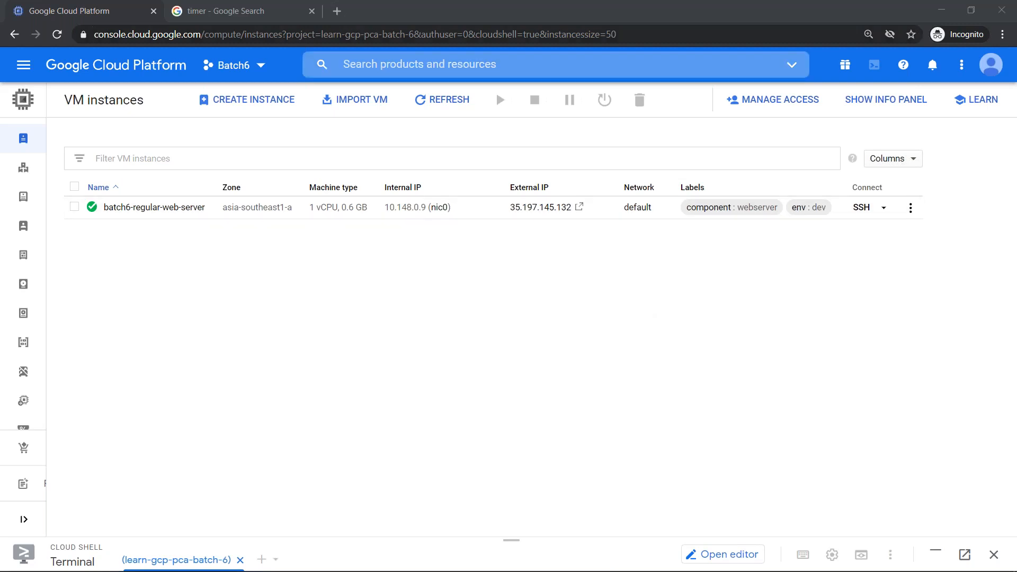
# - In a new incognito tab, enter the suggested YouTube channel address and start loading it
pyautogui.click(335, 10)
pyautogui.write('y')
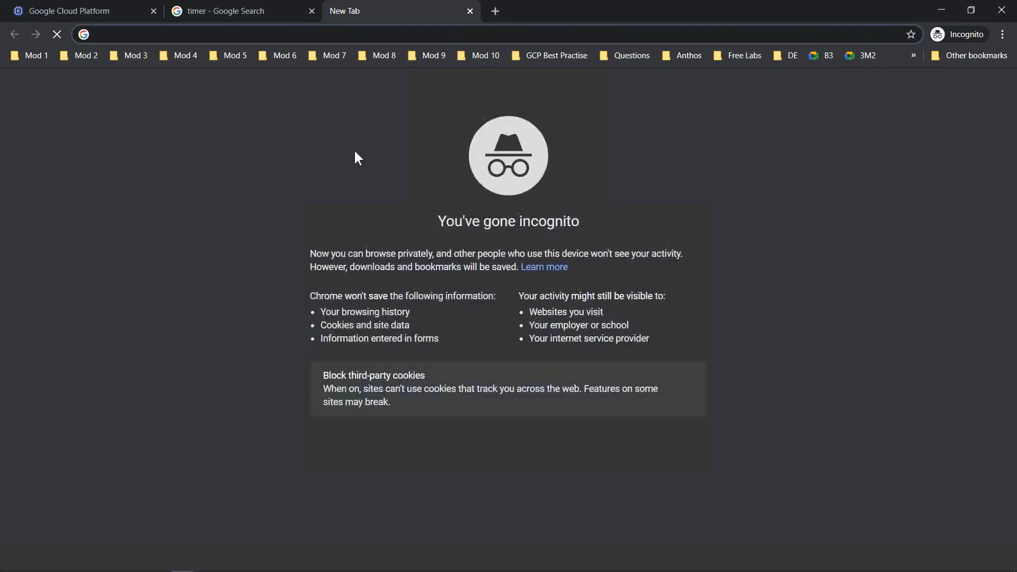
pyautogui.write('a')
pyautogui.press('BackSpace')
pyautogui.press('BackSpace')
pyautogui.press('BackSpace')
pyautogui.write('yo')
pyautogui.press('Return')
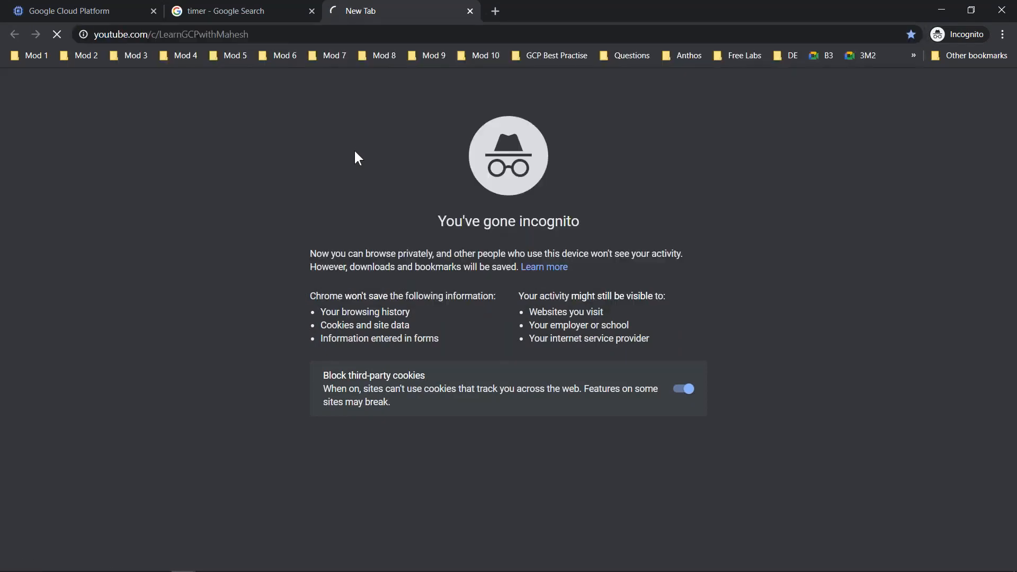
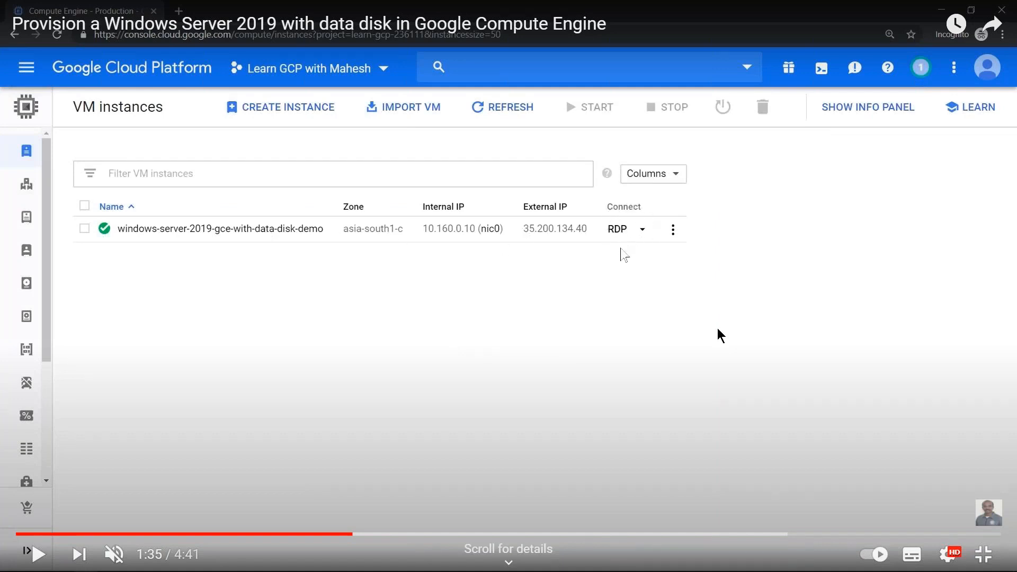
# - Resume the tutorial and generate a new Windows password for the server's account
pyautogui.click(564, 351)
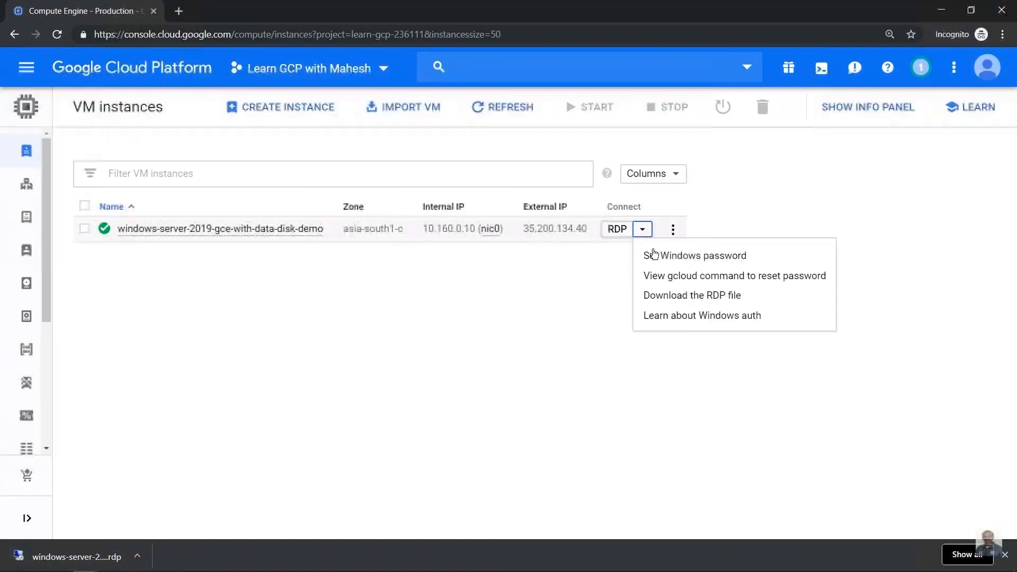
pyautogui.click(658, 256)
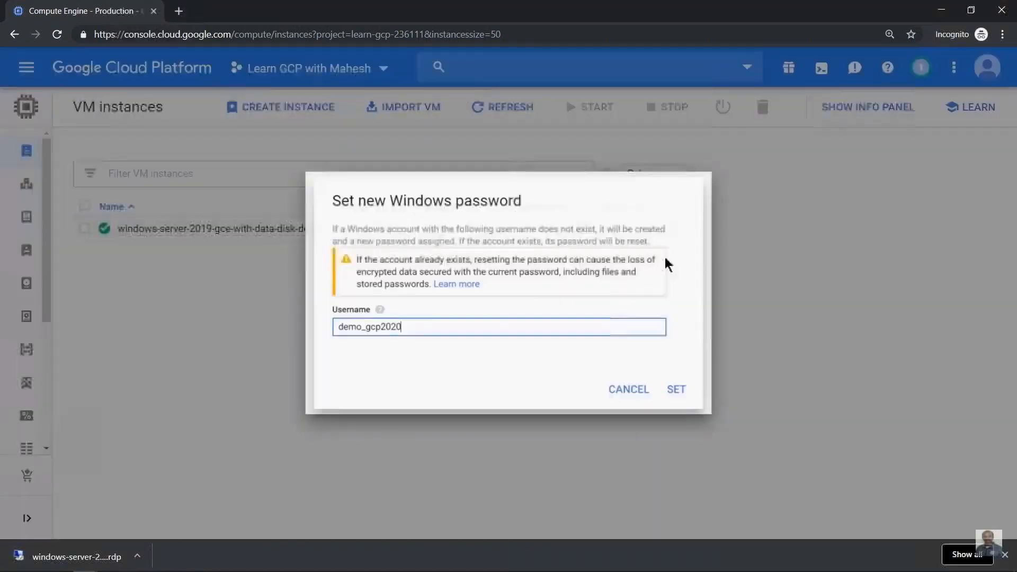
pyautogui.click(687, 400)
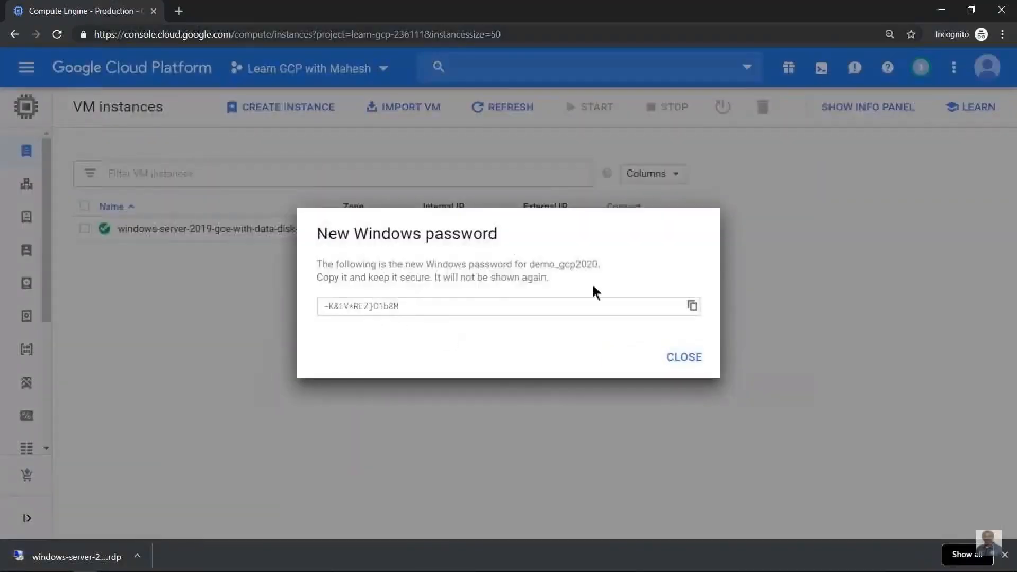
# - Copy the new password and launch the downloaded .rdp remote desktop file
pyautogui.click(692, 305)
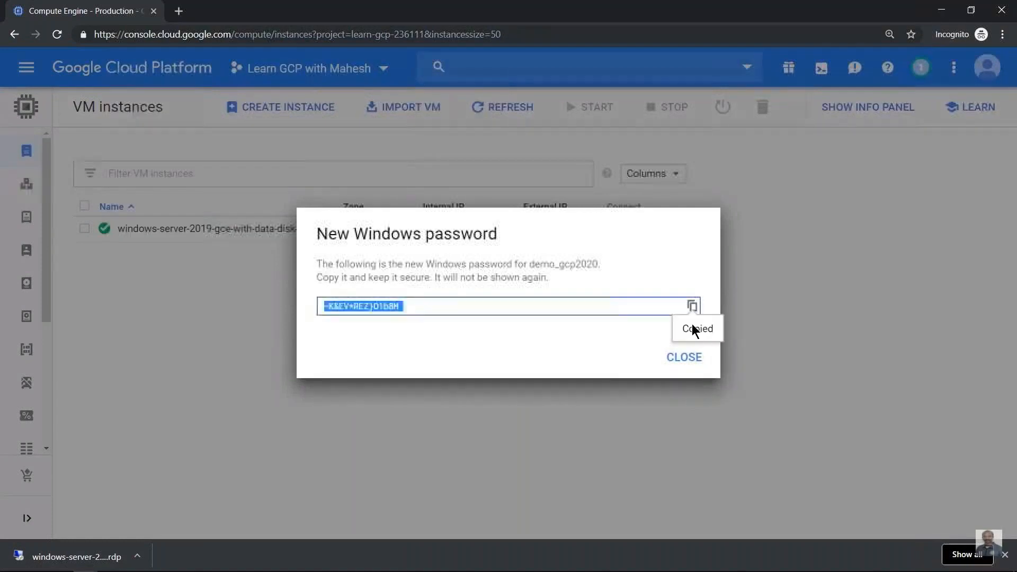
pyautogui.click(684, 357)
pyautogui.click(111, 557)
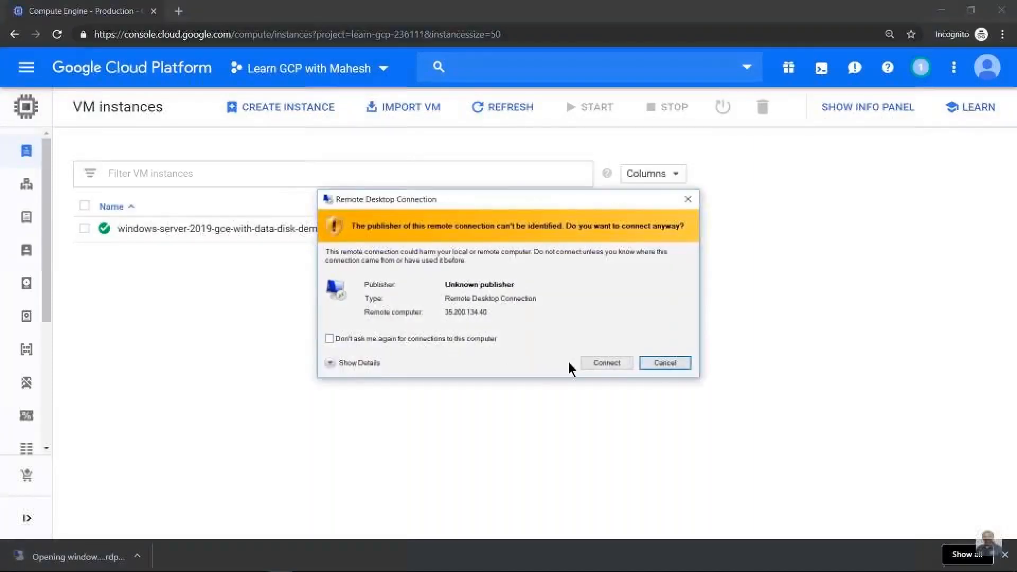
# - Connect to 35.200.134.40 with the pasted password and accept the certificate warning
pyautogui.click(616, 363)
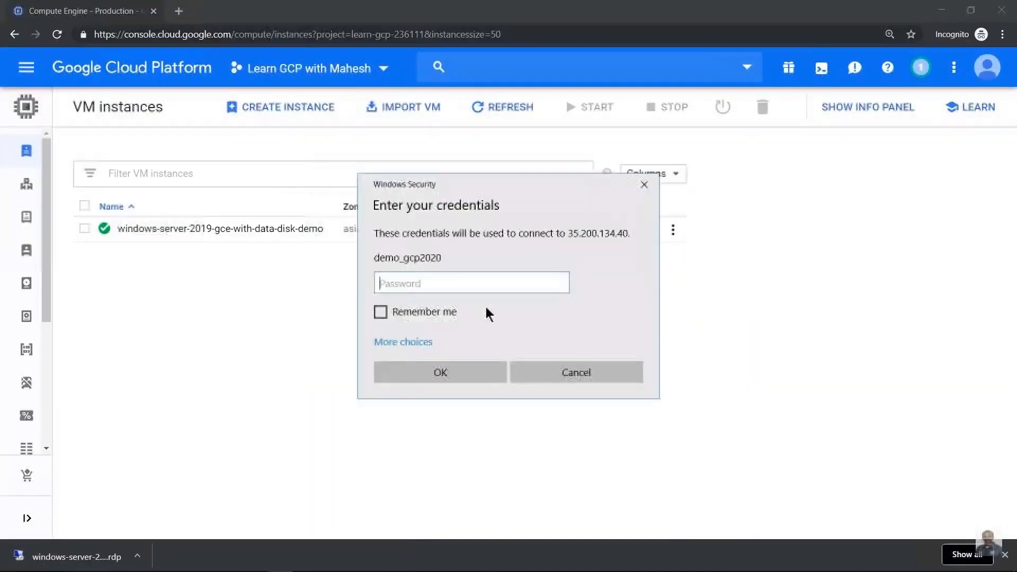
pyautogui.hotkey('ctrl', 'v')
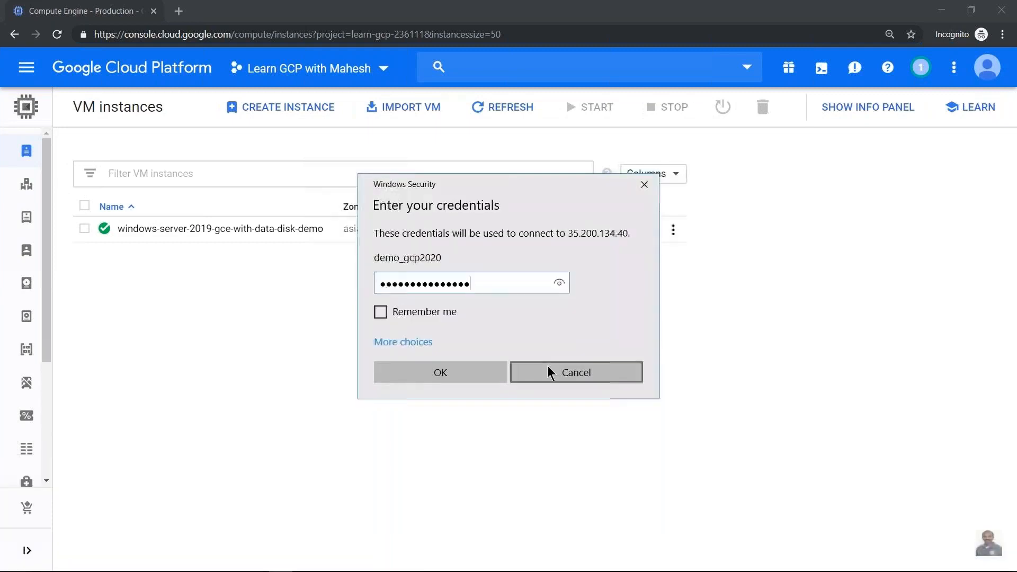
pyautogui.click(466, 373)
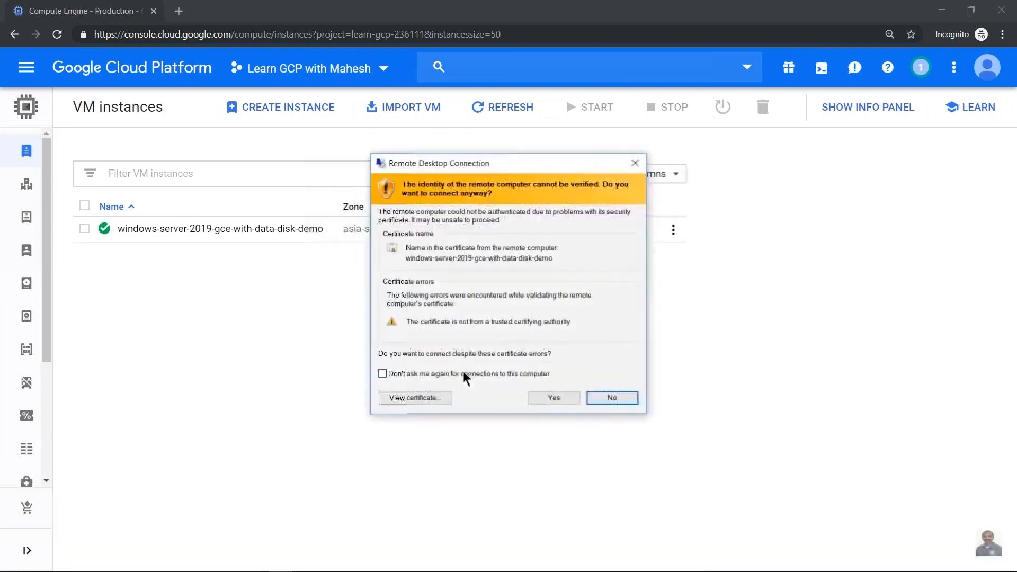
pyautogui.click(555, 399)
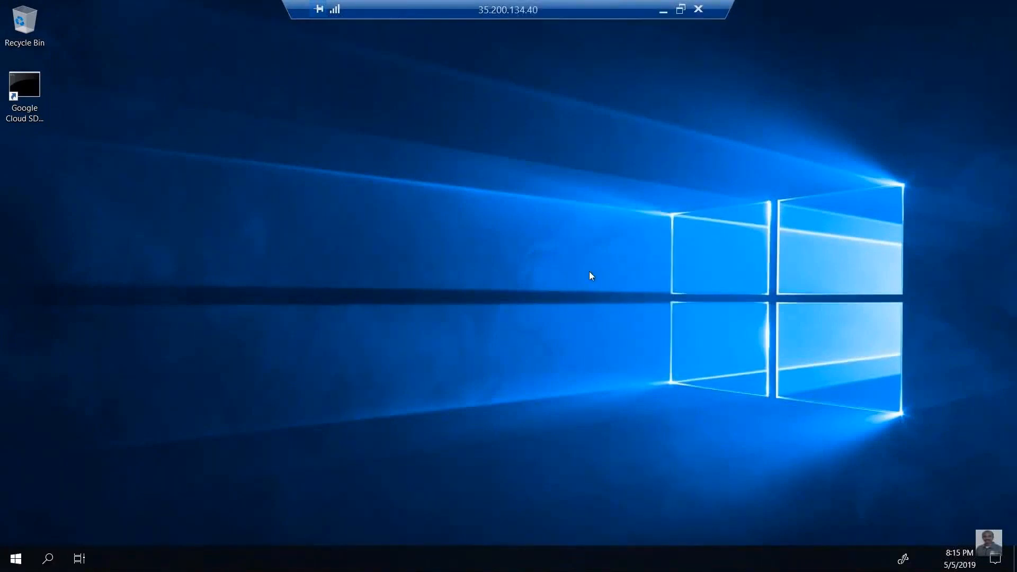
# - Pause the tutorial video and exit full-screen to reach the Batch6 VM instances list
pyautogui.click(526, 307)
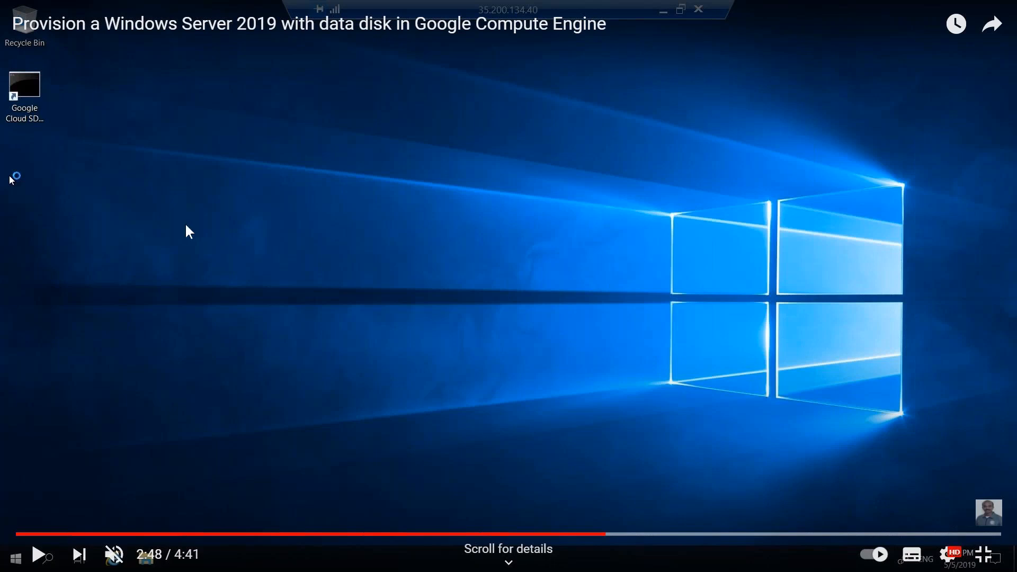
pyautogui.press('Escape')
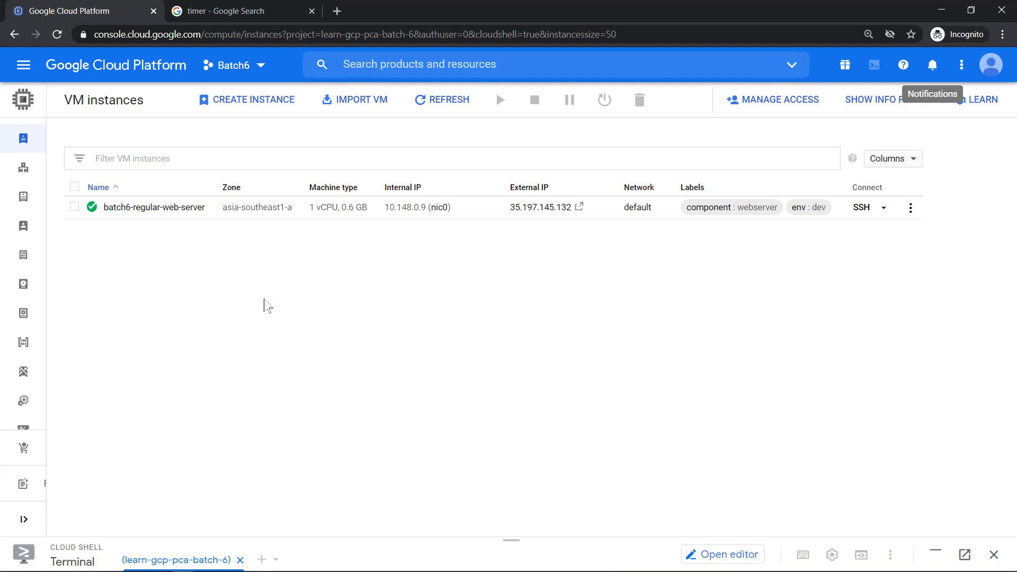
# - Bring the presentation's Demo slide on VM provisioning topics to the front
pyautogui.hotkey('alt', 'Tab')
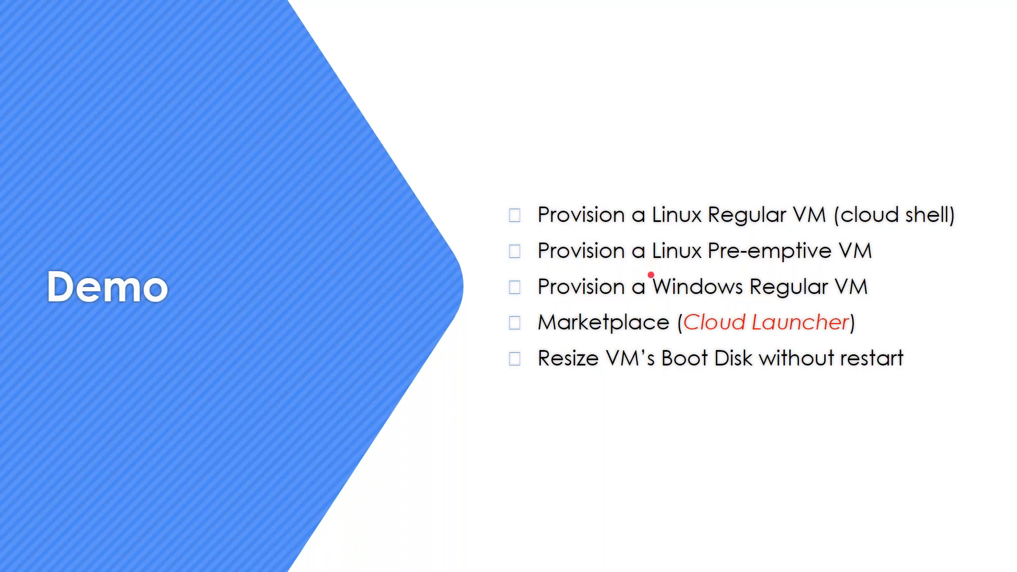
# - Return from the Demo slide to the Cloud Console list showing batch6-regular-web-server
pyautogui.moveTo(508, 2)
pyautogui.hotkey('alt', 'Tab')
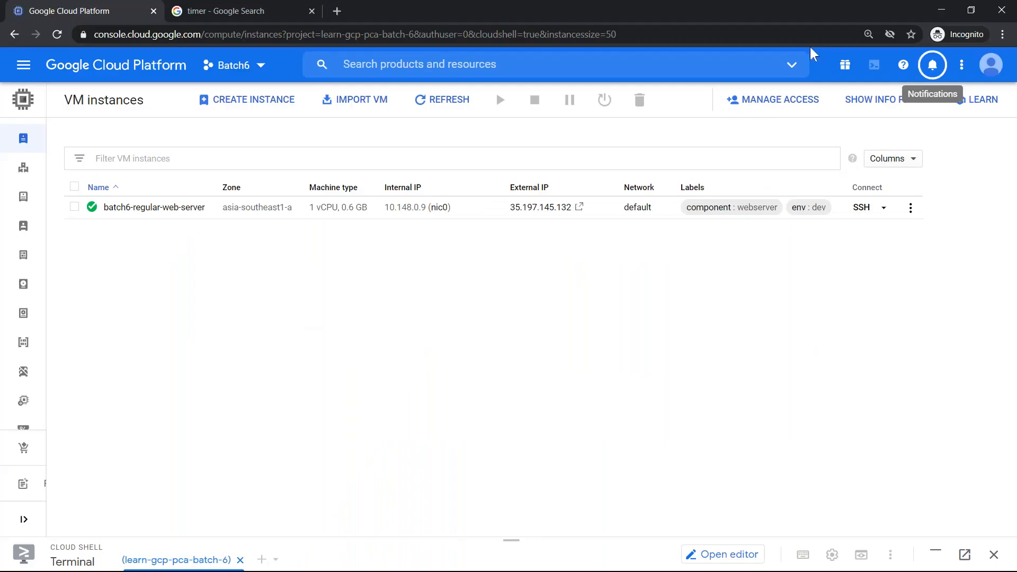
# - Display and copy the gcloud SSH command for batch6-regular-web-server
pyautogui.hotkey('alt', 'Tab')
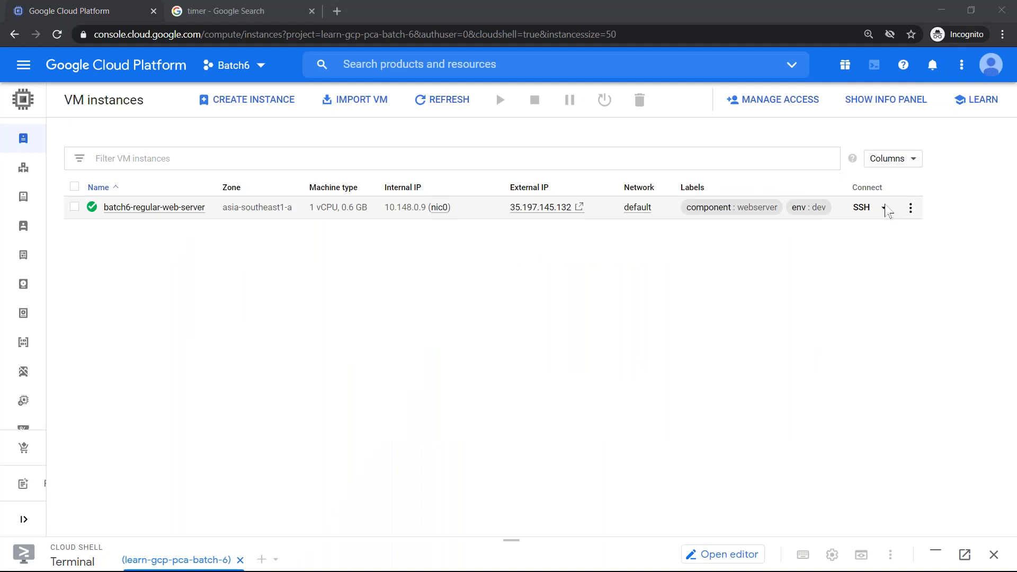
pyautogui.click(885, 207)
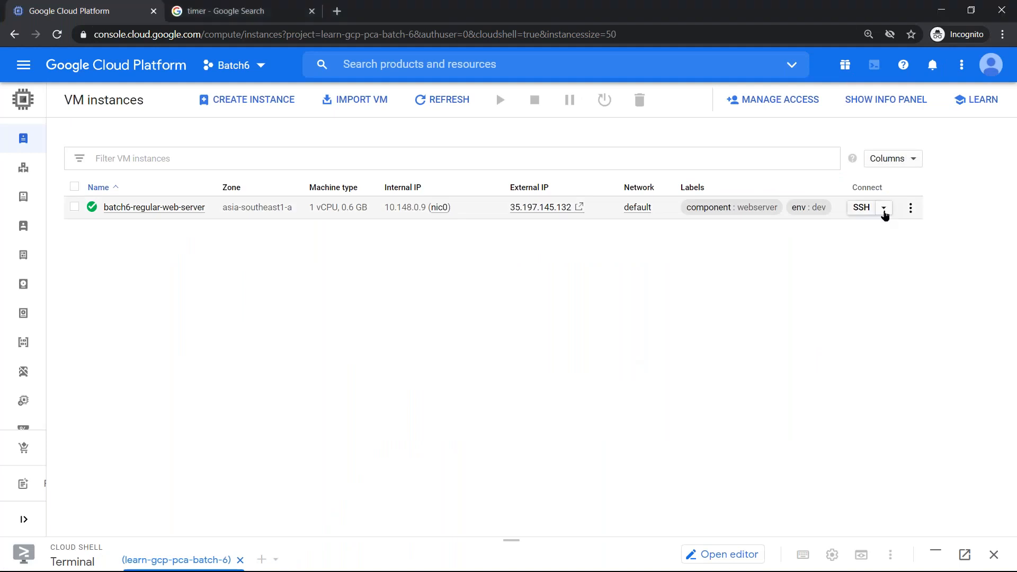
pyautogui.click(884, 213)
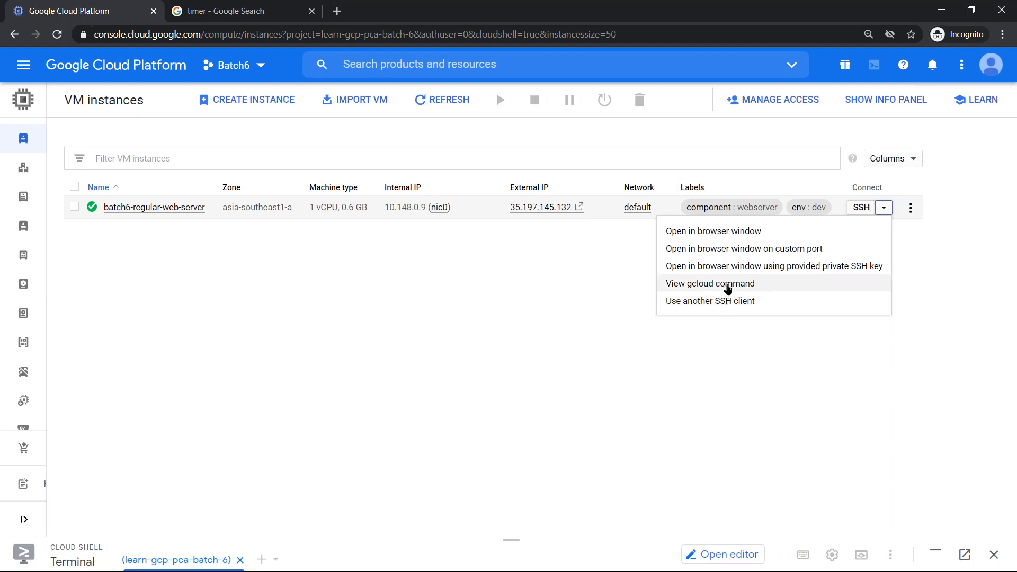
pyautogui.click(726, 284)
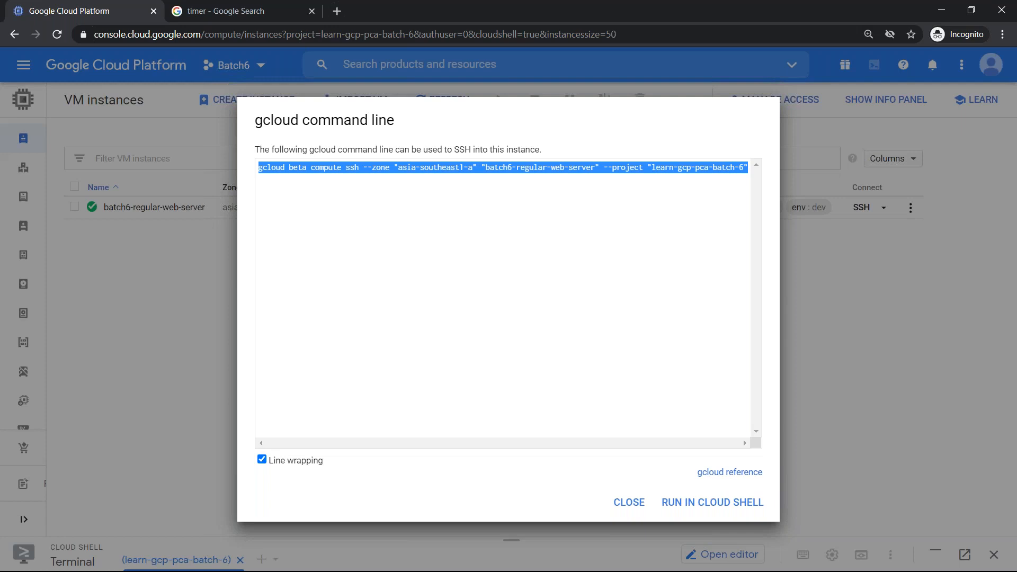
pyautogui.click(639, 506)
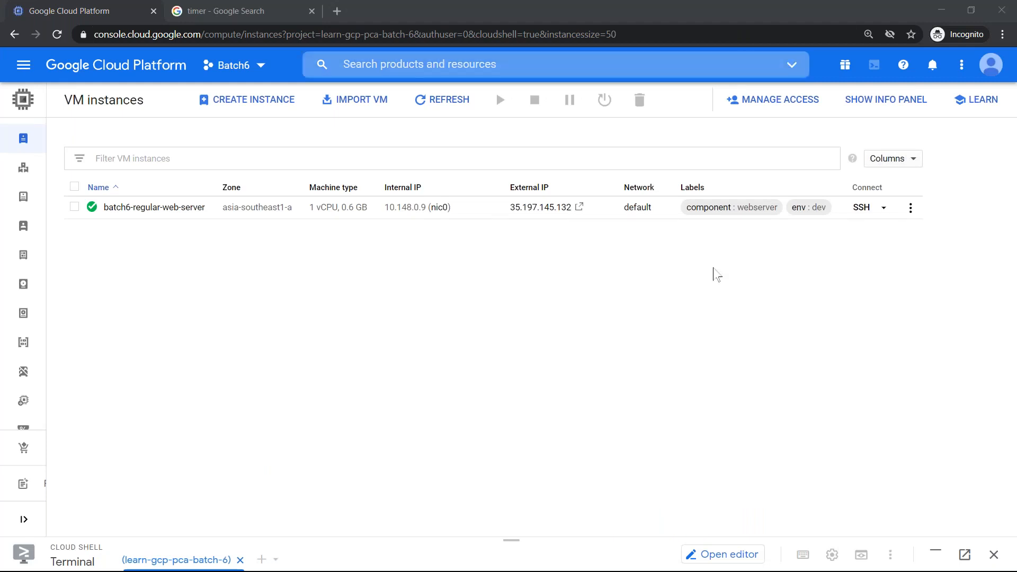
pyautogui.click(884, 207)
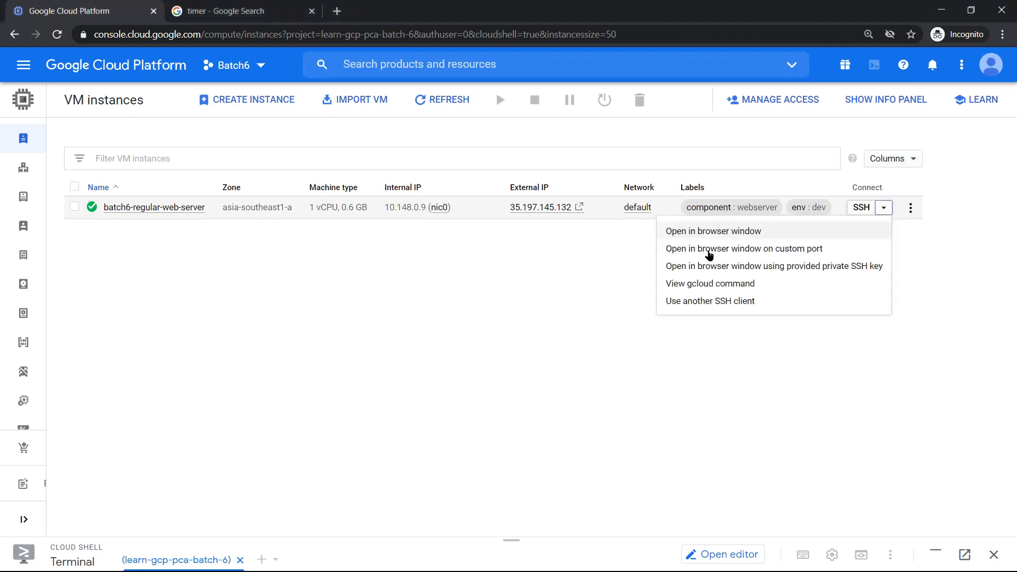
pyautogui.click(696, 283)
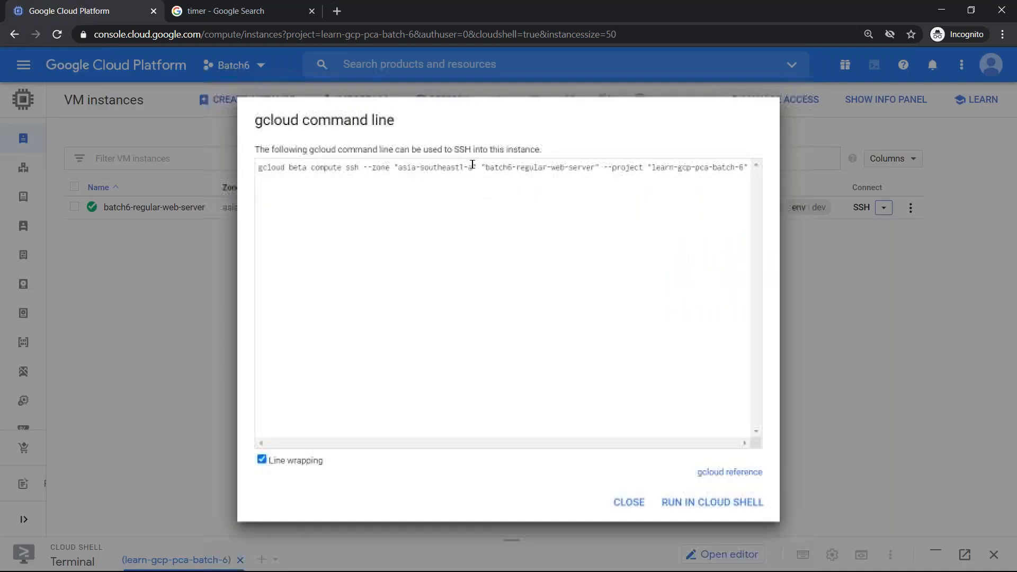
pyautogui.click(629, 500)
# - Open the empty %USERPROFILE%\.ssh folder from the Run prompt
pyautogui.press('super+r')
pyautogui.write('%')
pyautogui.press('Down')
pyautogui.press('Down')
pyautogui.press('Down')
pyautogui.press('Return')
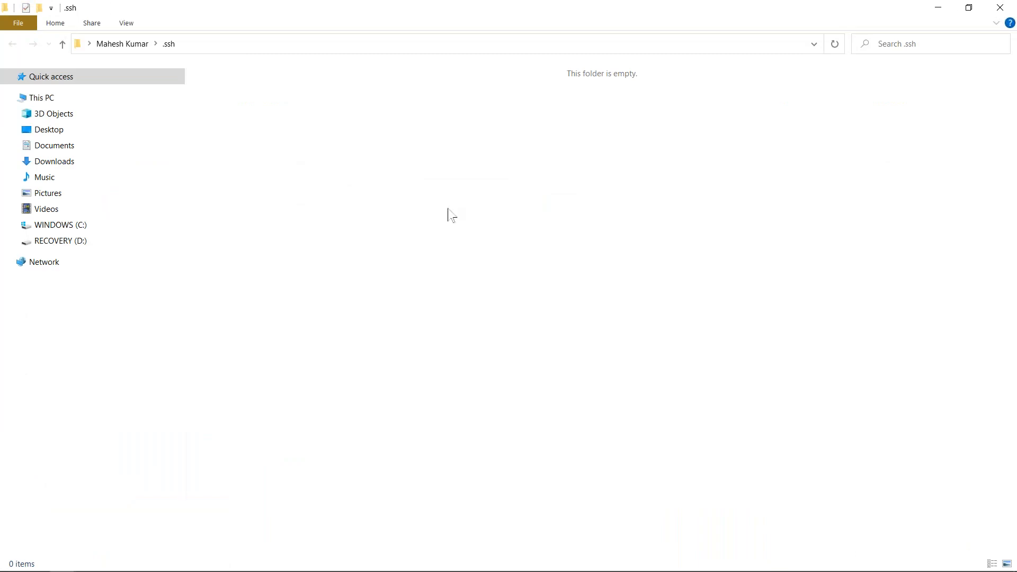
pyautogui.press('super+r')
# - Open a Command Prompt and shorten its prompt to > with prompt $g
pyautogui.write('cmd')
pyautogui.press('Return')
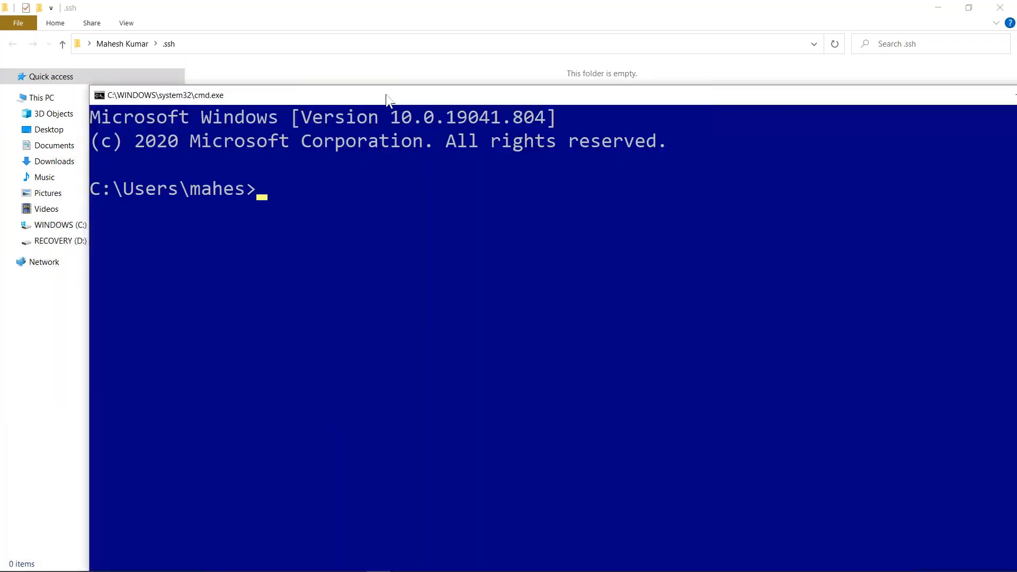
pyautogui.moveTo(381, 96); pyautogui.dragTo(388, 182)
pyautogui.write('prompt $g')
pyautogui.press('Return')
# - Clear the console with cls and run the pasted gcloud beta compute ssh command
pyautogui.hotkey('ctrl', 'l')
pyautogui.write('c')
pyautogui.press('Escape')
pyautogui.write('cls')
pyautogui.press('Return')
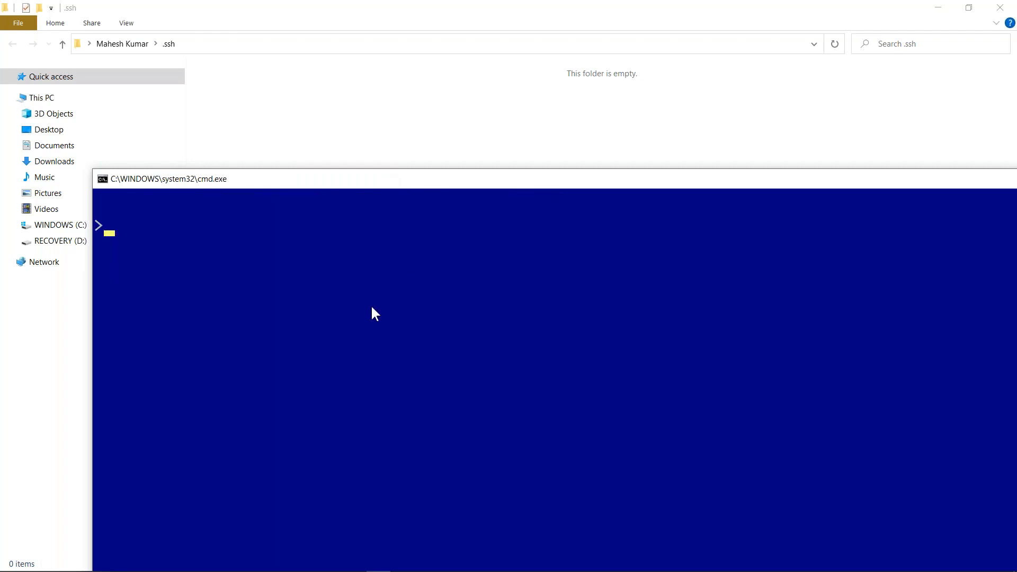
pyautogui.write('gcloud beta compute ssh --zone "asia-southeast1-a" "batch6-regular-web-server" --project "learn-gcp-pca-batch-6"')
pyautogui.press('Return')
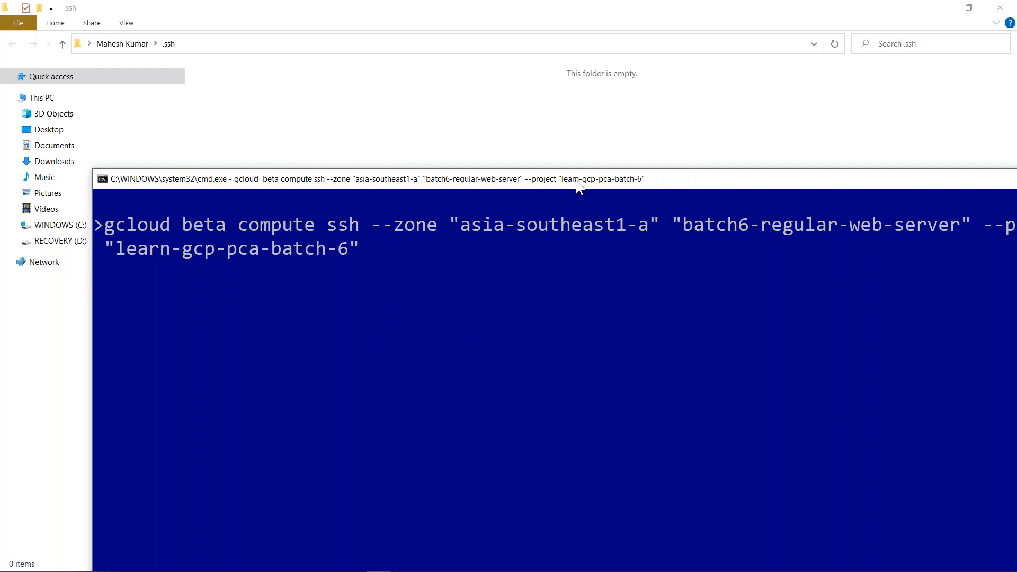
# - Let gcloud create the google_compute_engine key files and log in, then close the PuTTY session
pyautogui.moveTo(576, 181); pyautogui.dragTo(575, 177)
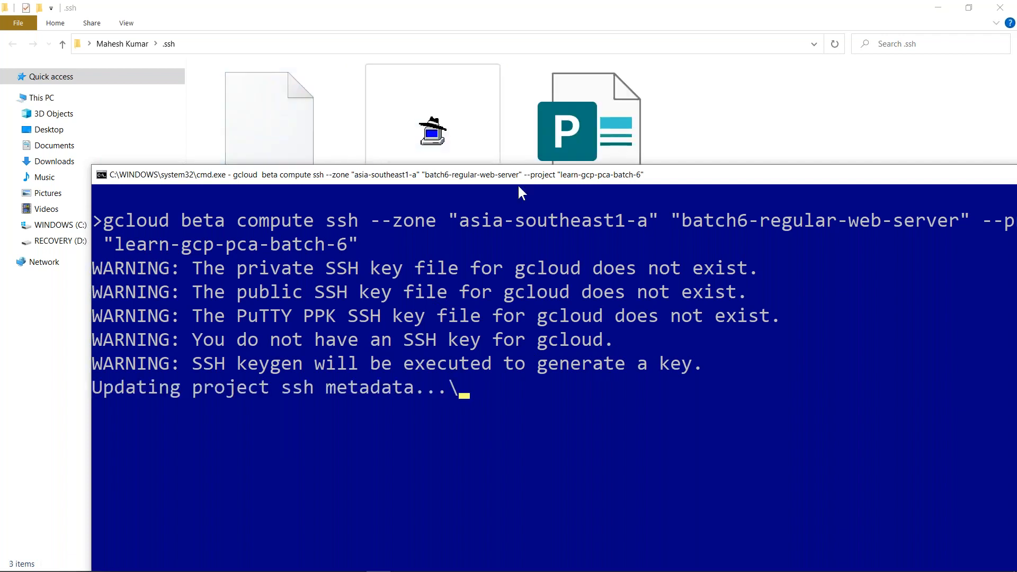
pyautogui.moveTo(517, 179); pyautogui.dragTo(527, 274)
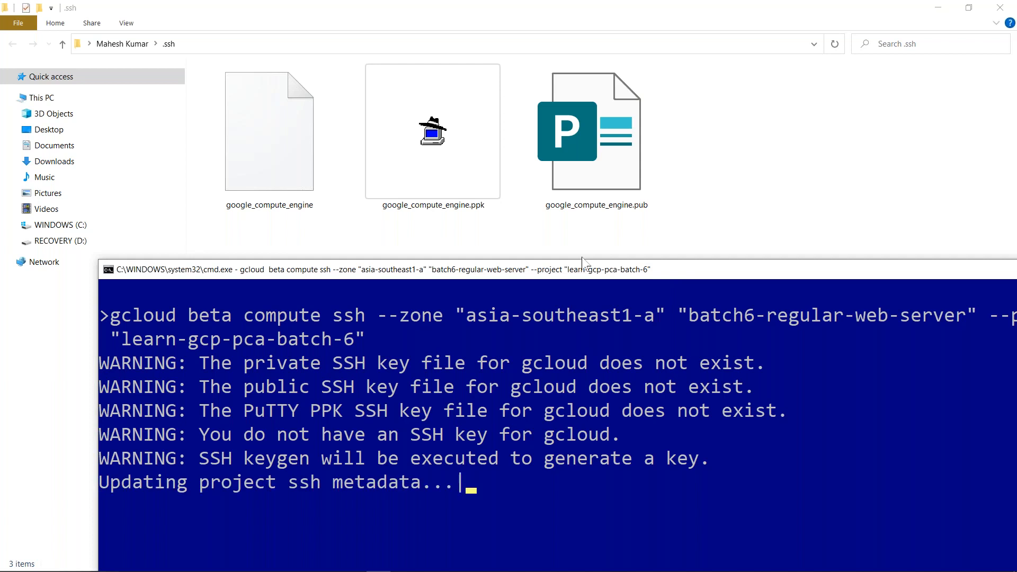
pyautogui.moveTo(571, 275); pyautogui.dragTo(456, 195)
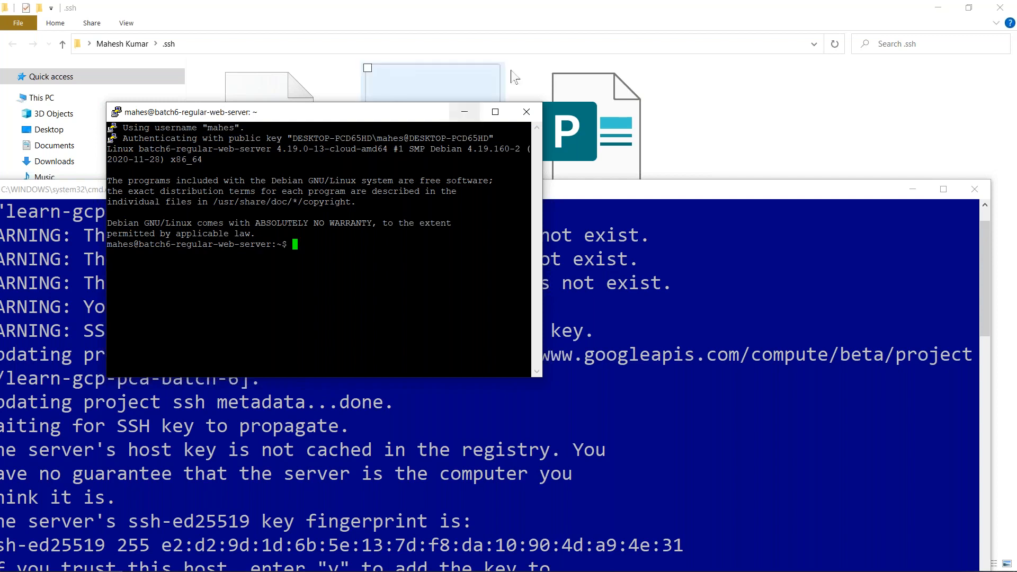
pyautogui.click(526, 112)
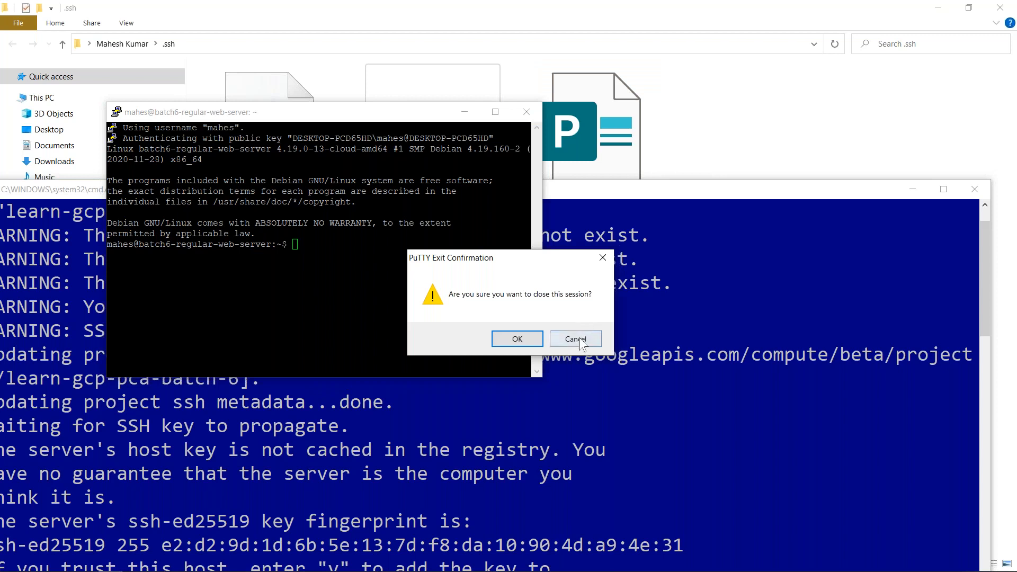
pyautogui.click(518, 339)
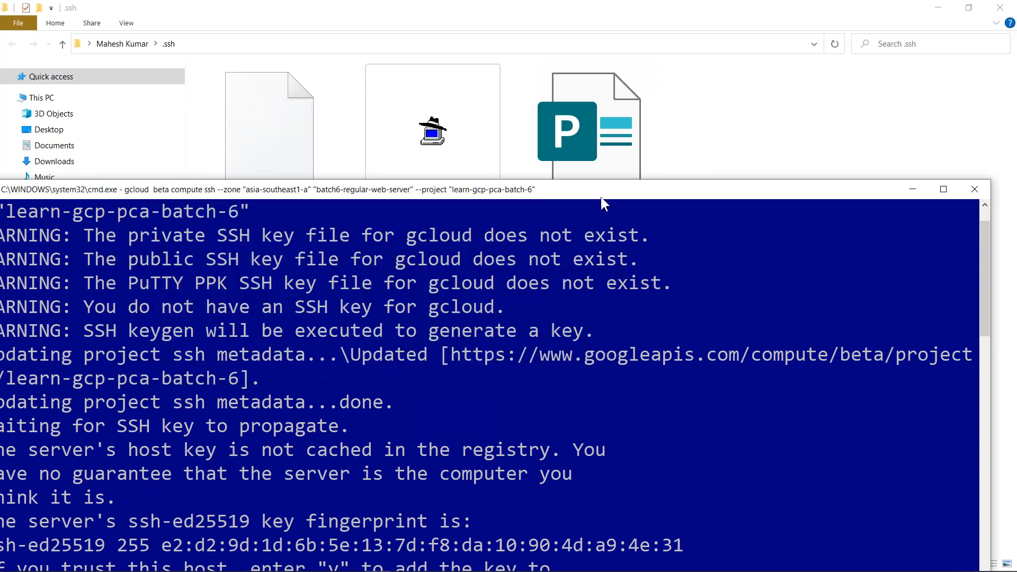
pyautogui.moveTo(707, 153); pyautogui.dragTo(579, 124)
# - Maximize the console, clear it, and run gcloud config list showing project learn-gcp-pde-dev
pyautogui.click(920, 118)
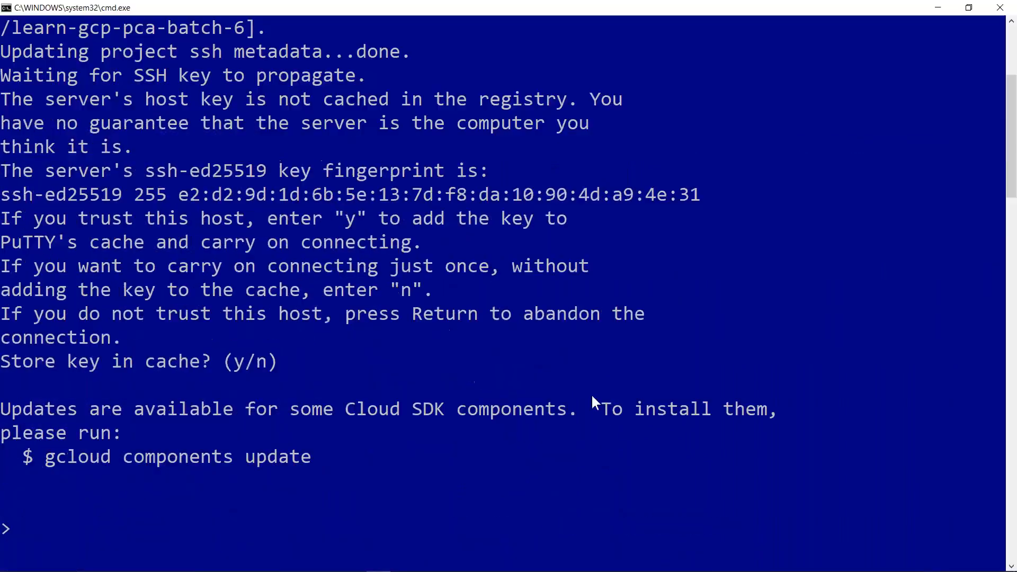
pyautogui.hotkey('ctrl', 'l')
pyautogui.press('BackSpace')
pyautogui.write('cls')
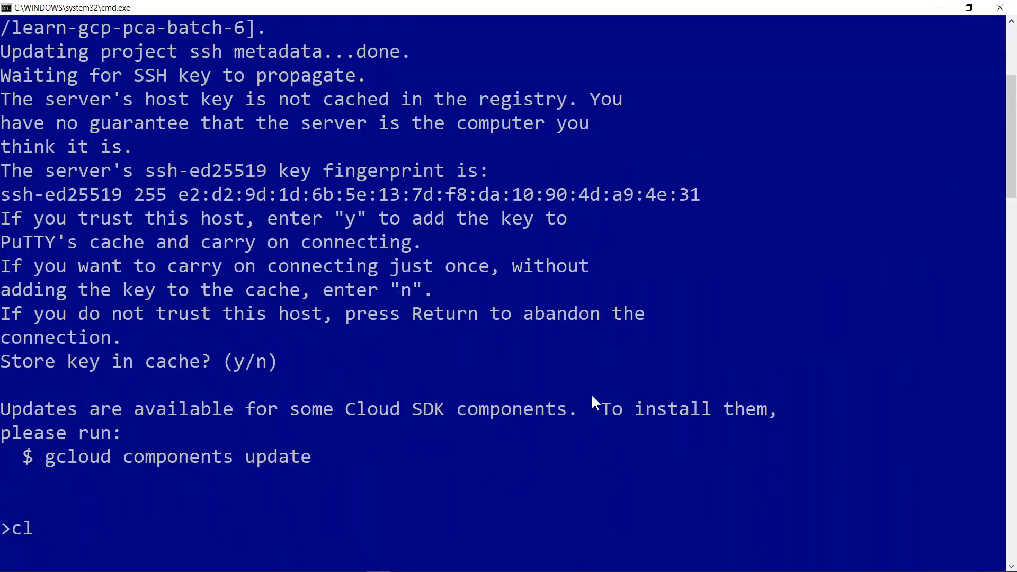
pyautogui.press('Return')
pyautogui.press('Return')
pyautogui.press('Return')
pyautogui.write('gcloud compu')
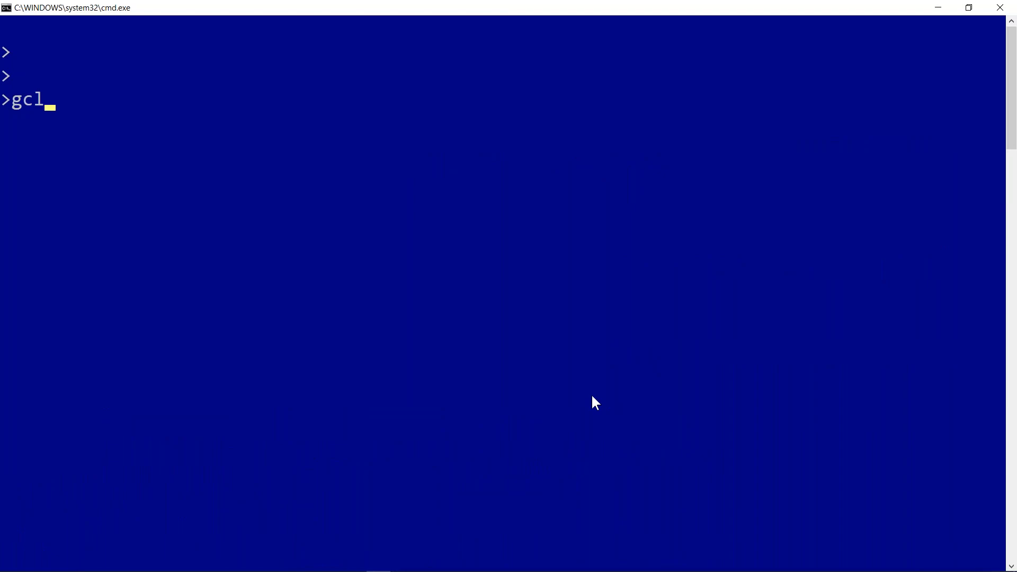
pyautogui.press('BackSpace')
pyautogui.press('BackSpace')
pyautogui.press('BackSpace')
pyautogui.write('nfig list')
pyautogui.press('Return')
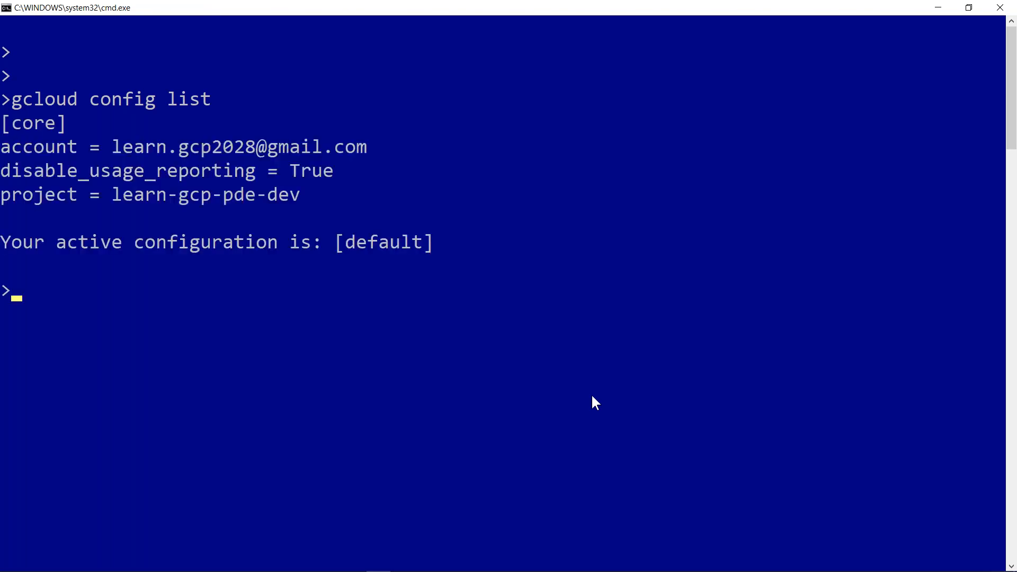
pyautogui.moveTo(114, 147); pyautogui.dragTo(377, 152)
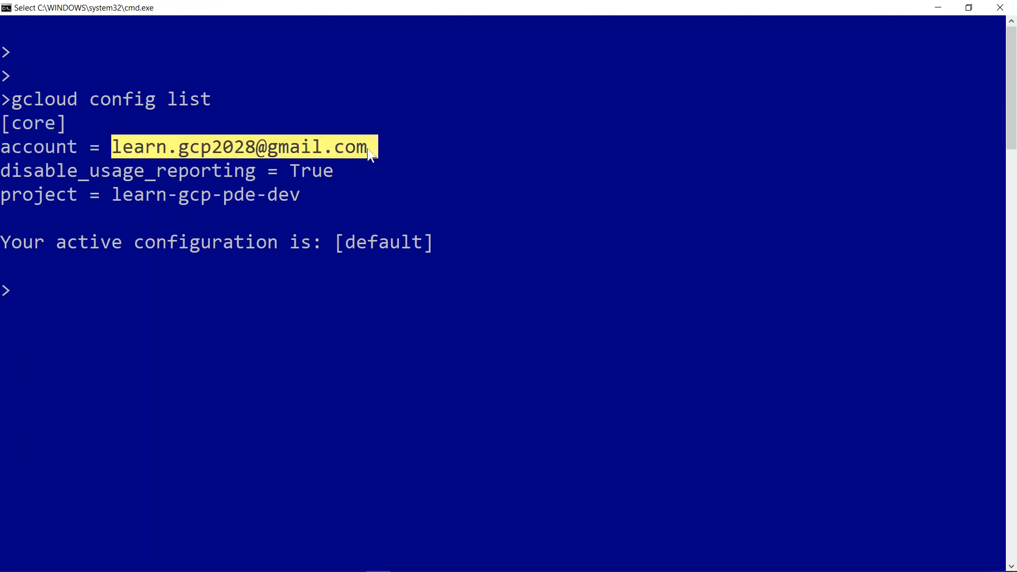
# - Close the Command Prompt and delete the three key files from the .ssh folder
pyautogui.moveTo(422, 7); pyautogui.dragTo(408, 126)
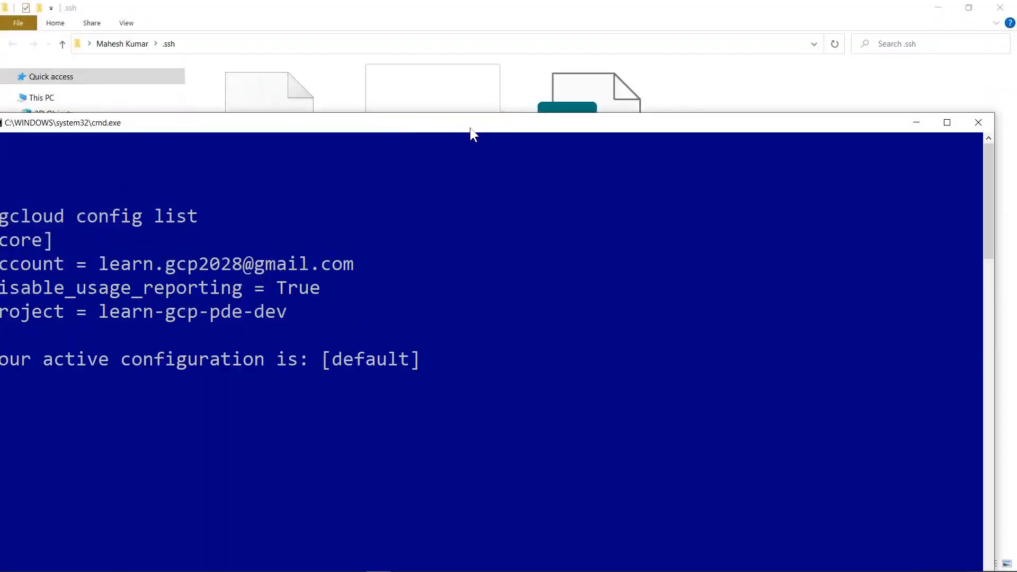
pyautogui.moveTo(501, 125); pyautogui.dragTo(539, 105)
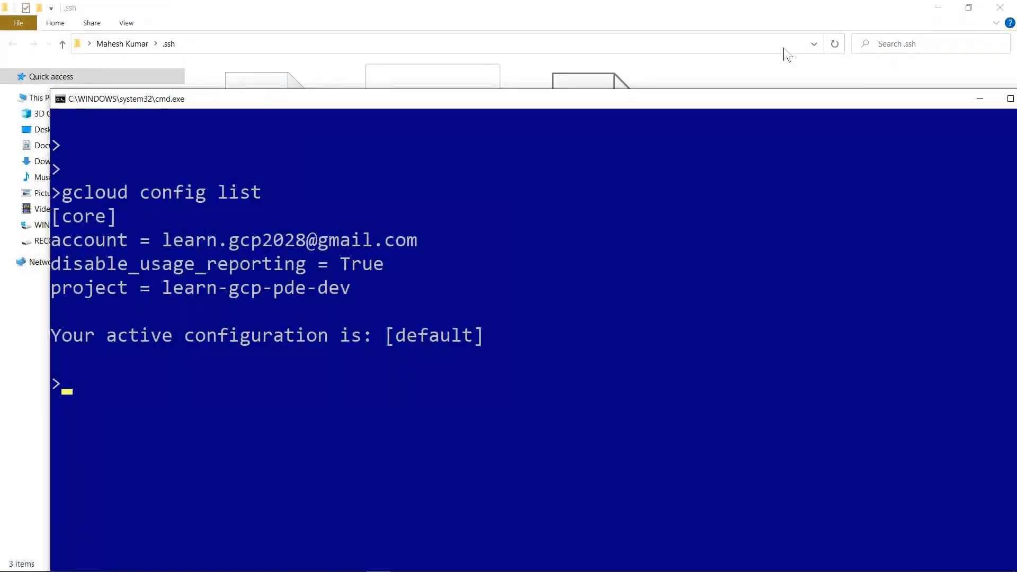
pyautogui.moveTo(768, 105); pyautogui.dragTo(701, 126)
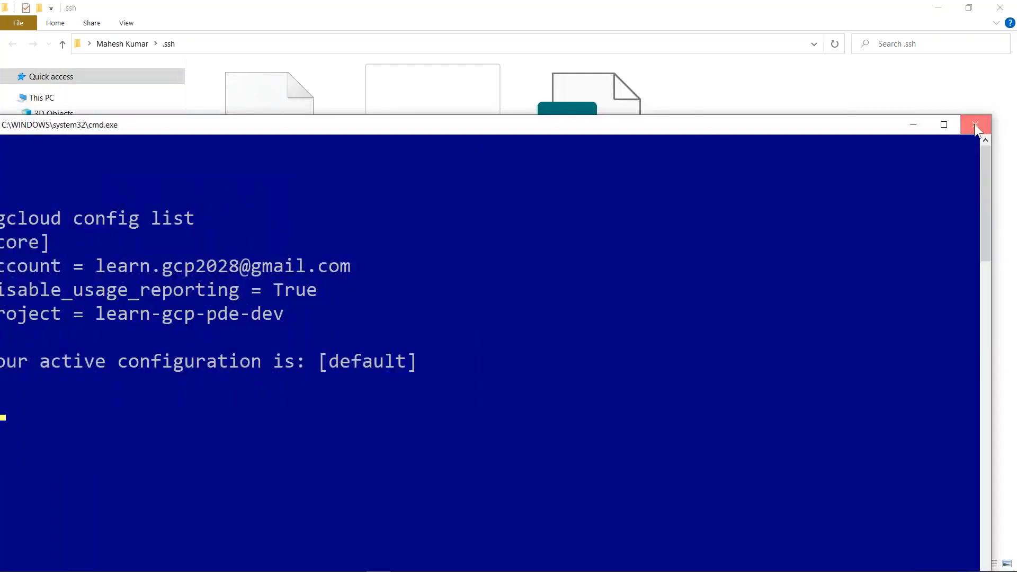
pyautogui.click(974, 123)
pyautogui.hotkey('ctrl', 'a')
pyautogui.press('Delete')
# - Switch to the GCP_v31 slide presentation
pyautogui.hotkey('alt', 'Tab')
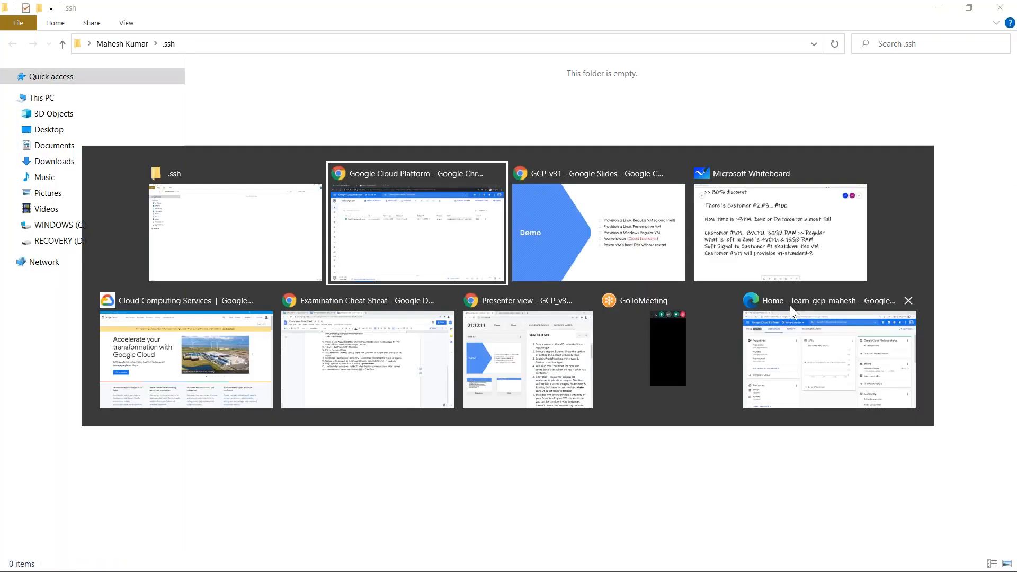
pyautogui.hotkey('alt', 'Tab')
pyautogui.press('Tab')
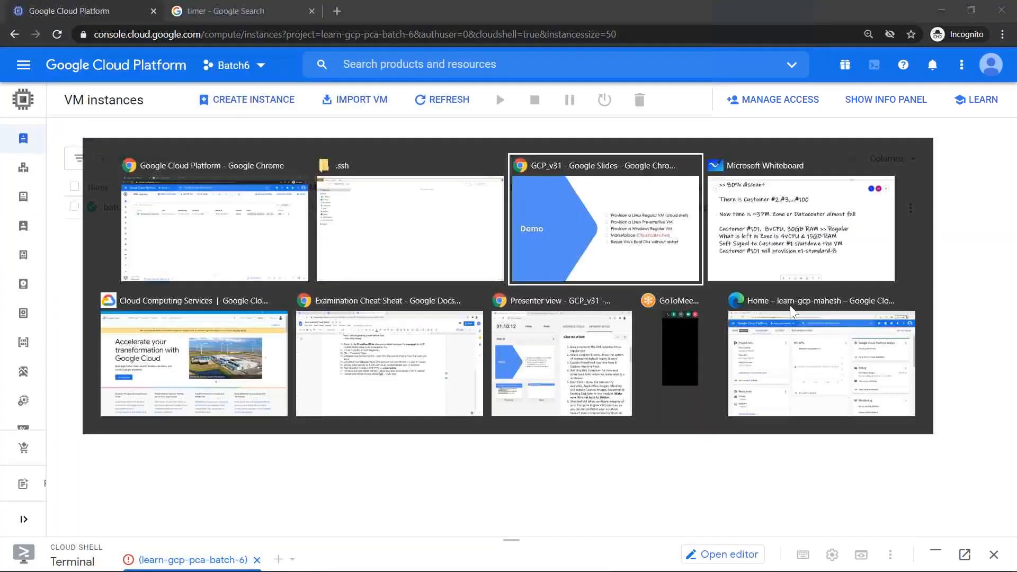
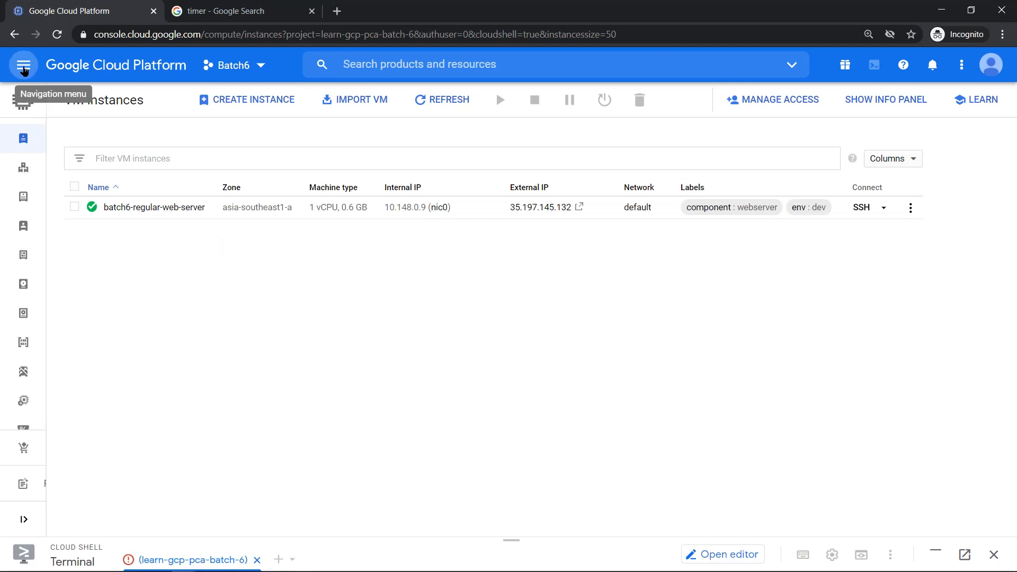
# - Go from the Compute Engine sidebar to the Marketplace's virtual machine solutions listing
pyautogui.click(23, 66)
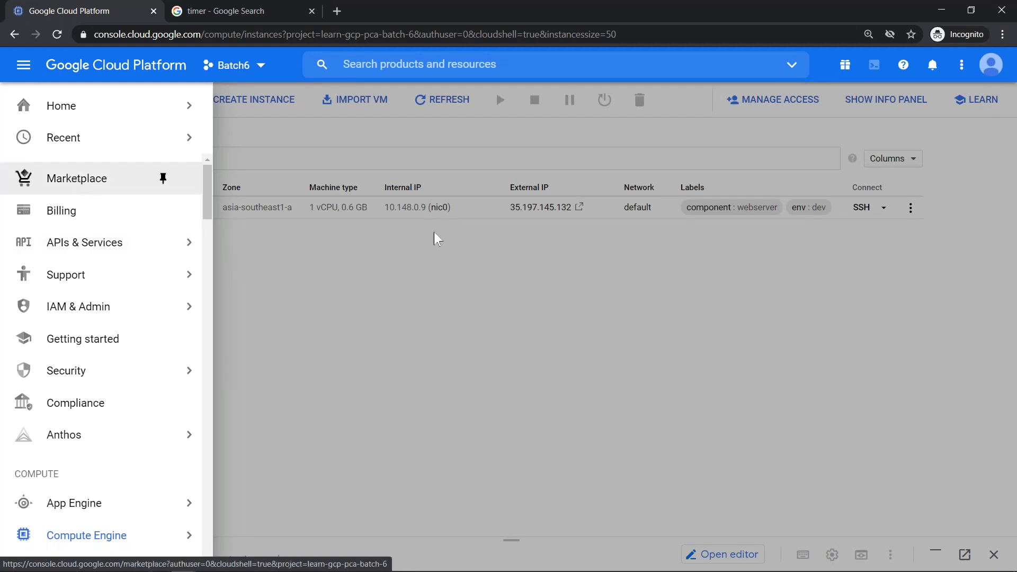
pyautogui.click(479, 302)
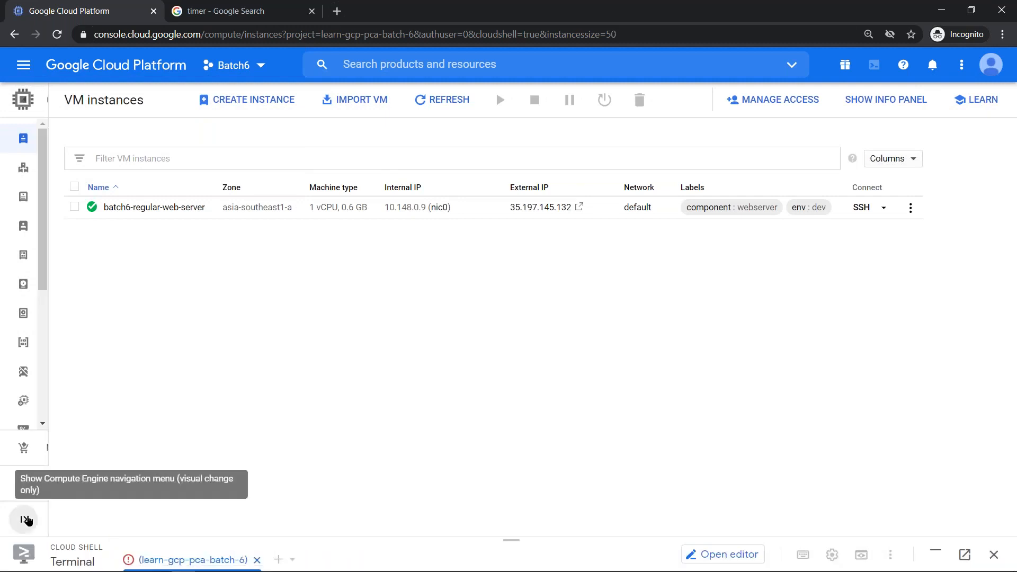
pyautogui.click(27, 516)
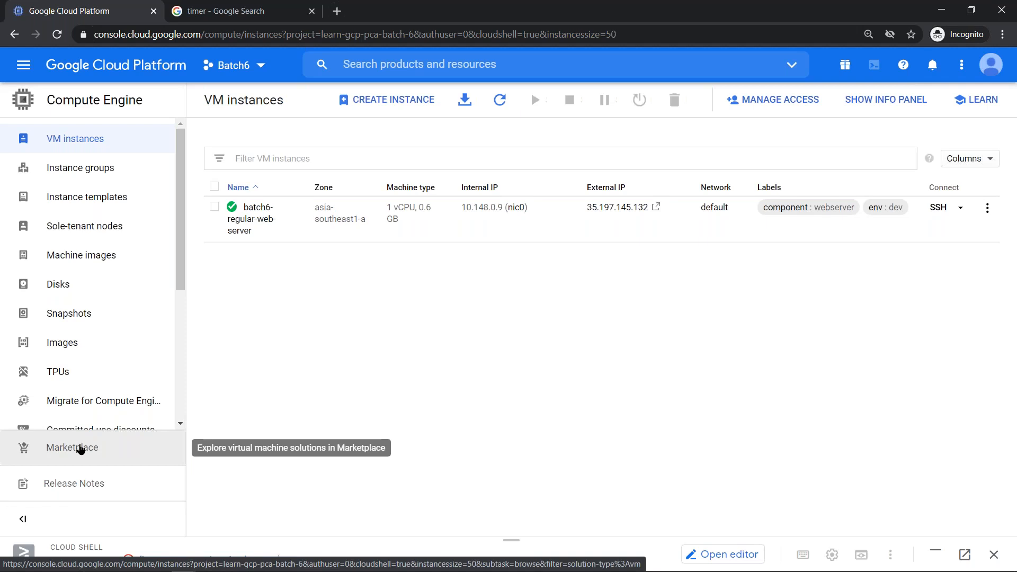
pyautogui.click(79, 449)
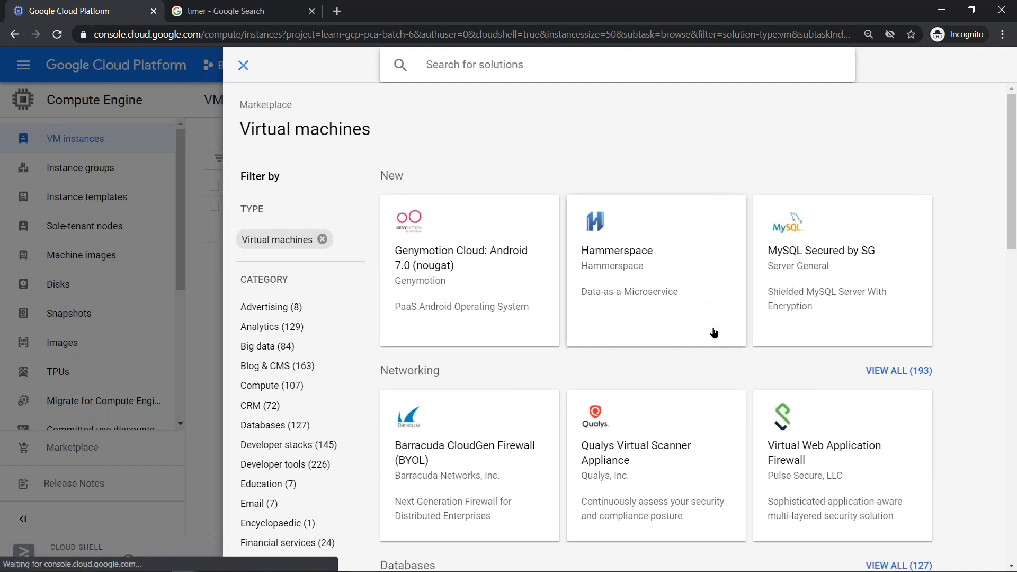
# - Search the virtual machine Marketplace for 'mongo', bringing up 15 results
pyautogui.write('mono')
pyautogui.press('BackSpace')
pyautogui.write('g')
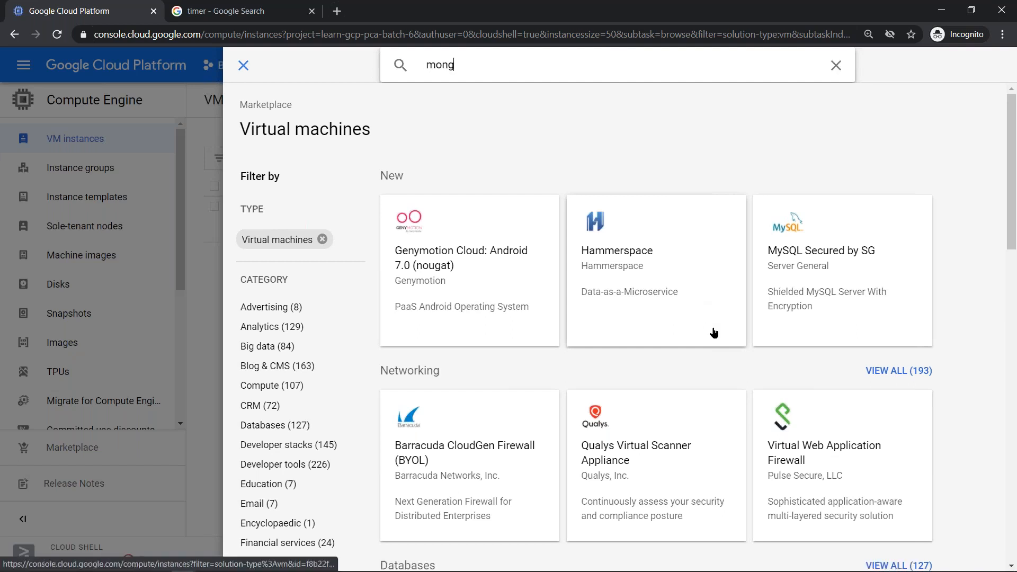
pyautogui.write('o')
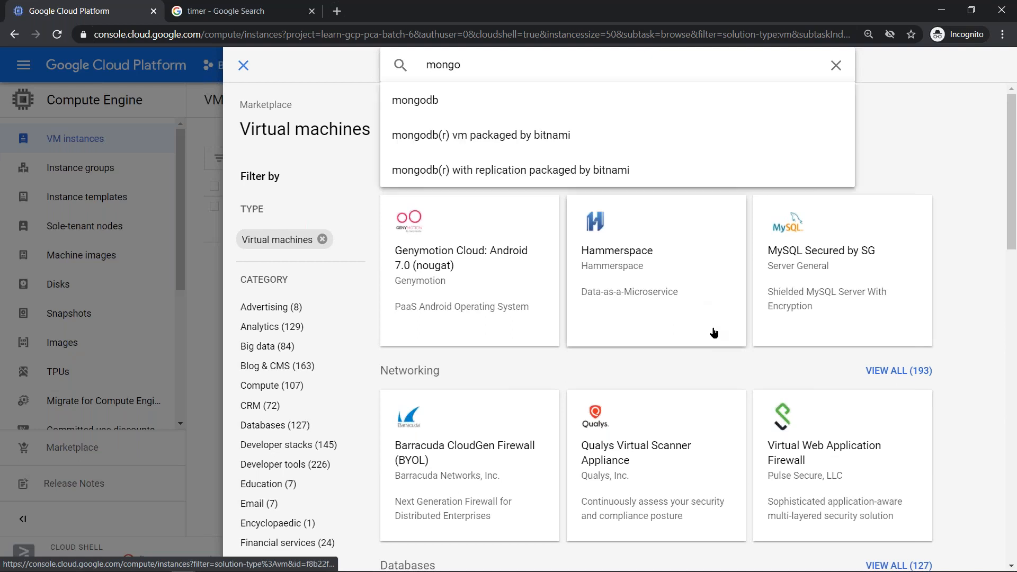
pyautogui.press('Return')
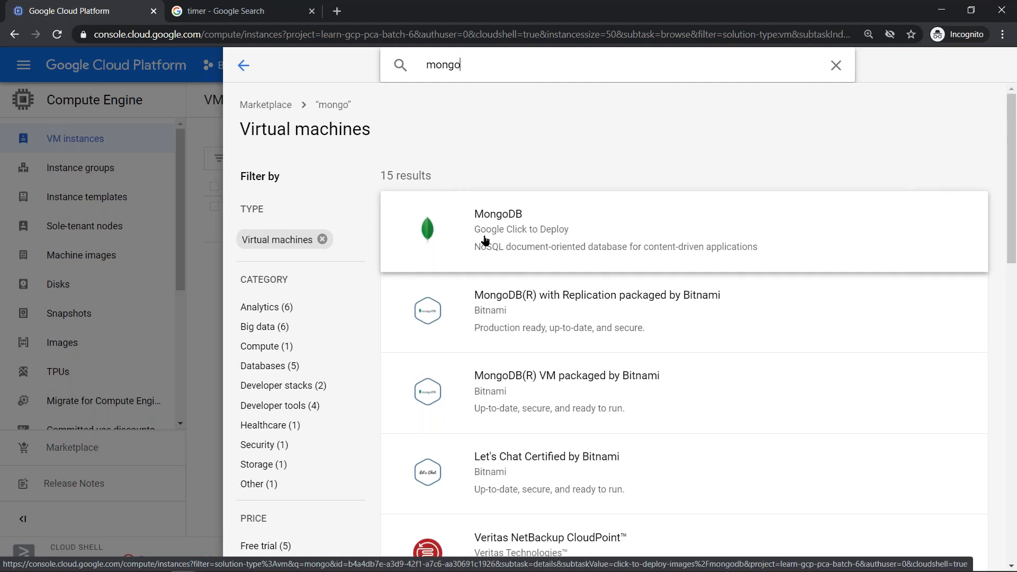
# - Open the MongoDB Google Click to Deploy listing and scroll down to its pricing
pyautogui.click(520, 237)
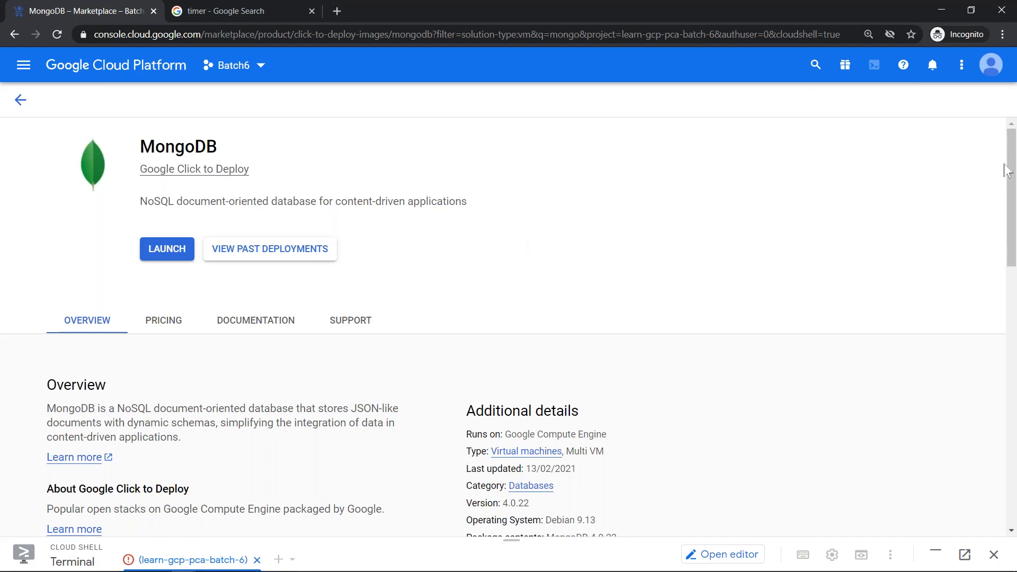
pyautogui.scroll(-5, 1004, 239)
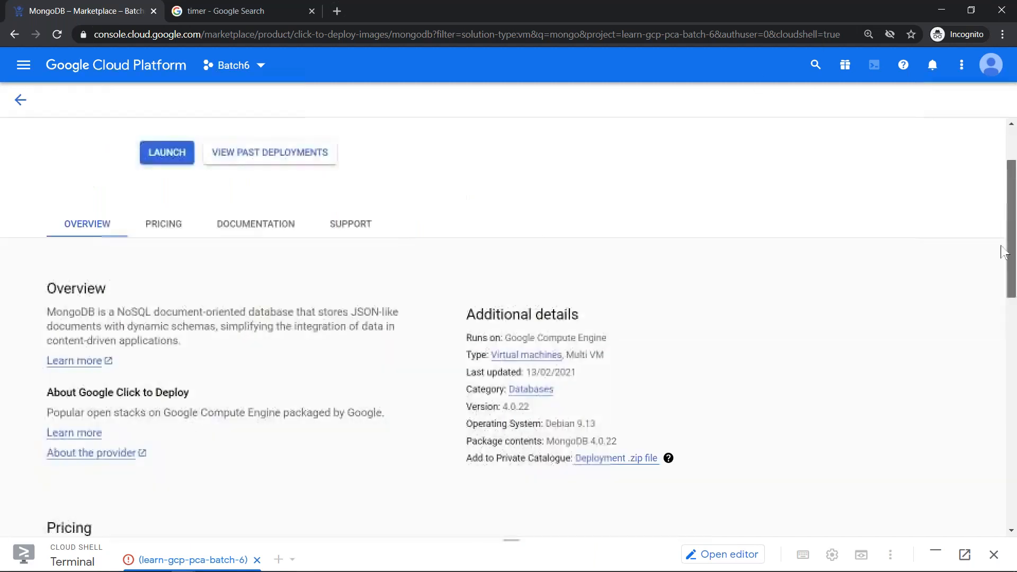
pyautogui.scroll(-6, 999, 290)
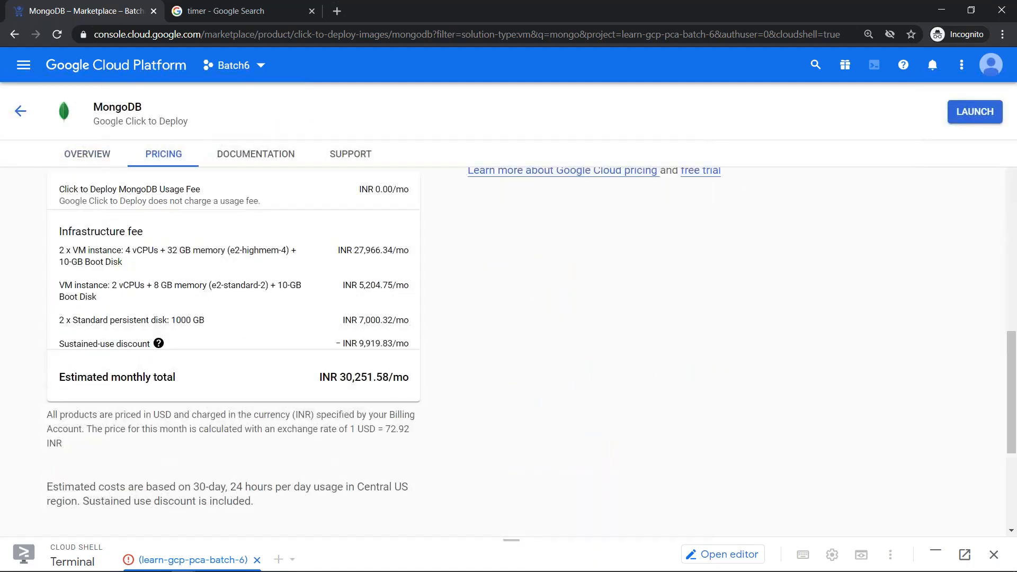
# - Highlight the pricing breakdown, including the INR 0.00/mo usage fee, totalling INR 30,251.58 per month
pyautogui.moveTo(59, 189); pyautogui.dragTo(402, 377)
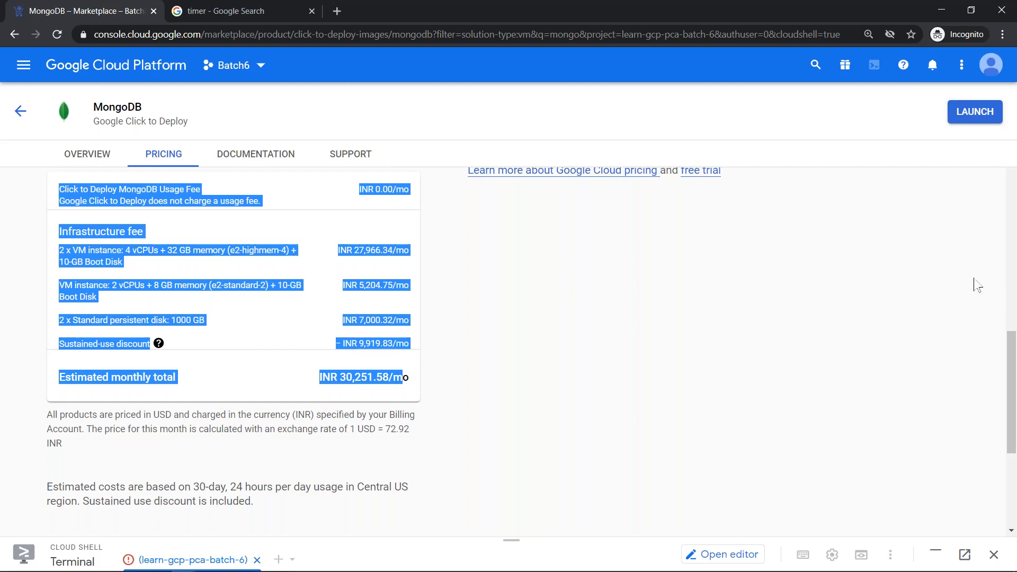
pyautogui.scroll(1, 1001, 360)
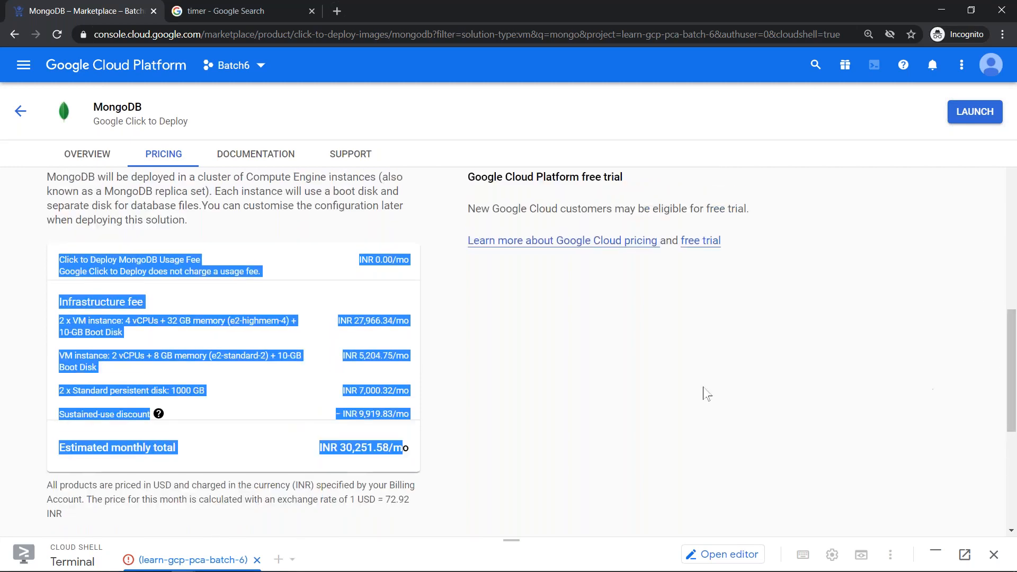
pyautogui.click(628, 397)
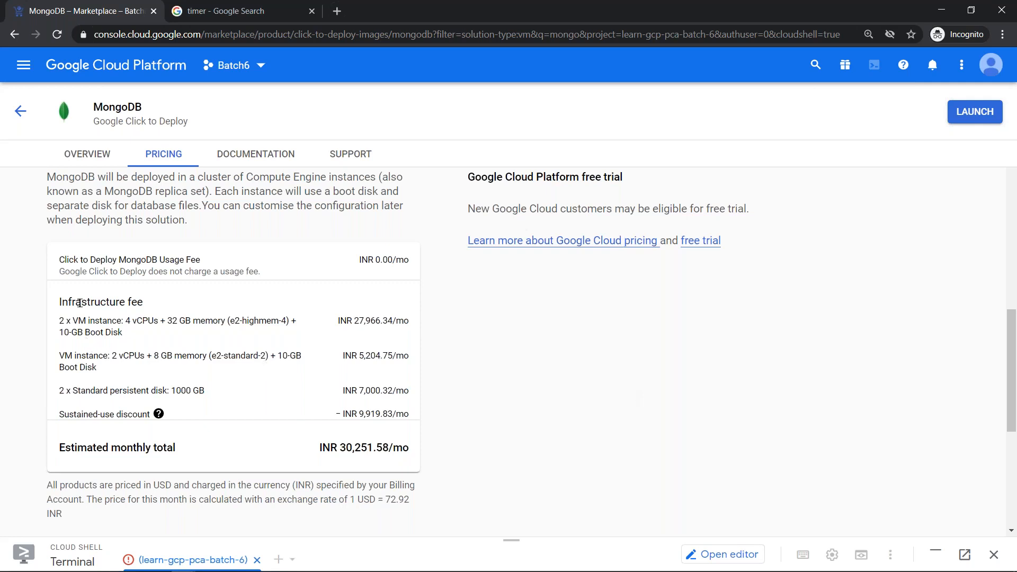
pyautogui.moveTo(60, 258); pyautogui.dragTo(272, 280)
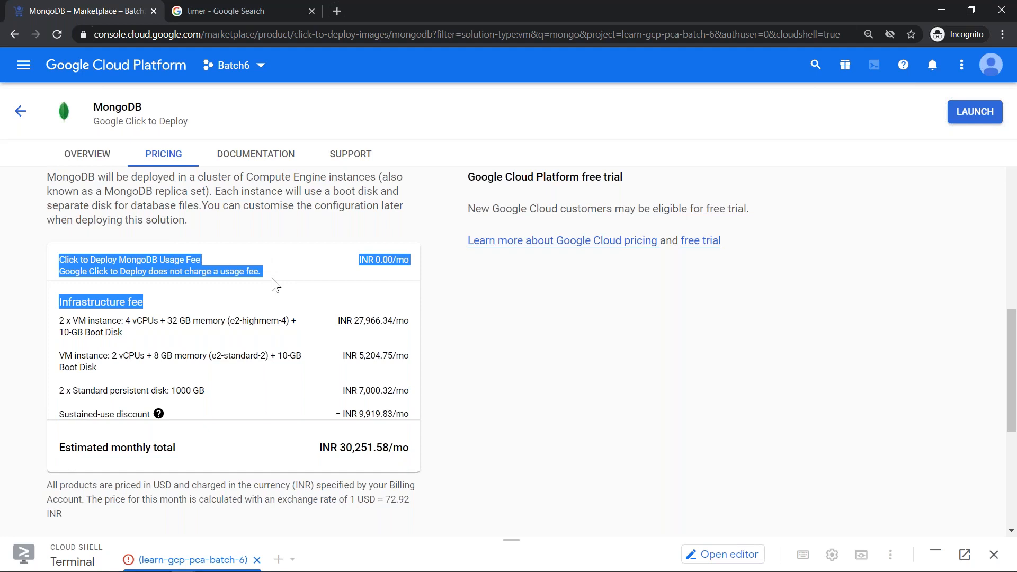
pyautogui.moveTo(268, 274); pyautogui.dragTo(57, 257)
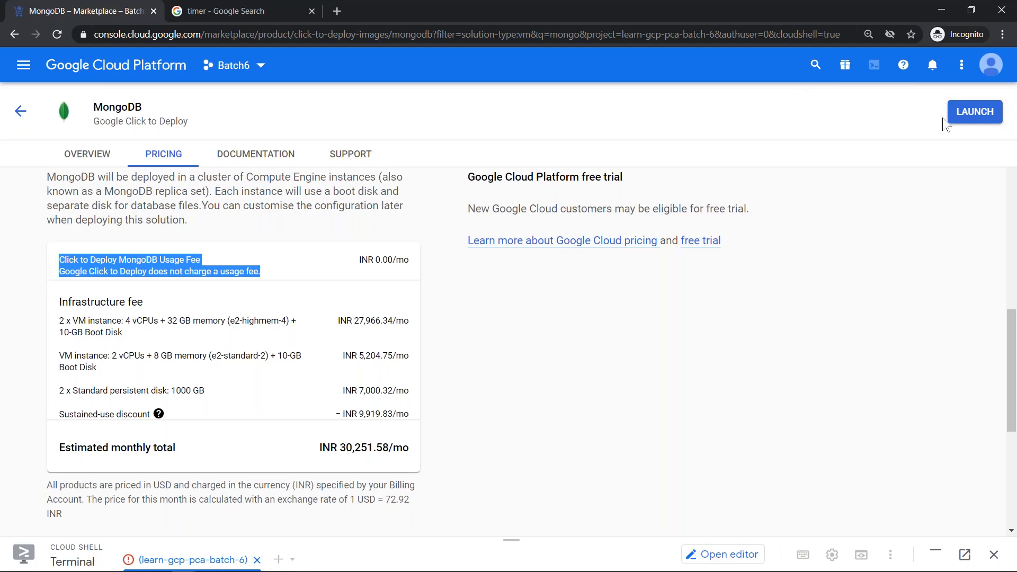
# - Start a new MongoDB deployment with an instance count of 1
pyautogui.click(974, 112)
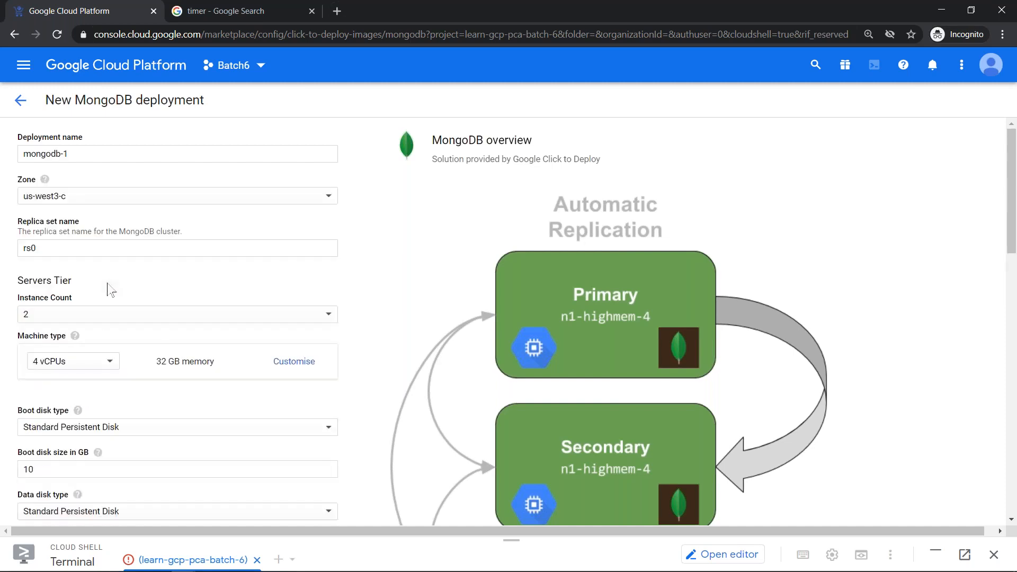
pyautogui.click(91, 315)
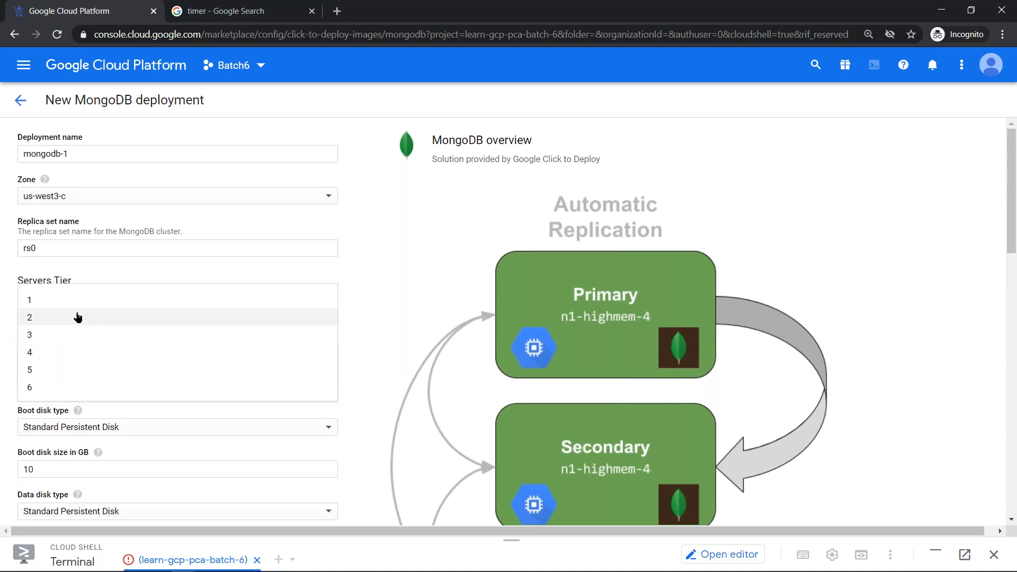
pyautogui.click(40, 300)
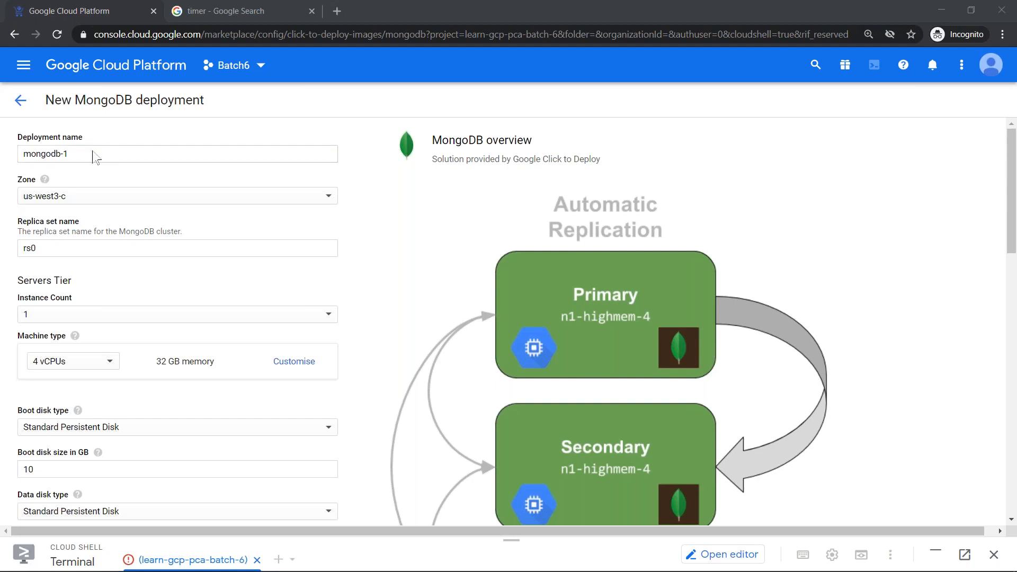
# - Choose the 1 vCPU, 3.75 GB machine type, then switch to the Examination Cheat Sheat document
pyautogui.click(102, 366)
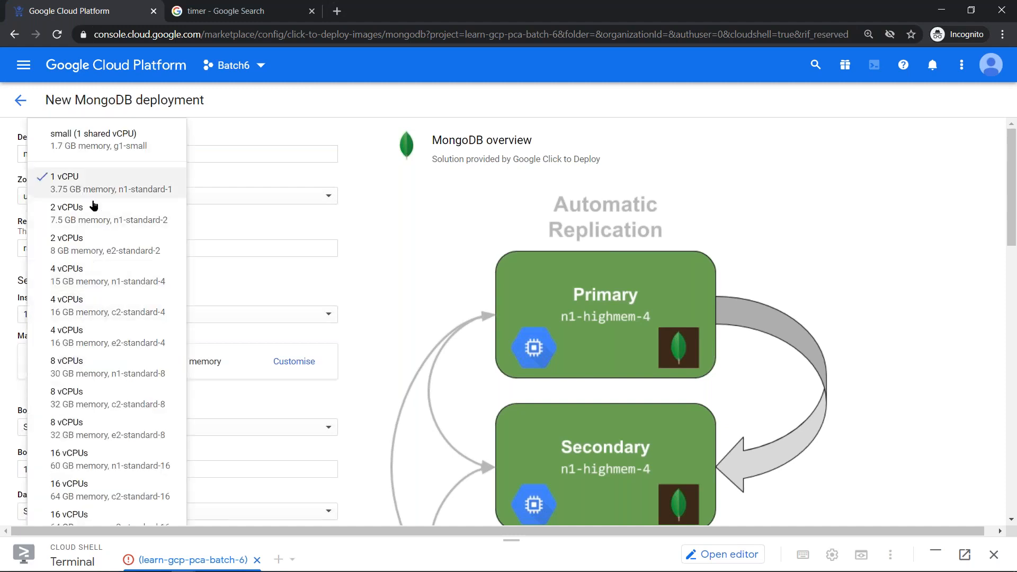
pyautogui.click(75, 181)
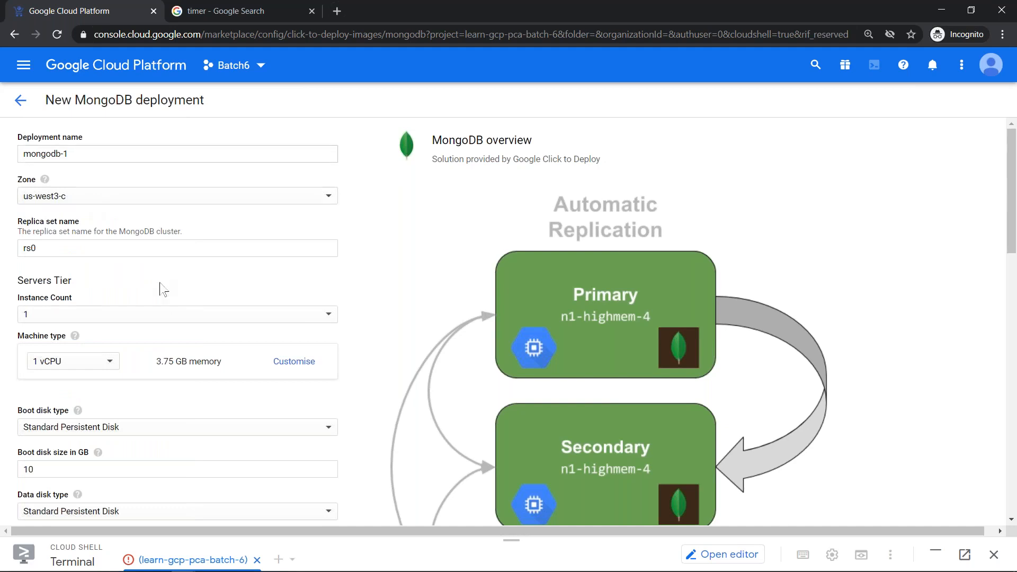
pyautogui.scroll(-5, 156, 289)
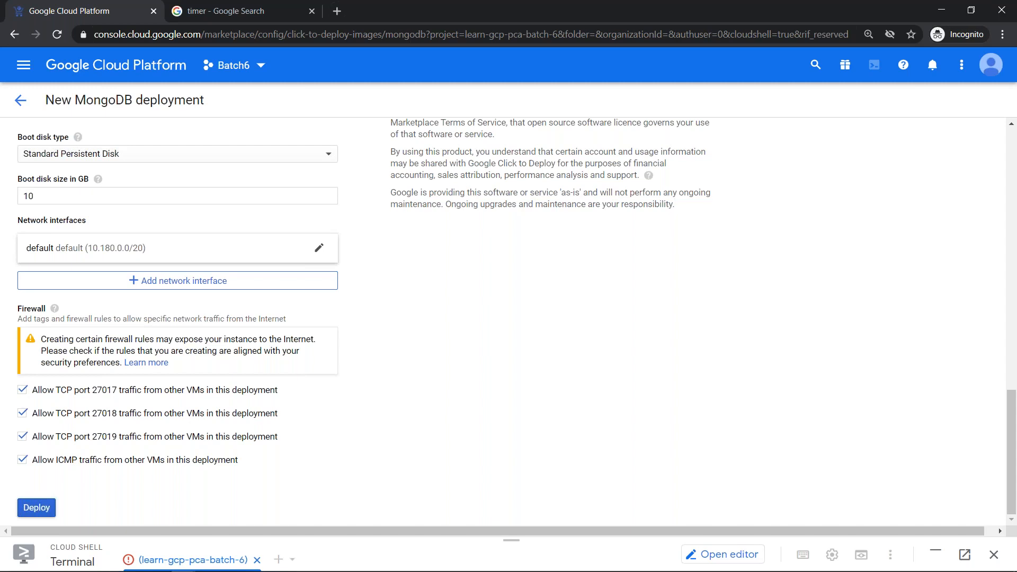
pyautogui.hotkey('alt', 'Tab')
pyautogui.hotkey('alt', 'Tab')
pyautogui.hotkey('alt', 'Tab')
pyautogui.hotkey('alt', 'Tab')
pyautogui.hotkey('alt', 'Tab')
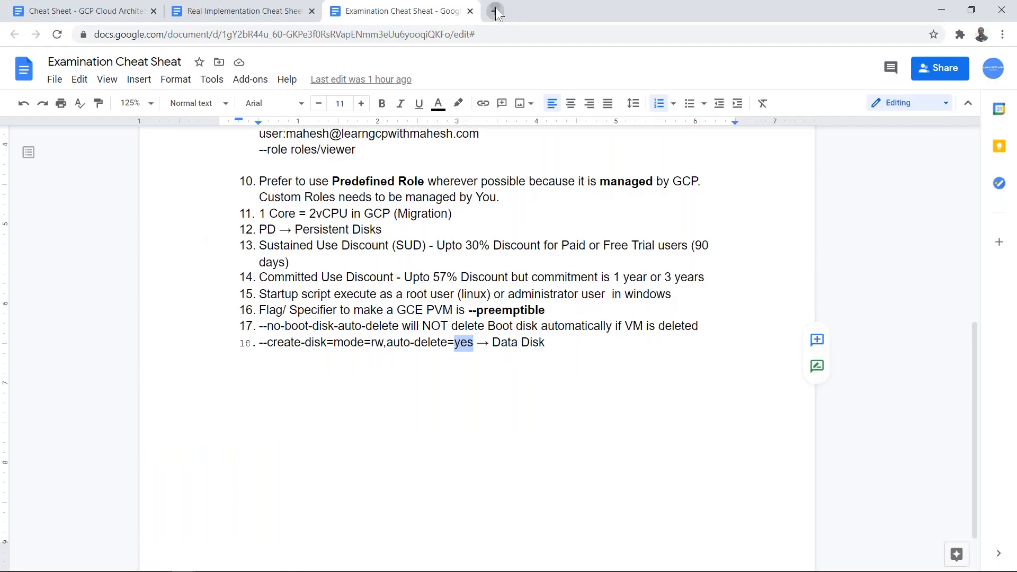
# - Open linkedin.com in a new Chrome tab
pyautogui.click(491, 12)
pyautogui.write('li')
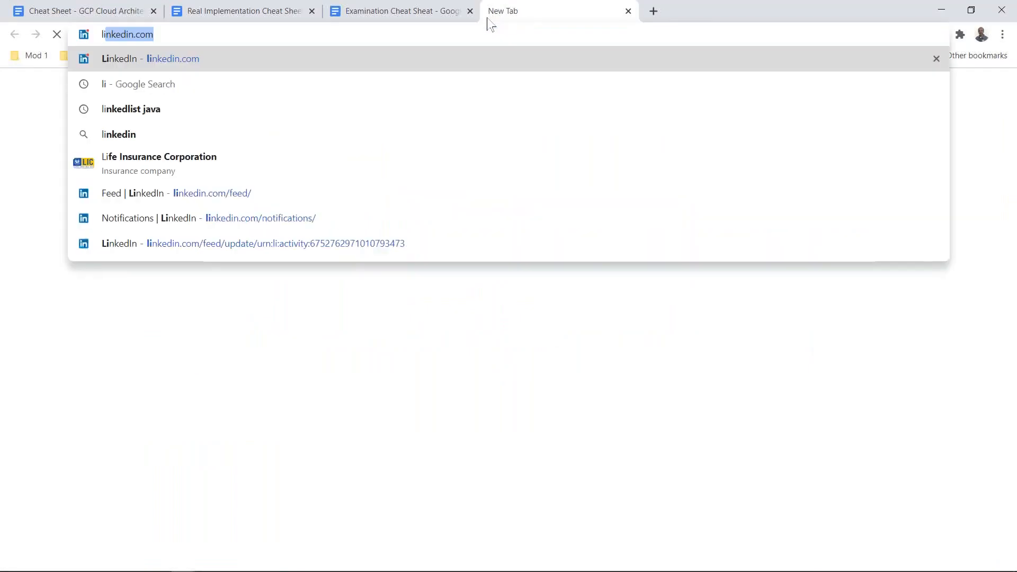
pyautogui.press('Return')
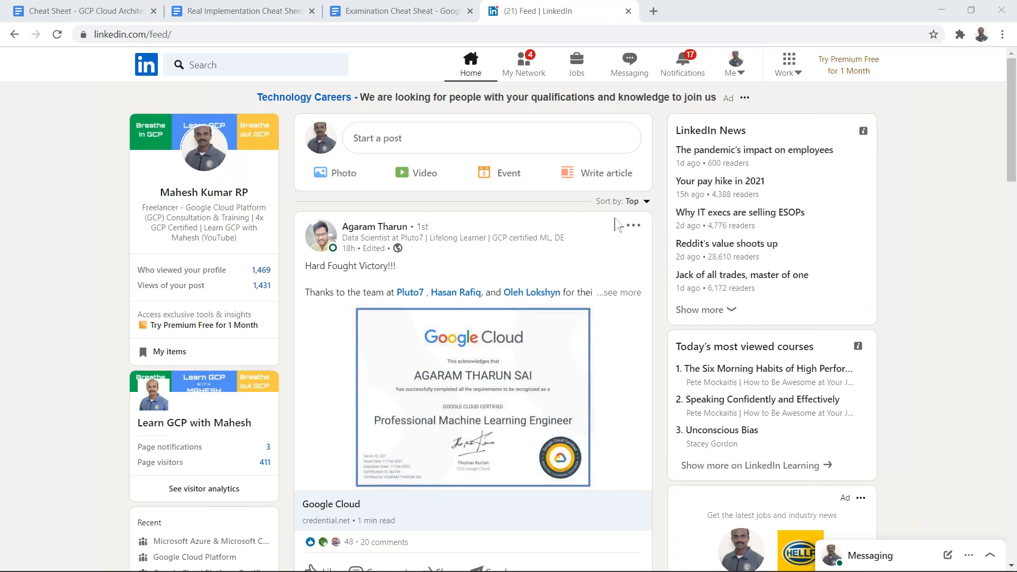
# - Search LinkedIn for the connection's first name, correcting the misspelling
pyautogui.click(281, 61)
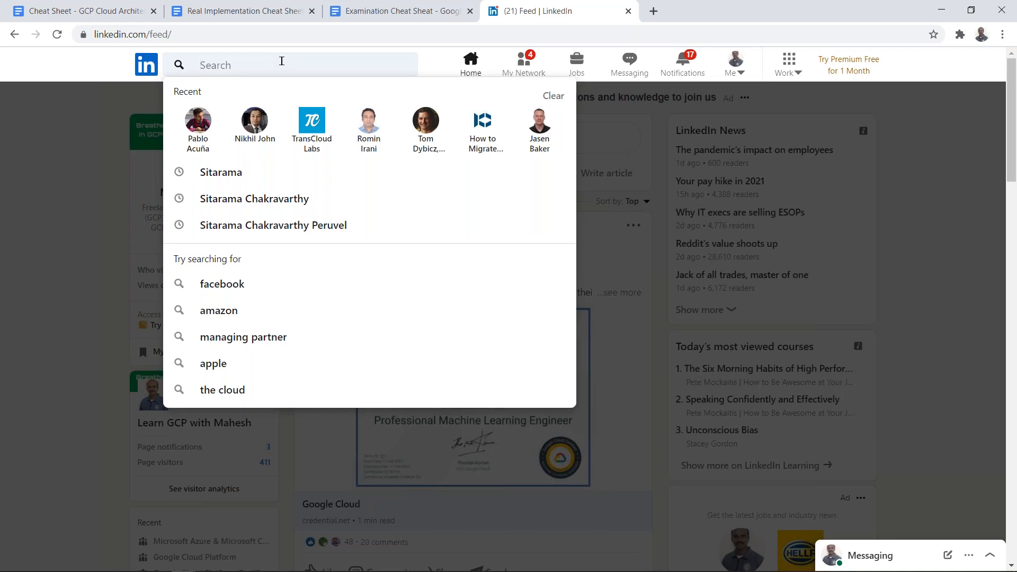
pyautogui.write('jaosn')
pyautogui.press('BackSpace')
pyautogui.press('BackSpace')
pyautogui.press('BackSpace')
pyautogui.write('s')
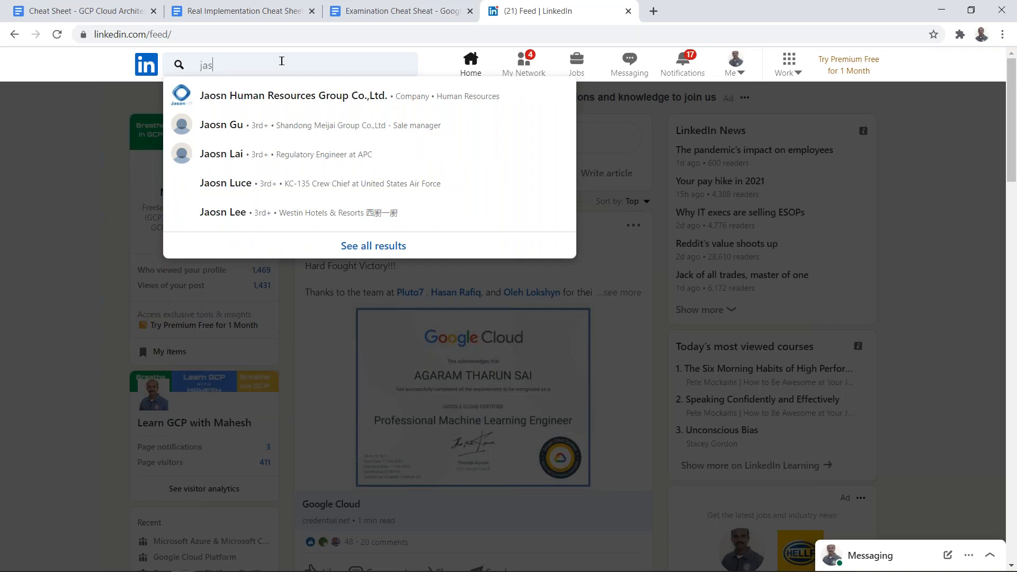
pyautogui.write('on')
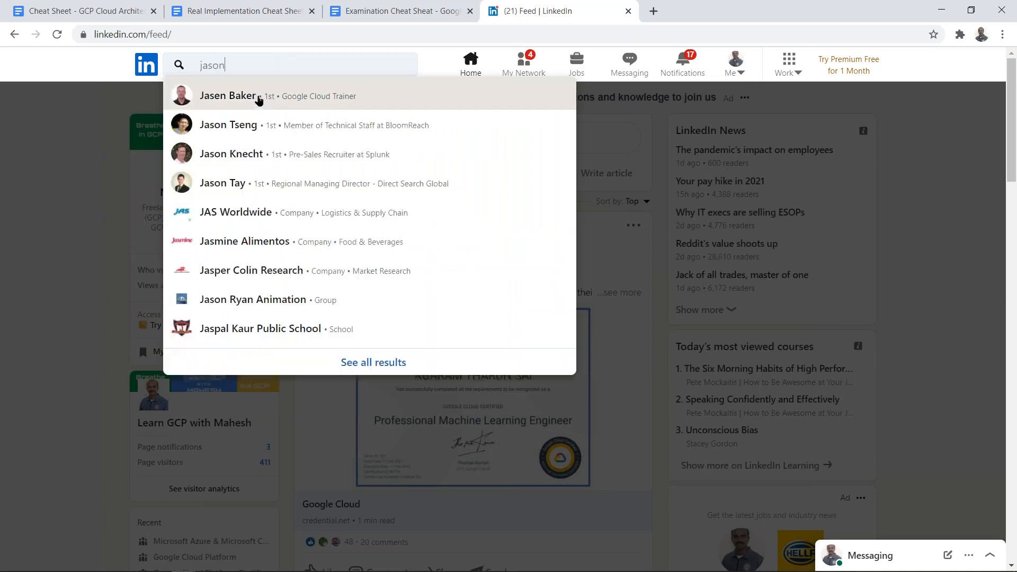
pyautogui.press('Escape')
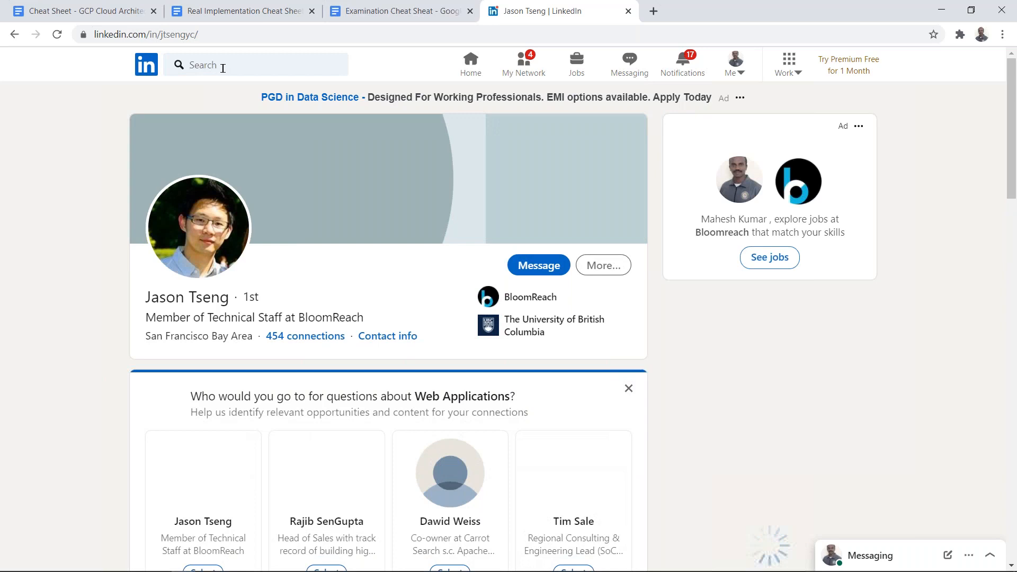
# - Search again by the connection's full name, fixing its spelling, then retype the first letters
pyautogui.click(223, 68)
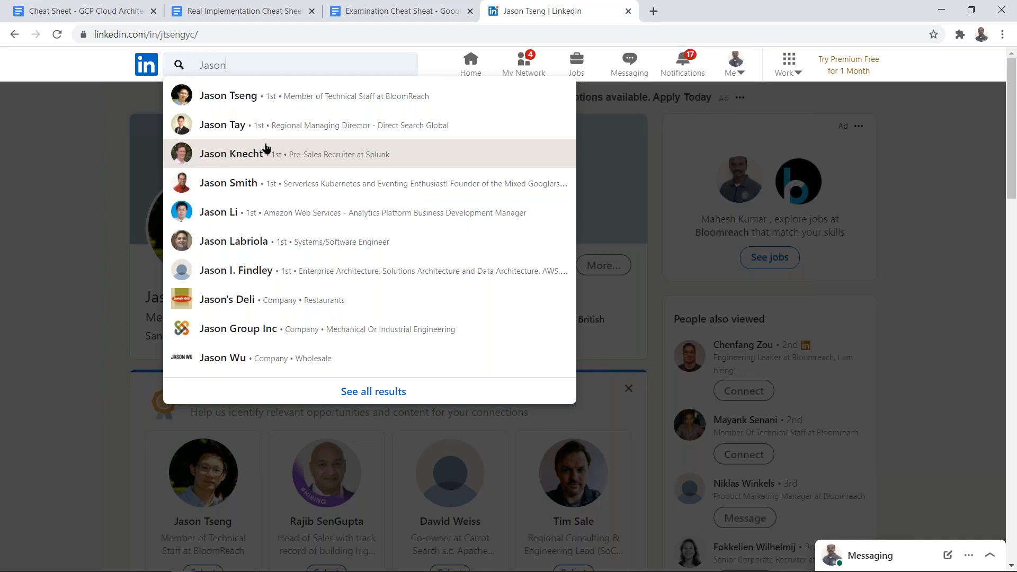
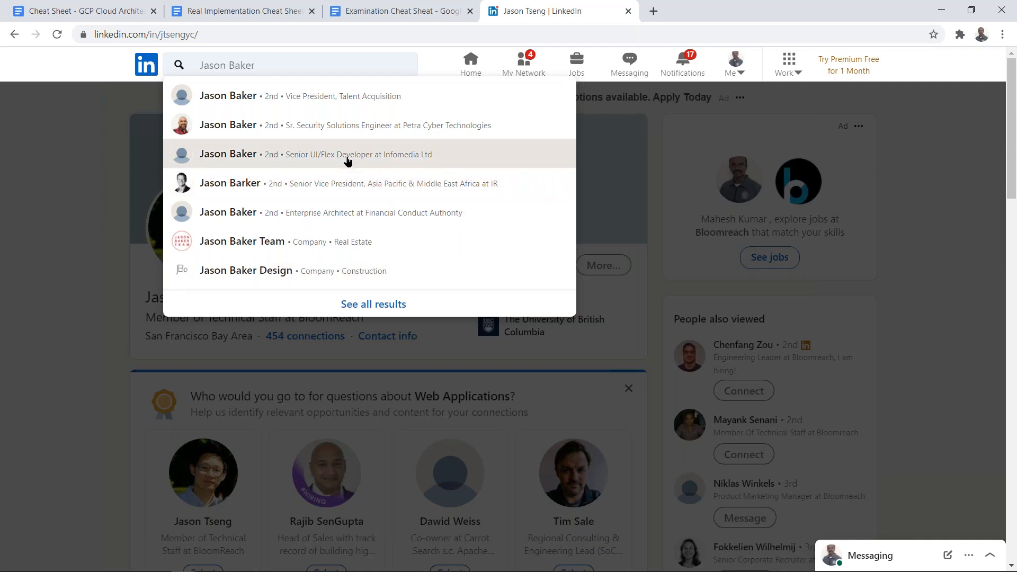
pyautogui.press('Left')
pyautogui.press('Left')
pyautogui.press('Left')
pyautogui.press('Right')
pyautogui.press('Delete')
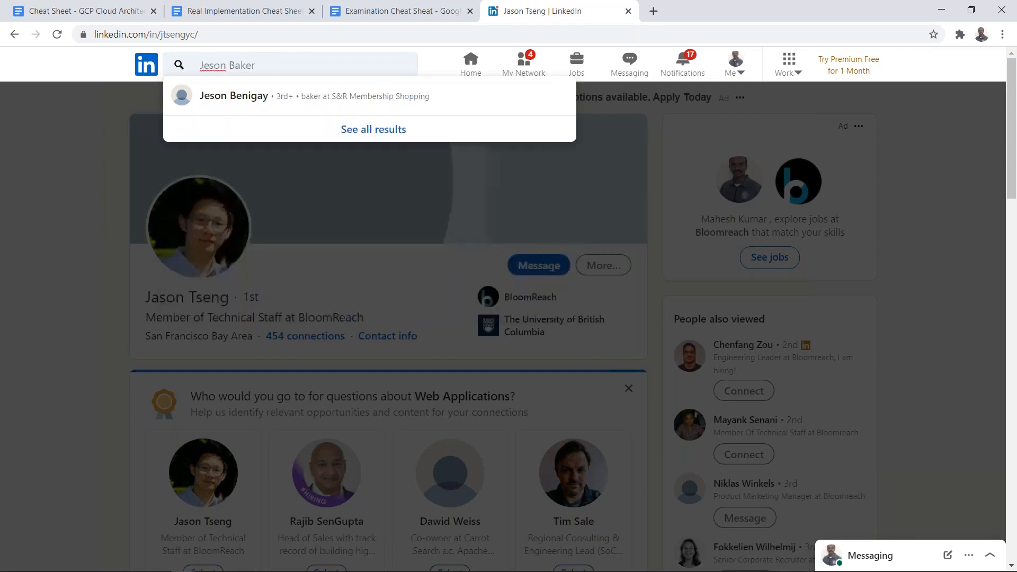
pyautogui.hotkey('ctrl', 'a')
pyautogui.press('BackSpace')
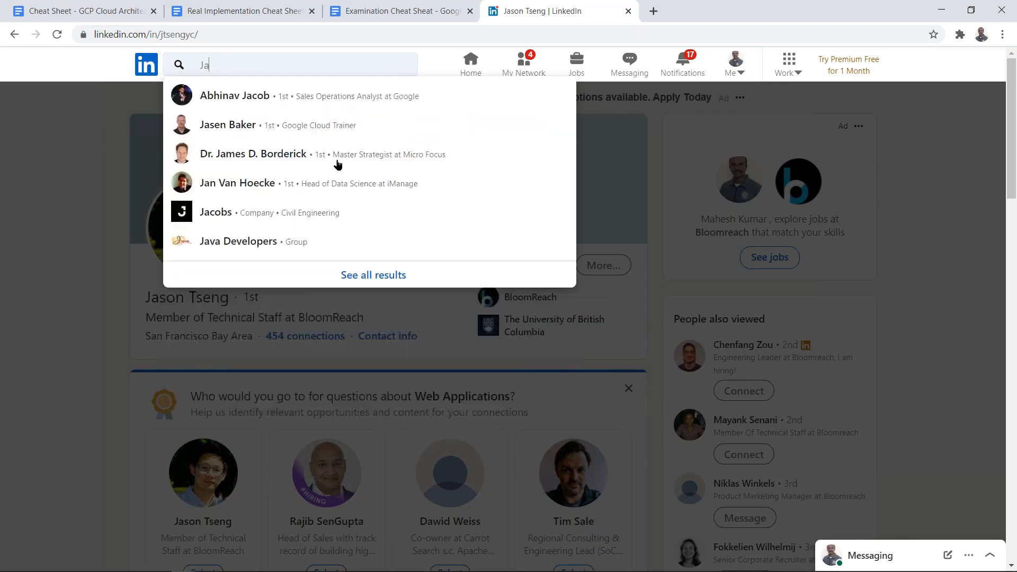
# - Open the Google Cloud Trainer's LinkedIn profile, then return to the Cloud Console window
pyautogui.click(267, 129)
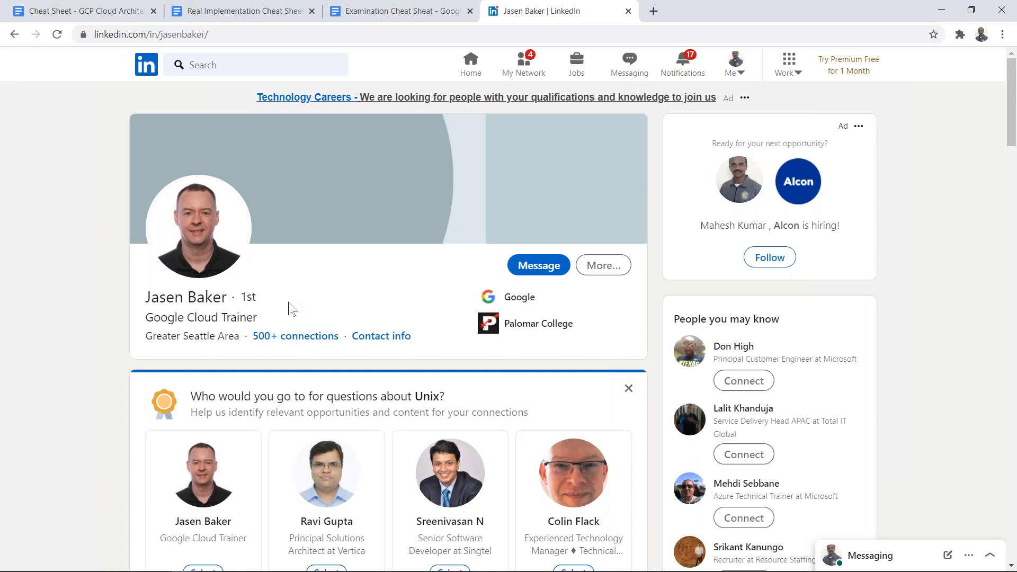
pyautogui.hotkey('alt', 'Tab')
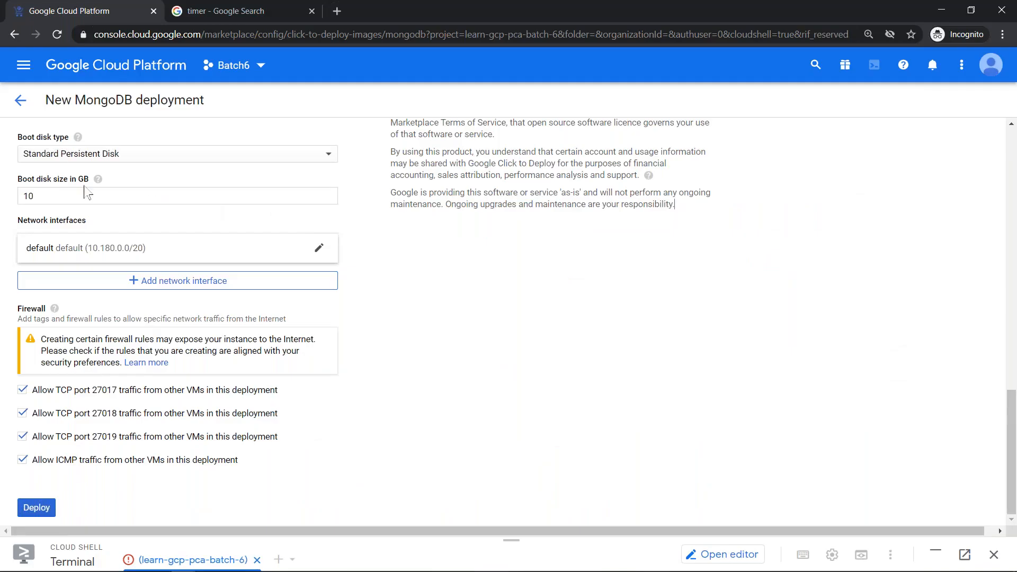
# - Return from the New MongoDB deployment form to the MongoDB Click to Deploy product page
pyautogui.click(20, 100)
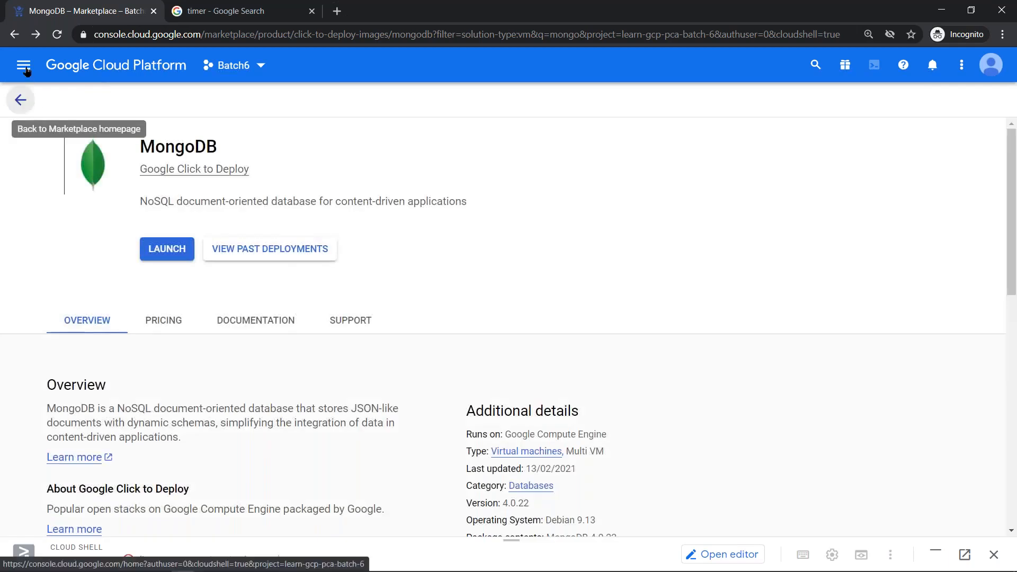
# - Search the Marketplace home for 'wordpress', listing 54 solutions
pyautogui.click(27, 71)
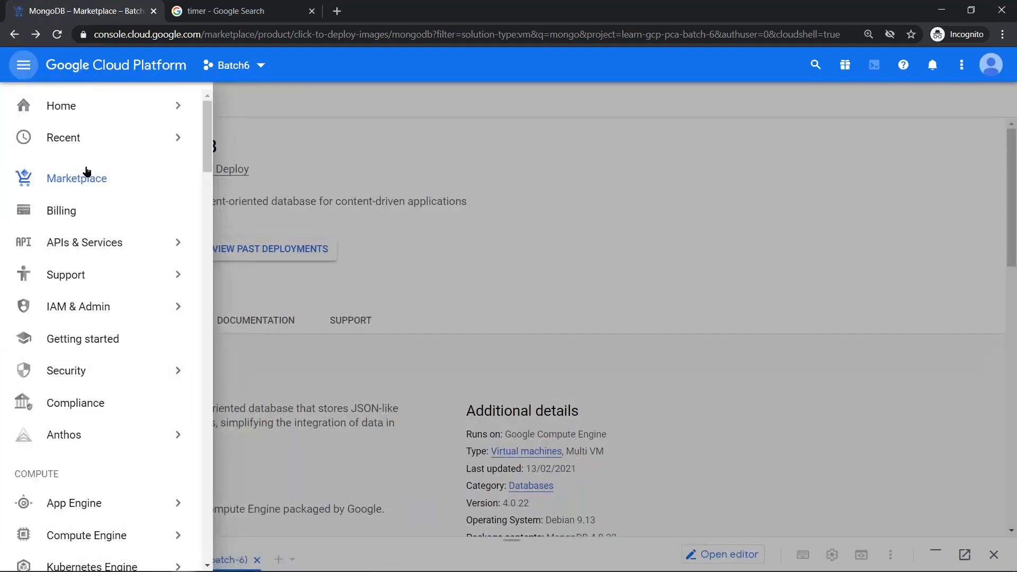
pyautogui.click(95, 181)
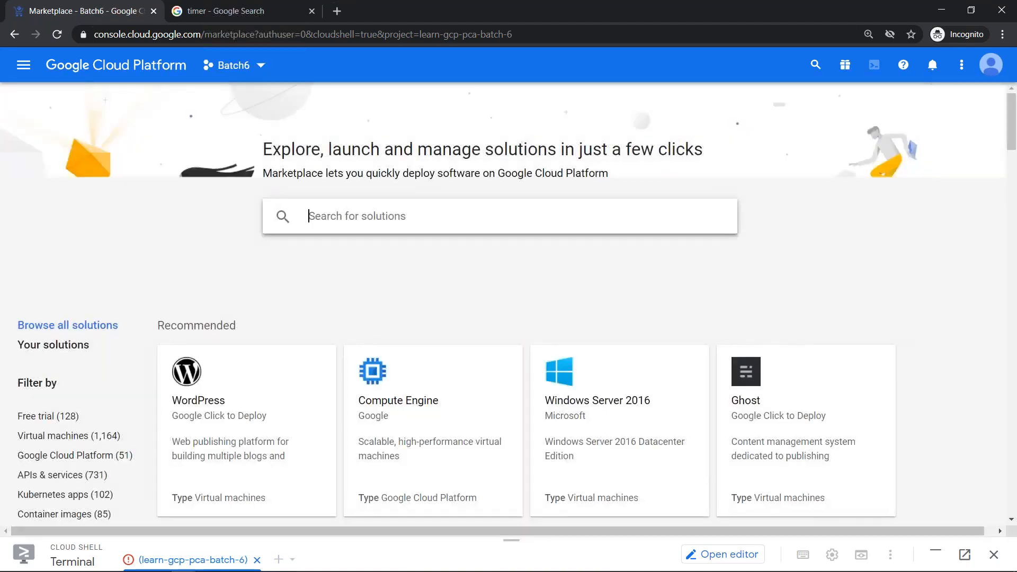
pyautogui.write('word')
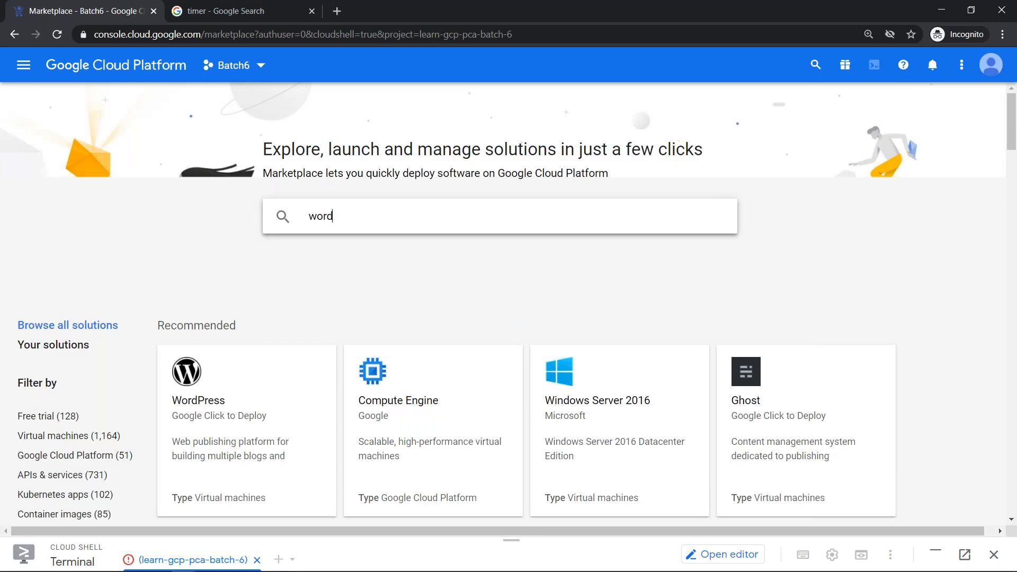
pyautogui.write('pr')
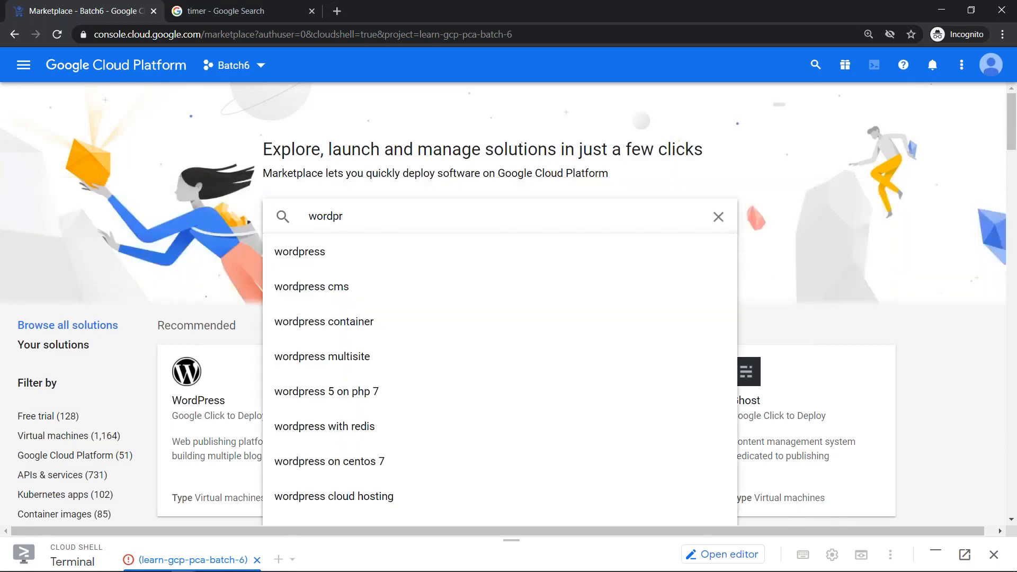
pyautogui.press('Down')
pyautogui.press('Return')
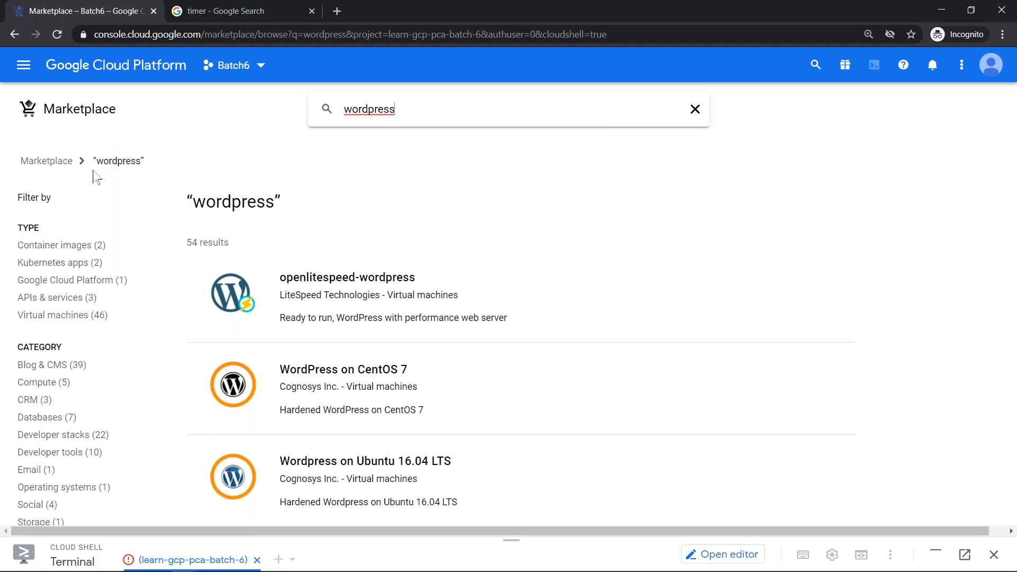
pyautogui.hotkey('alt', 'Tab')
pyautogui.hotkey('alt', 'Tab')
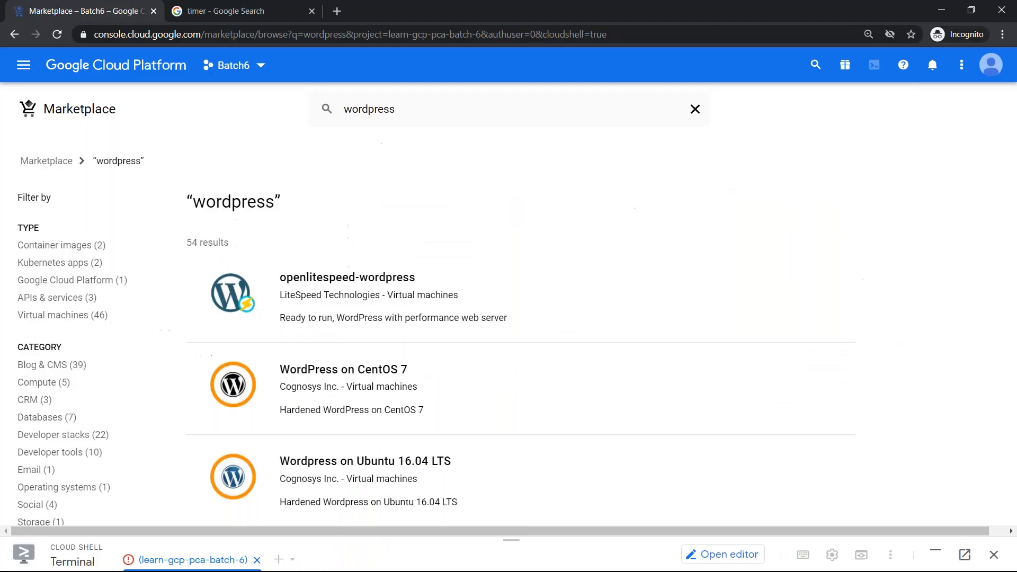
# - Replace the Marketplace query with 'IBM DB2', which returns no results
pyautogui.click(585, 106)
pyautogui.hotkey('ctrl', 'a')
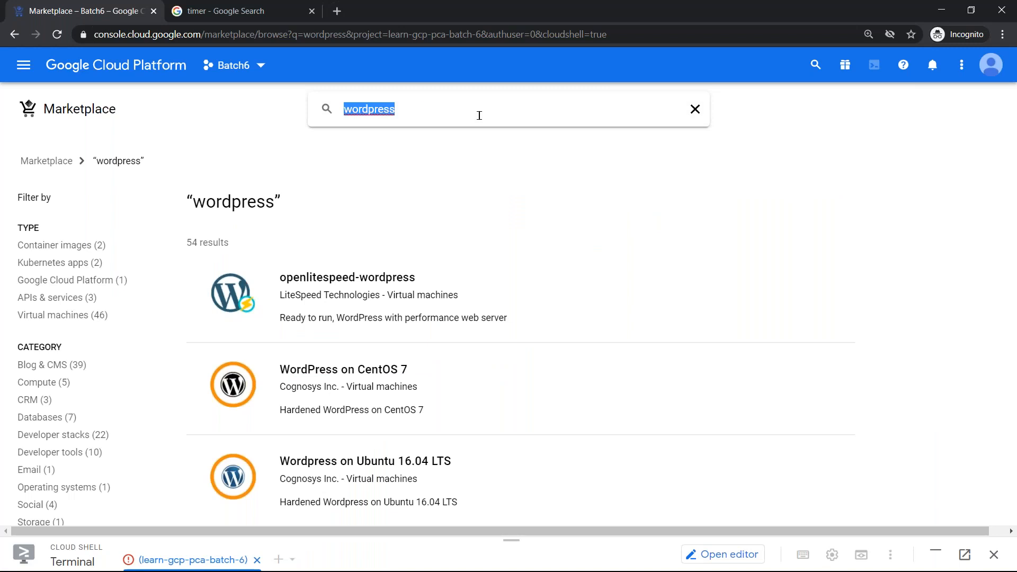
pyautogui.press('BackSpace')
pyautogui.write('IBM')
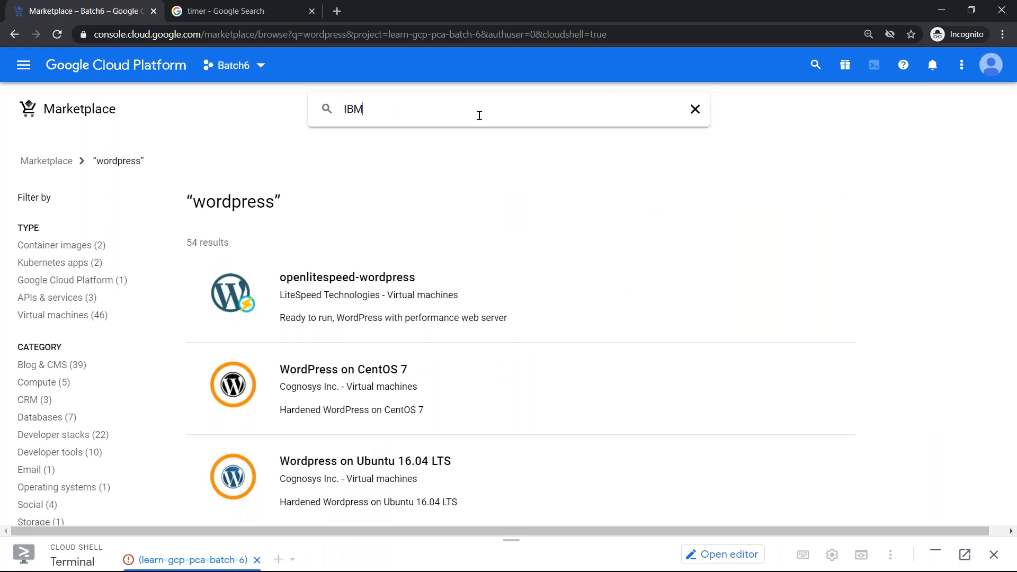
pyautogui.write(' DB2')
pyautogui.press('Return')
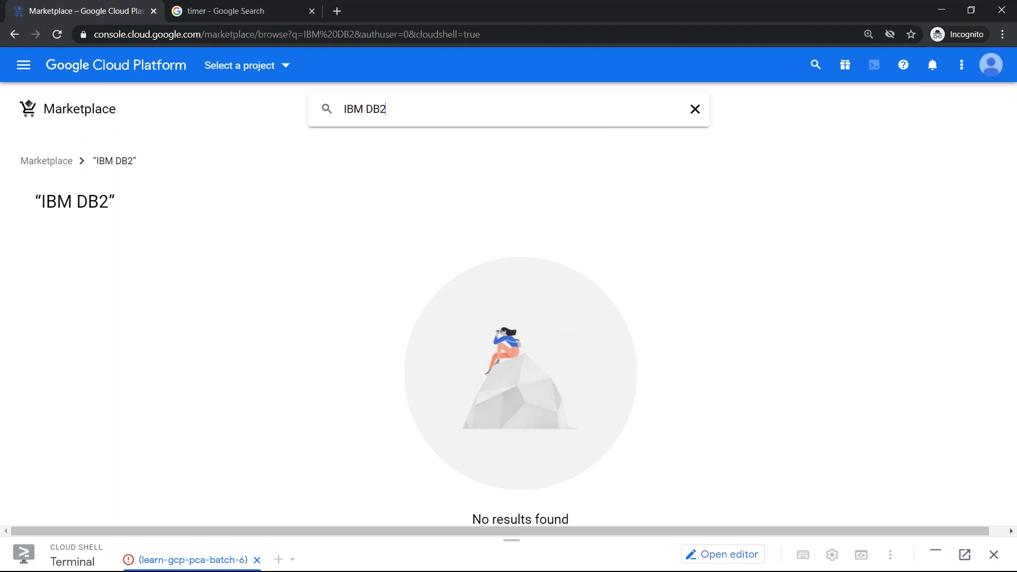
# - Search the Marketplace for 'LAMP' instead
pyautogui.hotkey('ctrl', 'a')
pyautogui.write('LAMP')
pyautogui.press('Return')
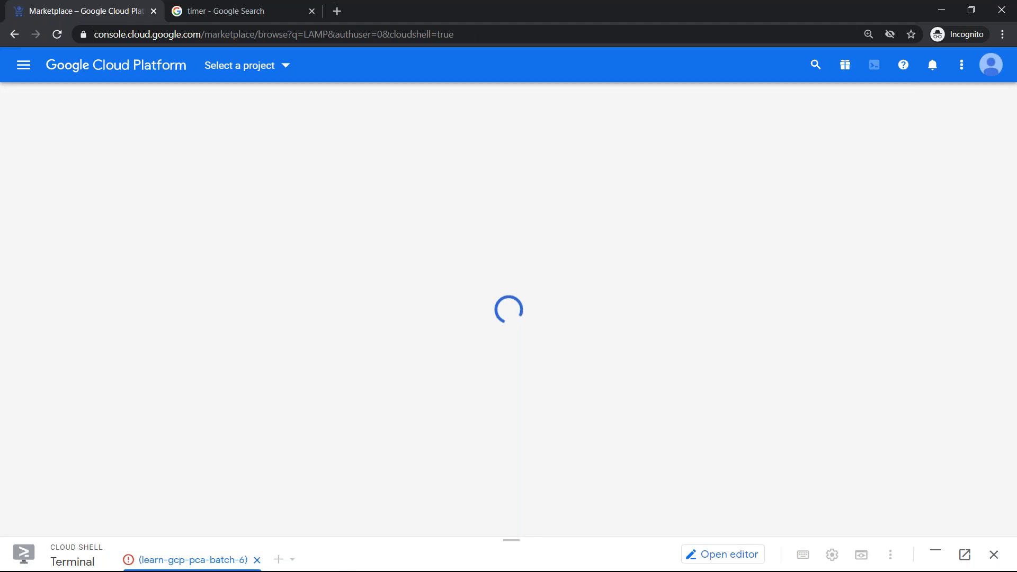
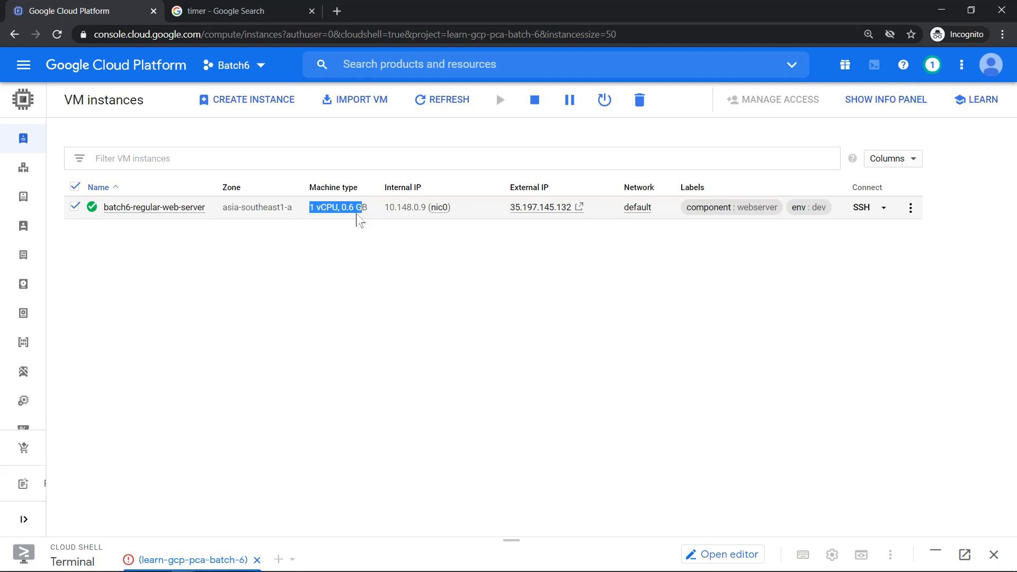
# - Glance at the slides, then open the batch6-regular-web-server instance details page
pyautogui.hotkey('alt', 'Tab')
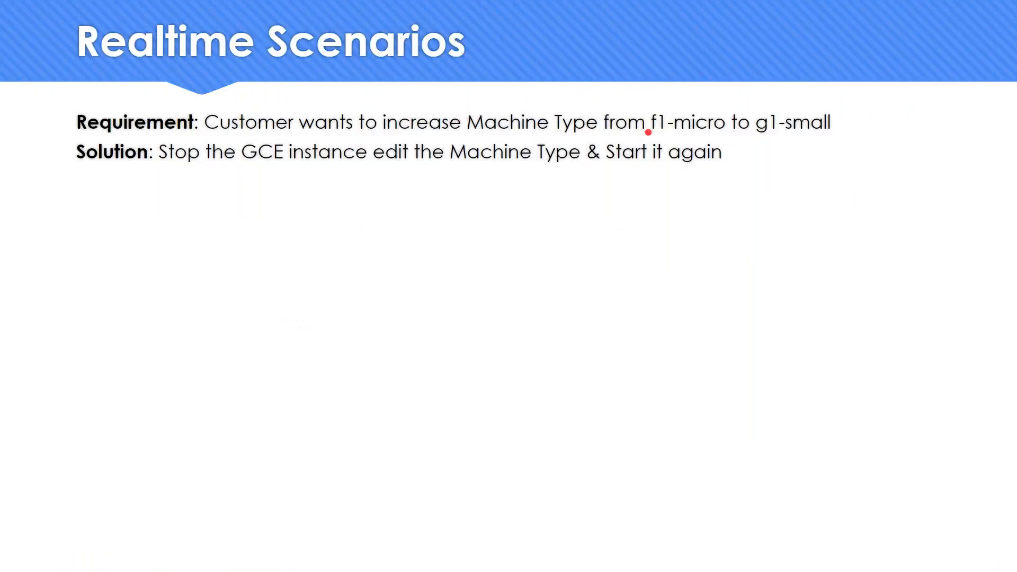
pyautogui.hotkey('alt', 'Tab')
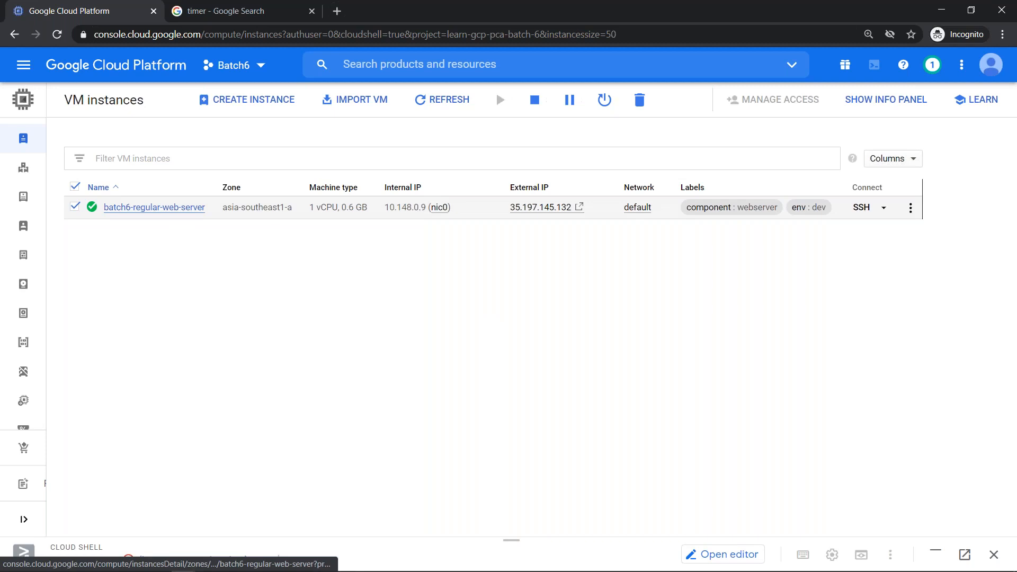
pyautogui.click(154, 207)
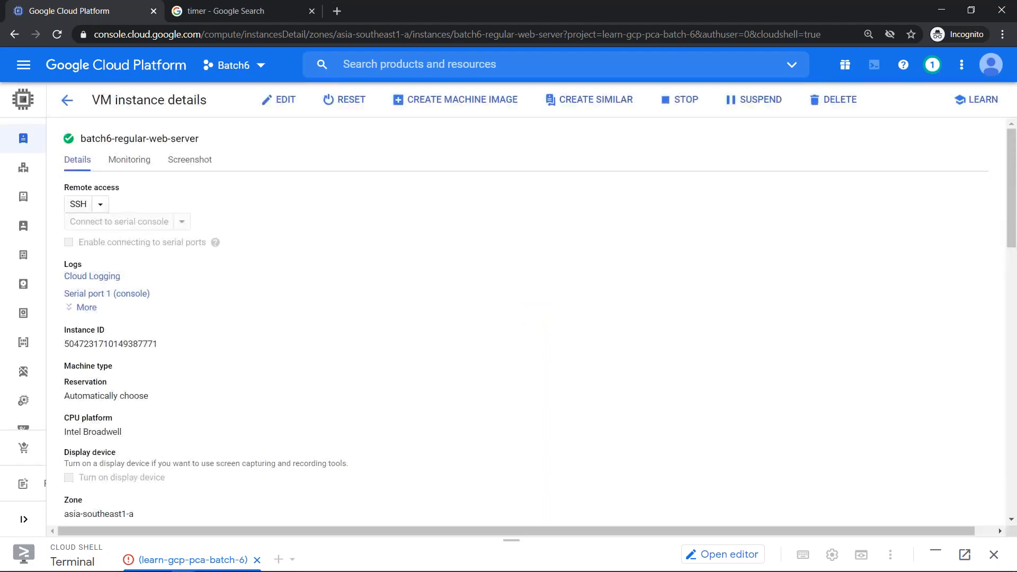
# - Make batch6-regular-web-server editable and point out its f1-micro machine type, which needs the instance stopped
pyautogui.click(273, 101)
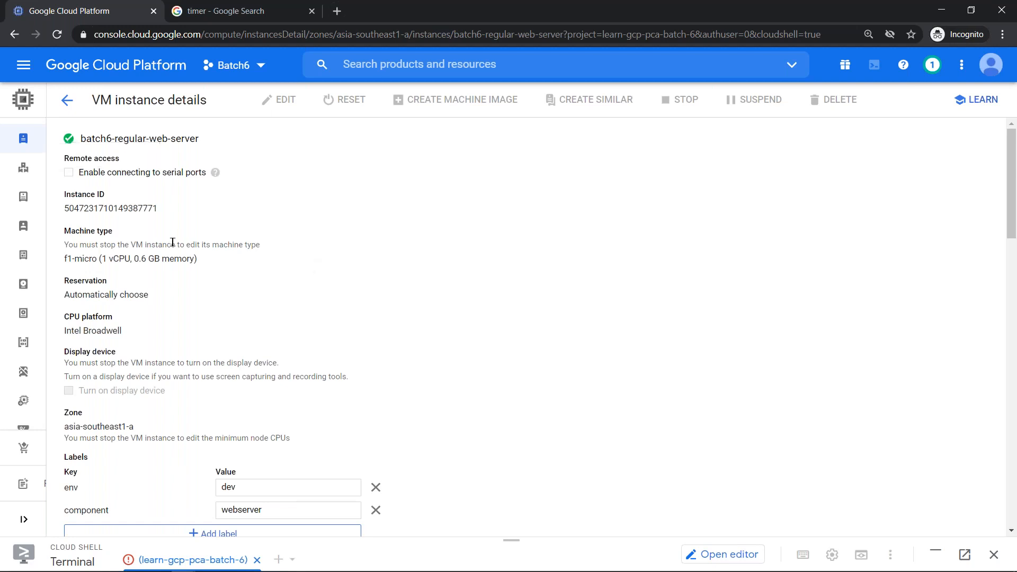
pyautogui.moveTo(67, 259); pyautogui.dragTo(200, 264)
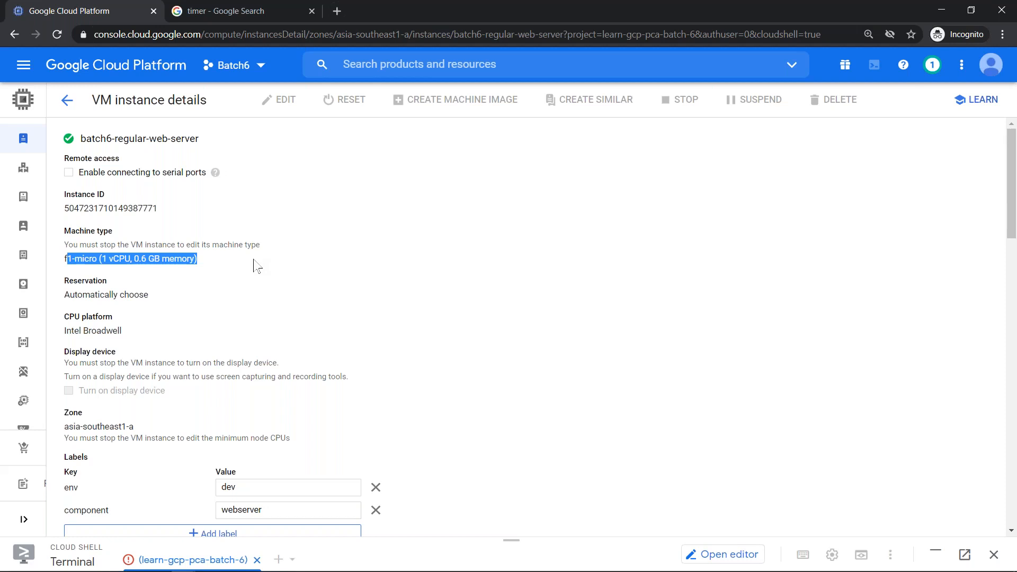
pyautogui.hotkey('alt', 'Tab')
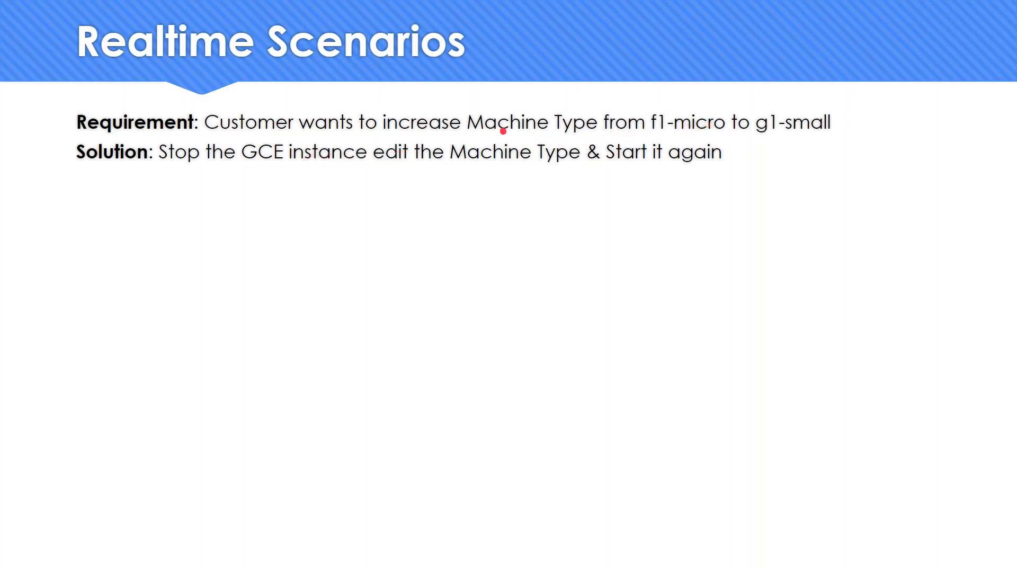
pyautogui.hotkey('alt', 'Tab')
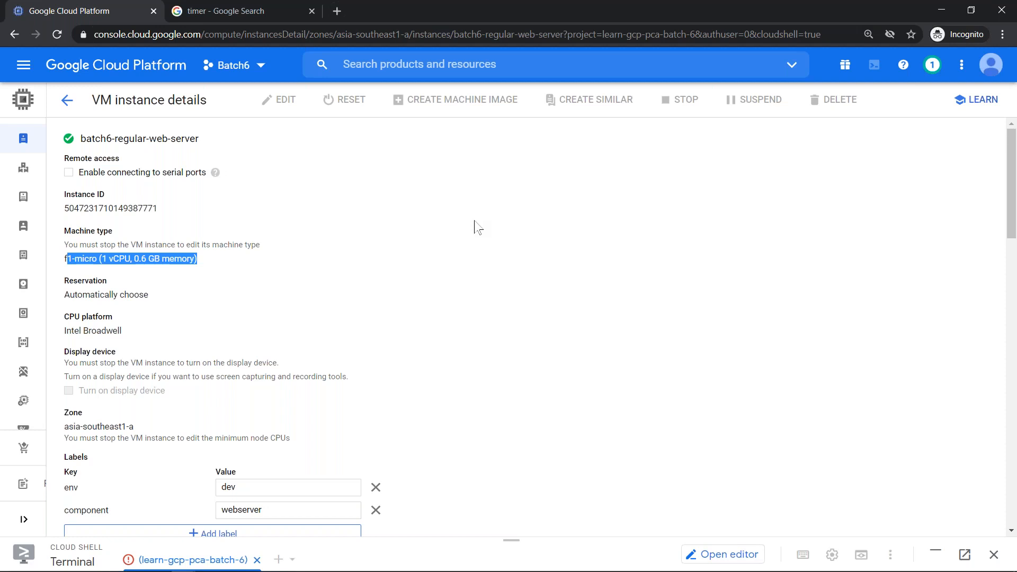
pyautogui.click(745, 15)
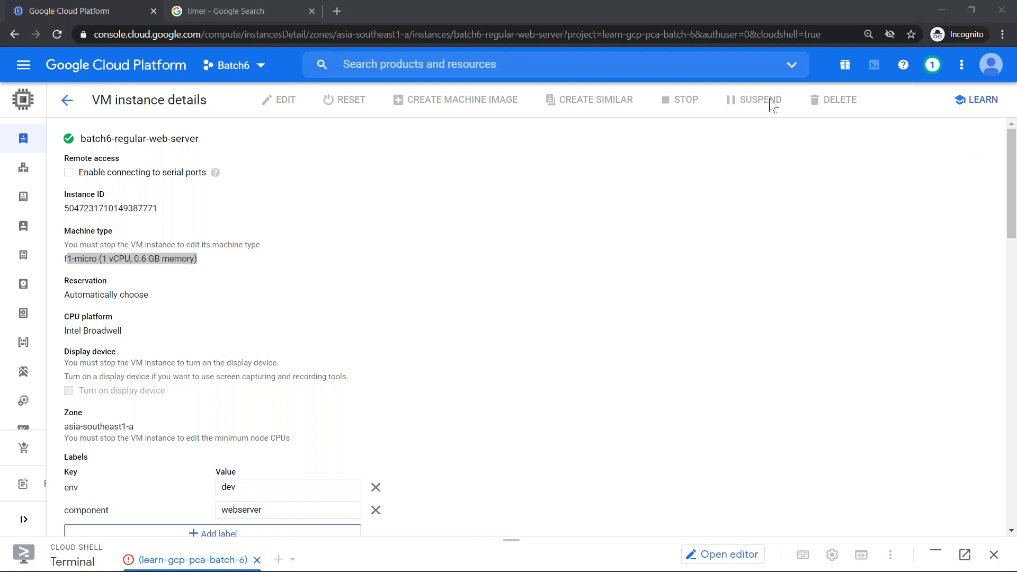
pyautogui.click(508, 309)
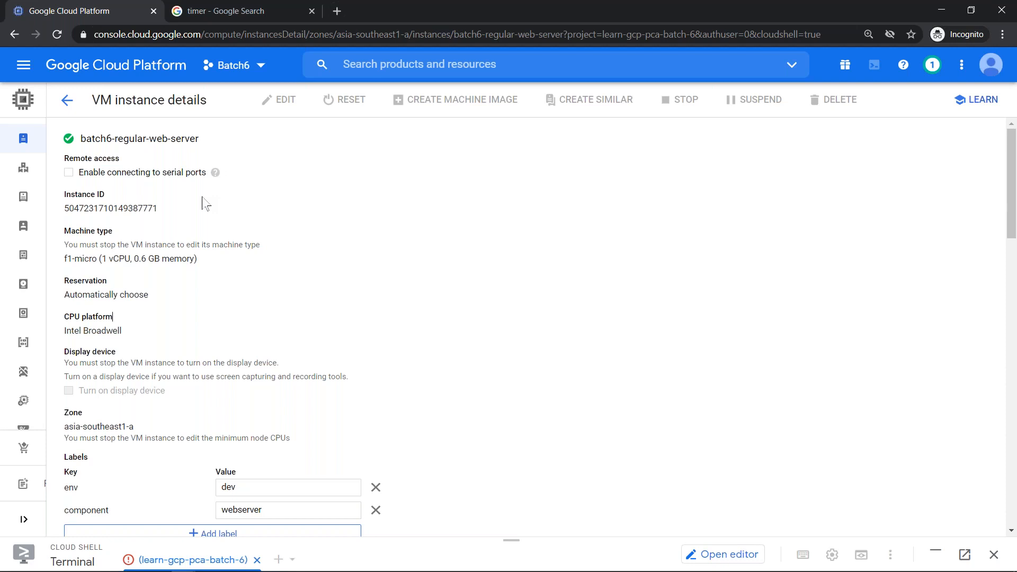
pyautogui.click(742, 15)
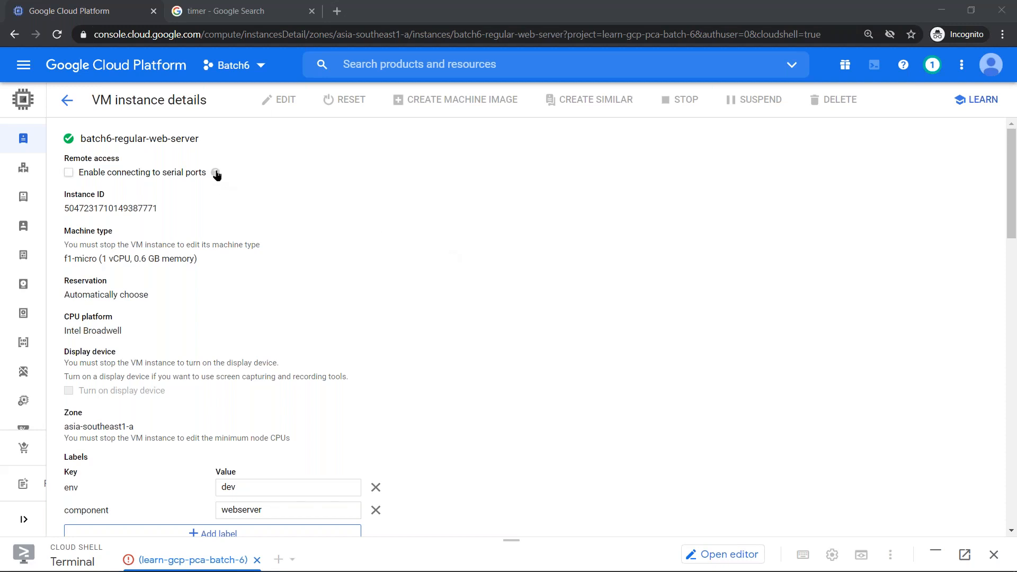
pyautogui.moveTo(216, 174)
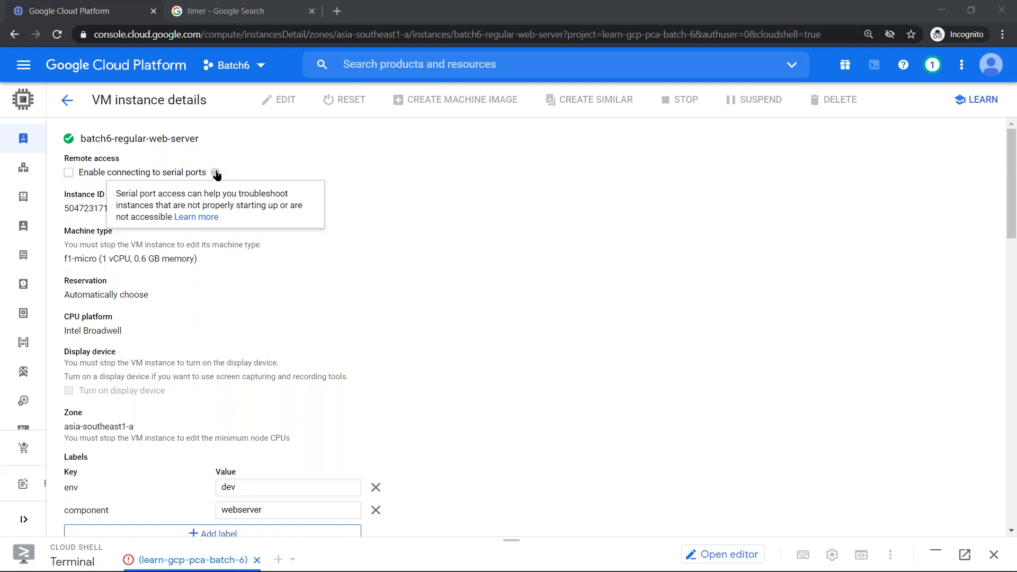
# - Toggle serial port connections on and off, review machine type and zone, then add an empty label row
pyautogui.click(68, 172)
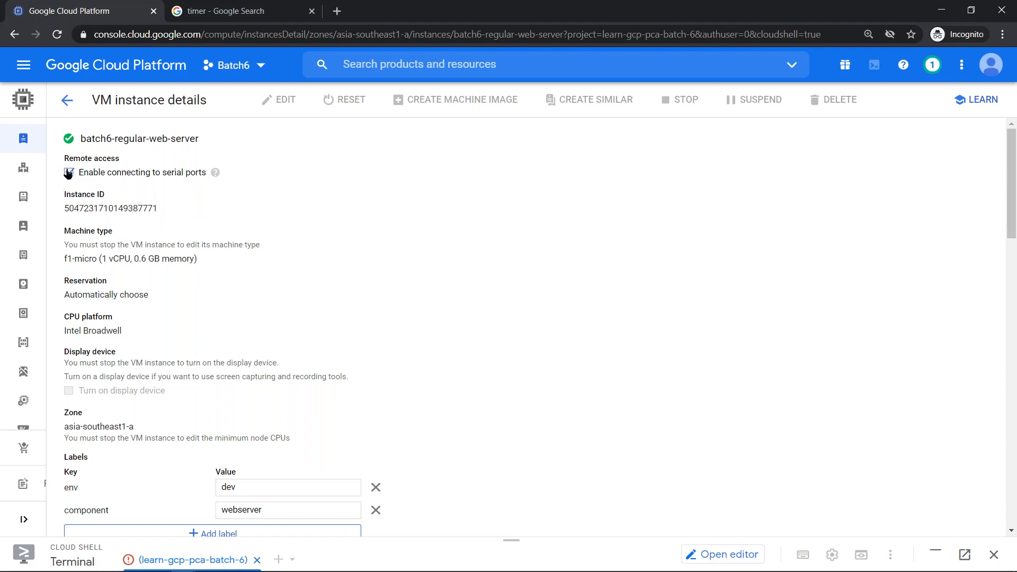
pyautogui.click(101, 173)
pyautogui.moveTo(65, 258); pyautogui.dragTo(257, 258)
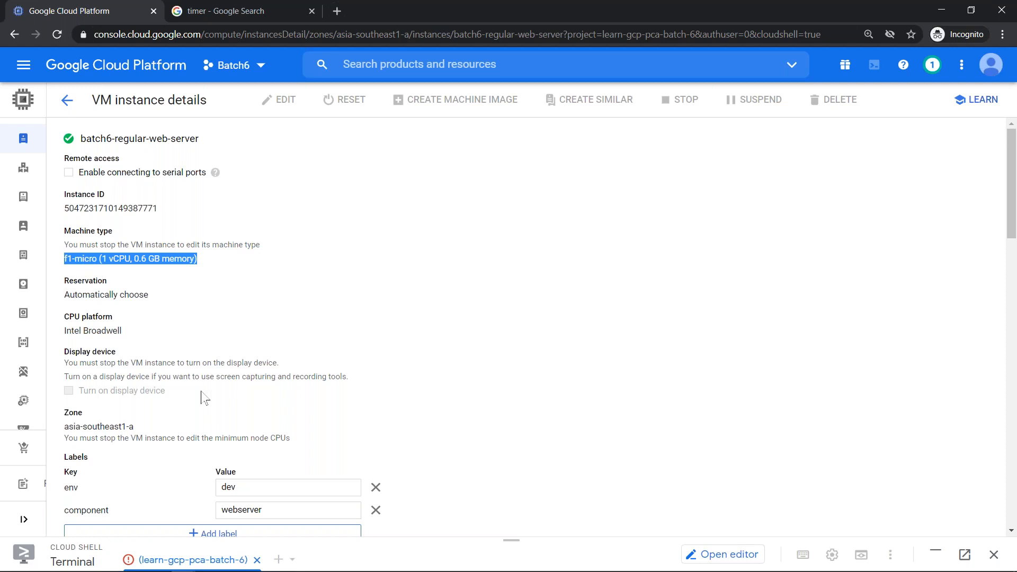
pyautogui.scroll(-3, 204, 397)
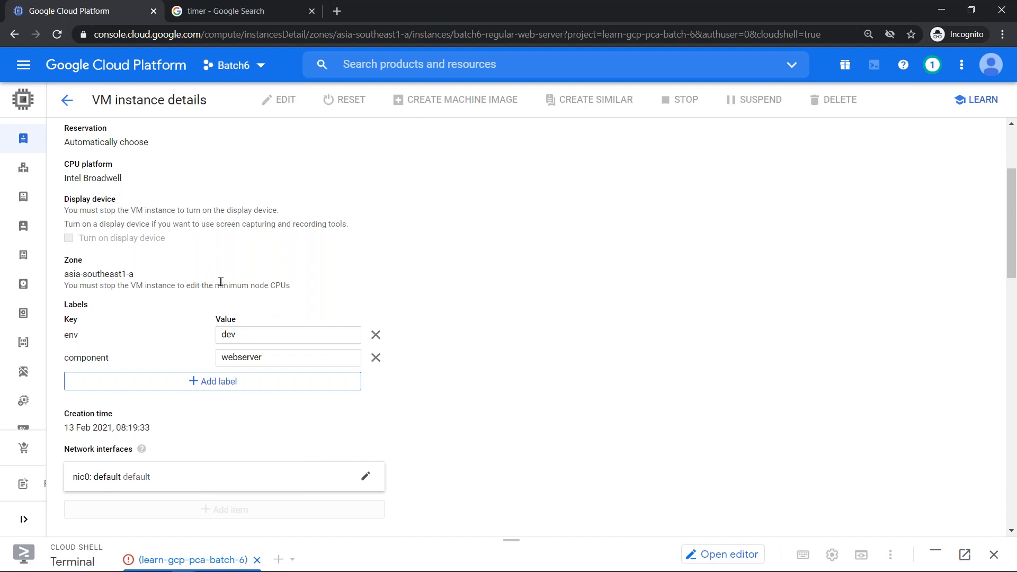
pyautogui.moveTo(290, 286); pyautogui.dragTo(58, 277)
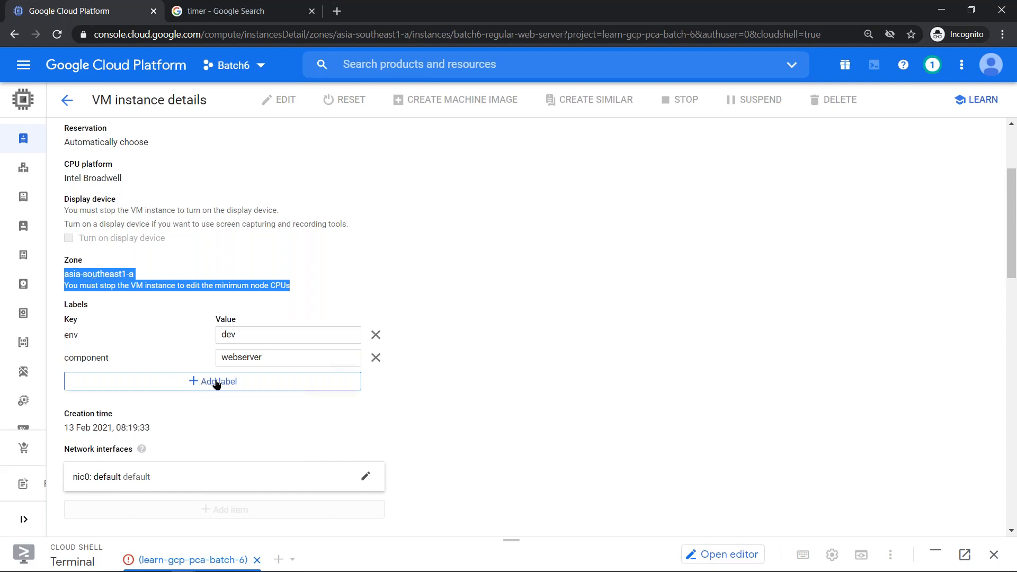
pyautogui.click(125, 378)
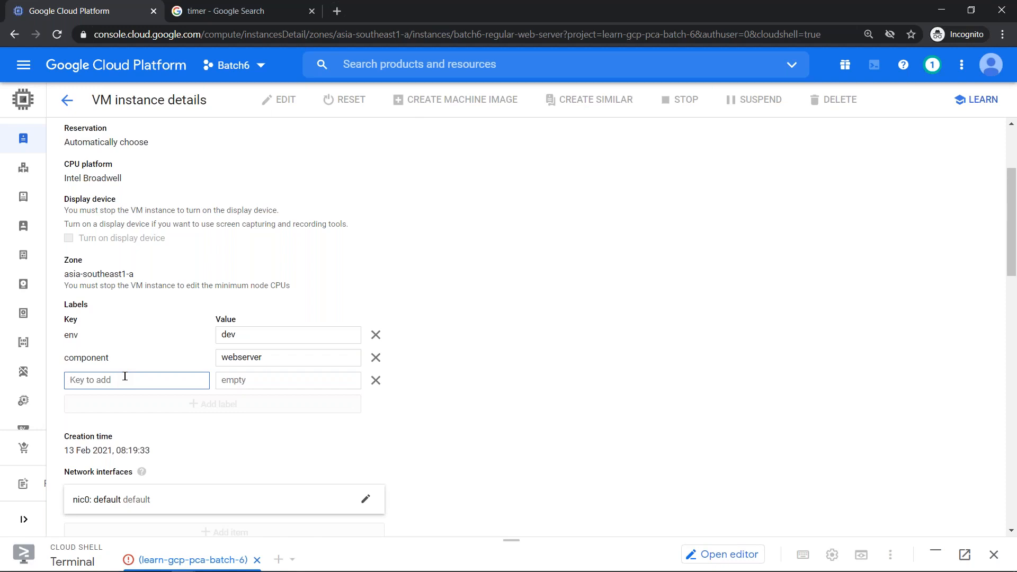
# - Add the label owner: batch6-team to the instance
pyautogui.write('onwer')
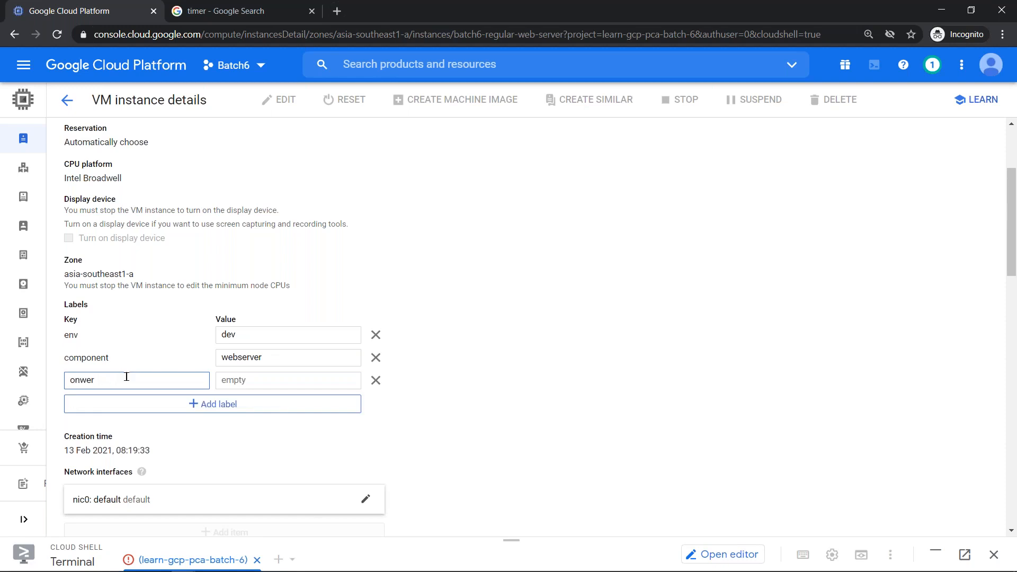
pyautogui.press('BackSpace')
pyautogui.press('BackSpace')
pyautogui.press('BackSpace')
pyautogui.write('wner')
pyautogui.press('Tab')
pyautogui.write('batch')
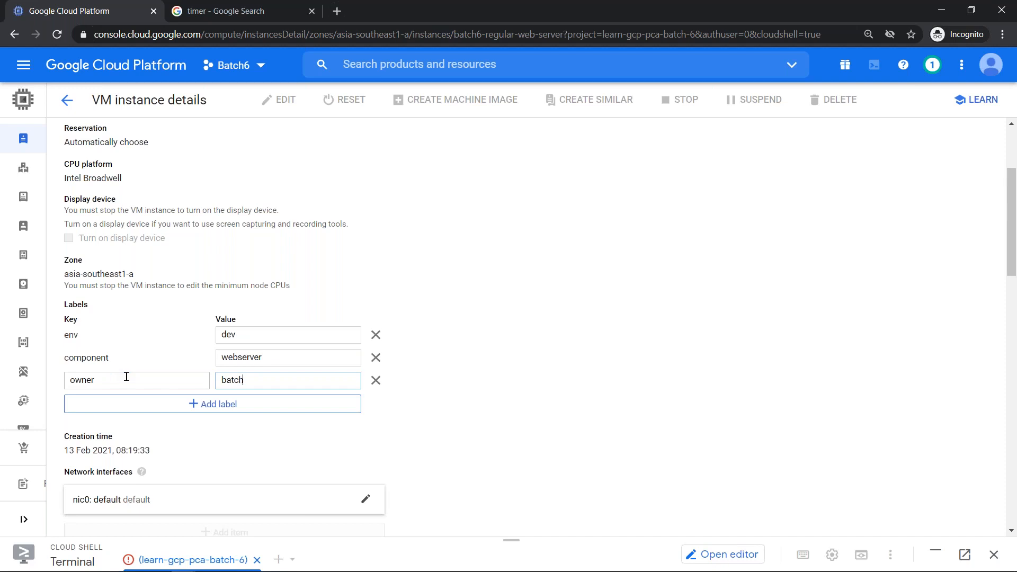
pyautogui.write('6-team')
pyautogui.click(443, 382)
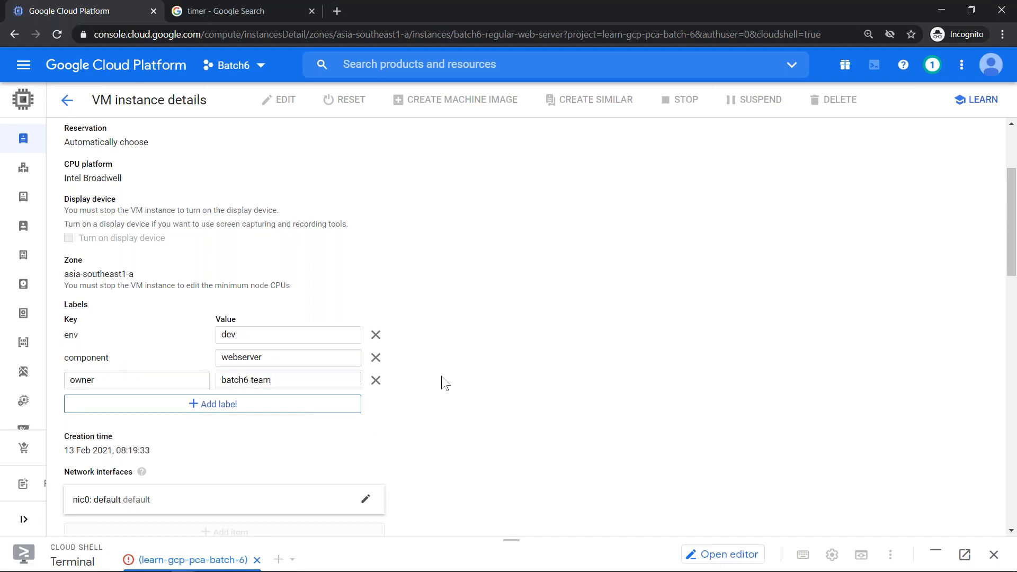
pyautogui.scroll(-3, 443, 383)
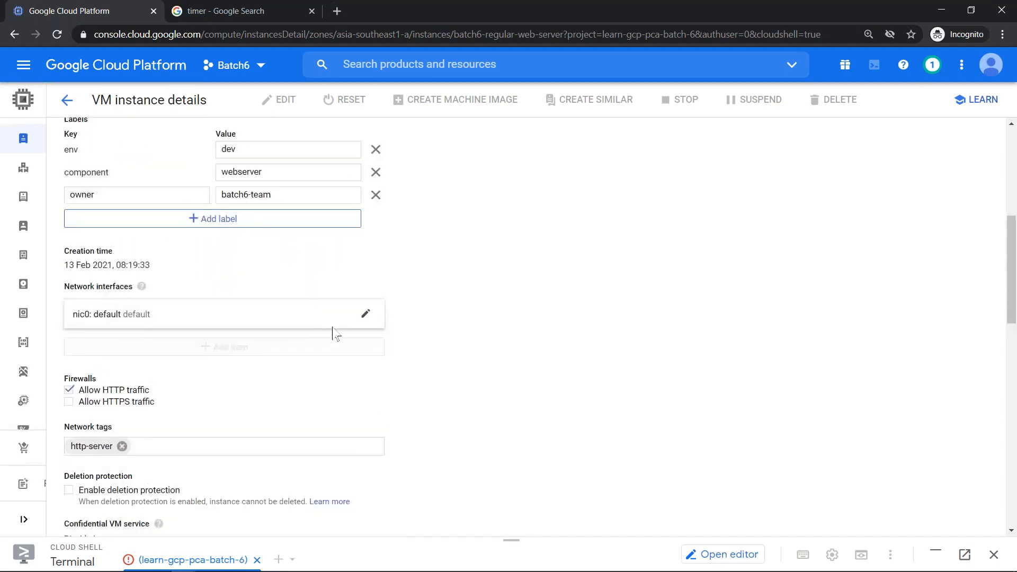
pyautogui.click(313, 324)
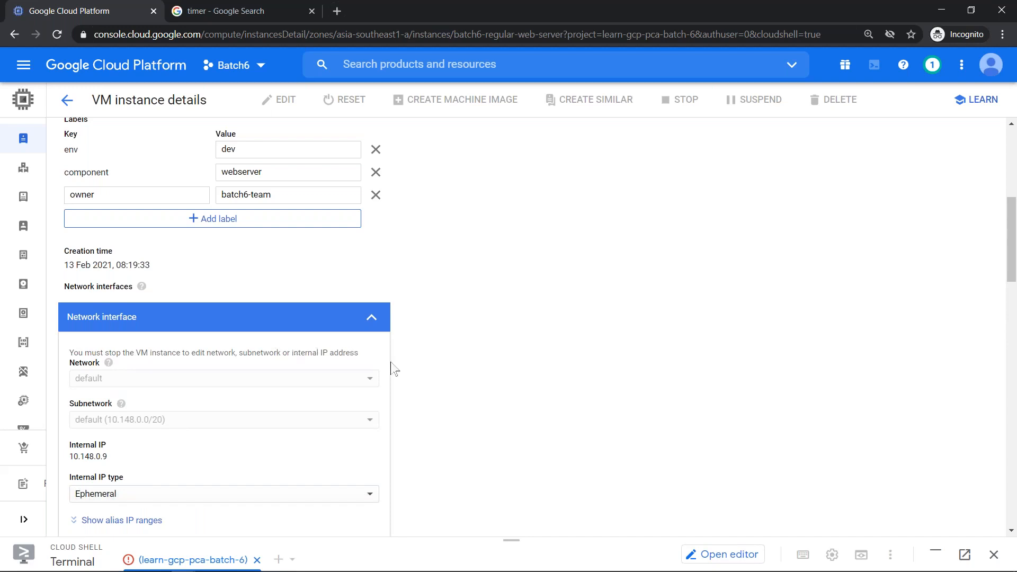
pyautogui.click(372, 318)
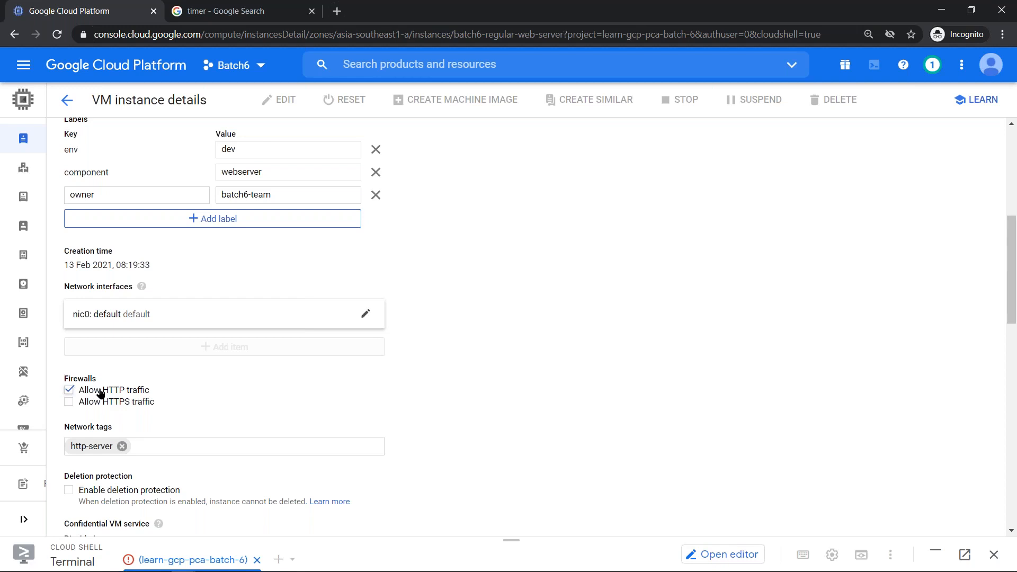
pyautogui.click(100, 391)
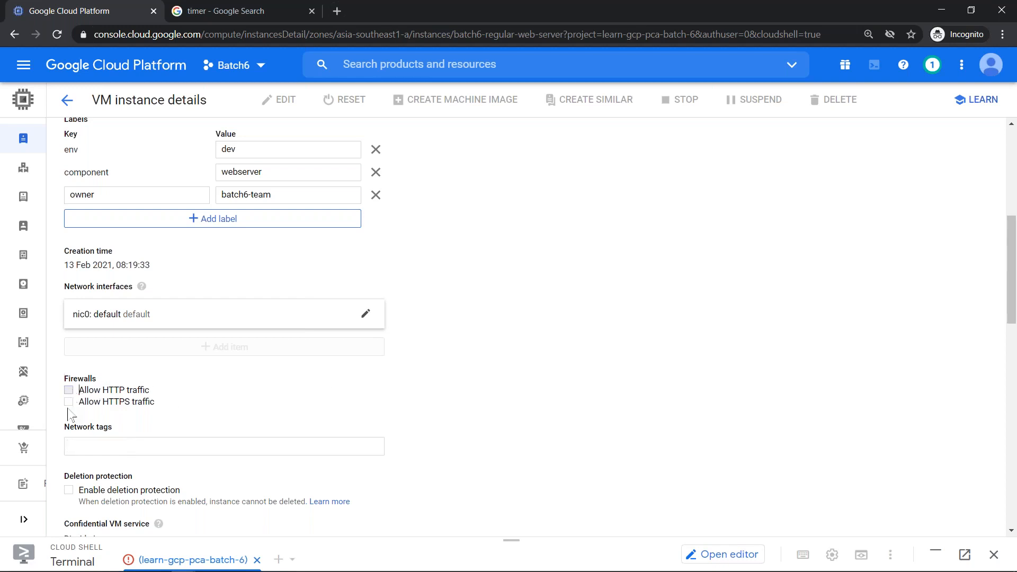
pyautogui.click(70, 391)
pyautogui.click(70, 402)
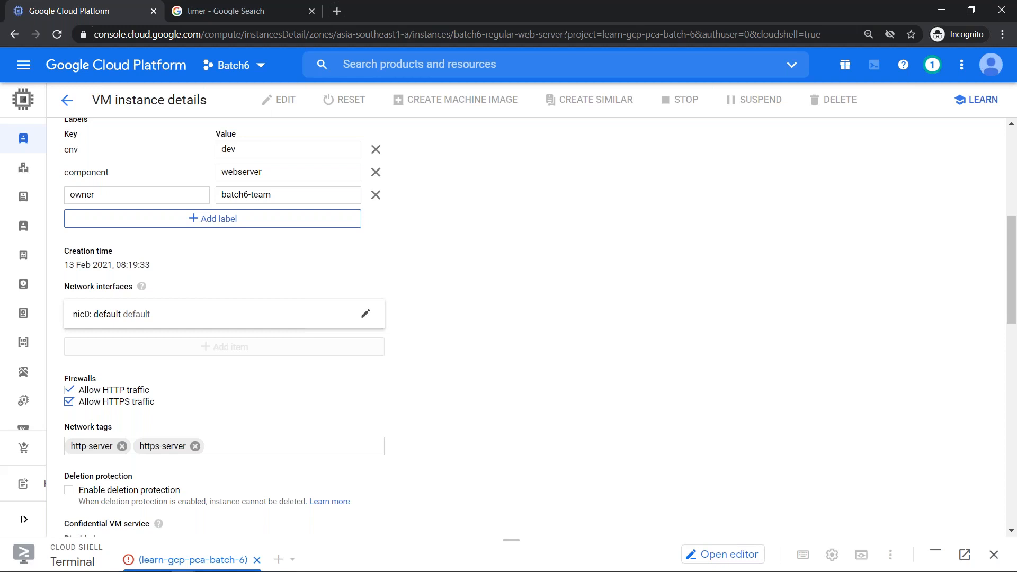
pyautogui.click(69, 401)
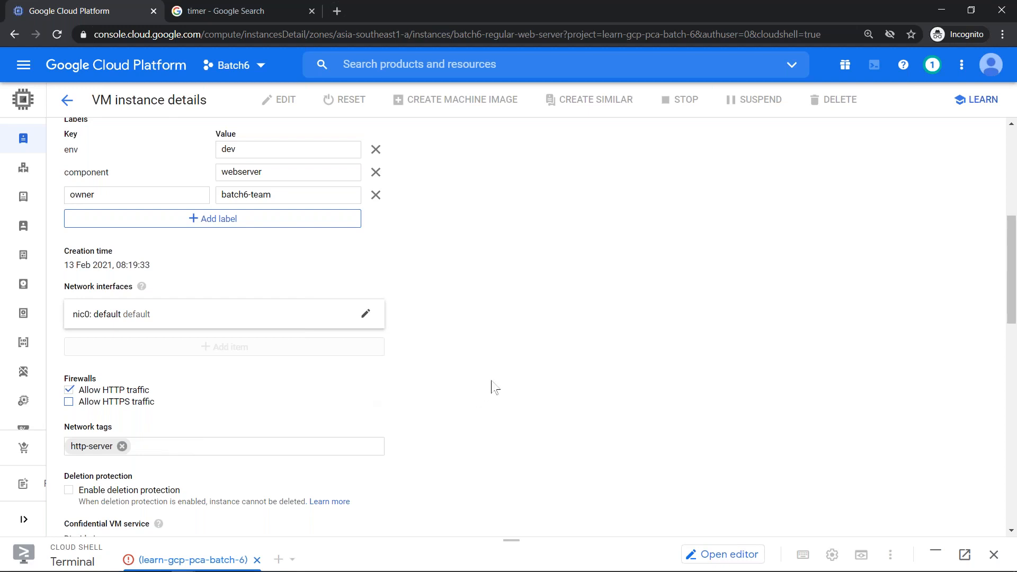
pyautogui.scroll(-3, 492, 387)
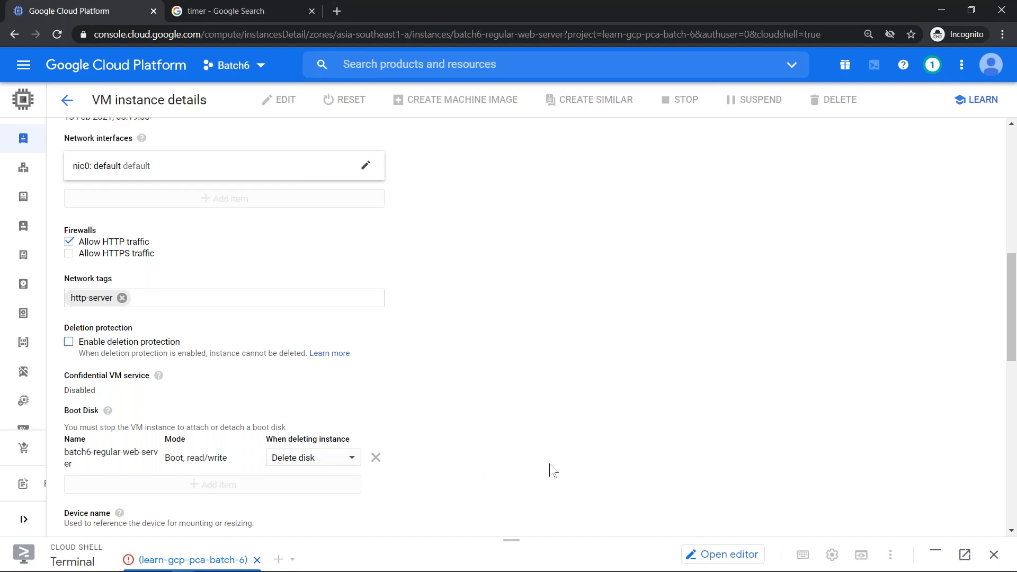
pyautogui.click(347, 458)
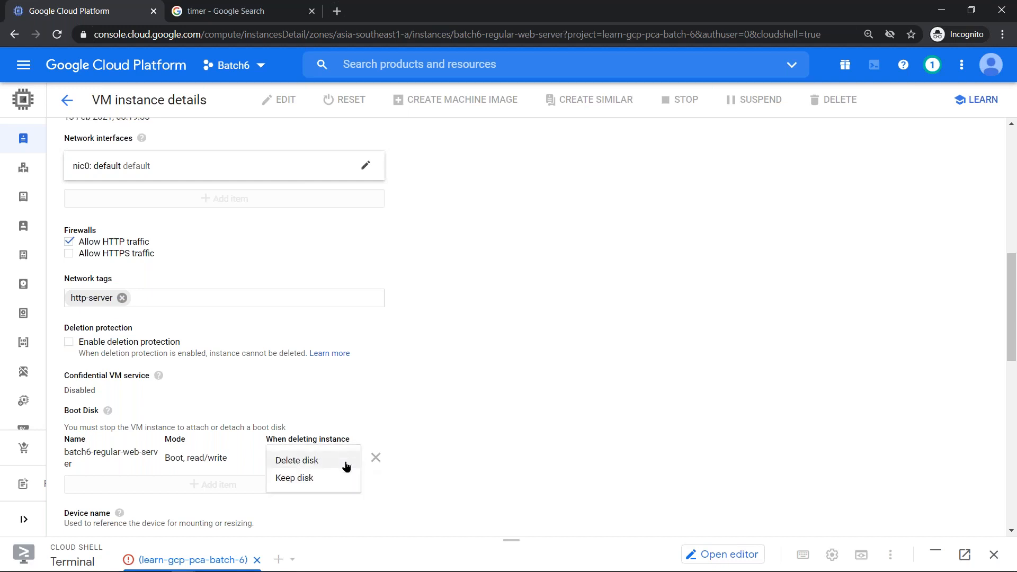
pyautogui.click(332, 479)
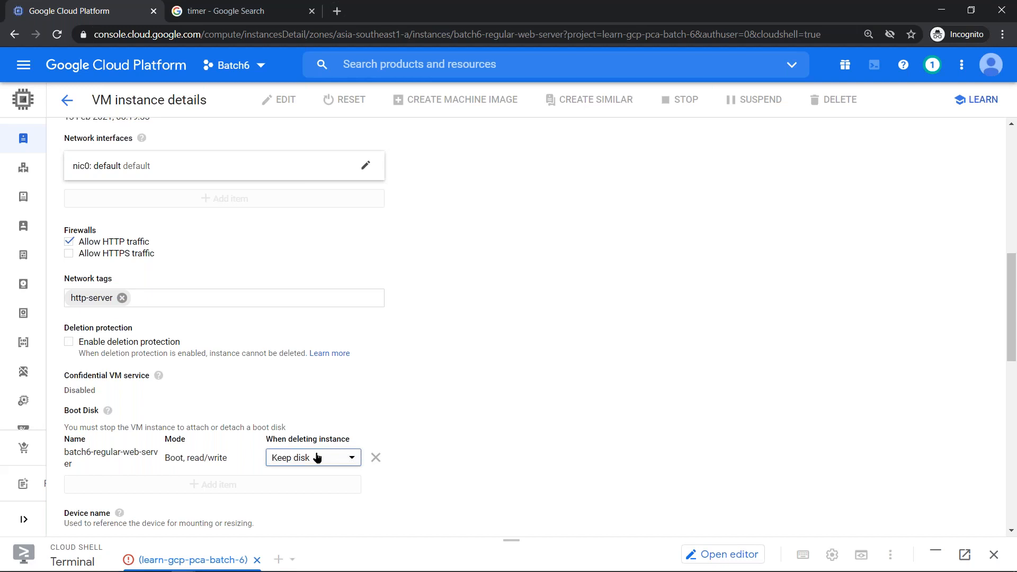
pyautogui.click(316, 457)
pyautogui.click(311, 443)
pyautogui.scroll(-4, 456, 417)
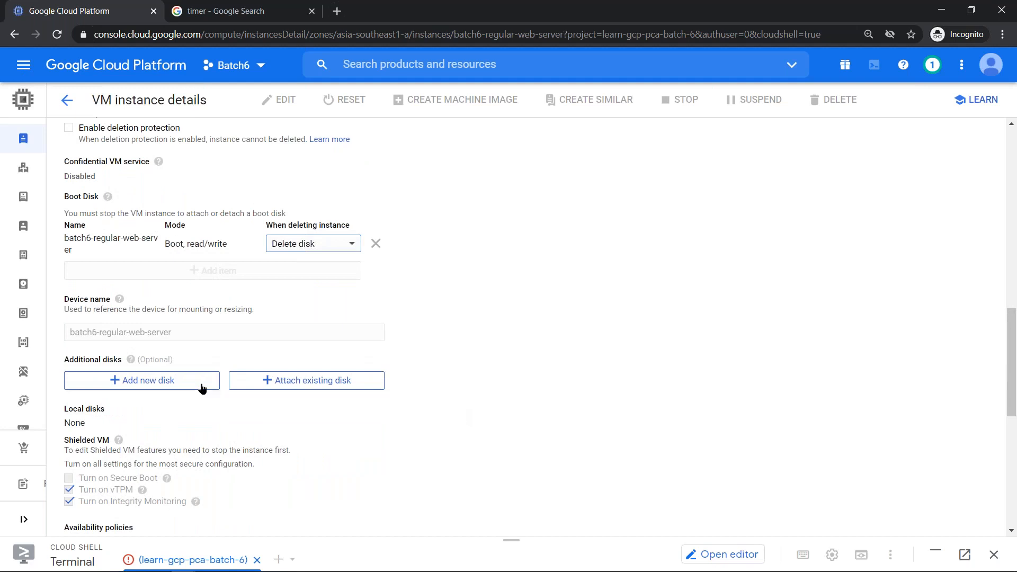
pyautogui.click(199, 388)
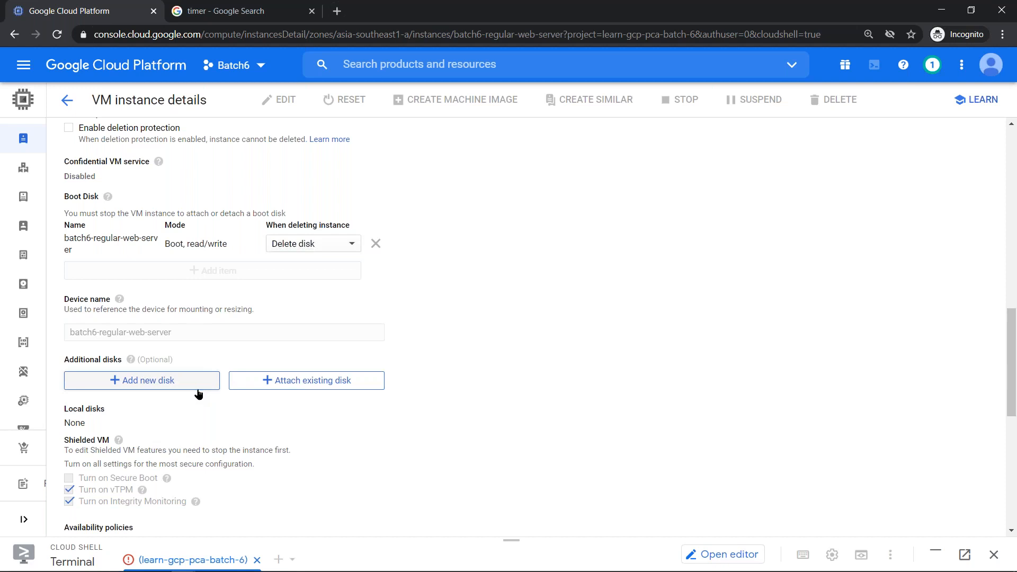
pyautogui.click(199, 392)
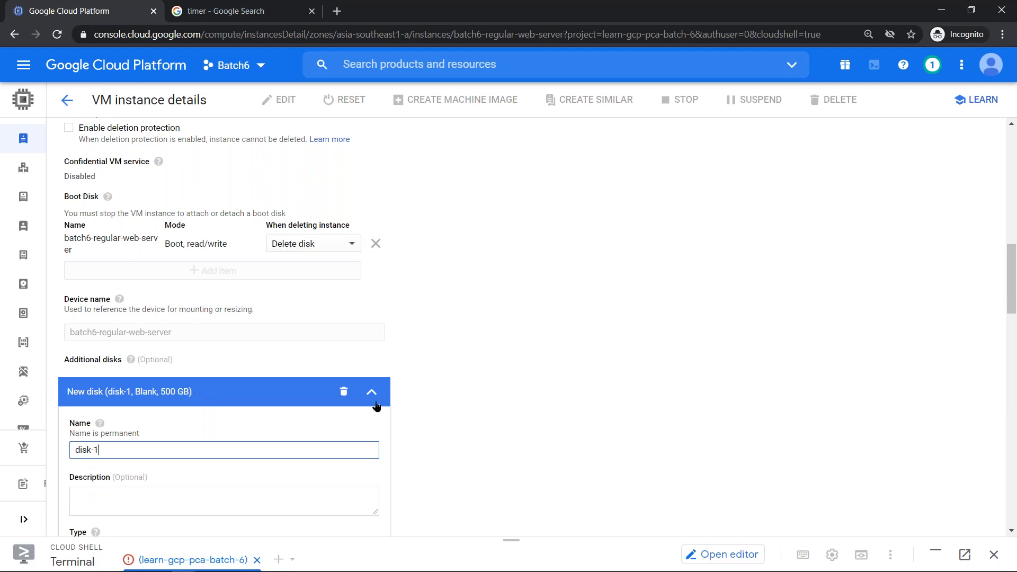
pyautogui.click(344, 392)
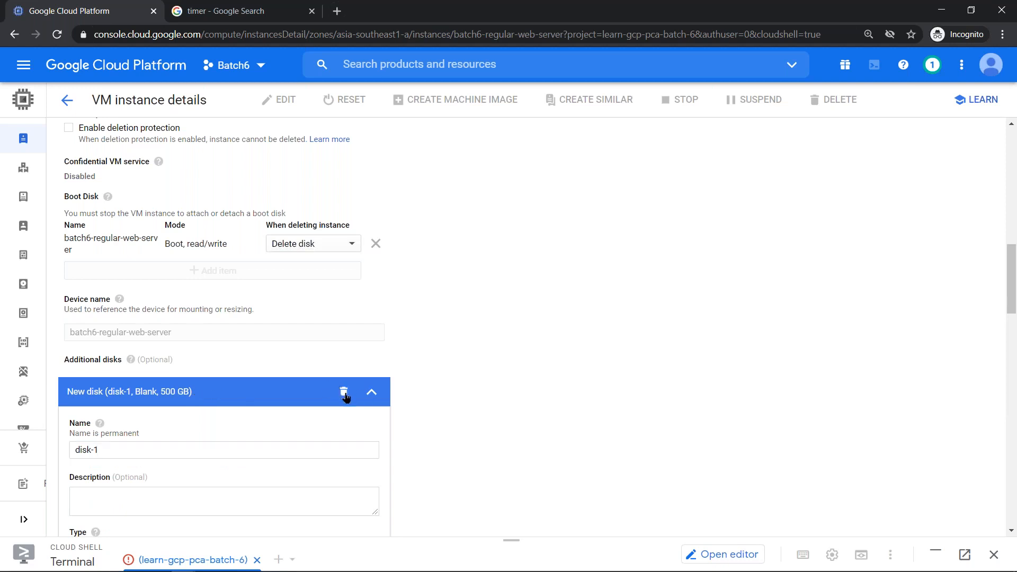
pyautogui.click(344, 394)
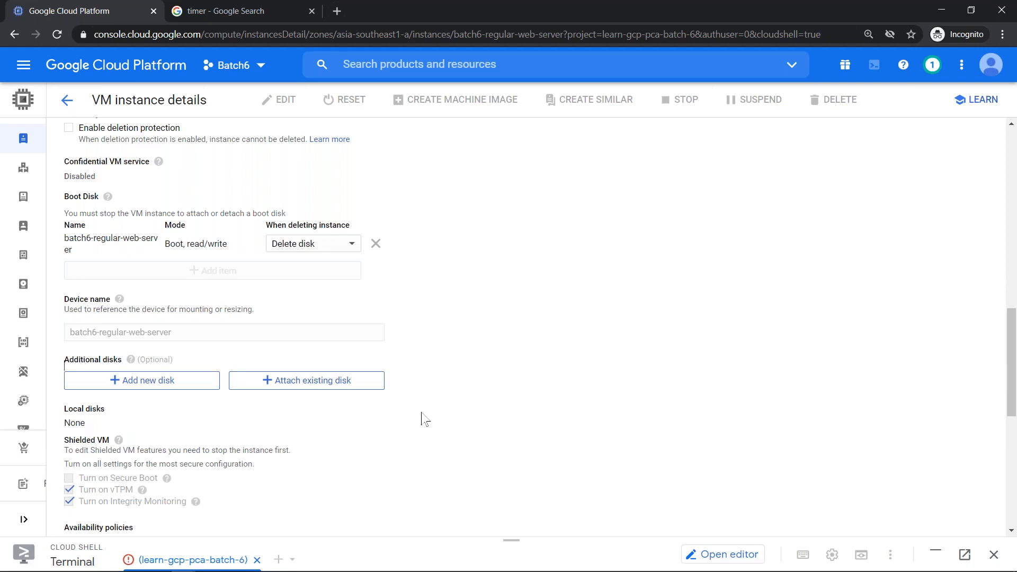
pyautogui.scroll(-4, 424, 419)
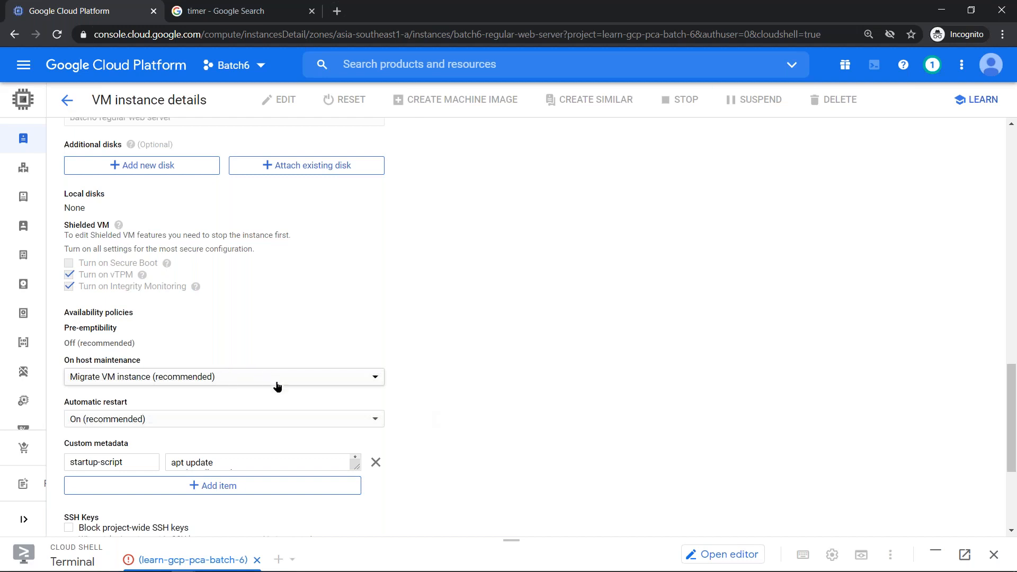
pyautogui.click(297, 382)
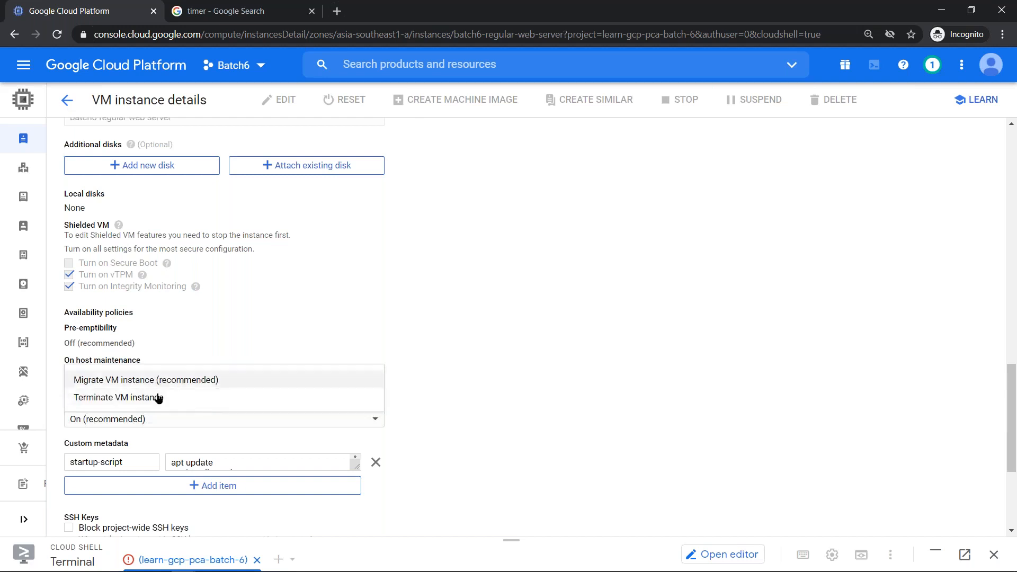
pyautogui.click(117, 327)
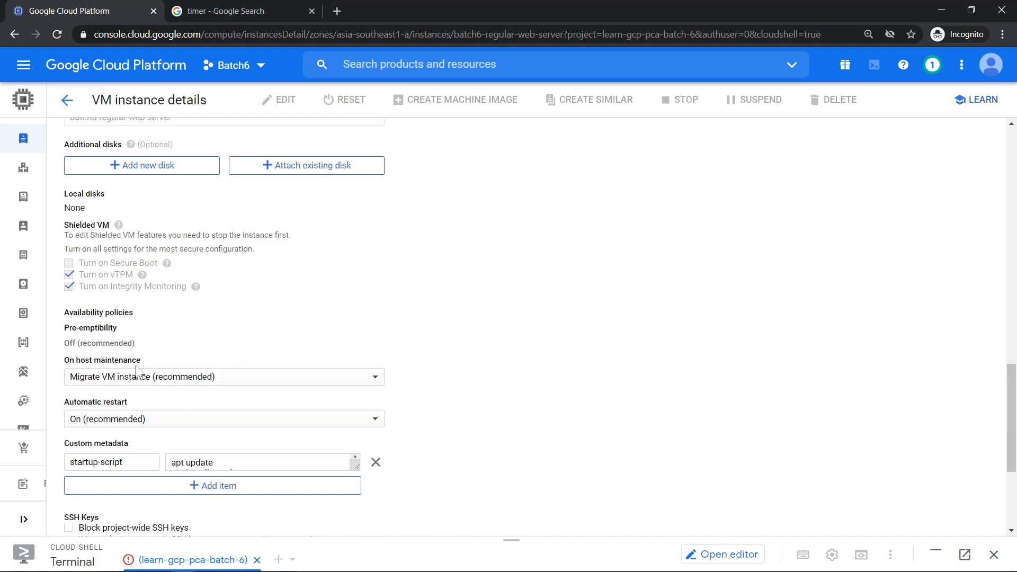
pyautogui.click(133, 419)
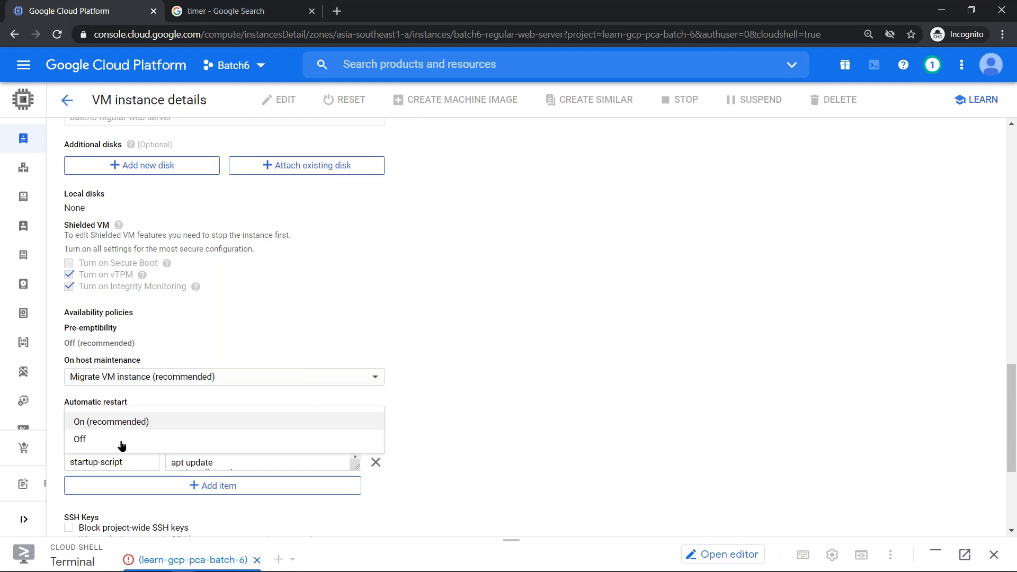
pyautogui.click(231, 306)
pyautogui.moveTo(108, 329); pyautogui.dragTo(137, 339)
pyautogui.tripleClick(148, 345)
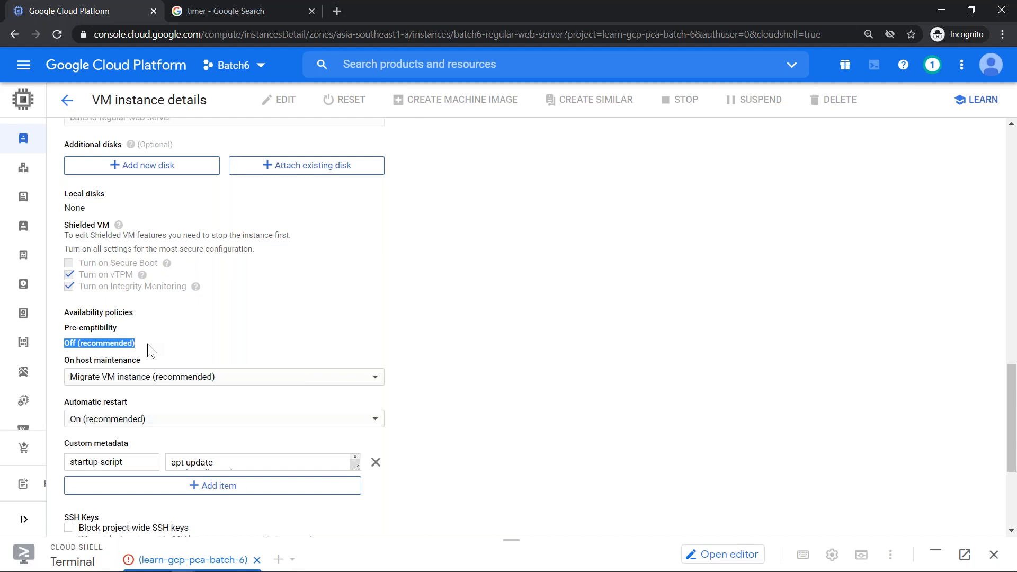
pyautogui.click(363, 289)
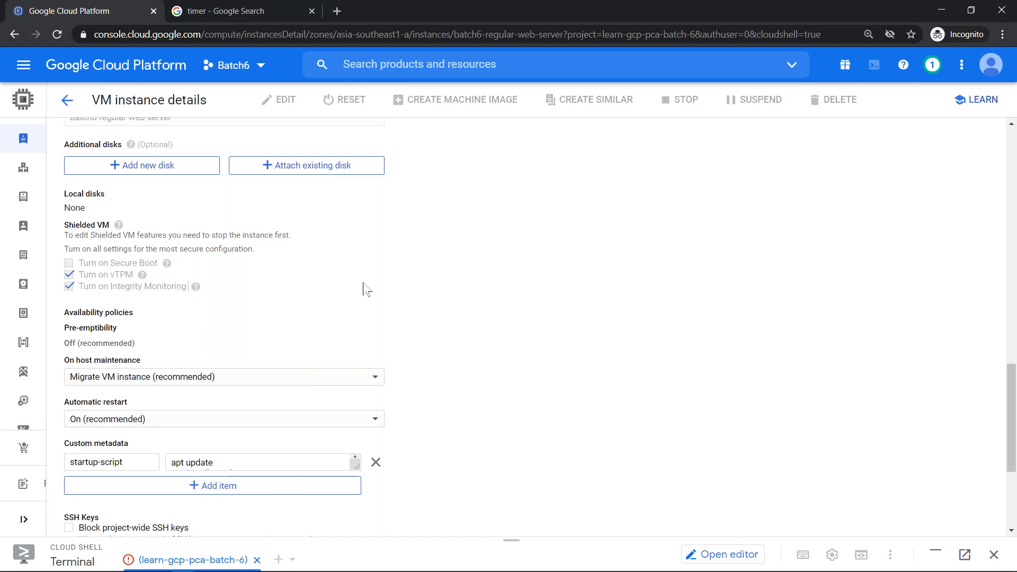
pyautogui.scroll(4, 363, 289)
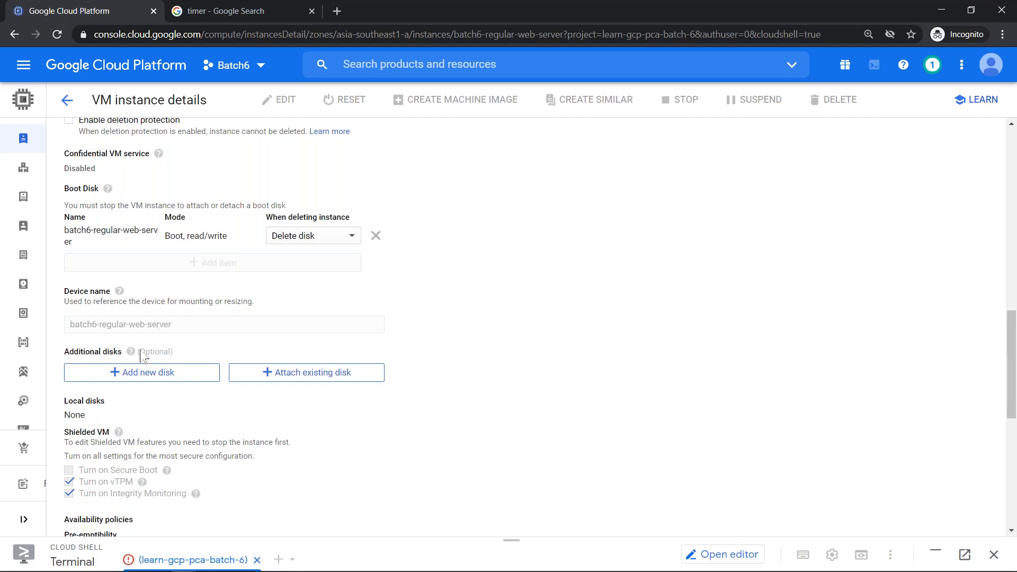
pyautogui.scroll(-7, 141, 356)
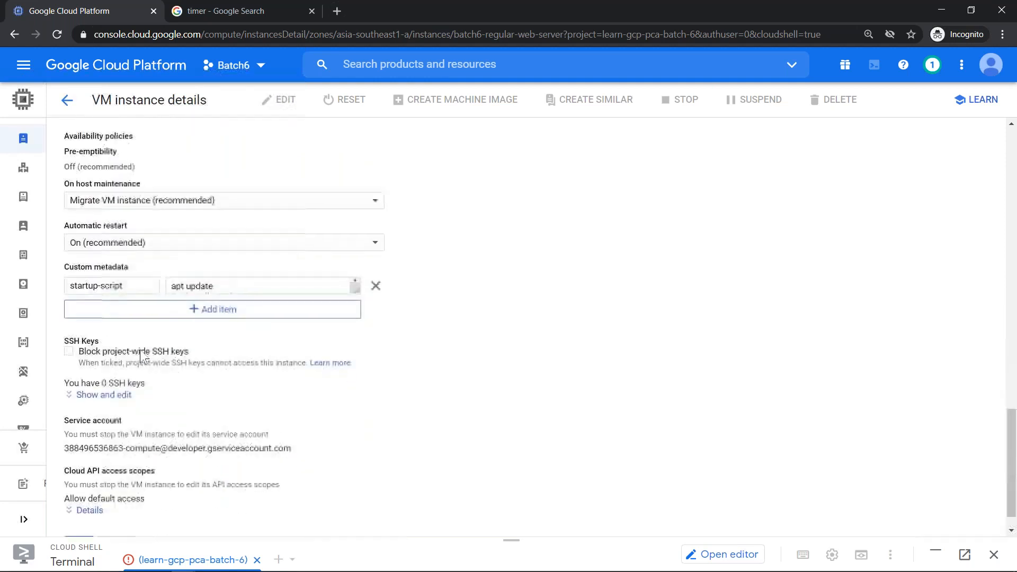
# - Append 'apt install git -y' as a new line in the startup-script metadata
pyautogui.doubleClick(69, 167)
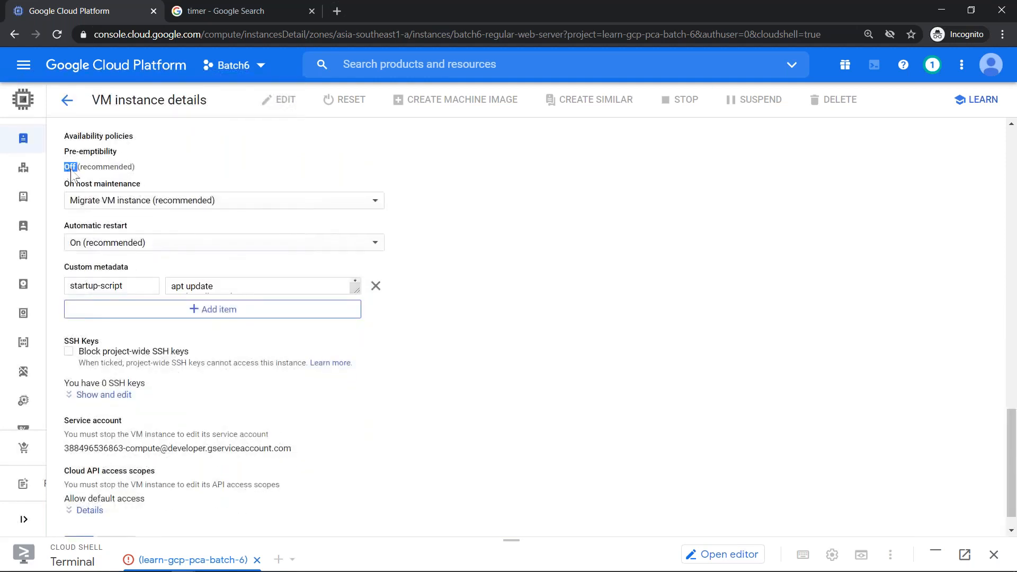
pyautogui.click(145, 286)
pyautogui.moveTo(357, 290); pyautogui.dragTo(359, 379)
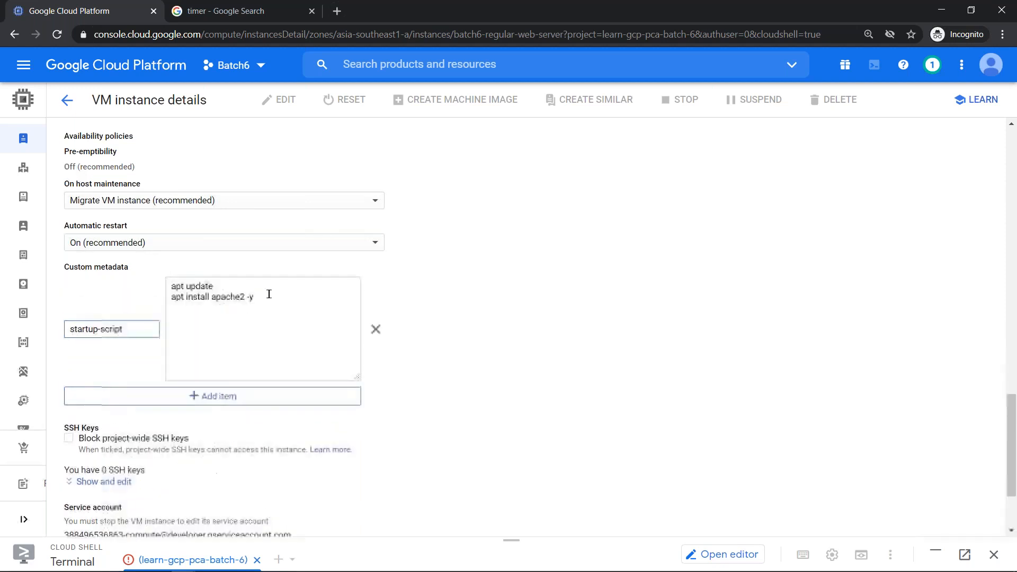
pyautogui.click(305, 327)
pyautogui.write('apt')
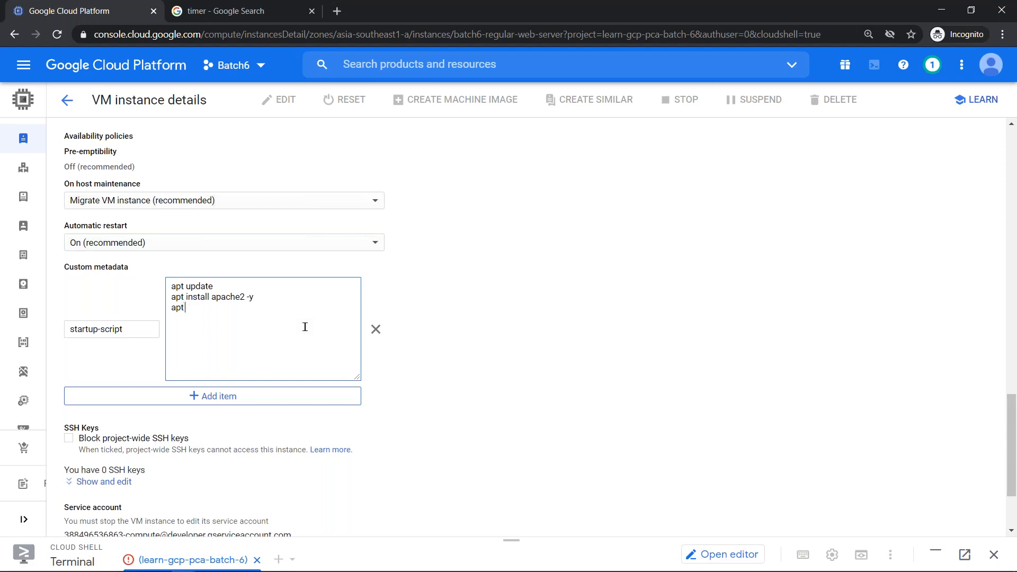
pyautogui.write(' install git -y')
pyautogui.scroll(-2, 518, 424)
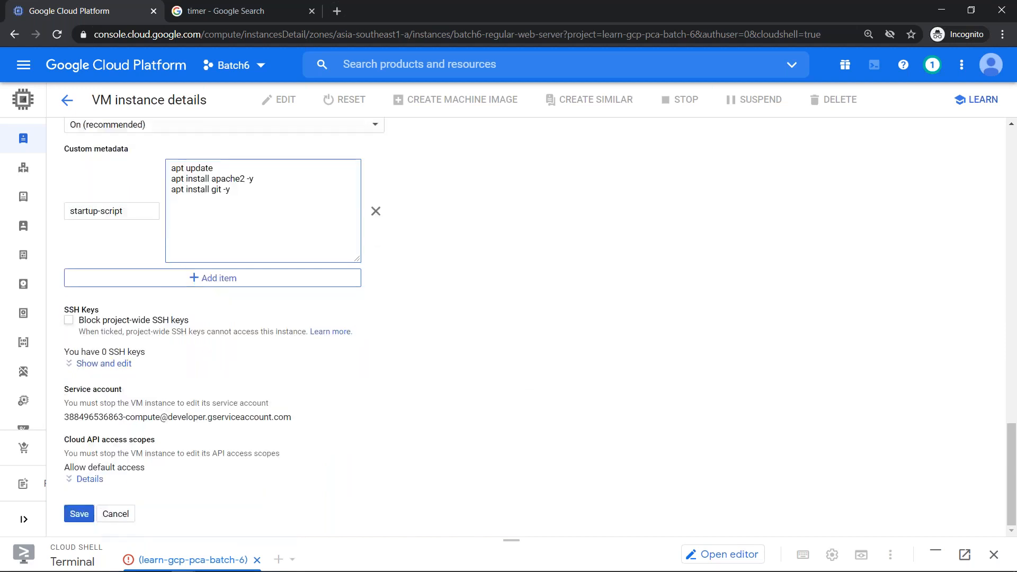
# - Reveal the empty SSH key entry and point out the current service account and its edit note
pyautogui.click(128, 367)
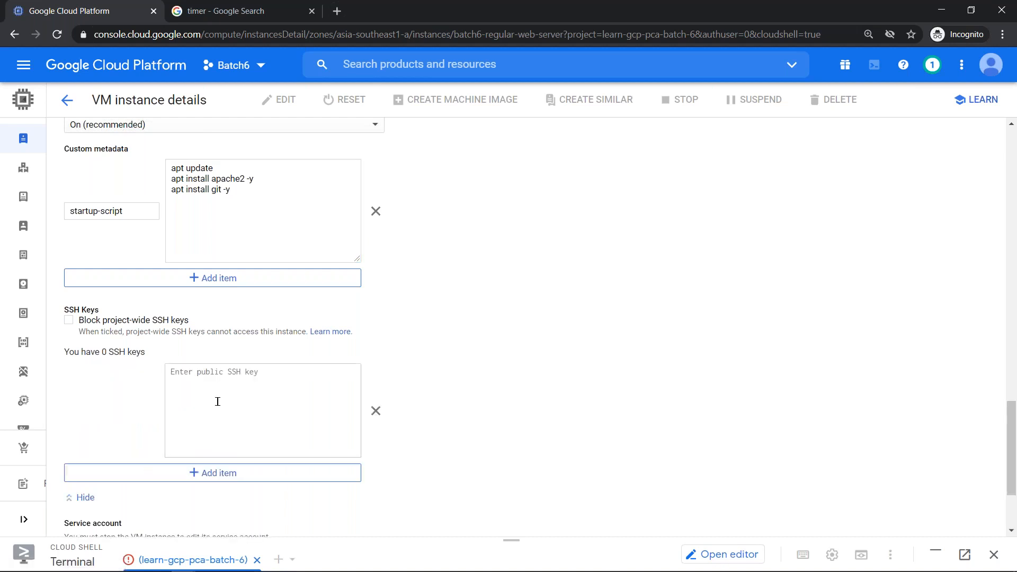
pyautogui.scroll(-3, 499, 377)
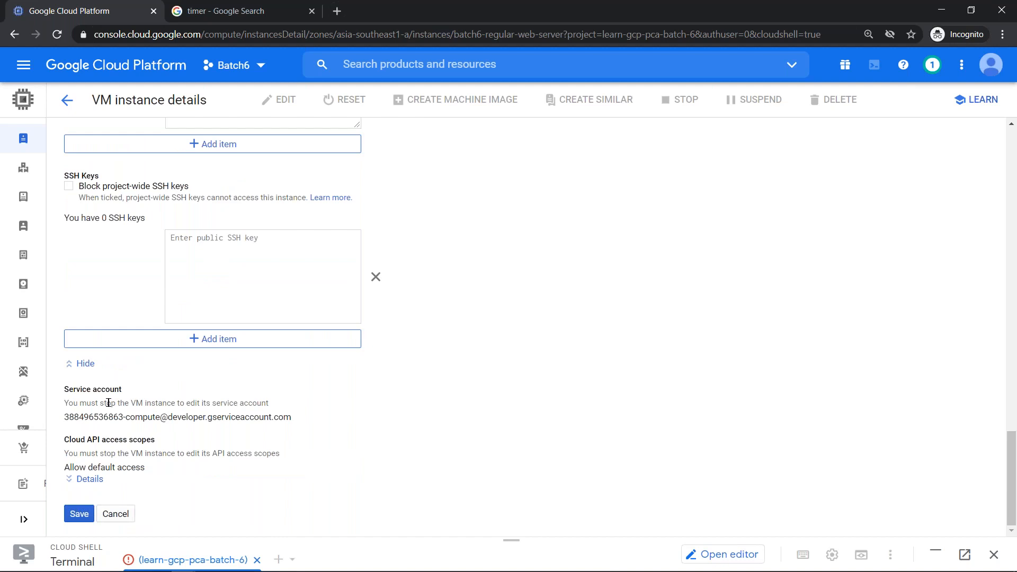
pyautogui.moveTo(177, 402); pyautogui.dragTo(269, 403)
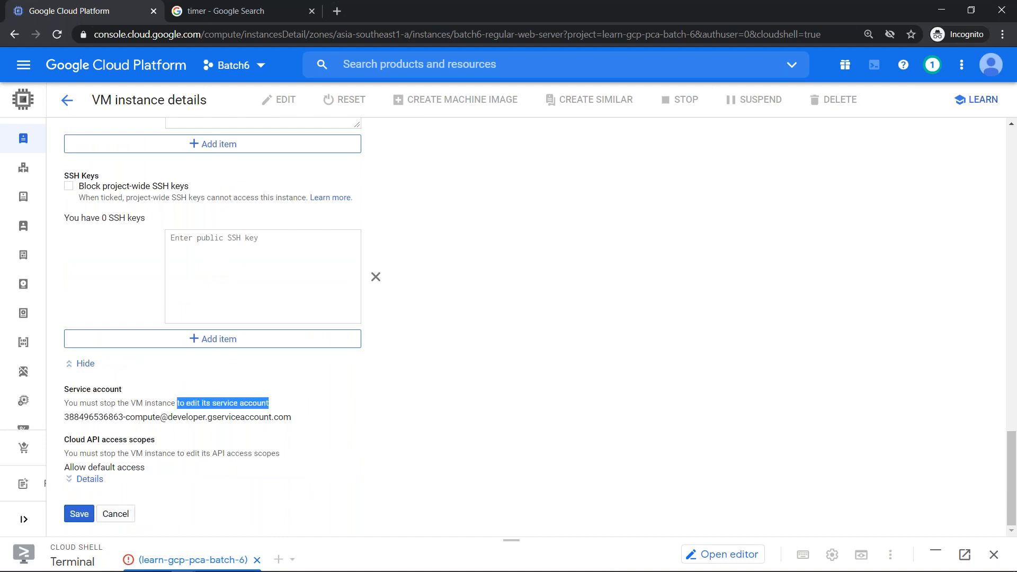
pyautogui.tripleClick(286, 417)
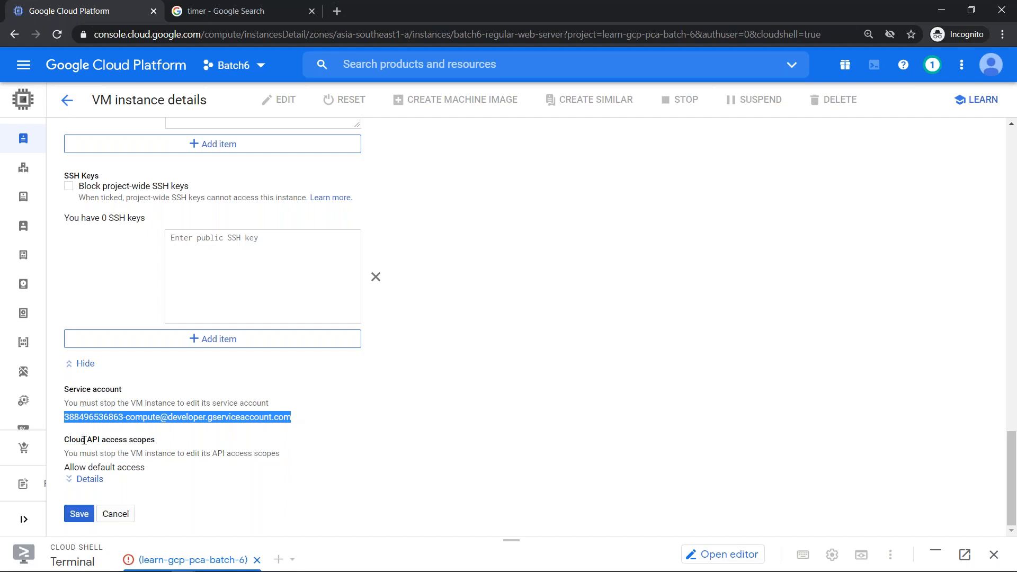
# - Expand and review the full Cloud API access scopes table
pyautogui.click(89, 480)
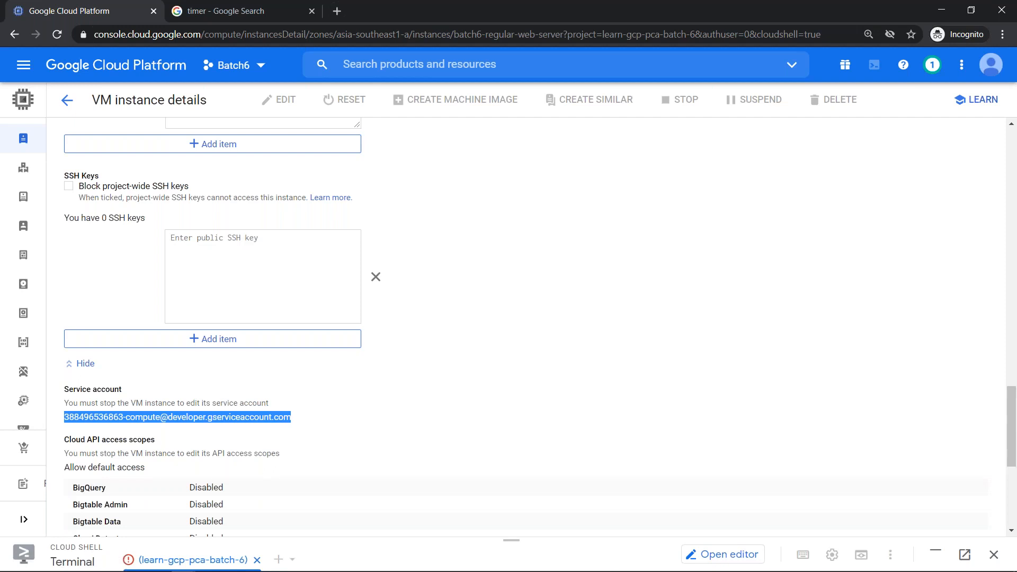
pyautogui.scroll(-1, 220, 451)
pyautogui.scroll(-5, 220, 452)
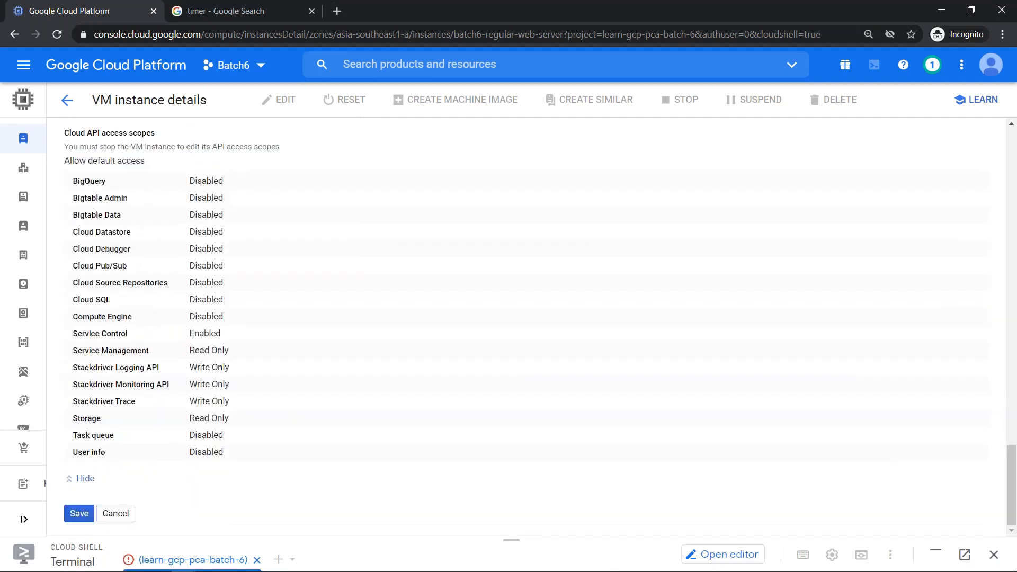
pyautogui.scroll(15, 422, 328)
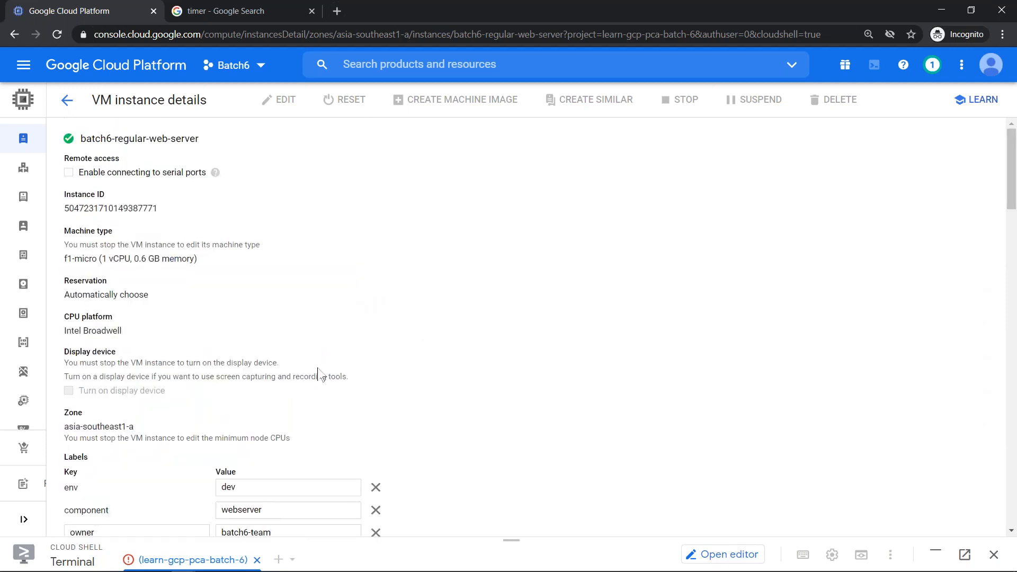
# - Review the rest of the edit form and save the instance changes
pyautogui.scroll(-6, 318, 379)
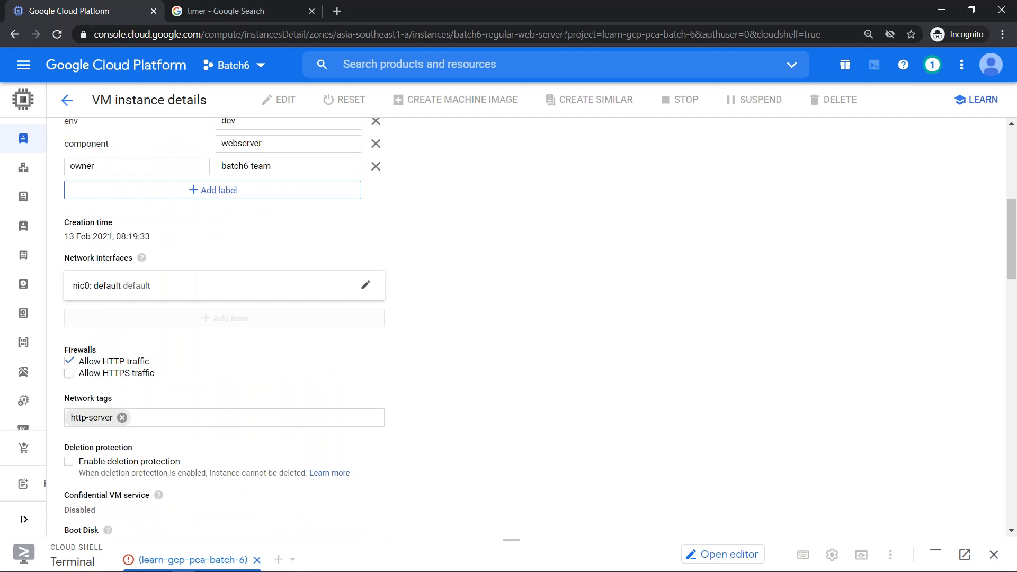
pyautogui.scroll(-6, 323, 371)
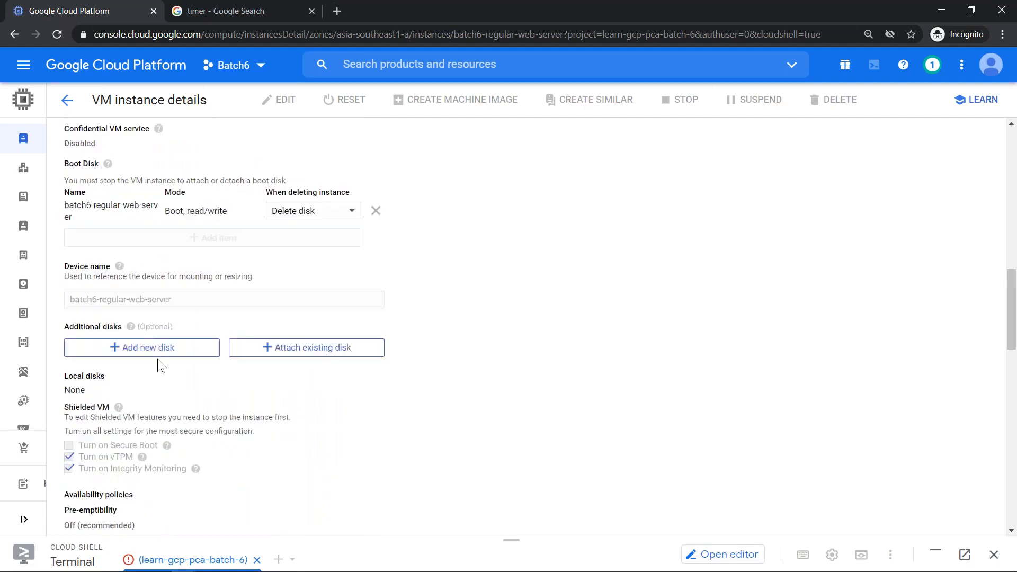
pyautogui.scroll(-6, 170, 368)
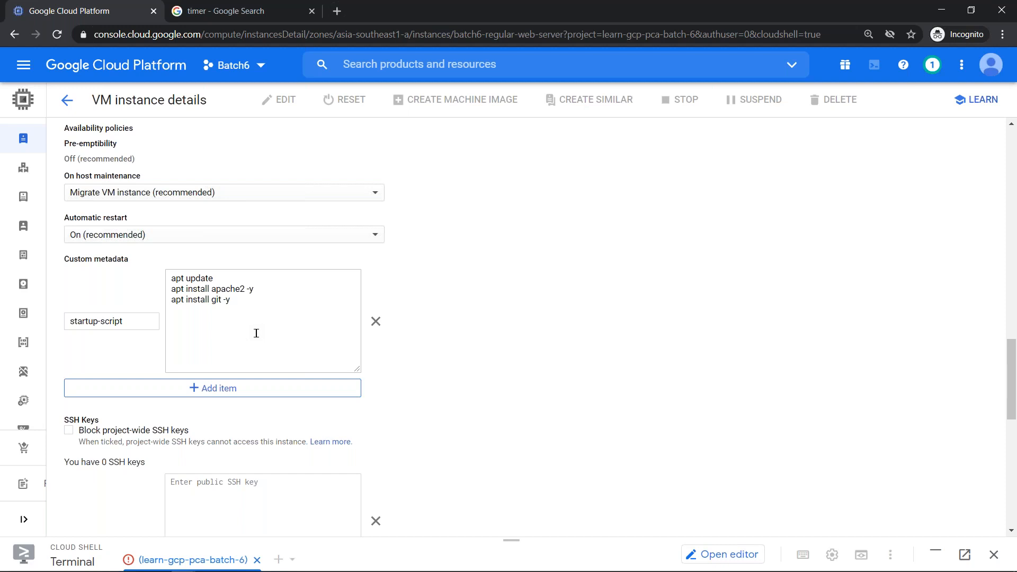
pyautogui.scroll(-6, 446, 336)
pyautogui.click(87, 514)
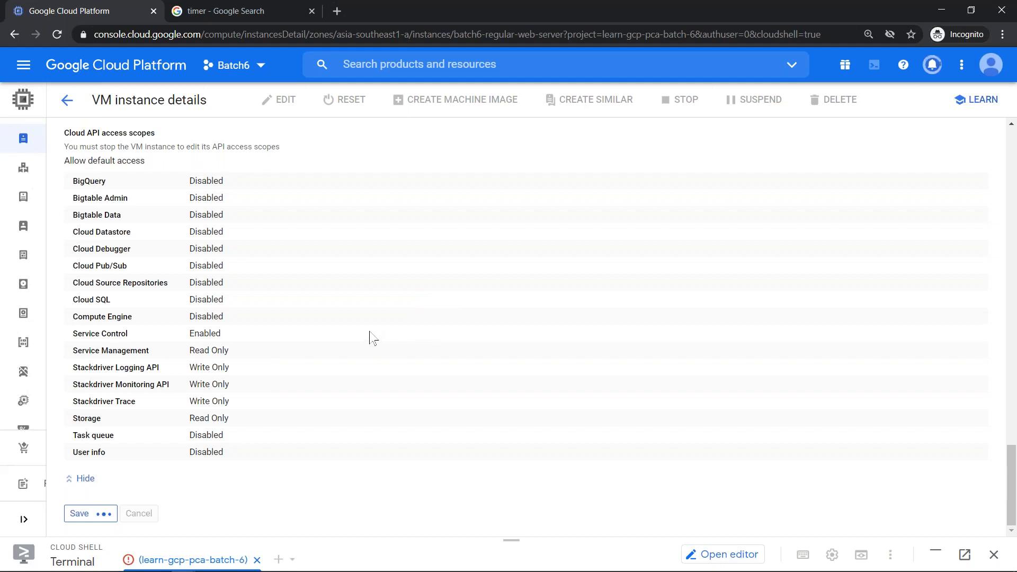
# - Look over the saved instance details, then go back to the VM instances list
pyautogui.hotkey('alt', 'Tab')
pyautogui.press('Escape')
pyautogui.scroll(1, 153, 204)
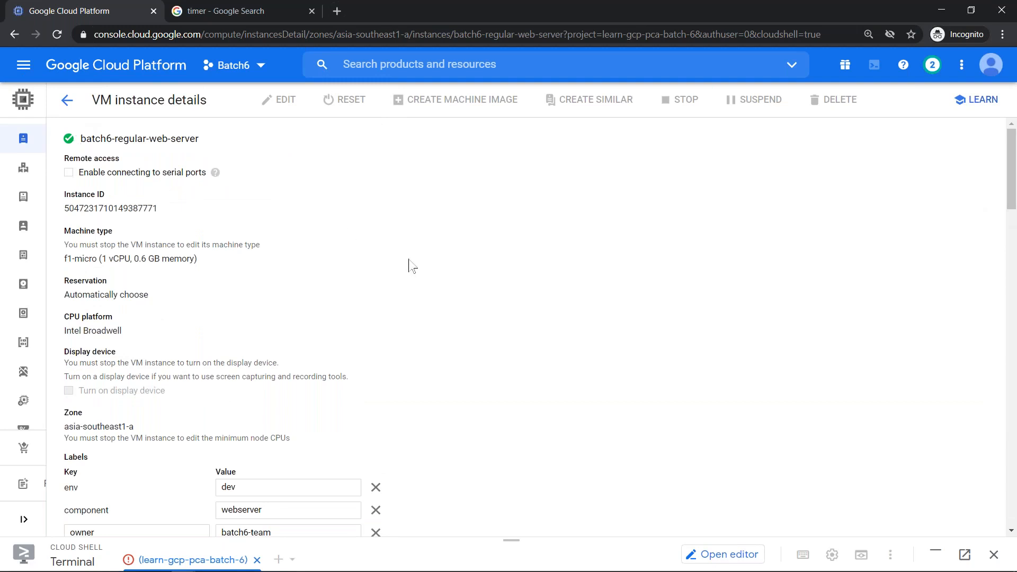
pyautogui.scroll(-15, 439, 269)
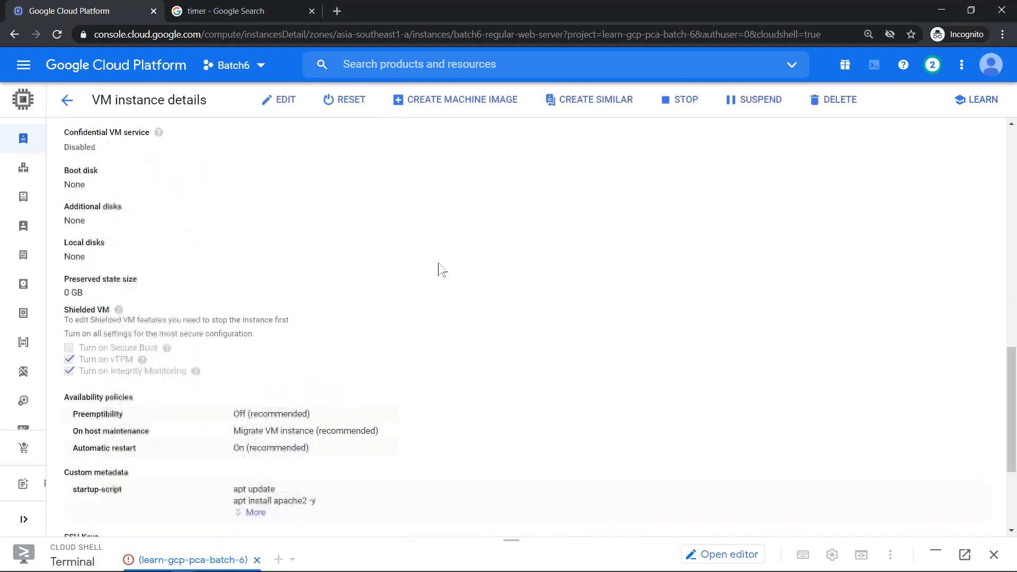
pyautogui.scroll(-3, 458, 275)
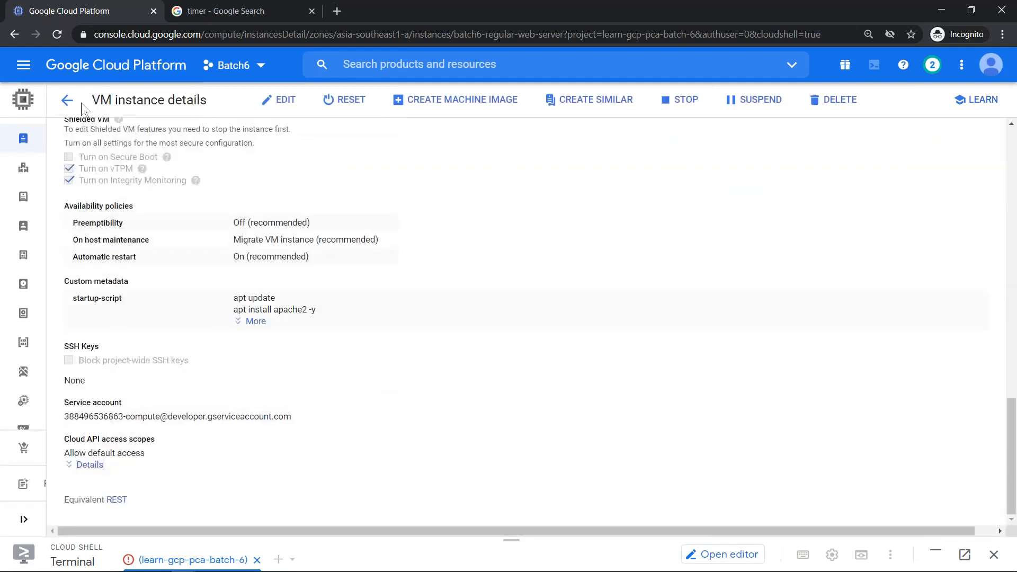
pyautogui.click(68, 101)
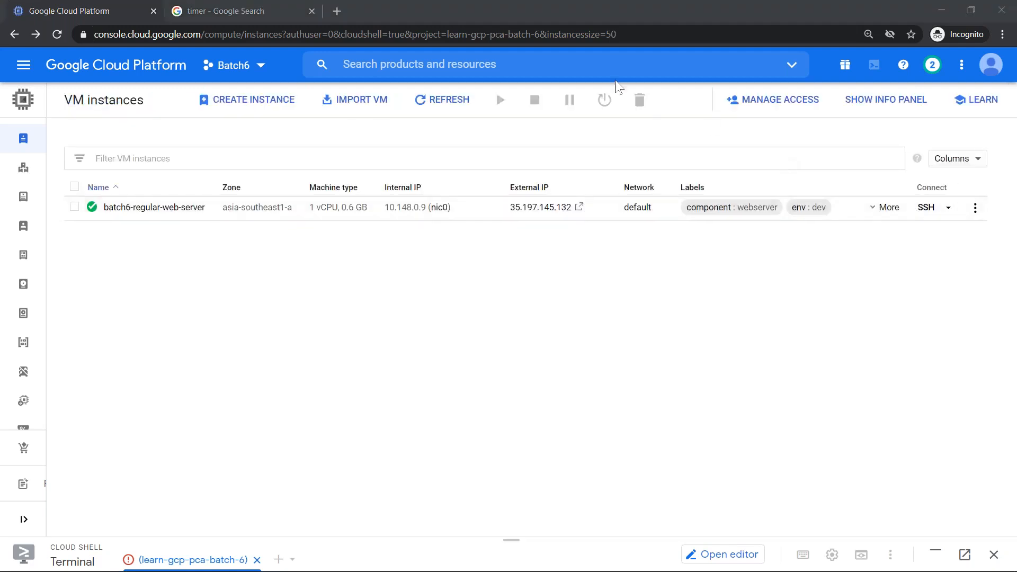
# - Refresh the list, show the web server's owner: batch6-team label, and SSH into it
pyautogui.click(439, 103)
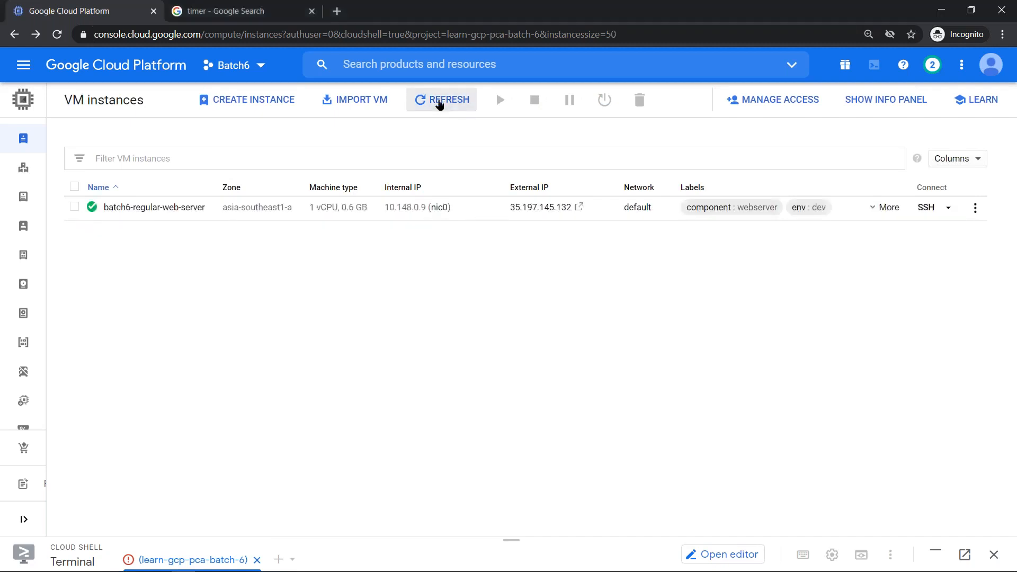
pyautogui.click(871, 207)
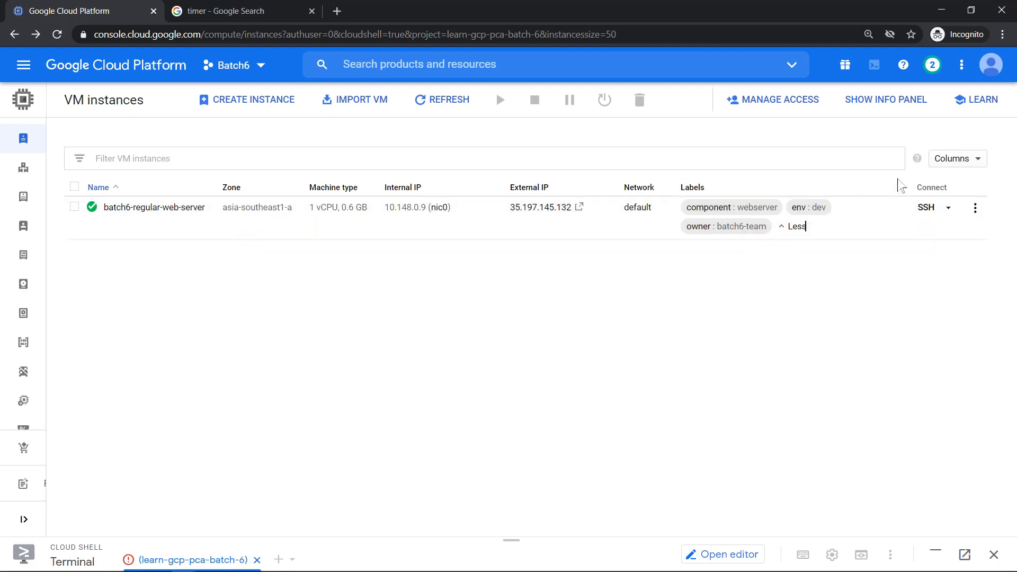
pyautogui.click(926, 208)
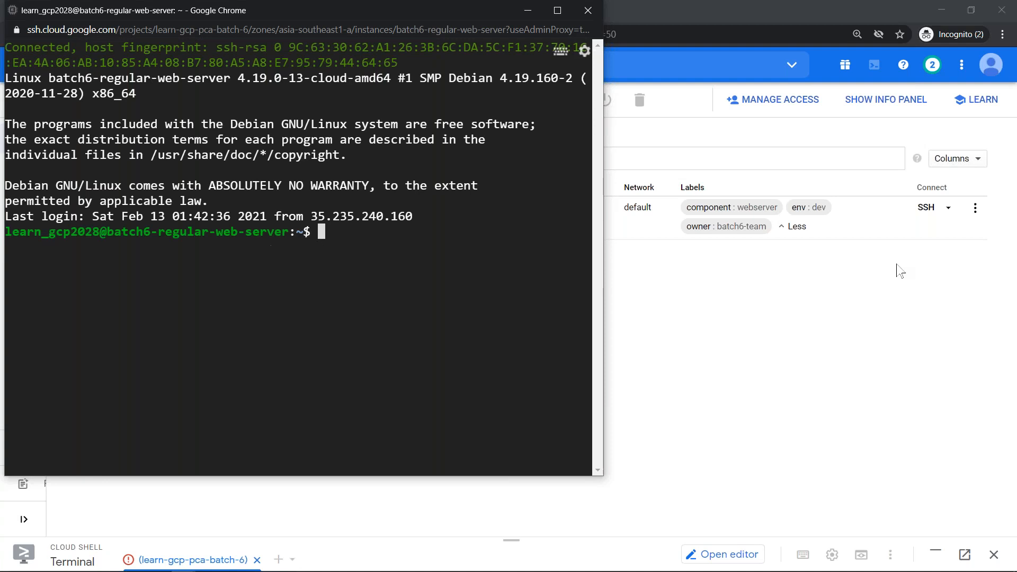
# - Run git --version over SSH, showing git isn't installed, then return to Cloud Console
pyautogui.write('git --version')
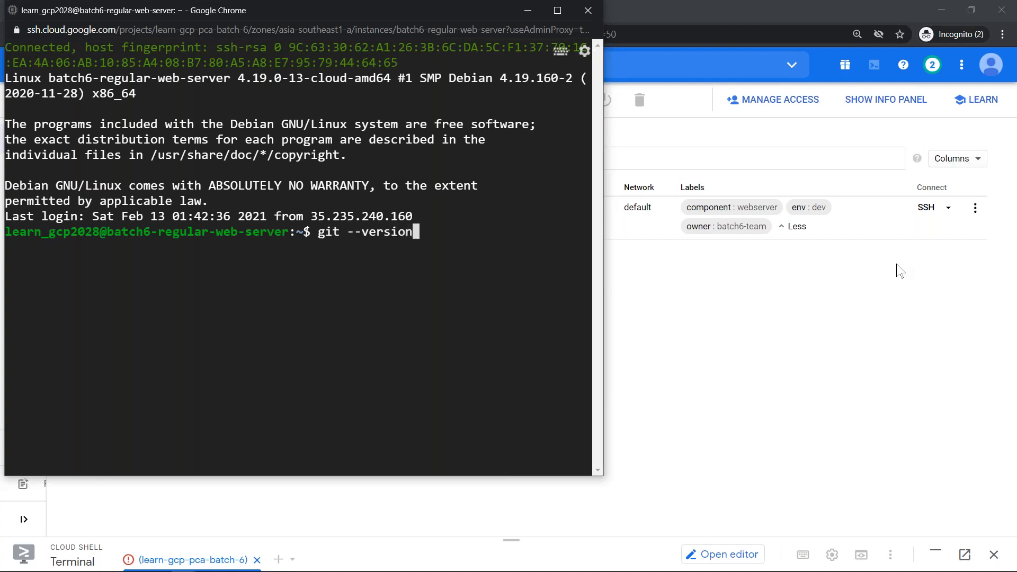
pyautogui.press('Return')
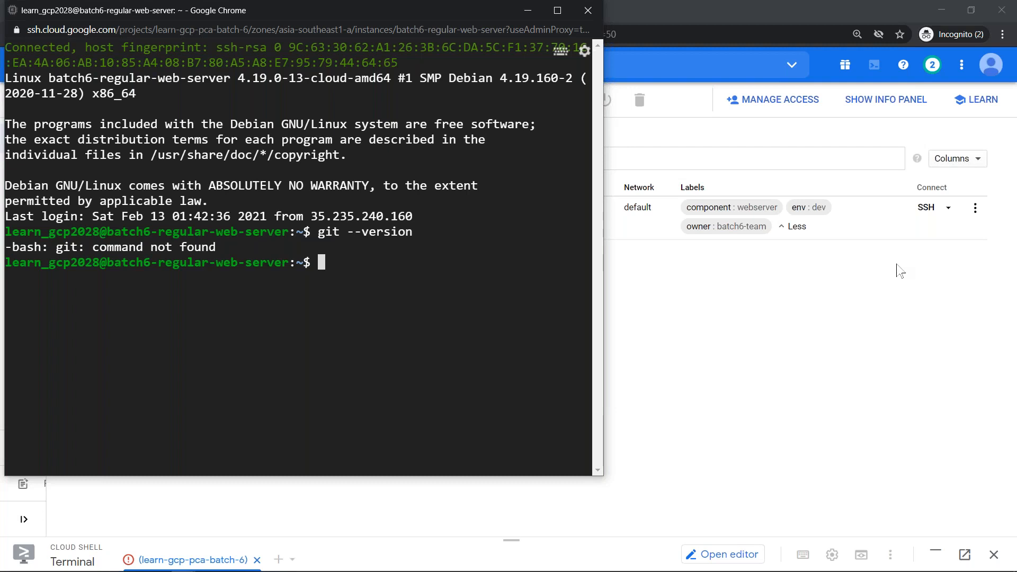
pyautogui.click(772, 333)
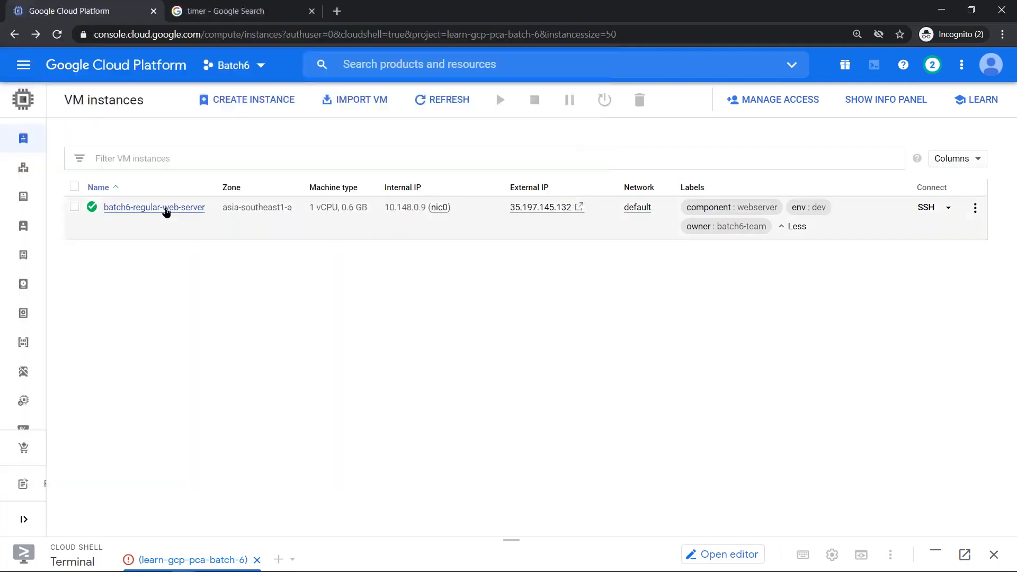
# - Enable connecting to serial ports on batch6-regular-web-server and save the edit
pyautogui.click(165, 208)
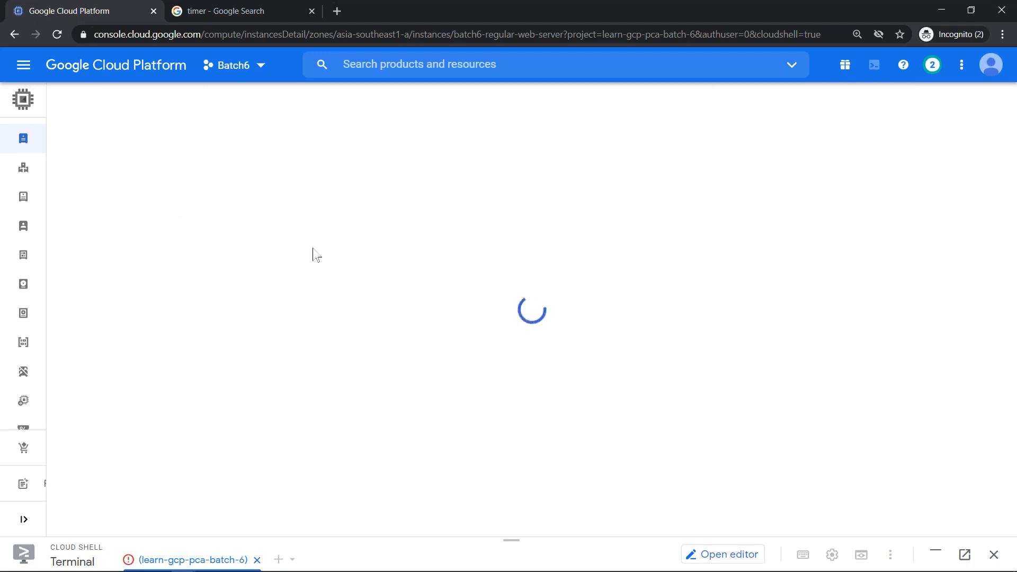
pyautogui.click(279, 101)
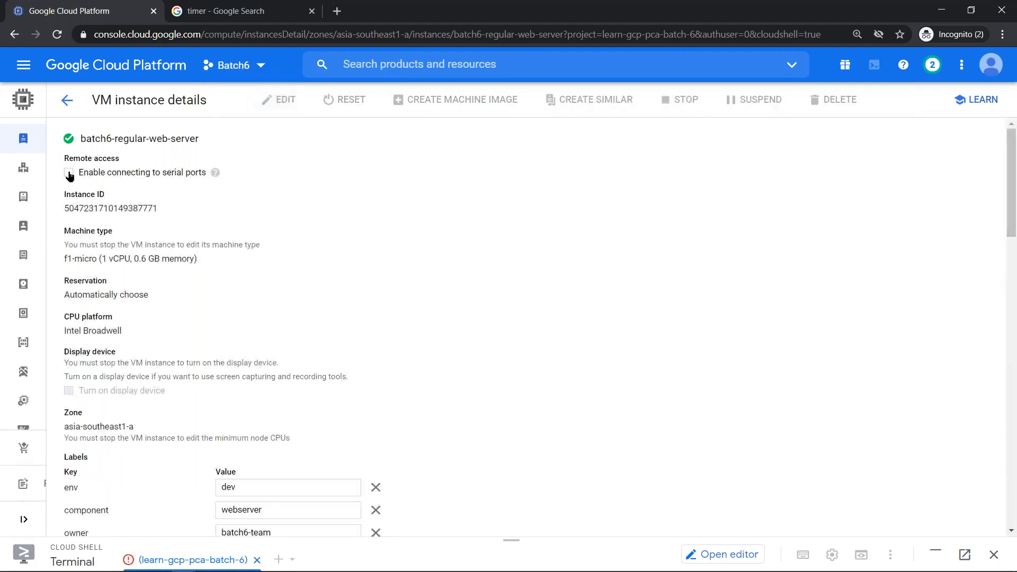
pyautogui.click(69, 172)
pyautogui.scroll(-10, 221, 209)
pyautogui.scroll(10, 221, 209)
pyautogui.scroll(-15, 159, 333)
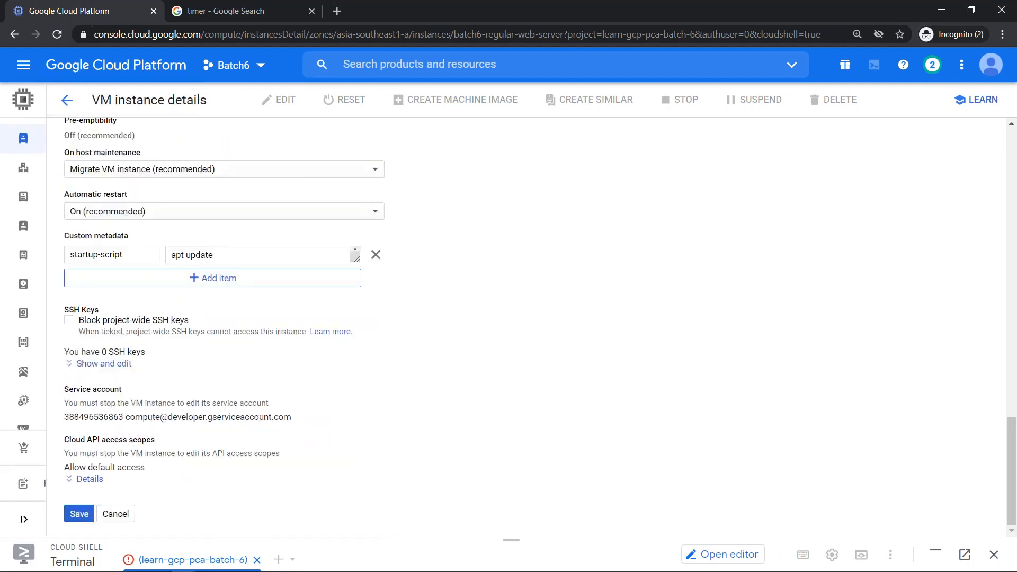
pyautogui.click(79, 513)
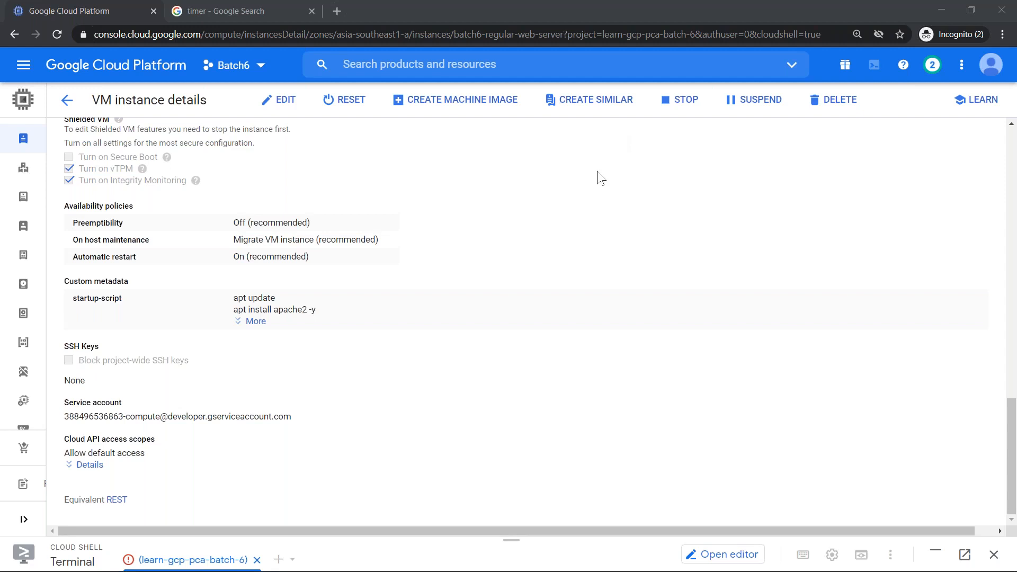
pyautogui.click(430, 227)
# - Connect to the web server's interactive serial console from Remote access
pyautogui.scroll(18, 315, 238)
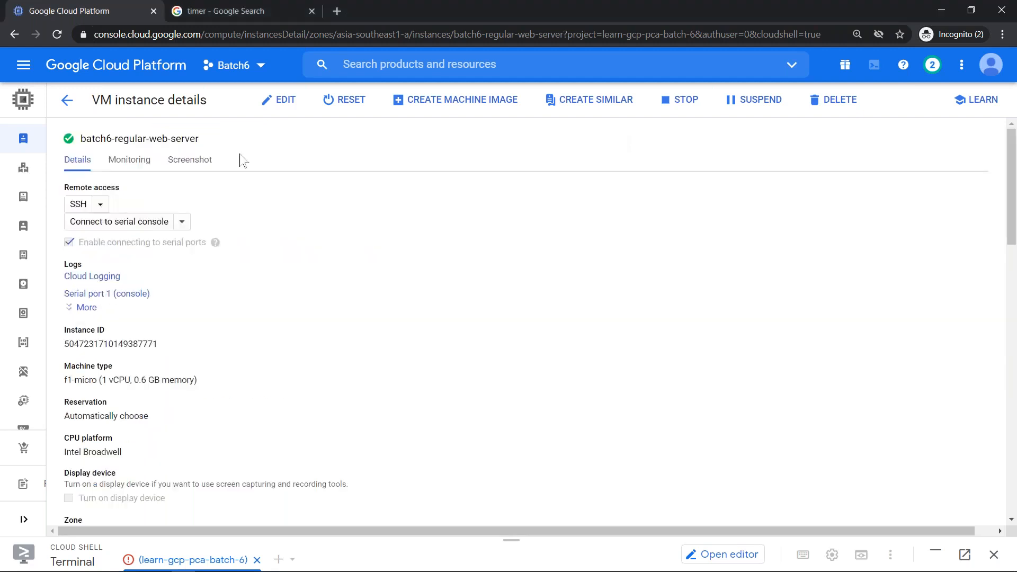
pyautogui.click(139, 227)
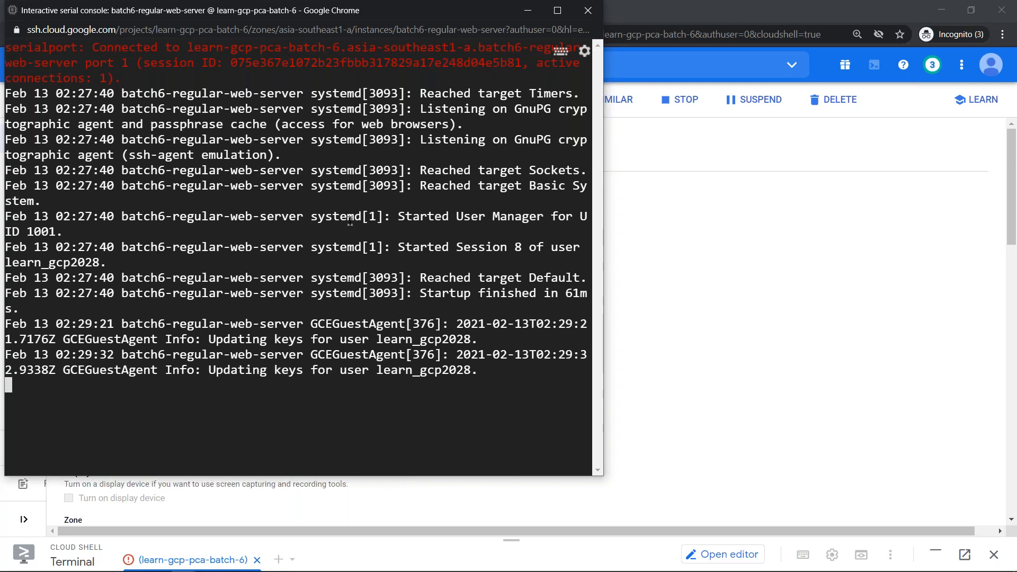
# - Enter the account's login name at the serial console login prompt
pyautogui.press('Return')
pyautogui.press('Return')
pyautogui.press('Return')
pyautogui.press('Return')
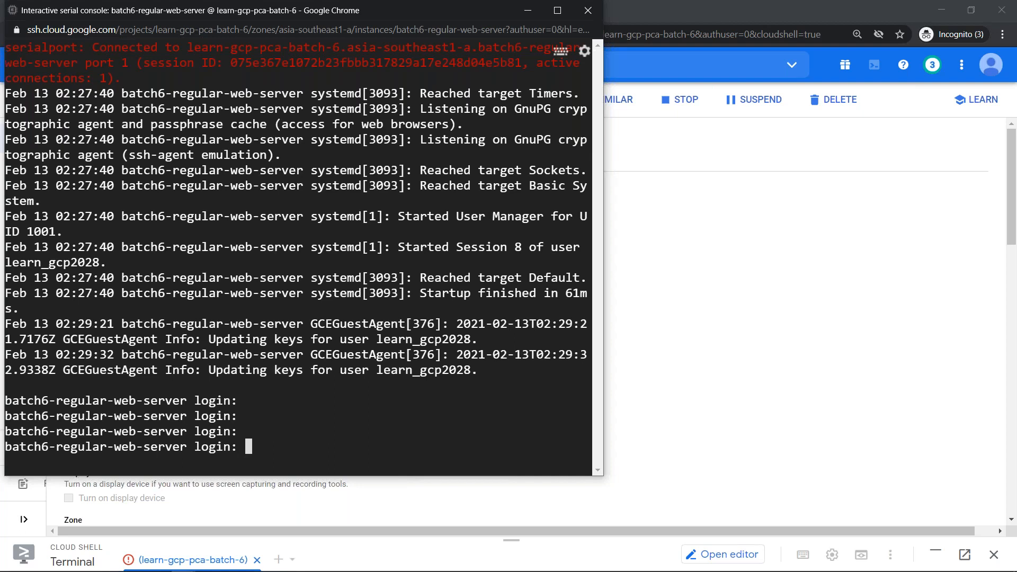
pyautogui.write('root')
pyautogui.press('BackSpace')
pyautogui.press('BackSpace')
pyautogui.hotkey('alt', 'Tab')
pyautogui.write('learn_gcp201')
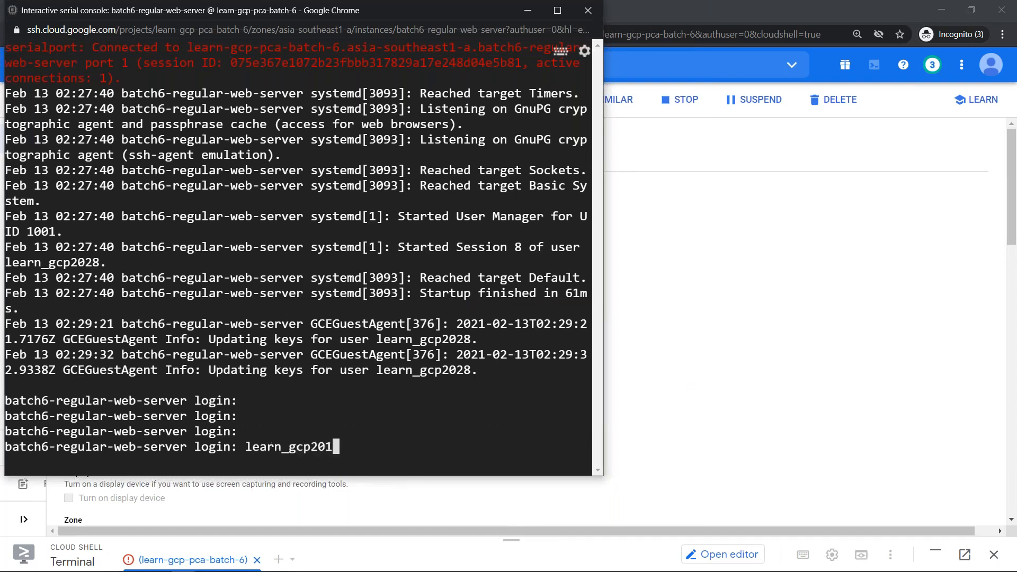
pyautogui.press('BackSpace')
pyautogui.write('28')
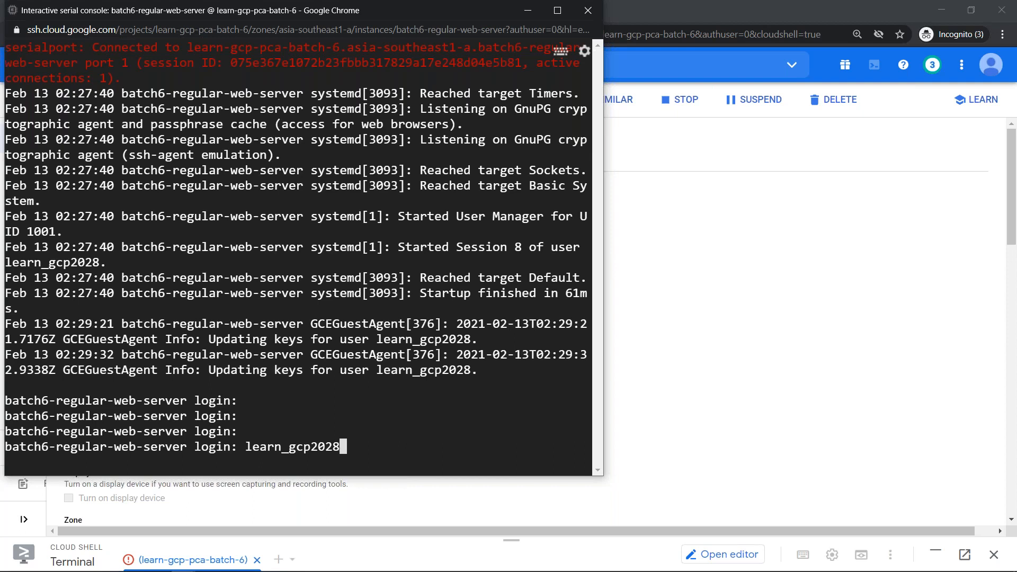
pyautogui.press('Return')
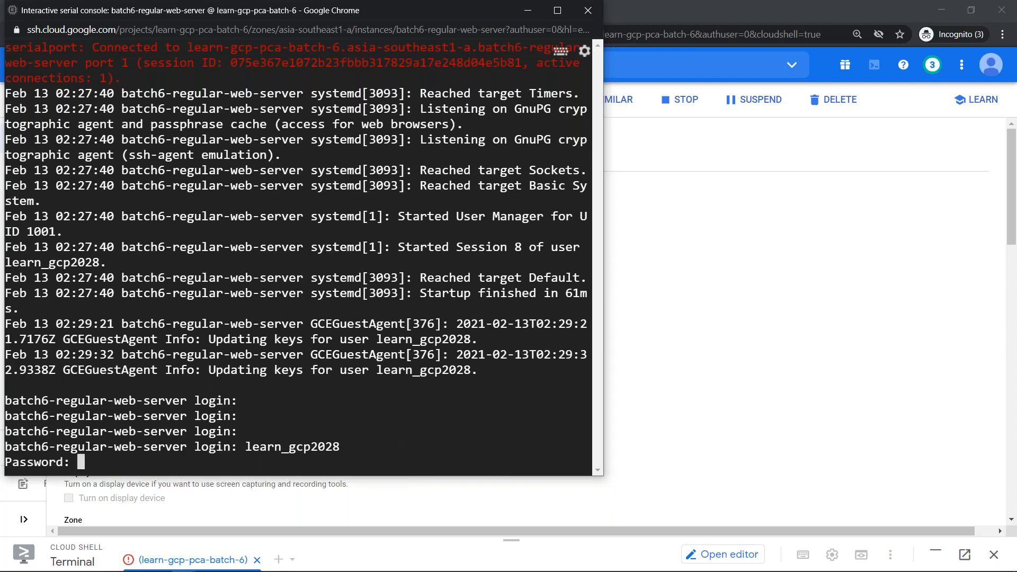
# - Cancel the login at the password prompt with Ctrl+C and return to the instance details page
pyautogui.hotkey('ctrl', 'c')
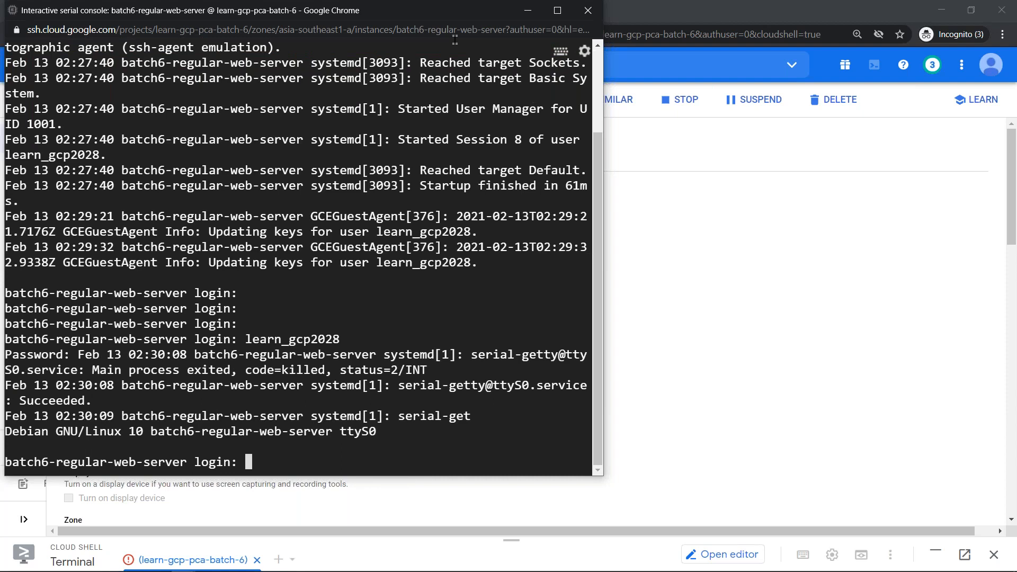
pyautogui.click(694, 190)
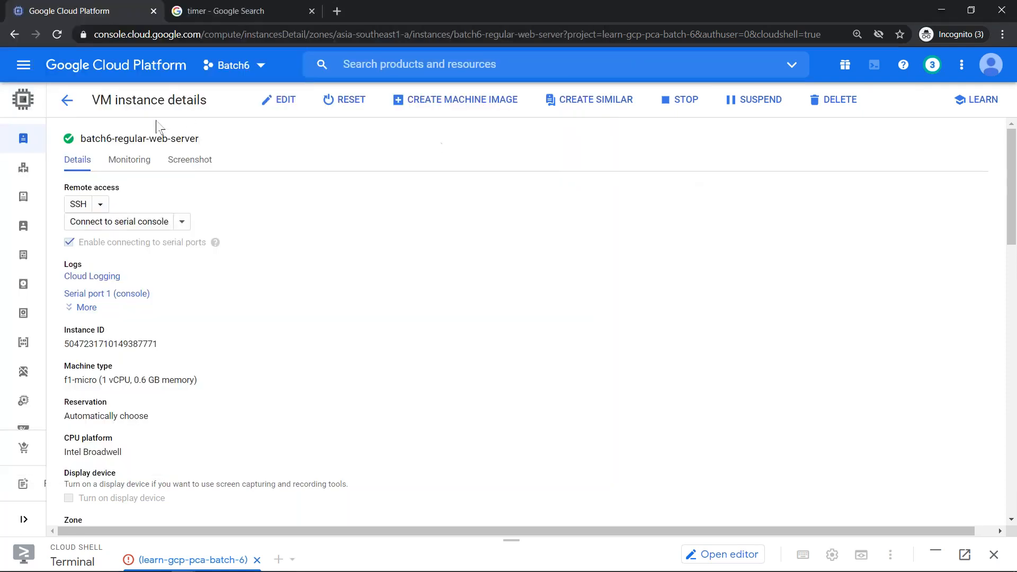
pyautogui.hotkey('alt', 'Tab')
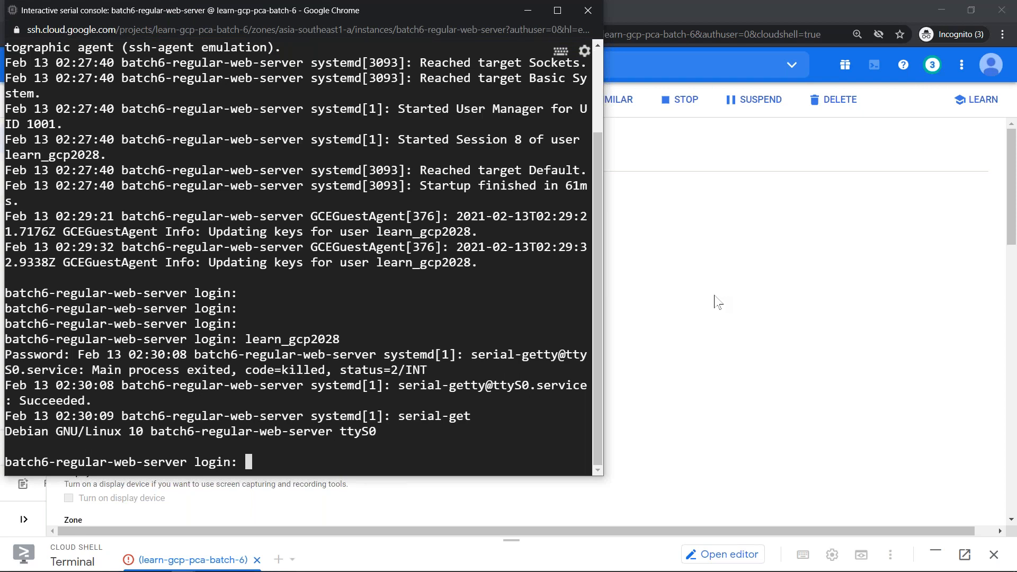
pyautogui.press('Return')
pyautogui.press('Return')
pyautogui.press('Return')
pyautogui.press('Return')
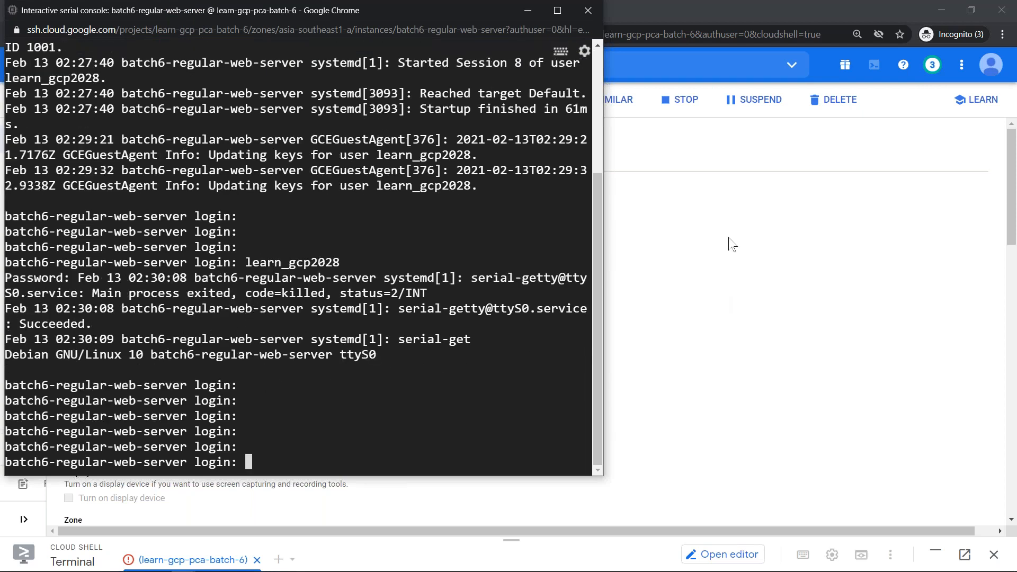
pyautogui.click(718, 193)
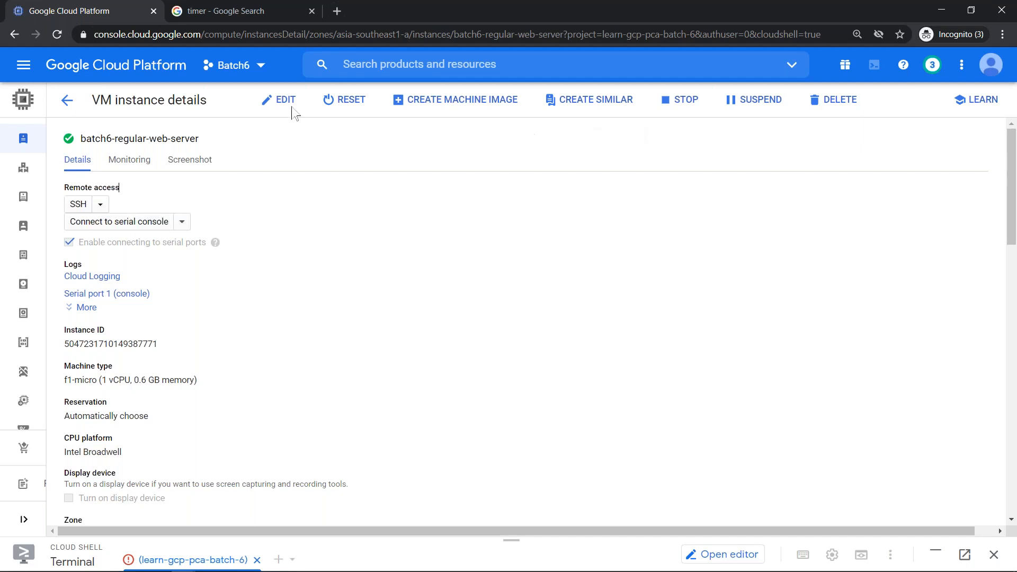
# - Reset batch6-regular-web-server from the VM instances list and check the SSH window's IAP failure
pyautogui.click(68, 101)
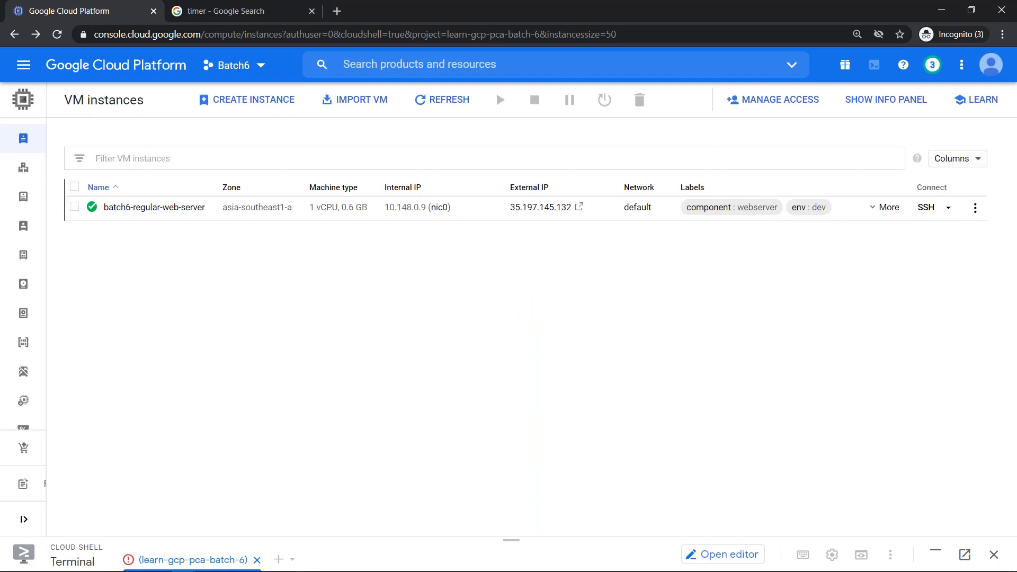
pyautogui.click(74, 207)
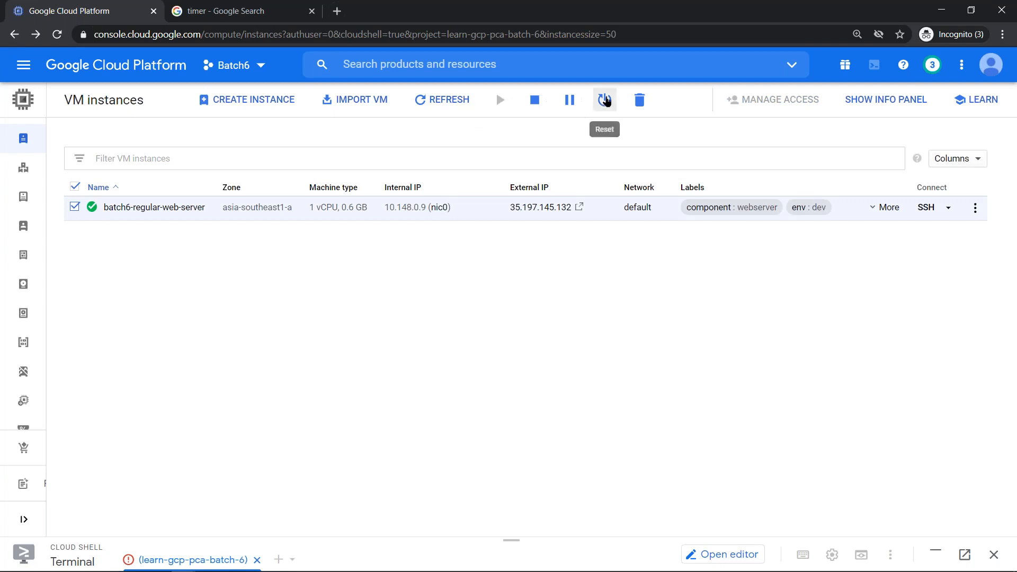
pyautogui.click(607, 101)
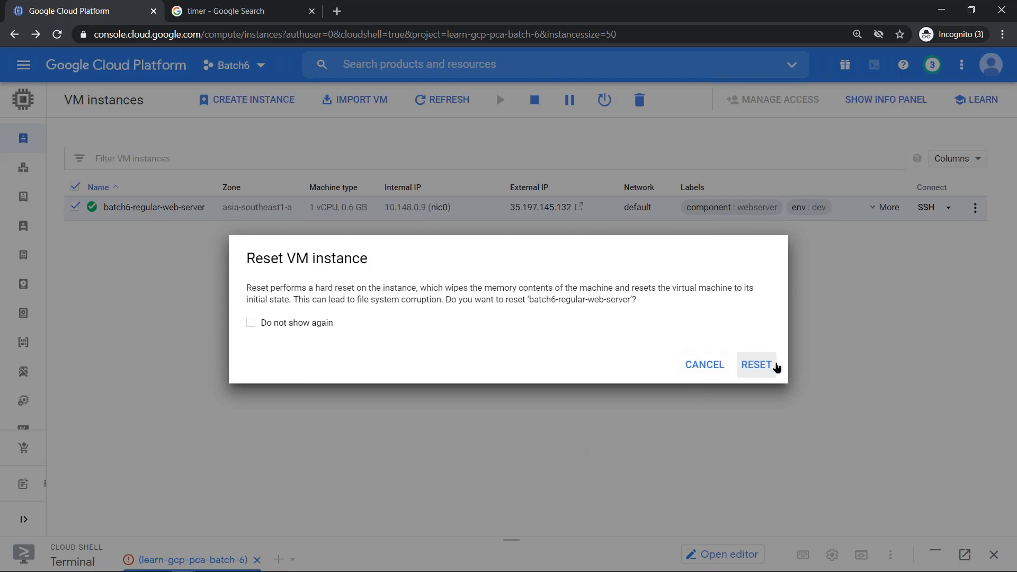
pyautogui.click(757, 363)
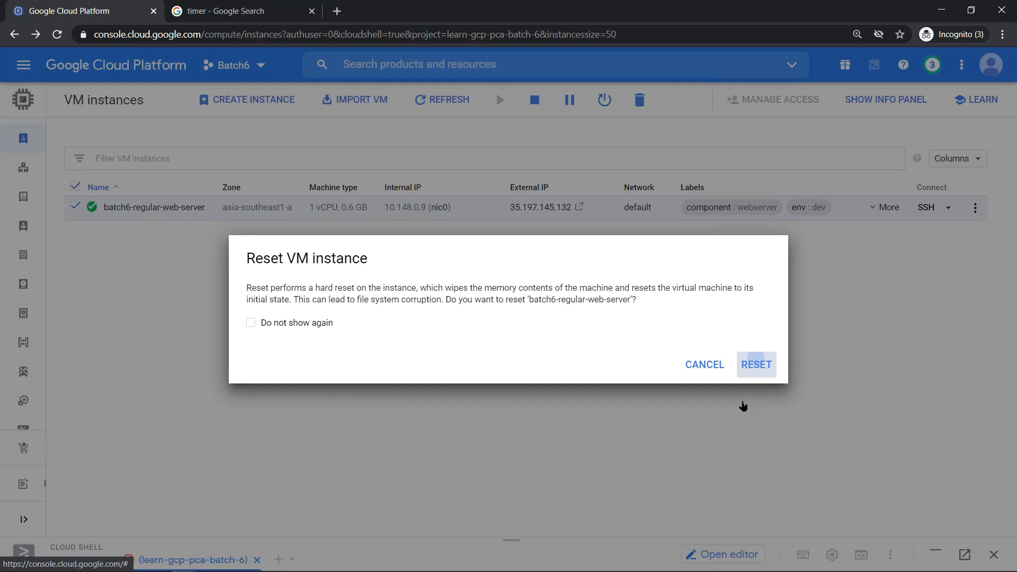
pyautogui.hotkey('alt', 'Tab')
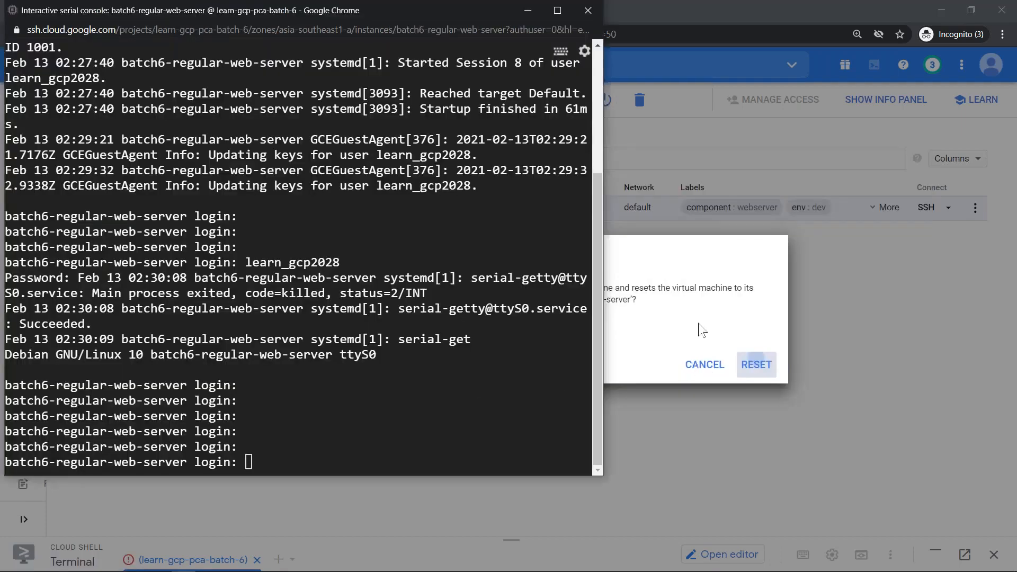
pyautogui.click(741, 358)
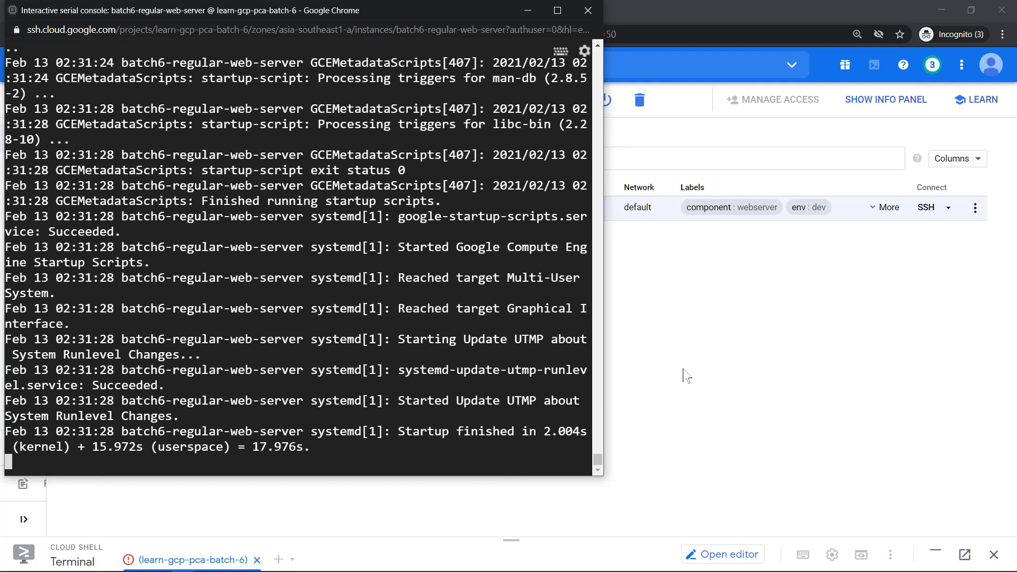
pyautogui.hotkey('alt', 'Tab')
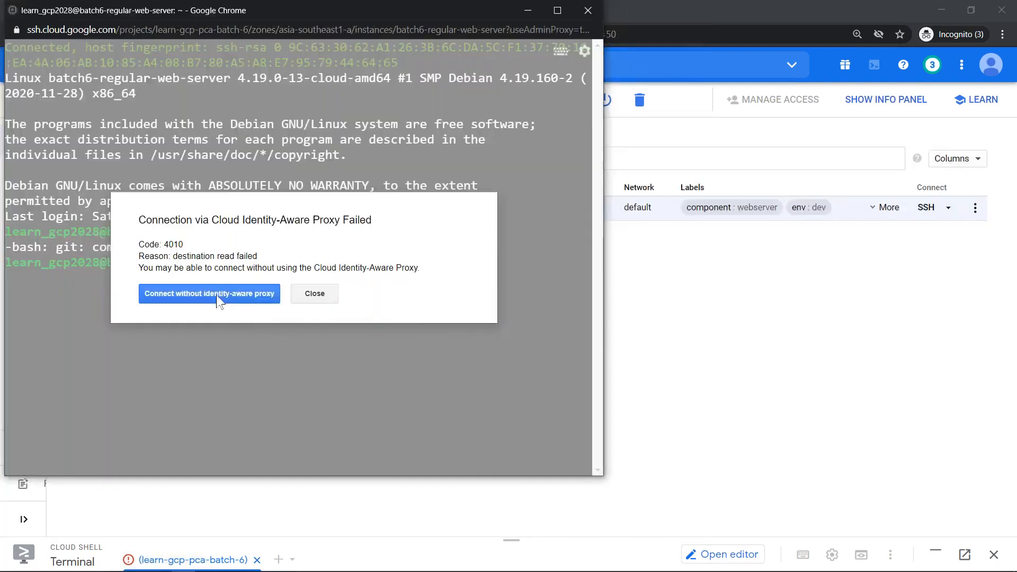
# - Reconnect SSH without Identity-Aware Proxy, clear the screen and run git --version
pyautogui.click(216, 295)
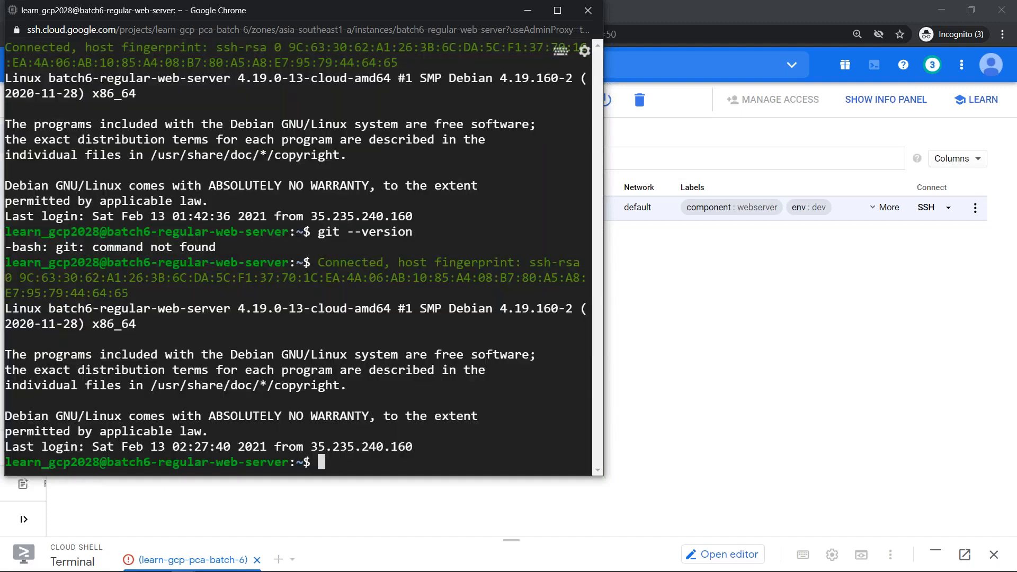
pyautogui.hotkey('ctrl', 'l')
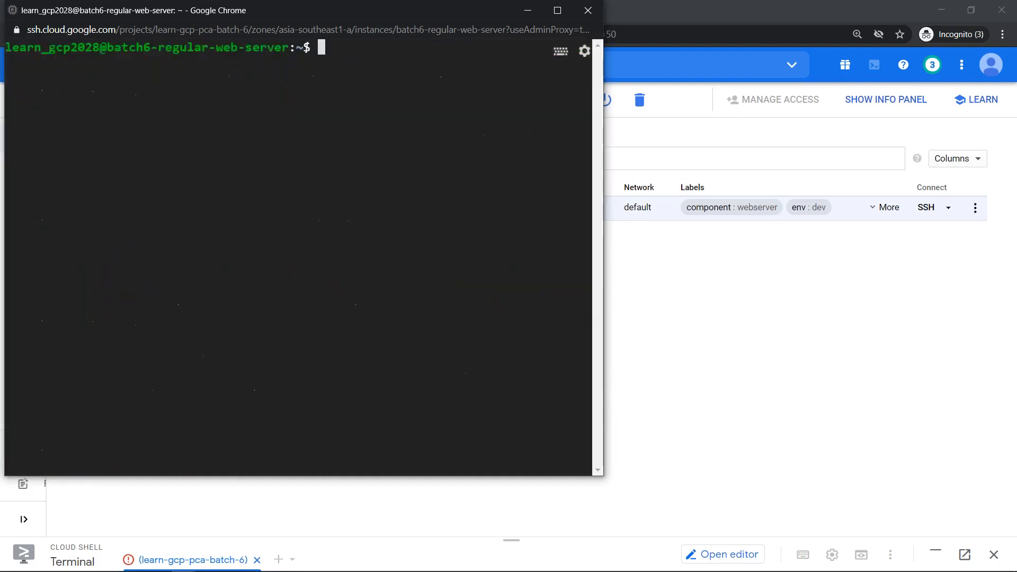
pyautogui.write('git --version')
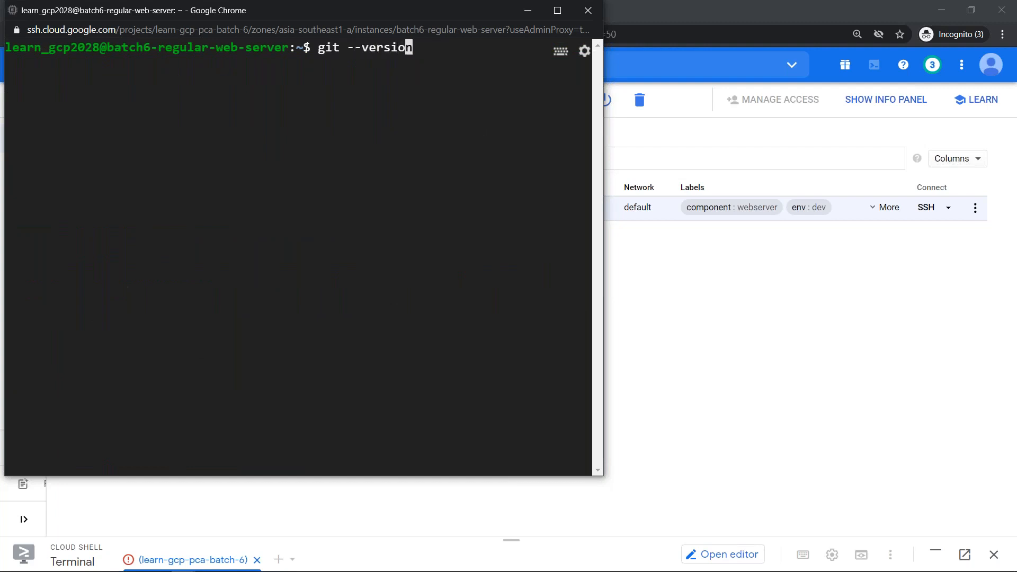
pyautogui.press('Return')
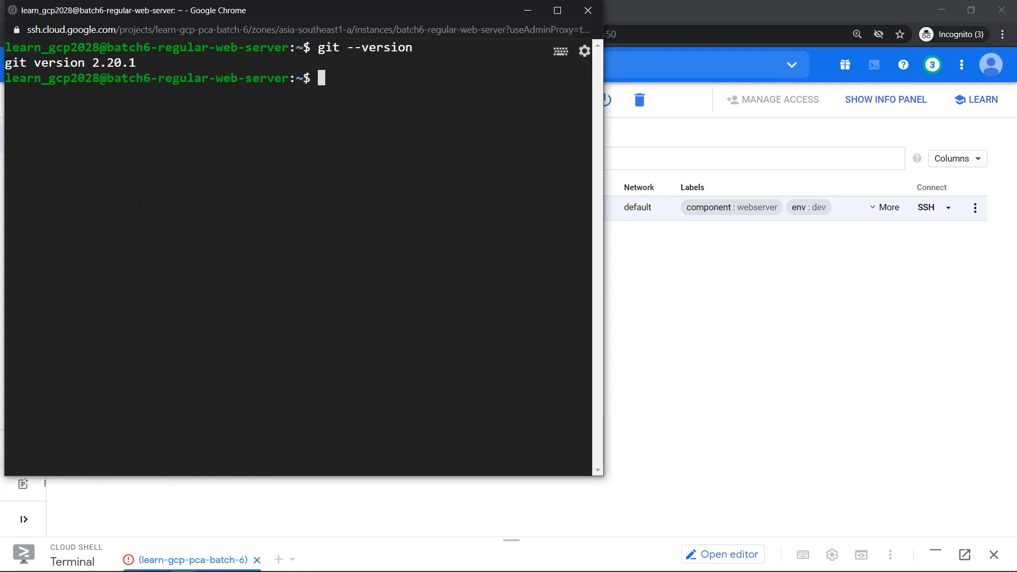
# - Close the SSH and serial console windows, choosing Leave
pyautogui.click(589, 10)
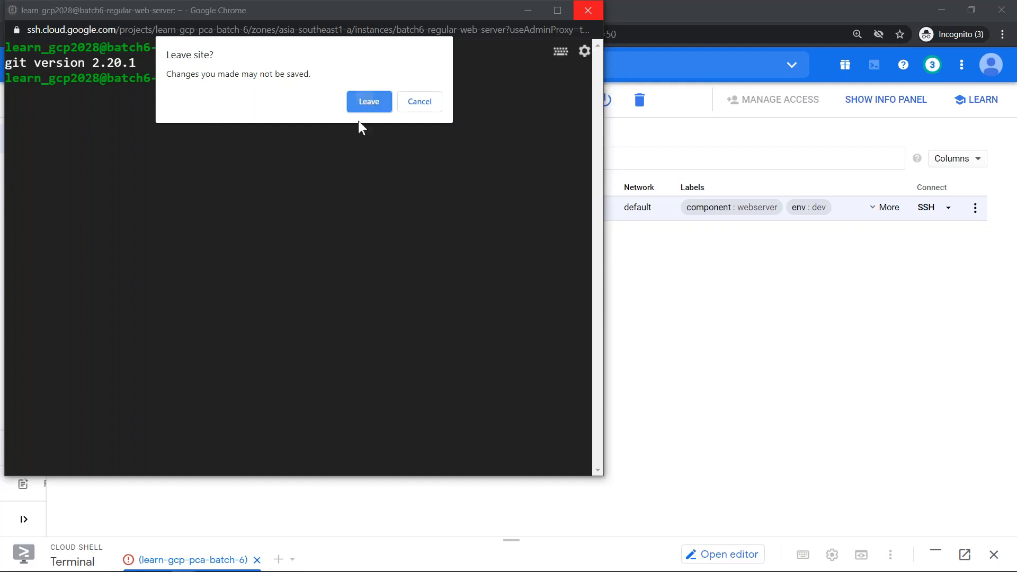
pyautogui.click(362, 106)
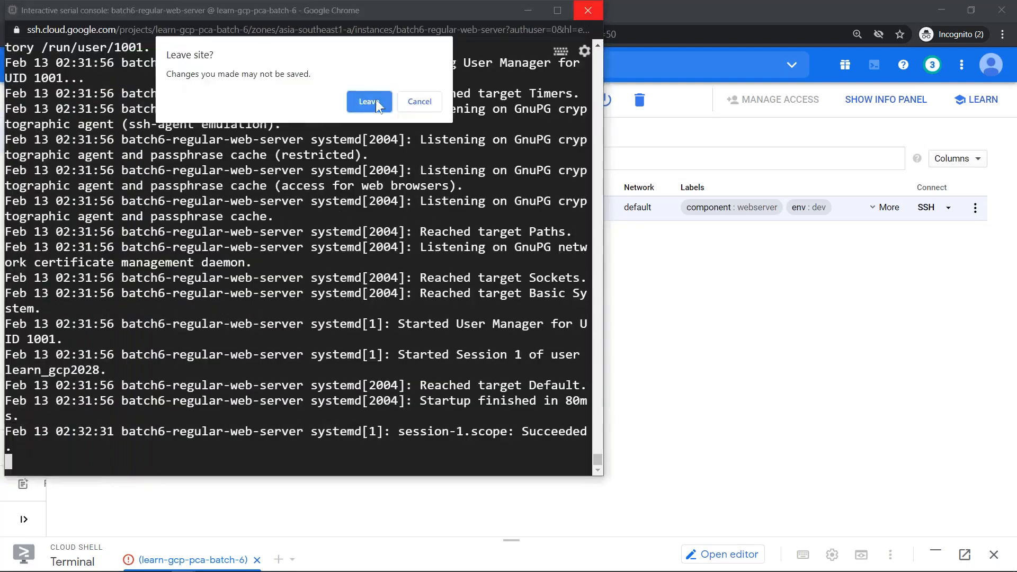
pyautogui.click(376, 101)
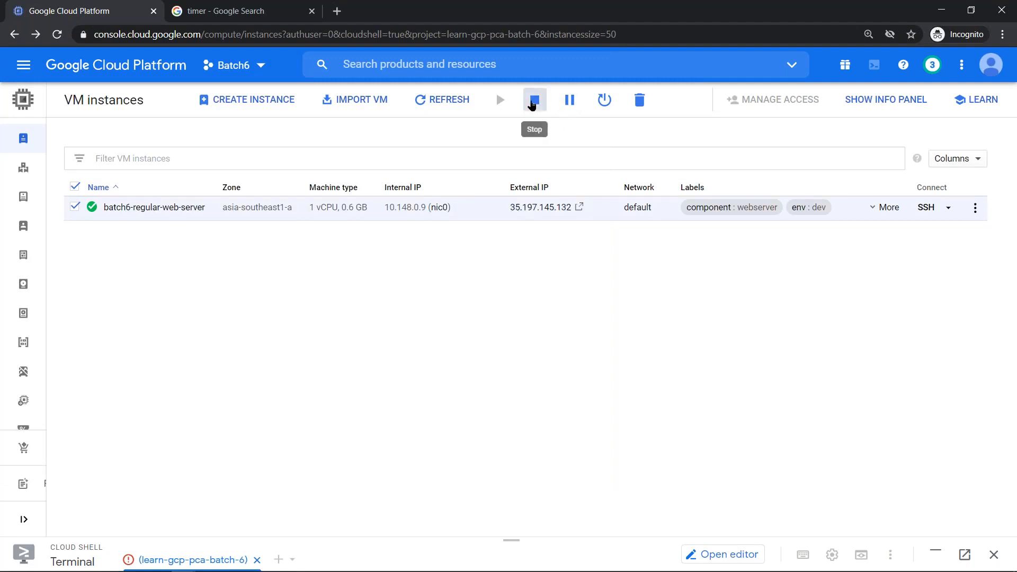
# - Stop batch6-regular-web-server and select its external IP 35.197.145.132
pyautogui.click(534, 102)
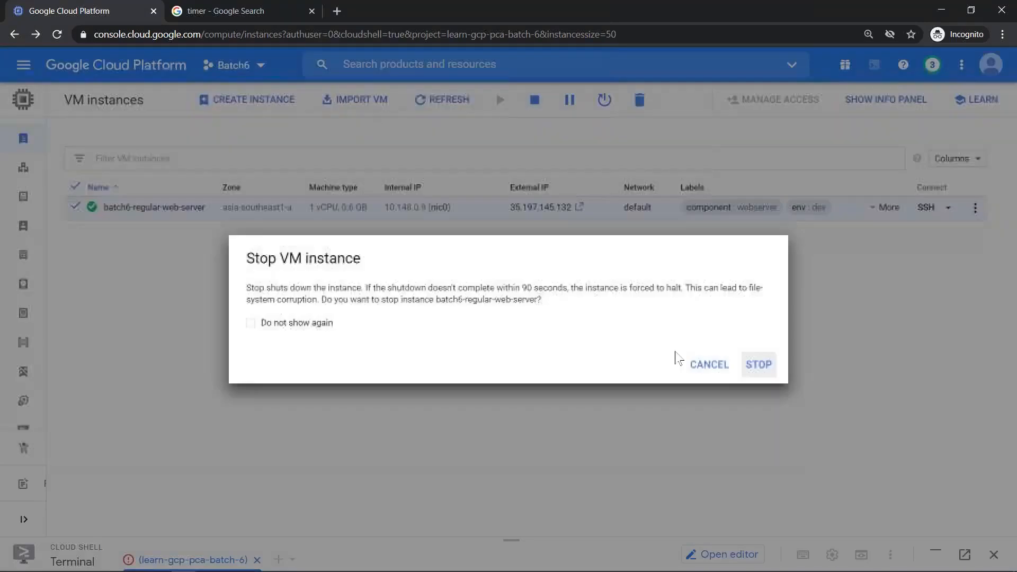
pyautogui.click(752, 367)
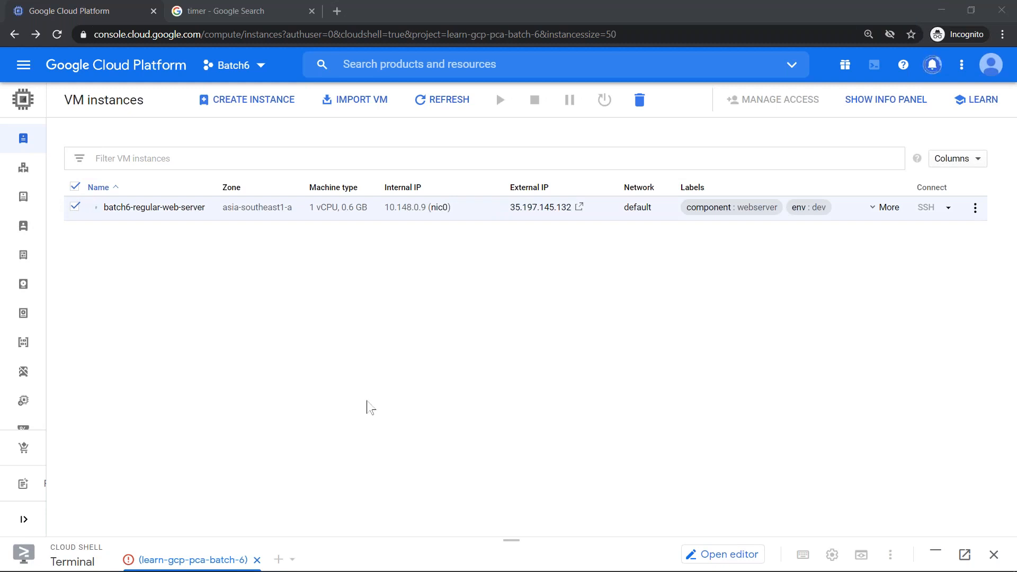
pyautogui.moveTo(507, 208); pyautogui.dragTo(576, 209)
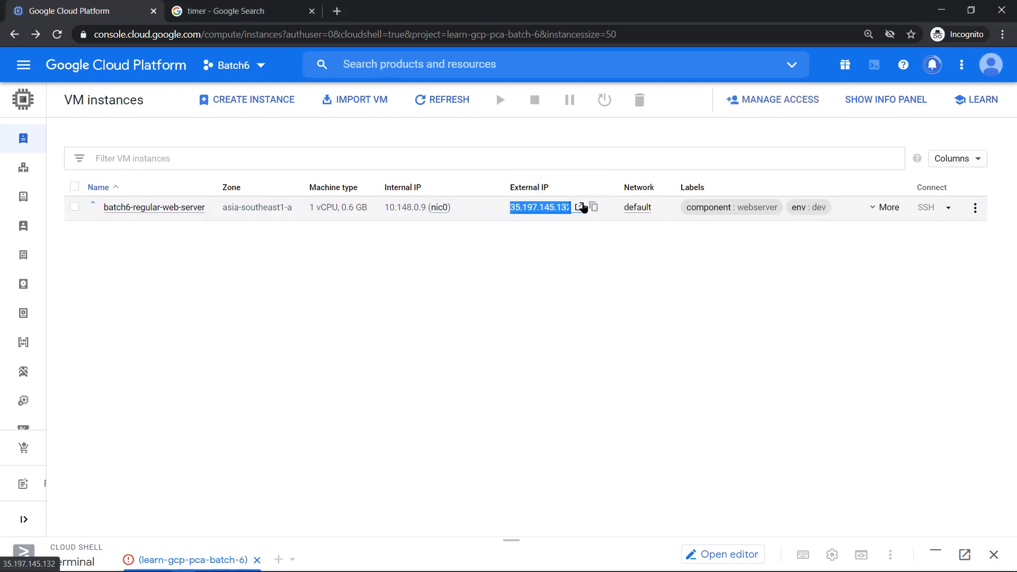
# - Open the external IP in a new tab, then open the stopped VM's edit form
pyautogui.click(579, 207)
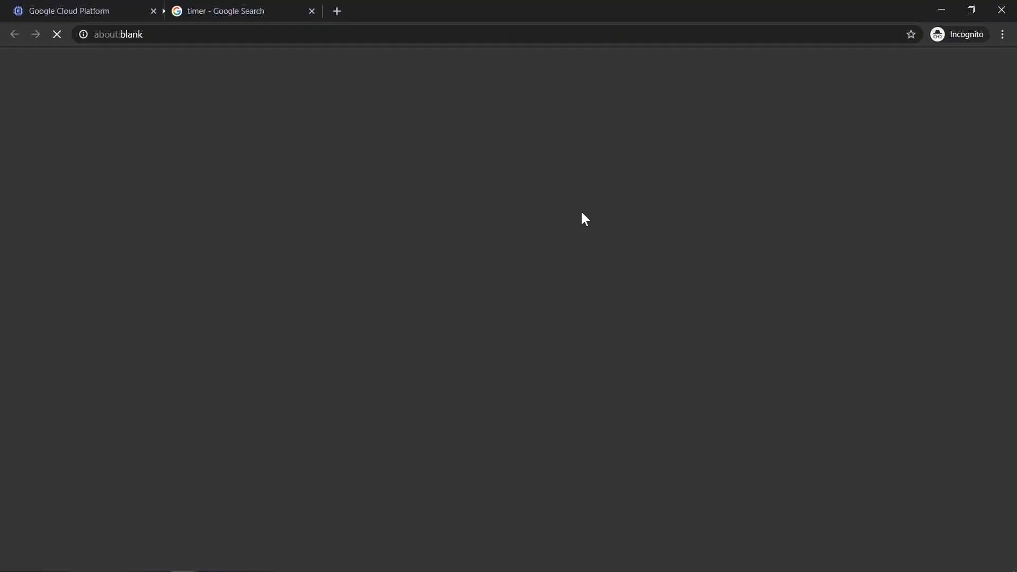
pyautogui.click(102, 12)
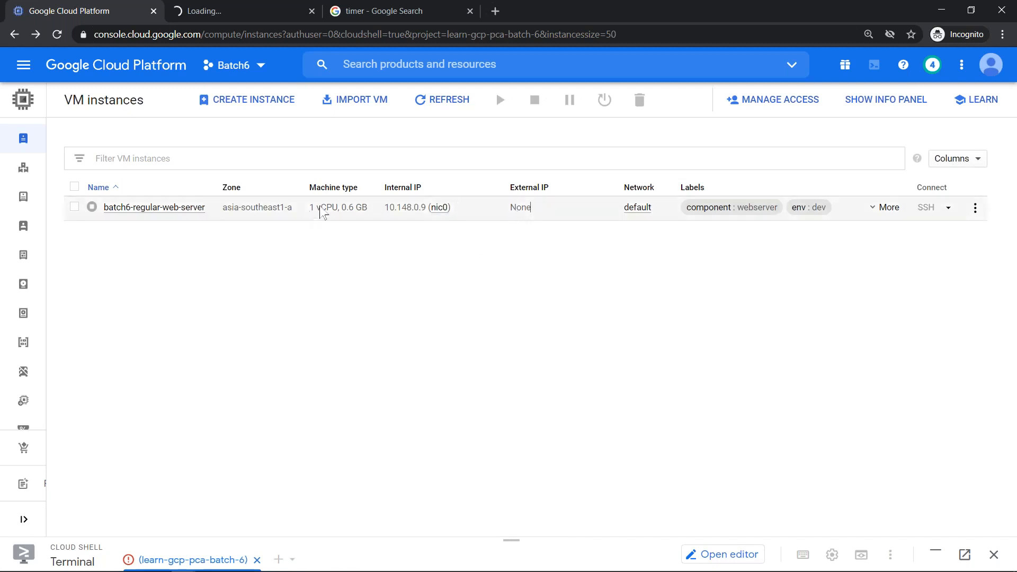
pyautogui.click(173, 209)
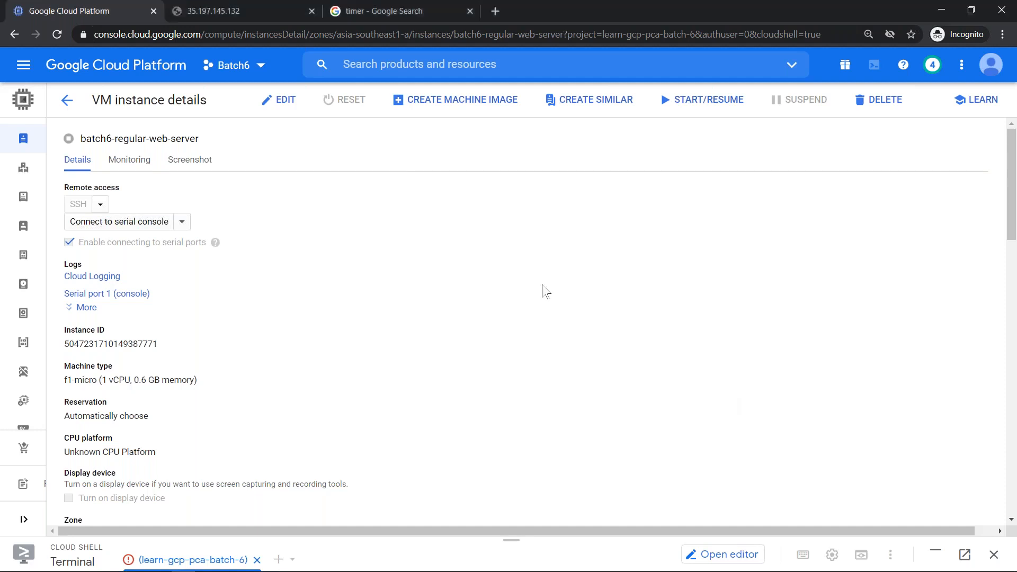
pyautogui.click(286, 100)
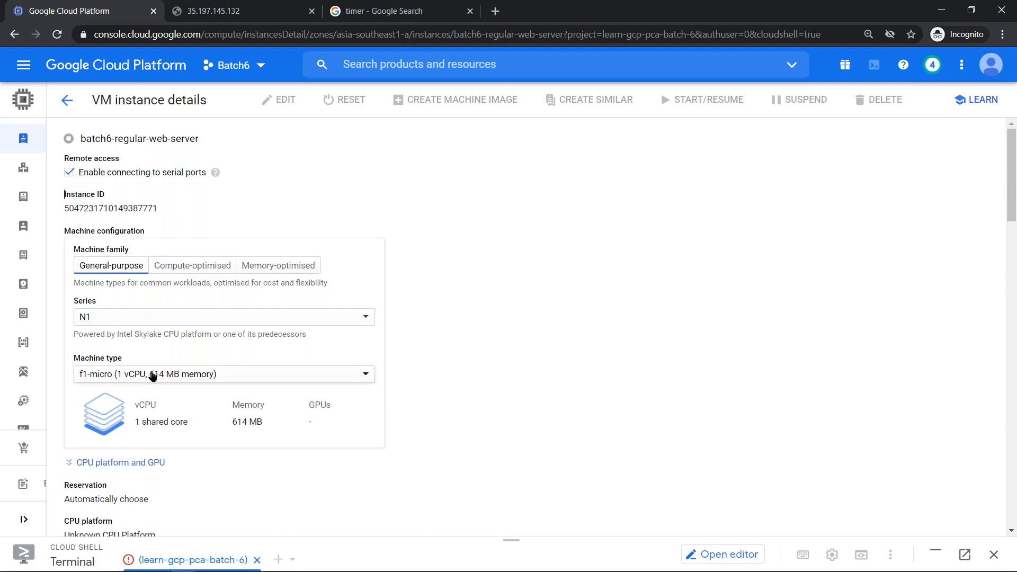
# - Change the machine type from f1-micro to g1-small (1 vCPU, 1.7 GB memory)
pyautogui.click(154, 375)
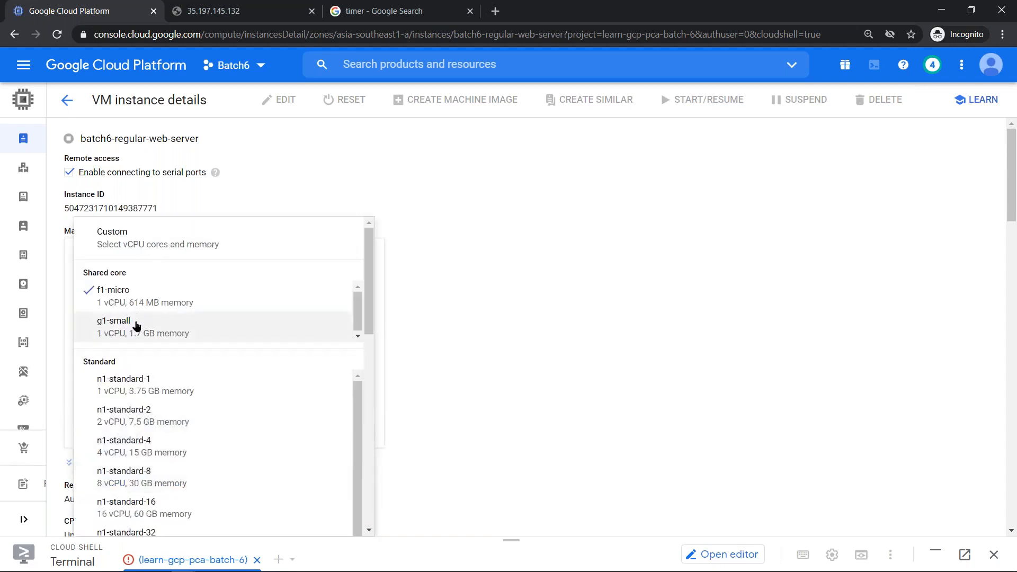
pyautogui.click(137, 326)
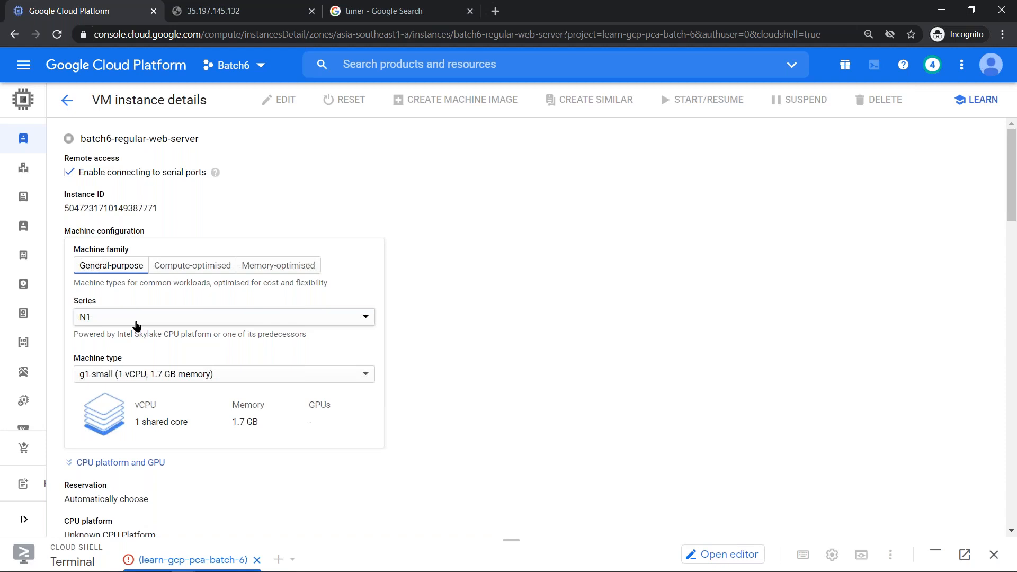
pyautogui.scroll(-6, 136, 325)
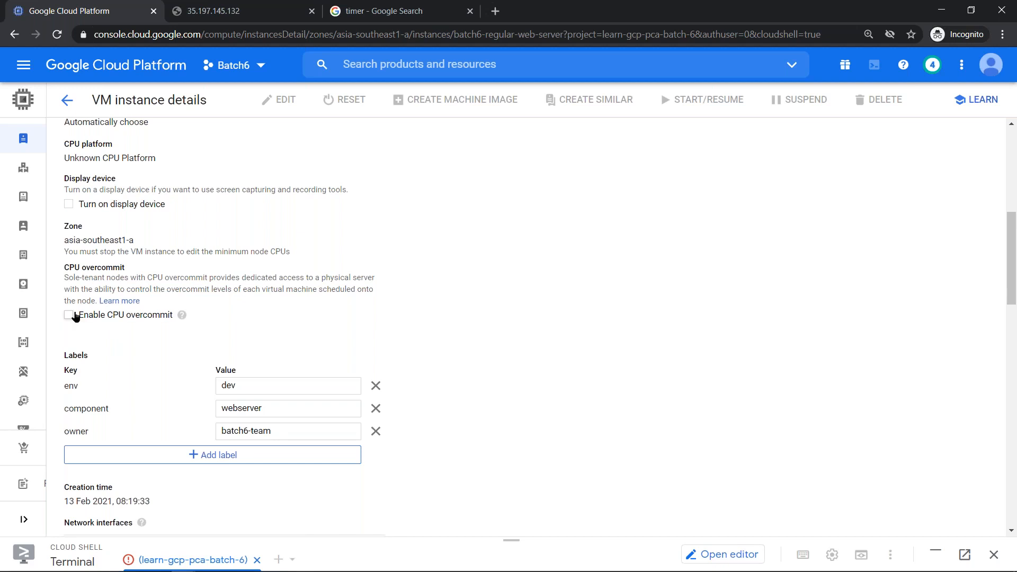
# - Review zone asia-southeast1-a and the nic0 interface, keeping the default network, then collapse it
pyautogui.scroll(3, 75, 317)
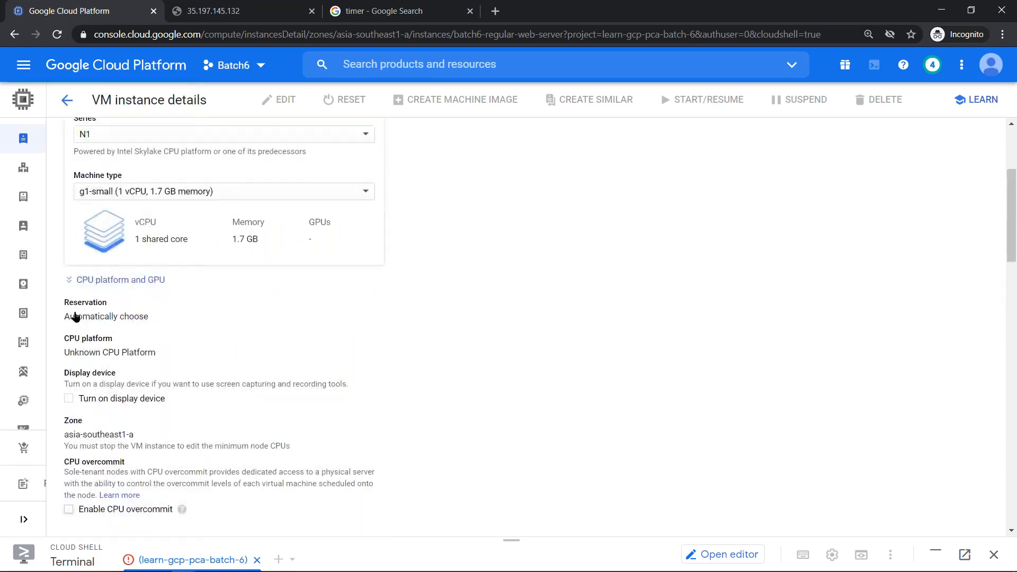
pyautogui.scroll(1, 75, 316)
pyautogui.scroll(2, 76, 316)
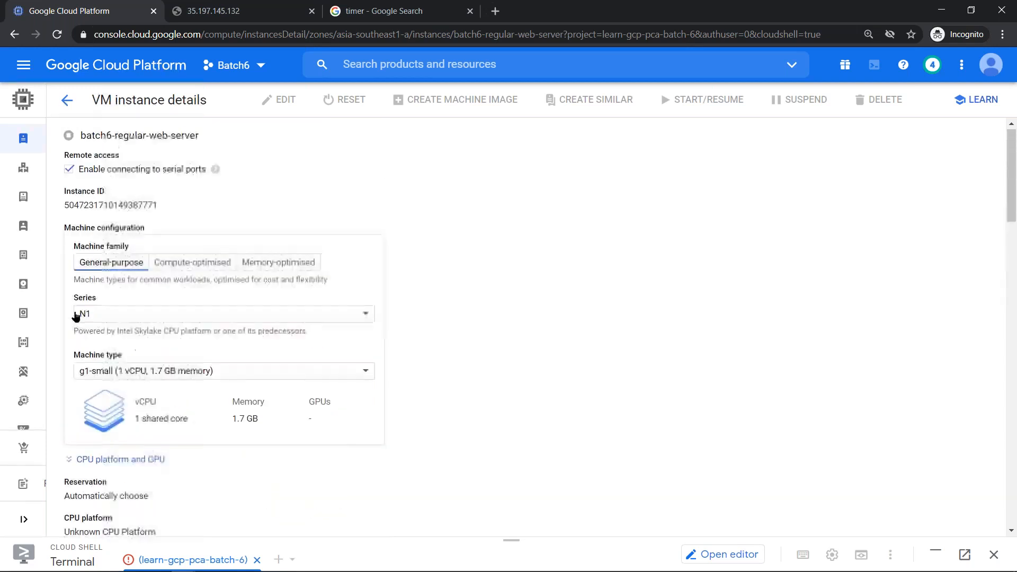
pyautogui.scroll(-3, 75, 316)
pyautogui.scroll(-1, 75, 316)
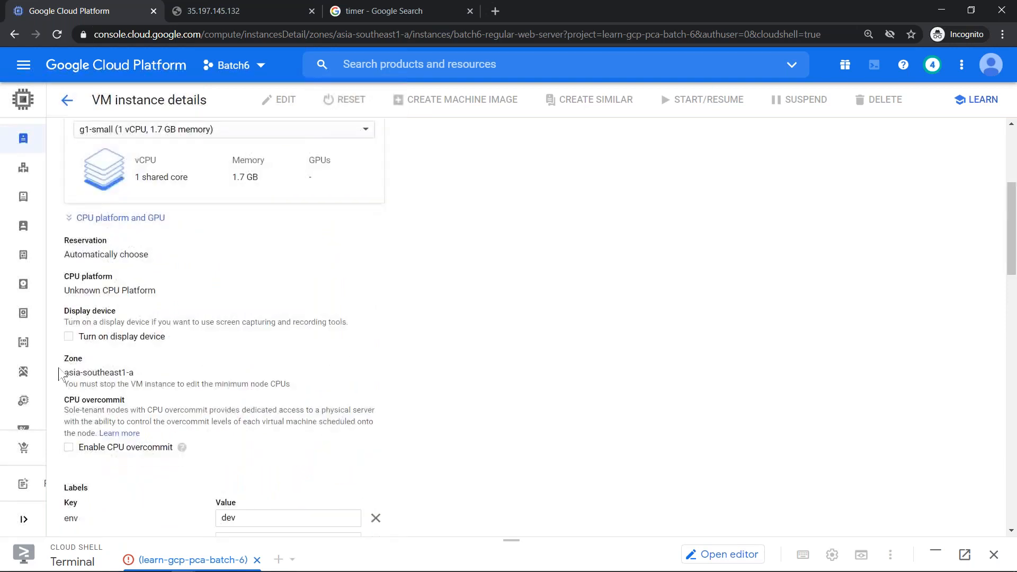
pyautogui.moveTo(64, 373); pyautogui.dragTo(140, 370)
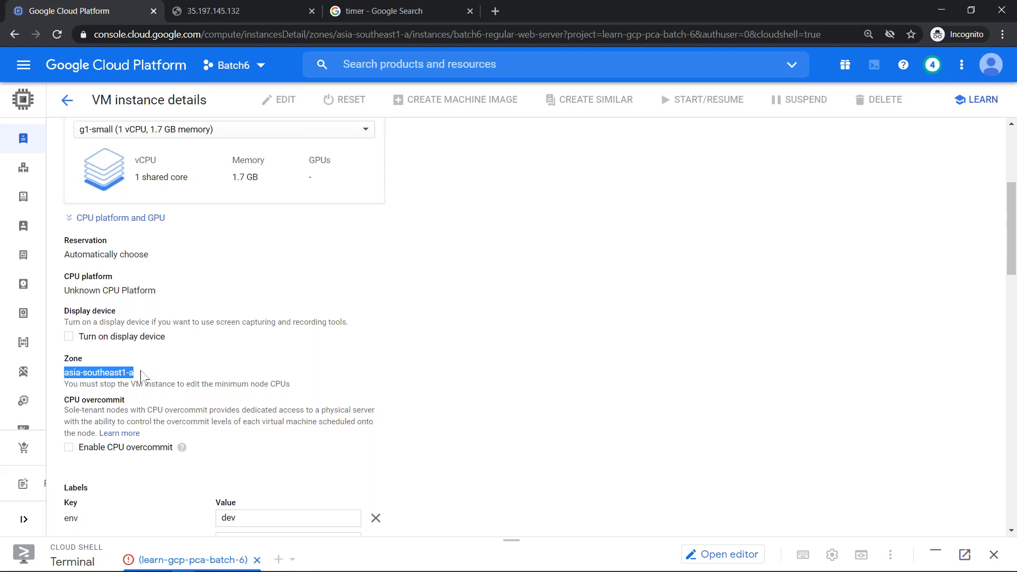
pyautogui.scroll(-4, 141, 374)
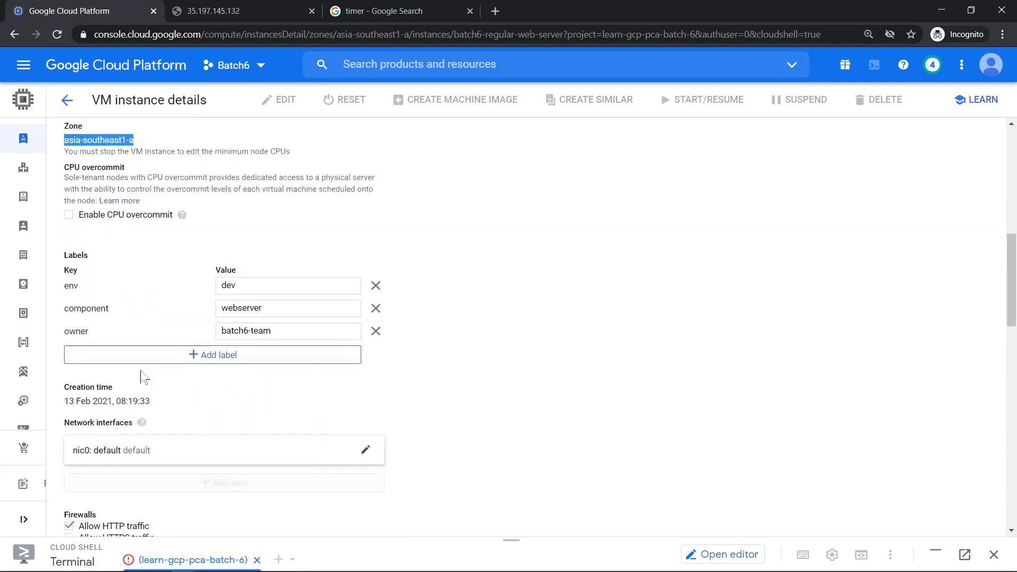
pyautogui.scroll(-2, 140, 374)
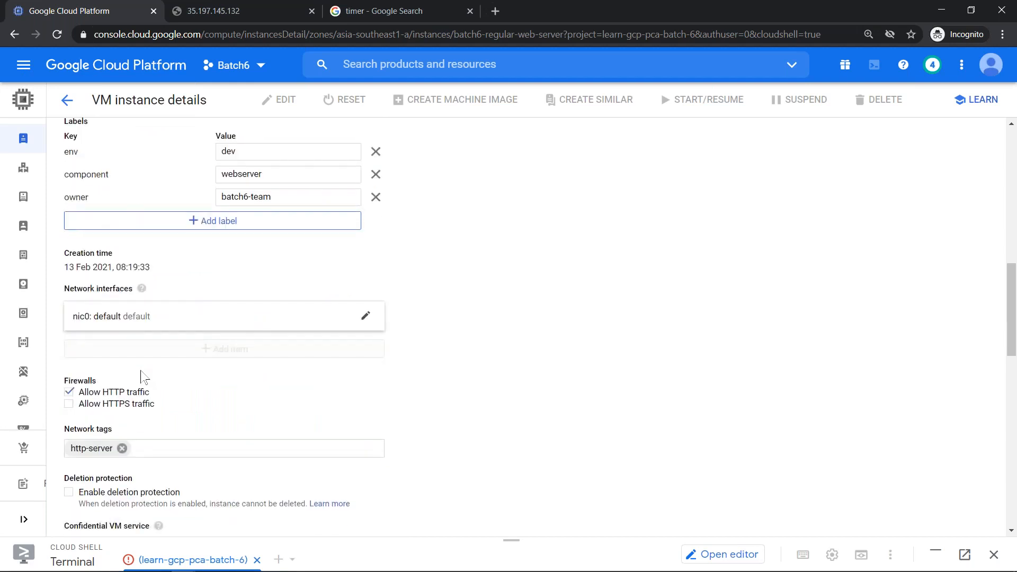
pyautogui.click(136, 320)
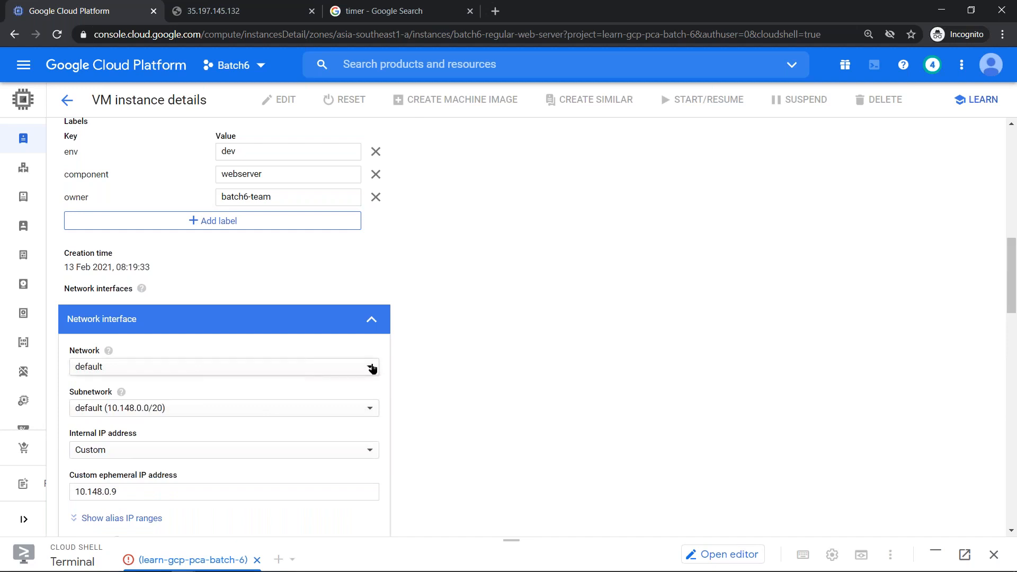
pyautogui.click(372, 367)
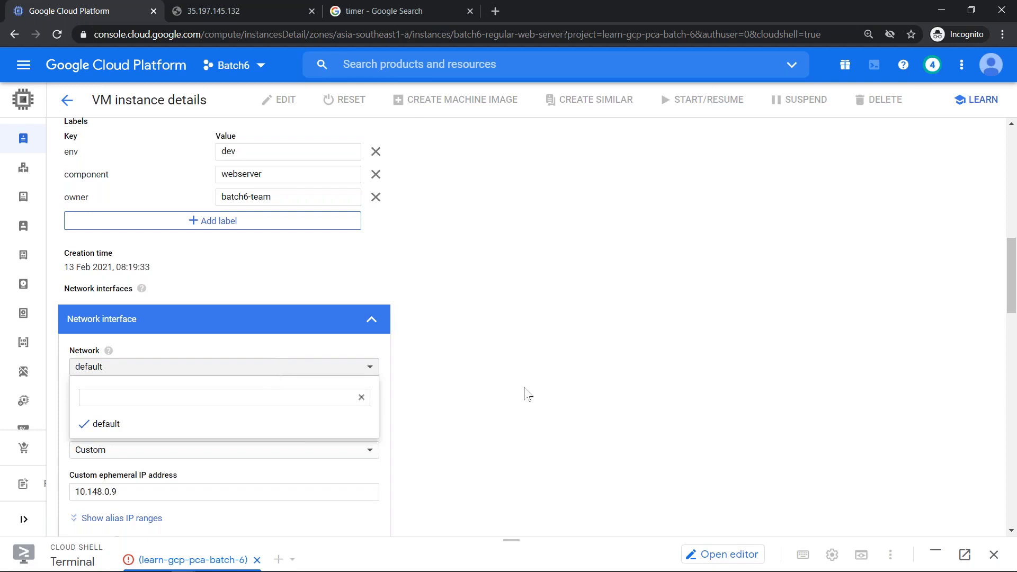
pyautogui.click(193, 341)
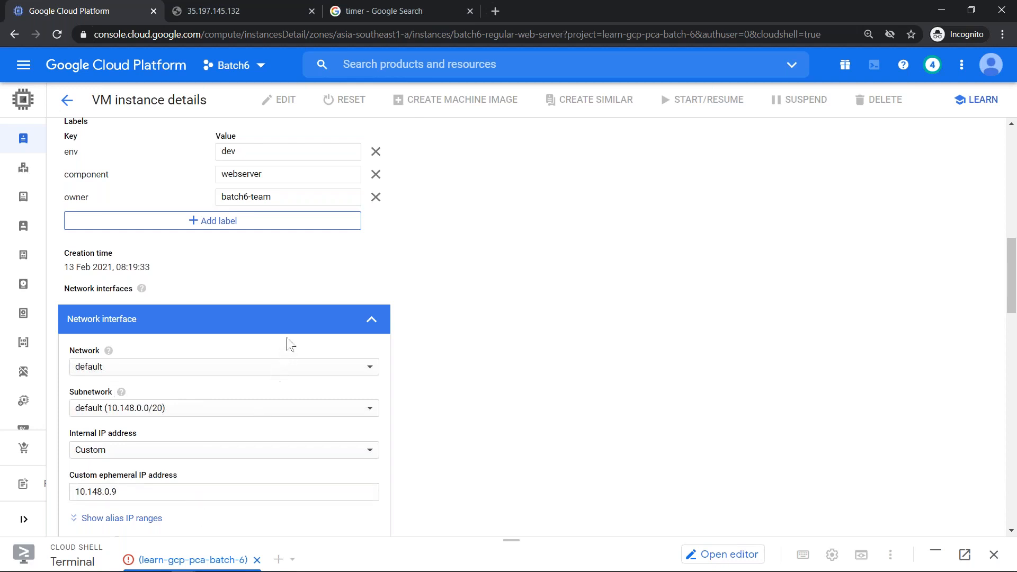
pyautogui.click(371, 321)
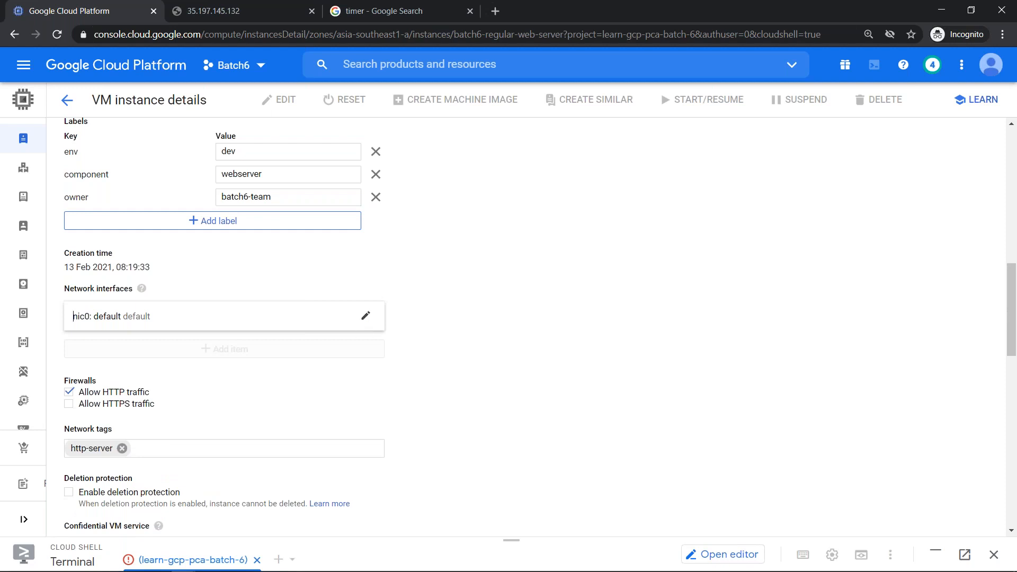
# - Review the boot disk deletion and Off (recommended) pre-emptibility settings, then open the service account list
pyautogui.scroll(-10, 460, 425)
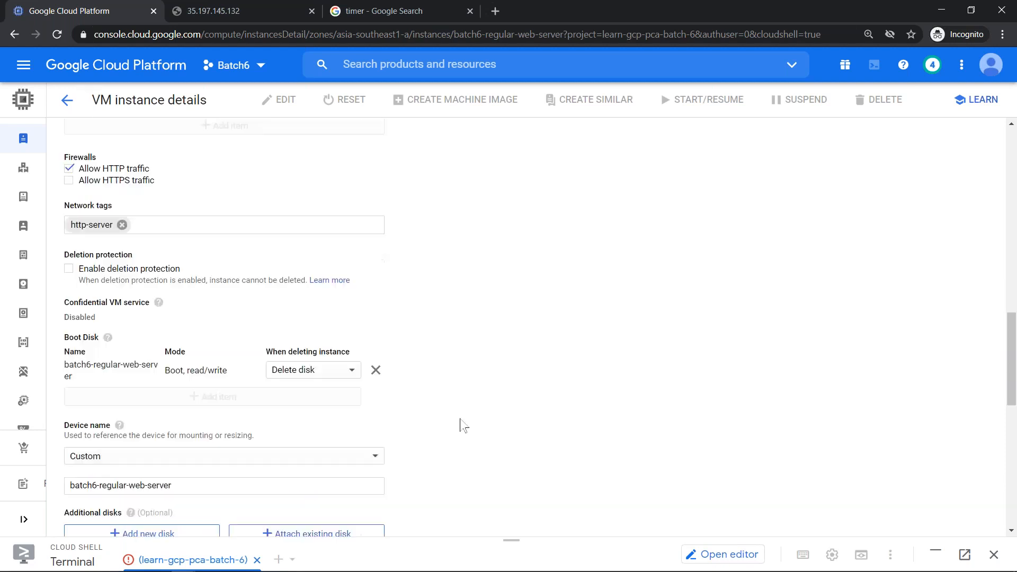
pyautogui.scroll(5, 460, 426)
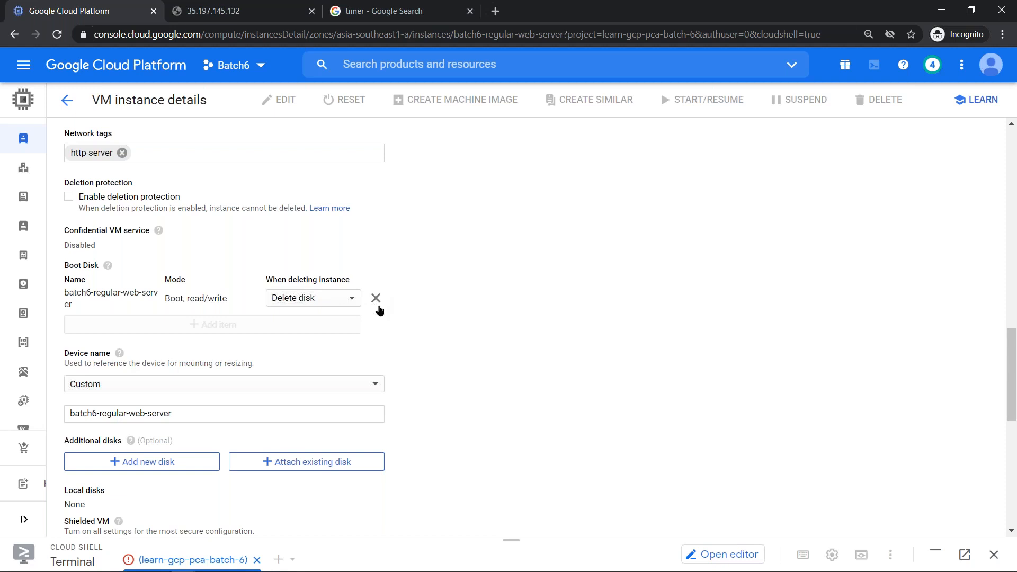
pyautogui.click(326, 303)
pyautogui.click(530, 302)
pyautogui.scroll(-8, 531, 306)
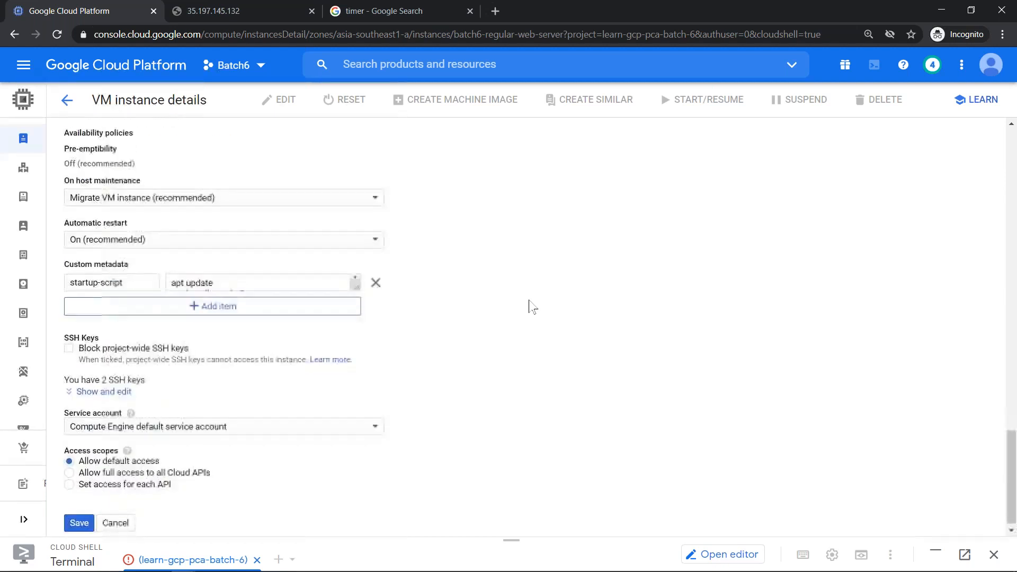
pyautogui.scroll(2, 531, 306)
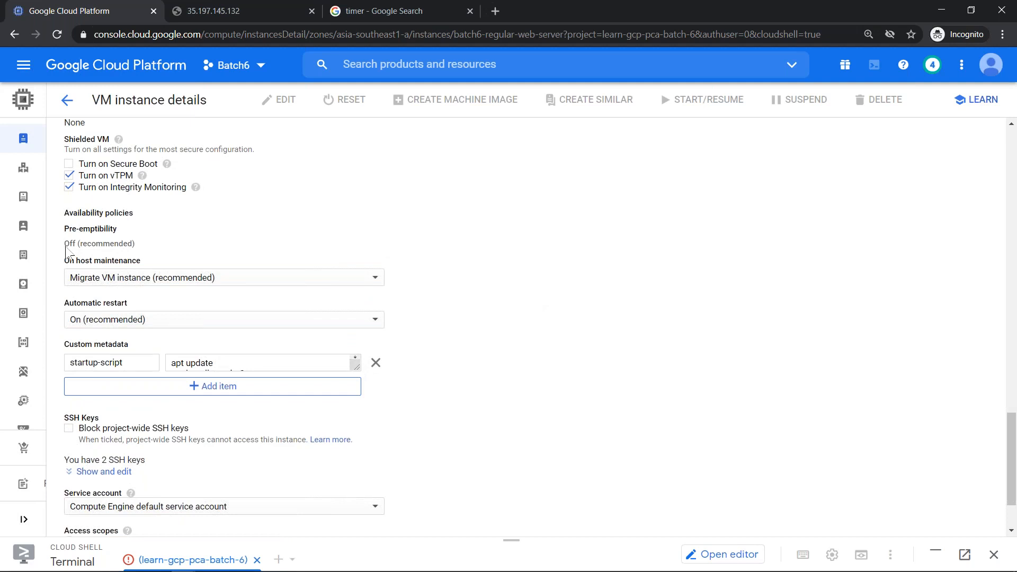
pyautogui.moveTo(65, 245); pyautogui.dragTo(145, 245)
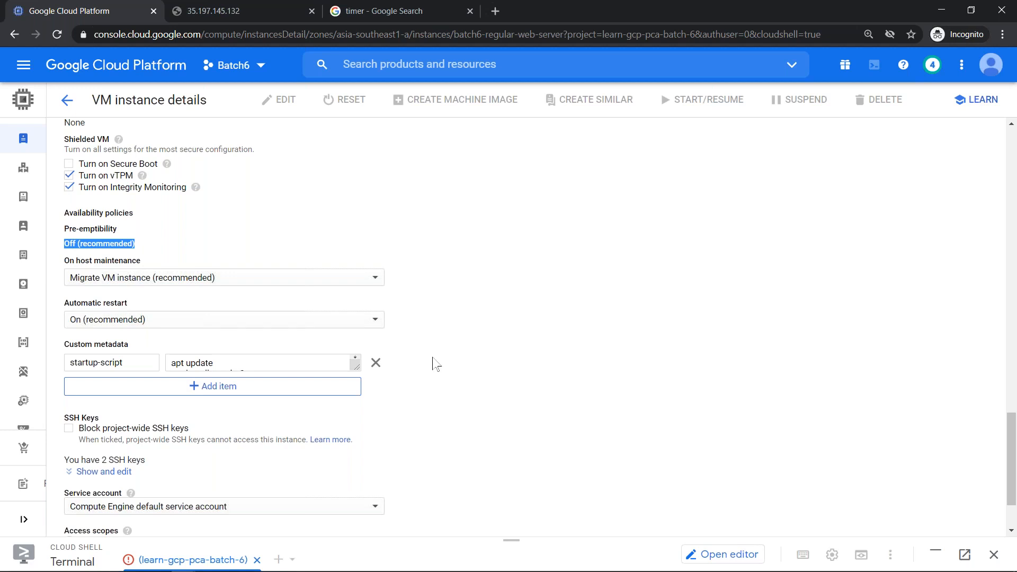
pyautogui.scroll(-2, 436, 364)
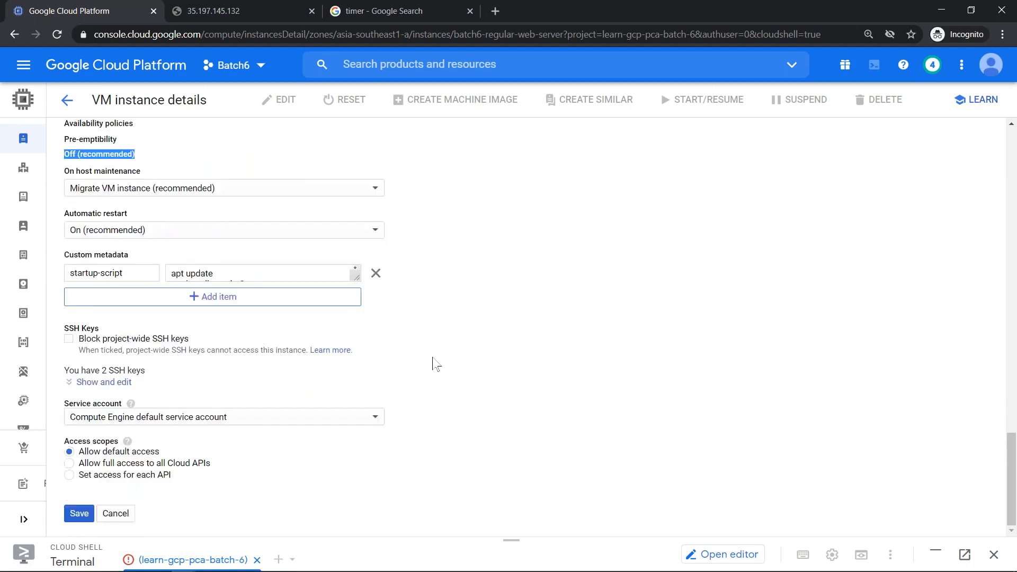
pyautogui.click(200, 424)
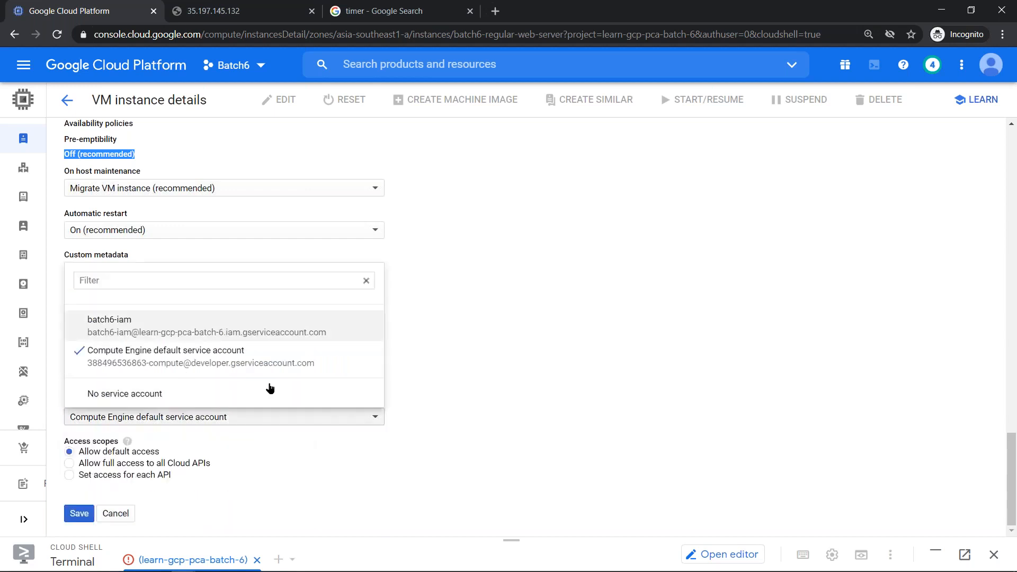
# - Choose batch6-iam as the service account, save, and return to the VM instances list
pyautogui.press('Return')
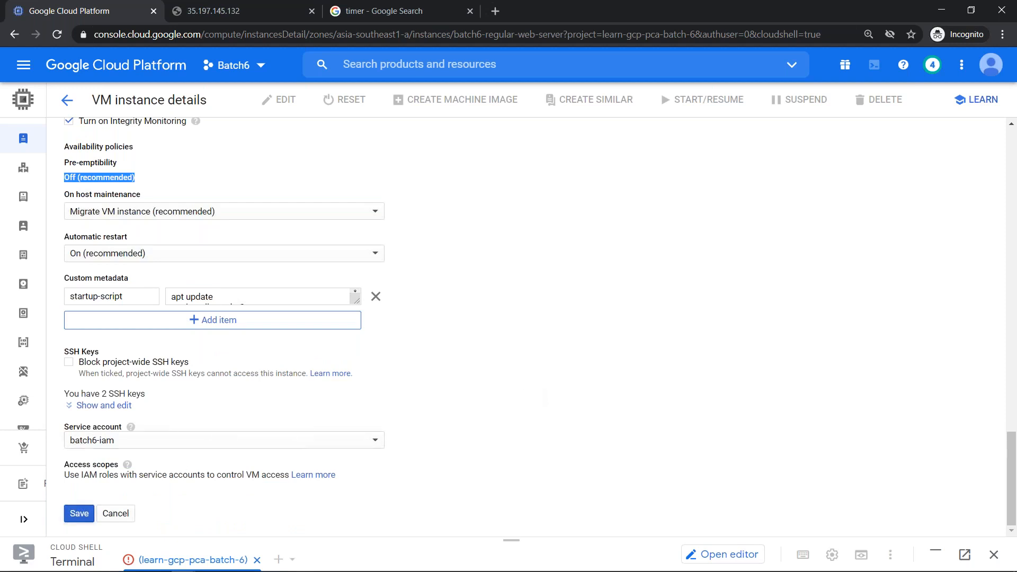
pyautogui.click(83, 514)
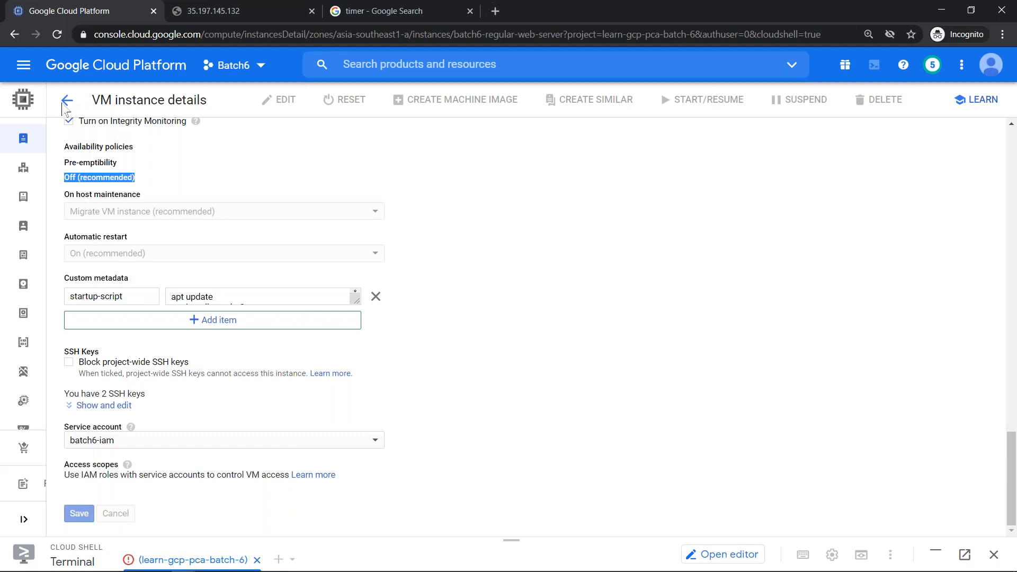
pyautogui.click(66, 102)
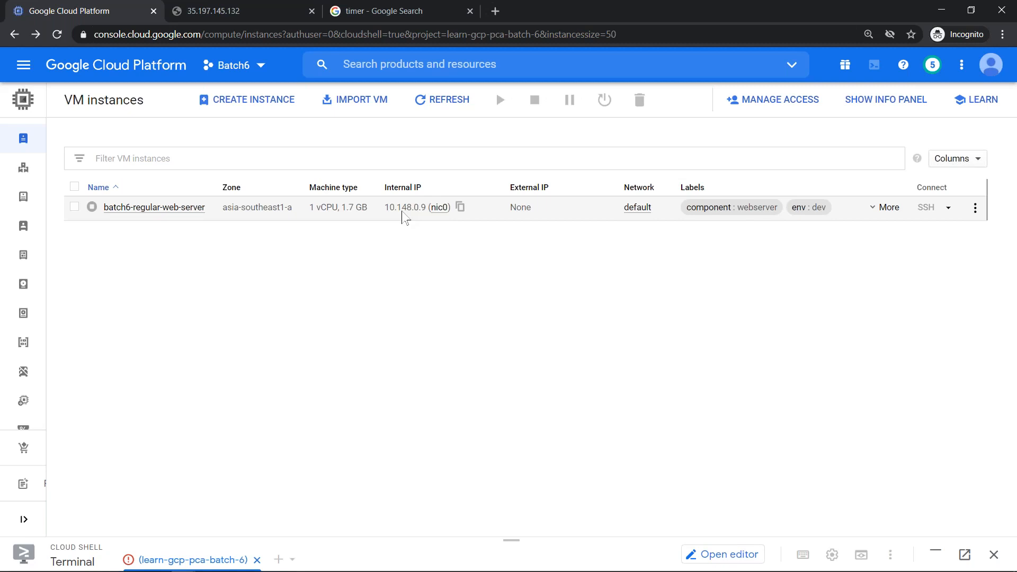
# - Select the stopped batch6-regular-web-server (1 vCPU, 1.7 GB), request a start, and refresh the instance list
pyautogui.click(74, 206)
pyautogui.moveTo(308, 215); pyautogui.dragTo(370, 220)
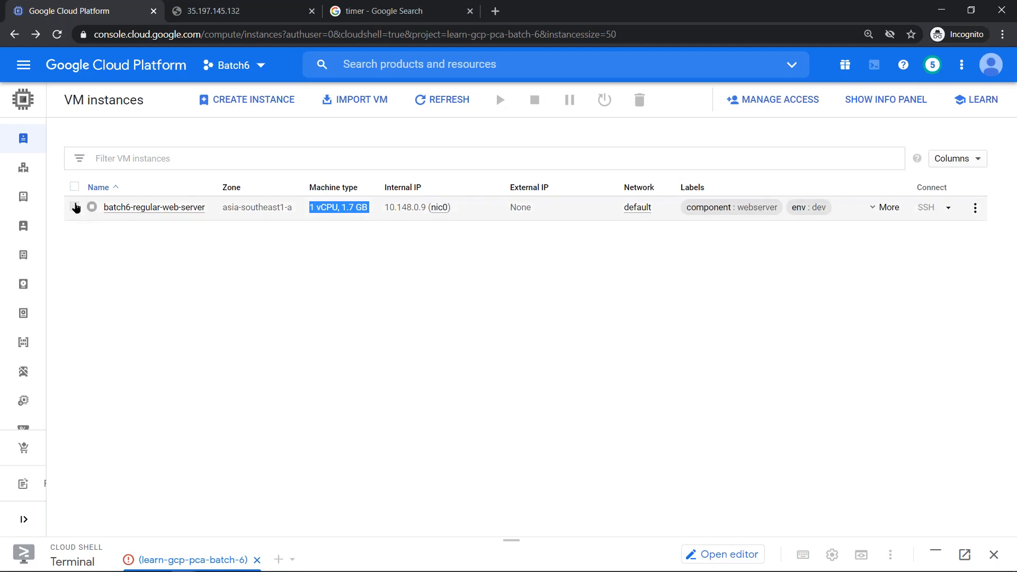
pyautogui.click(75, 207)
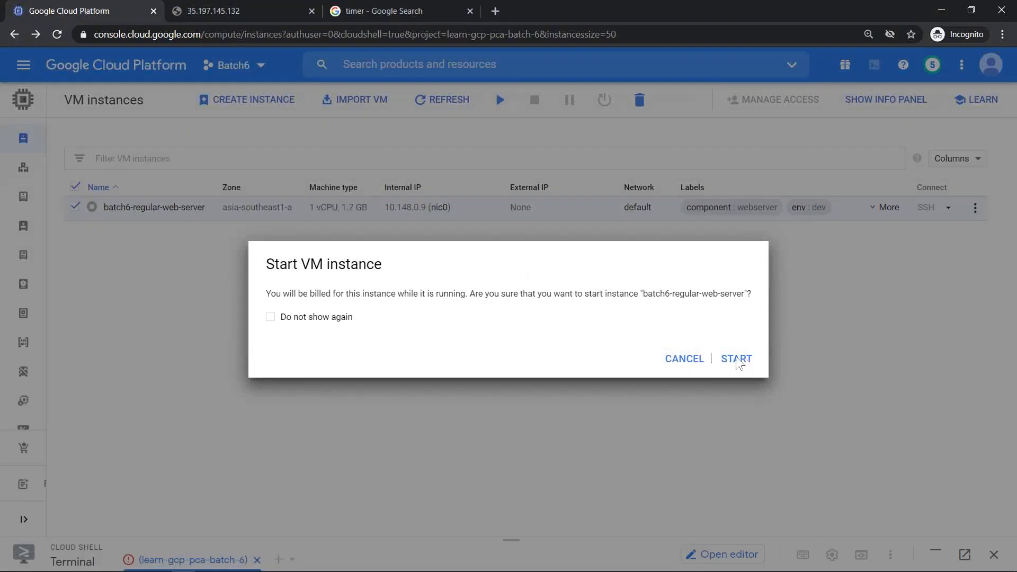
pyautogui.click(721, 359)
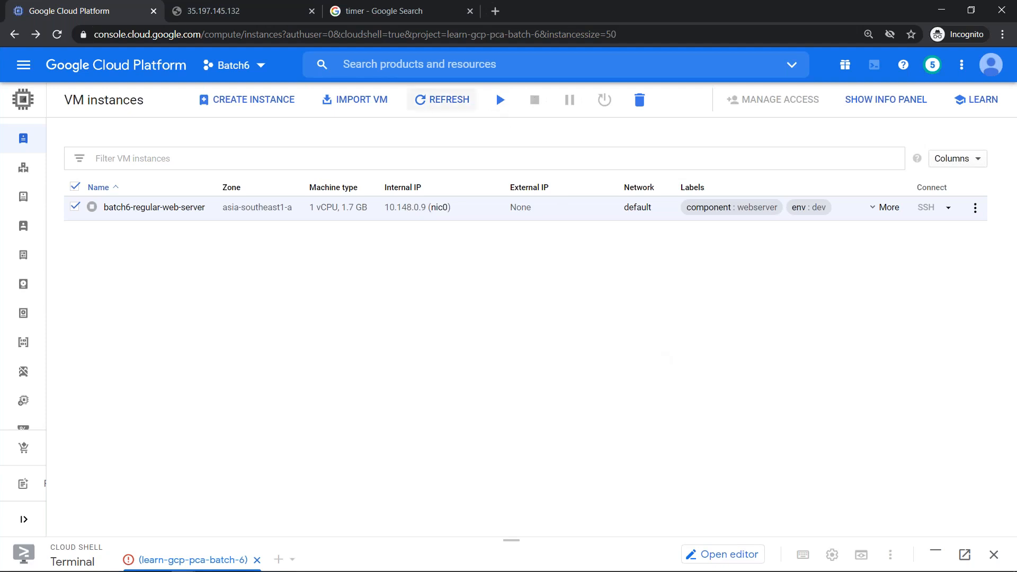
pyautogui.click(442, 100)
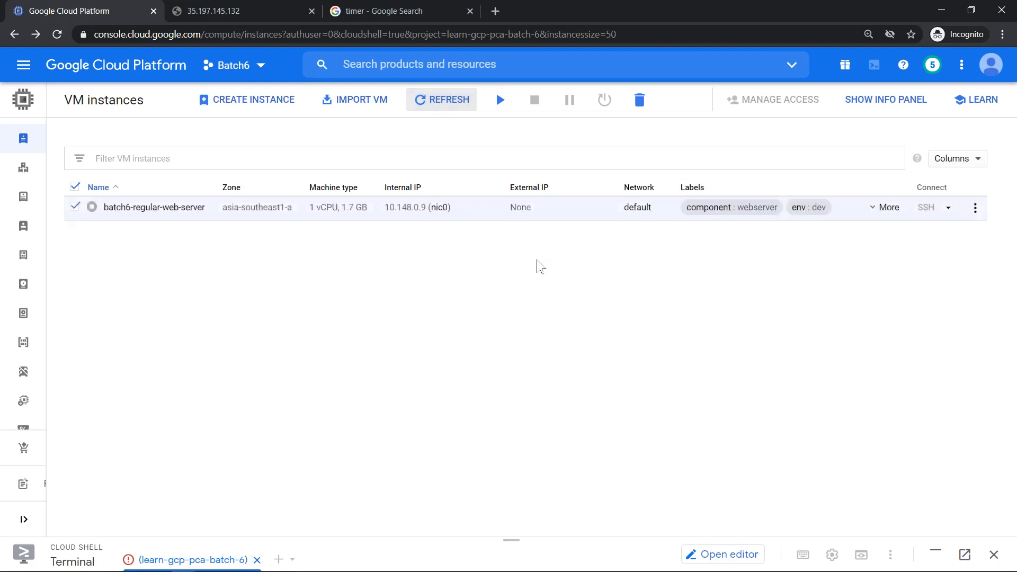
pyautogui.click(429, 97)
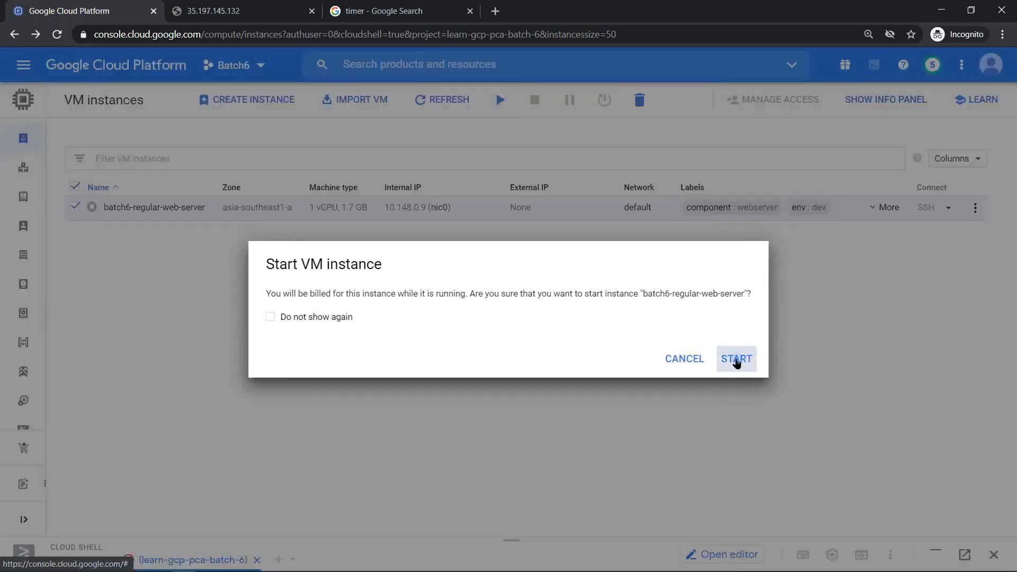
# - Start batch6-regular-web-server, reload the old 35.197.145.132 tab, then open new IP 35.240.218.62
pyautogui.click(736, 360)
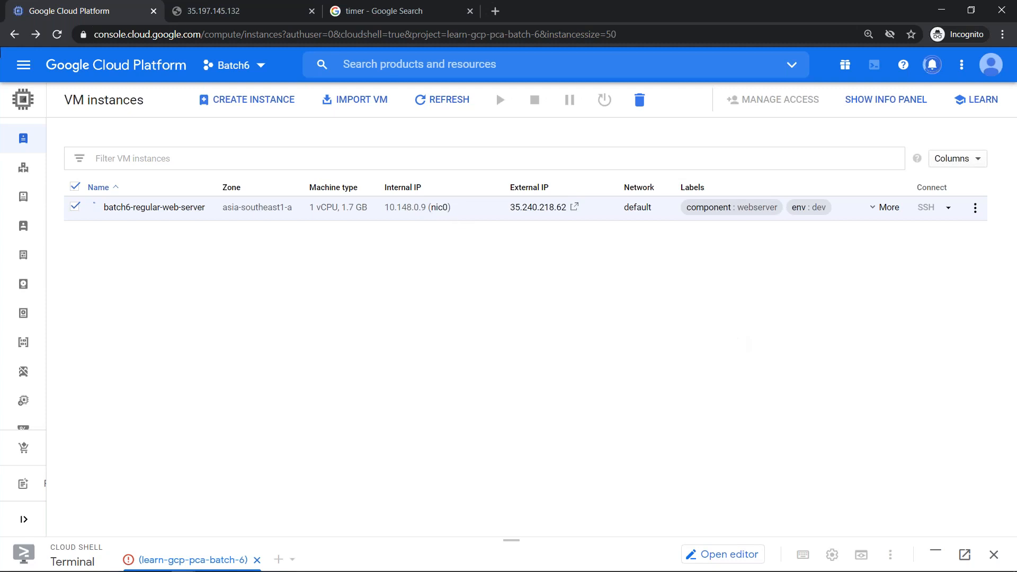
pyautogui.click(455, 102)
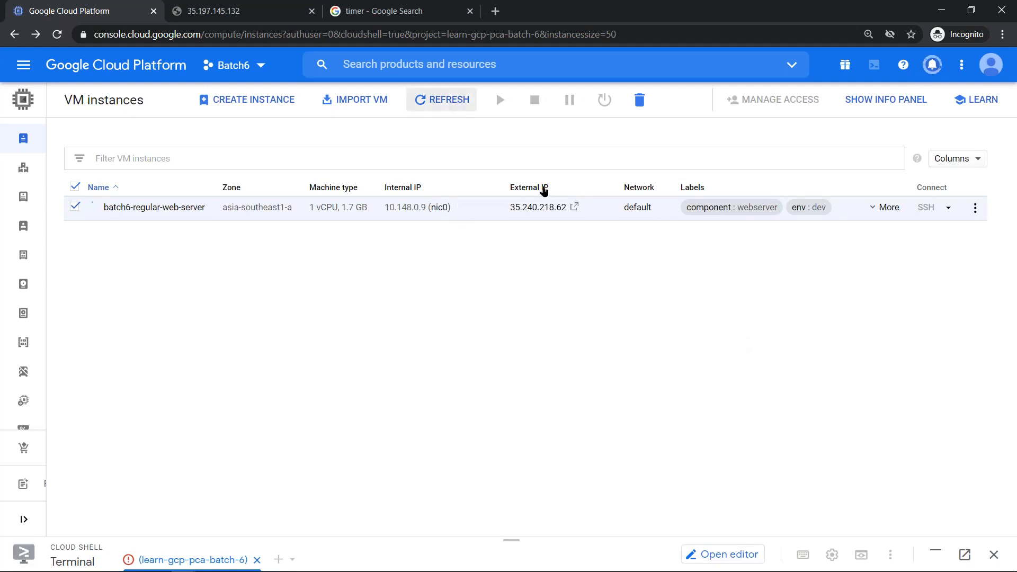
pyautogui.click(229, 9)
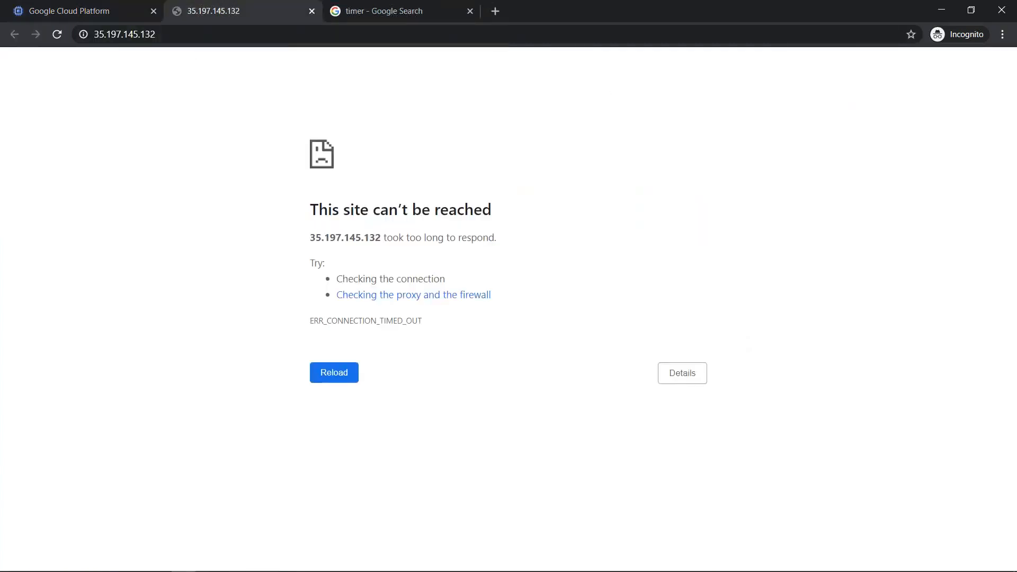
pyautogui.click(139, 33)
pyautogui.press('Return')
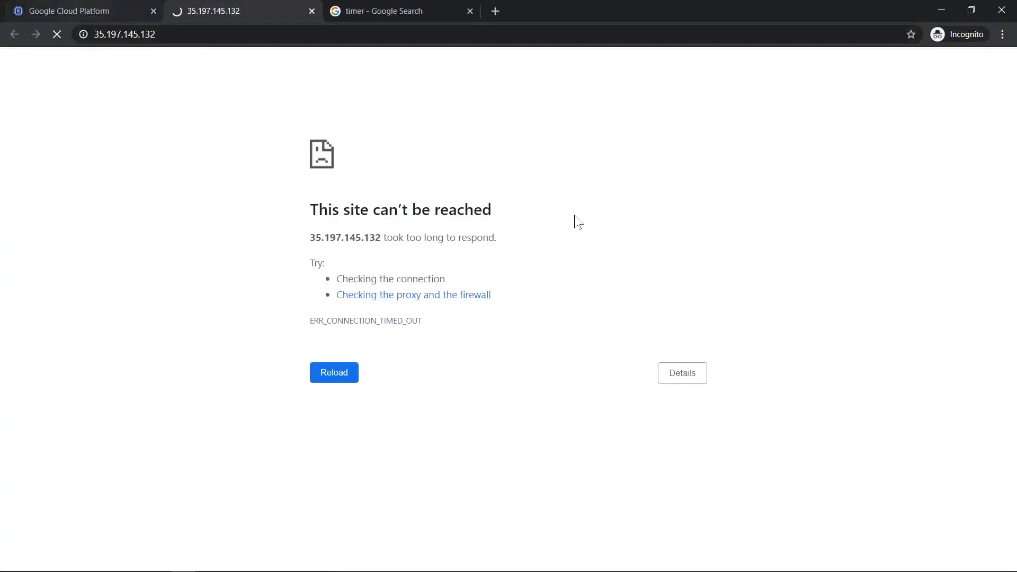
pyautogui.hotkey('ctrl', 'shift', 'Tab')
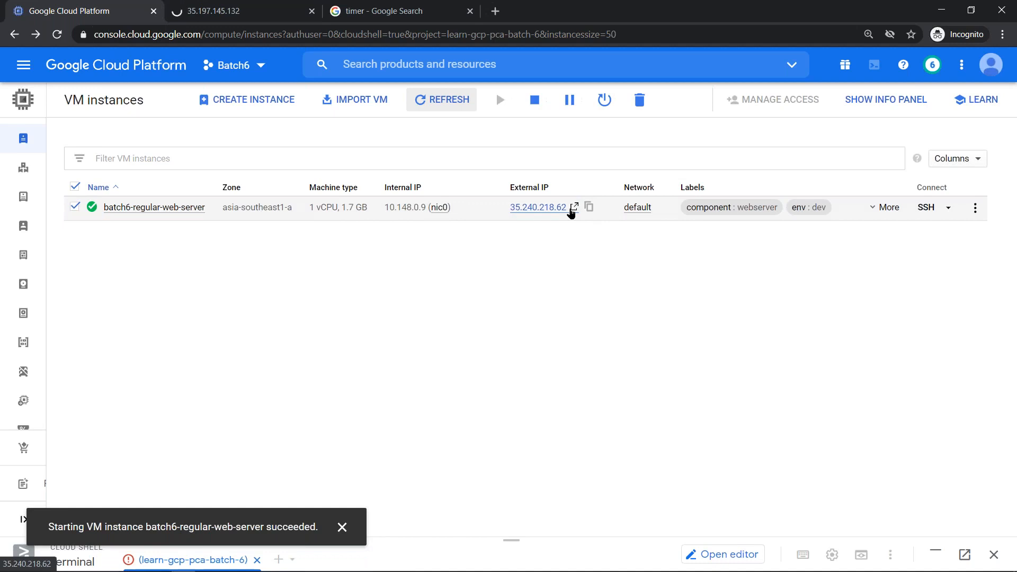
pyautogui.click(574, 206)
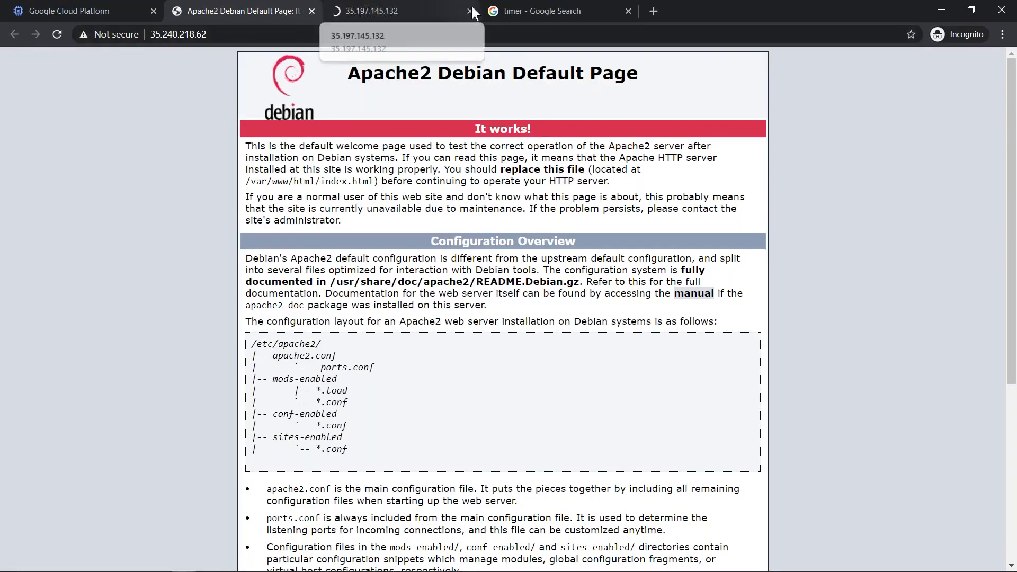
# - Close the old 35.197.145.132 tab, keeping the 35.240.218.62 Apache page open
pyautogui.click(469, 11)
pyautogui.click(85, 7)
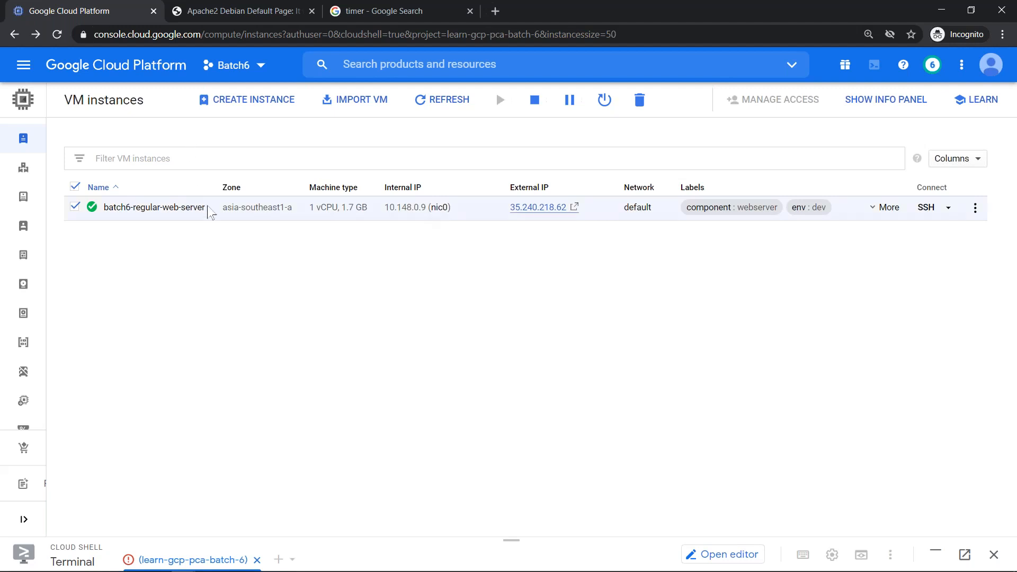
pyautogui.moveTo(191, 208); pyautogui.dragTo(103, 220)
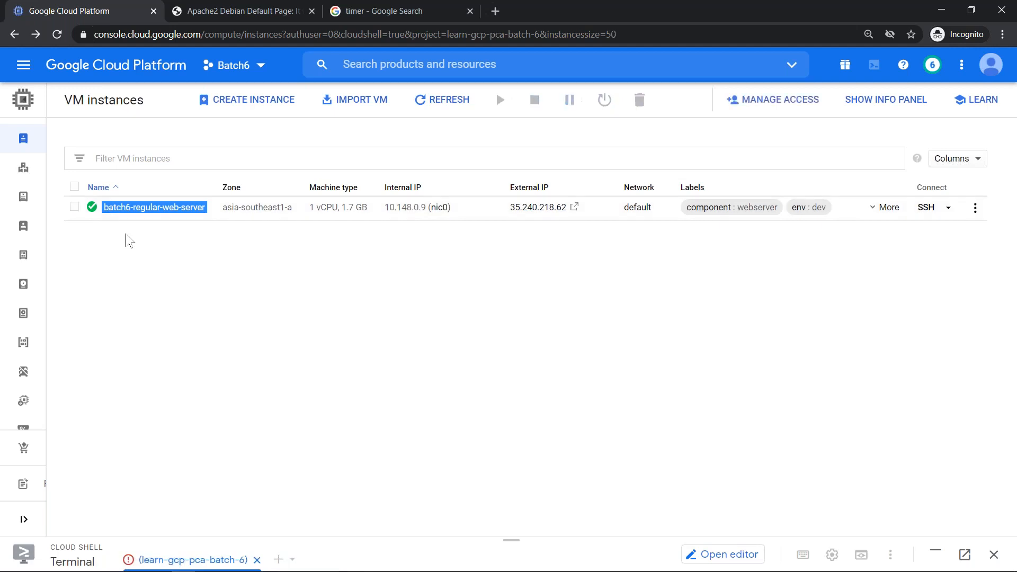
pyautogui.click(385, 215)
pyautogui.moveTo(382, 211); pyautogui.dragTo(427, 213)
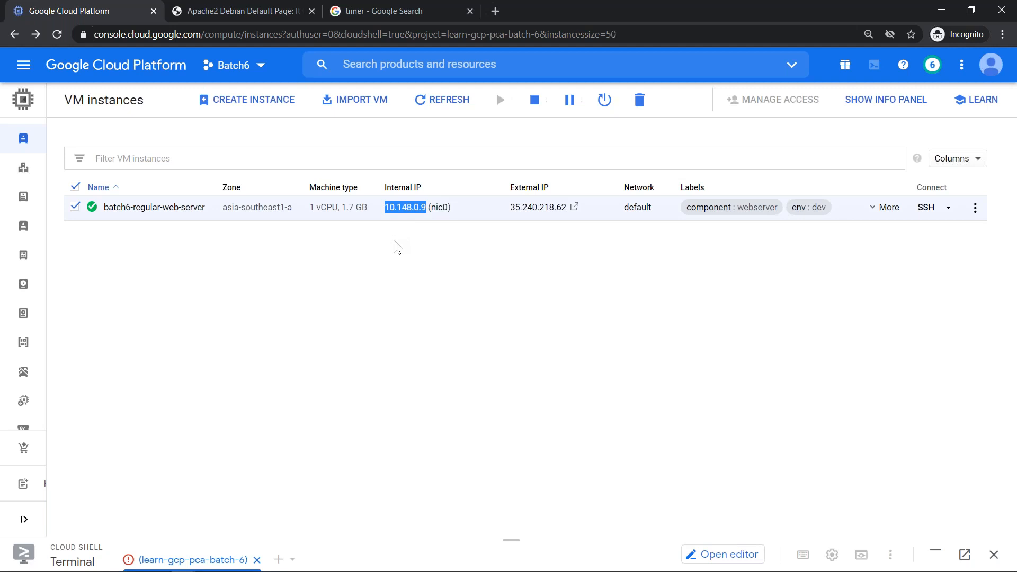
pyautogui.click(483, 276)
pyautogui.hotkey('alt', 'Tab')
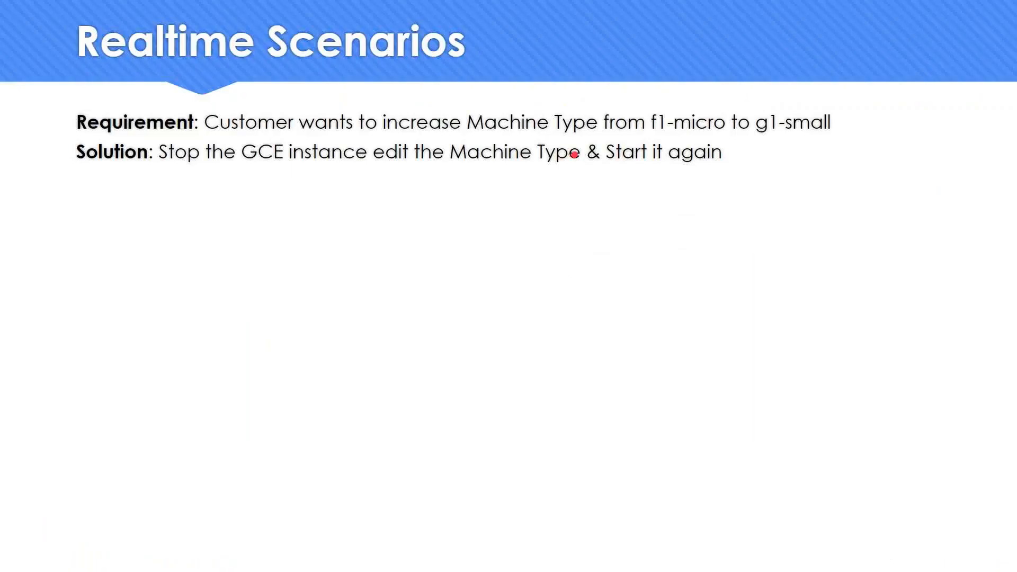
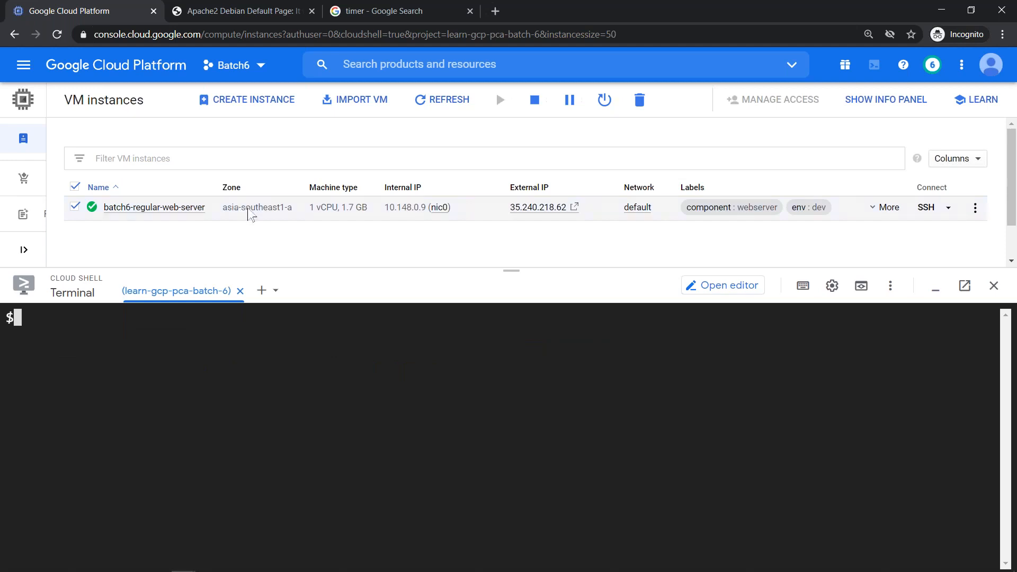
# - Enter the gcloud compute instances move command for batch6-regular-web-server from asia-southeast1-a, authorising Cloud Shell
pyautogui.write('gcloud com')
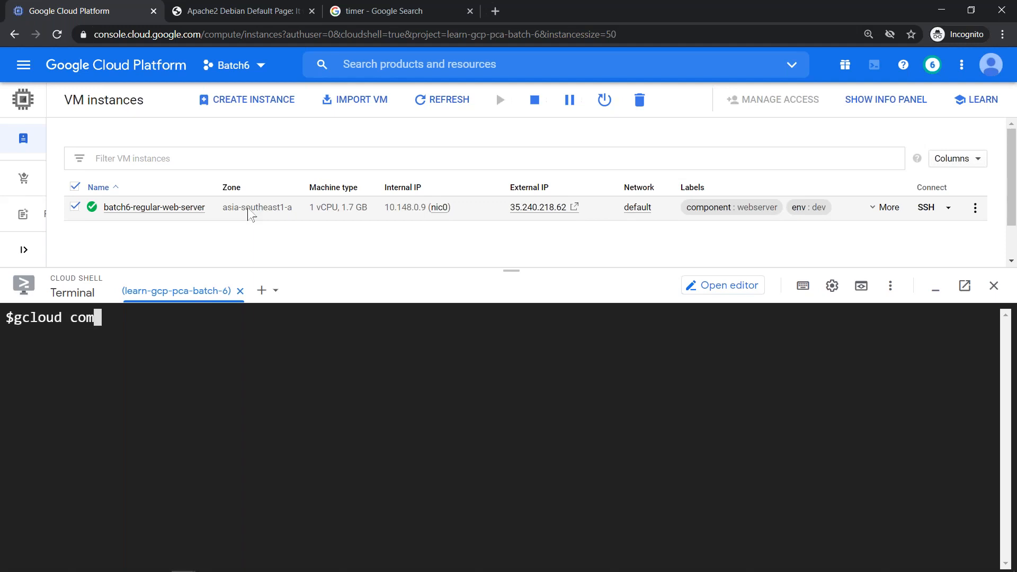
pyautogui.write('pute instances ')
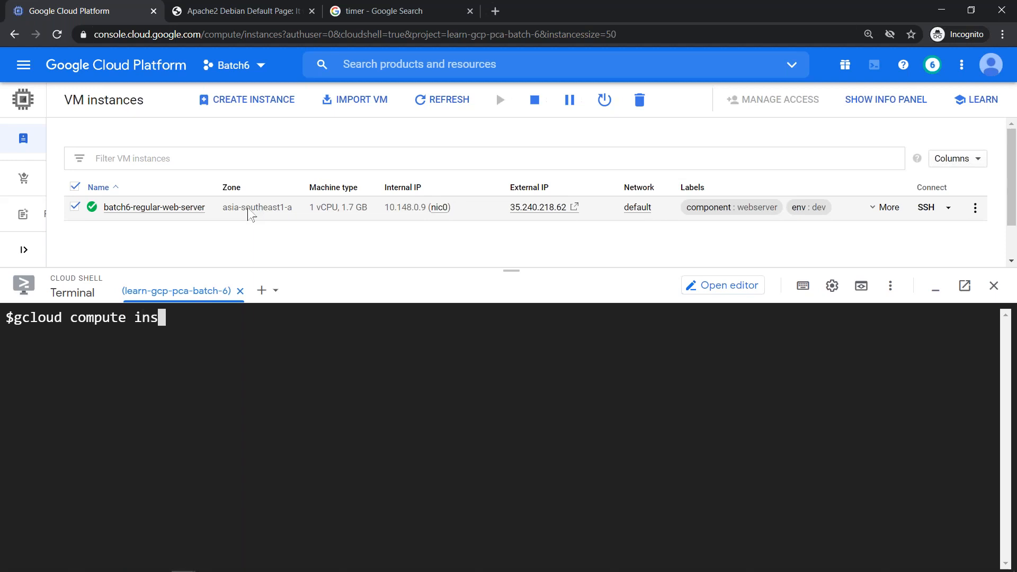
pyautogui.write('move')
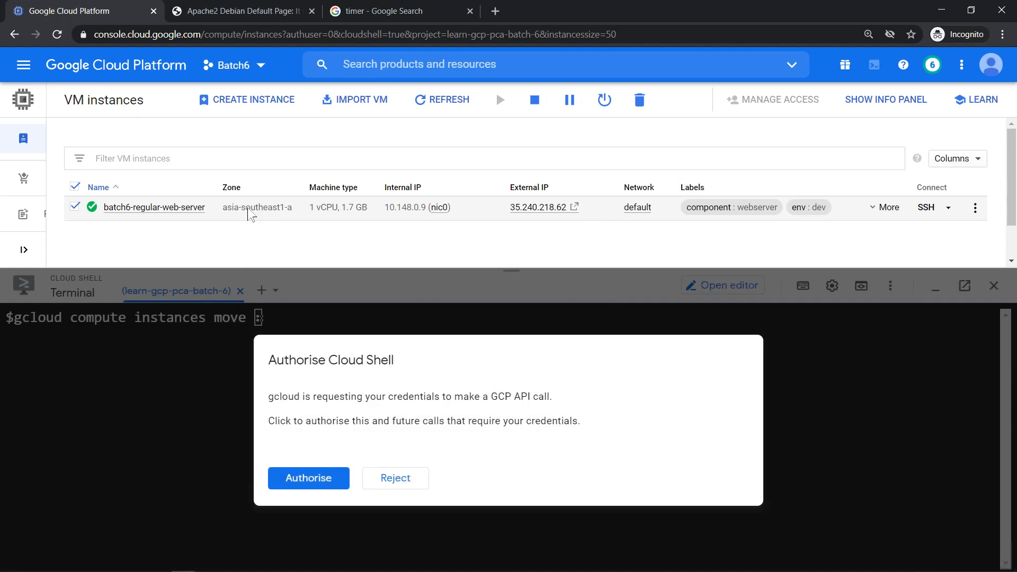
pyautogui.click(302, 477)
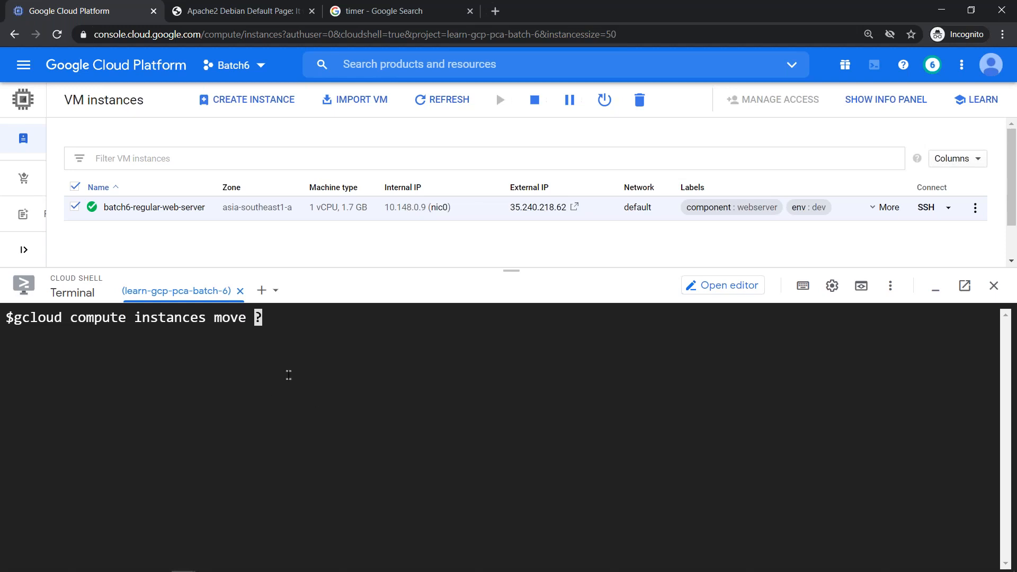
pyautogui.hotkey('ctrl', 'c')
pyautogui.press('BackSpace')
pyautogui.press('BackSpace')
pyautogui.write('batch6-regular-web')
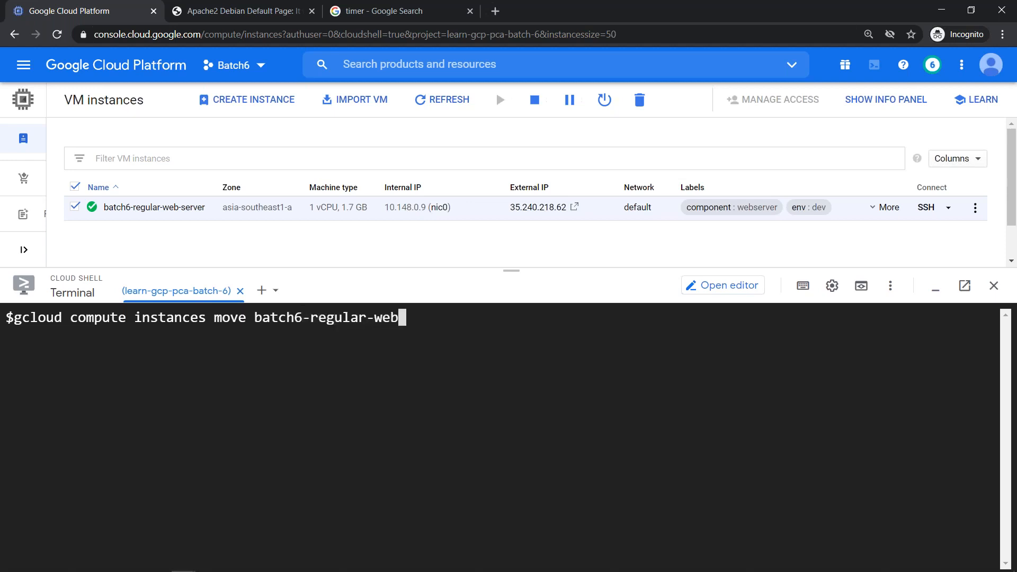
pyautogui.write('-server')
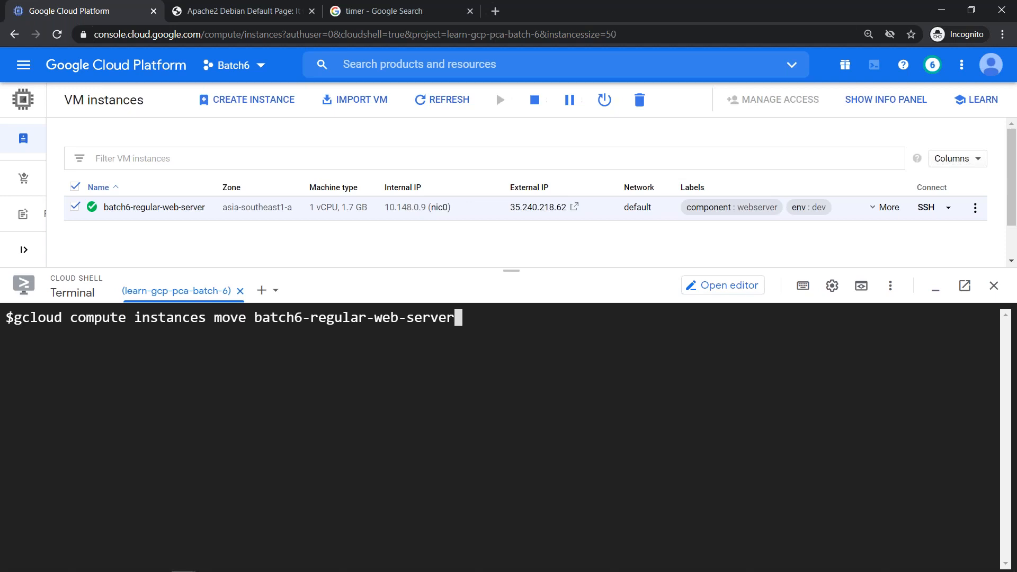
pyautogui.write(' --zone asia')
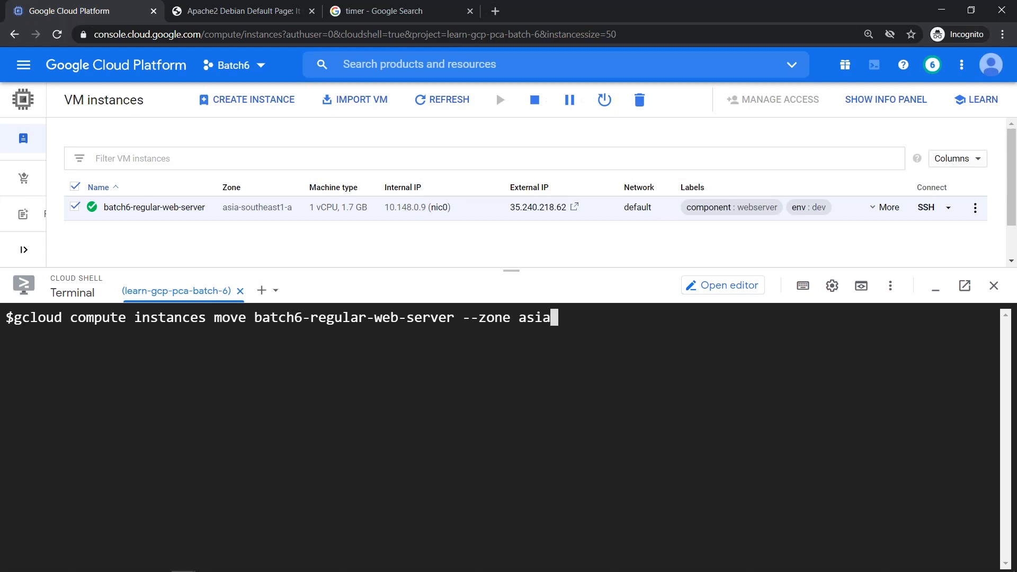
pyautogui.write('-southeas')
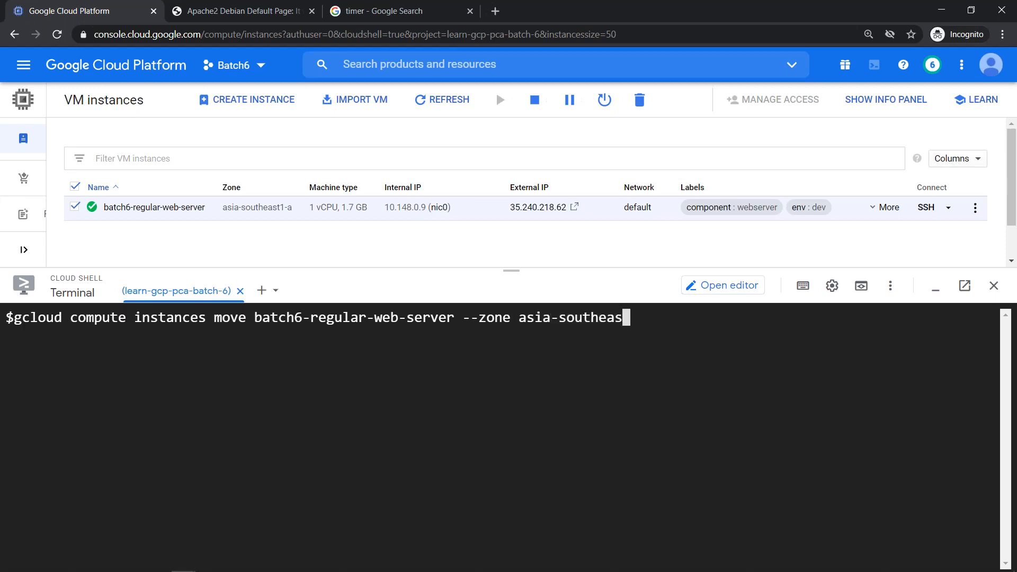
pyautogui.write('t1-a --des')
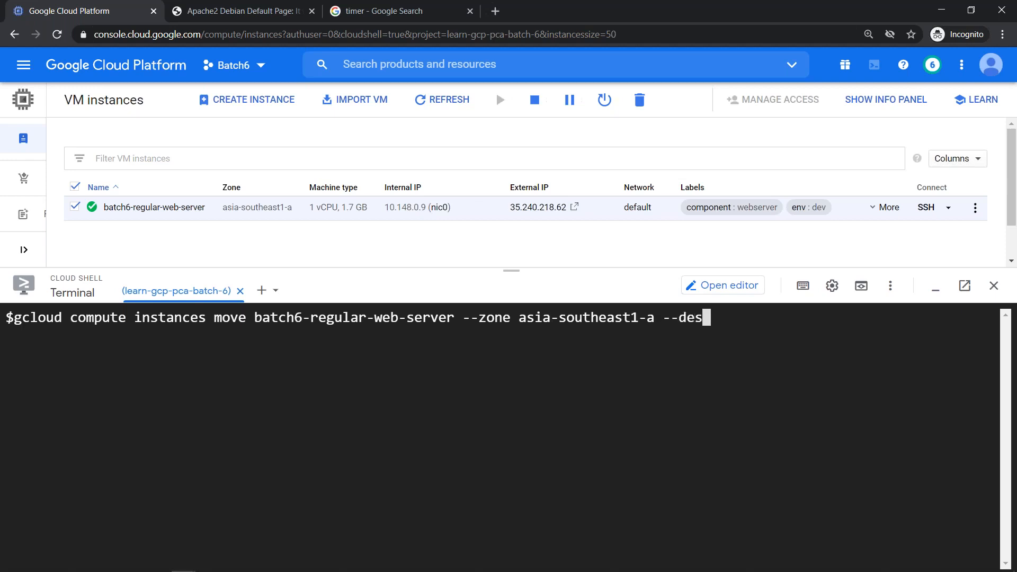
pyautogui.write('tination-zone')
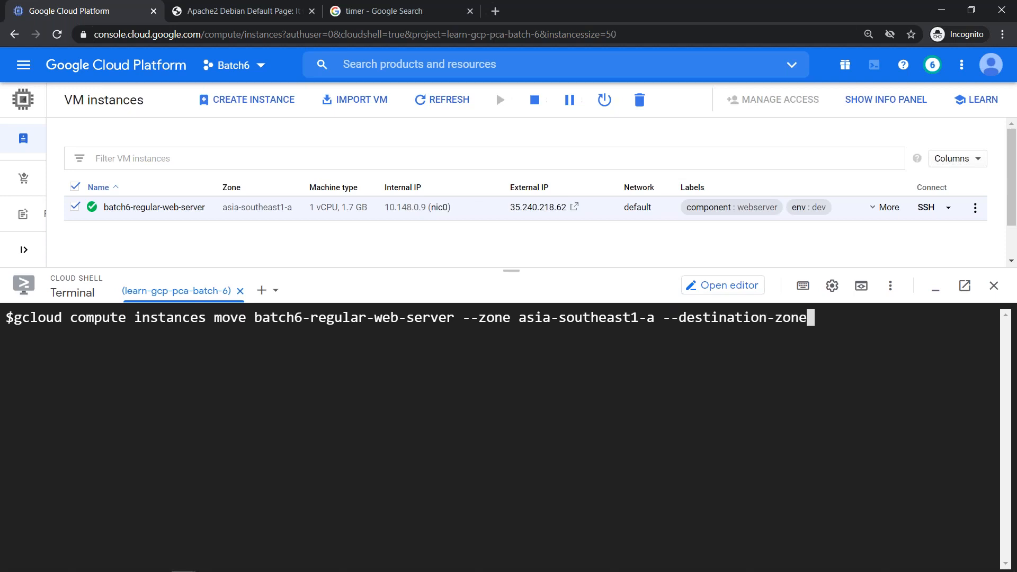
# - Add destination zone asia-southeast1-b, reusing the copied source zone, and run the command
pyautogui.moveTo(520, 317); pyautogui.dragTo(659, 316)
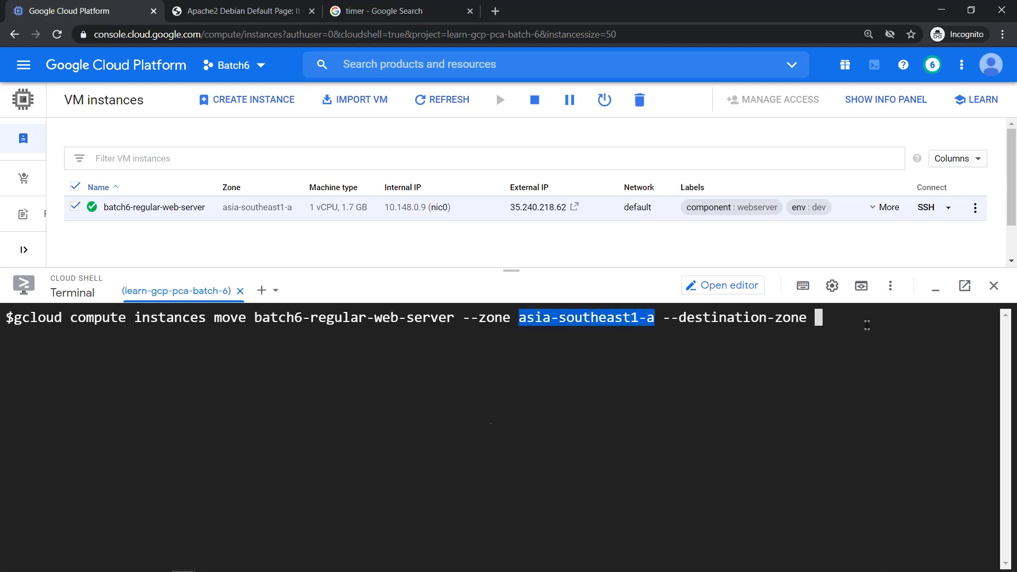
pyautogui.hotkey('ctrl', 'v')
pyautogui.press('BackSpace')
pyautogui.write('b')
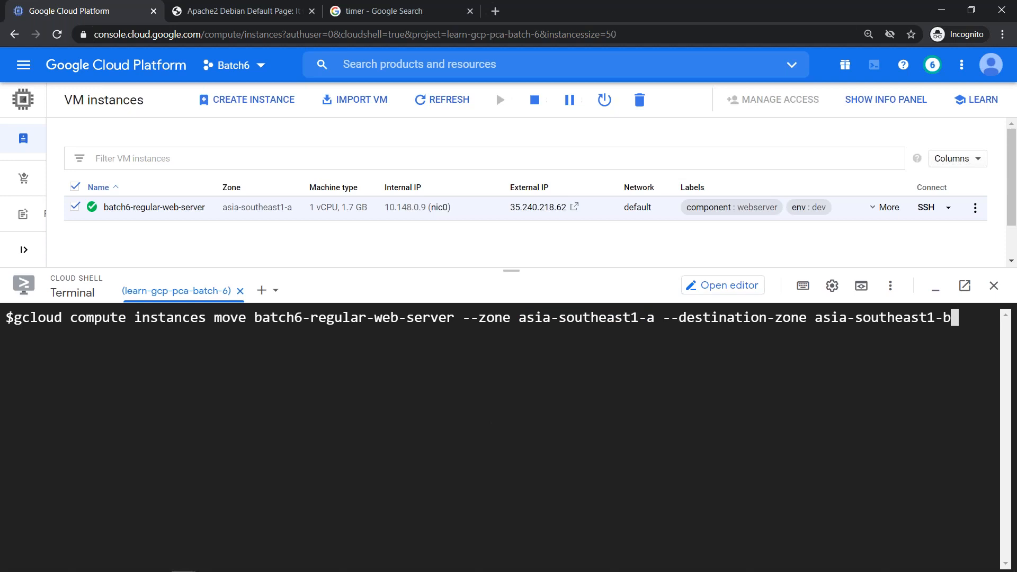
pyautogui.press('Return')
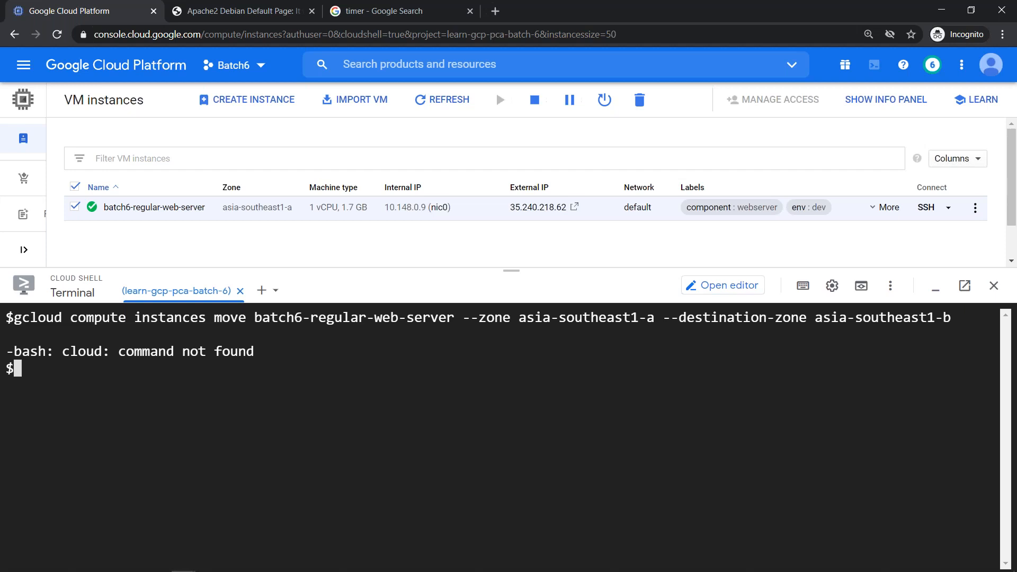
# - Restore the missing 'g' at the start of the recalled command and rerun it
pyautogui.hotkey('ctrl', 'l')
pyautogui.press('Up')
pyautogui.press('Home')
pyautogui.write('g')
pyautogui.press('End')
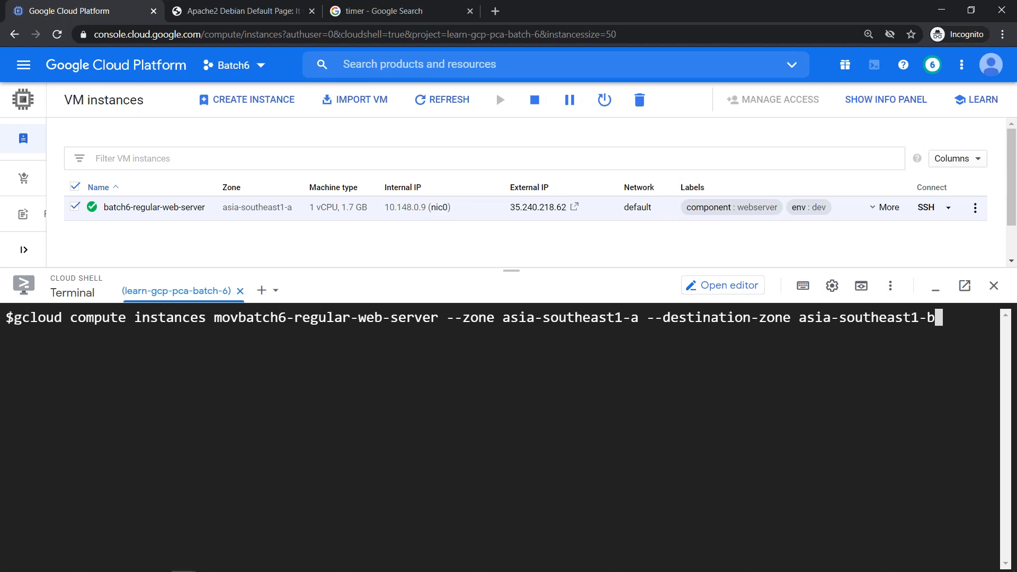
pyautogui.press('Return')
# - Fix the missing 'e' in the instance name and rerun the move, which fails on UEFI
pyautogui.hotkey('ctrl', 'l')
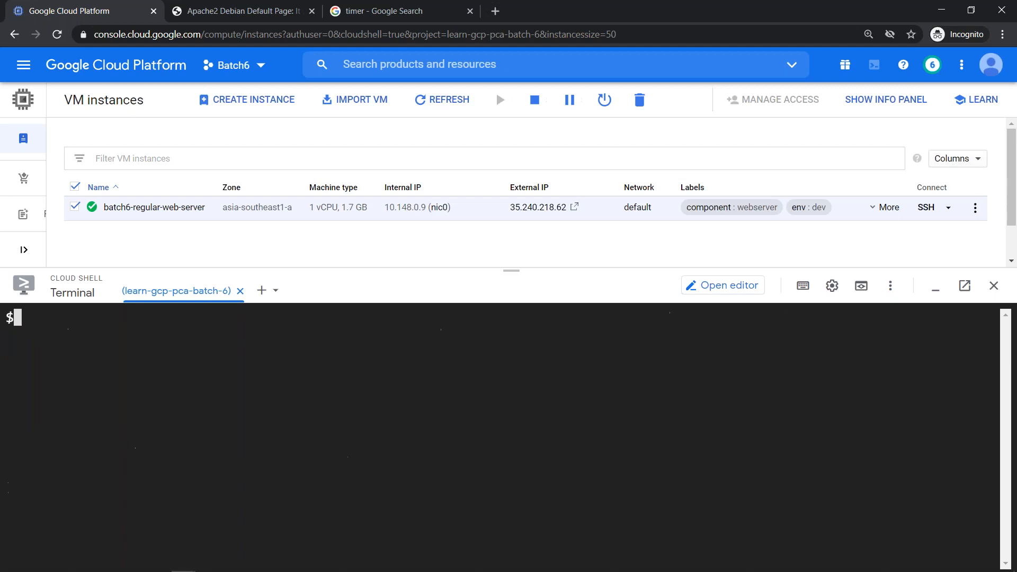
pyautogui.press('Up')
pyautogui.press('Left')
pyautogui.press('Left')
pyautogui.press('Left')
pyautogui.press('Left')
pyautogui.press('Left')
pyautogui.press('Left')
pyautogui.press('Left')
pyautogui.press('Left')
pyautogui.press('Left')
pyautogui.press('Left')
pyautogui.press('Left')
pyautogui.press('Left')
pyautogui.press('Left')
pyautogui.press('Left')
pyautogui.press('Left')
pyautogui.press('Left')
pyautogui.press('Left')
pyautogui.press('Left')
pyautogui.press('Left')
pyautogui.press('Left')
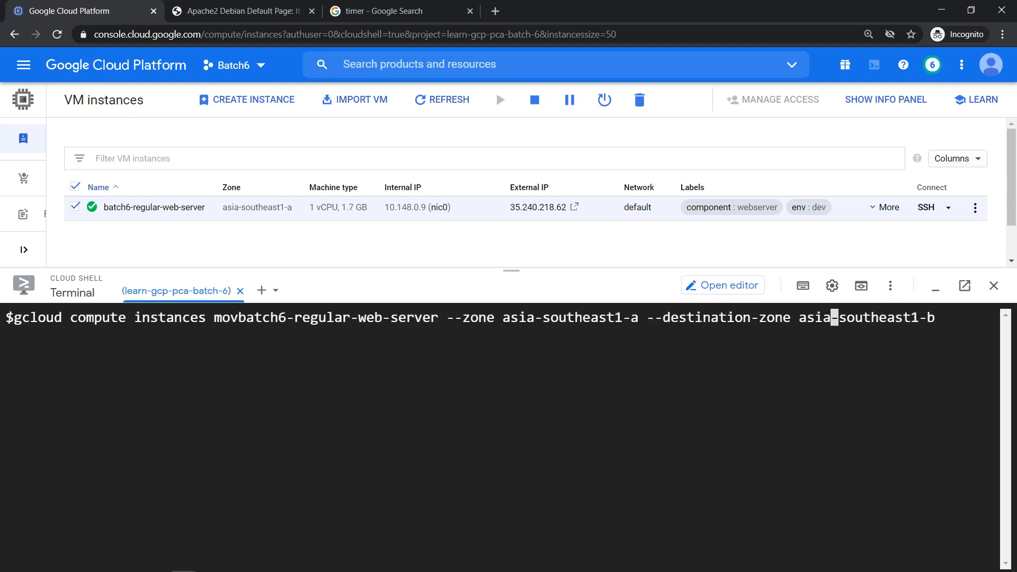
pyautogui.hotkey('ctrl', 'Left')
pyautogui.hotkey('ctrl', 'Left')
pyautogui.hotkey('ctrl', 'Left')
pyautogui.hotkey('ctrl', 'Left')
pyautogui.hotkey('ctrl', 'Left')
pyautogui.hotkey('ctrl', 'Left')
pyautogui.hotkey('ctrl', 'Left')
pyautogui.hotkey('ctrl', 'Left')
pyautogui.write('e')
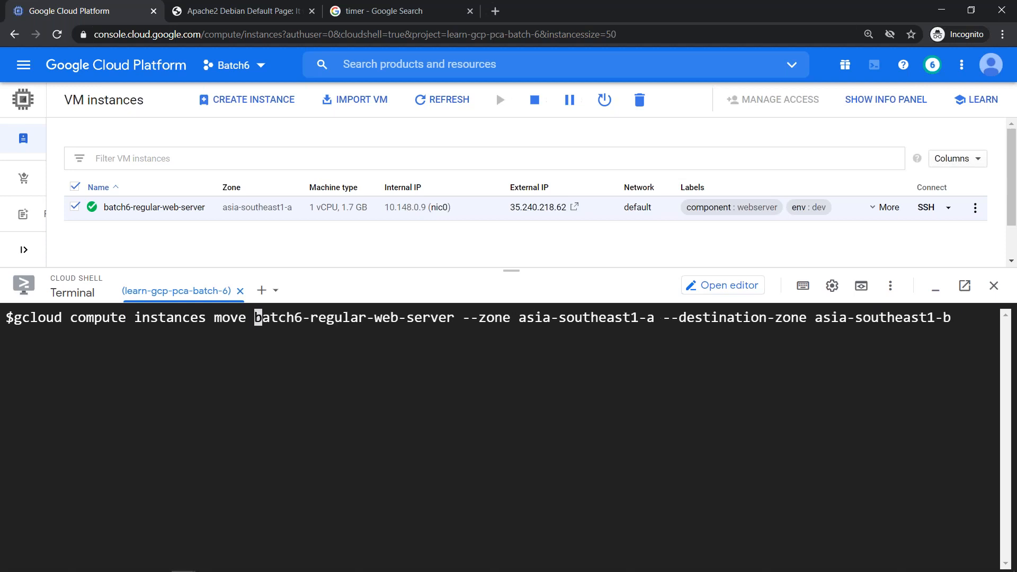
pyautogui.press('Right')
pyautogui.press('Right')
pyautogui.press('Right')
pyautogui.press('Right')
pyautogui.press('Right')
pyautogui.press('Right')
pyautogui.press('Right')
pyautogui.press('Right')
pyautogui.press('Right')
pyautogui.press('Right')
pyautogui.press('Right')
pyautogui.press('Right')
pyautogui.press('Right')
pyautogui.press('Right')
pyautogui.press('Right')
pyautogui.press('Right')
pyautogui.press('Right')
pyautogui.press('Right')
pyautogui.press('Right')
pyautogui.press('Right')
pyautogui.press('End')
pyautogui.press('Return')
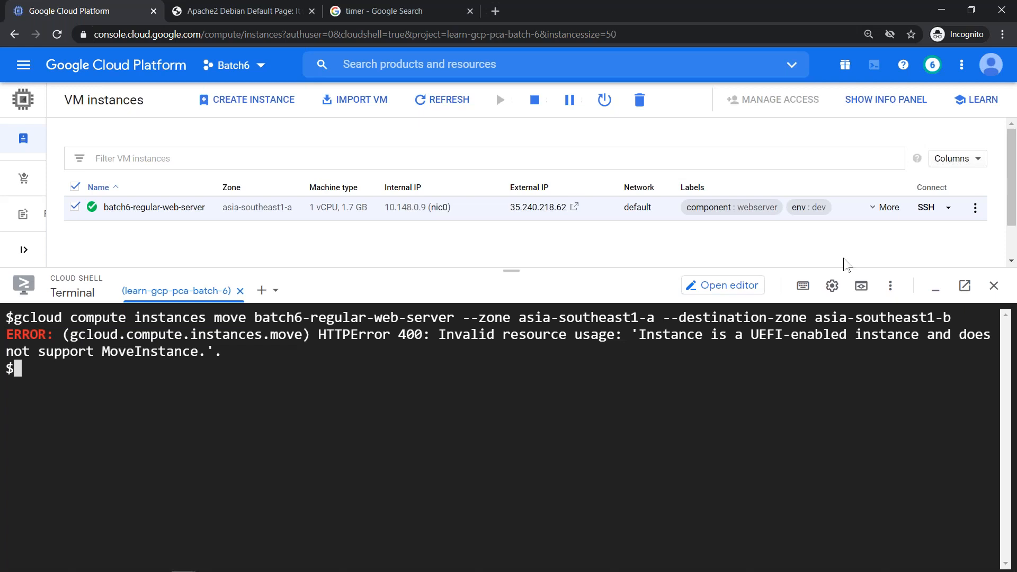
# - Copy 'UEFI' from the error, search 'UEFI gcp' and open the 'Migrating to UEFI-based VMs' doc
pyautogui.doubleClick(752, 334)
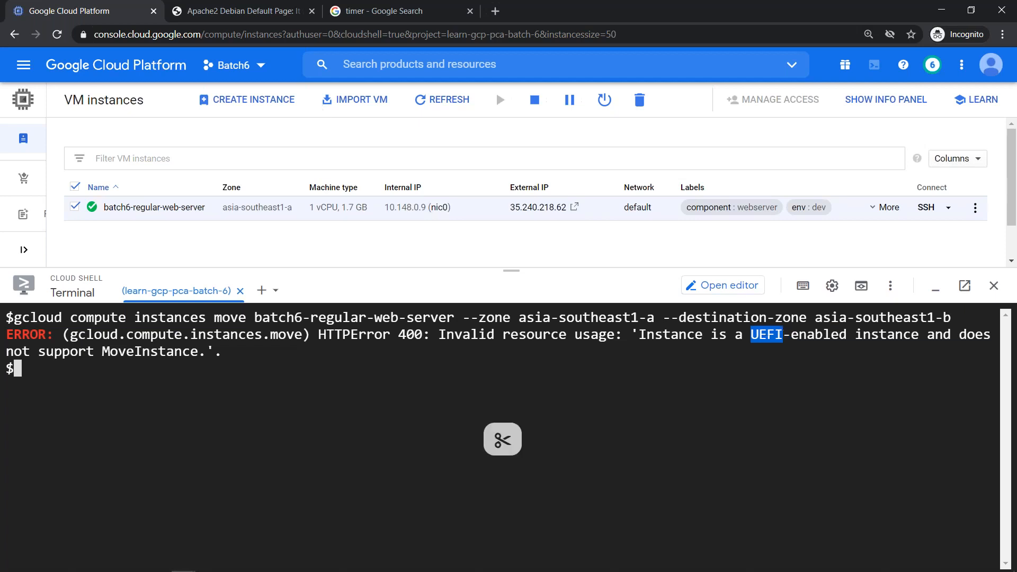
pyautogui.click(349, 11)
pyautogui.click(202, 80)
pyautogui.click(494, 11)
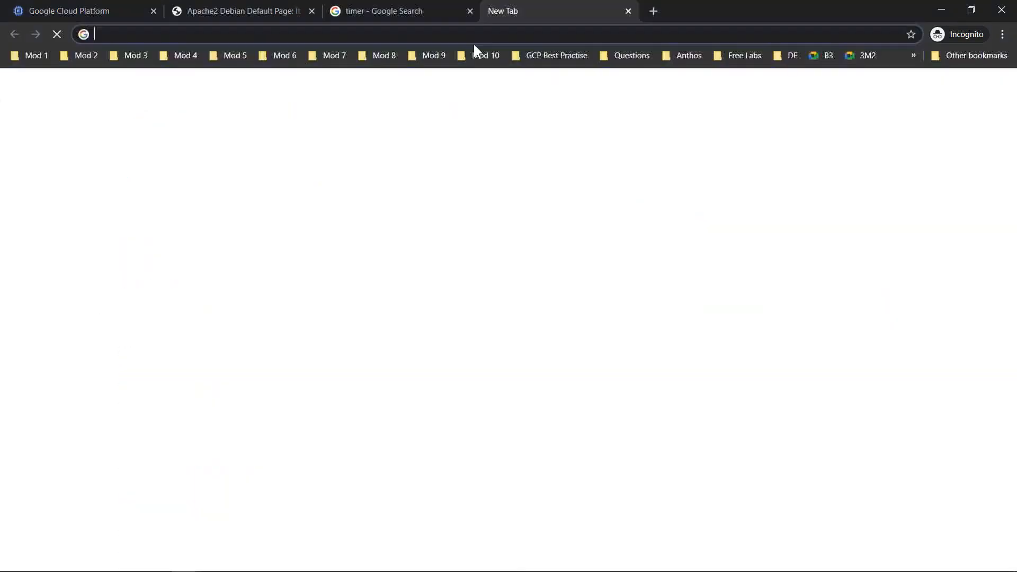
pyautogui.hotkey('ctrl', 'v')
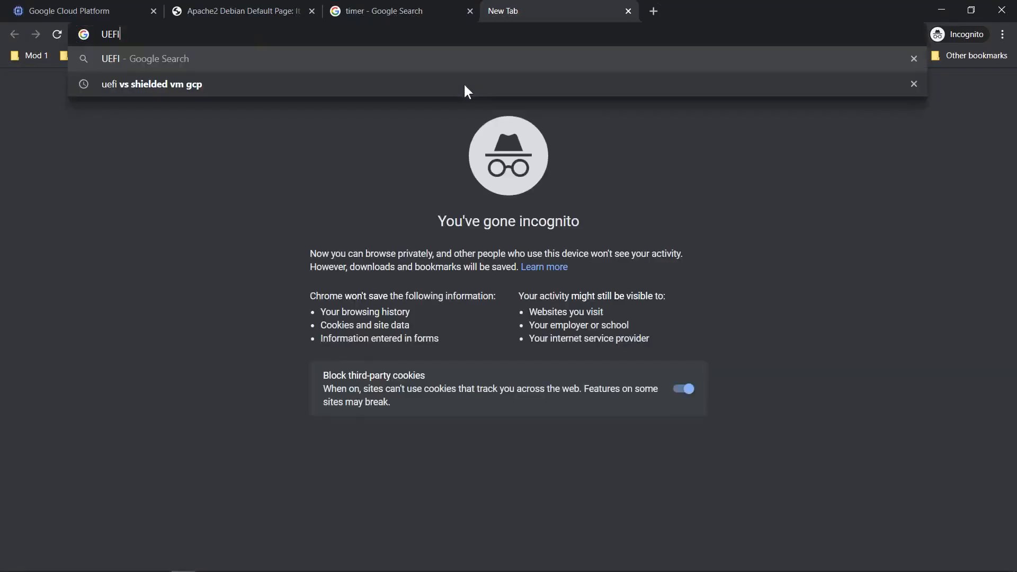
pyautogui.write('gcp')
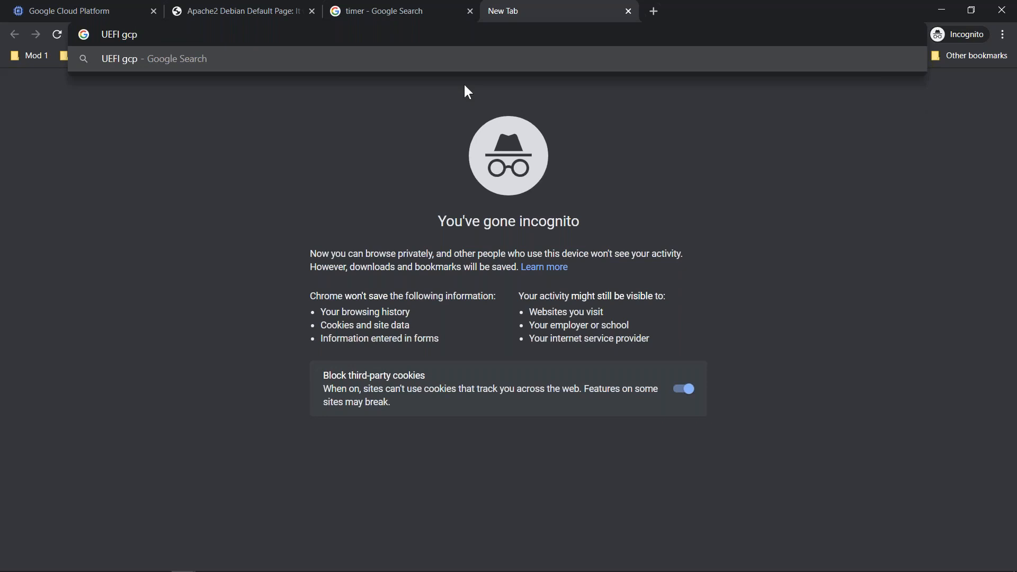
pyautogui.press('Return')
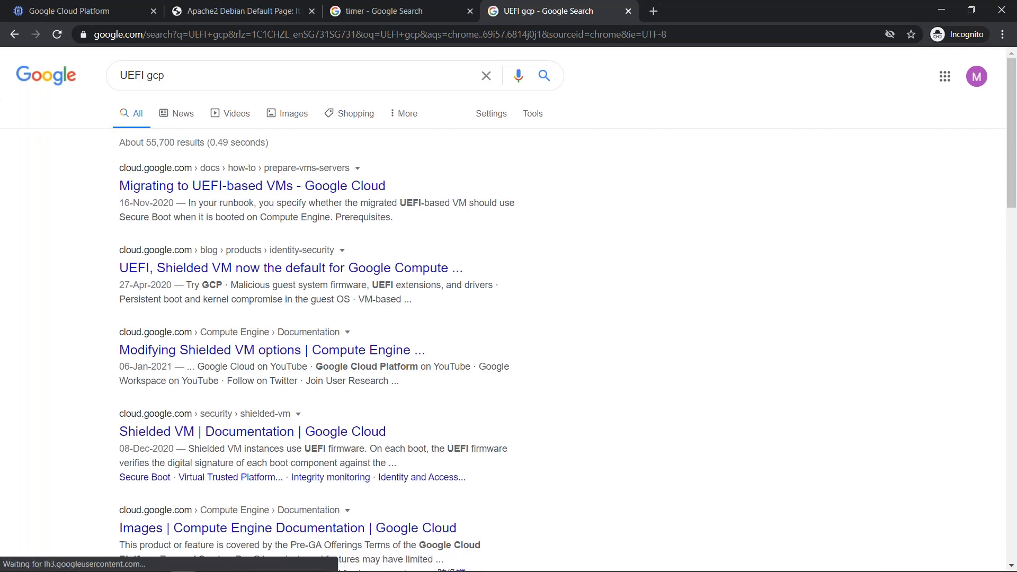
pyautogui.click(238, 191)
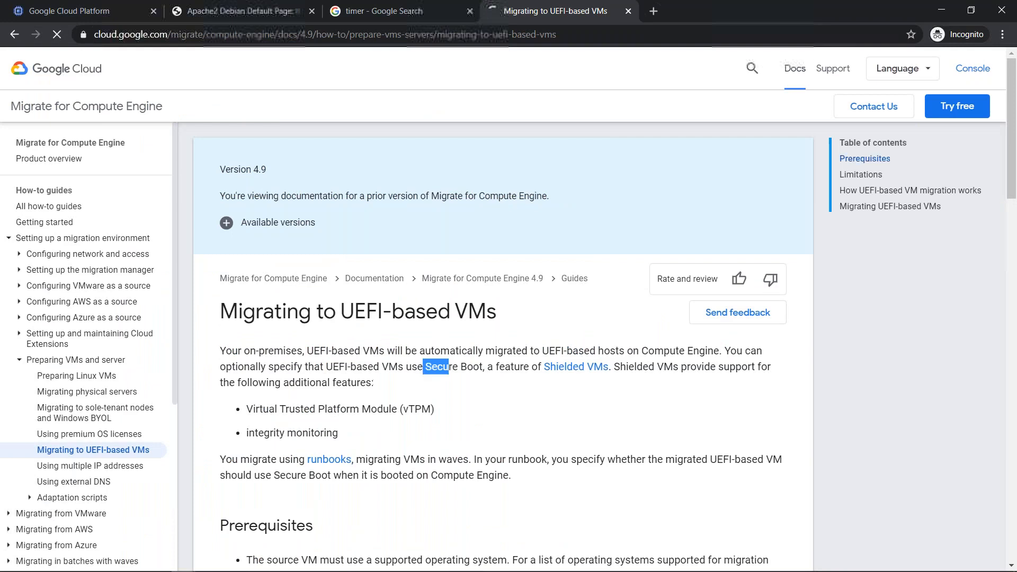
pyautogui.moveTo(448, 366); pyautogui.dragTo(424, 367)
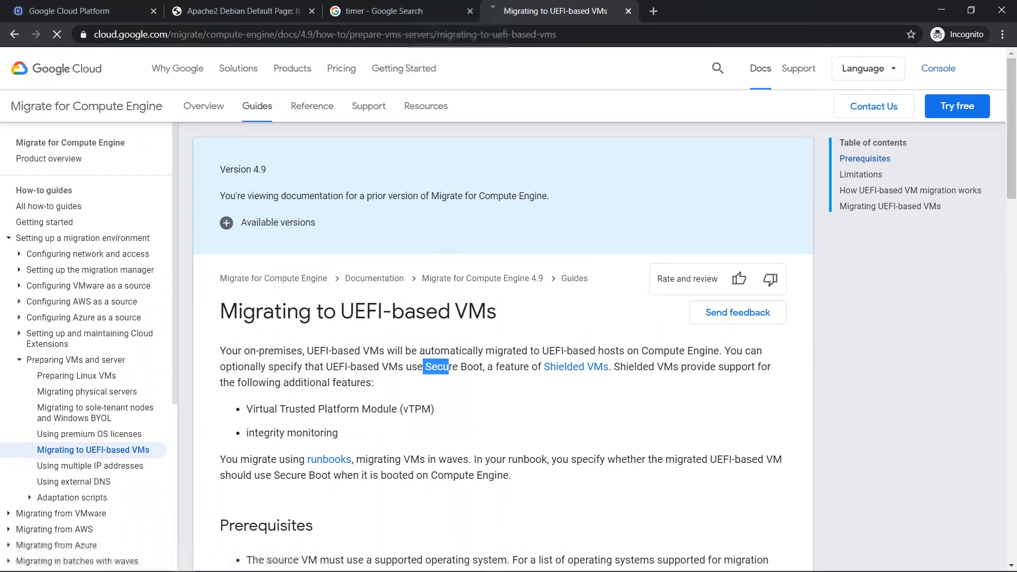
# - Return to VM instances, minimise Cloud Shell, and start a new instance (instance-1, us-central1-a)
pyautogui.click(41, 1)
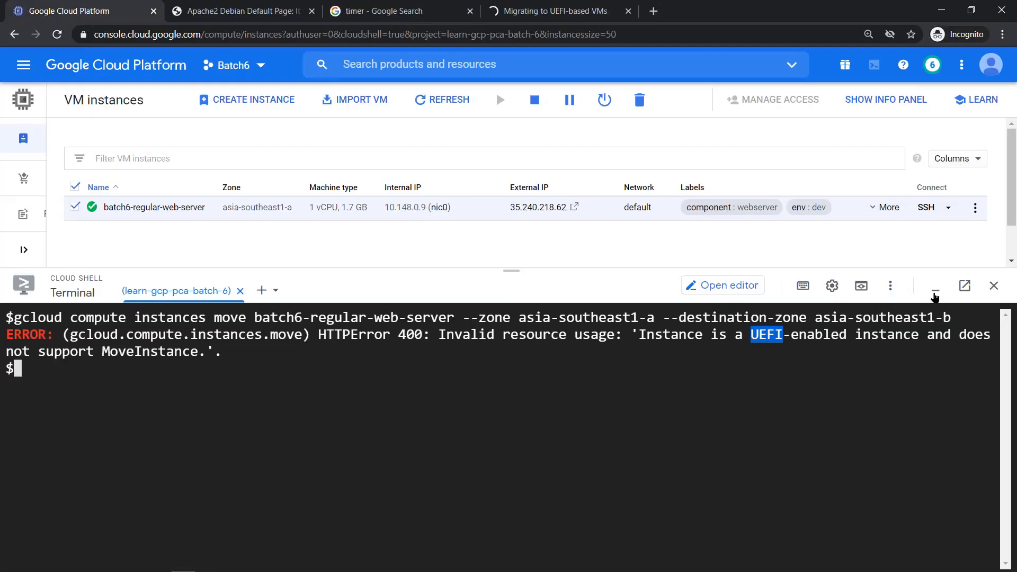
pyautogui.click(934, 288)
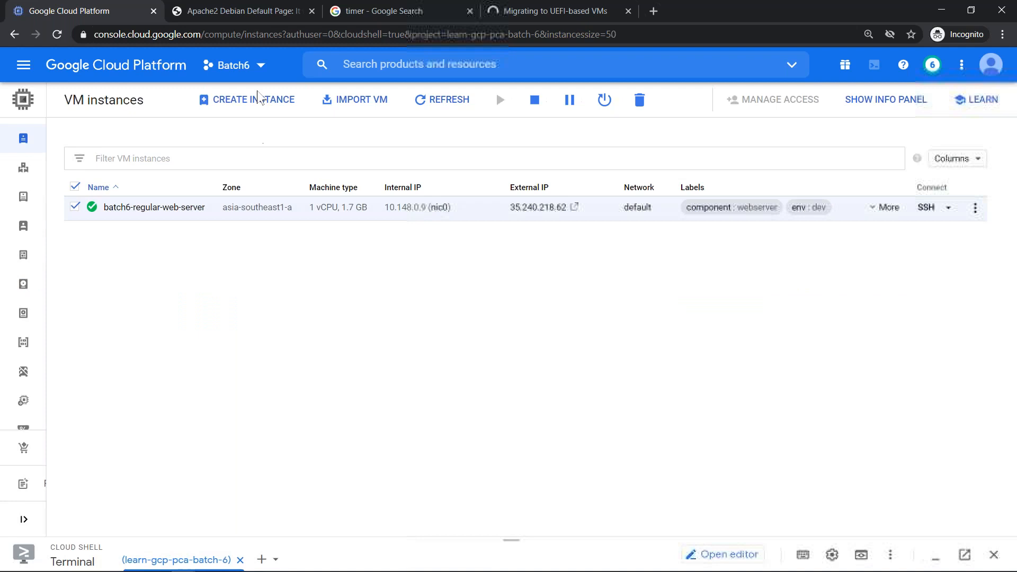
pyautogui.click(255, 100)
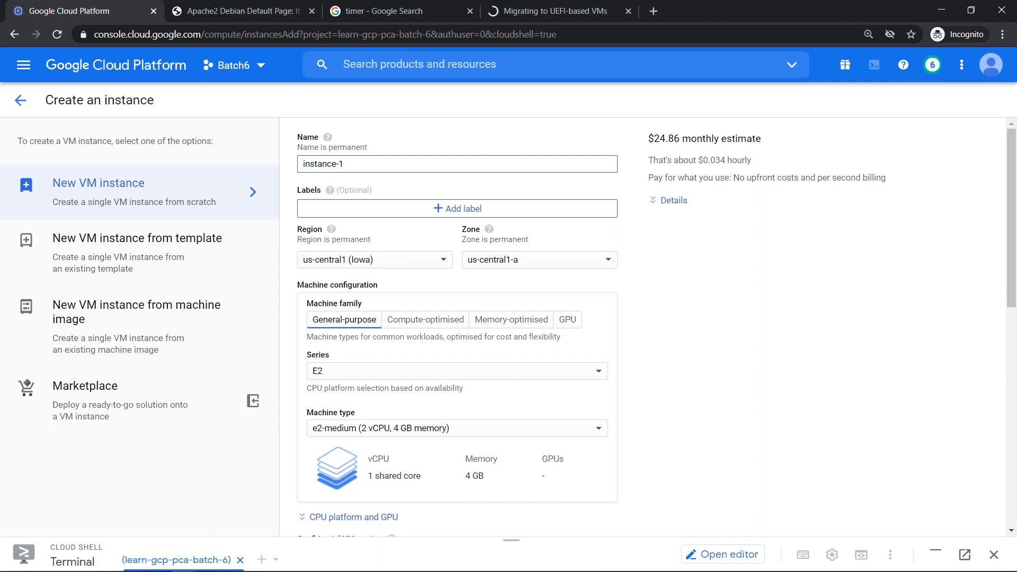
# - Rename the new instance to unshielded-vm, correcting typos along the way
pyautogui.hotkey('ctrl', 'a')
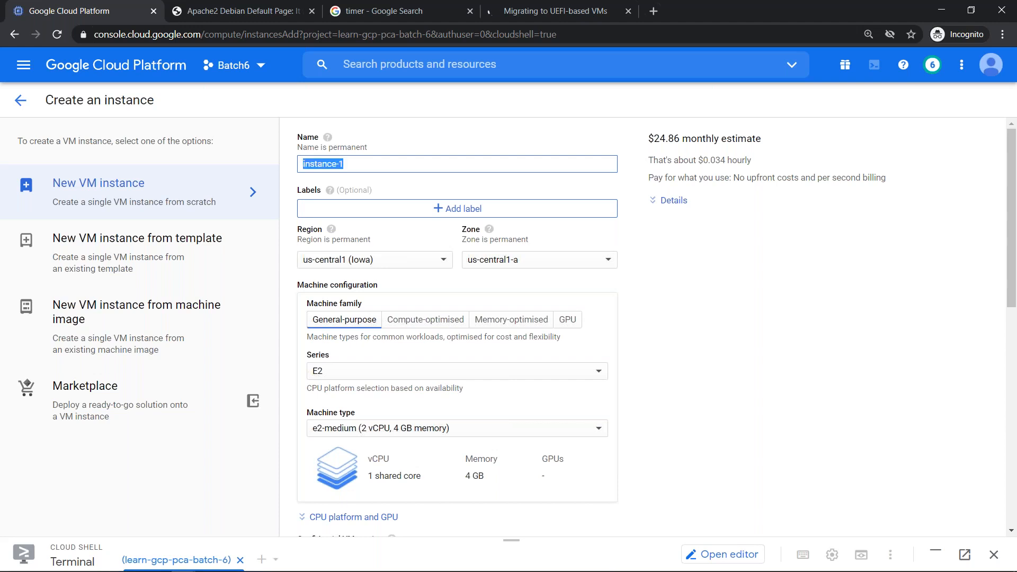
pyautogui.write('un')
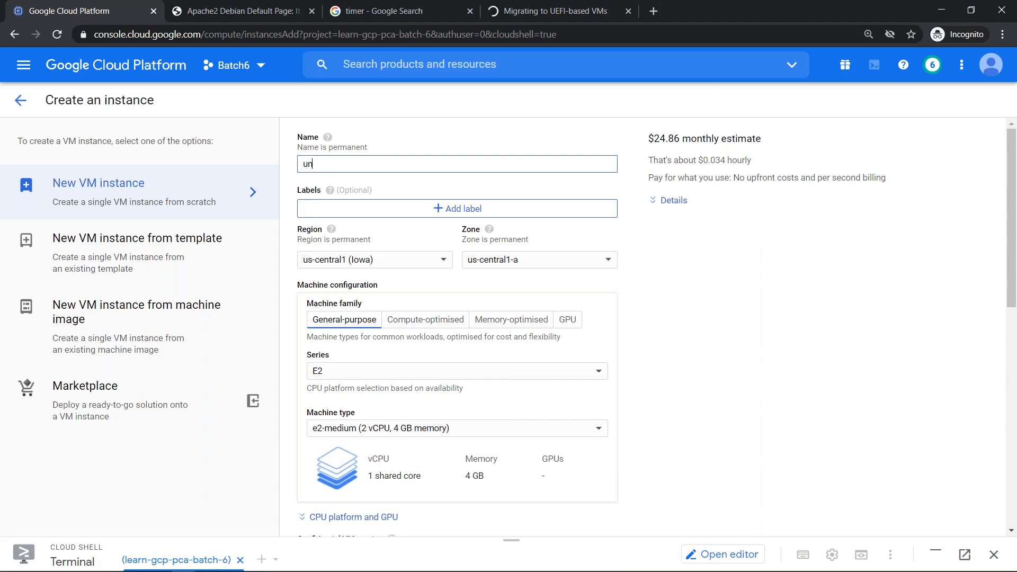
pyautogui.write('shdield')
pyautogui.press('BackSpace')
pyautogui.press('BackSpace')
pyautogui.press('BackSpace')
pyautogui.press('BackSpace')
pyautogui.press('BackSpace')
pyautogui.write('iedled')
pyautogui.press('BackSpace')
pyautogui.write('lded-vm')
# - Place the VM in region asia-southeast1 (Singapore), zone asia-southeast1-a
pyautogui.click(417, 256)
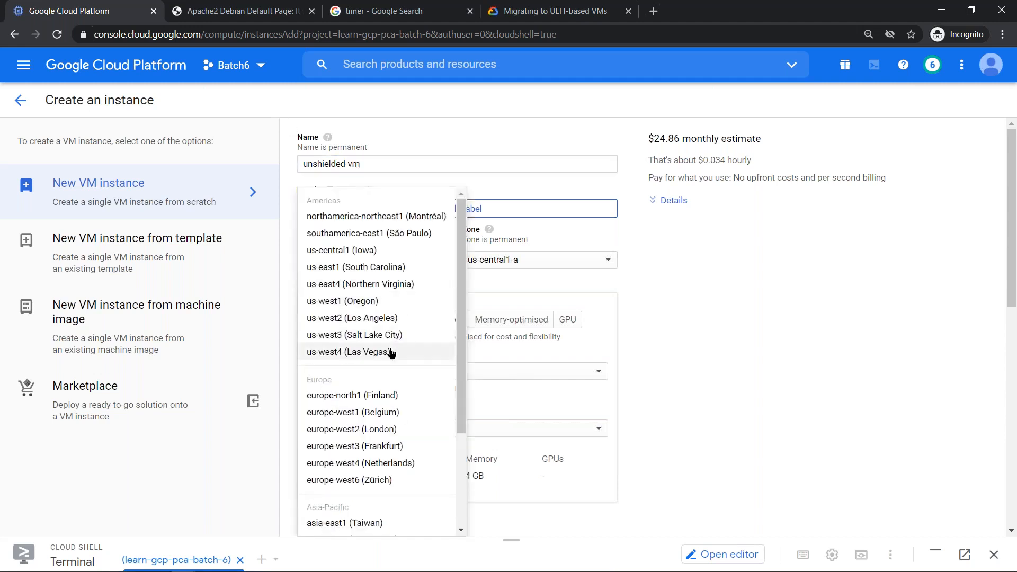
pyautogui.scroll(-3, 390, 352)
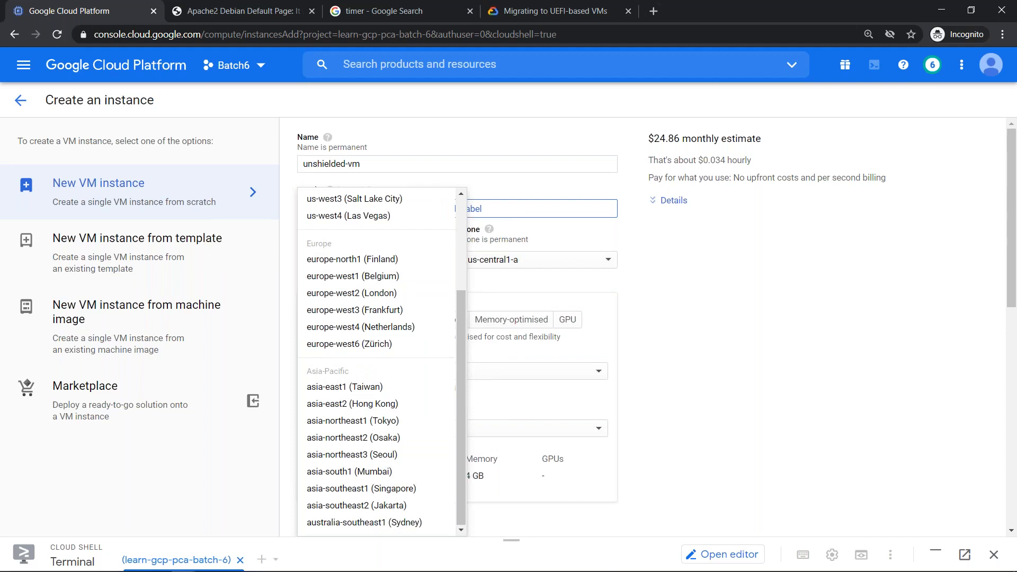
pyautogui.click(401, 490)
pyautogui.click(535, 262)
pyautogui.click(537, 286)
# - Choose the N1 series with the f1-micro machine type ($5.14 monthly)
pyautogui.click(427, 373)
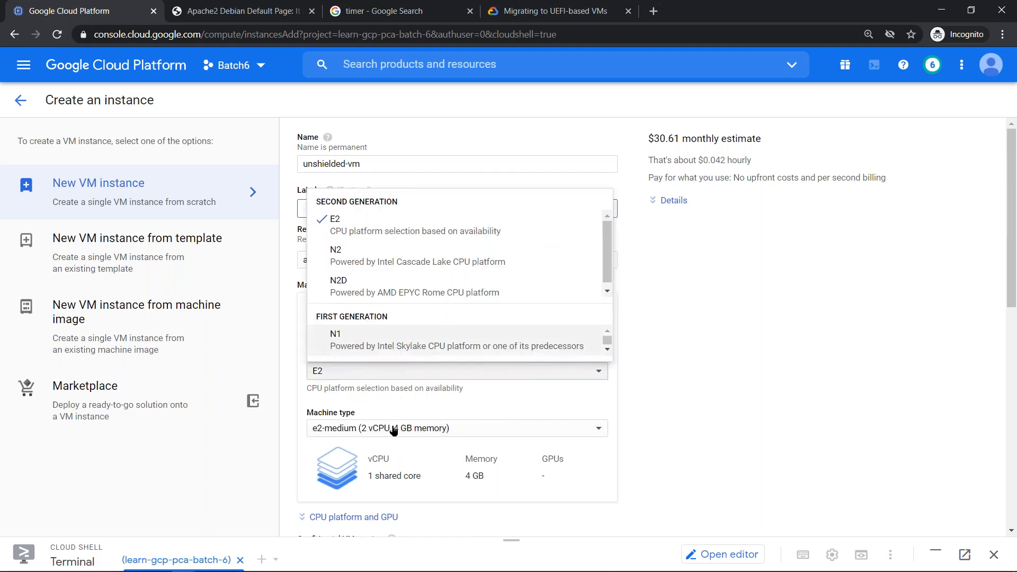
pyautogui.press('Return')
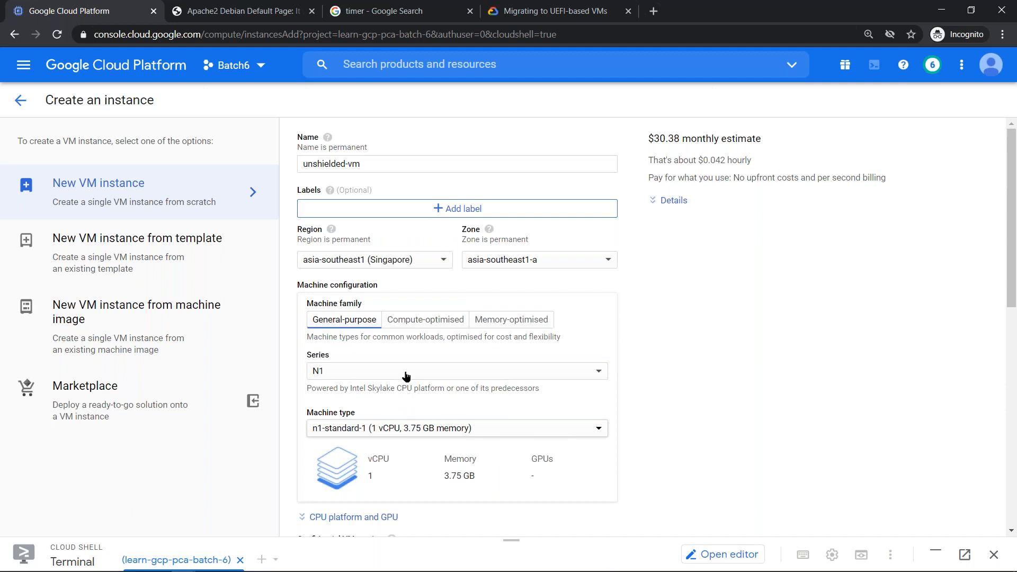
pyautogui.click(405, 428)
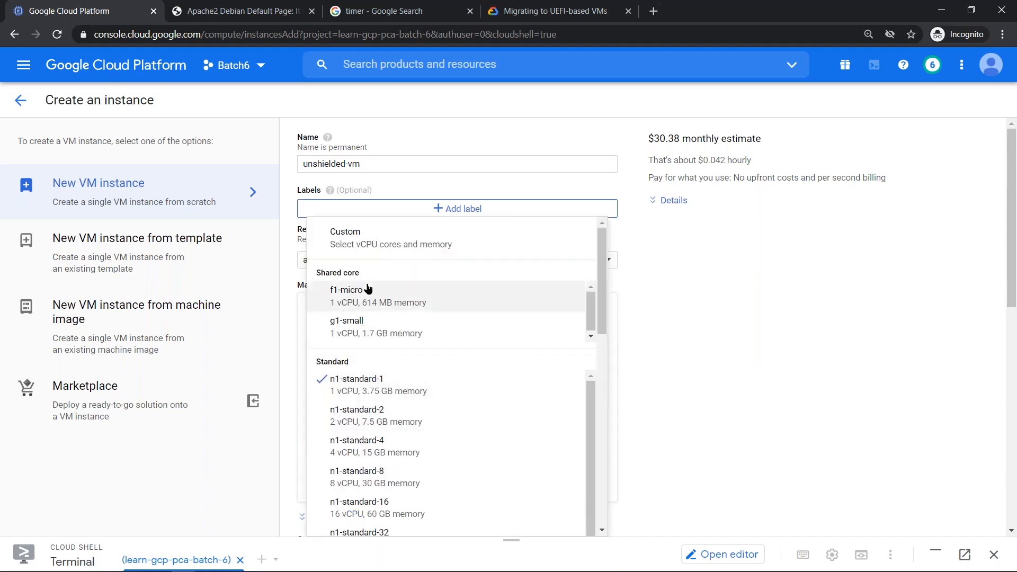
pyautogui.click(368, 289)
pyautogui.moveTo(1010, 192); pyautogui.dragTo(972, 333)
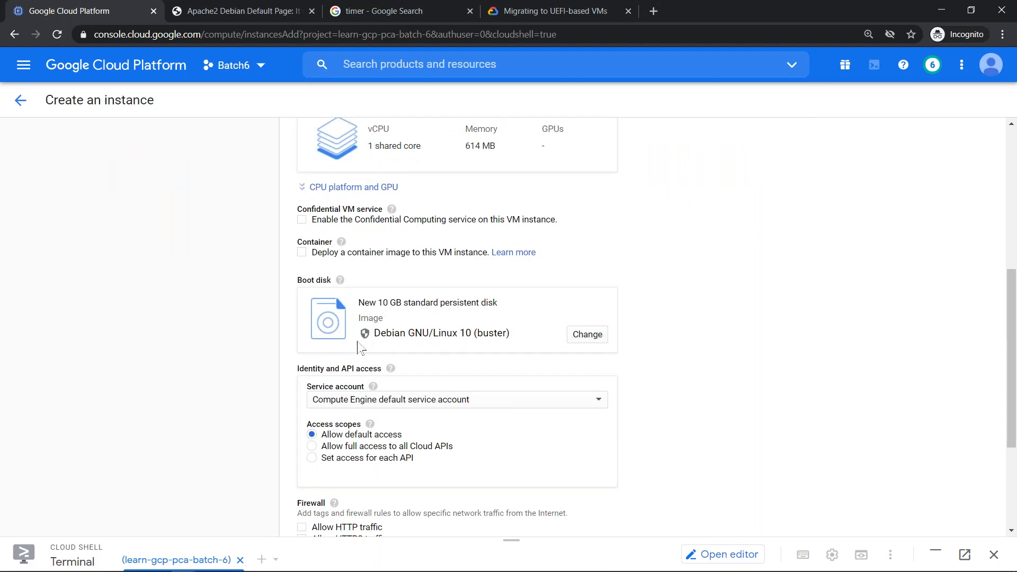
# - Pick Debian GNU/Linux 9 (stretch) as boot image, then browse Fedora CoreOS versions
pyautogui.click(581, 340)
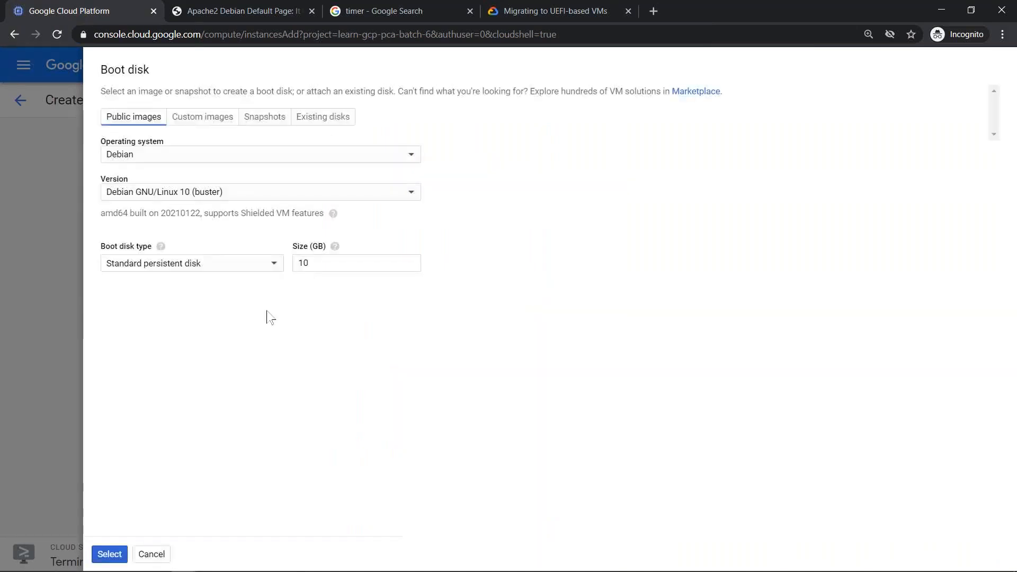
pyautogui.click(188, 196)
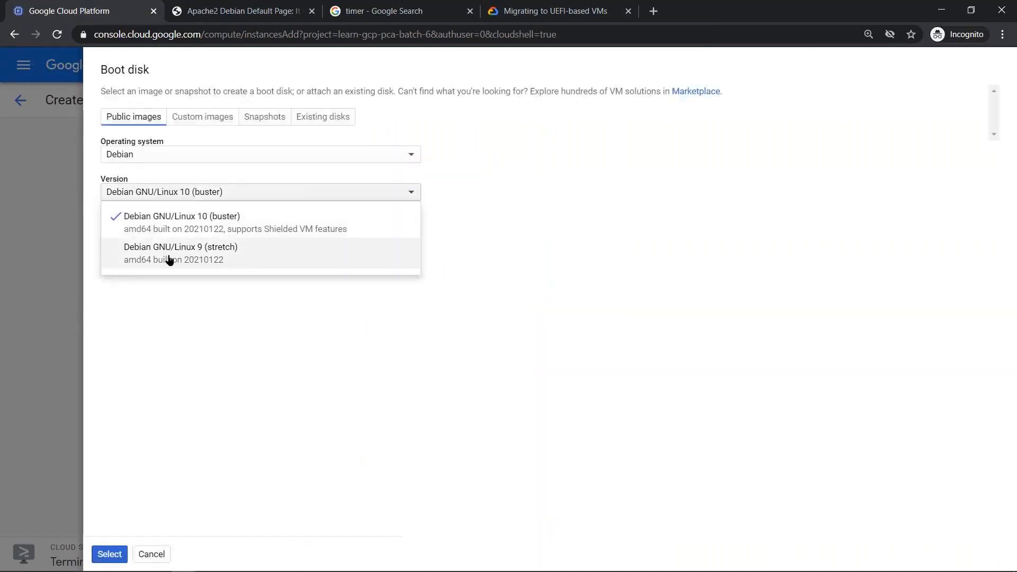
pyautogui.click(171, 263)
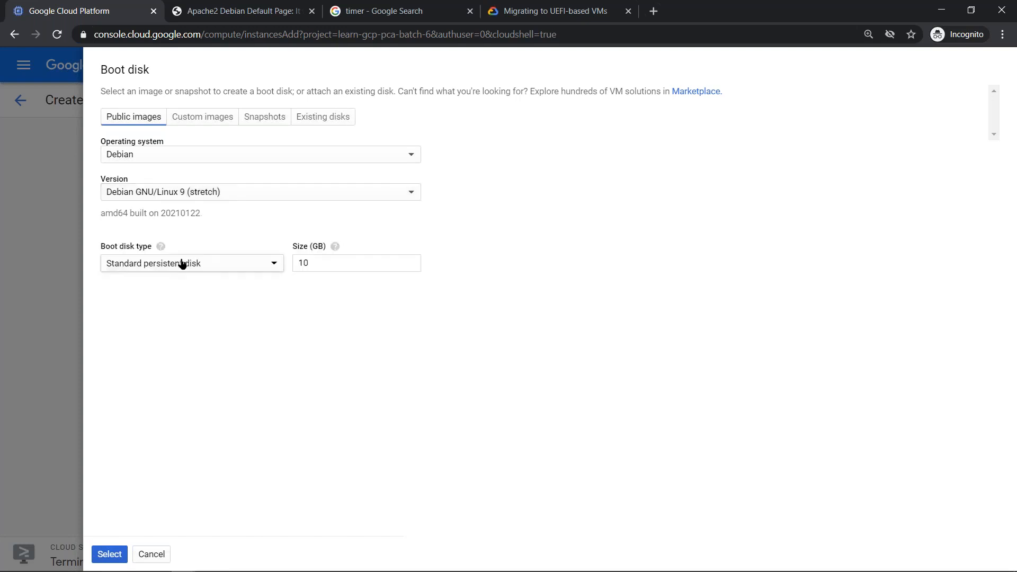
pyautogui.click(158, 158)
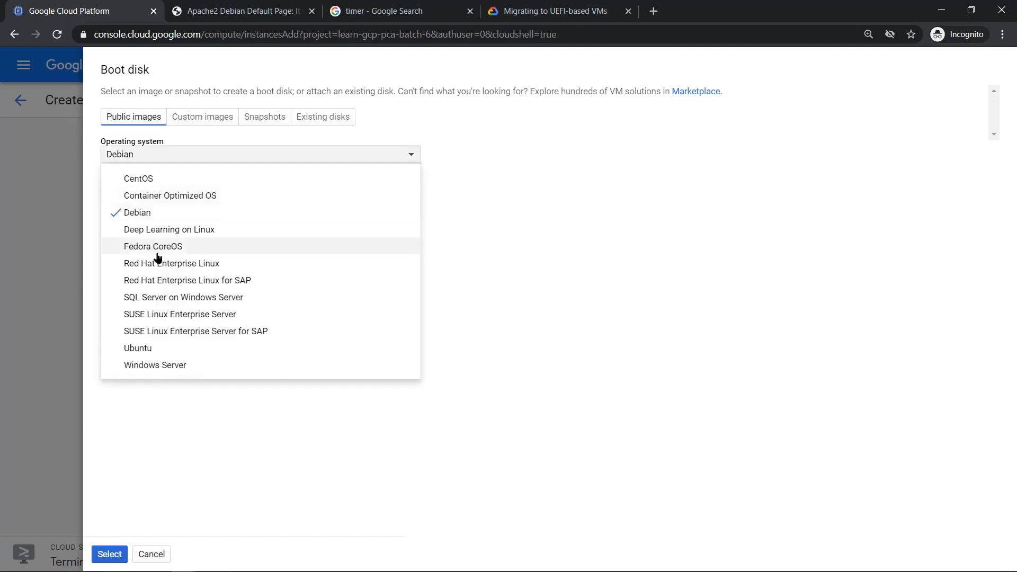
pyautogui.click(158, 249)
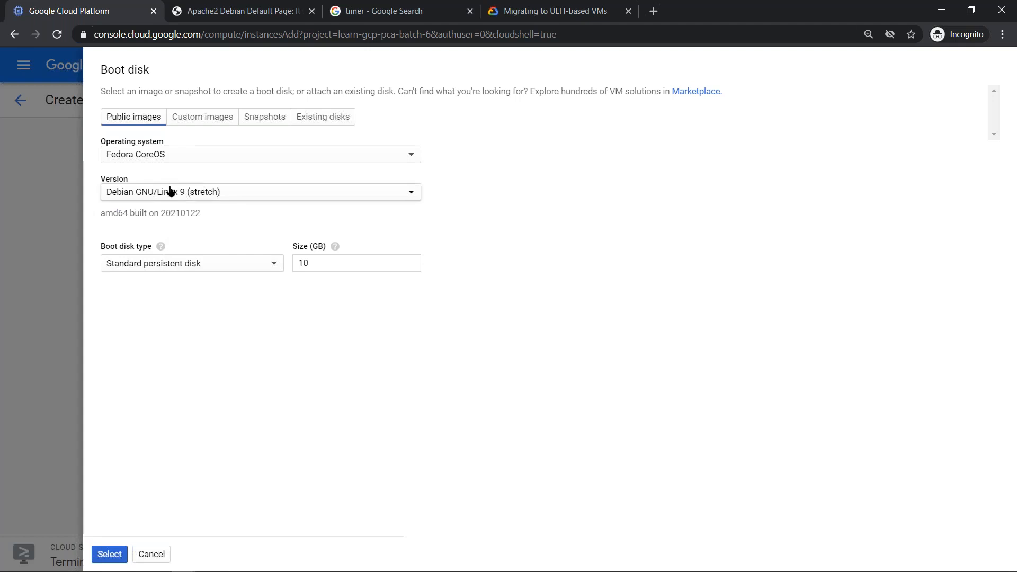
pyautogui.click(171, 193)
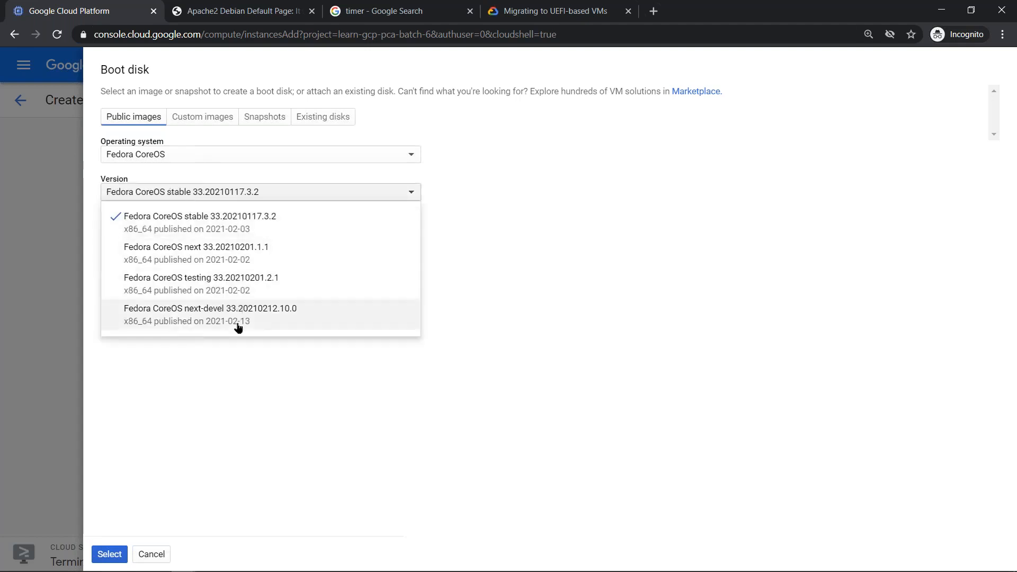
pyautogui.click(206, 160)
# - Browse the Red Hat Enterprise Linux and Windows Server boot image versions
pyautogui.click(206, 159)
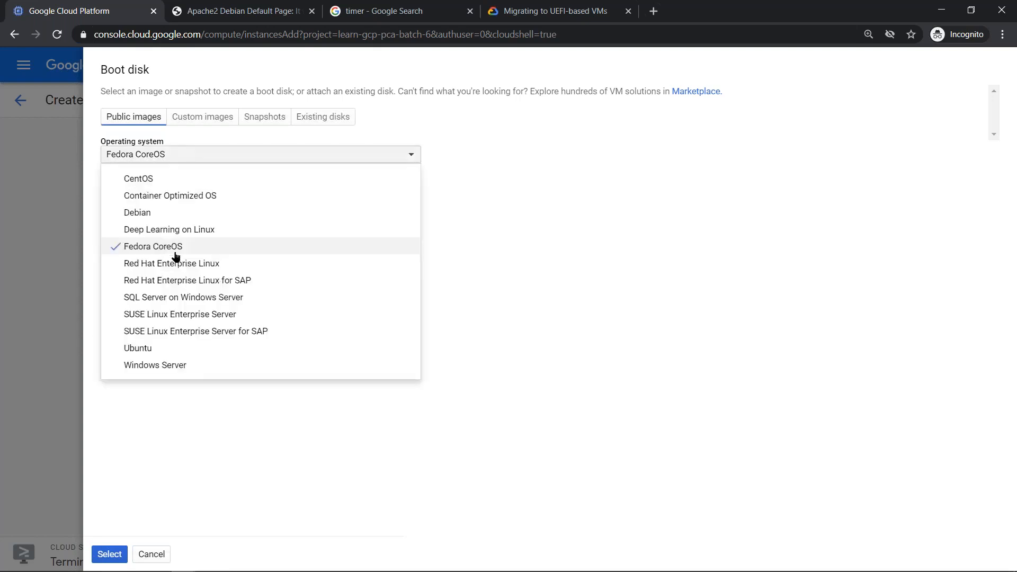
pyautogui.click(171, 264)
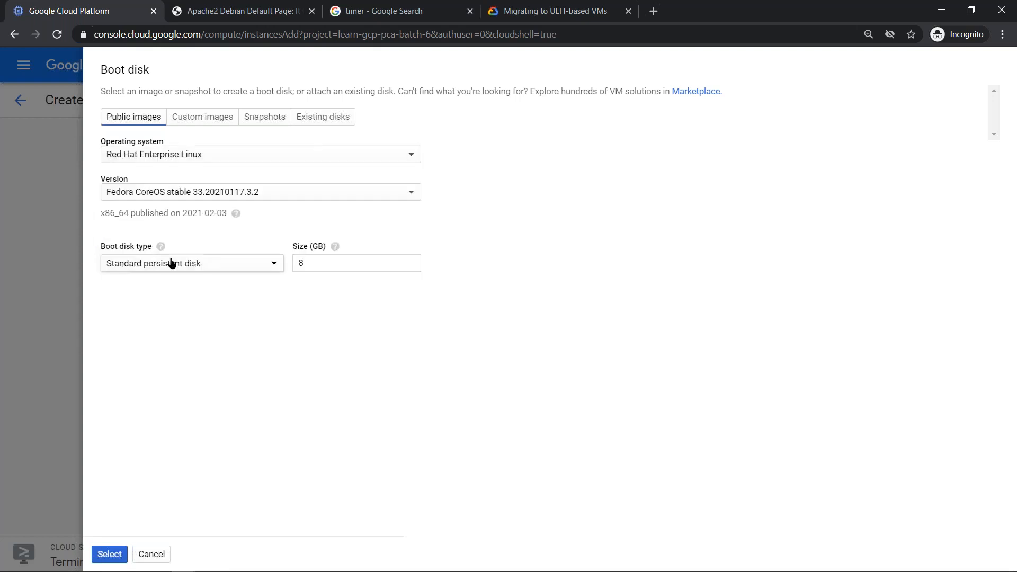
pyautogui.click(201, 193)
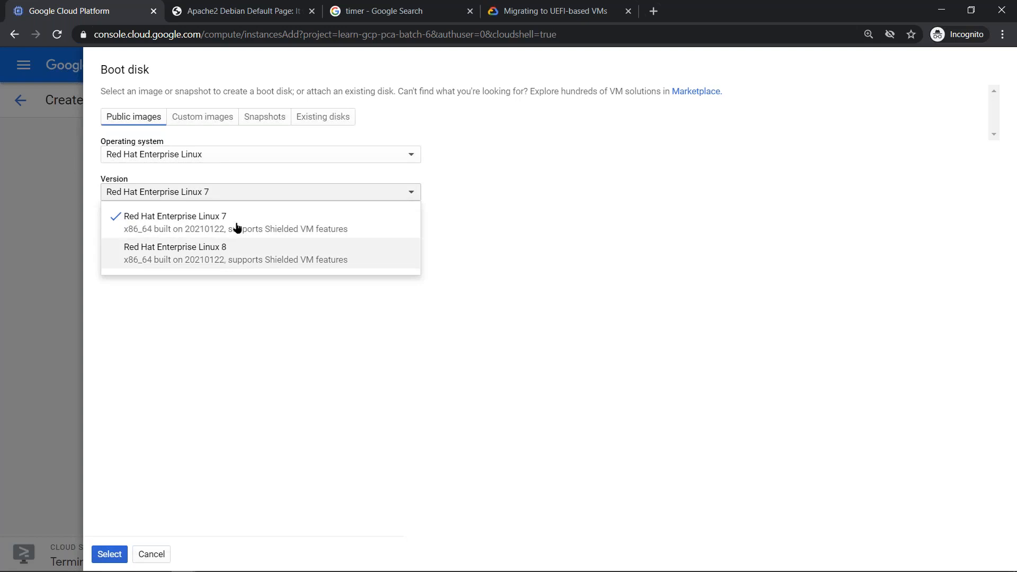
pyautogui.click(219, 158)
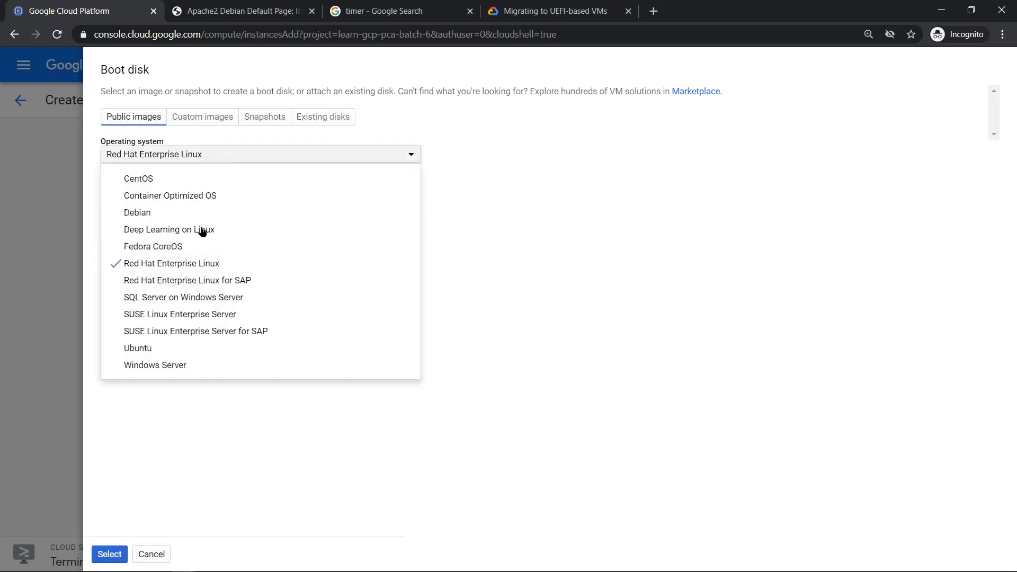
pyautogui.click(200, 369)
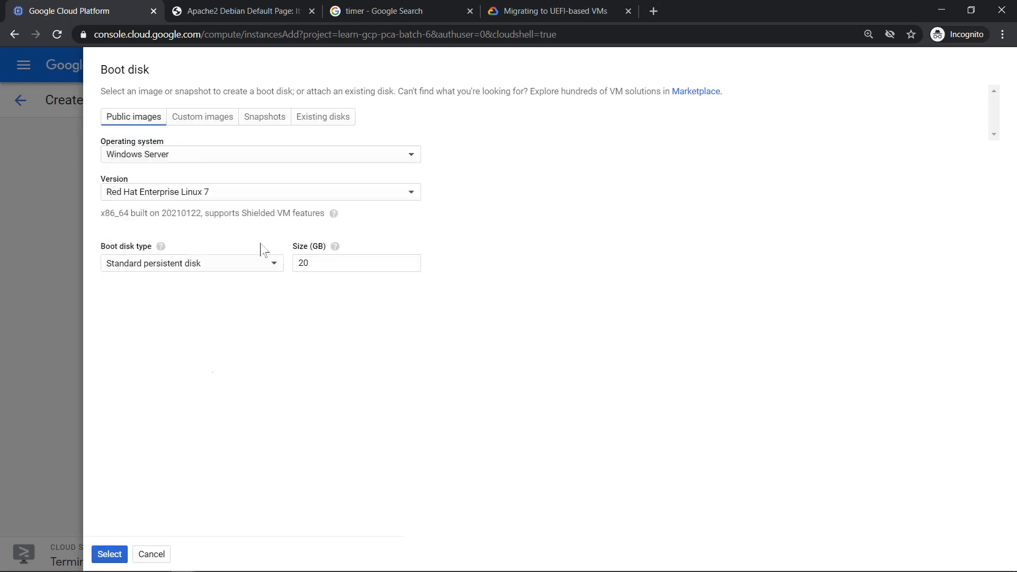
pyautogui.click(254, 192)
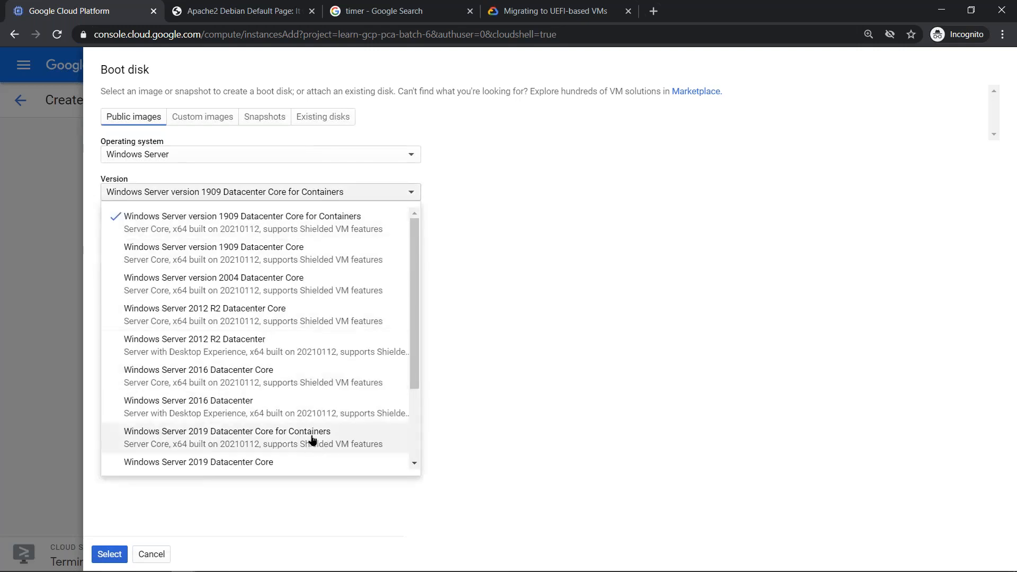
pyautogui.click(194, 142)
# - Look through Ubuntu versions, then settle back on Debian GNU/Linux 9 (stretch)
pyautogui.click(186, 160)
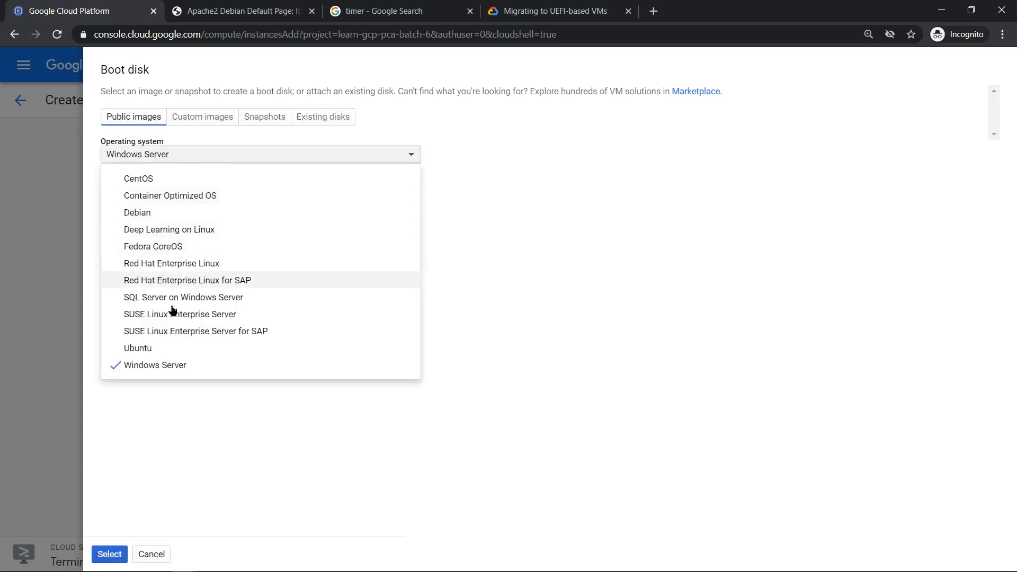
pyautogui.click(166, 349)
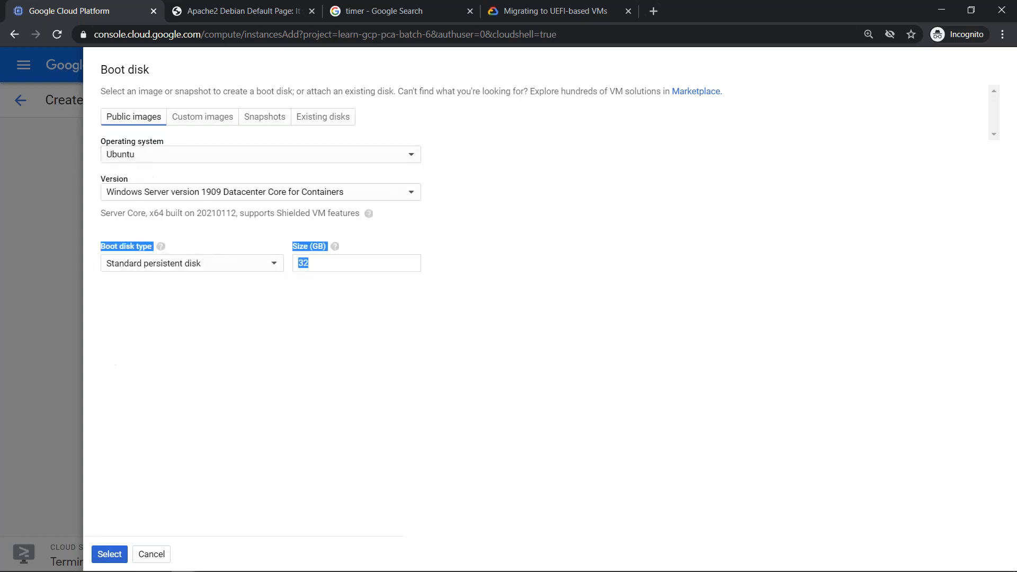
pyautogui.click(194, 194)
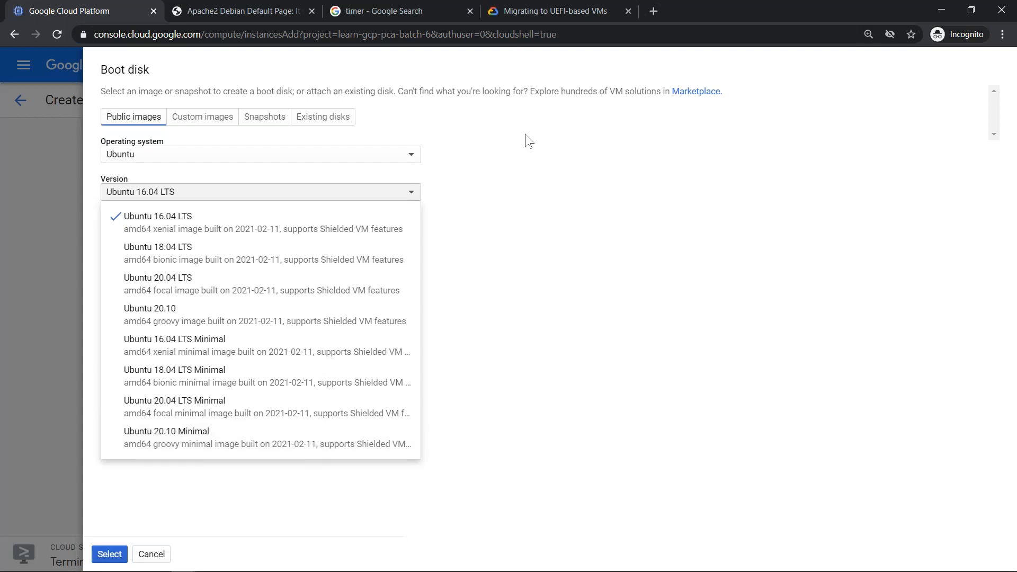
pyautogui.click(304, 198)
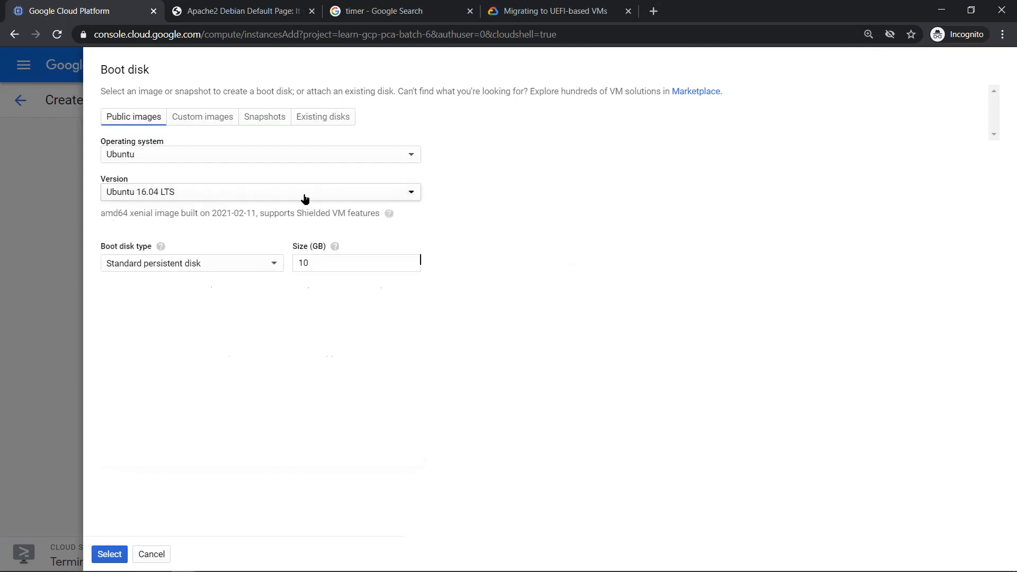
pyautogui.click(271, 161)
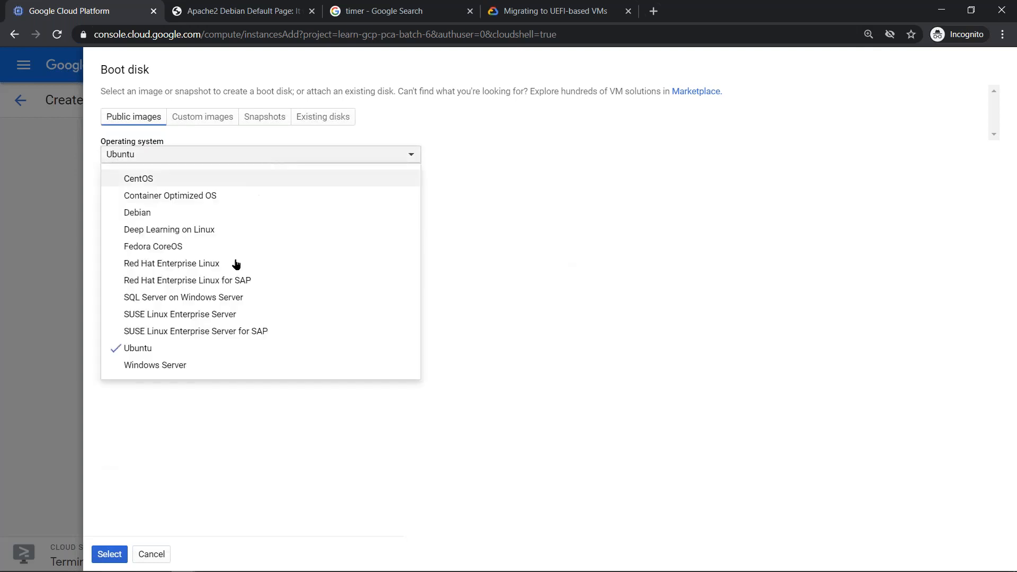
pyautogui.click(176, 211)
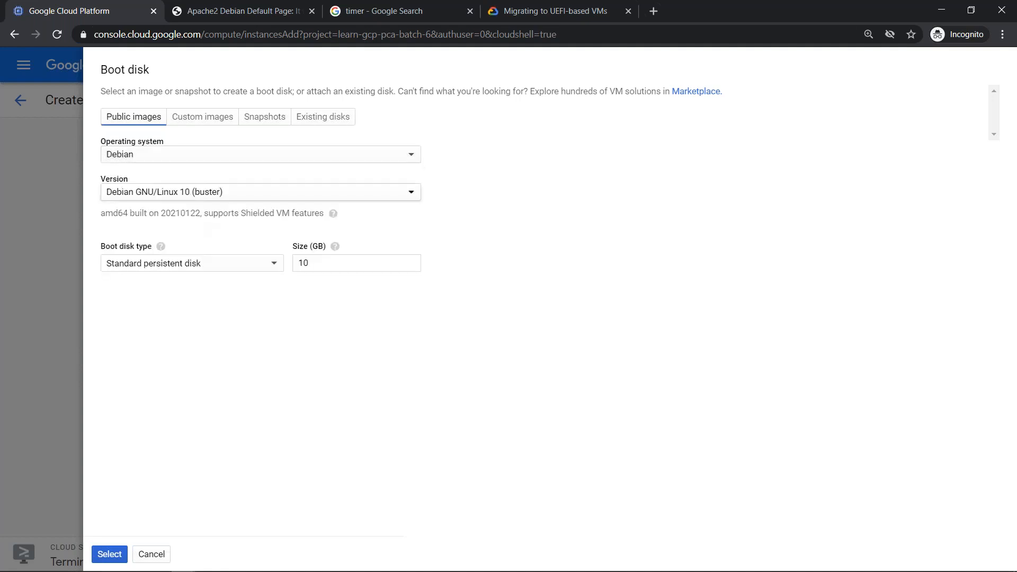
pyautogui.click(201, 193)
pyautogui.click(205, 254)
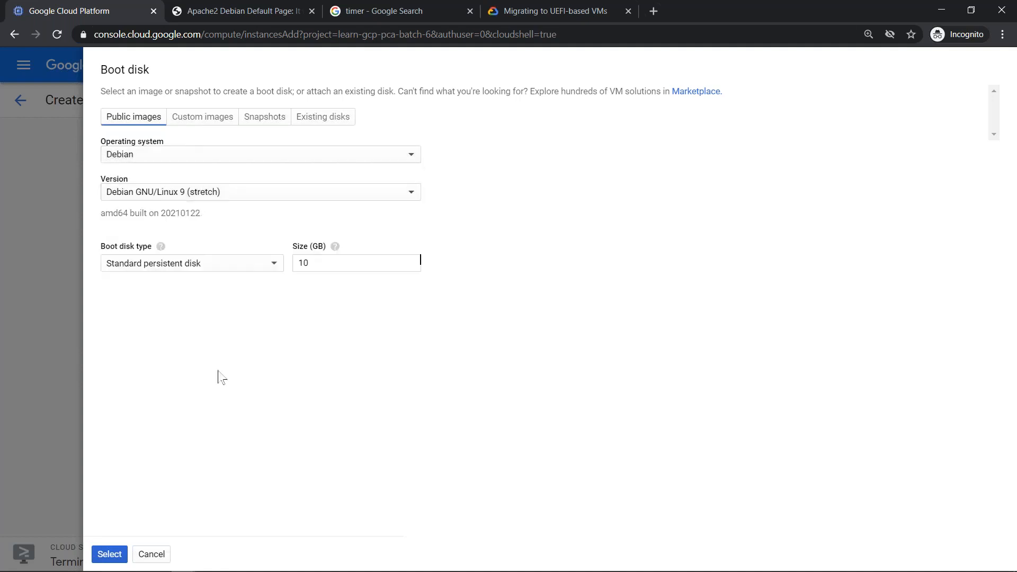
# - Confirm the Debian 9 boot disk, review the Shielded VM security options, and create unshielded-vm
pyautogui.click(111, 554)
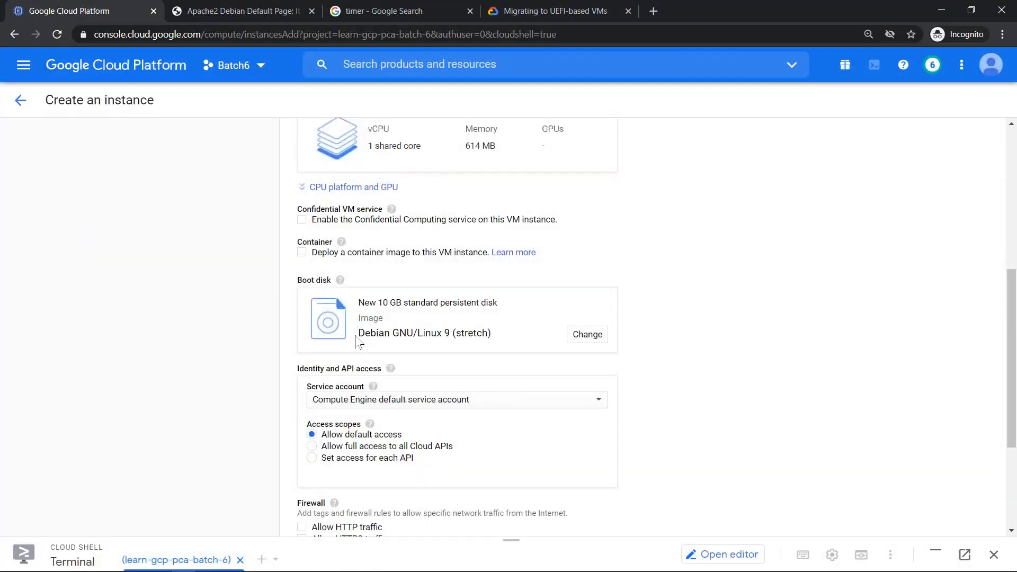
pyautogui.moveTo(1007, 333); pyautogui.dragTo(1008, 410)
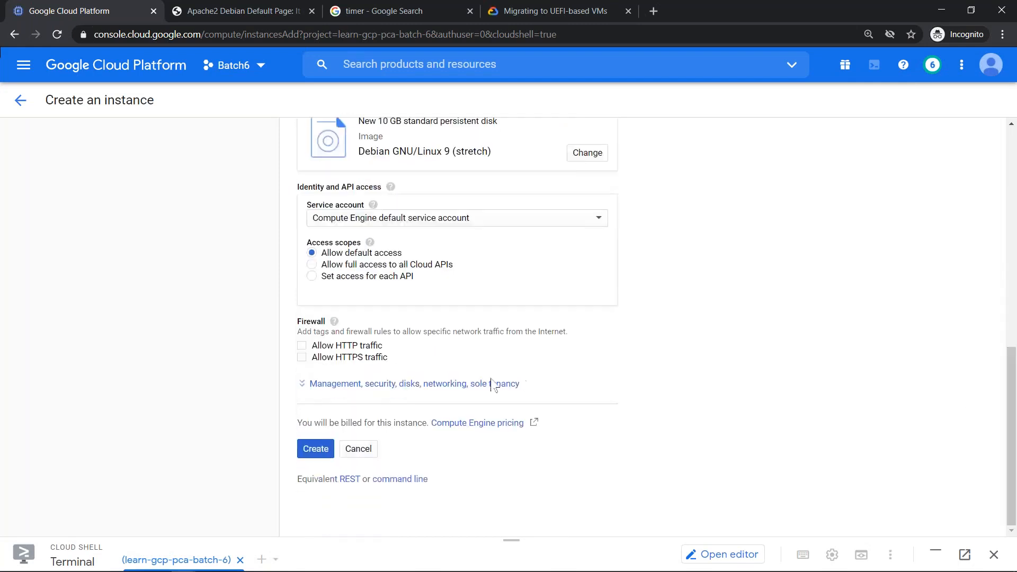
pyautogui.click(398, 395)
pyautogui.click(386, 387)
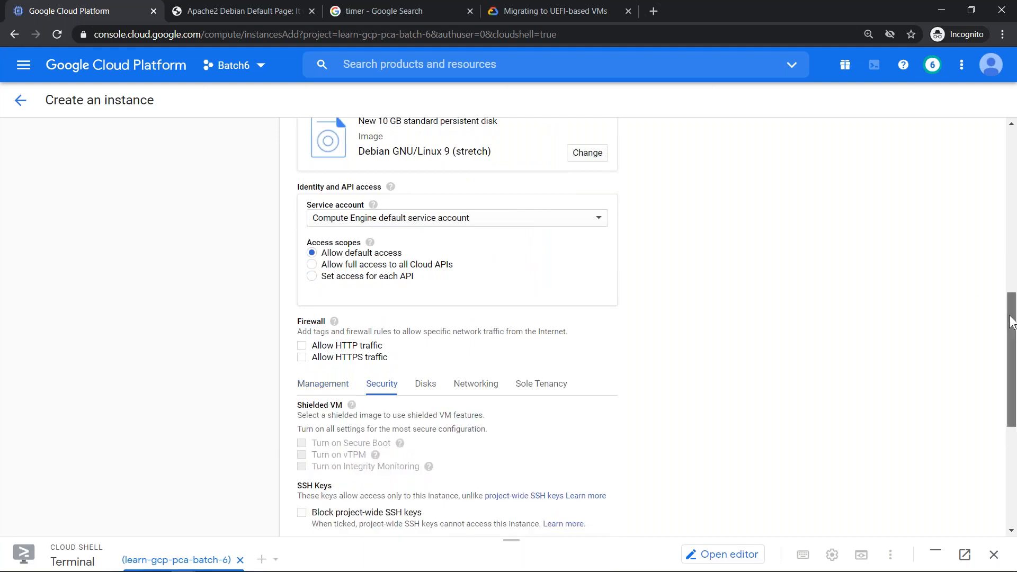
pyautogui.scroll(-2, 422, 380)
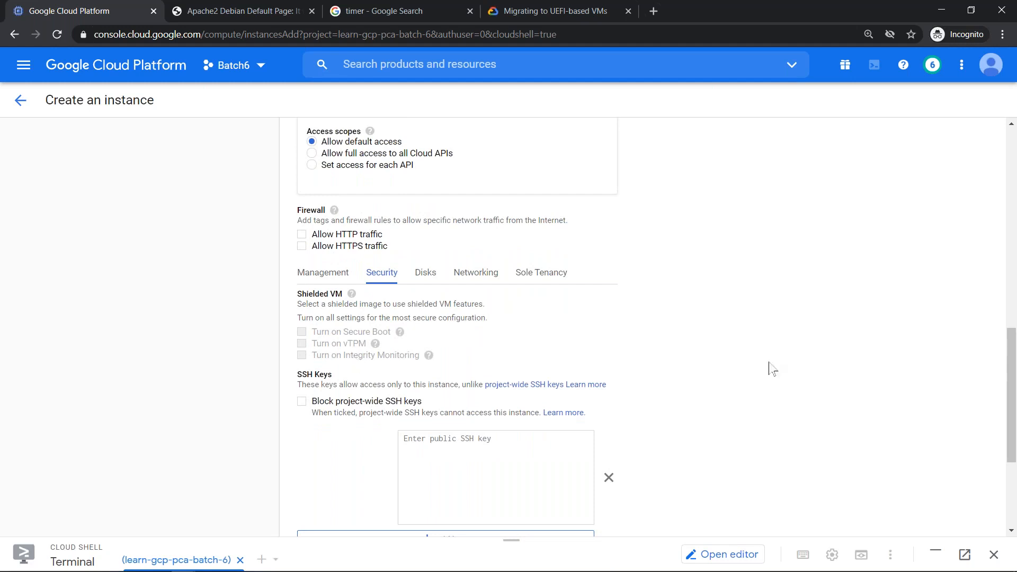
pyautogui.moveTo(1015, 412); pyautogui.dragTo(1016, 474)
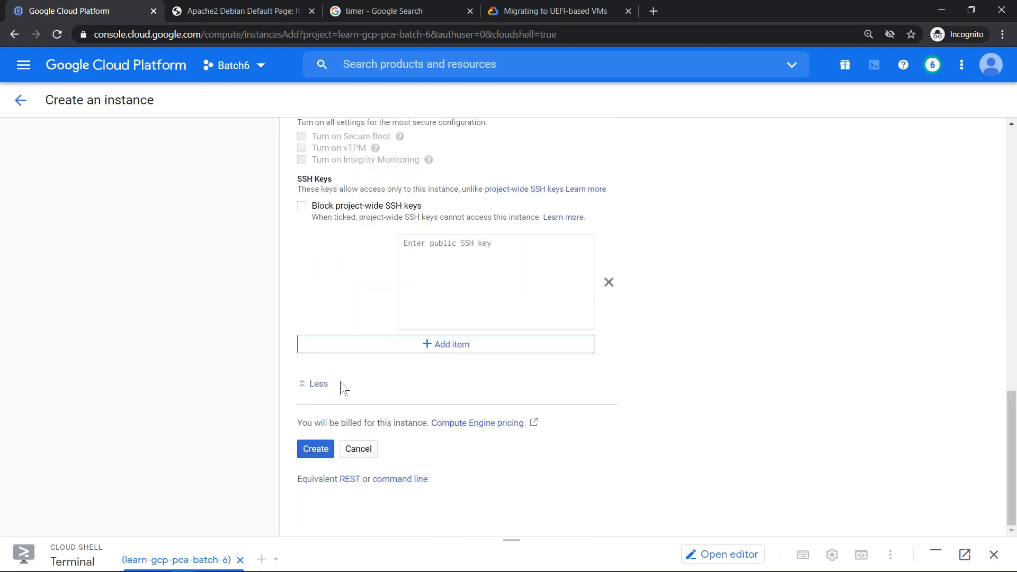
pyautogui.click(318, 449)
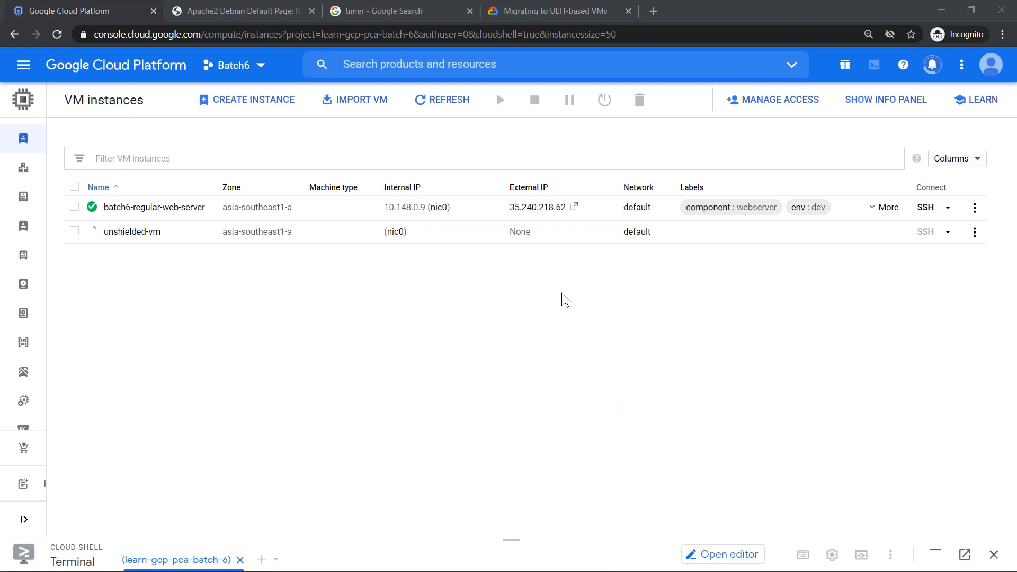
# - Refresh until unshielded-vm runs with IP 35.197.145.132, then select its zone asia-southeast1-a
pyautogui.click(437, 101)
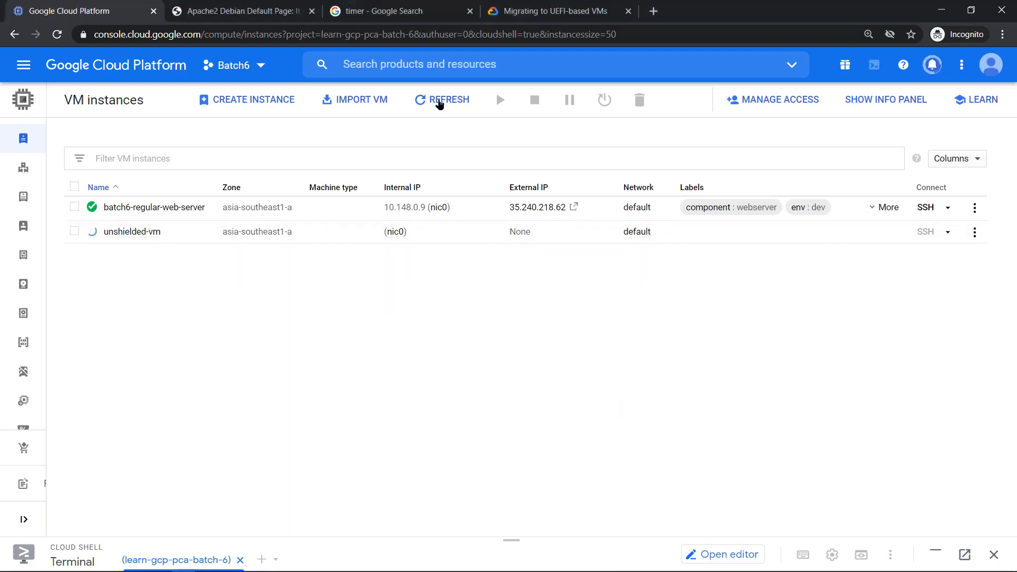
pyautogui.click(437, 102)
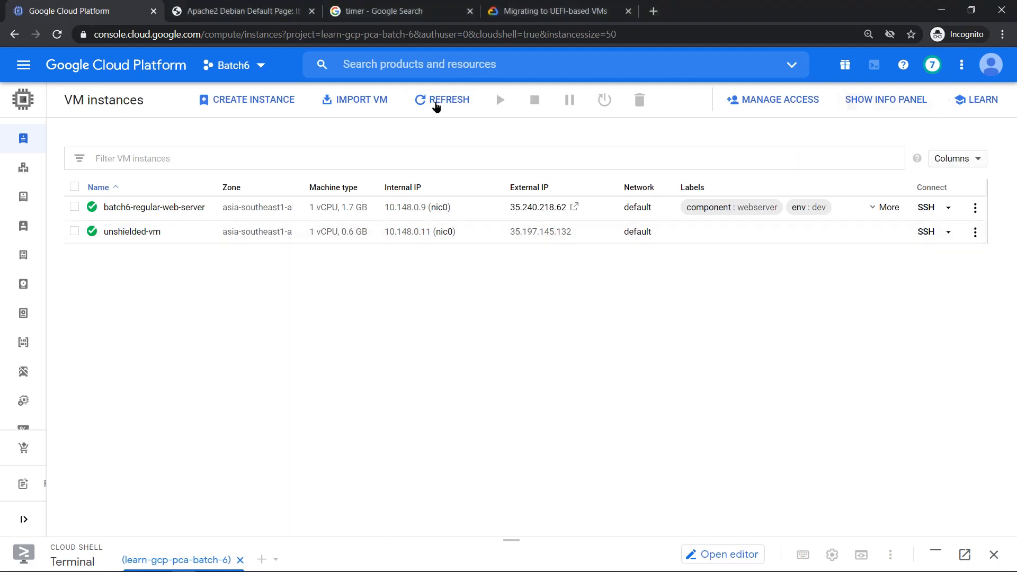
pyautogui.click(436, 105)
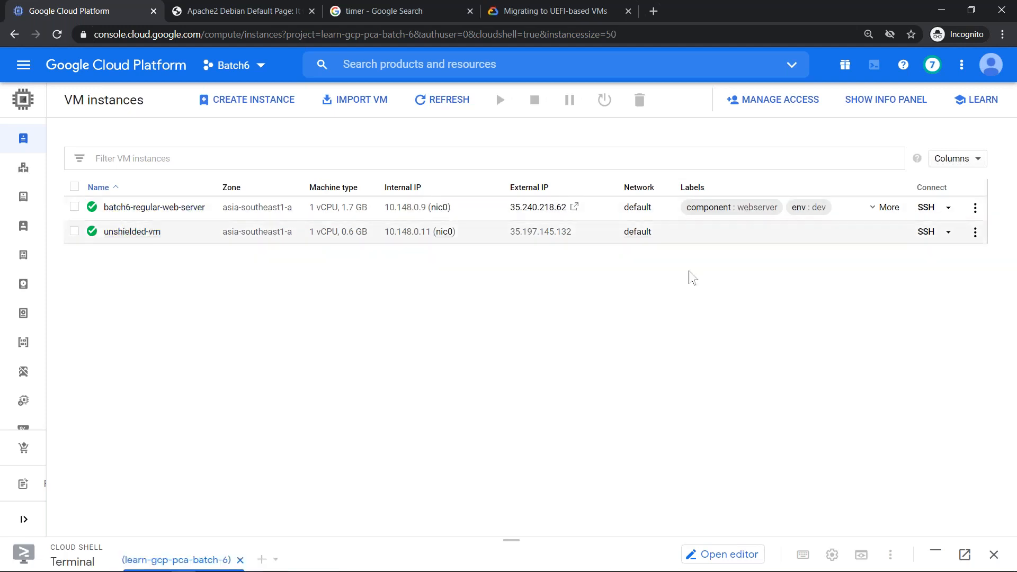
pyautogui.moveTo(297, 231); pyautogui.dragTo(222, 232)
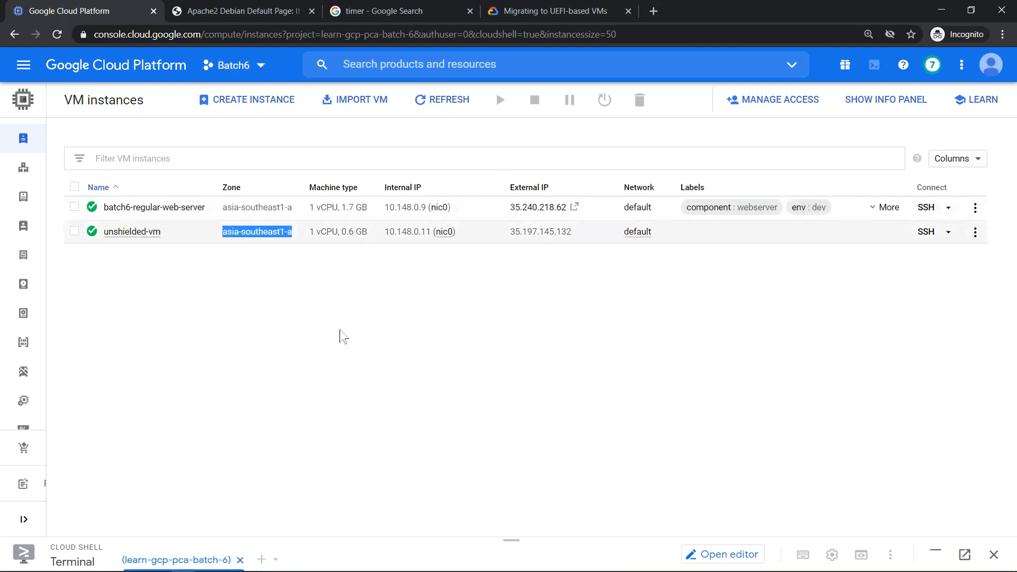
# - In Cloud Shell, recall the asia-southeast1-b move command and swap the instance name to unshielded-vm
pyautogui.click(509, 535)
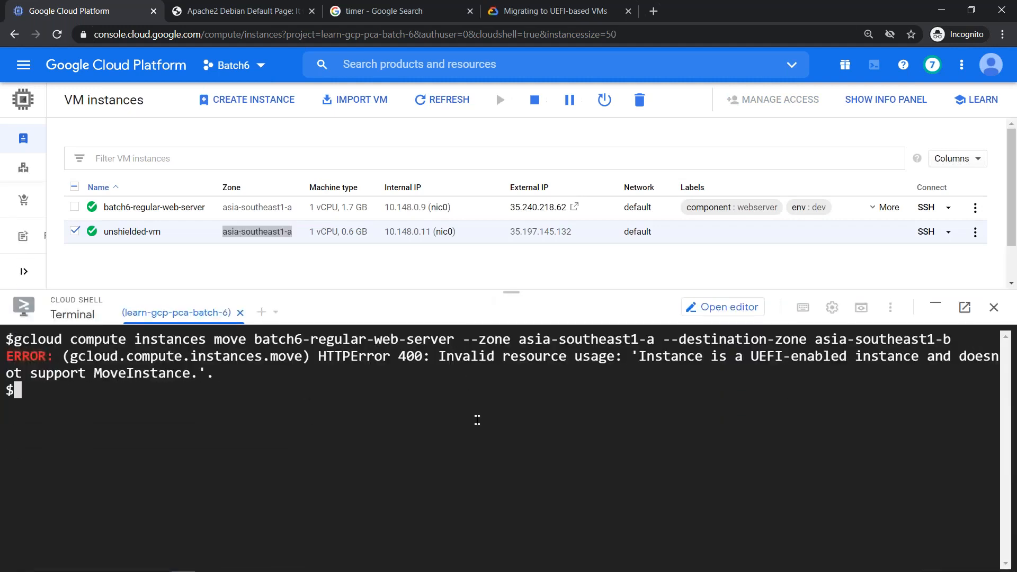
pyautogui.click(476, 420)
pyautogui.hotkey('ctrl', 'l')
pyautogui.press('Up')
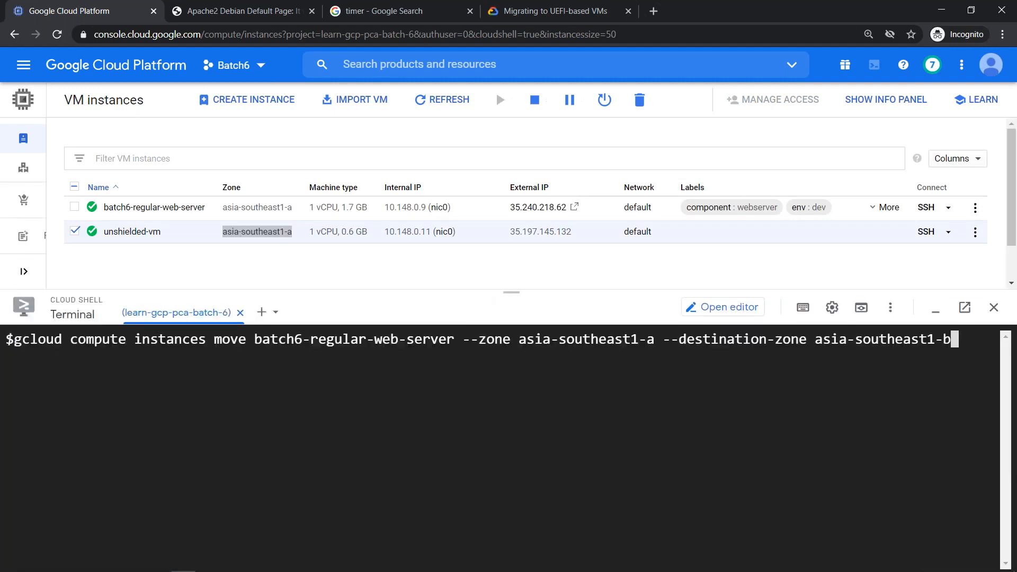
pyautogui.press('Left')
pyautogui.press('Left')
pyautogui.press('Left')
pyautogui.press('Left')
pyautogui.press('Left')
pyautogui.press('Left')
pyautogui.press('Left')
pyautogui.press('Left')
pyautogui.press('Left')
pyautogui.press('Left')
pyautogui.press('Left')
pyautogui.press('Left')
pyautogui.press('Left')
pyautogui.press('Left')
pyautogui.press('Left')
pyautogui.press('Left')
pyautogui.press('Left')
pyautogui.press('Left')
pyautogui.press('Left')
pyautogui.press('Left')
pyautogui.press('Left')
pyautogui.press('Left')
pyautogui.press('Left')
pyautogui.press('Left')
pyautogui.press('Left')
pyautogui.press('Left')
pyautogui.press('Left')
pyautogui.press('Left')
pyautogui.press('Left')
pyautogui.press('Left')
pyautogui.press('Left')
pyautogui.press('Left')
pyautogui.press('Left')
pyautogui.press('Left')
pyautogui.press('Left')
pyautogui.press('Left')
pyautogui.press('Left')
pyautogui.press('Left')
pyautogui.press('Left')
pyautogui.press('BackSpace')
pyautogui.press('BackSpace')
pyautogui.press('BackSpace')
pyautogui.press('BackSpace')
pyautogui.press('BackSpace')
pyautogui.press('BackSpace')
pyautogui.press('BackSpace')
pyautogui.press('BackSpace')
pyautogui.press('BackSpace')
pyautogui.press('BackSpace')
pyautogui.press('BackSpace')
pyautogui.press('BackSpace')
pyautogui.press('BackSpace')
pyautogui.press('BackSpace')
pyautogui.press('BackSpace')
pyautogui.press('BackSpace')
pyautogui.press('BackSpace')
pyautogui.press('BackSpace')
pyautogui.press('BackSpace')
pyautogui.press('BackSpace')
pyautogui.press('BackSpace')
pyautogui.press('BackSpace')
pyautogui.press('BackSpace')
pyautogui.press('BackSpace')
pyautogui.press('BackSpace')
pyautogui.write('u')
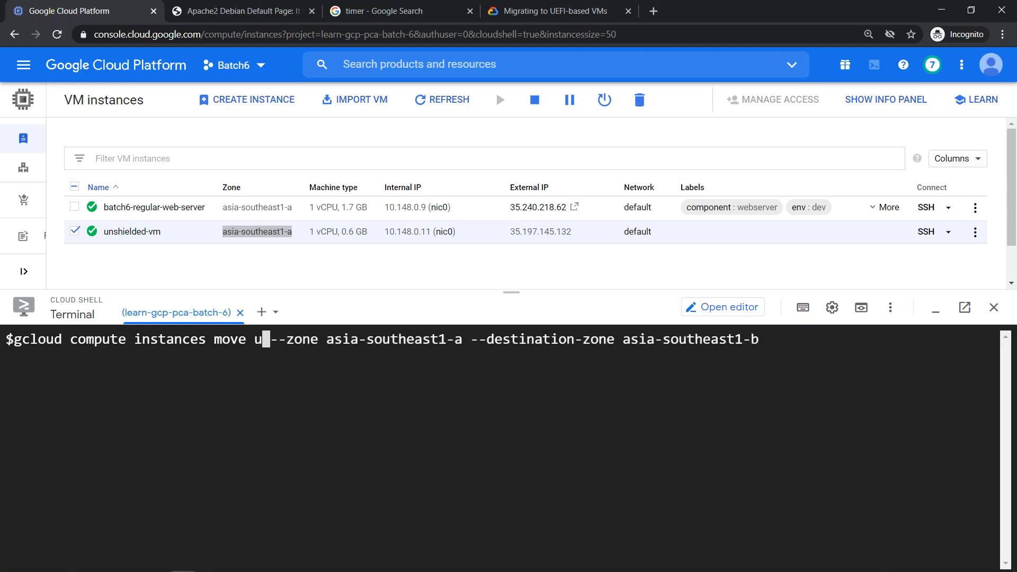
pyautogui.write('n')
pyautogui.write('shiedl')
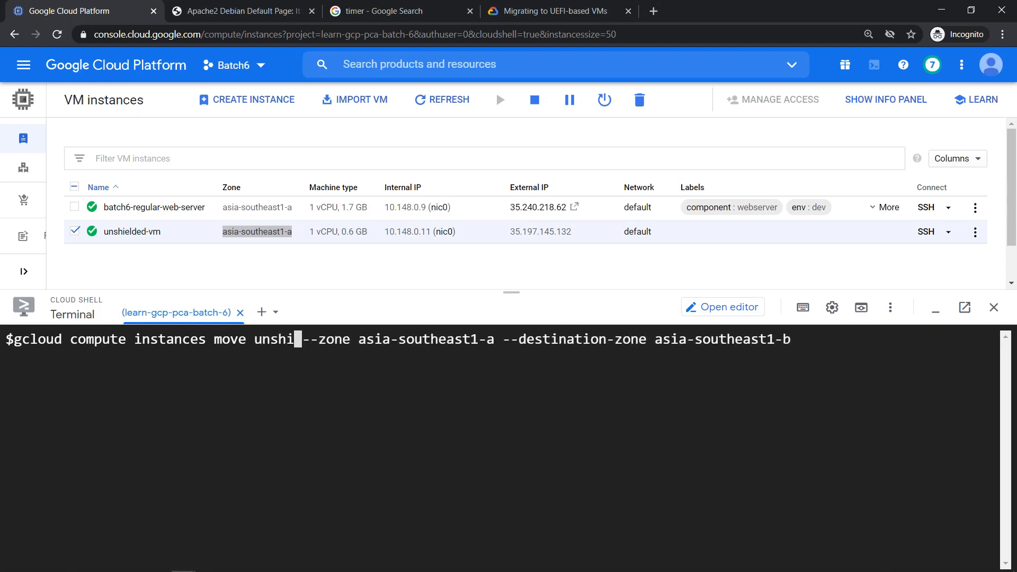
pyautogui.press('BackSpace')
pyautogui.press('BackSpace')
pyautogui.write('lded-vm')
pyautogui.press('Left')
pyautogui.press('Left')
pyautogui.press('Left')
pyautogui.press('Left')
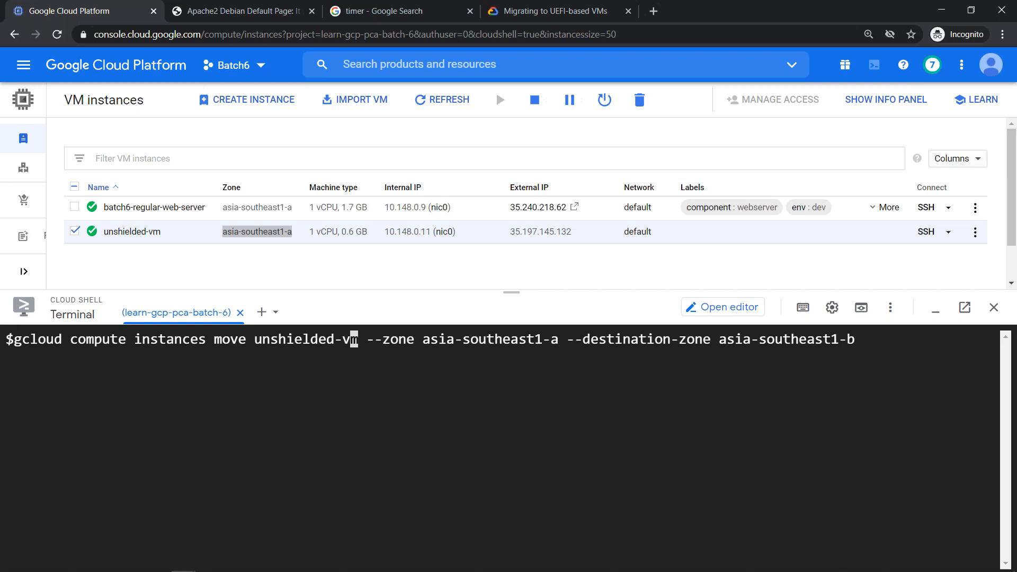
pyautogui.press('Right')
pyautogui.press('End')
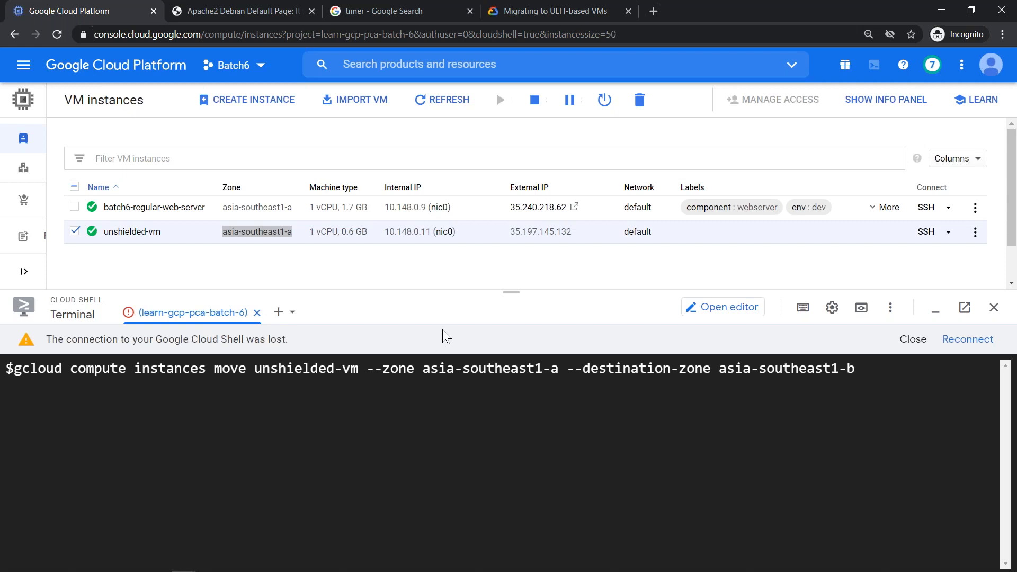
# - Reconnect Cloud Shell, select external IP 35.197.145.132, and open another Cloud Shell session
pyautogui.click(960, 340)
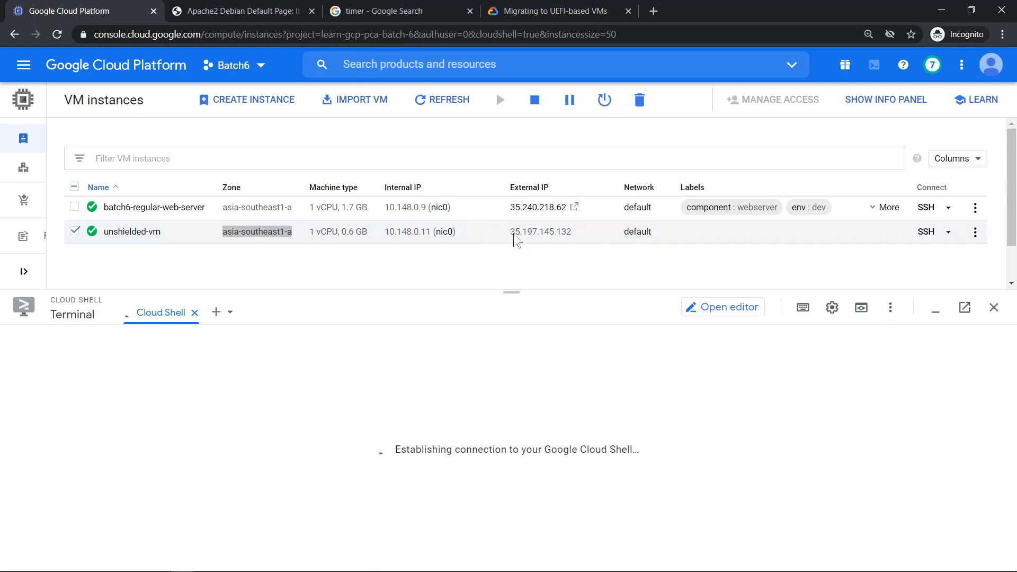
pyautogui.moveTo(512, 236); pyautogui.dragTo(573, 238)
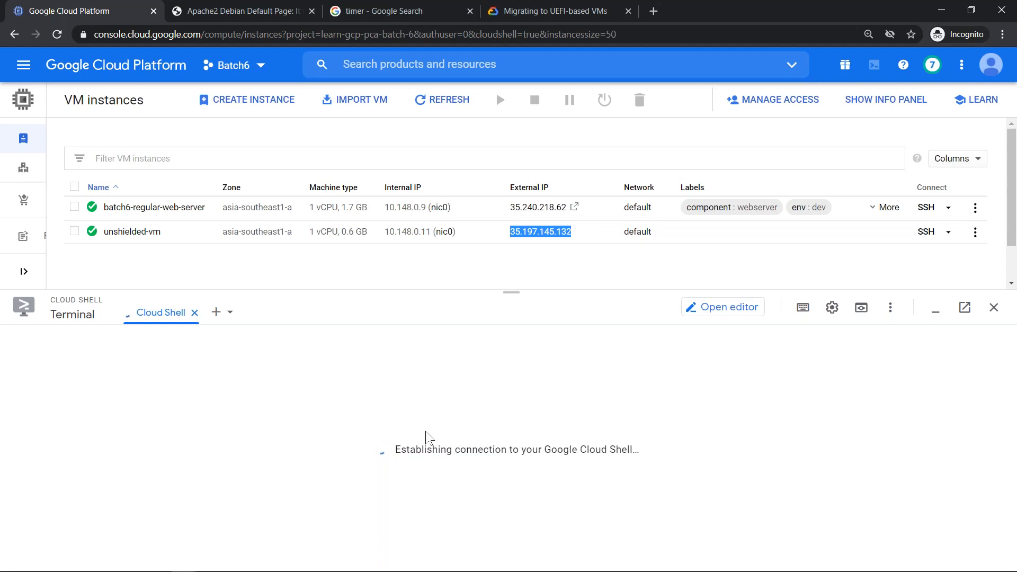
pyautogui.click(216, 313)
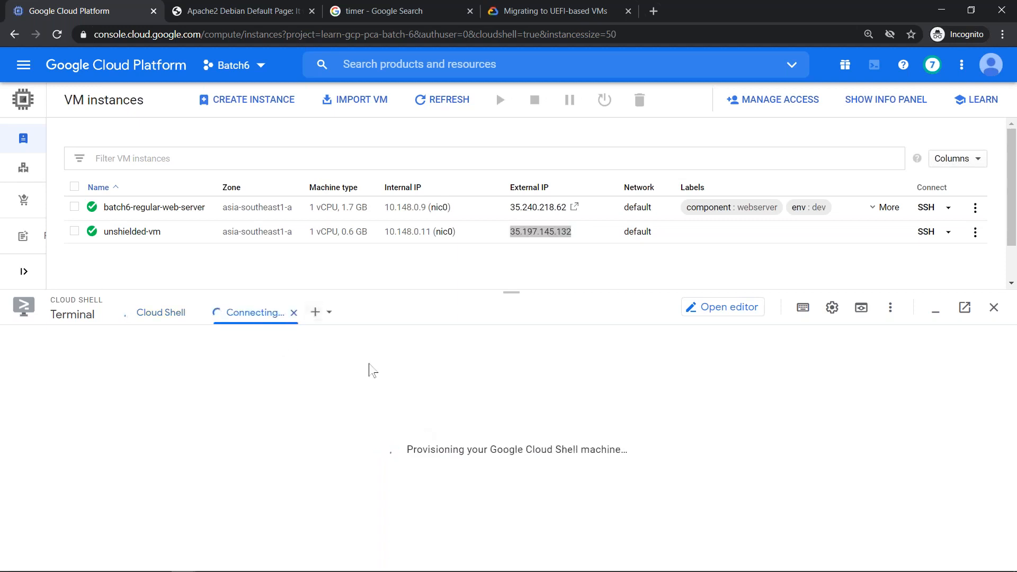
pyautogui.click(305, 313)
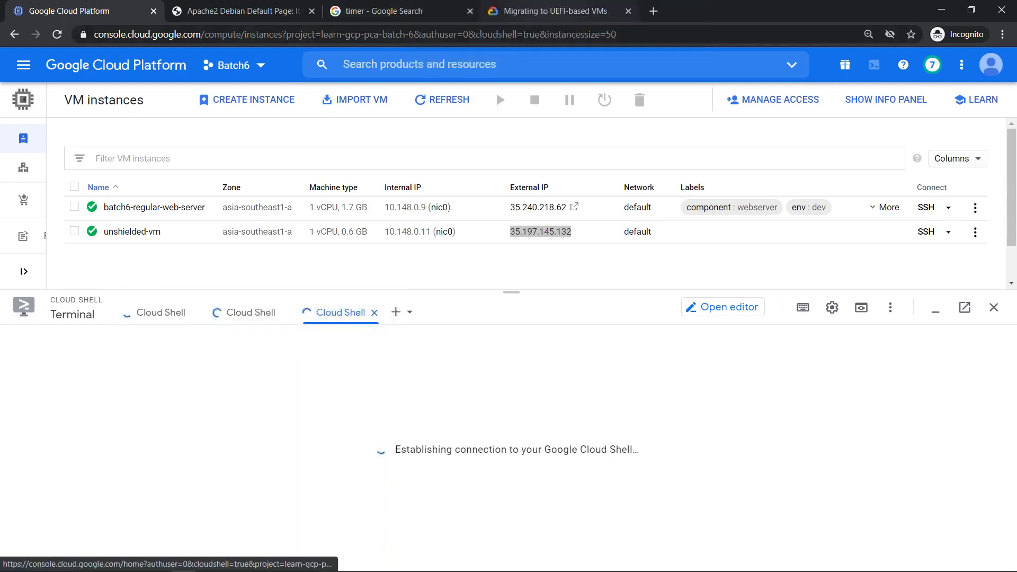
# - Load the console dashboard in the UEFI docs tab via 'con', then return to VM instances
pyautogui.click(555, 11)
pyautogui.click(318, 34)
pyautogui.write('con')
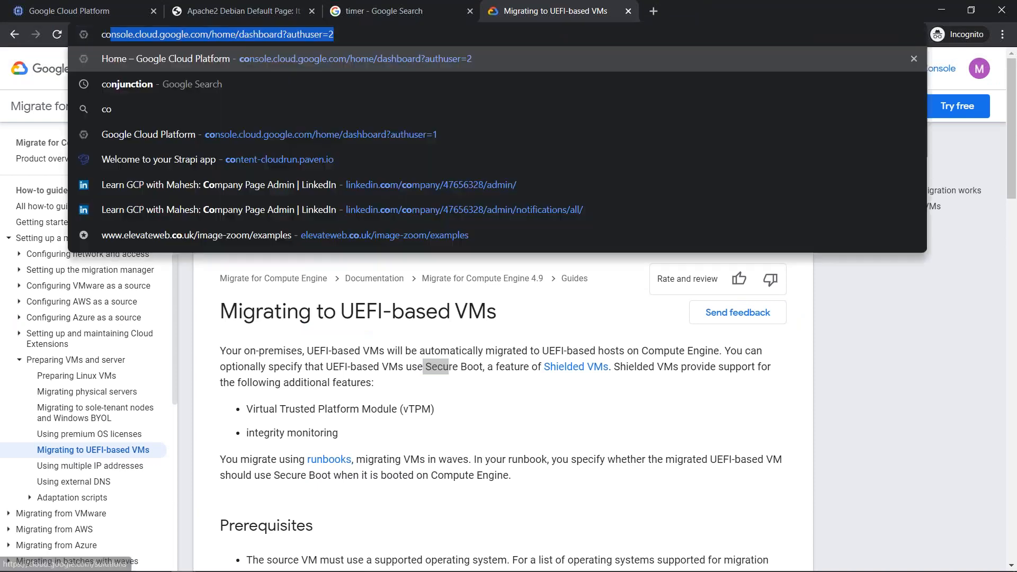
pyautogui.press('Return')
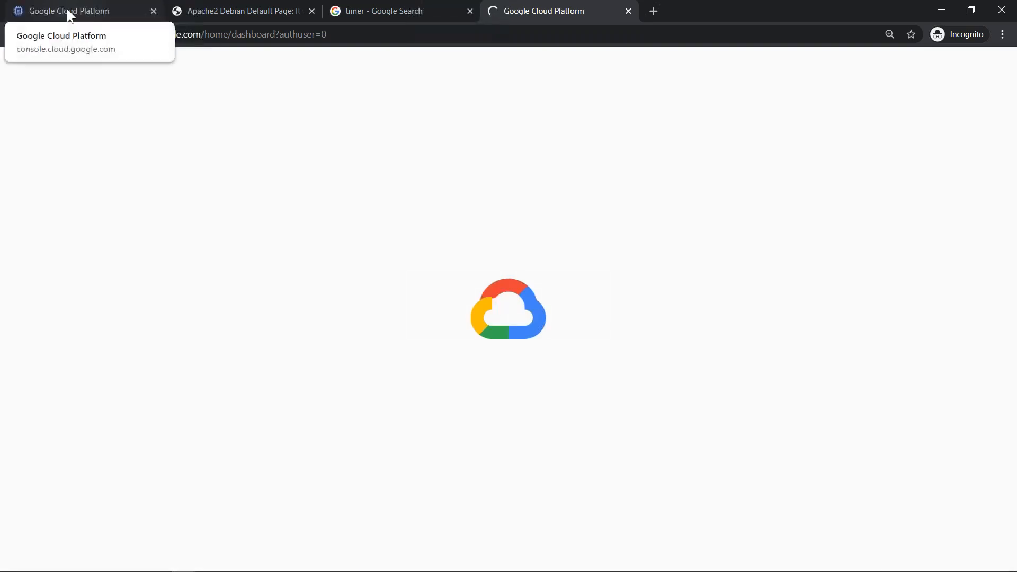
pyautogui.click(67, 9)
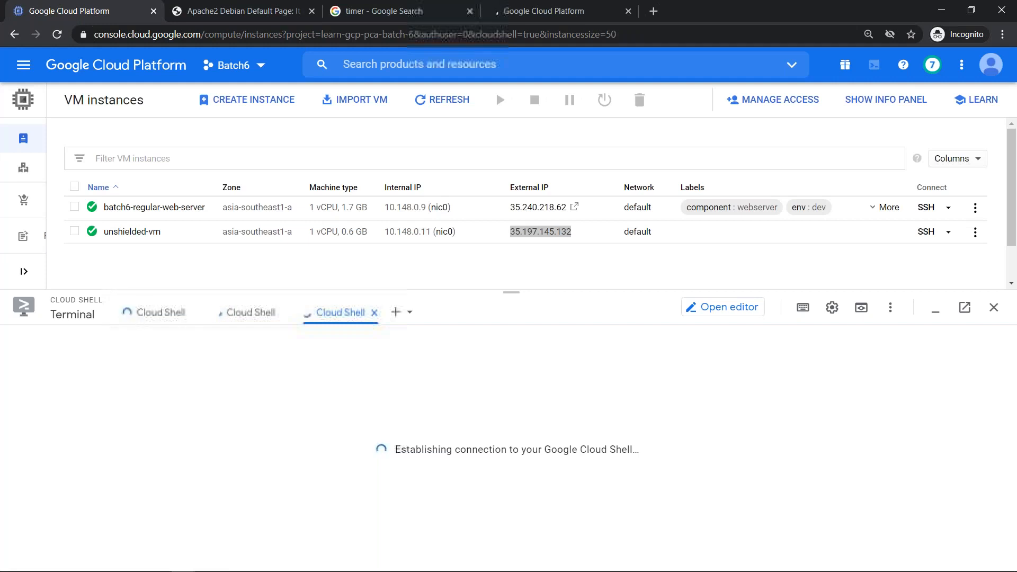
# - Switch to the first Cloud Shell session, then minimize the Cloud Shell panel
pyautogui.click(155, 318)
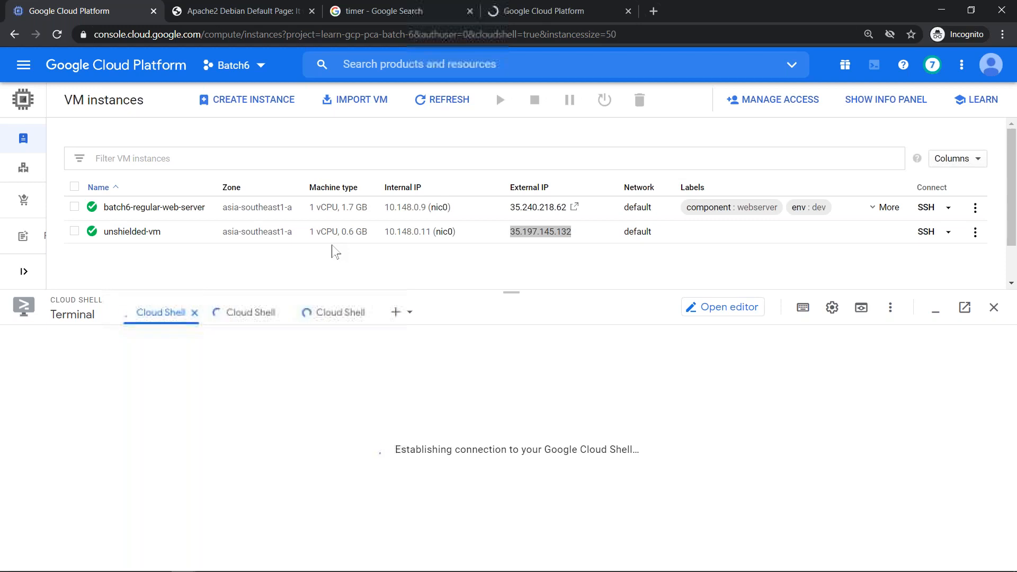
pyautogui.click(936, 313)
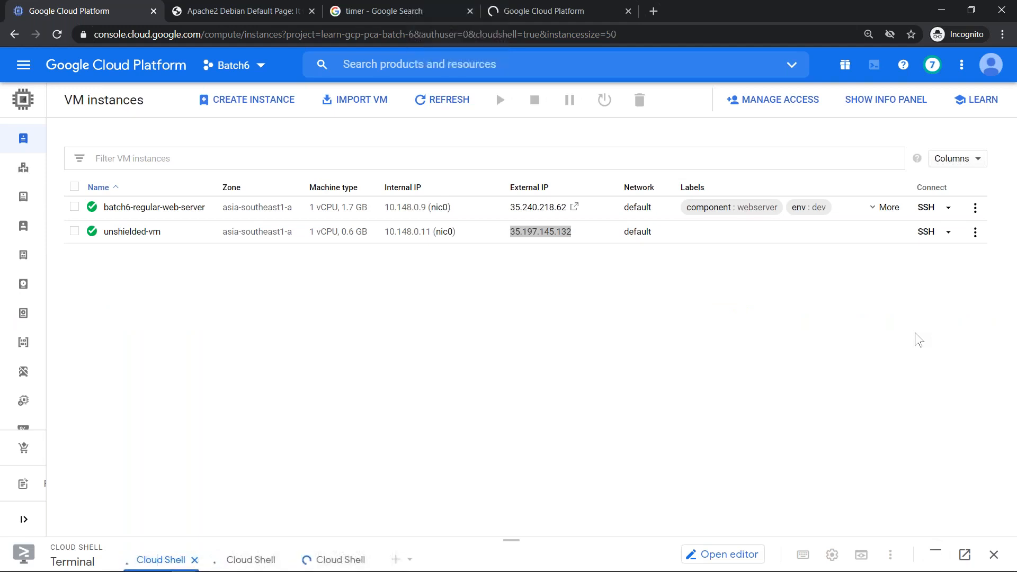
# - Close both Apache2 default page tabs in the incognito VM instances window
pyautogui.moveTo(493, 552)
pyautogui.hotkey('alt', 'Tab')
pyautogui.hotkey('alt', 'Tab')
pyautogui.hotkey('alt', 'Tab')
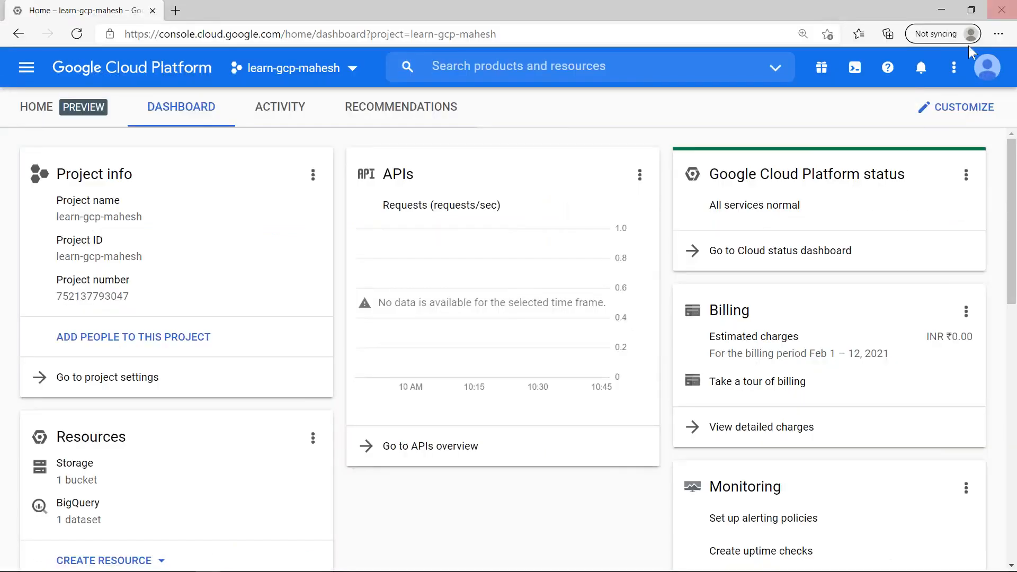
pyautogui.hotkey('alt', 'Tab')
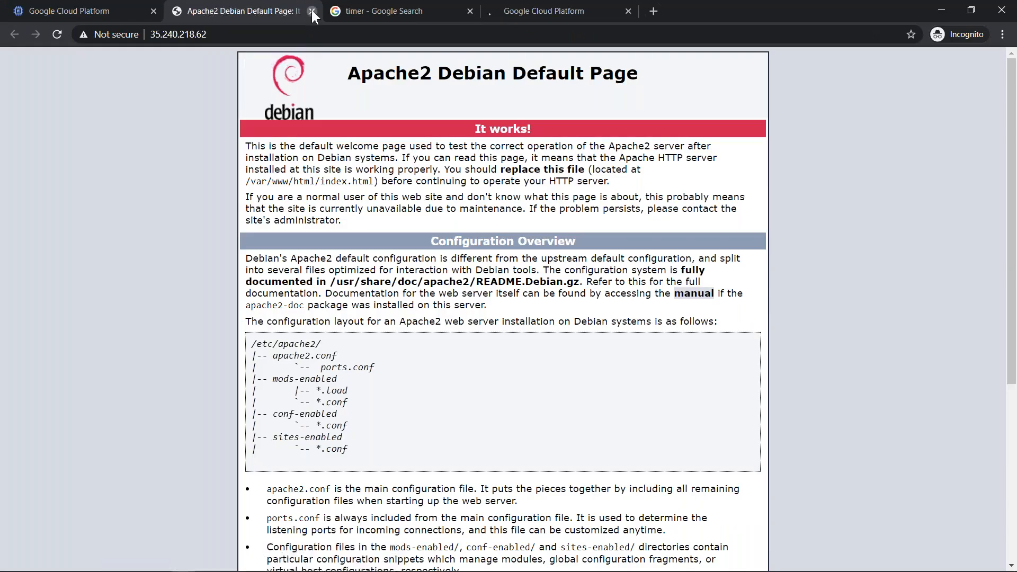
pyautogui.click(311, 10)
pyautogui.click(363, 11)
pyautogui.click(69, 11)
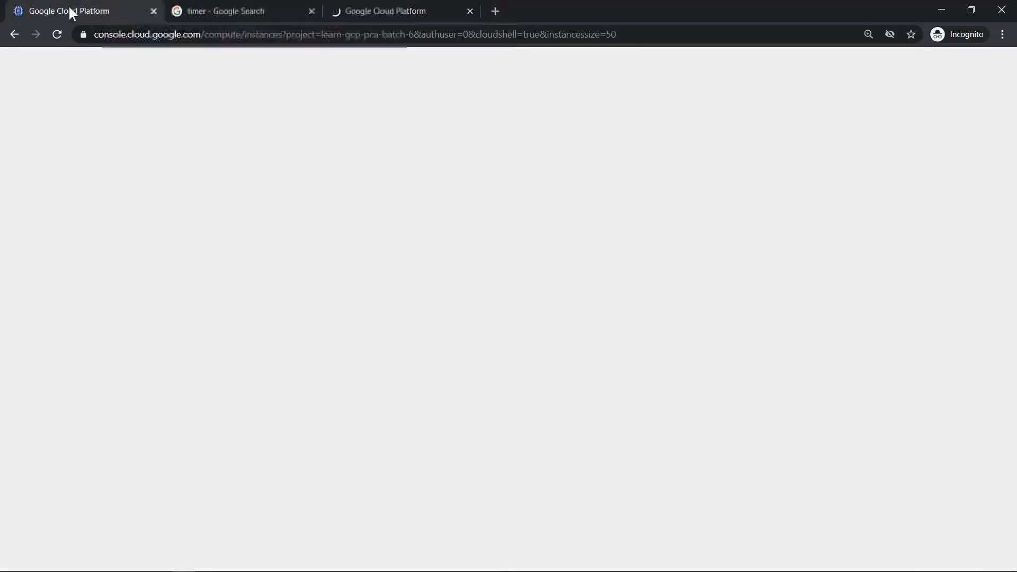
pyautogui.click(357, 10)
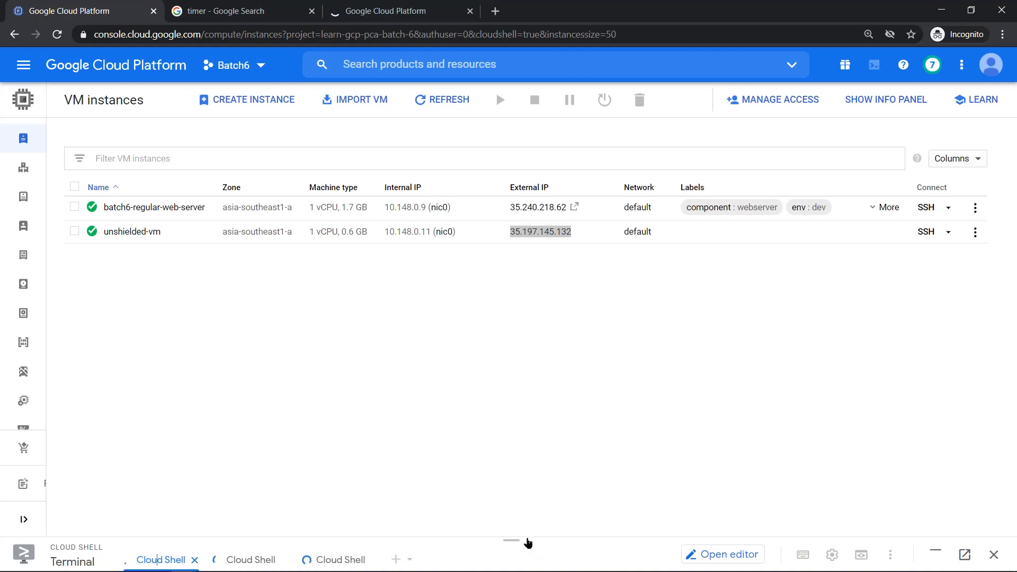
# - Close the Whiteboard, the persistent disk docs and both cheat-sheet tabs, then return to the console
pyautogui.hotkey('alt', 'Tab')
pyautogui.hotkey('alt', 'Tab')
pyautogui.hotkey('alt', 'Tab')
pyautogui.hotkey('alt', 'Tab')
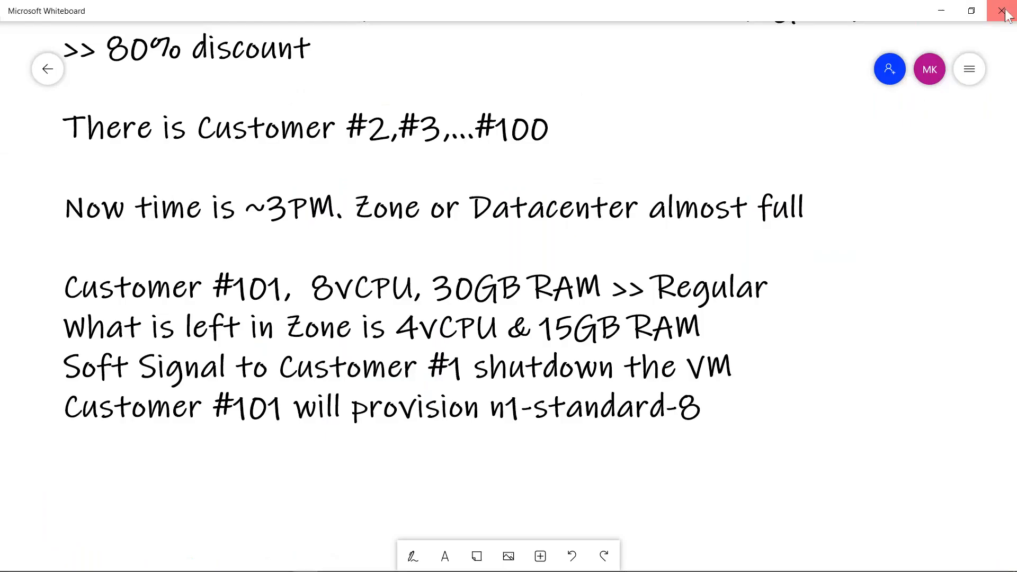
pyautogui.click(1006, 11)
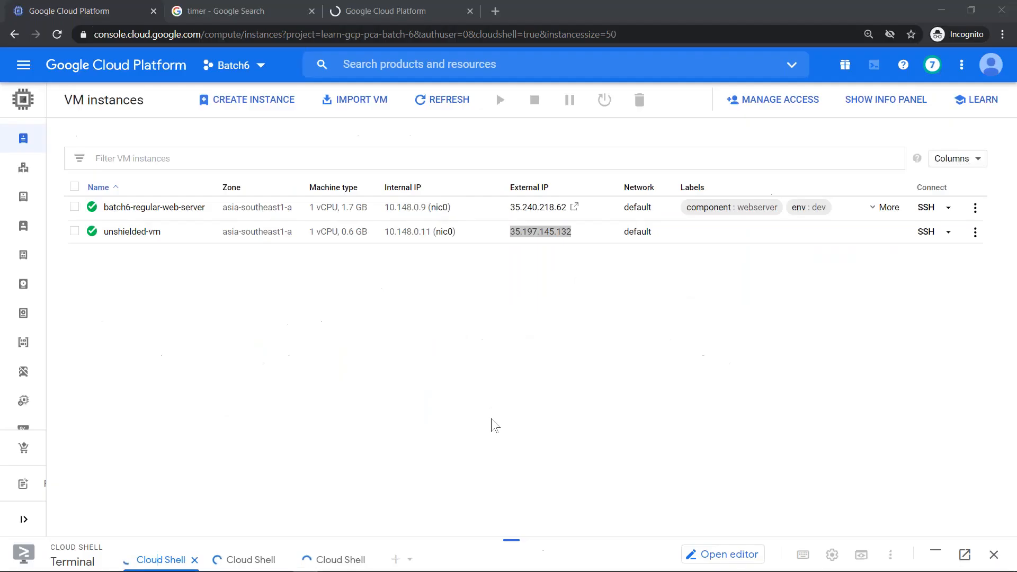
pyautogui.hotkey('alt', 'Tab')
pyautogui.hotkey('alt', 'Tab')
pyautogui.hotkey('alt', 'Tab')
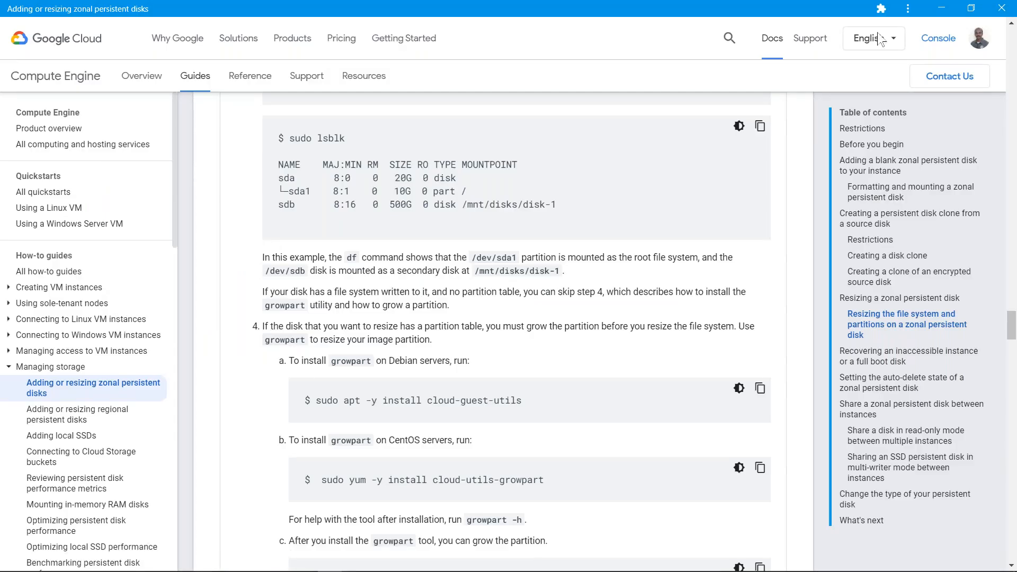
pyautogui.hotkey('ctrl', 'w')
pyautogui.hotkey('alt', 'Tab')
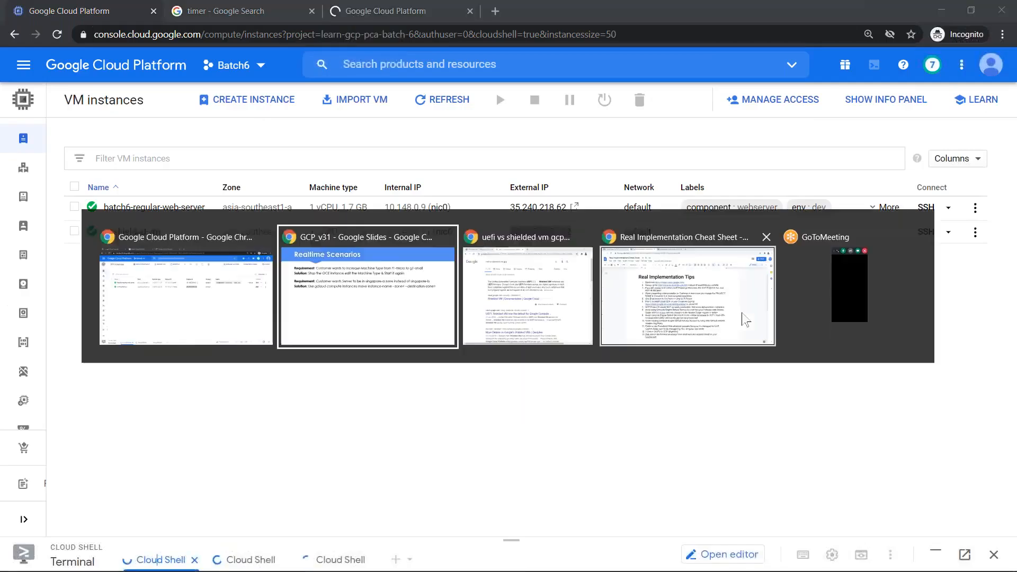
pyautogui.hotkey('alt', 'Tab')
pyautogui.hotkey('alt', 'Tab')
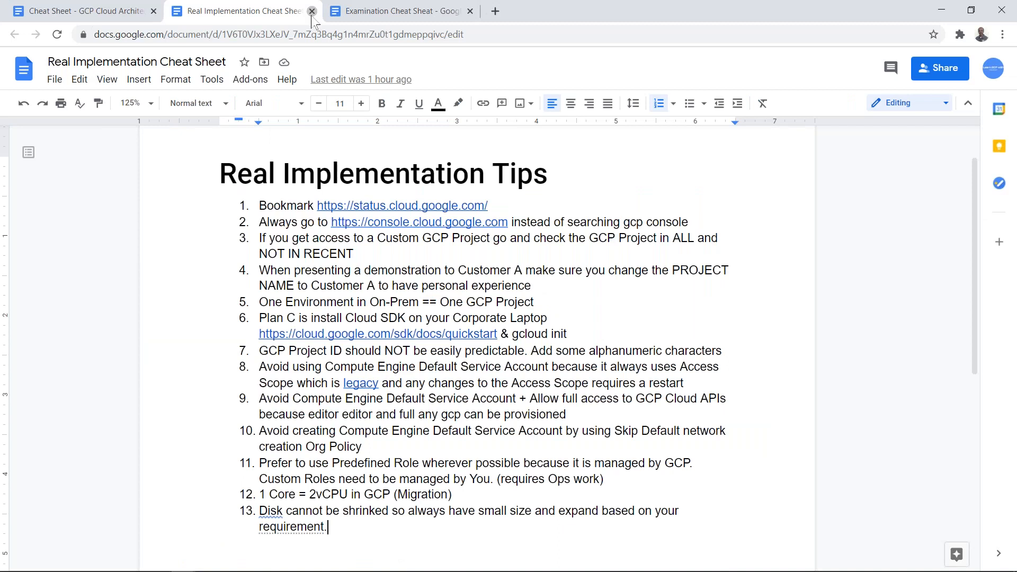
pyautogui.click(313, 11)
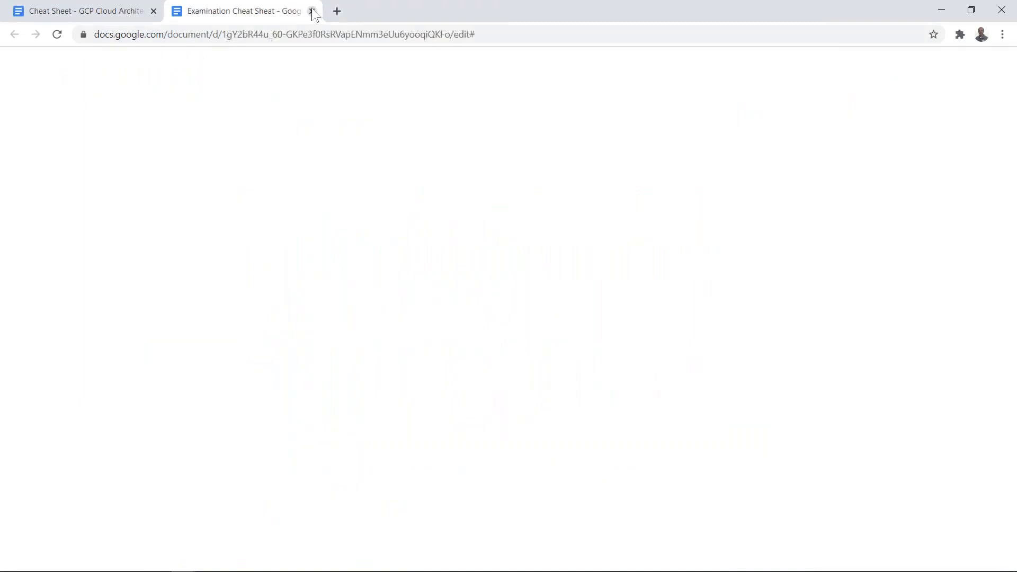
pyautogui.click(312, 12)
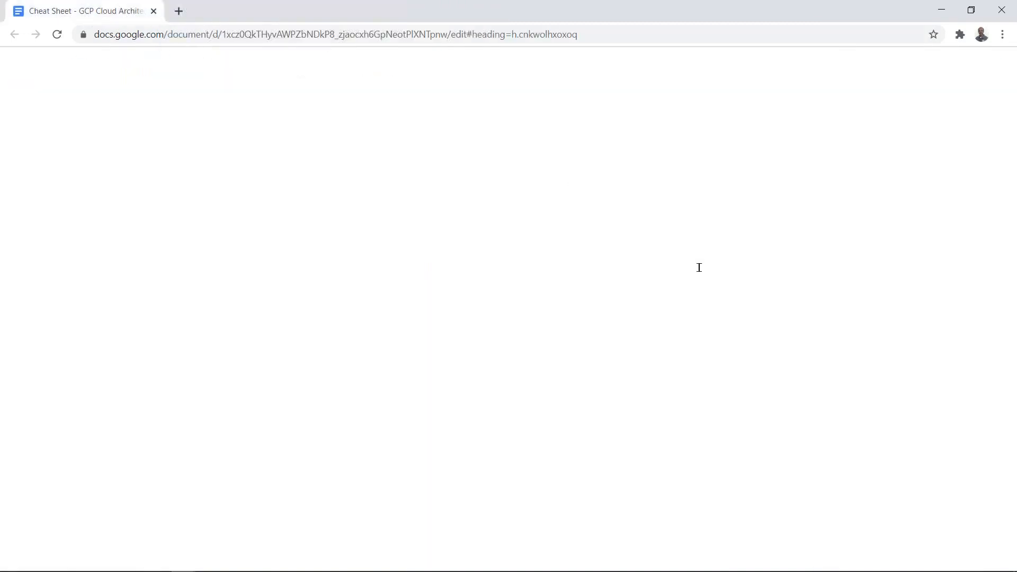
pyautogui.hotkey('alt', 'Tab')
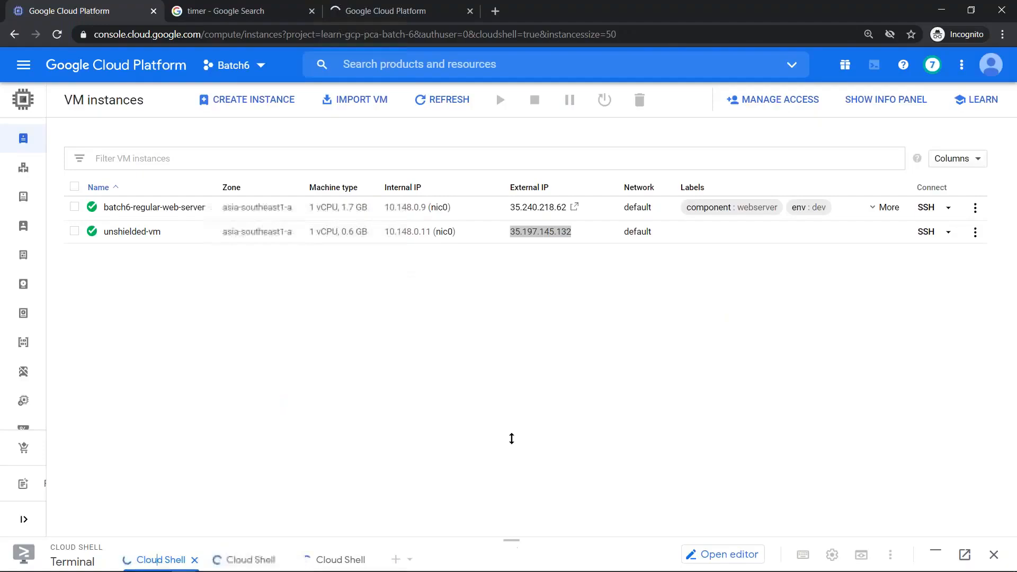
# - Close the enlarged Cloud Shell terminal and reopen a fresh Cloud Shell session
pyautogui.moveTo(511, 541); pyautogui.dragTo(514, 224)
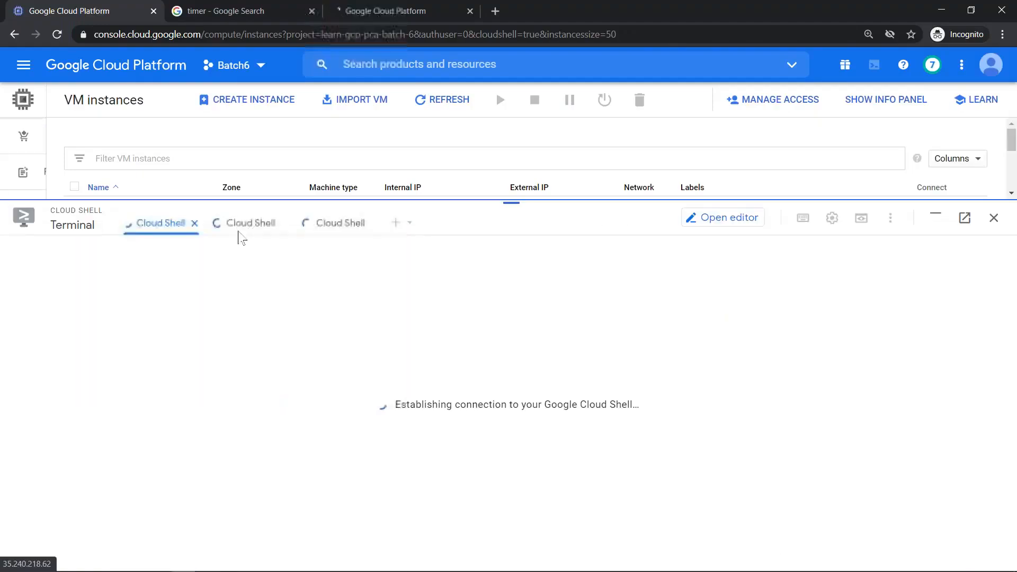
pyautogui.click(395, 11)
pyautogui.click(105, 13)
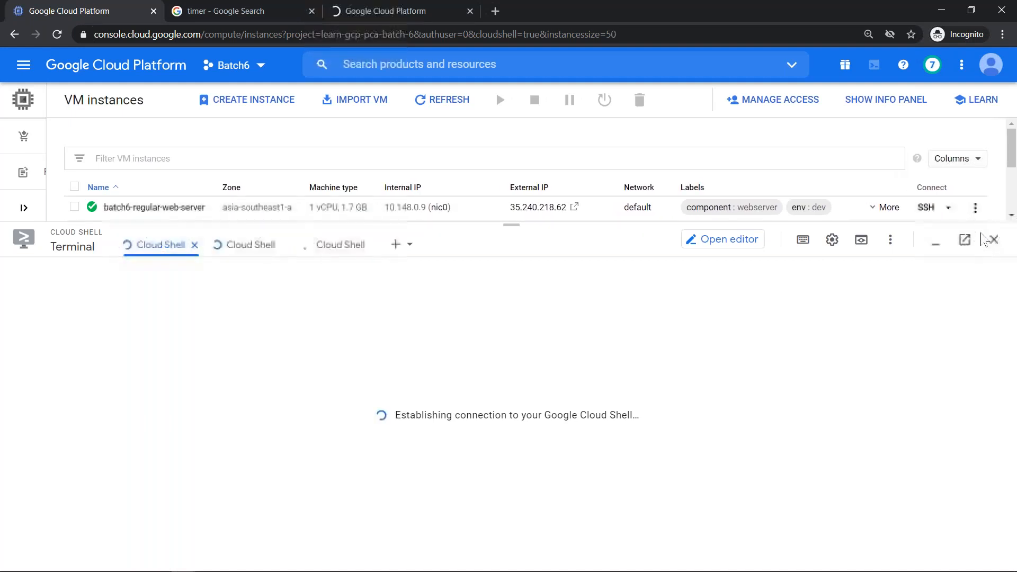
pyautogui.click(990, 239)
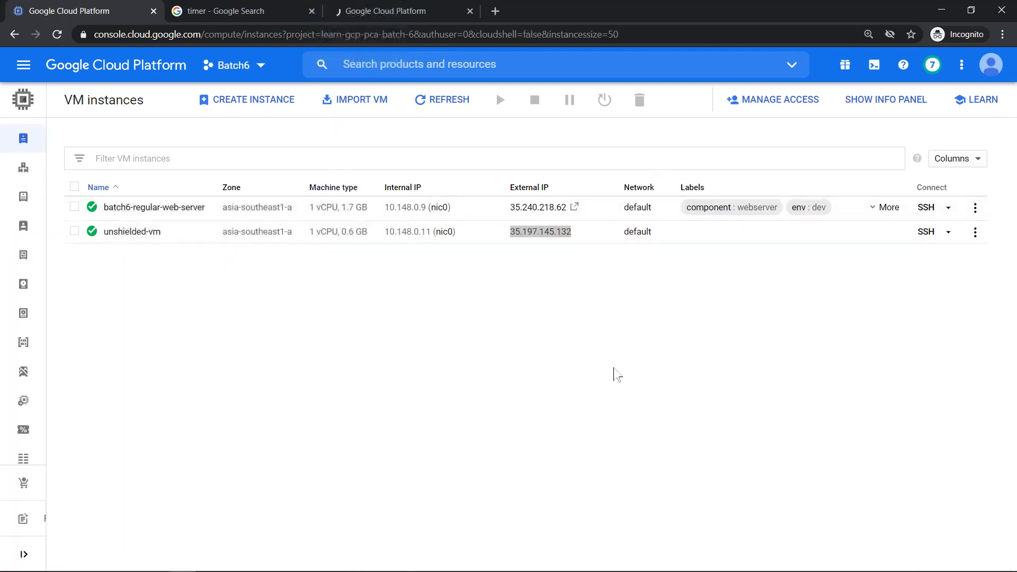
pyautogui.click(874, 65)
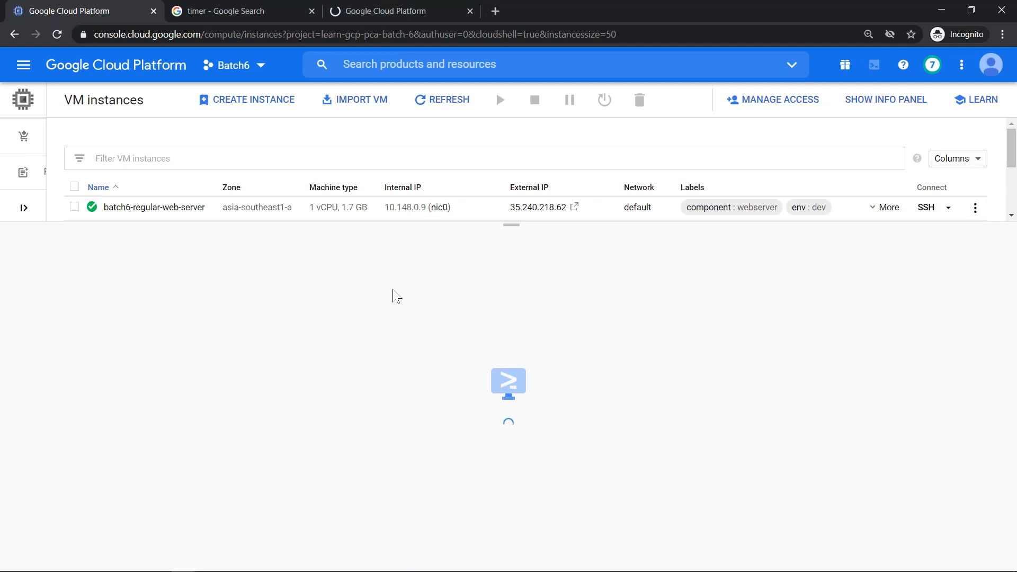
# - Launch Notepad and write the heading 'gcloud compute instances move'
pyautogui.press('super+r')
pyautogui.write('no')
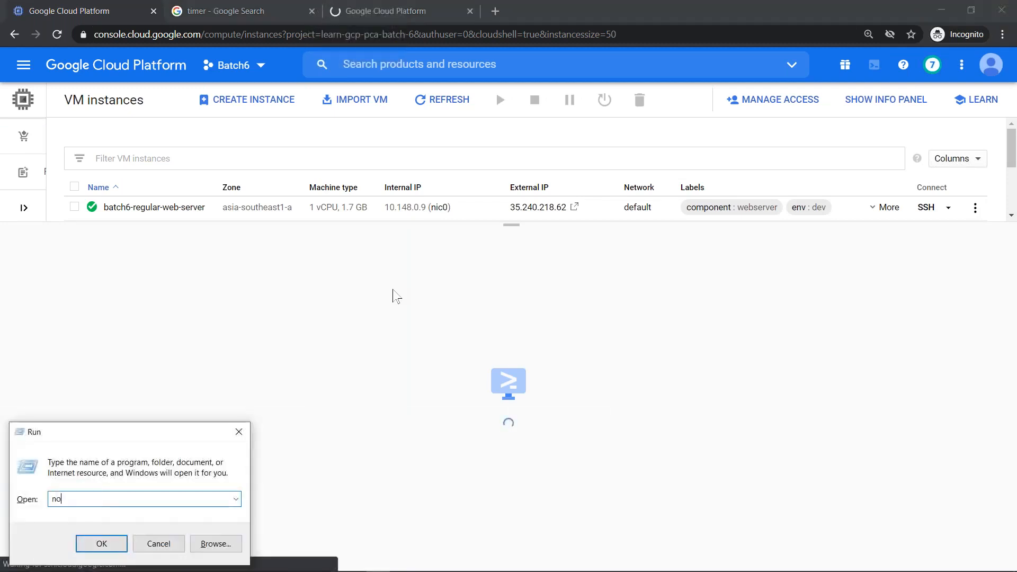
pyautogui.press('Down')
pyautogui.press('Return')
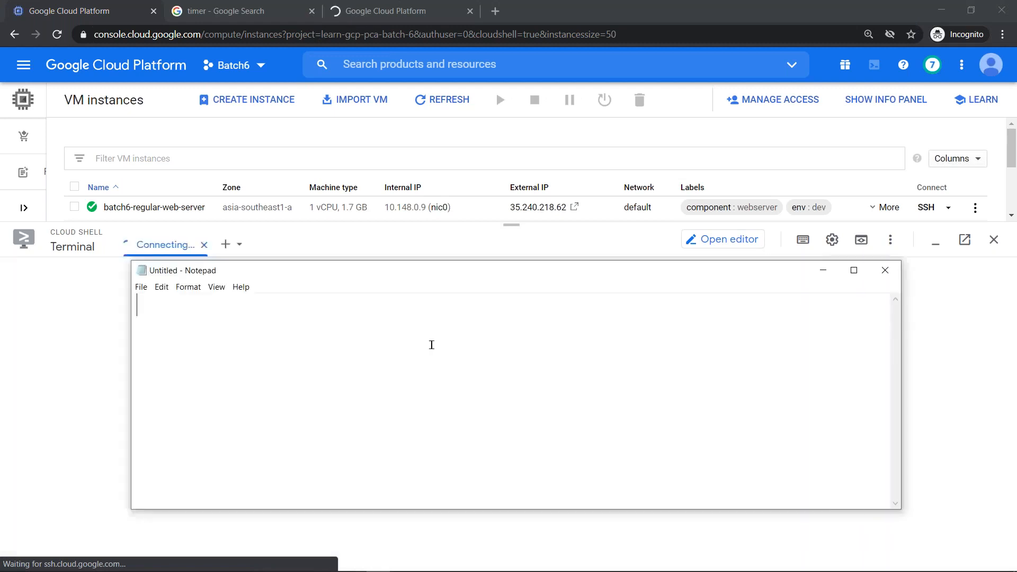
pyautogui.write('gcloud co')
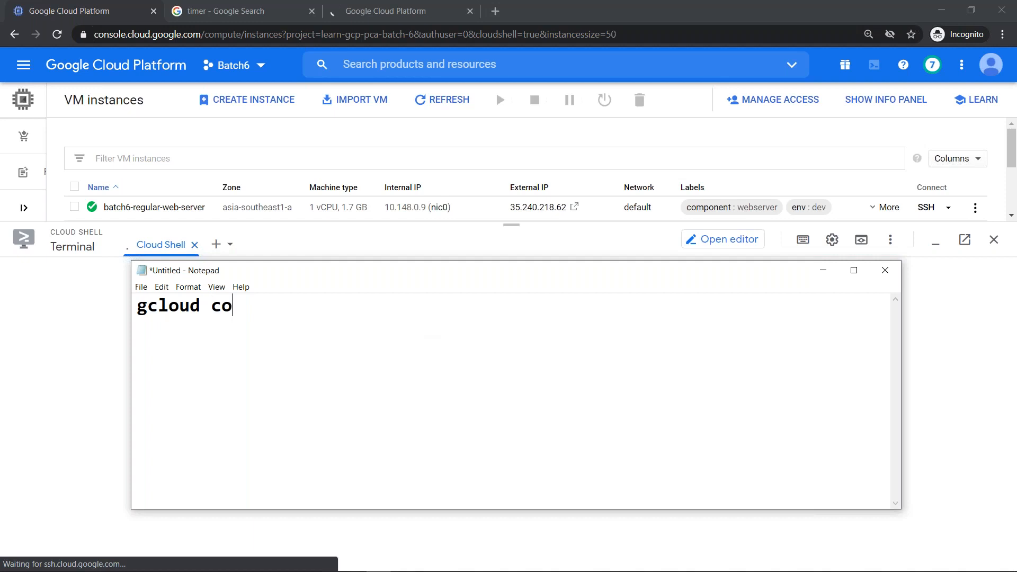
pyautogui.write('mpute instance')
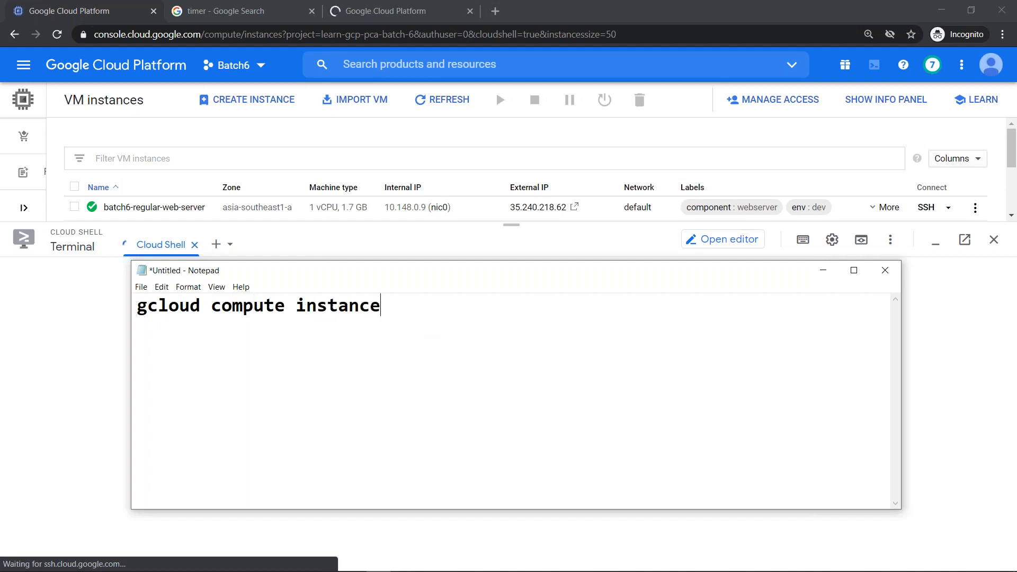
pyautogui.write('s move')
# - Add steps '1. Stop the VM' and '2. Take Snapshot of this VM'
pyautogui.press('Return')
pyautogui.write('1.')
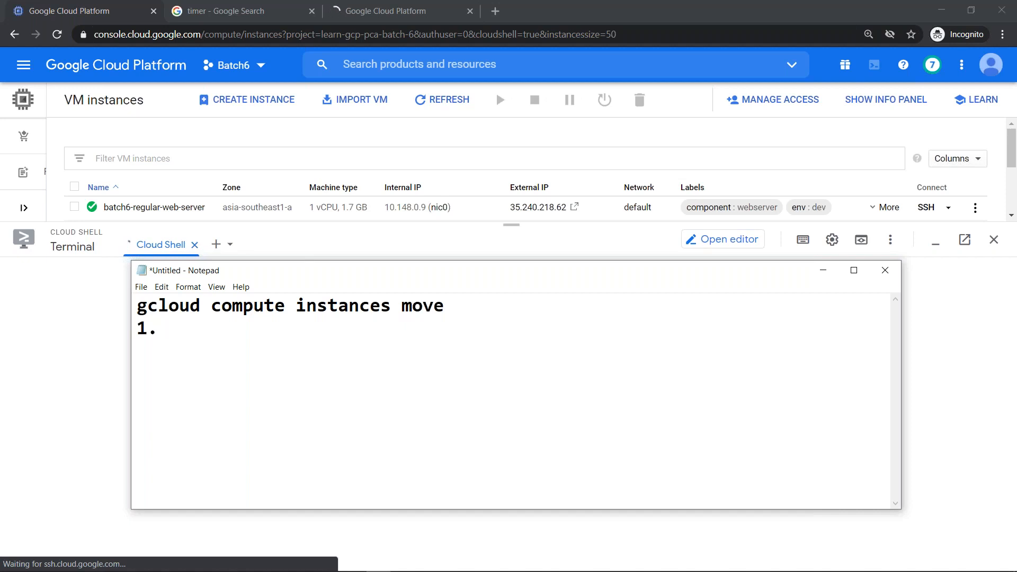
pyautogui.write(' Stop the VM')
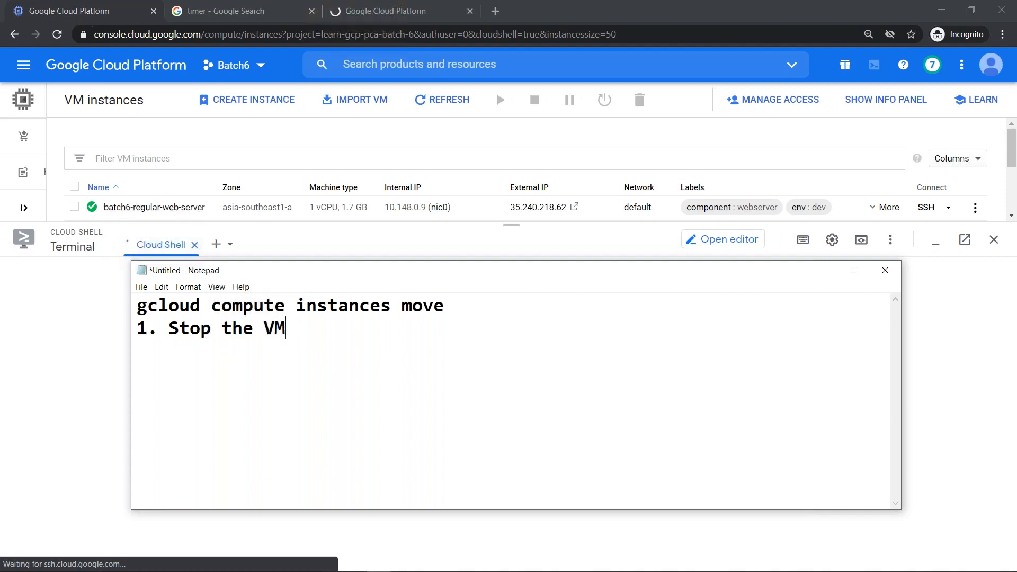
pyautogui.write('2. Take Snapshot')
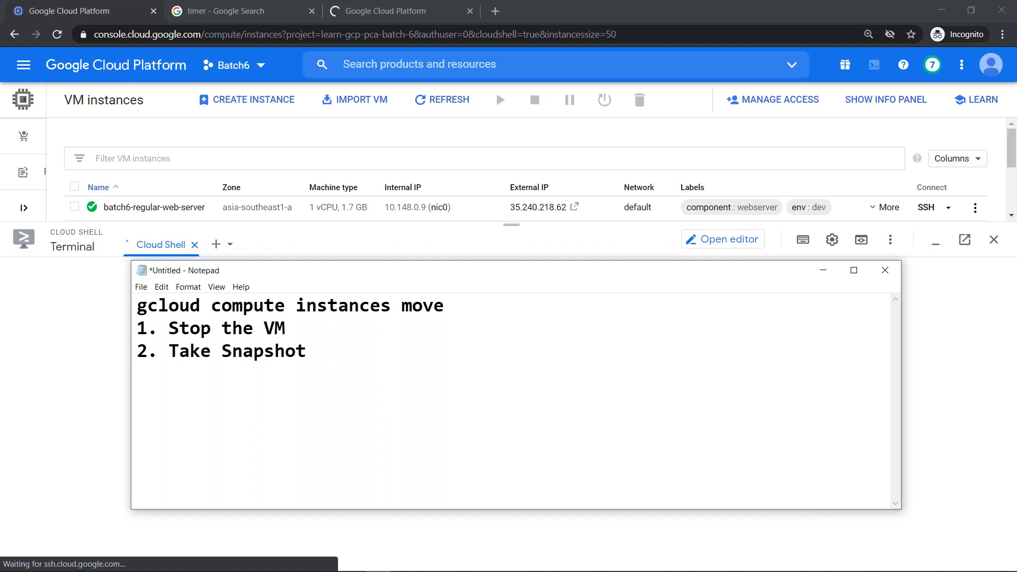
pyautogui.write('of this VM ')
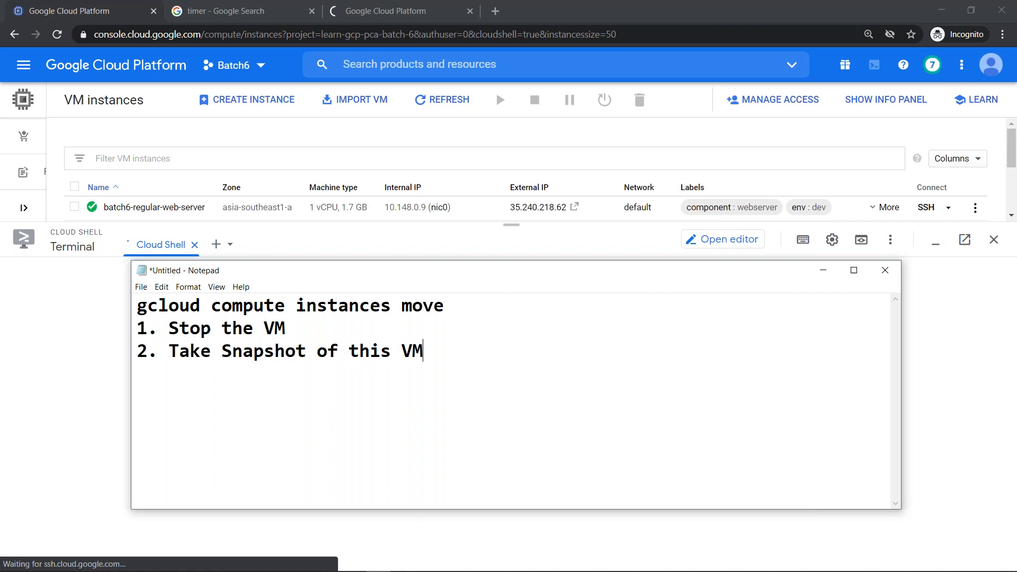
pyautogui.write('3')
# - Add '3. Reserve external ip' and '4. Delete this VM', then begin line 5
pyautogui.write('. Resew')
pyautogui.press('BackSpace')
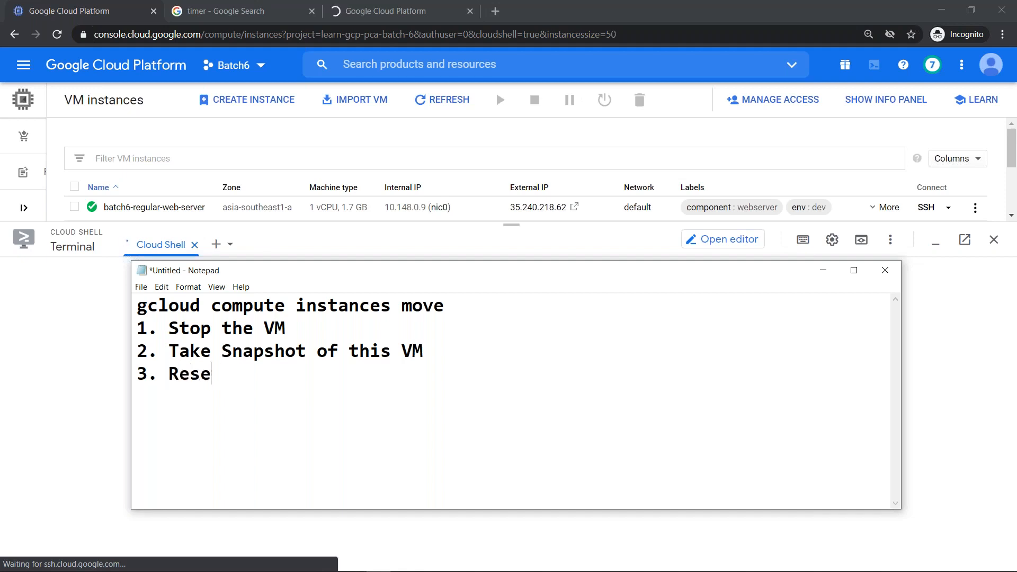
pyautogui.write('rver th')
pyautogui.press('BackSpace')
pyautogui.press('BackSpace')
pyautogui.press('BackSpace')
pyautogui.press('BackSpace')
pyautogui.press('BackSpace')
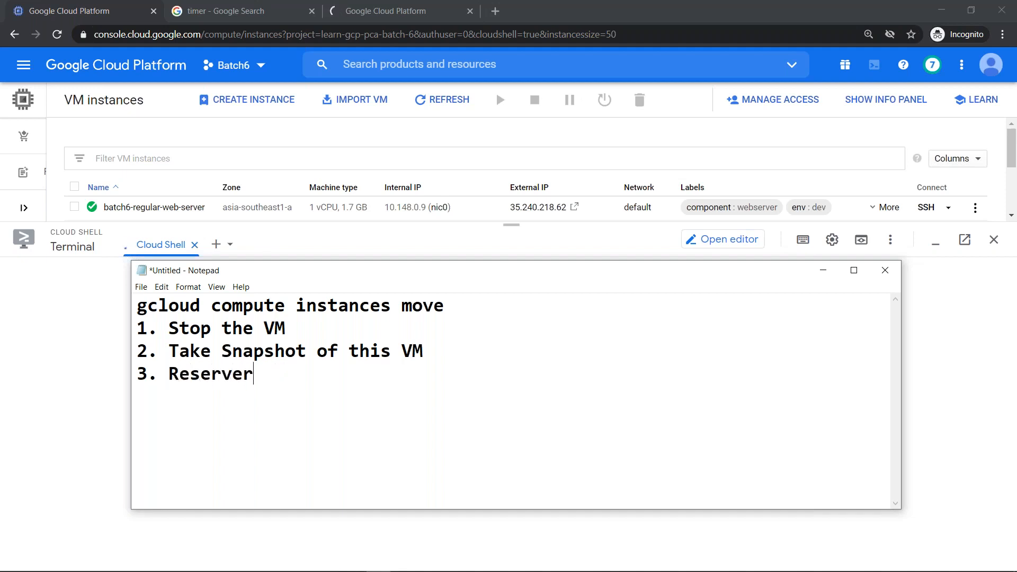
pyautogui.write('e external ip ')
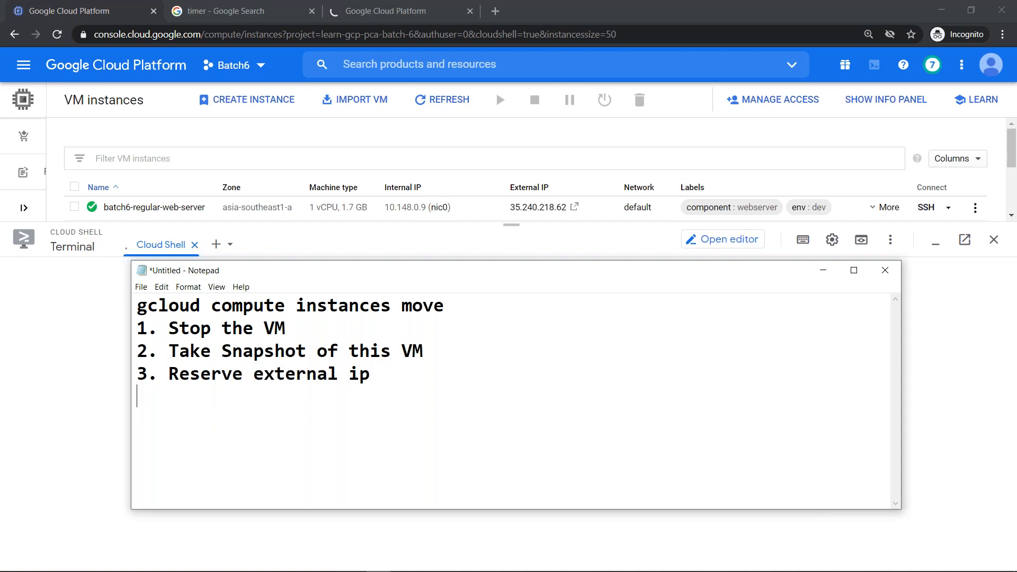
pyautogui.write('4')
pyautogui.write('. create')
pyautogui.write(' ne')
pyautogui.press('BackSpace')
pyautogui.press('BackSpace')
pyautogui.press('BackSpace')
pyautogui.press('BackSpace')
pyautogui.press('BackSpace')
pyautogui.press('BackSpace')
pyautogui.press('BackSpace')
pyautogui.press('BackSpace')
pyautogui.press('BackSpace')
pyautogui.write('Delete V')
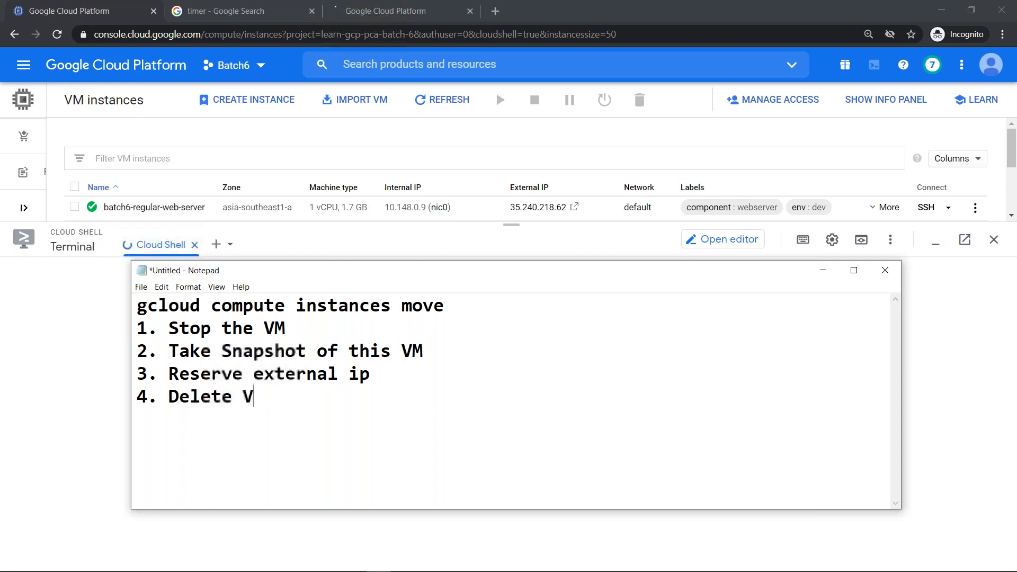
pyautogui.press('BackSpace')
pyautogui.write('this VM')
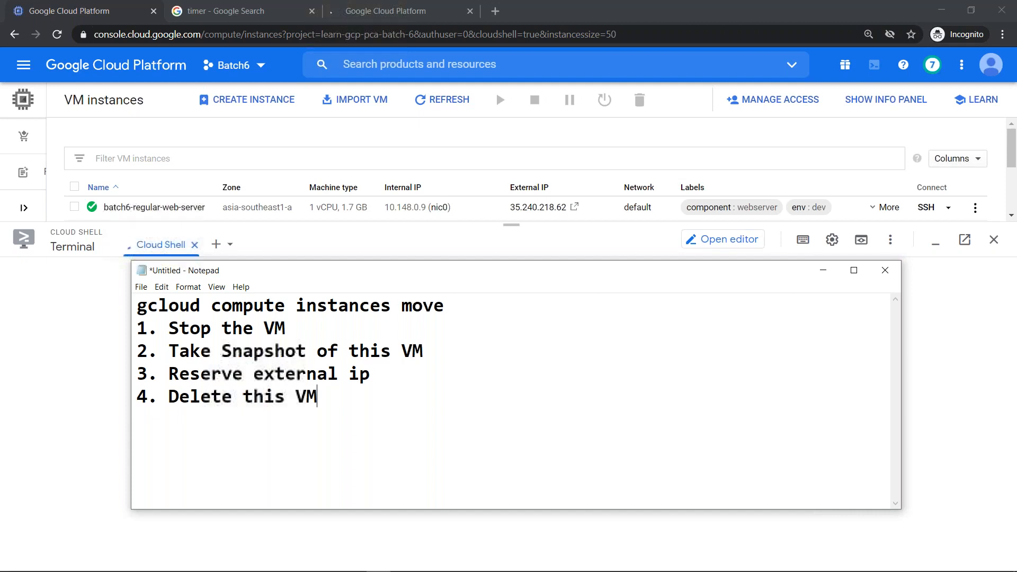
pyautogui.press('Return')
pyautogui.write('5')
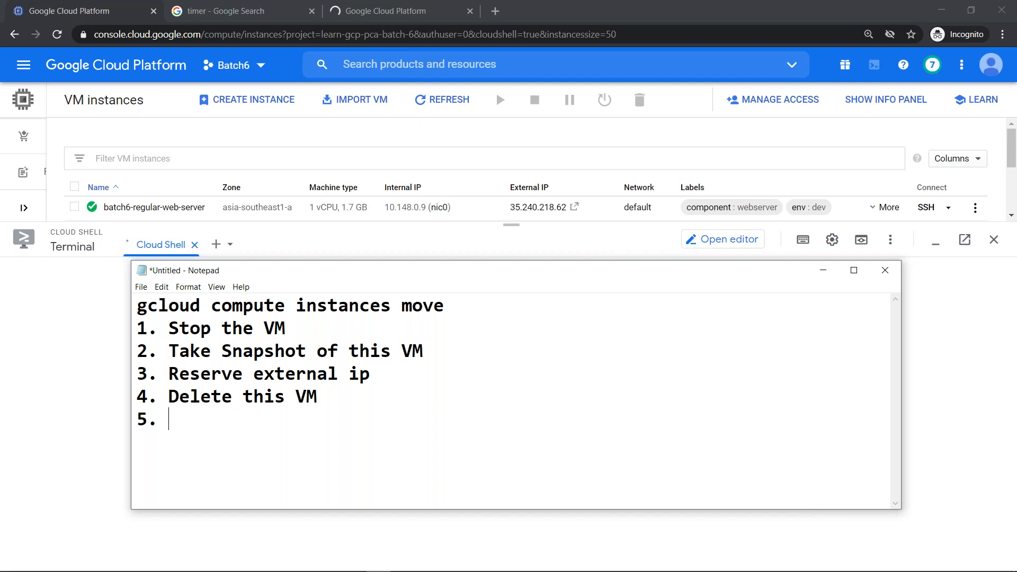
# - Finish step 5: 'Create a new VM in new Zone using Snapshot with external ip'
pyautogui.write('. Create a new')
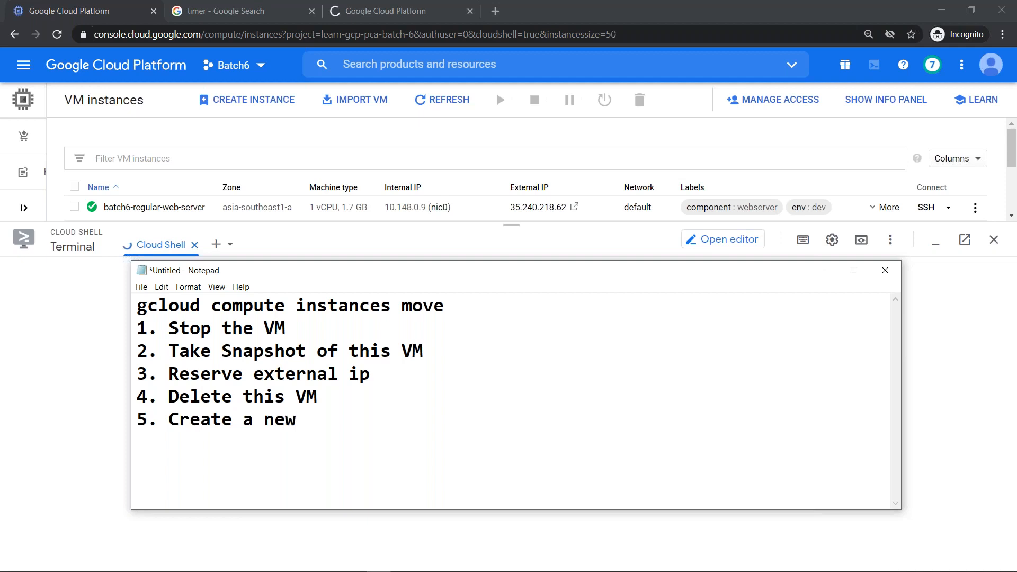
pyautogui.write(' VM in new Zone')
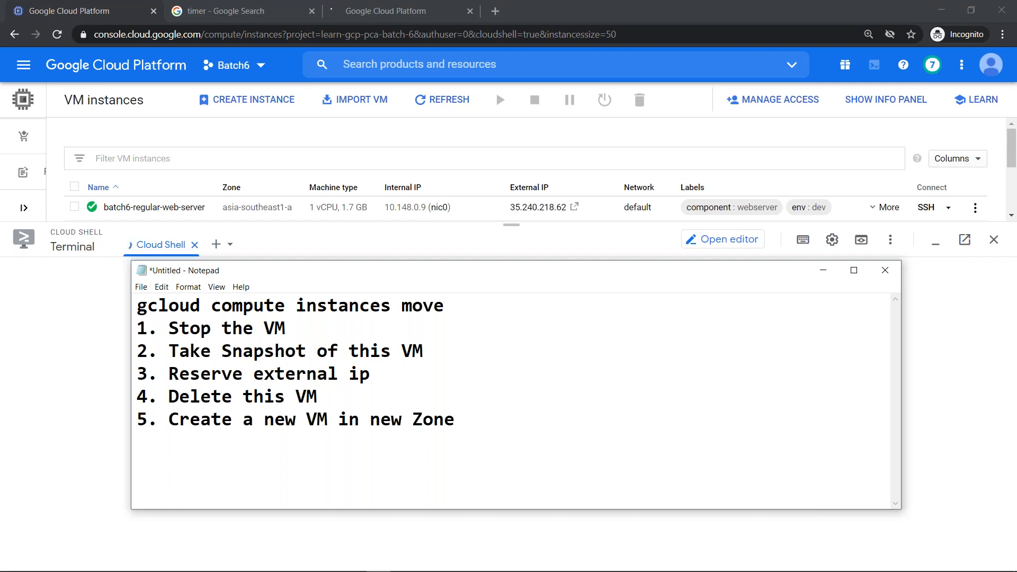
pyautogui.write(' using Snsa')
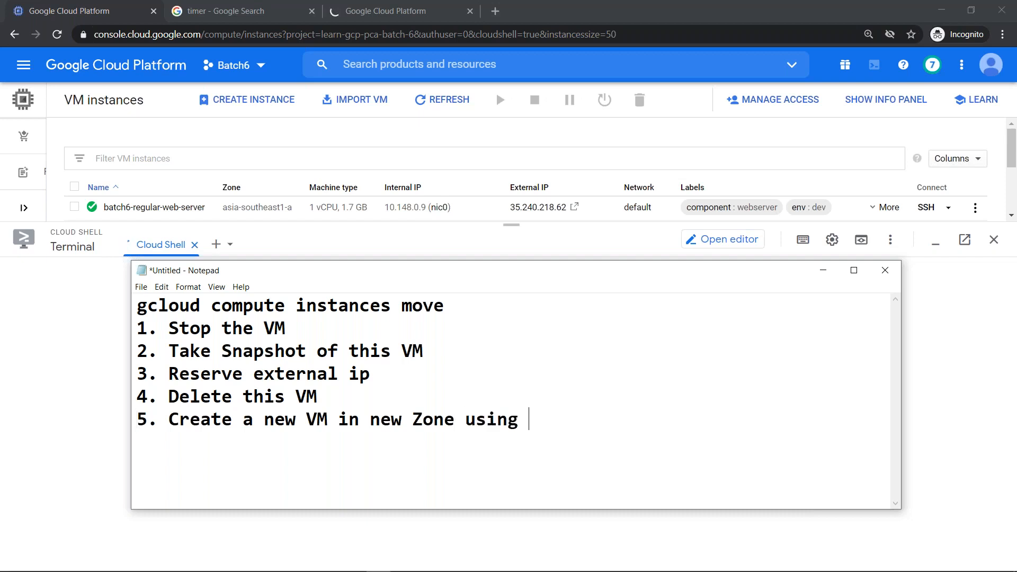
pyautogui.press('BackSpace')
pyautogui.press('BackSpace')
pyautogui.write('apshot')
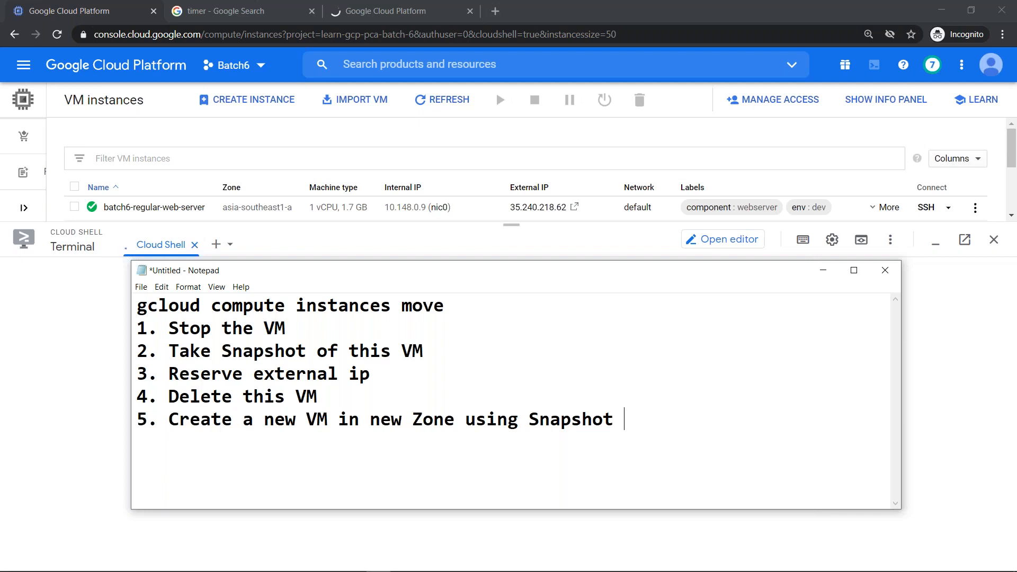
pyautogui.write('with external')
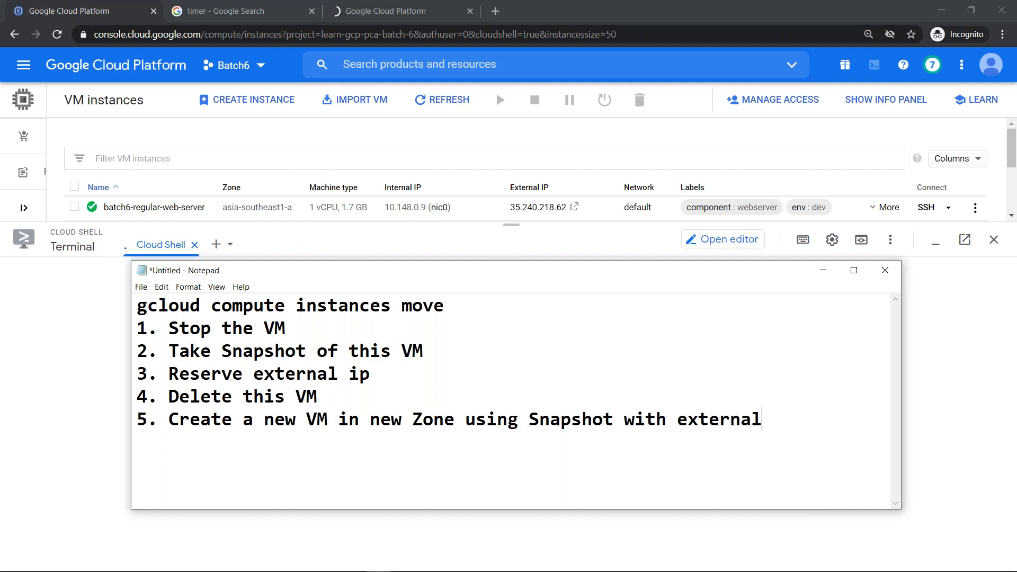
pyautogui.write(' ip')
# - Add step '6. delete the snapshot'
pyautogui.press('Return')
pyautogui.write('6. delete the snsap')
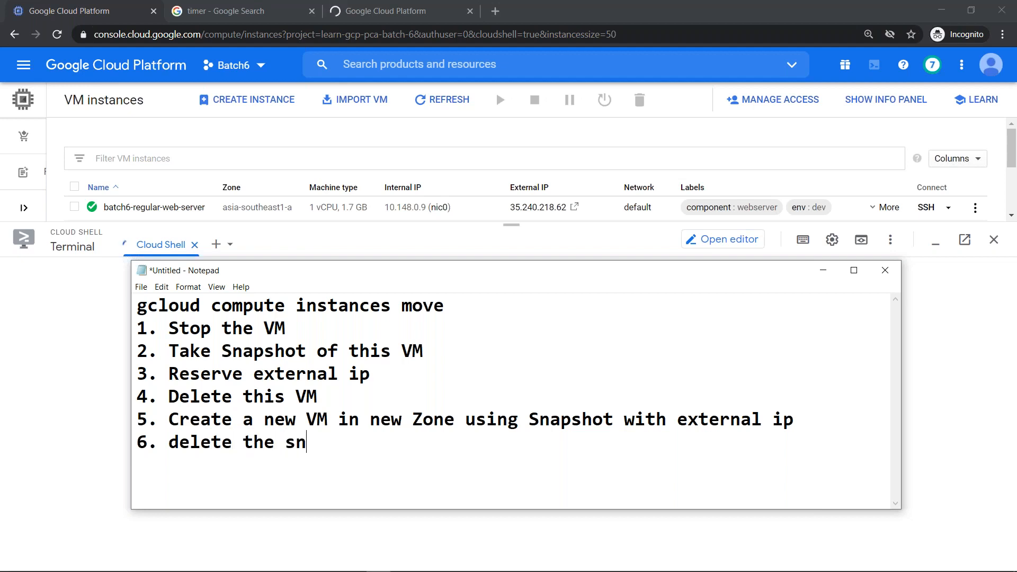
pyautogui.press('BackSpace')
pyautogui.press('BackSpace')
pyautogui.write('shot')
# - Select the step list upward to step 1
pyautogui.hotkey('shift', 'Up')
pyautogui.hotkey('shift', 'Up')
pyautogui.hotkey('shift', 'Up')
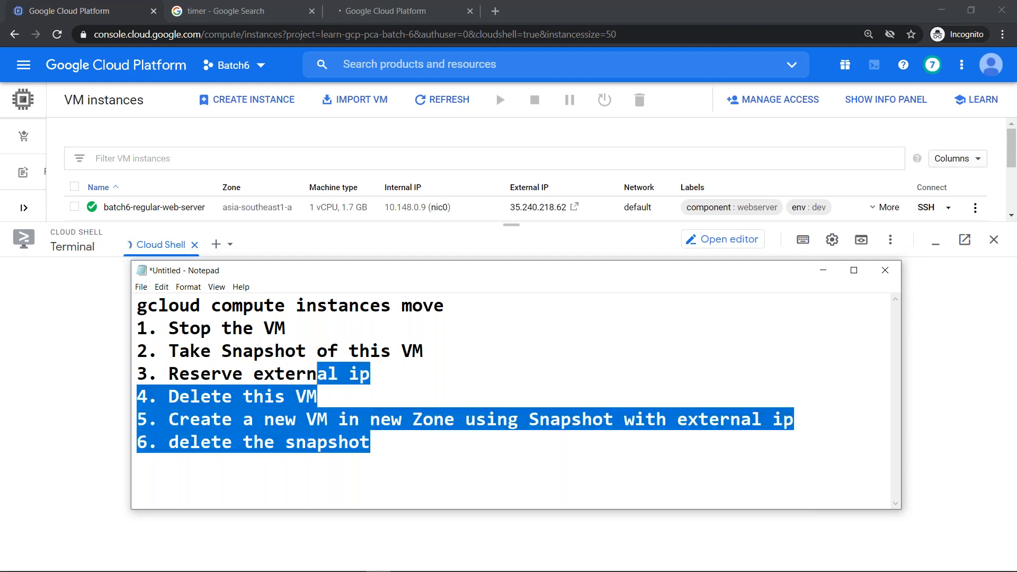
pyautogui.hotkey('shift', 'Up')
pyautogui.hotkey('shift', 'Home')
pyautogui.hotkey('shift', 'Up')
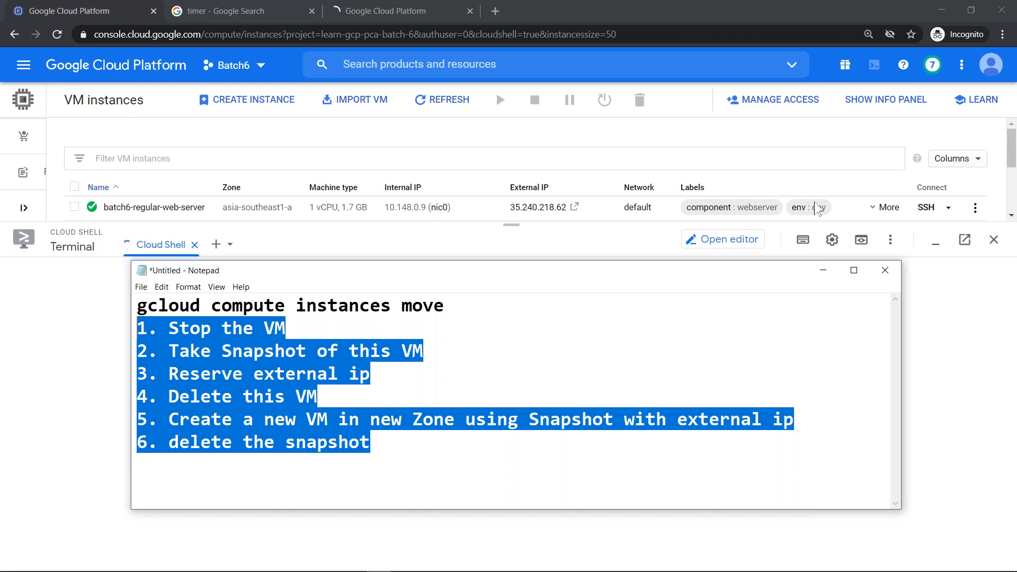
# - Hide the notes, close the Cloud Shell session and close the third loading dashboard tab
pyautogui.click(823, 270)
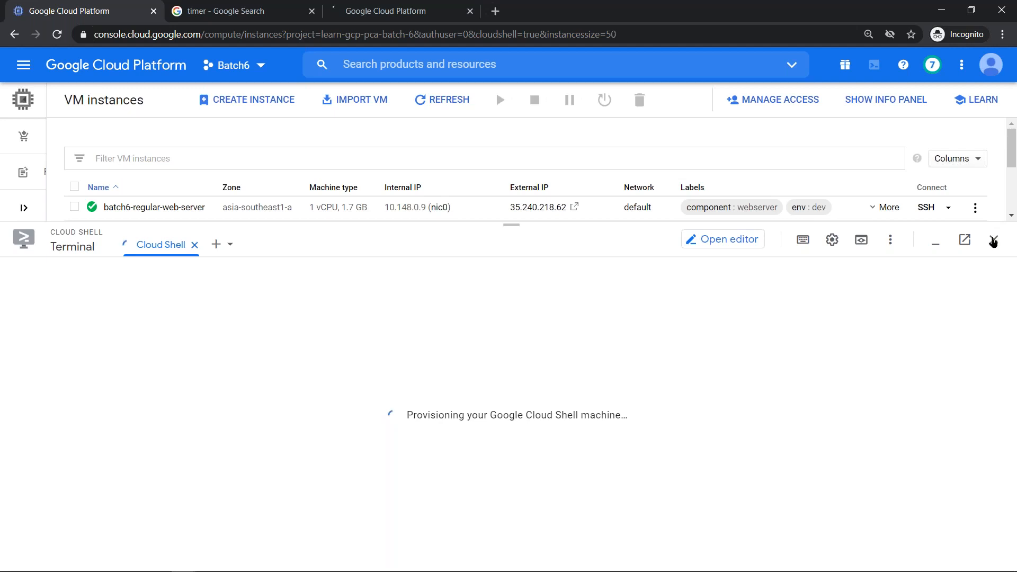
pyautogui.click(993, 241)
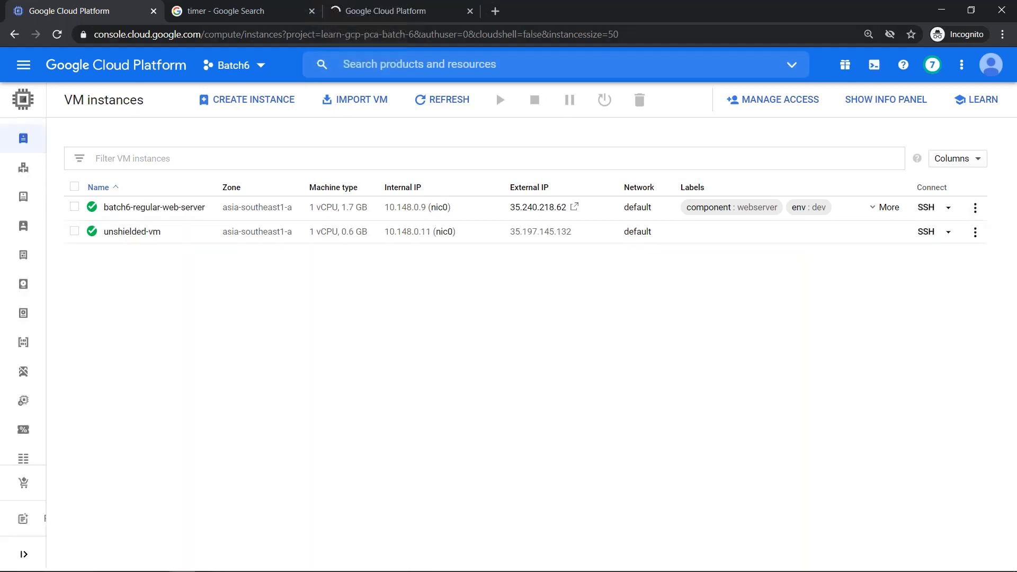
pyautogui.click(374, 7)
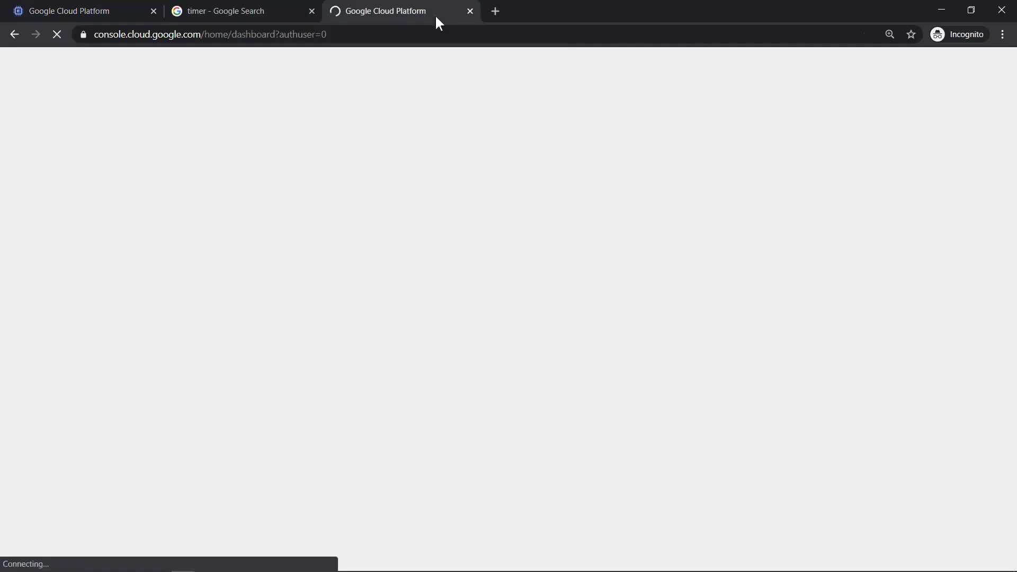
pyautogui.rightClick(358, 10)
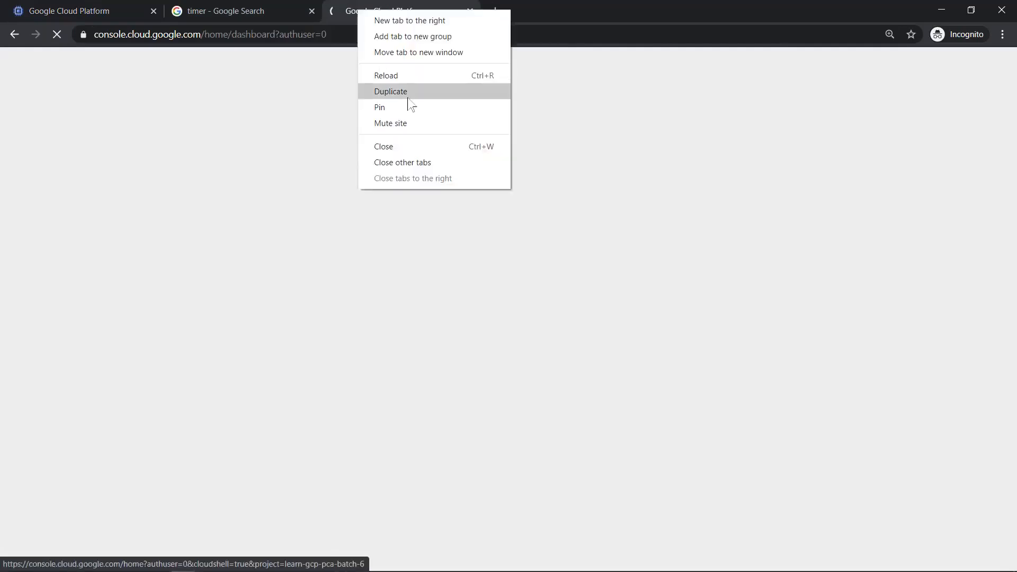
pyautogui.click(384, 147)
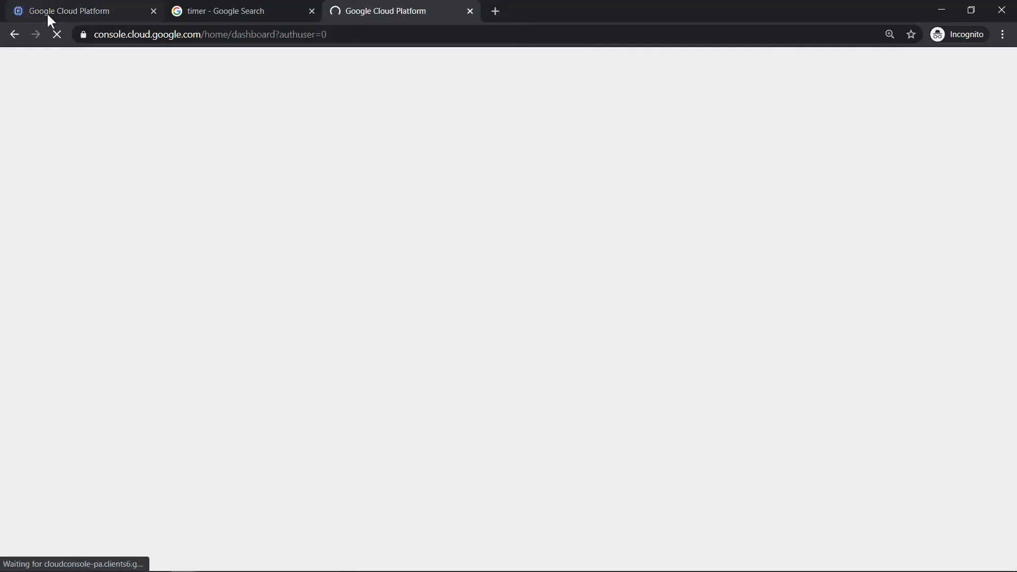
# - Bring up the 'timer - Google Search' results tab
pyautogui.click(53, 5)
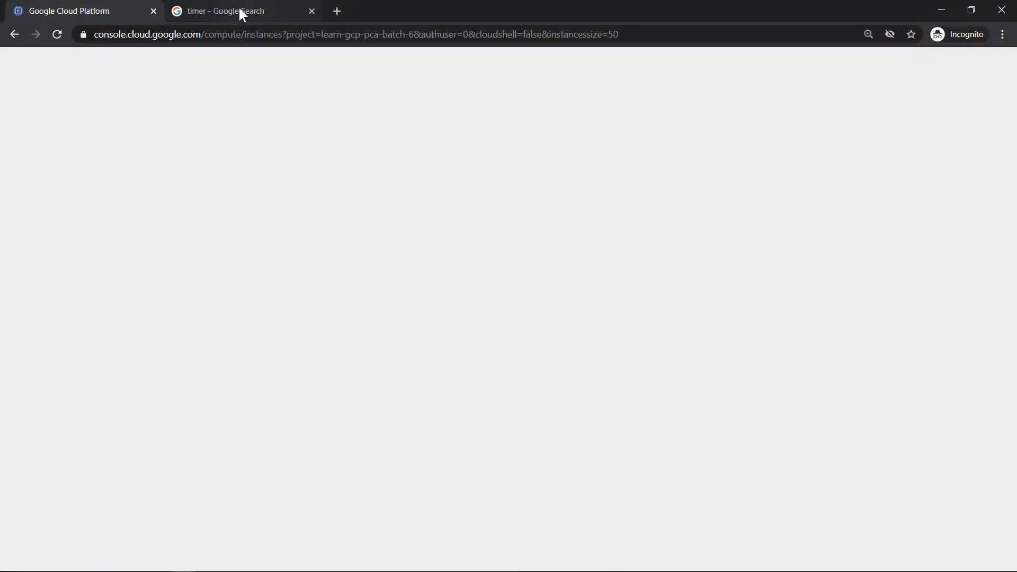
pyautogui.click(241, 10)
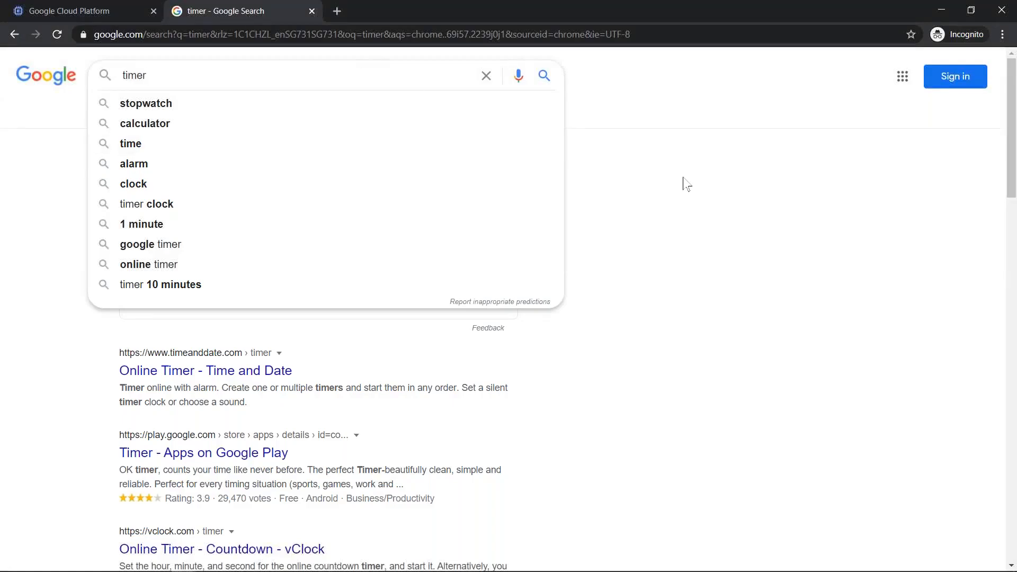
pyautogui.click(392, 121)
# - Set the Google timer to 10 minutes by entering 1000
pyautogui.click(159, 233)
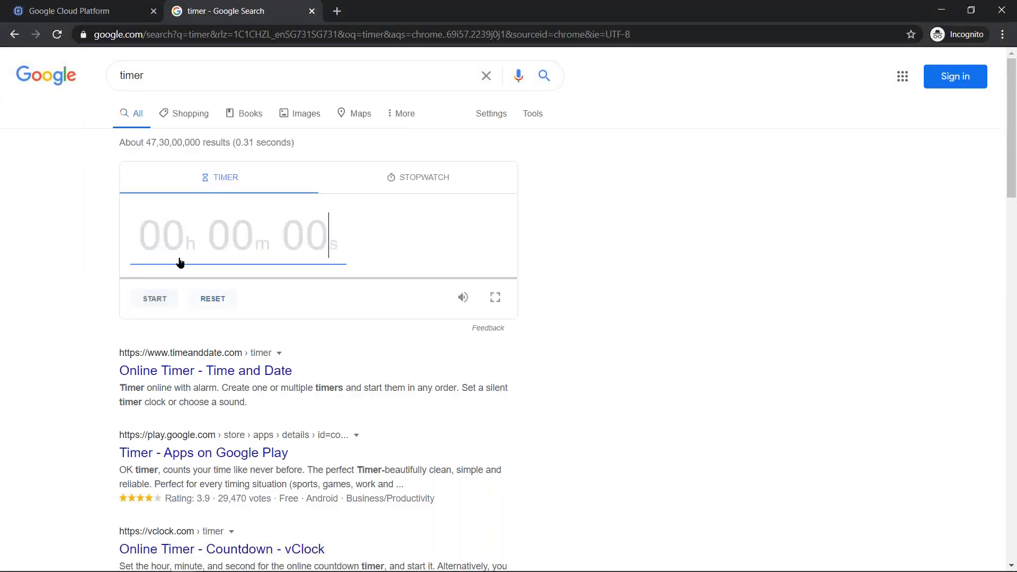
pyautogui.write('1000')
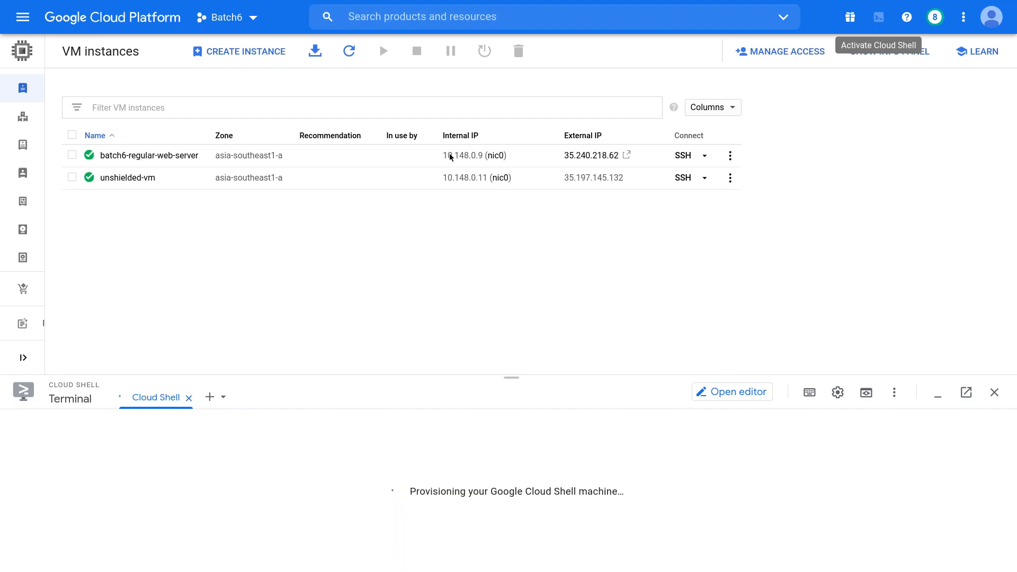
# - Open the Batch6 project home dashboard and minimize Cloud Shell
pyautogui.click(147, 20)
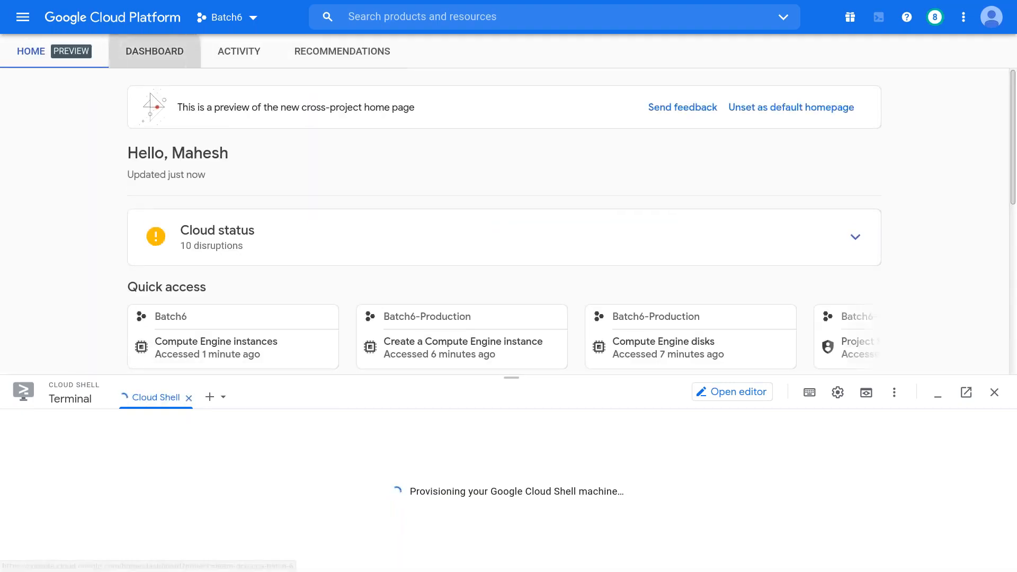
pyautogui.click(159, 51)
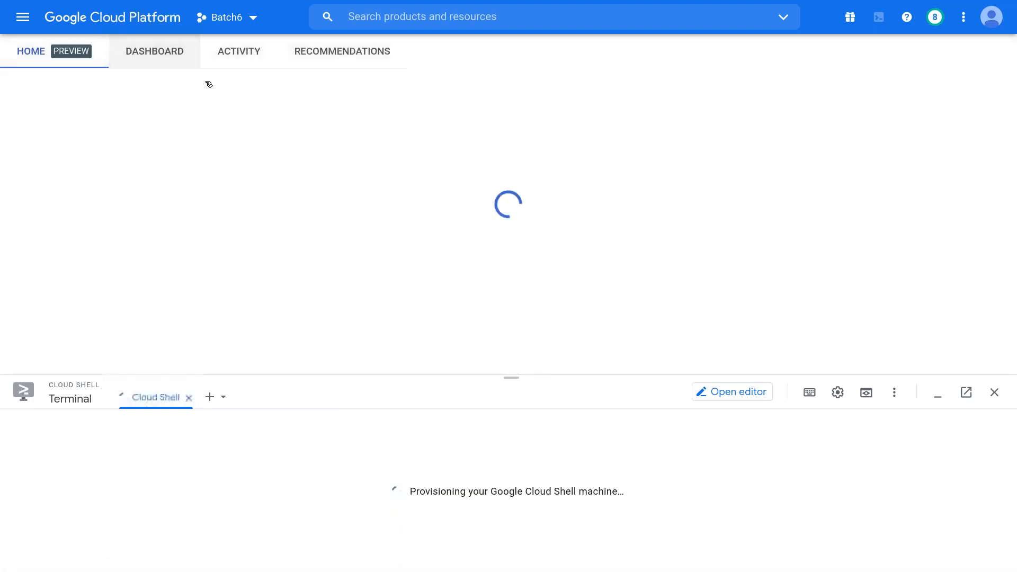
pyautogui.click(926, 392)
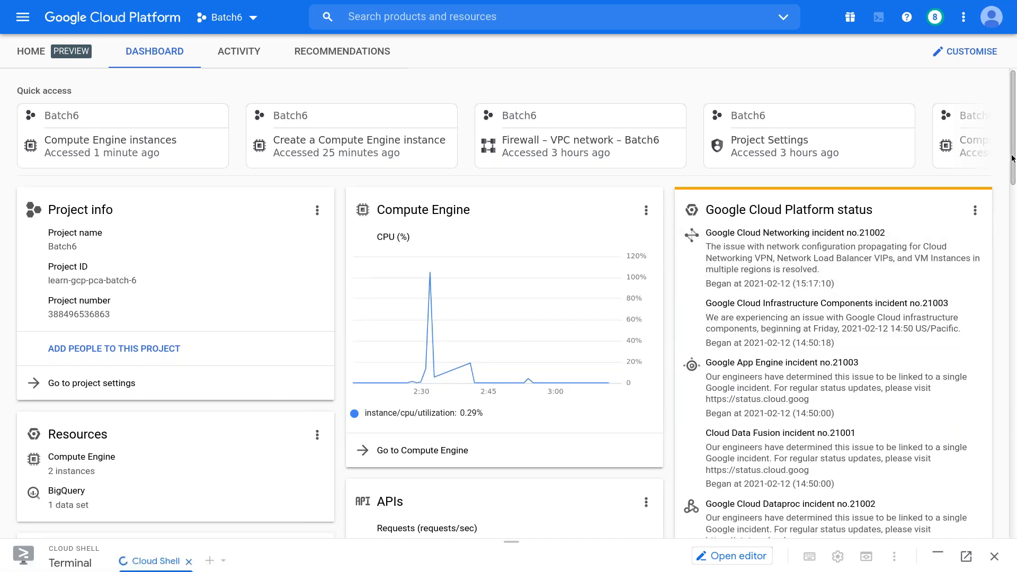
# - Scroll through the dashboard, then enlarge the Cloud Shell terminal panel upward
pyautogui.scroll(-1, 1012, 169)
pyautogui.scroll(-3, 1012, 184)
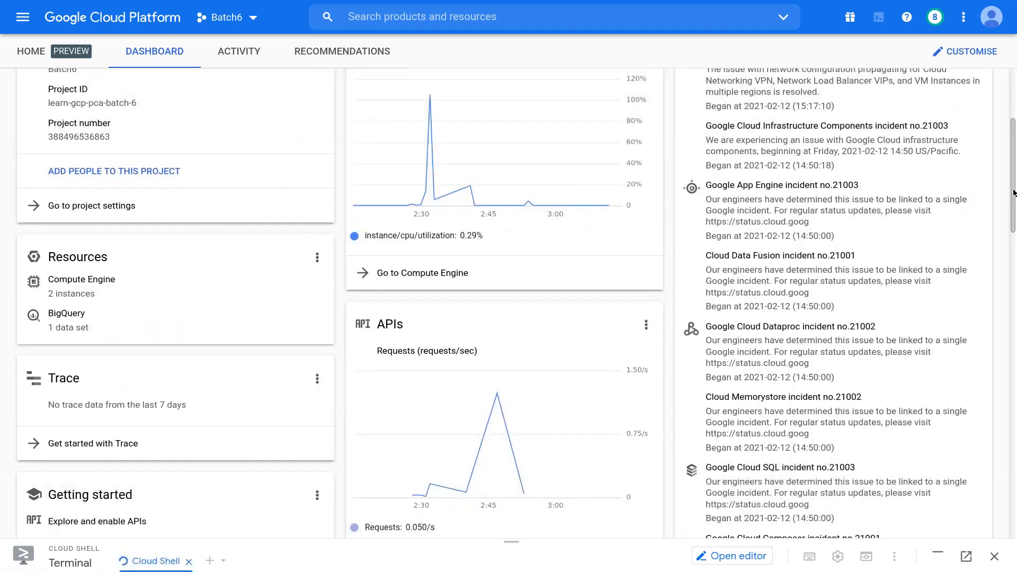
pyautogui.scroll(-1, 515, 316)
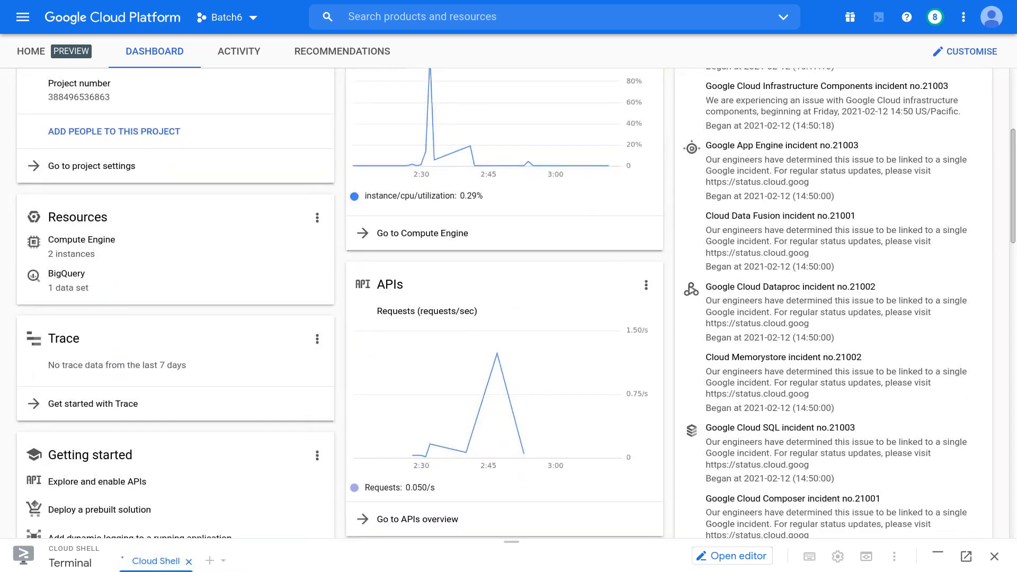
pyautogui.scroll(-4, 508, 318)
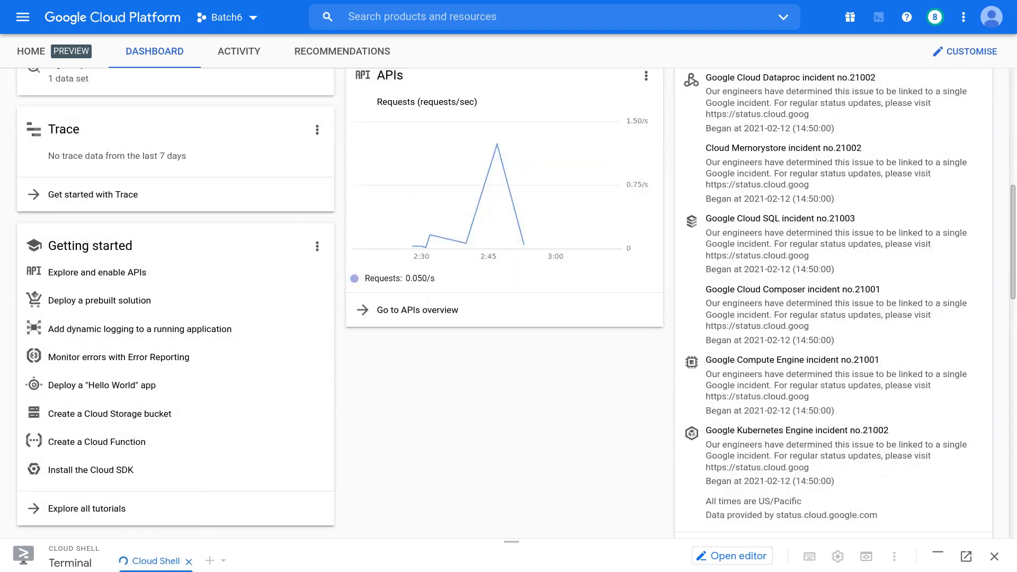
pyautogui.scroll(-1, 509, 318)
pyautogui.scroll(-1, 508, 318)
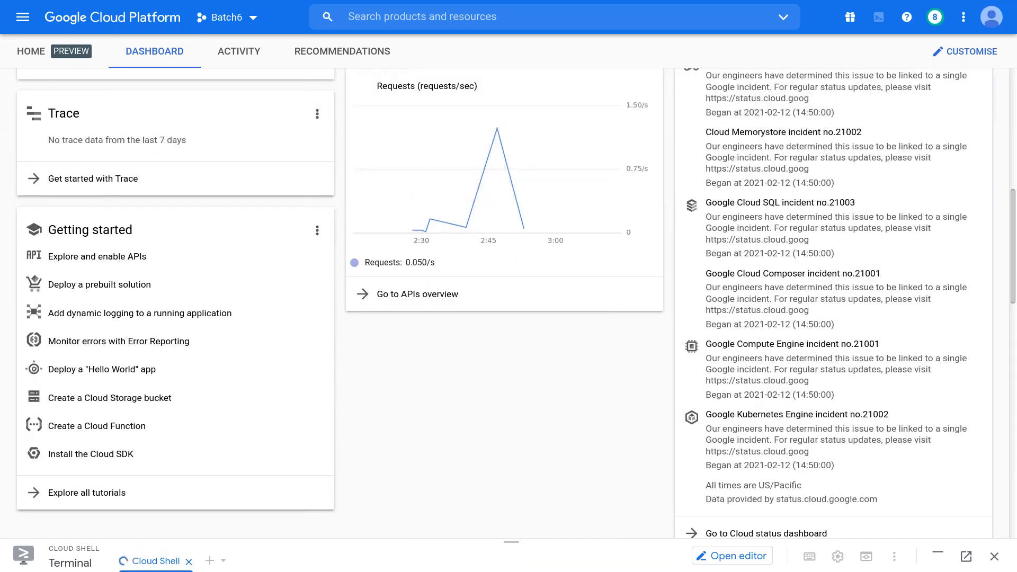
pyautogui.scroll(-1, 509, 318)
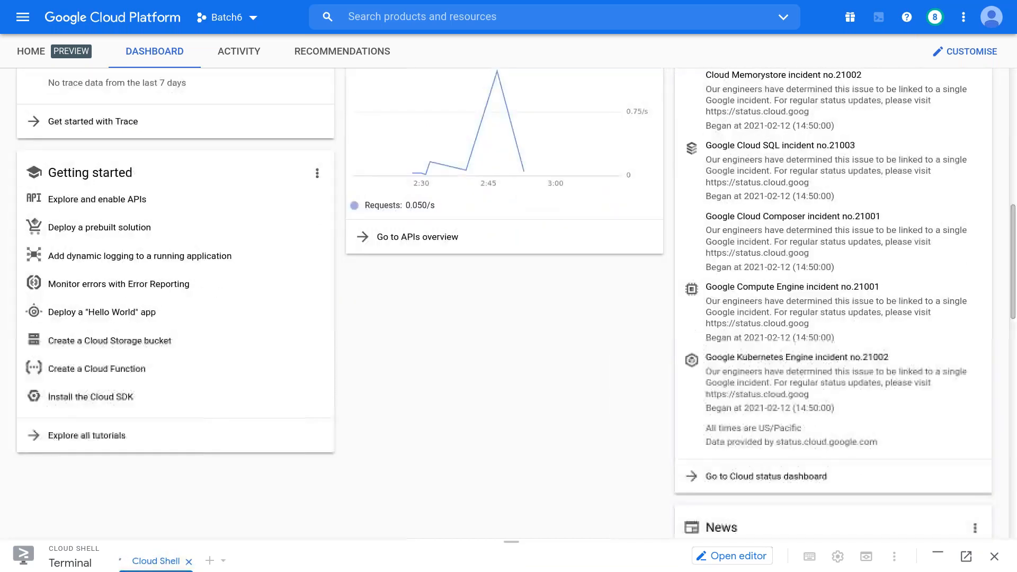
pyautogui.scroll(-1, 508, 318)
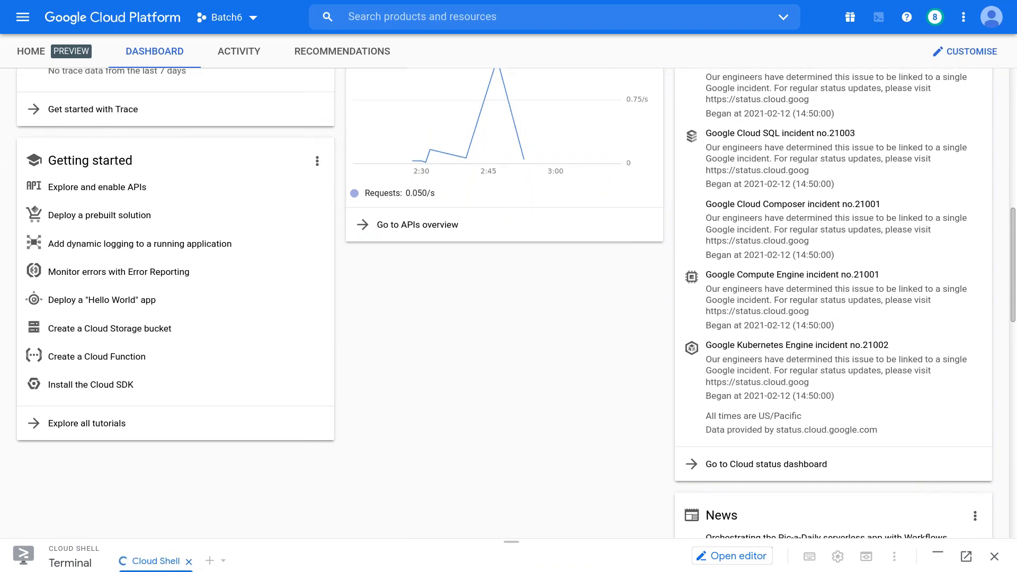
pyautogui.scroll(2, 1014, 255)
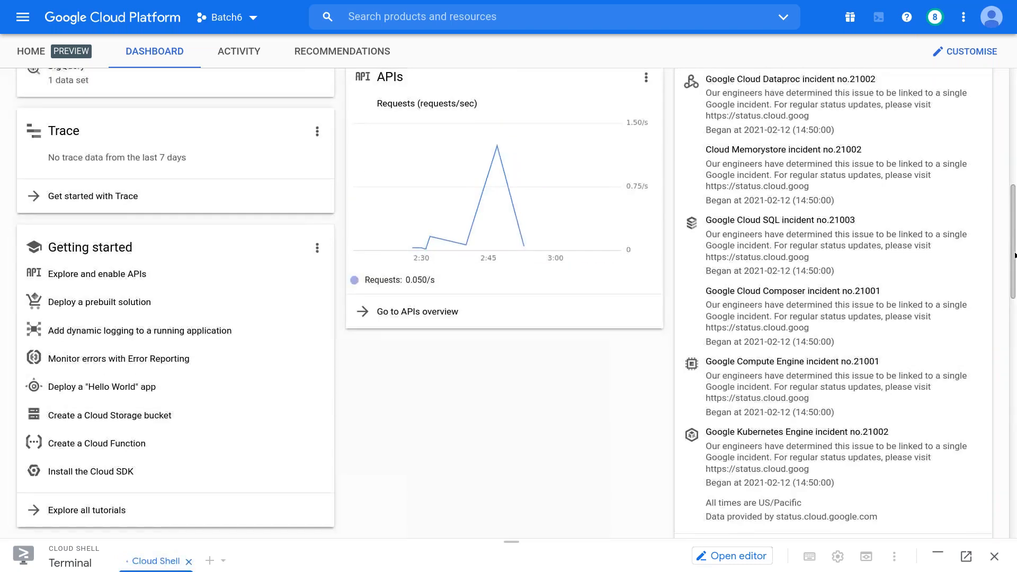
pyautogui.scroll(1, 1013, 255)
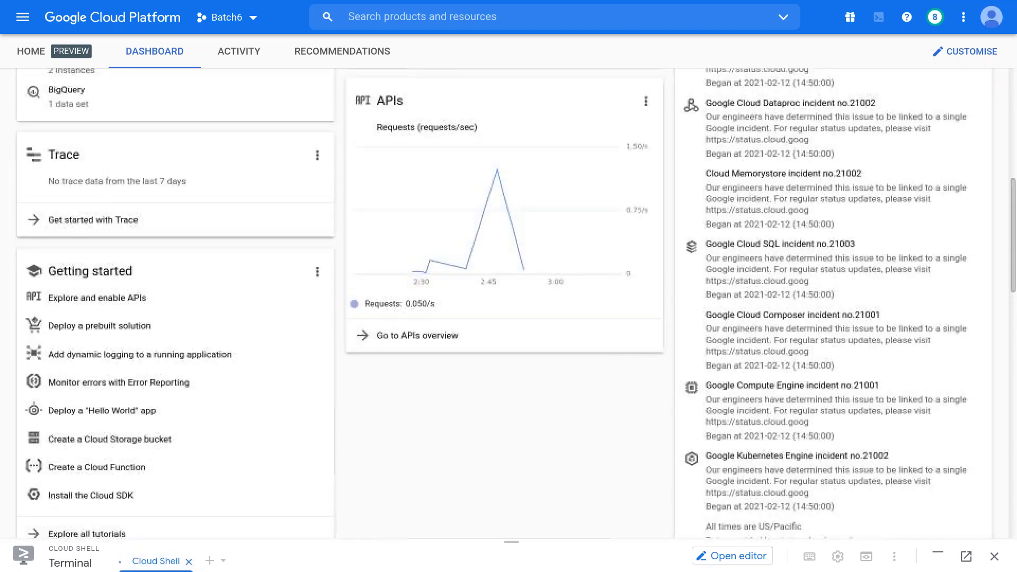
pyautogui.scroll(1, 1014, 255)
pyautogui.scroll(3, 509, 304)
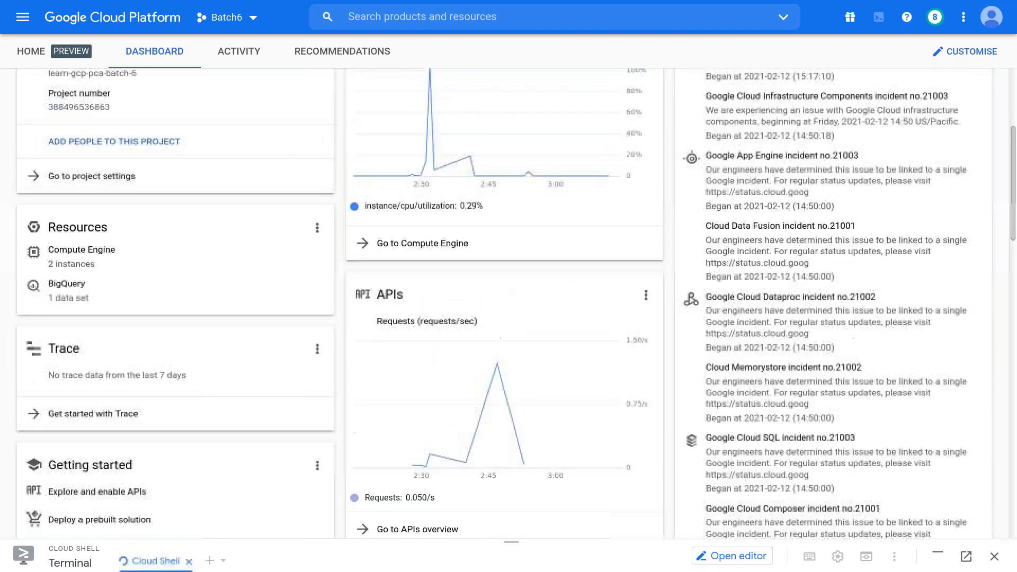
pyautogui.moveTo(512, 546); pyautogui.dragTo(550, 179)
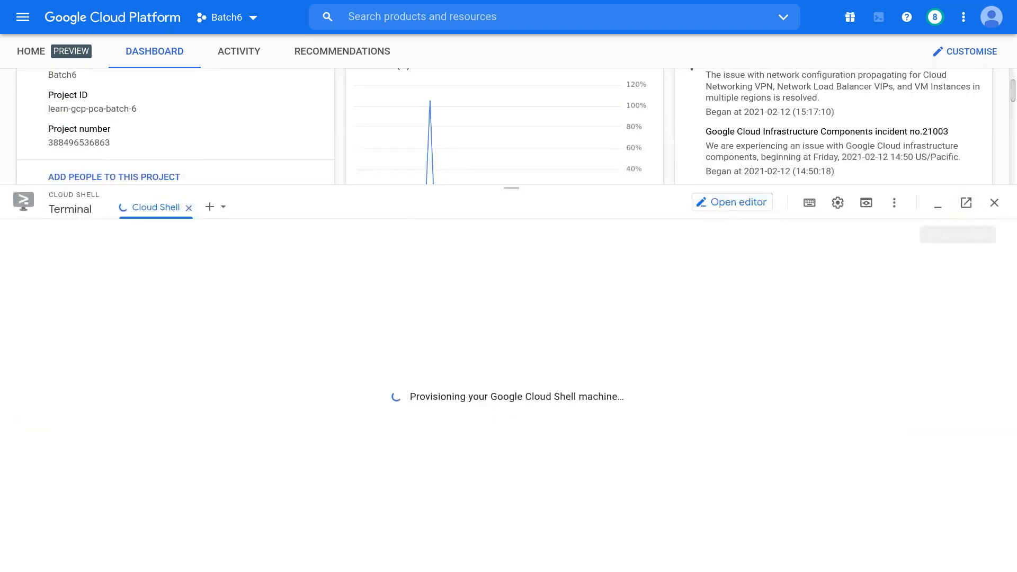
# - Restart Cloud Shell, then minimize the remote session to show the Realtime Scenarios slide
pyautogui.click(994, 202)
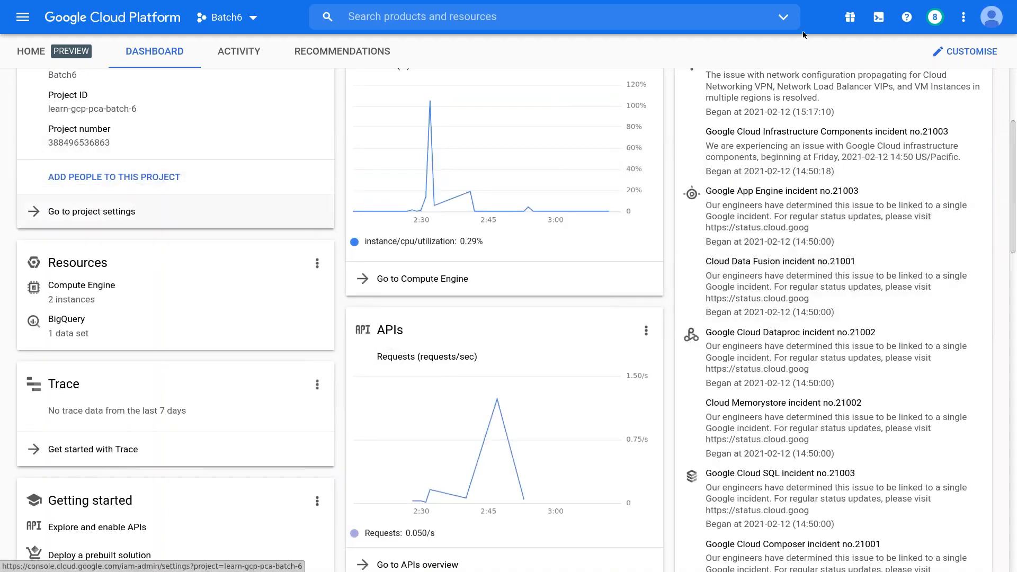
pyautogui.click(879, 18)
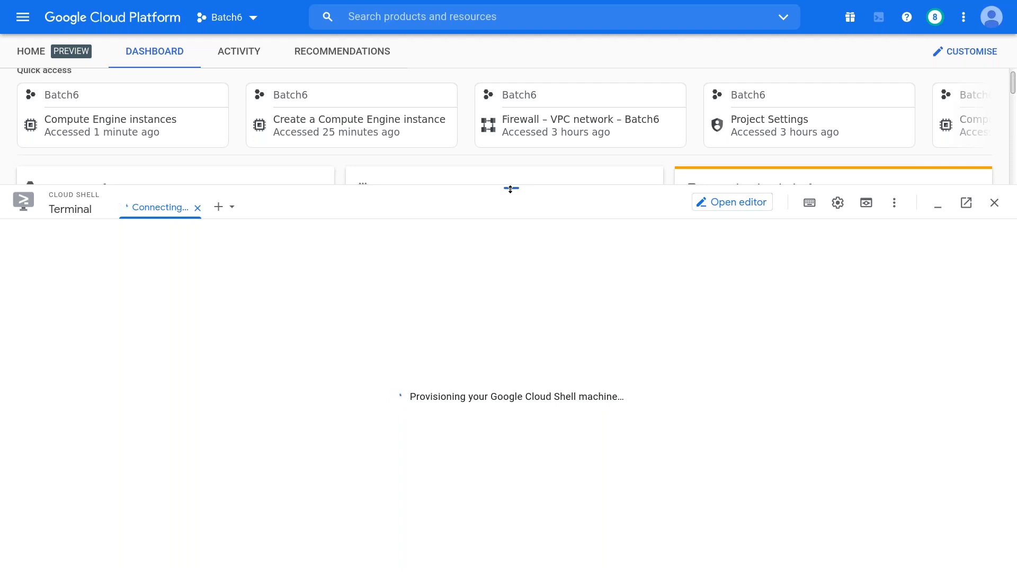
pyautogui.moveTo(745, 8)
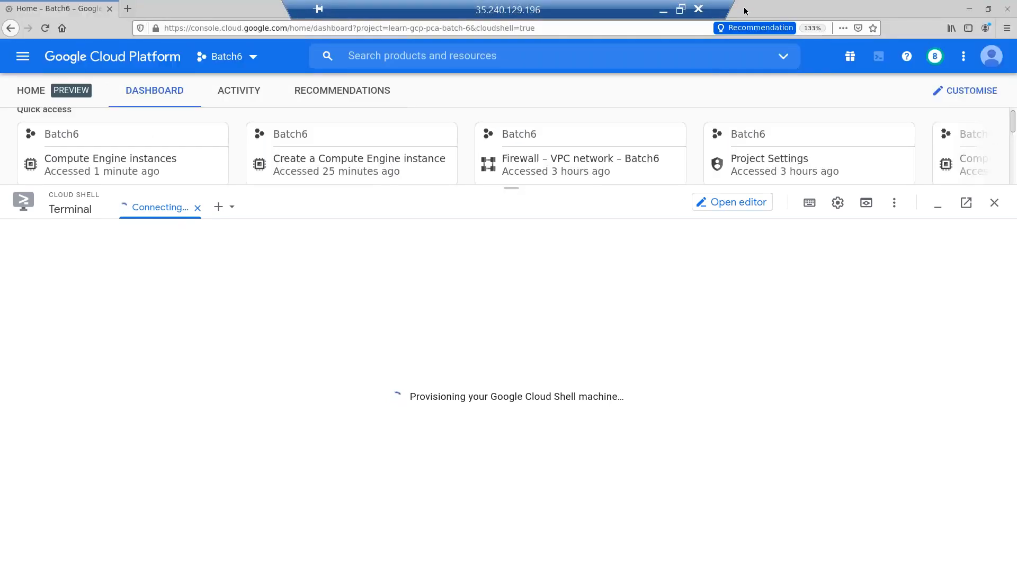
pyautogui.click(663, 14)
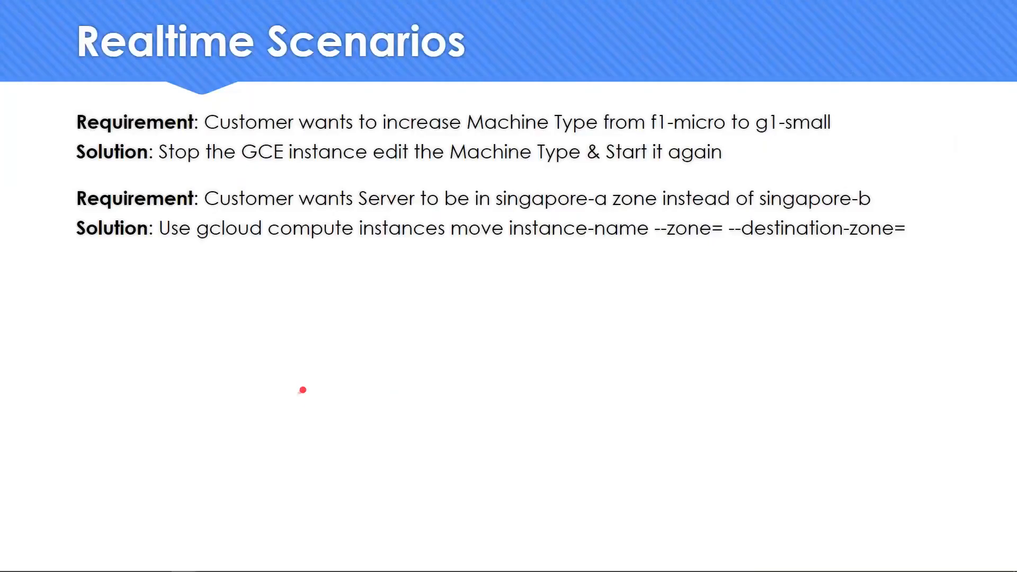
# - Open a Command Prompt with cmd and run 'prompt $'
pyautogui.press('super+r')
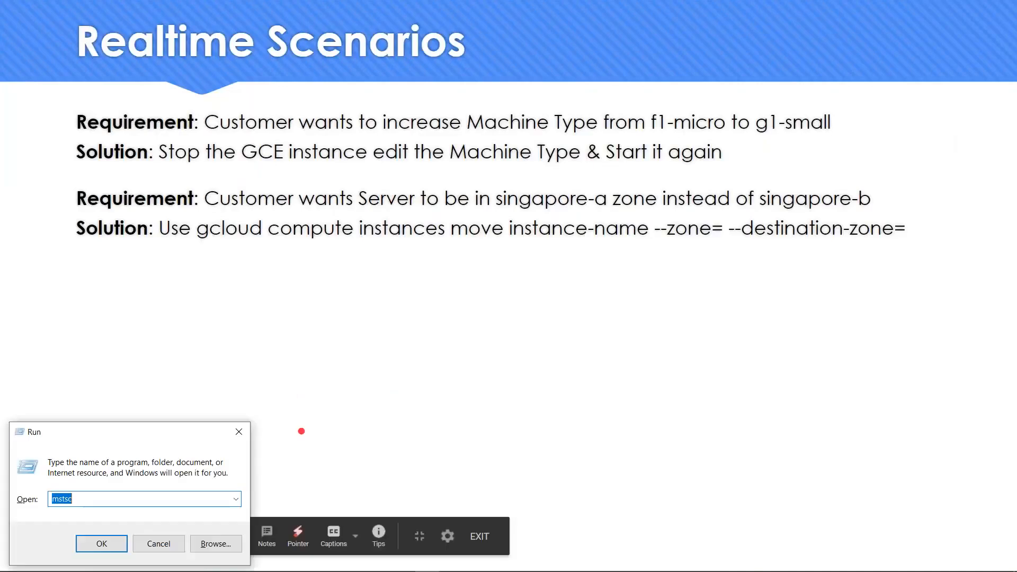
pyautogui.write('cmd')
pyautogui.press('Return')
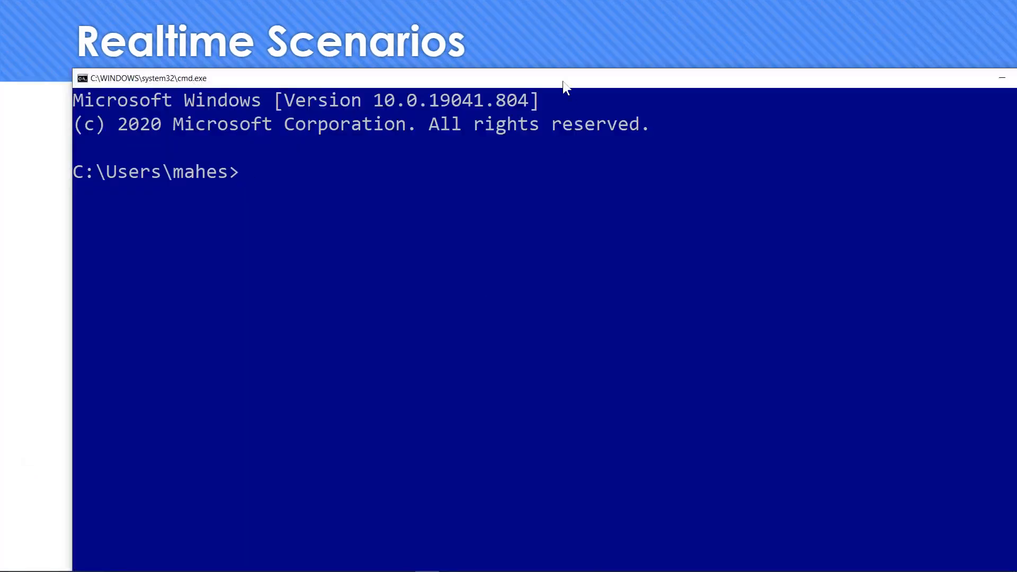
pyautogui.moveTo(539, 84); pyautogui.dragTo(498, 80)
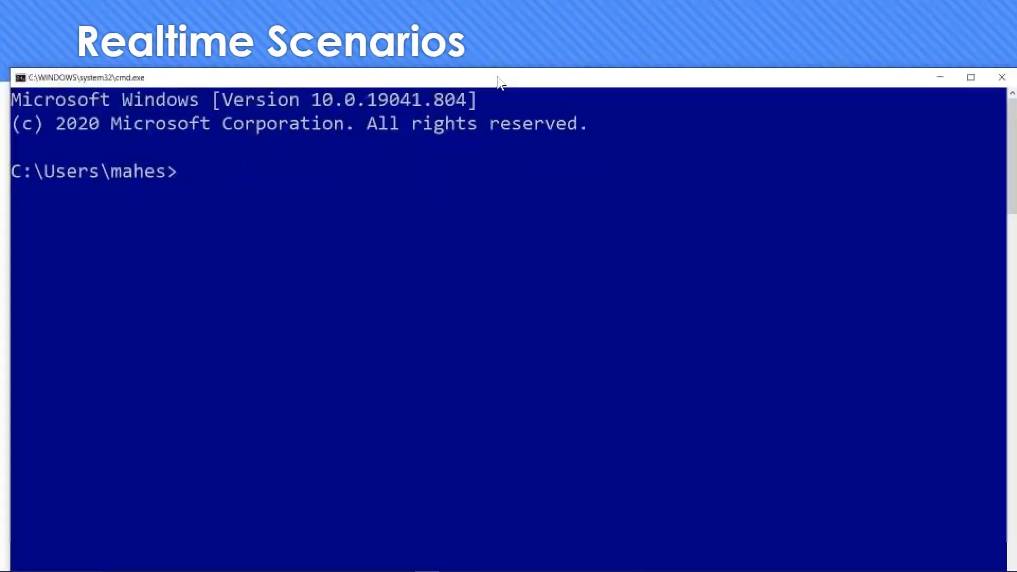
pyautogui.write('prompt $')
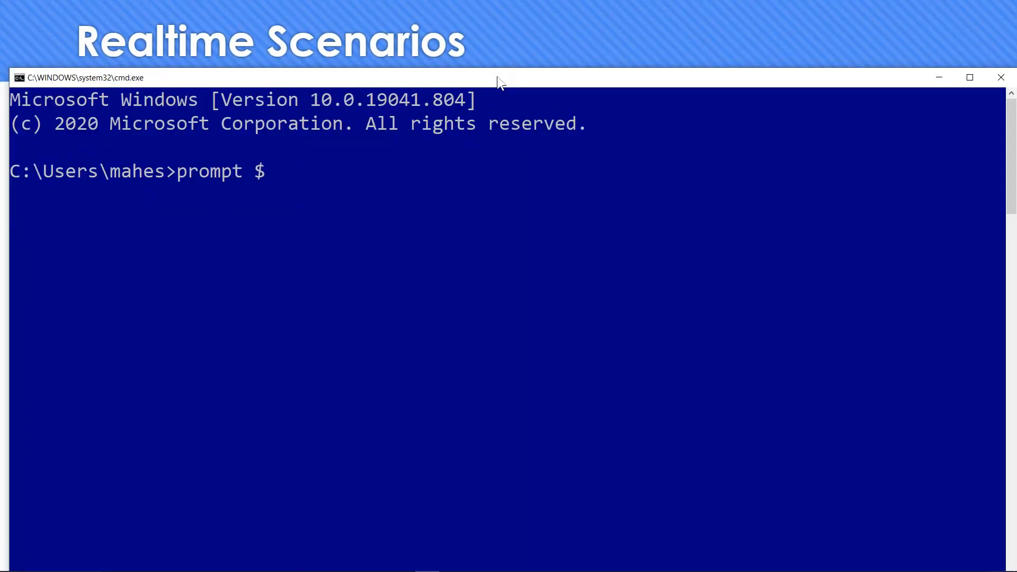
pyautogui.press('Return')
pyautogui.press('Return')
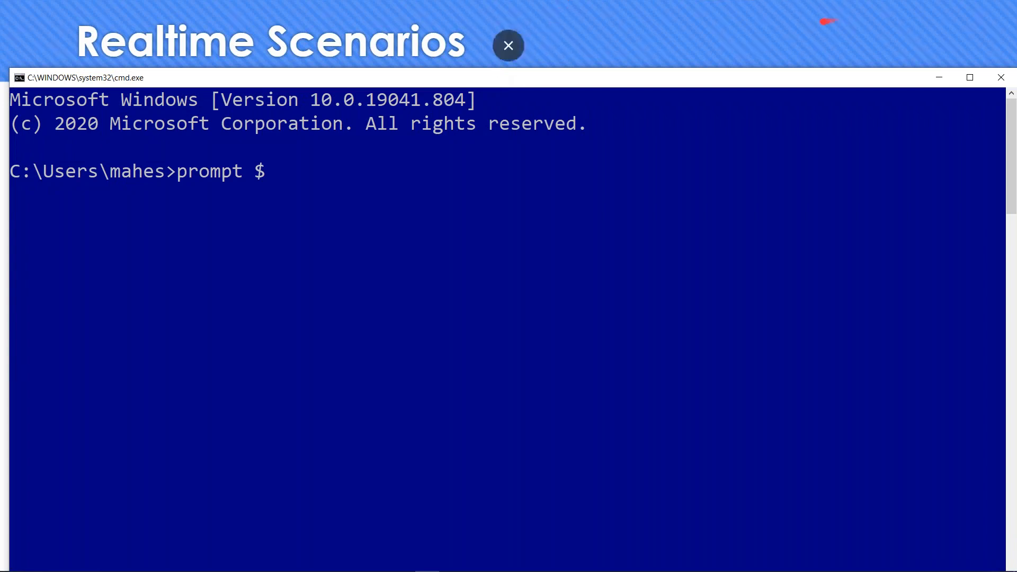
# - Close that console and minimize the remote session to return to the slide
pyautogui.click(1001, 77)
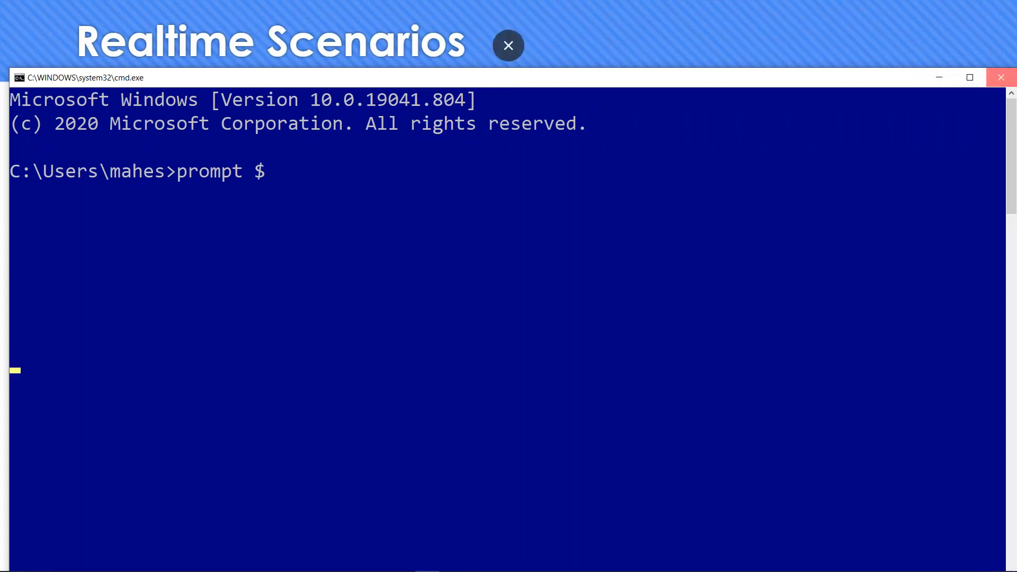
pyautogui.hotkey('alt', 'Tab')
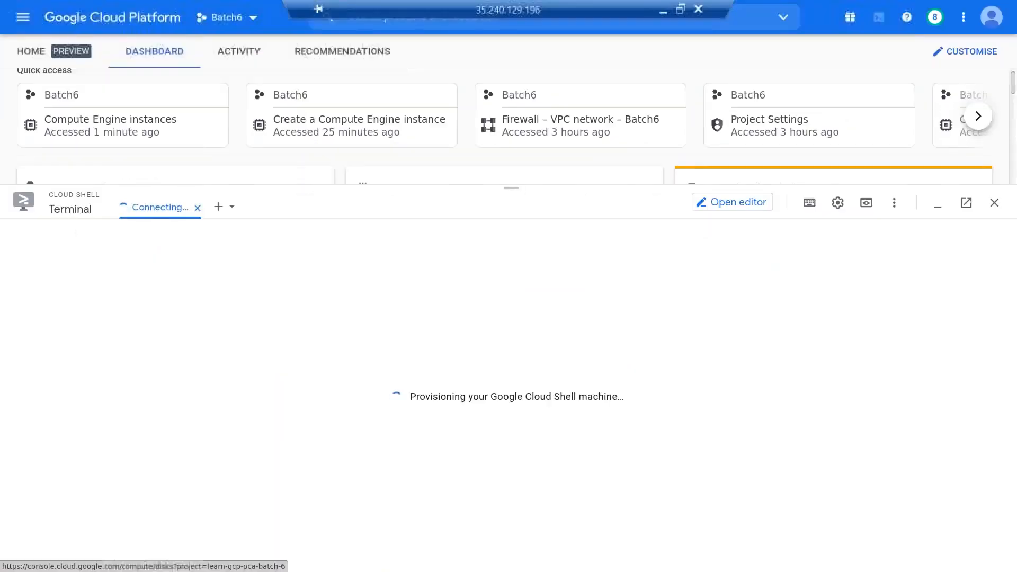
pyautogui.moveTo(646, 1)
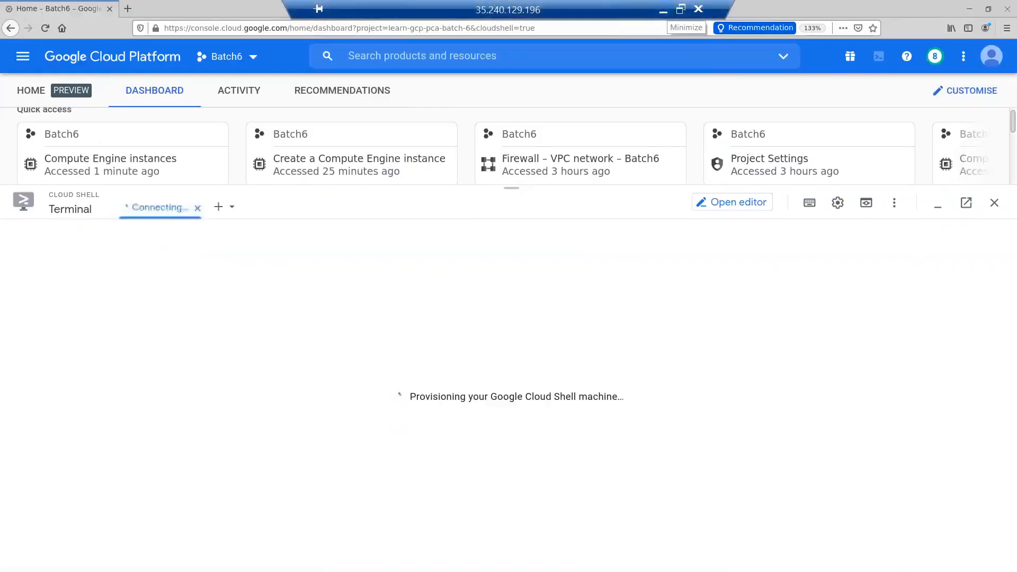
pyautogui.click(663, 10)
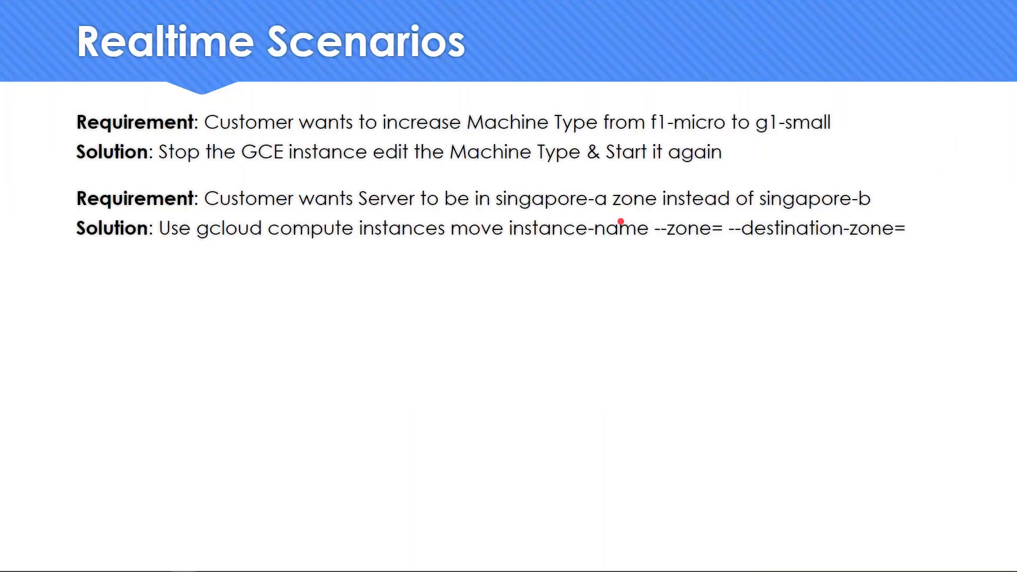
# - Shorten the prompt to '>' with prompt $g, clear the screen, and reposition the window
pyautogui.press('super+r')
pyautogui.press('Escape')
pyautogui.write('prompt')
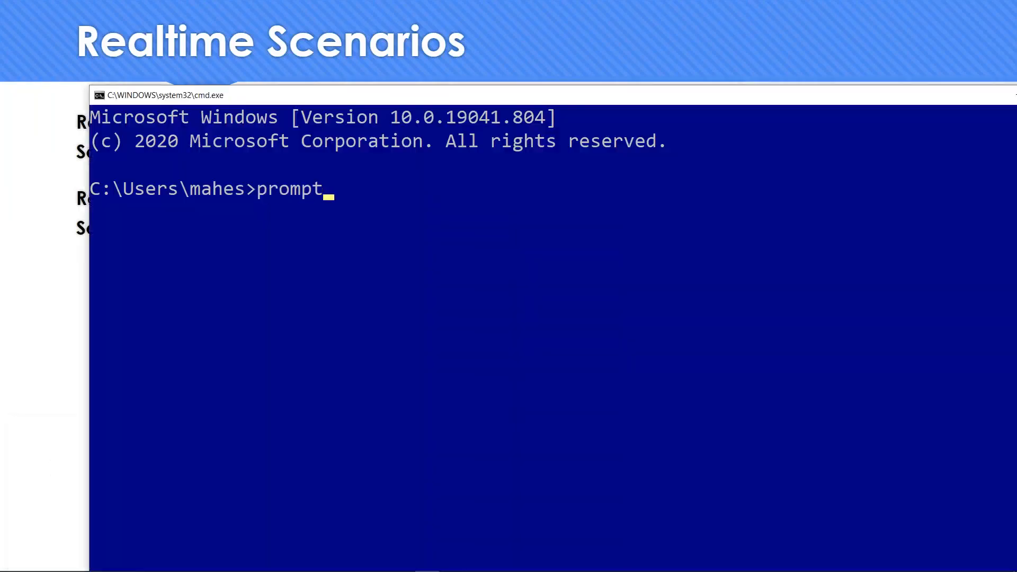
pyautogui.write(' $g')
pyautogui.press('Return')
pyautogui.write('cls')
pyautogui.press('Return')
pyautogui.moveTo(395, 97); pyautogui.dragTo(319, 90)
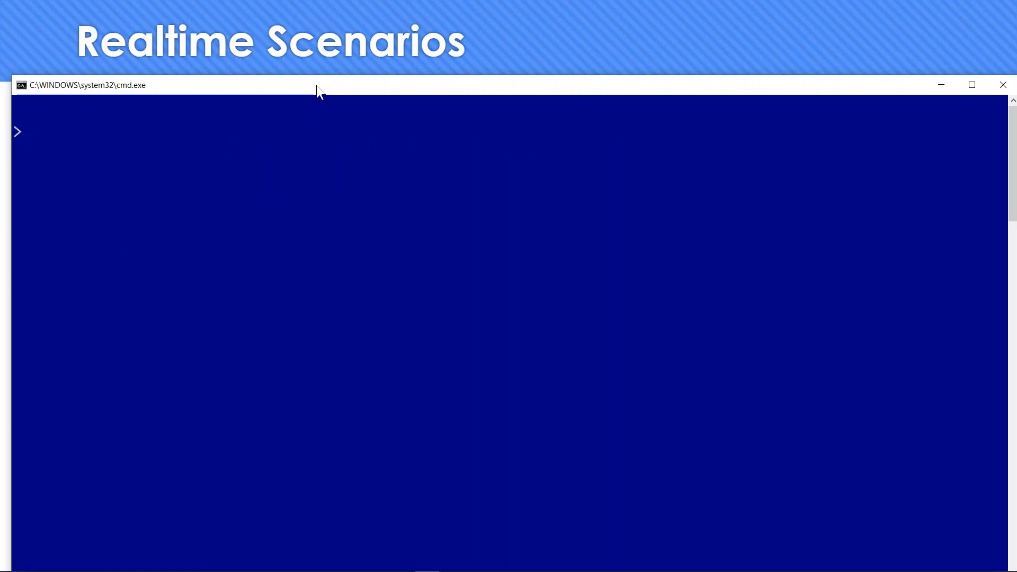
# - In Command Prompt, run 'gcloud config set project learn-gcp-pca-batch-6', correcting typos before executing
pyautogui.hotkey('alt', 'Tab')
pyautogui.hotkey('alt', 'Tab')
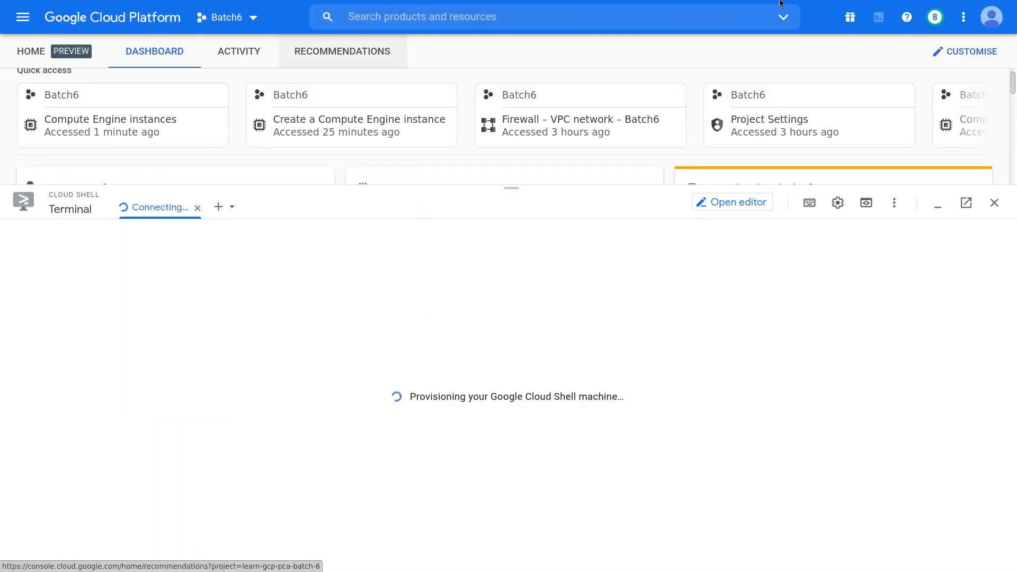
pyautogui.moveTo(669, 7)
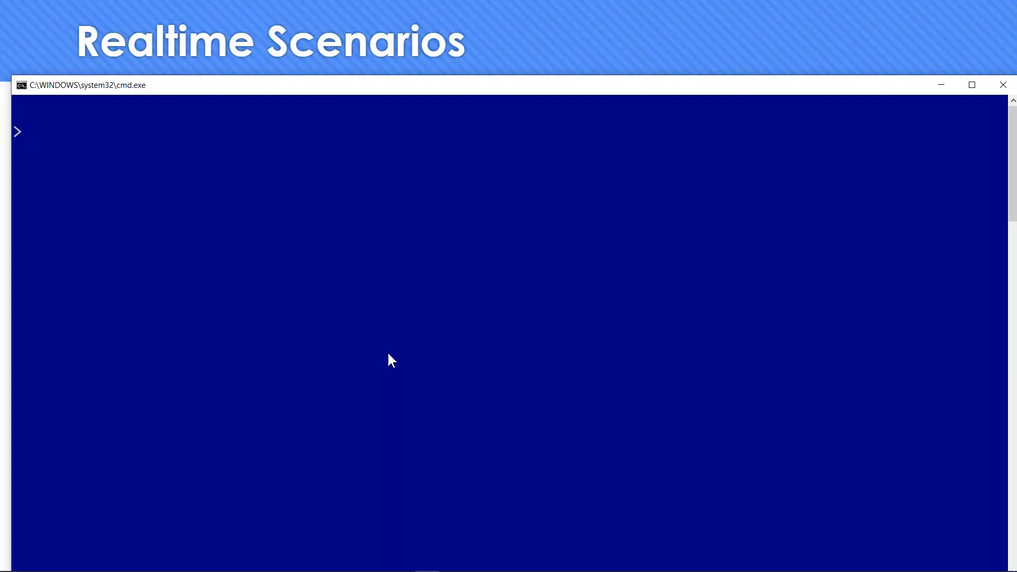
pyautogui.write('gcloud compute')
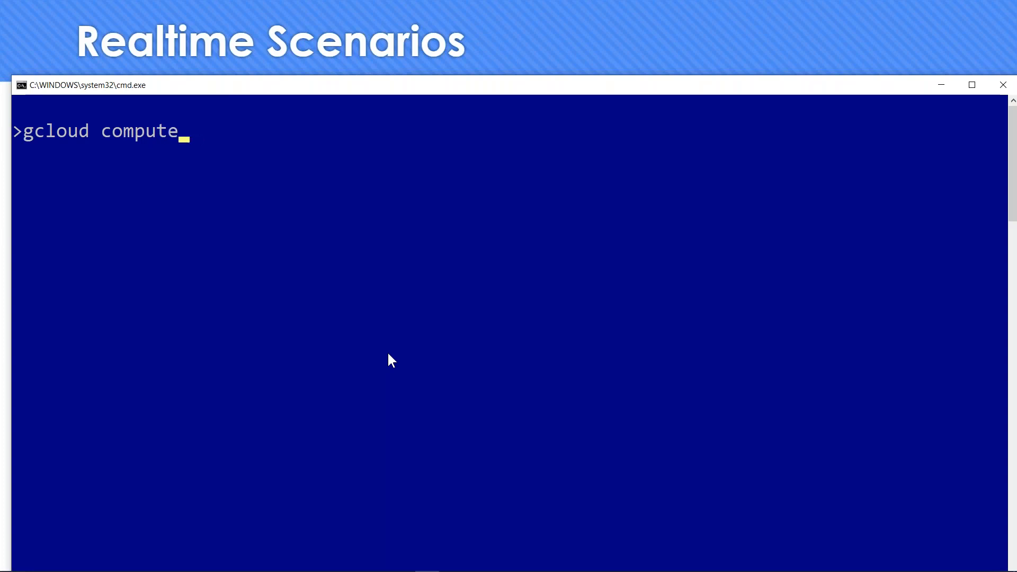
pyautogui.press('BackSpace')
pyautogui.press('BackSpace')
pyautogui.press('BackSpace')
pyautogui.press('BackSpace')
pyautogui.press('BackSpace')
pyautogui.press('BackSpace')
pyautogui.press('BackSpace')
pyautogui.write('config set p[')
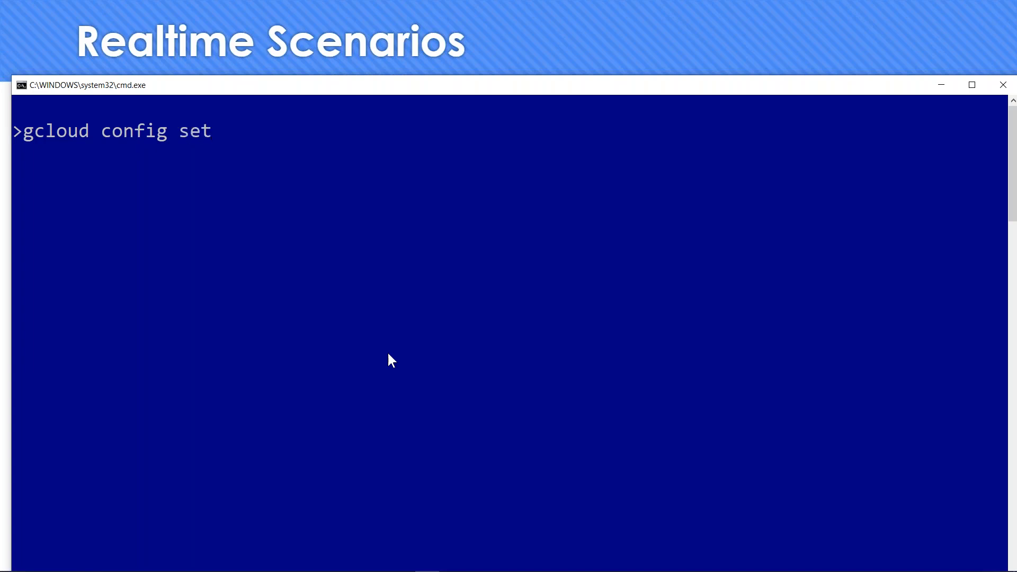
pyautogui.press('BackSpace')
pyautogui.press('BackSpace')
pyautogui.write('p')
pyautogui.press('BackSpace')
pyautogui.write('project ')
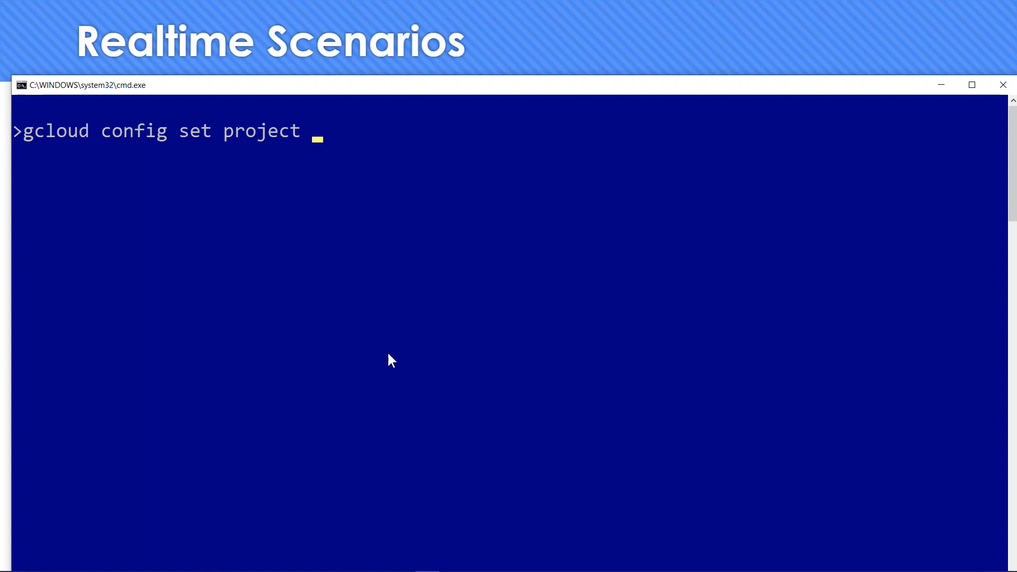
pyautogui.write('learn')
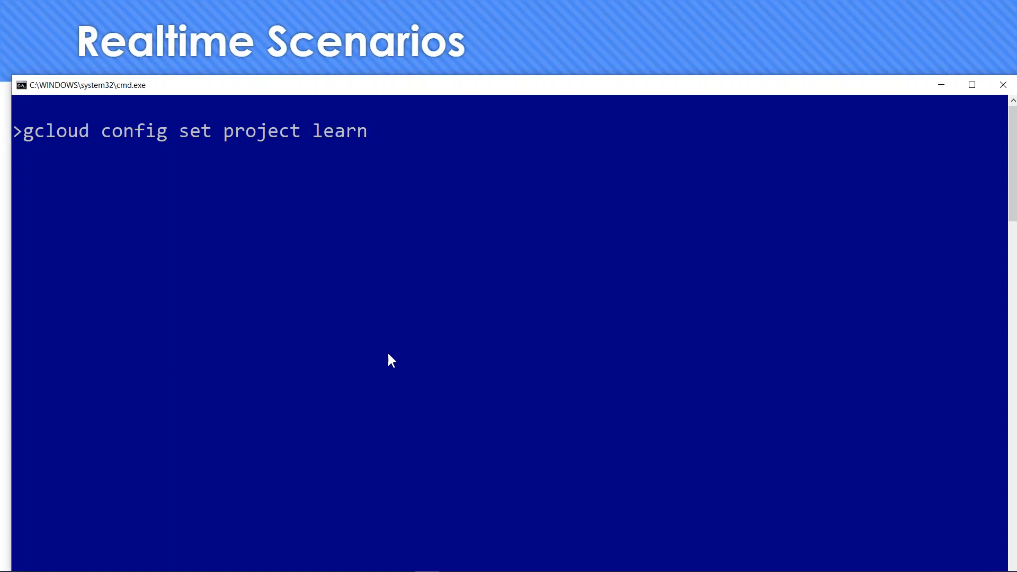
pyautogui.write('-gcp-pca-bacth')
pyautogui.press('BackSpace')
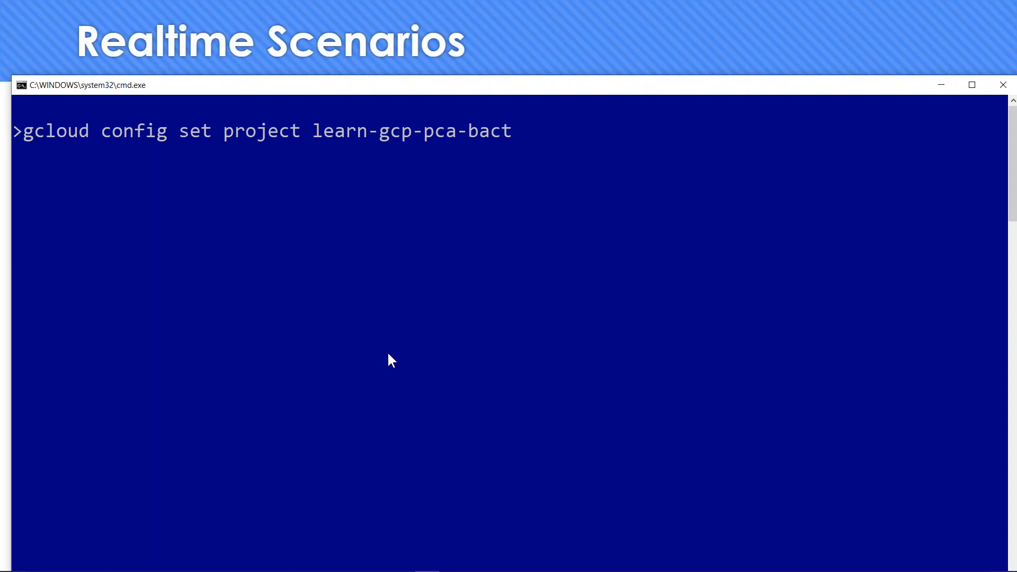
pyautogui.write('ch')
pyautogui.press('BackSpace')
pyautogui.press('BackSpace')
pyautogui.press('BackSpace')
pyautogui.press('BackSpace')
pyautogui.write('tch-6')
pyautogui.press('Return')
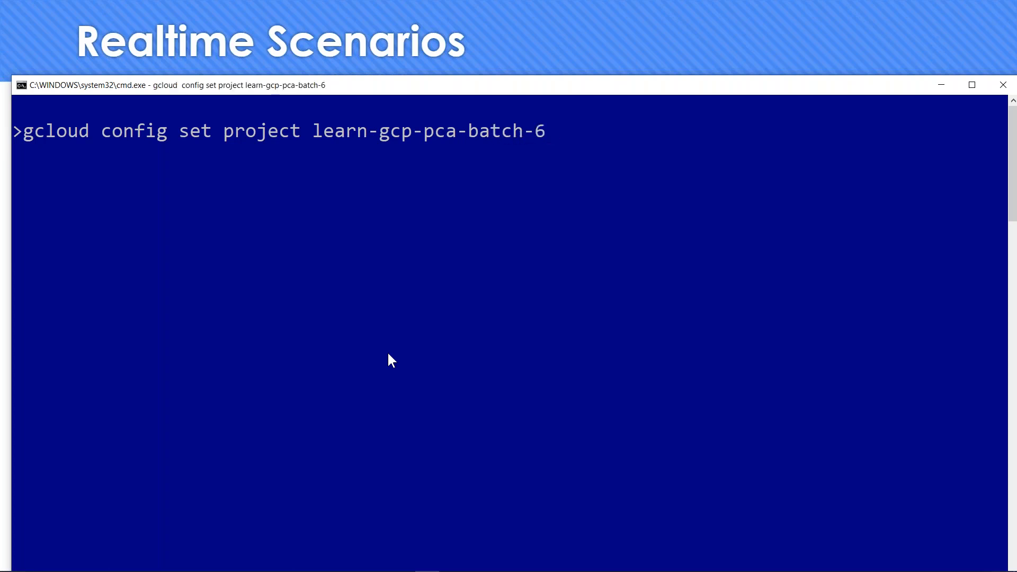
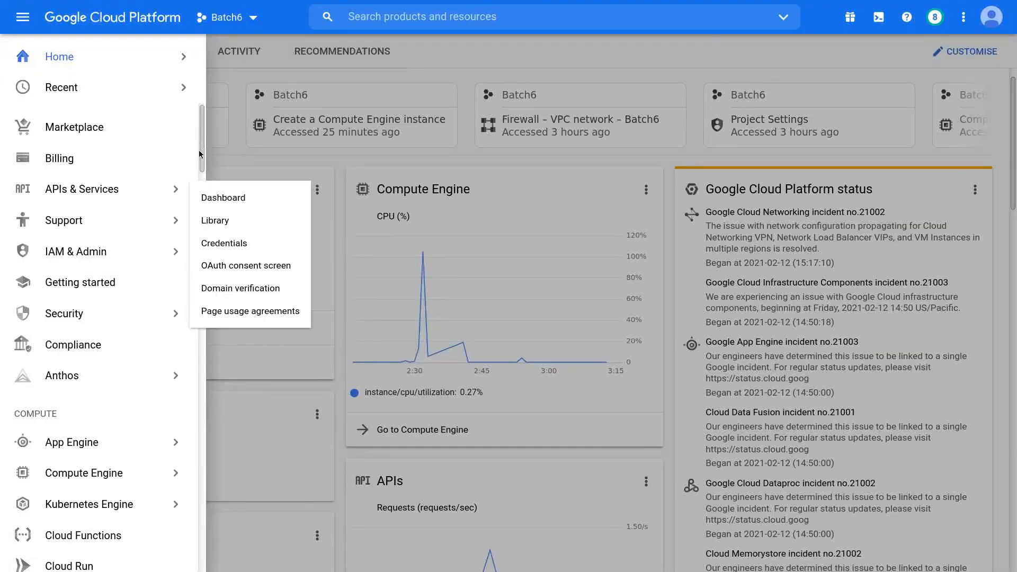
# - Open Compute Engine's Snapshots page in a new background tab from the navigation menu
pyautogui.scroll(-3, 197, 164)
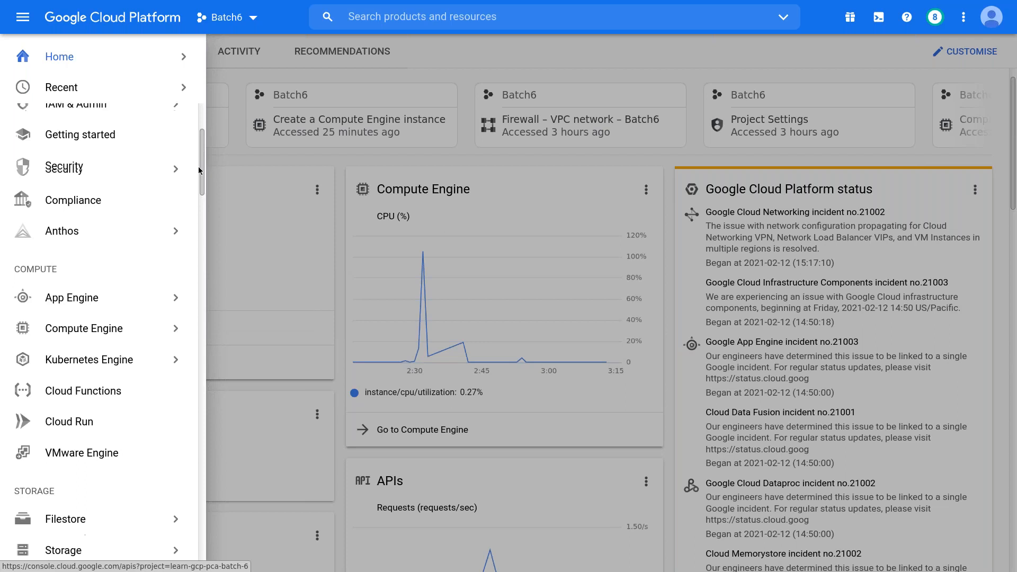
pyautogui.moveTo(178, 320)
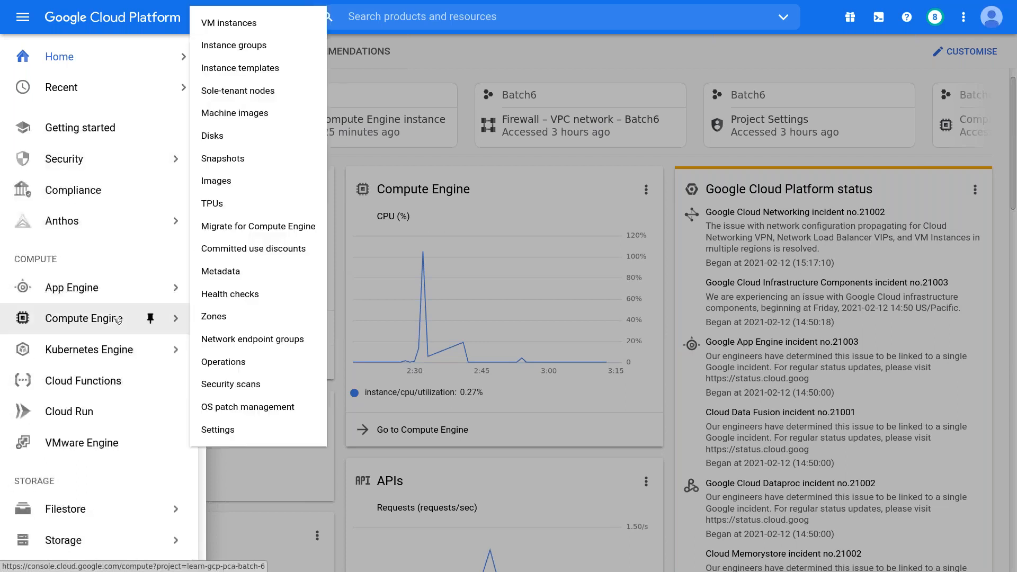
pyautogui.rightClick(245, 160)
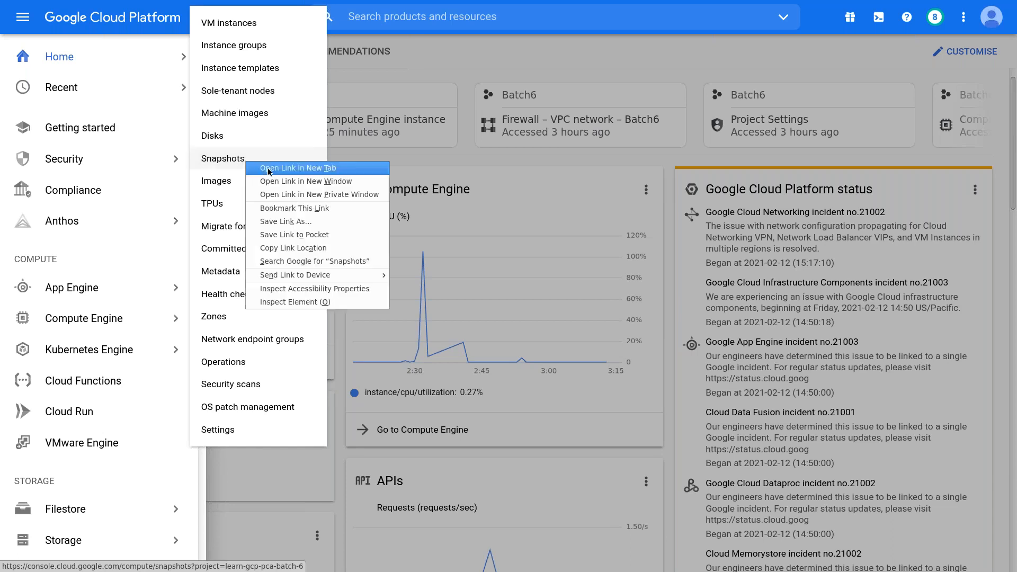
pyautogui.click(268, 167)
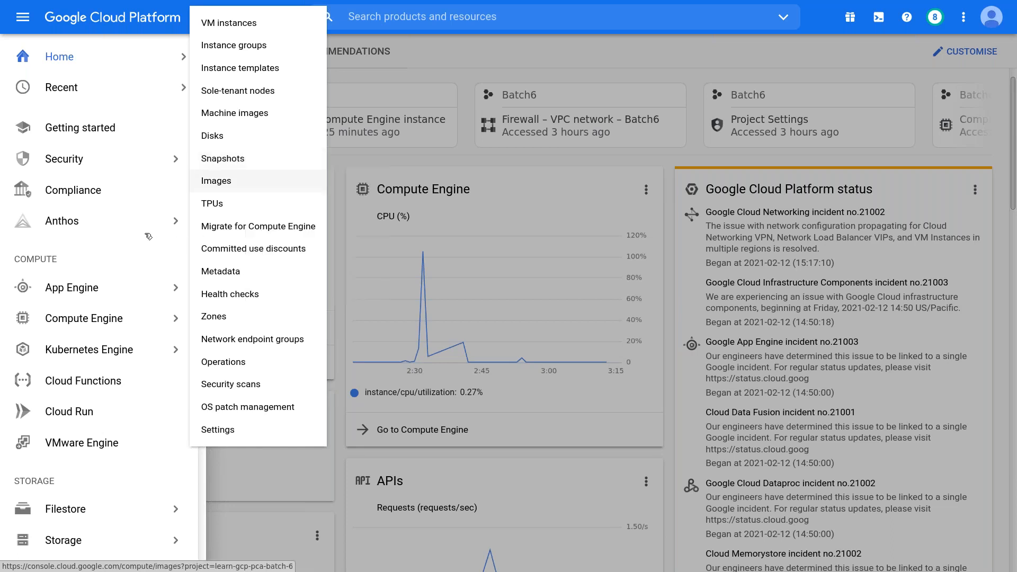
# - Open the VPC network > VPC networks page in another new background tab
pyautogui.scroll(-3, 114, 276)
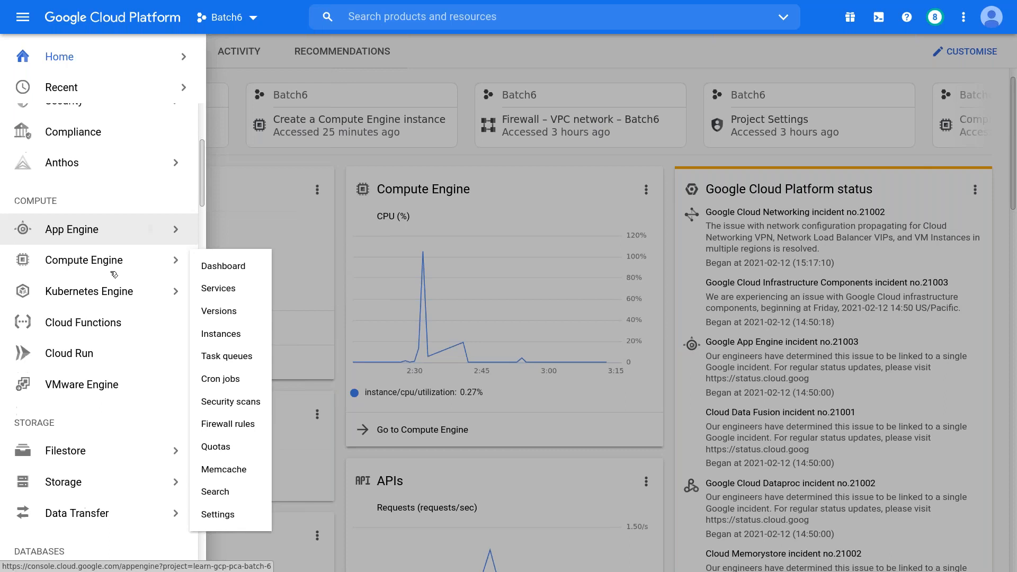
pyautogui.scroll(-2, 113, 279)
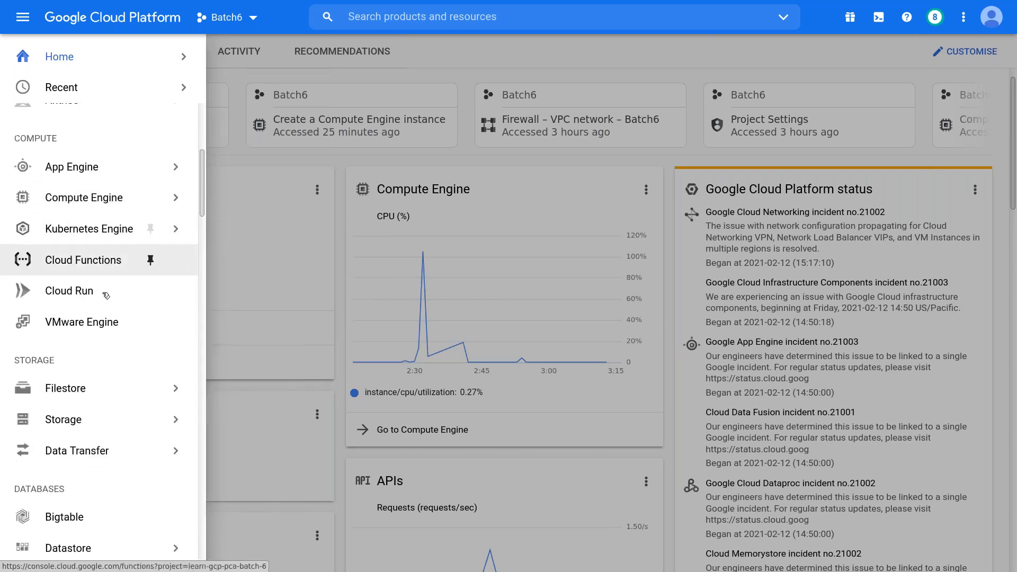
pyautogui.scroll(-6, 101, 295)
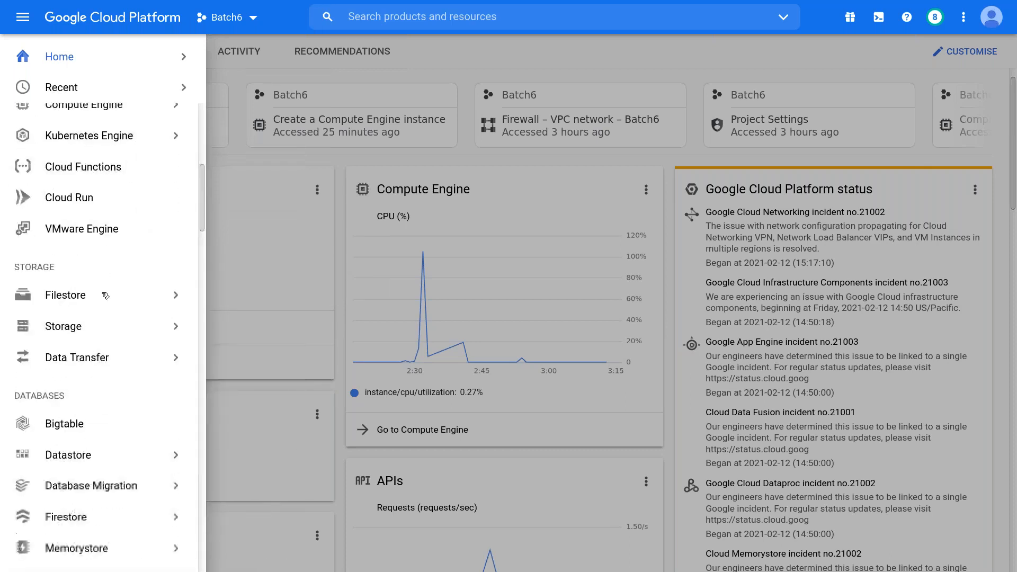
pyautogui.scroll(-4, 108, 296)
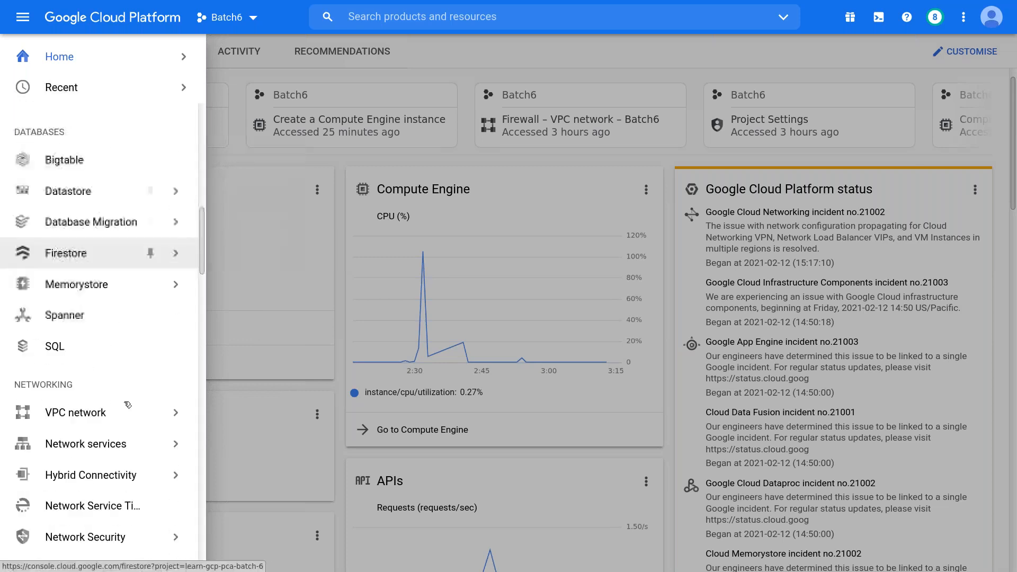
pyautogui.moveTo(114, 416)
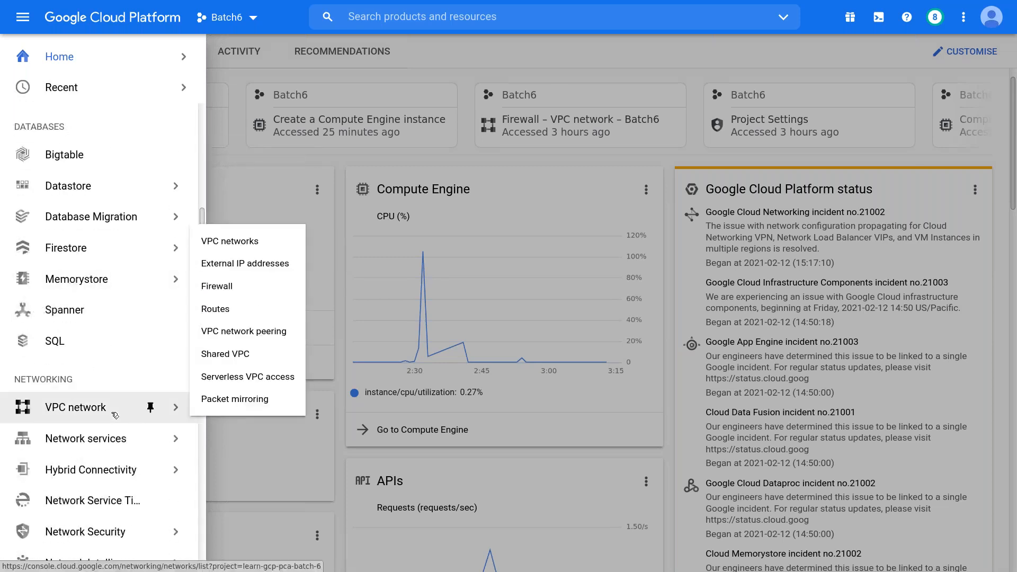
pyautogui.rightClick(253, 246)
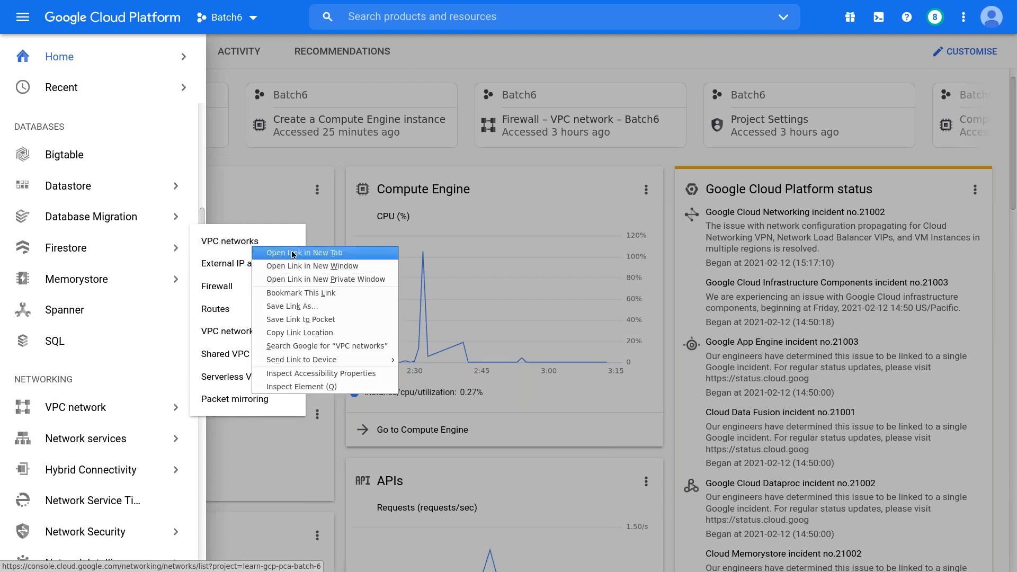
pyautogui.click(292, 253)
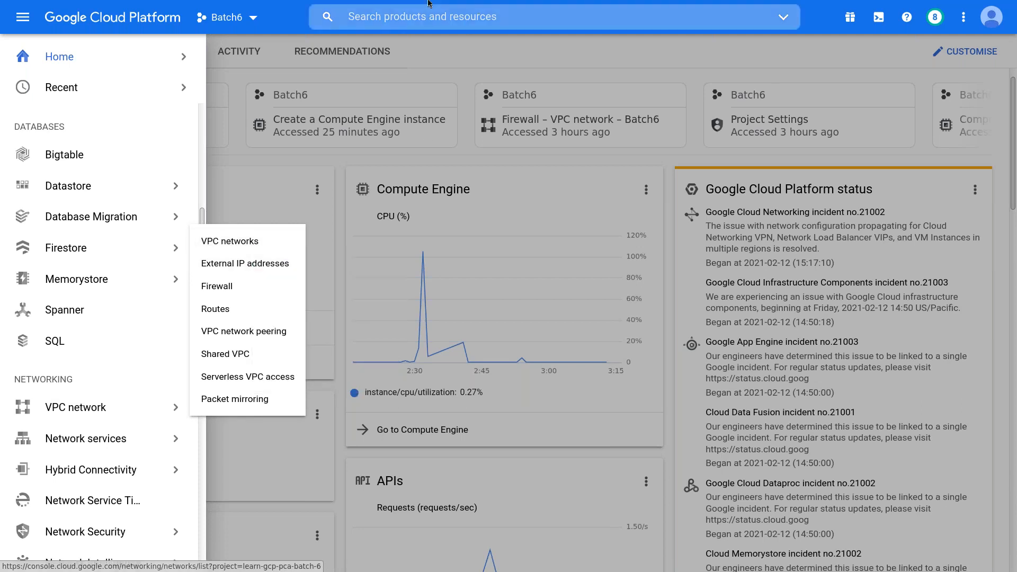
pyautogui.moveTo(428, 3)
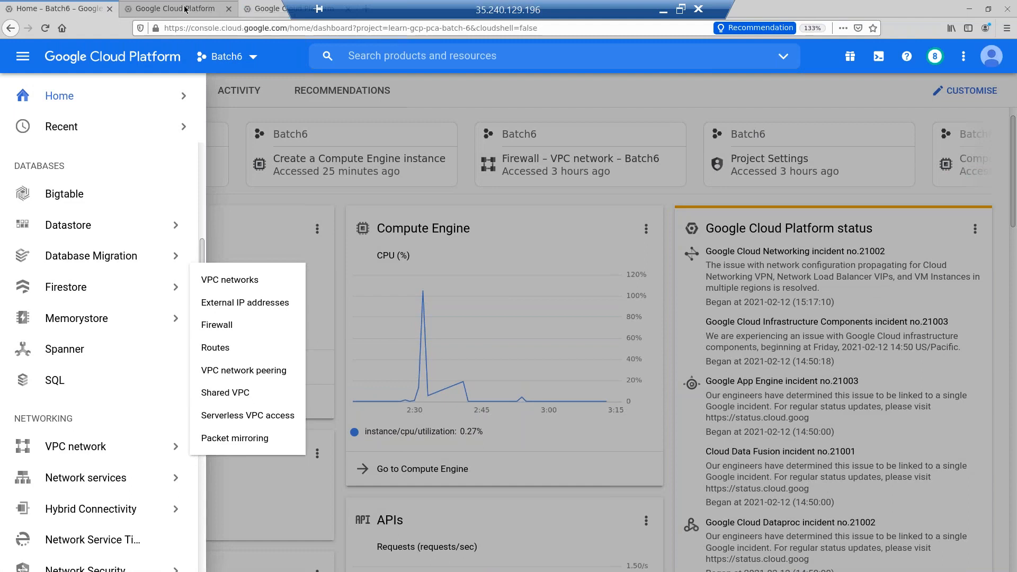
# - Switch to the Snapshots tab and make the browser full screen with F11
pyautogui.click(185, 9)
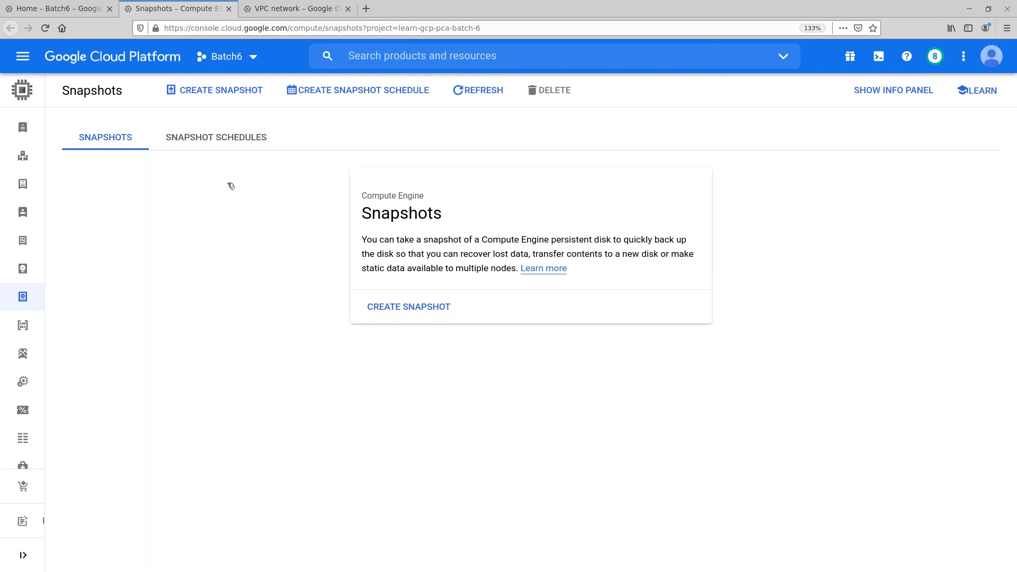
pyautogui.press('F11')
pyautogui.moveTo(297, 4)
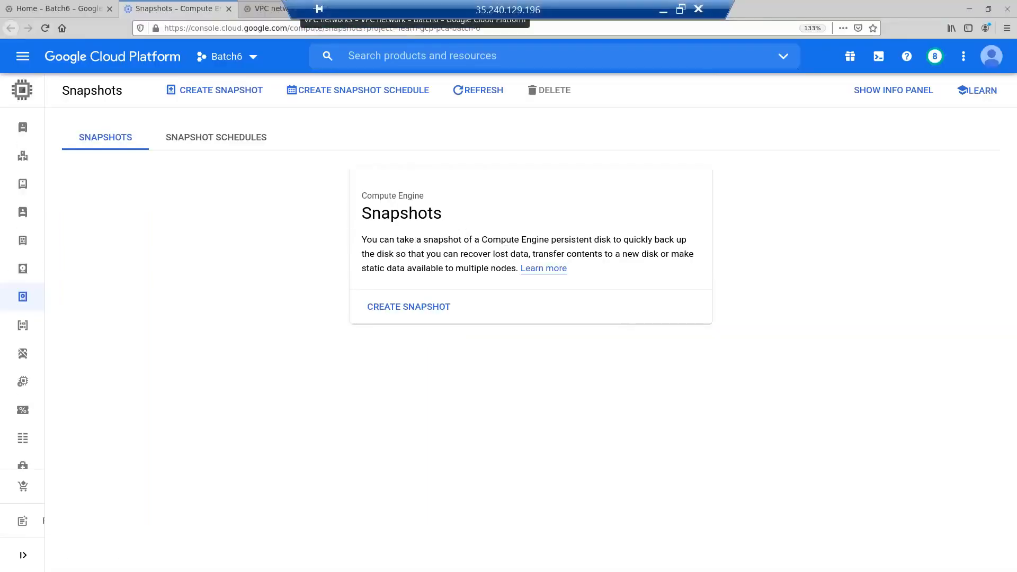
pyautogui.rightClick(190, 13)
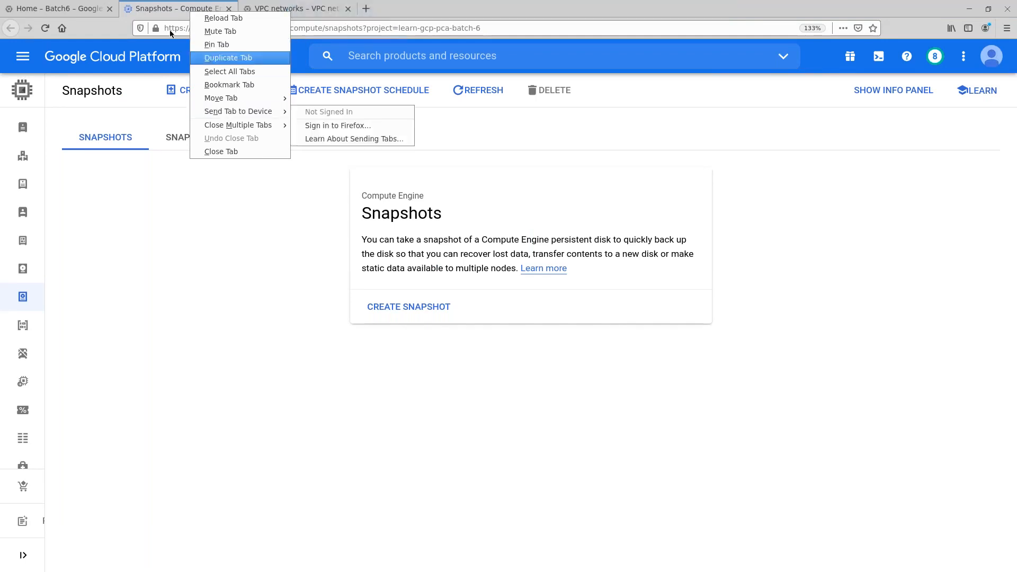
pyautogui.click(79, 10)
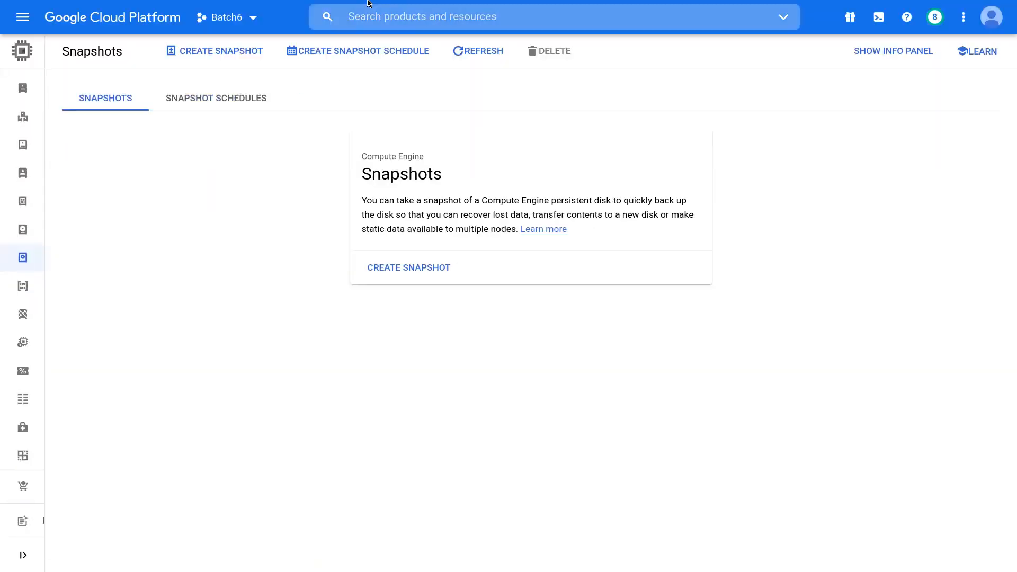
# - Show External IP addresses in the VPC networks tab, then return to the Snapshots tab
pyautogui.moveTo(351, 4)
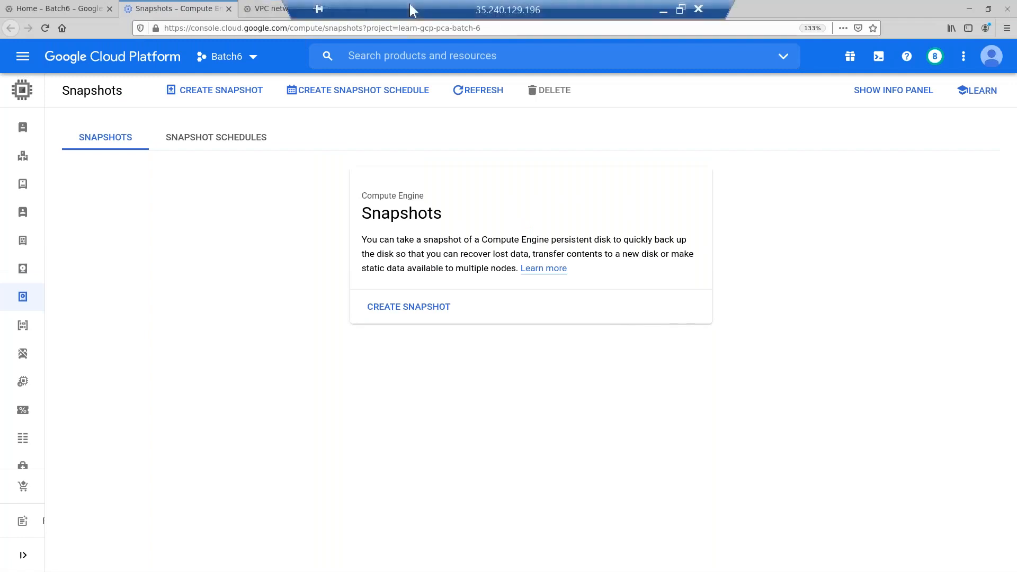
pyautogui.click(260, 9)
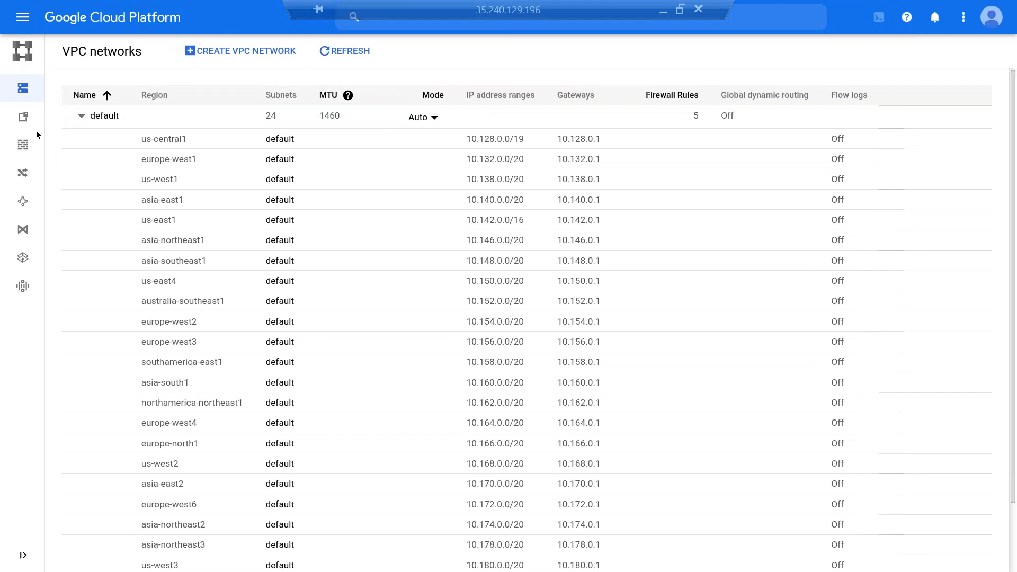
pyautogui.moveTo(35, 143)
pyautogui.click(55, 125)
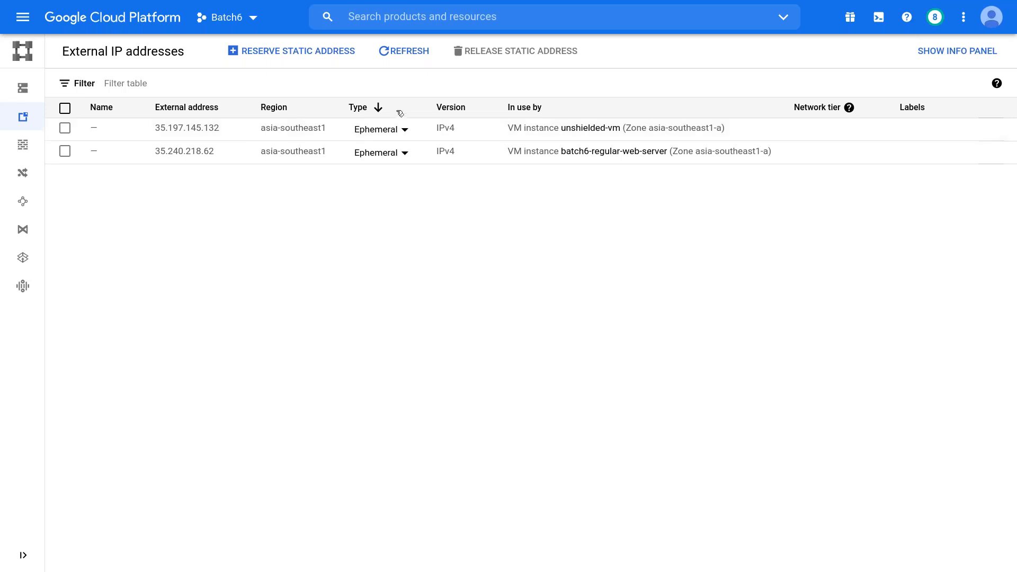
pyautogui.click(174, 9)
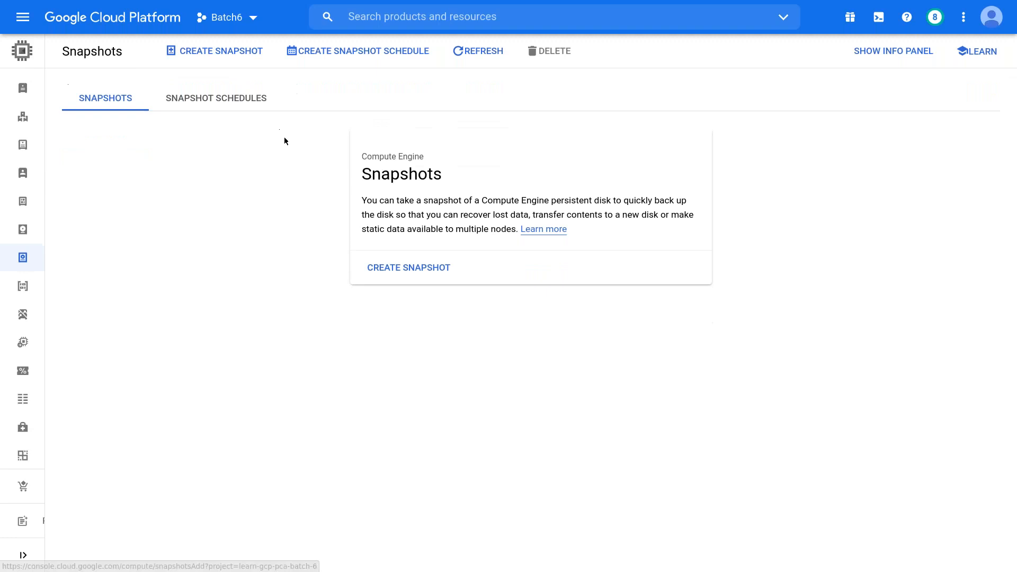
# - In the dashboard tab, open Compute Engine's VM instances list with batch6-regular-web-server and unshielded-vm
pyautogui.click(78, 9)
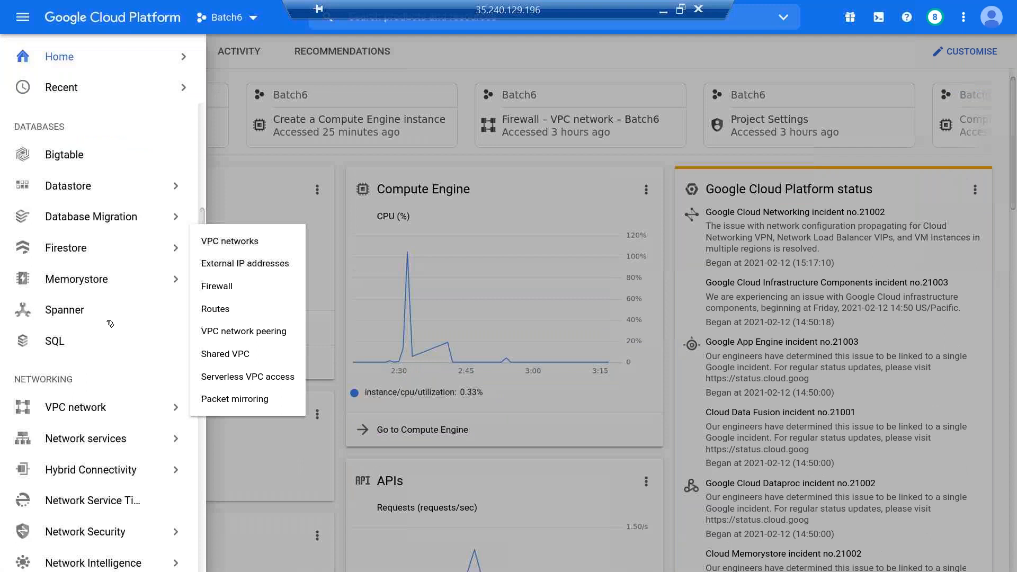
pyautogui.moveTo(96, 270)
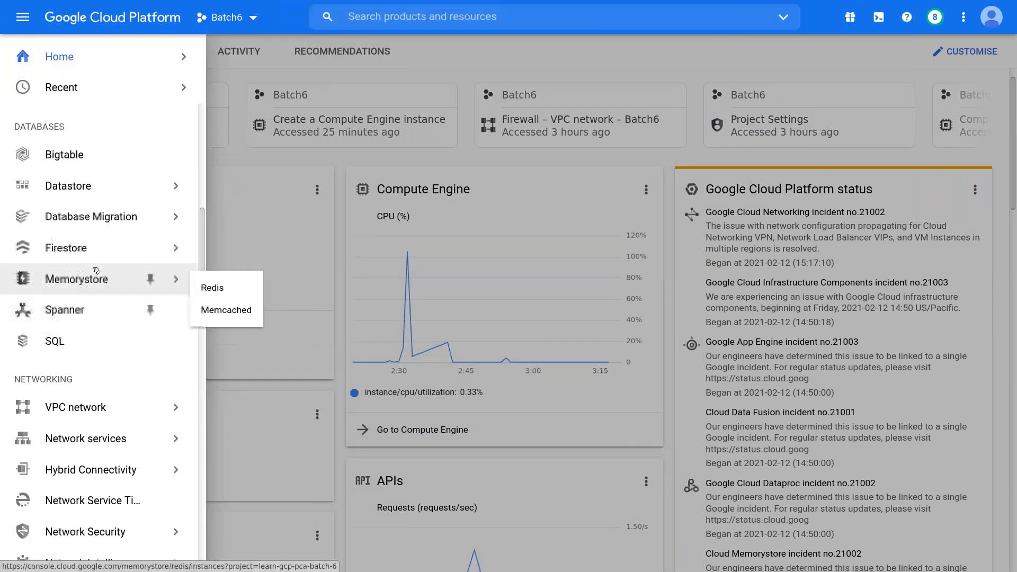
pyautogui.scroll(2, 93, 193)
pyautogui.moveTo(91, 170)
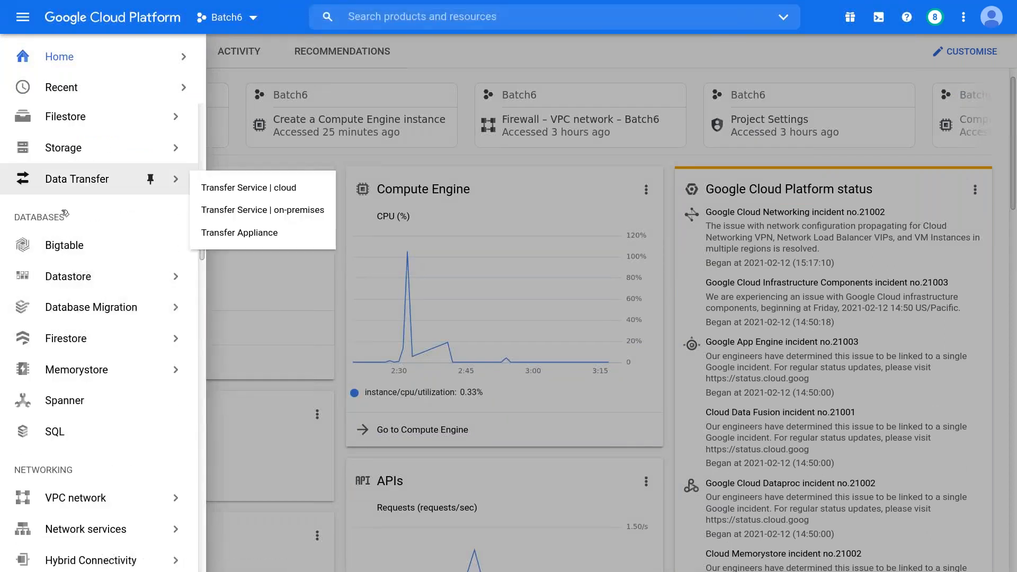
pyautogui.scroll(1, 81, 271)
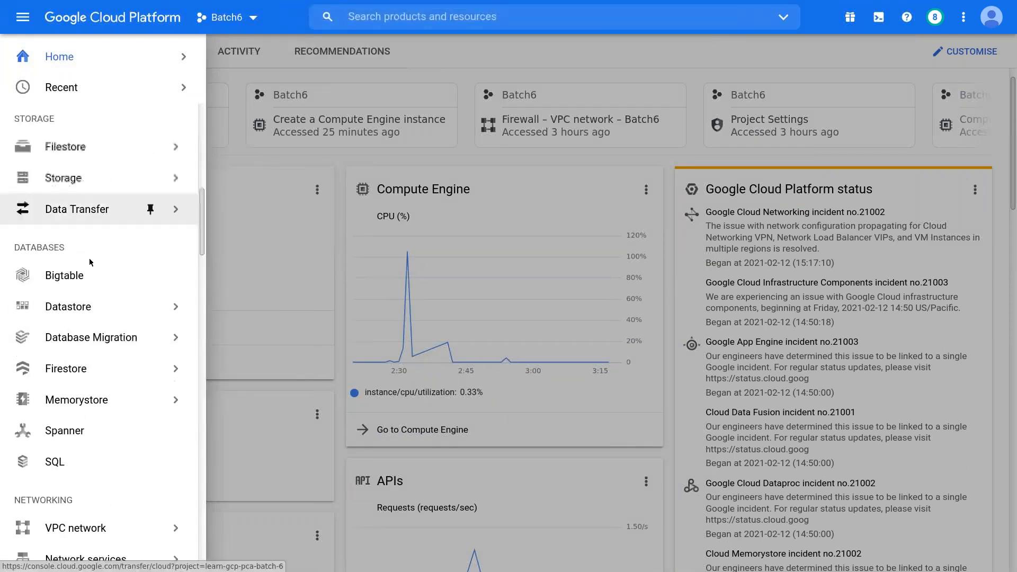
pyautogui.scroll(4, 110, 243)
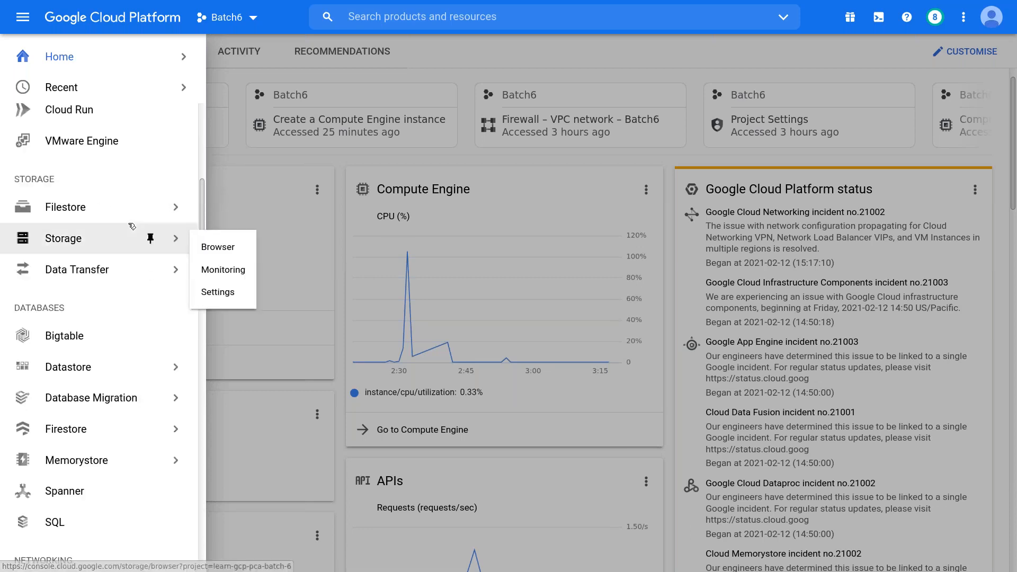
pyautogui.scroll(1, 128, 220)
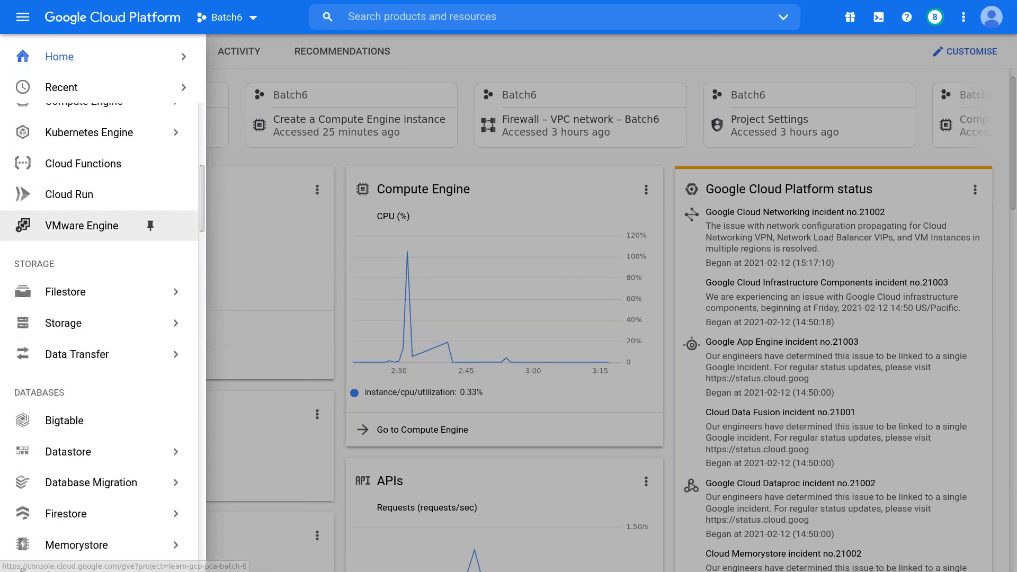
pyautogui.scroll(1, 119, 149)
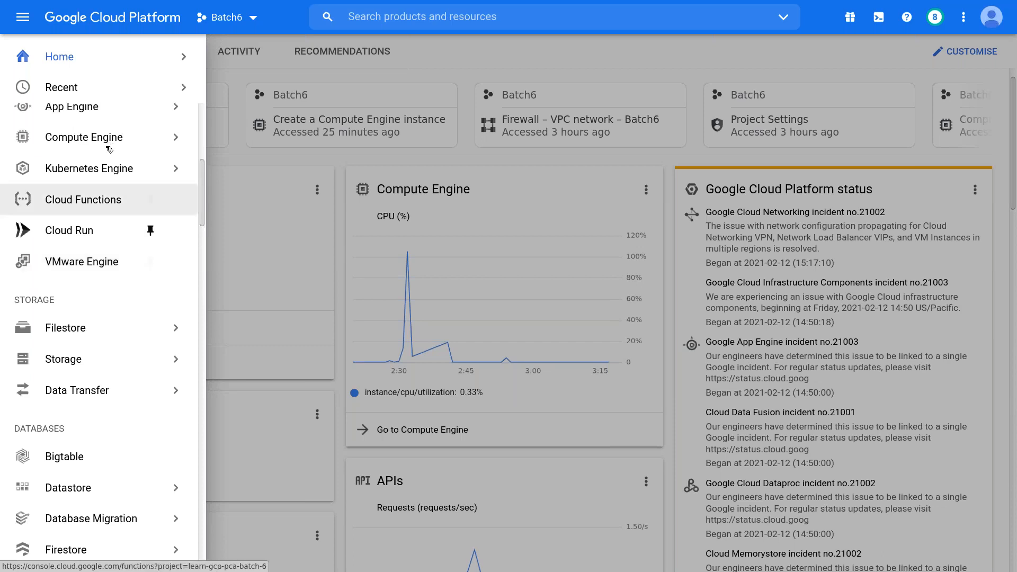
pyautogui.moveTo(110, 143)
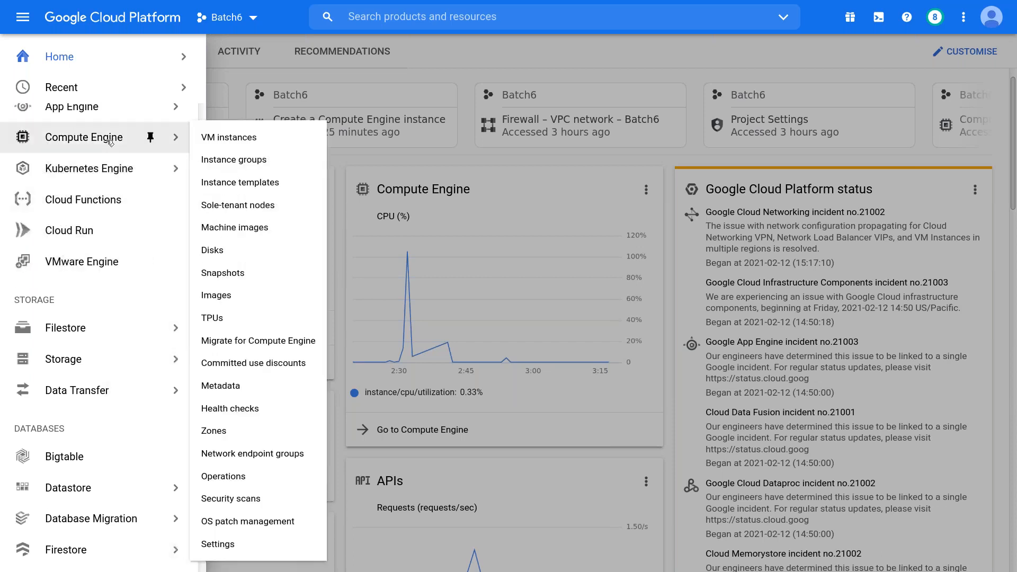
pyautogui.click(109, 139)
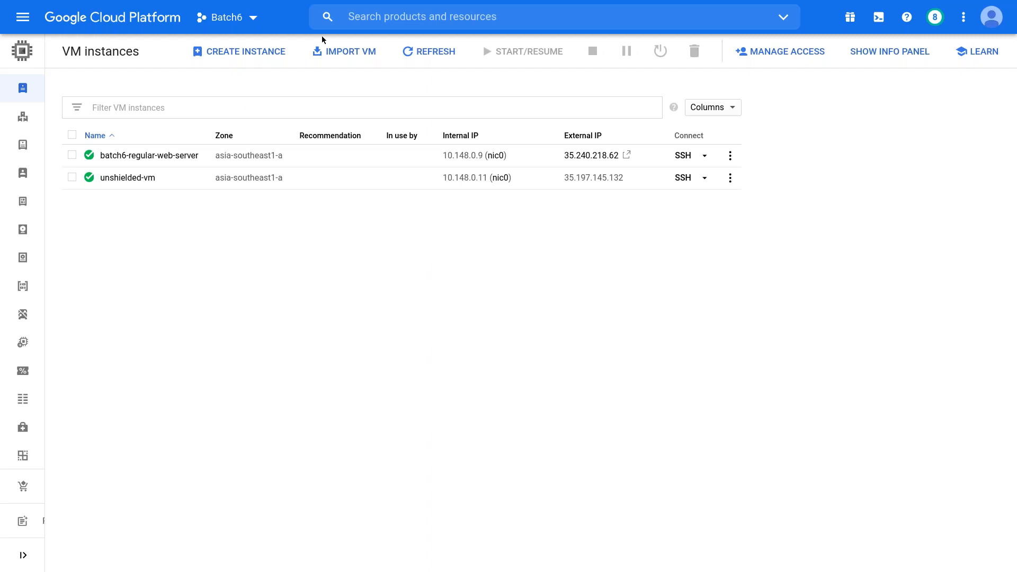
# - Edit the recalled gcloud command into 'move unshielded-vm --zone asia-southeast1-a'
pyautogui.moveTo(660, 9)
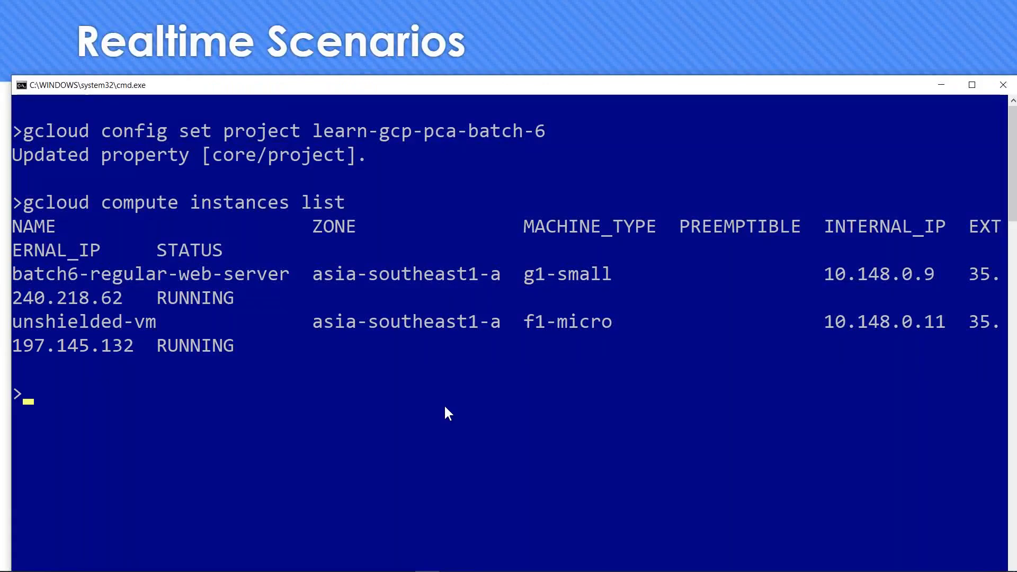
pyautogui.press('Up')
pyautogui.press('BackSpace')
pyautogui.press('BackSpace')
pyautogui.press('BackSpace')
pyautogui.press('BackSpace')
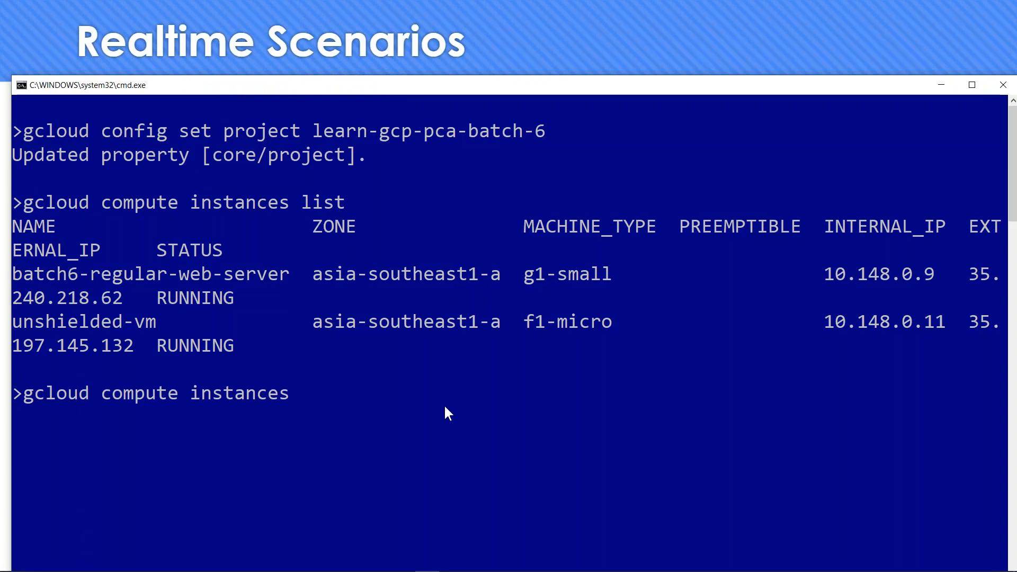
pyautogui.write('move')
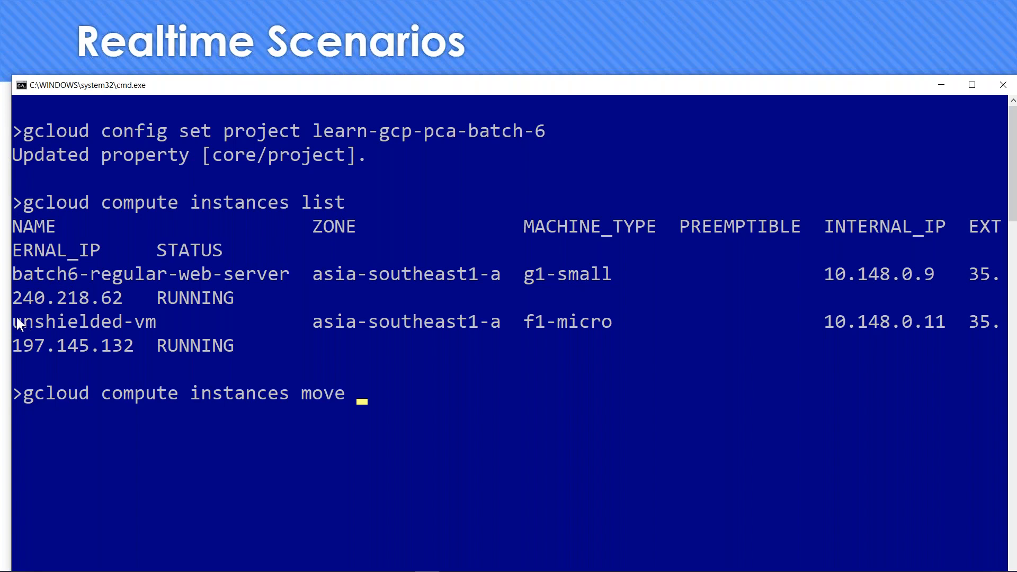
pyautogui.moveTo(13, 321); pyautogui.dragTo(155, 323)
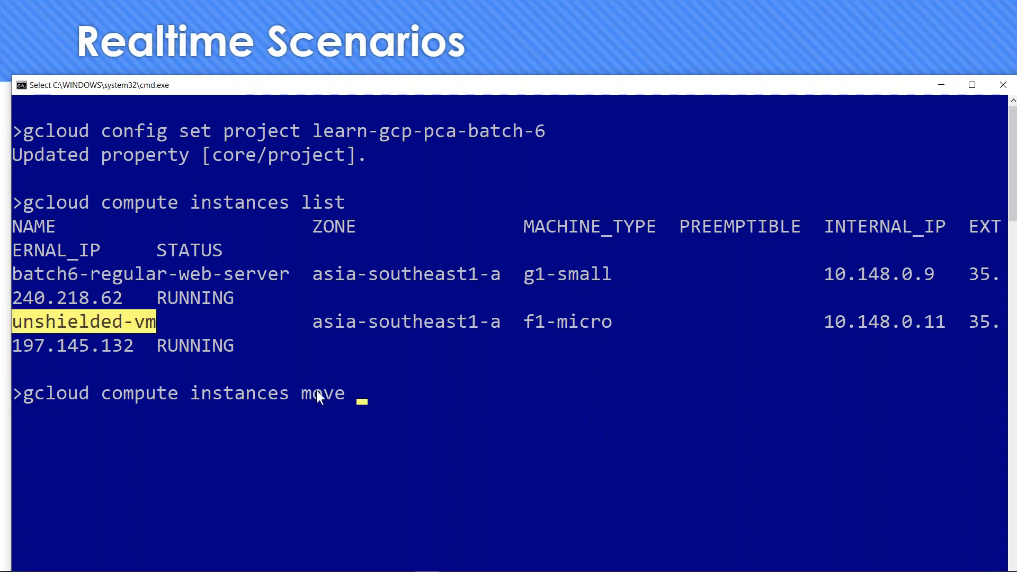
pyautogui.rightClick(402, 410)
pyautogui.rightClick(402, 410)
pyautogui.write('--zone')
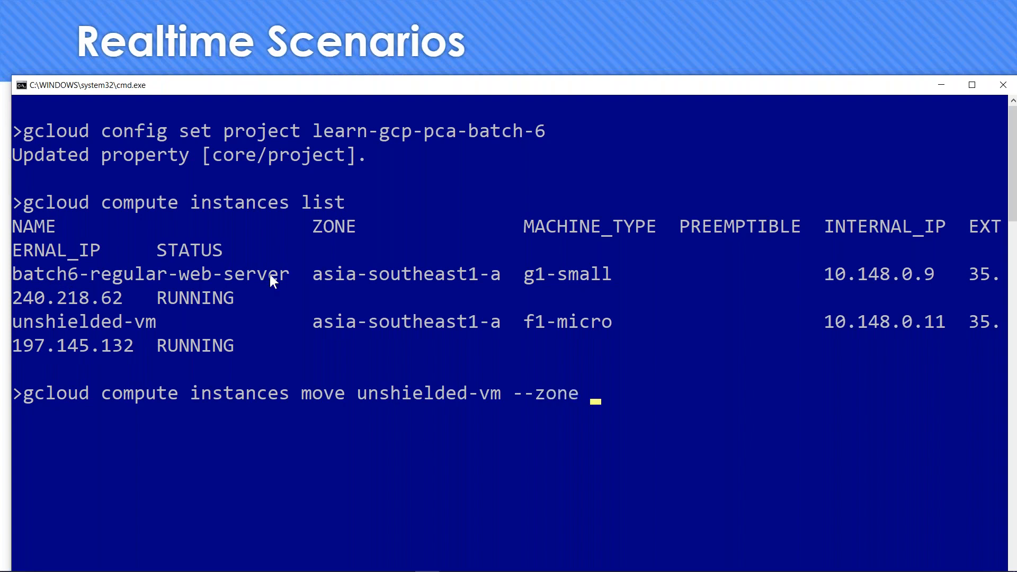
pyautogui.moveTo(320, 321); pyautogui.dragTo(447, 324)
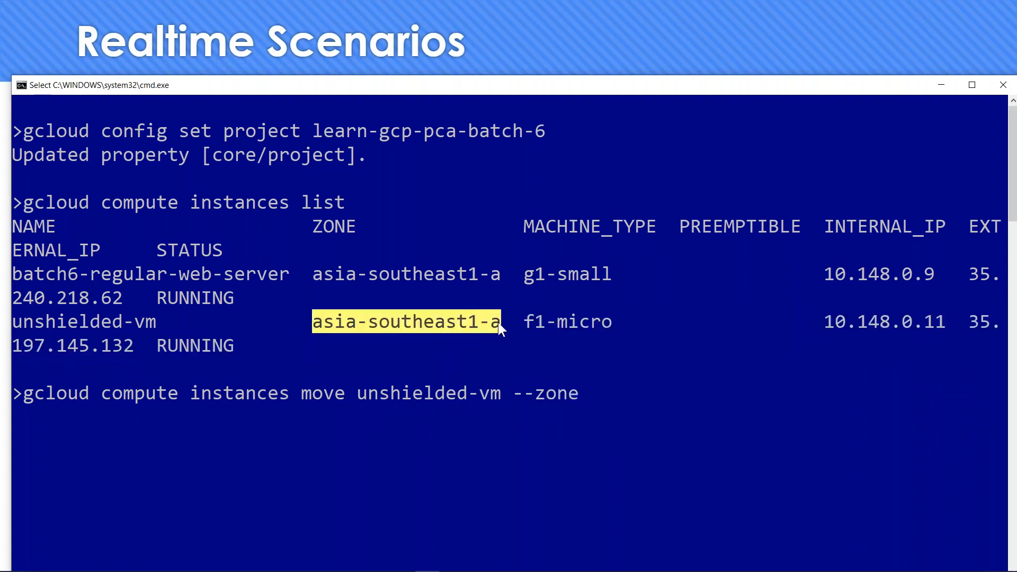
pyautogui.rightClick(689, 416)
pyautogui.rightClick(688, 418)
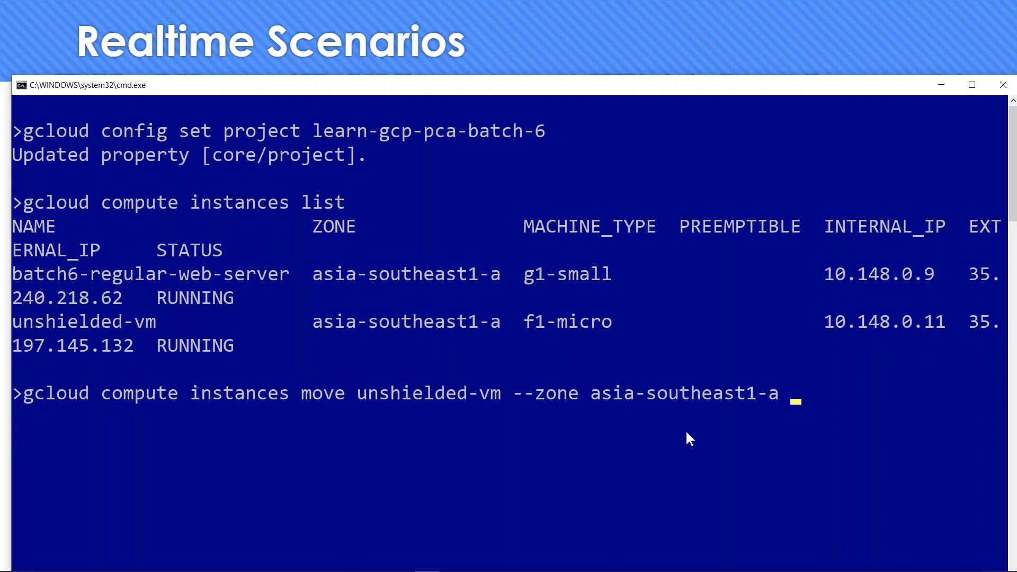
# - Add '-destination-zone asia-southeast1-b' and run it, which fails with unrecognized arguments
pyautogui.write('-destination-')
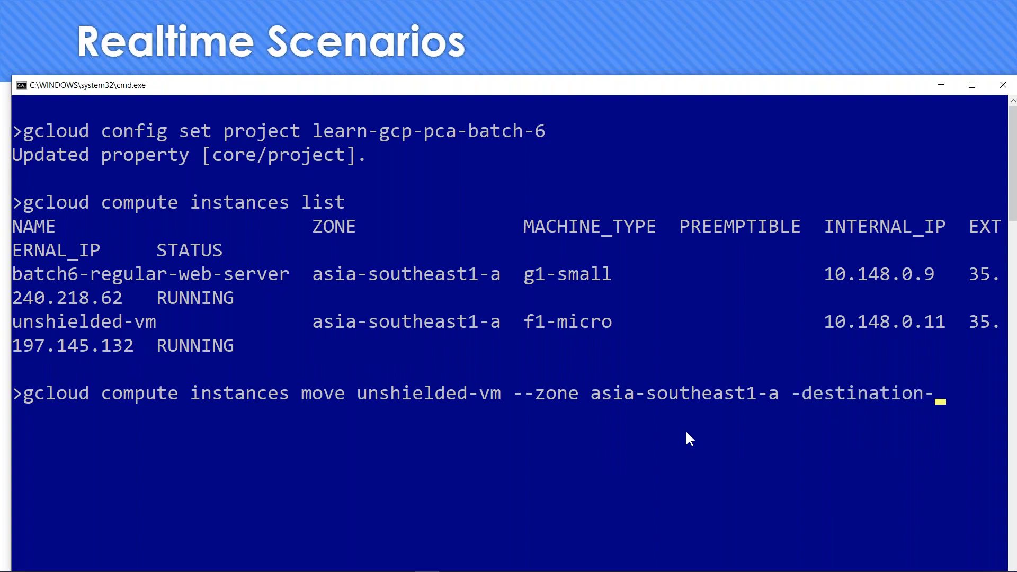
pyautogui.write('zone asia-southeast1-a')
pyautogui.press('BackSpace')
pyautogui.write('b')
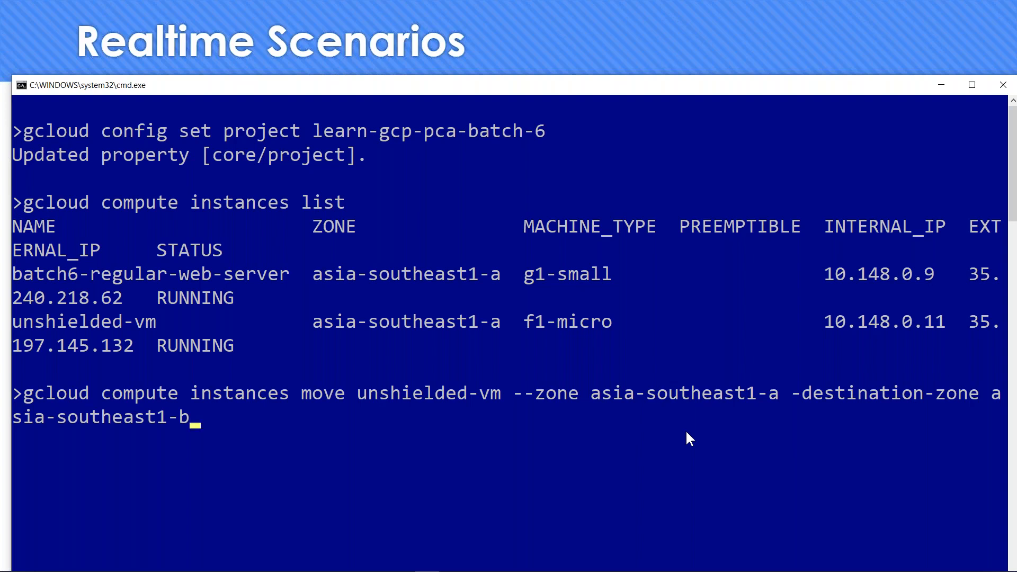
pyautogui.press('Return')
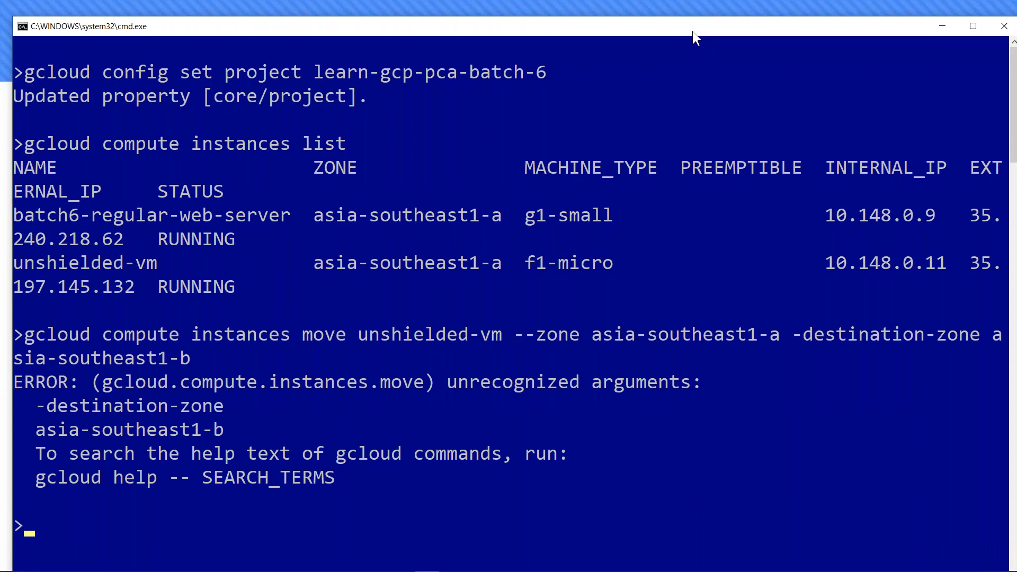
# - Clear the screen and rerun the move using the corrected '--destination-zone asia-southeast1-b' flag
pyautogui.write('cls')
pyautogui.press('Return')
pyautogui.press('Up')
pyautogui.press('Up')
pyautogui.press('Left')
pyautogui.press('Left')
pyautogui.press('Left')
pyautogui.press('Left')
pyautogui.press('Left')
pyautogui.press('Left')
pyautogui.press('Left')
pyautogui.press('Left')
pyautogui.press('Left')
pyautogui.press('Left')
pyautogui.press('Left')
pyautogui.press('Left')
pyautogui.press('Left')
pyautogui.press('Left')
pyautogui.press('Left')
pyautogui.press('Left')
pyautogui.press('Left')
pyautogui.press('Left')
pyautogui.press('Left')
pyautogui.press('Left')
pyautogui.write('-')
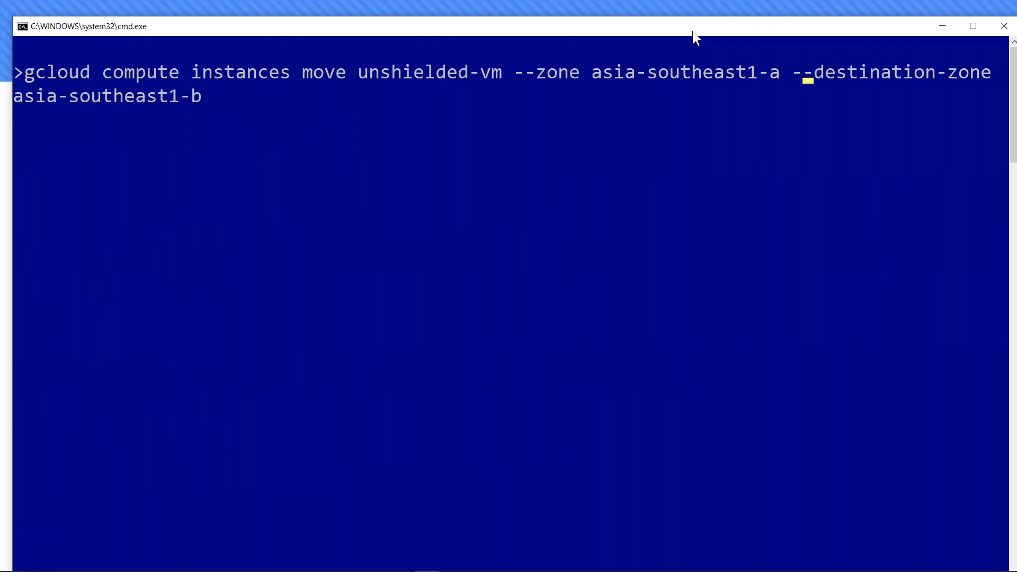
pyautogui.press('Return')
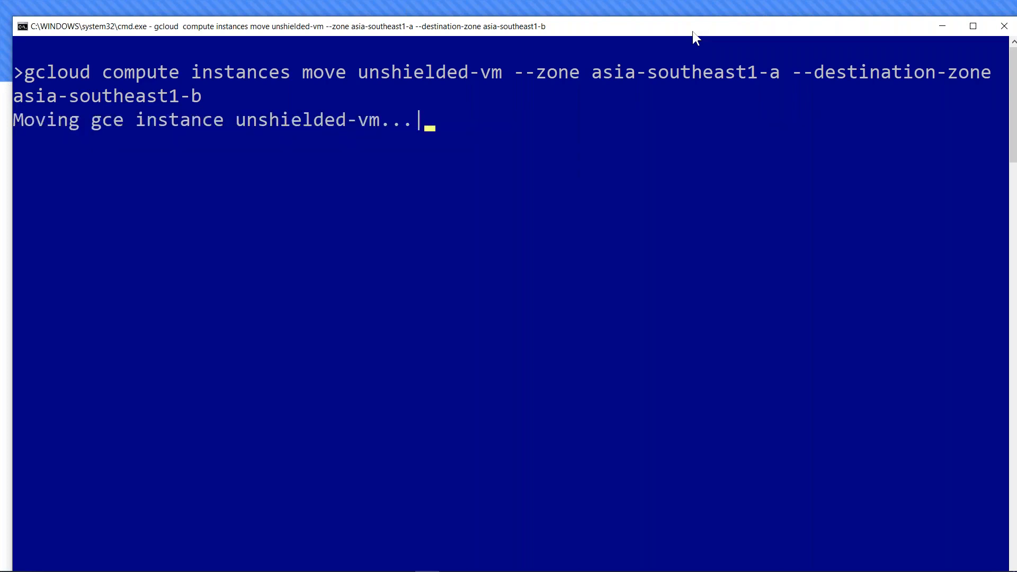
pyautogui.hotkey('alt', 'Tab')
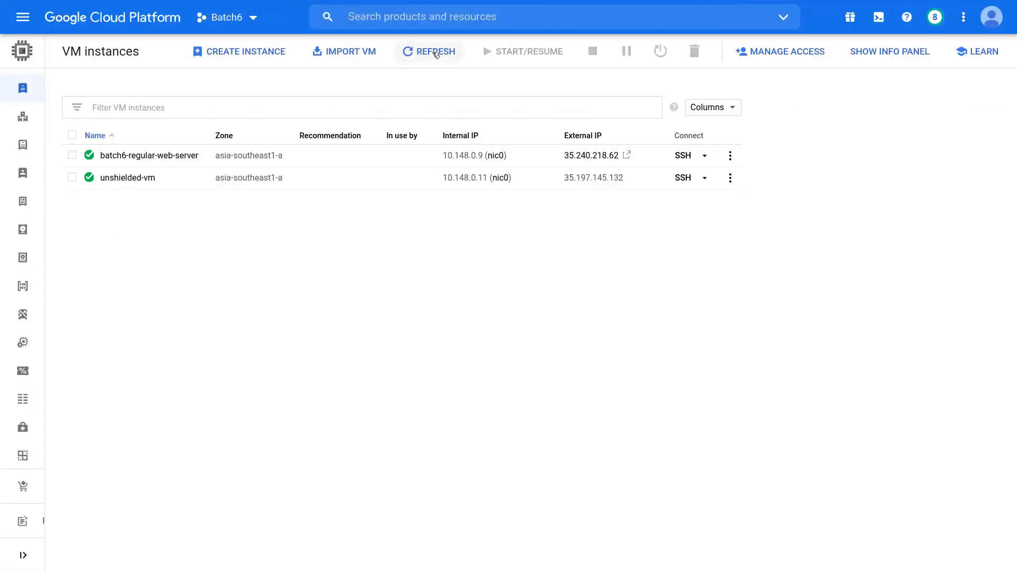
# - Refresh the VM instances list until unshielded-vm shows as stopping
pyautogui.click(436, 51)
pyautogui.click(431, 51)
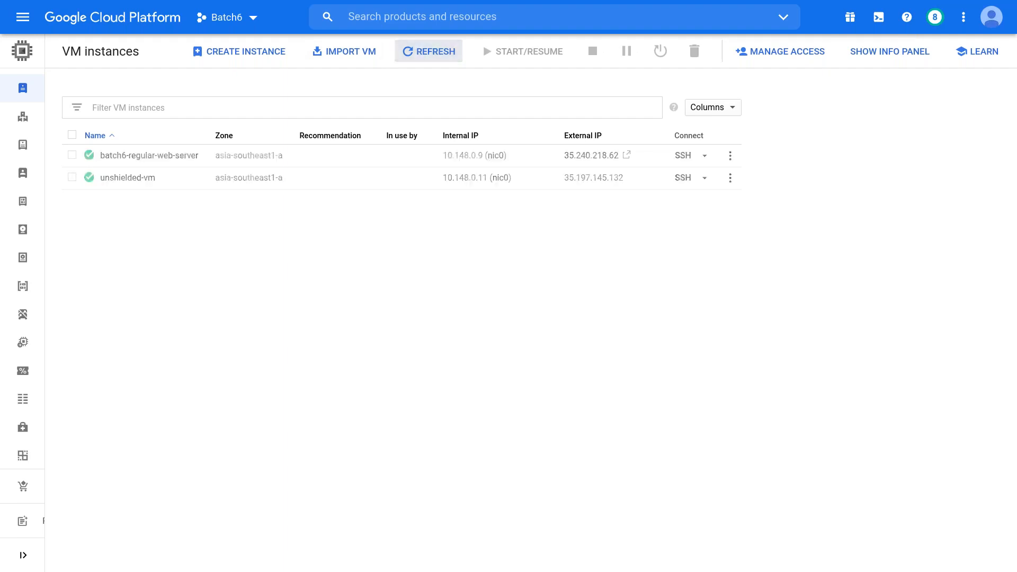
pyautogui.click(437, 53)
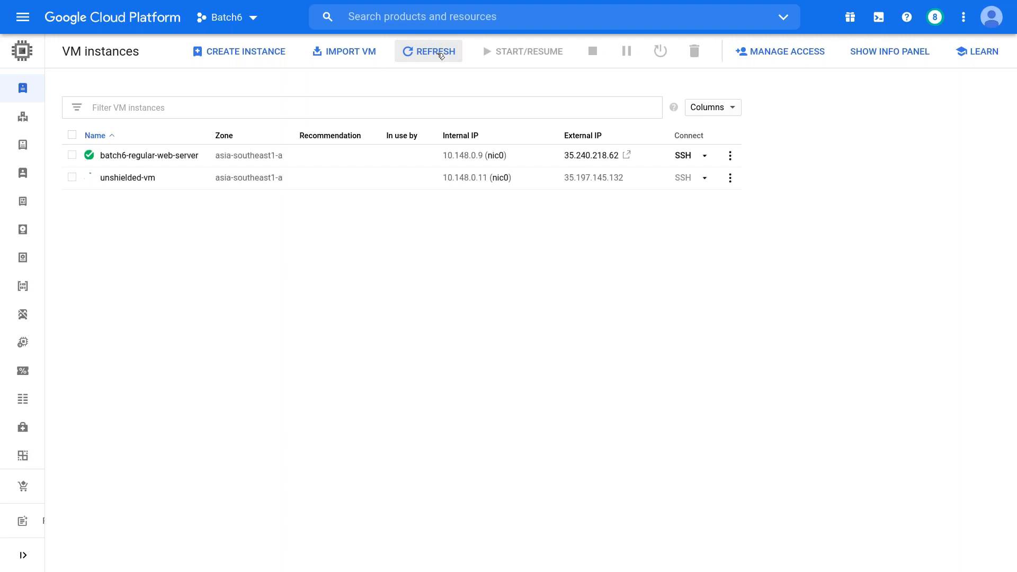
pyautogui.moveTo(90, 182)
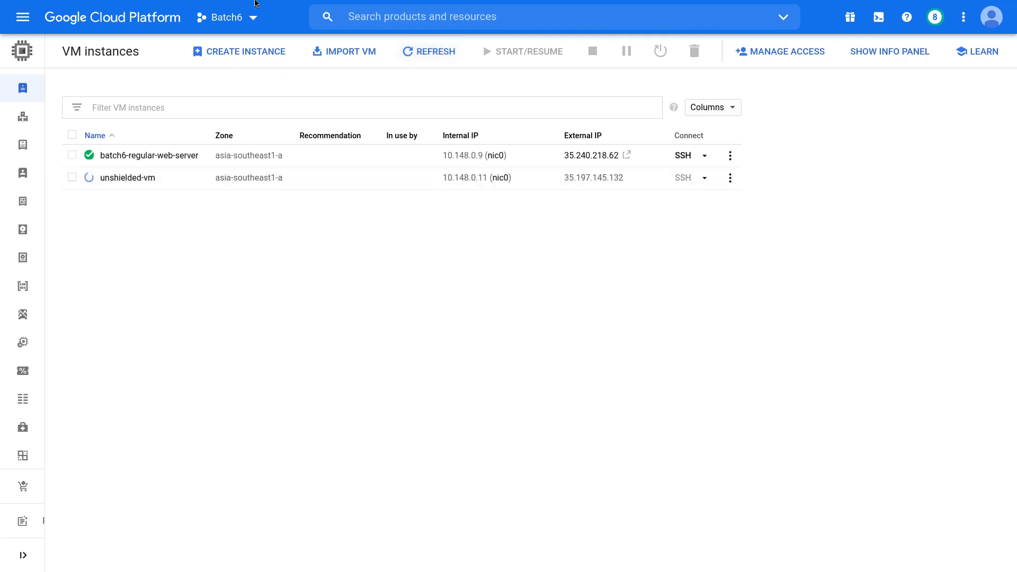
# - Switch to the Snapshots page and refresh it; no snapshots are listed yet
pyautogui.click(174, 9)
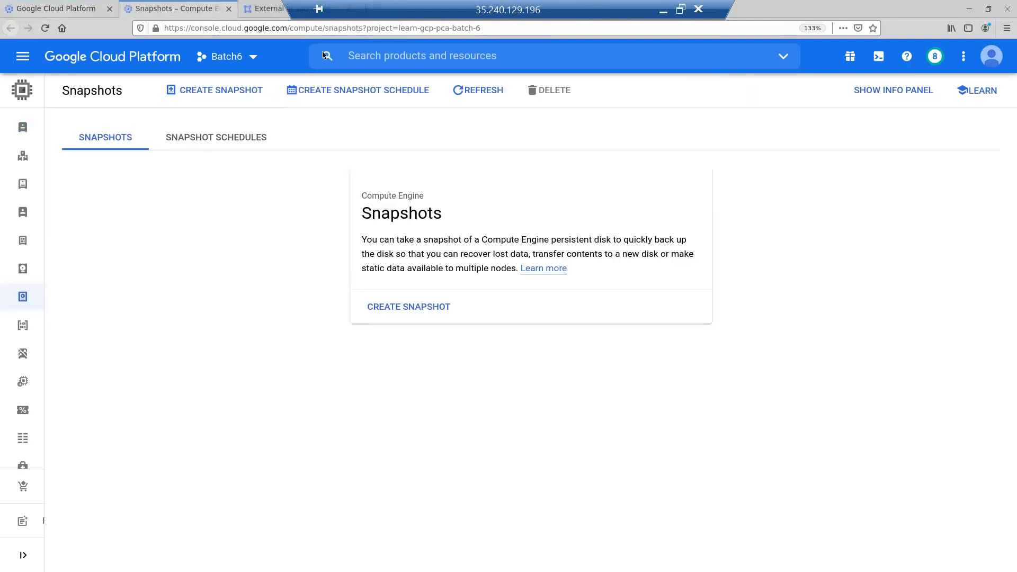
pyautogui.click(469, 52)
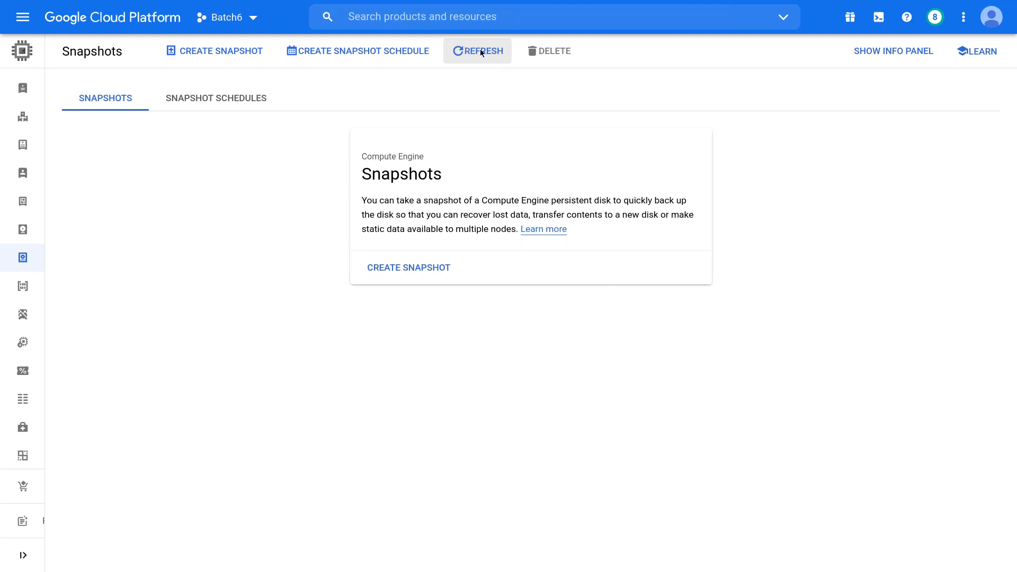
pyautogui.click(482, 50)
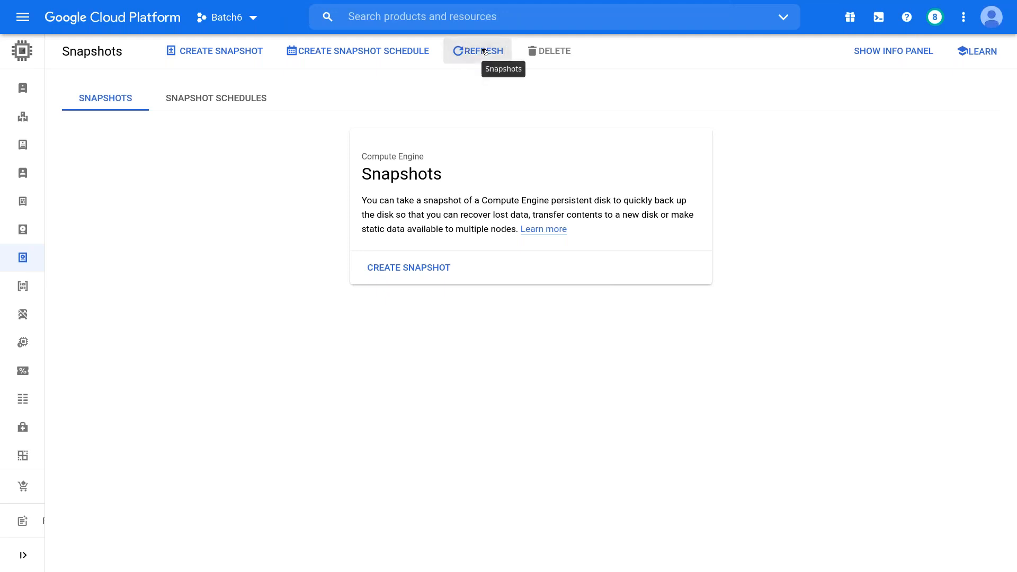
pyautogui.click(482, 52)
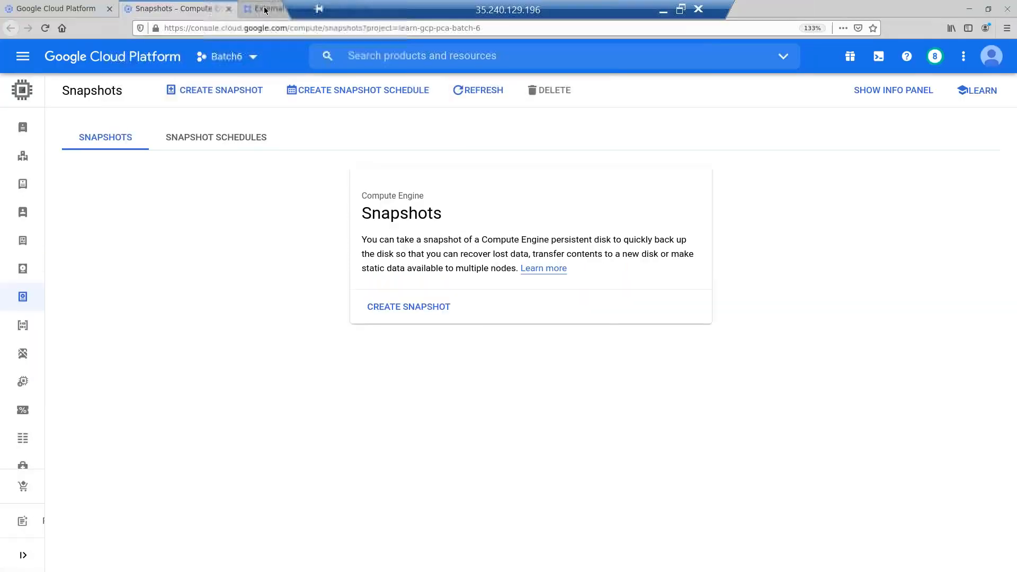
# - Refresh External IP addresses to see 35.197.145.132 now static, then go back to Snapshots
pyautogui.click(265, 9)
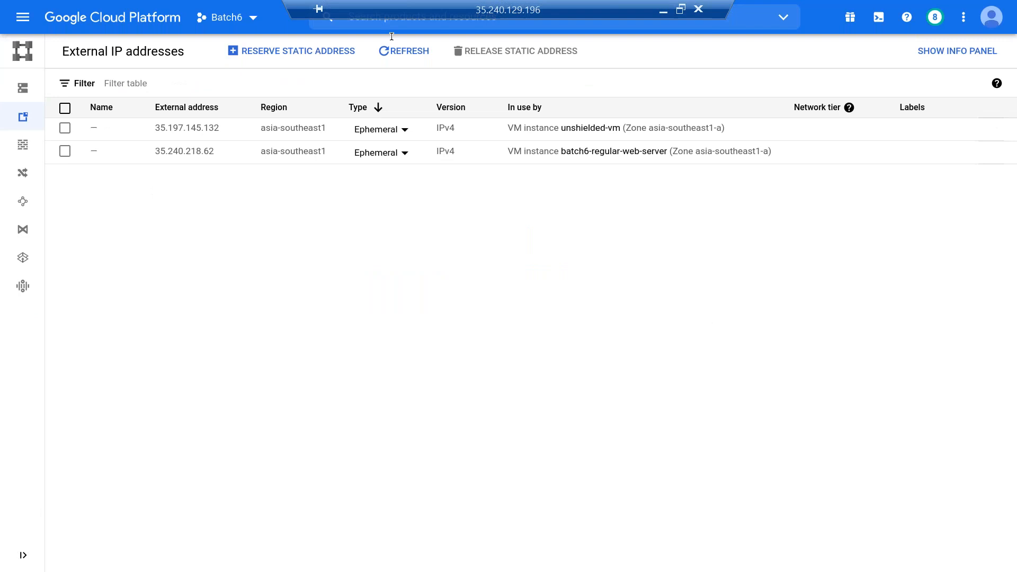
pyautogui.click(399, 51)
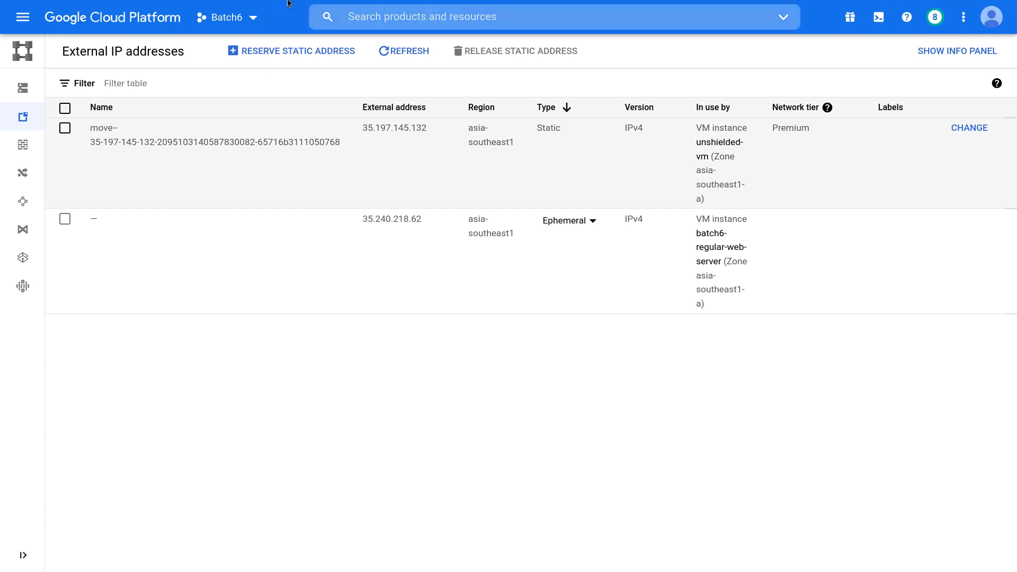
pyautogui.click(148, 6)
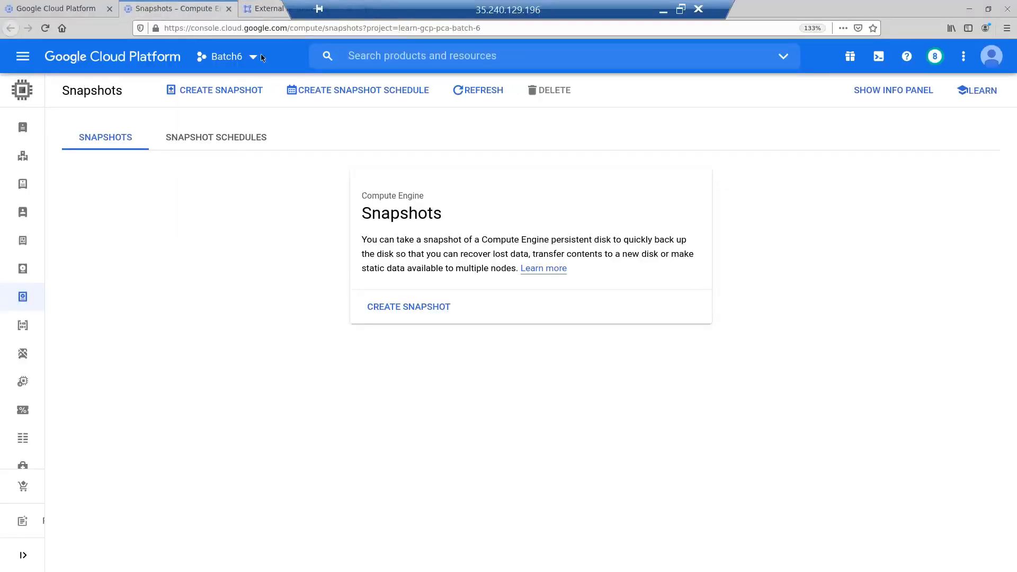
# - Refresh and reload Snapshots until the 690.56 MB unshielded-vm snapshot appears
pyautogui.click(477, 53)
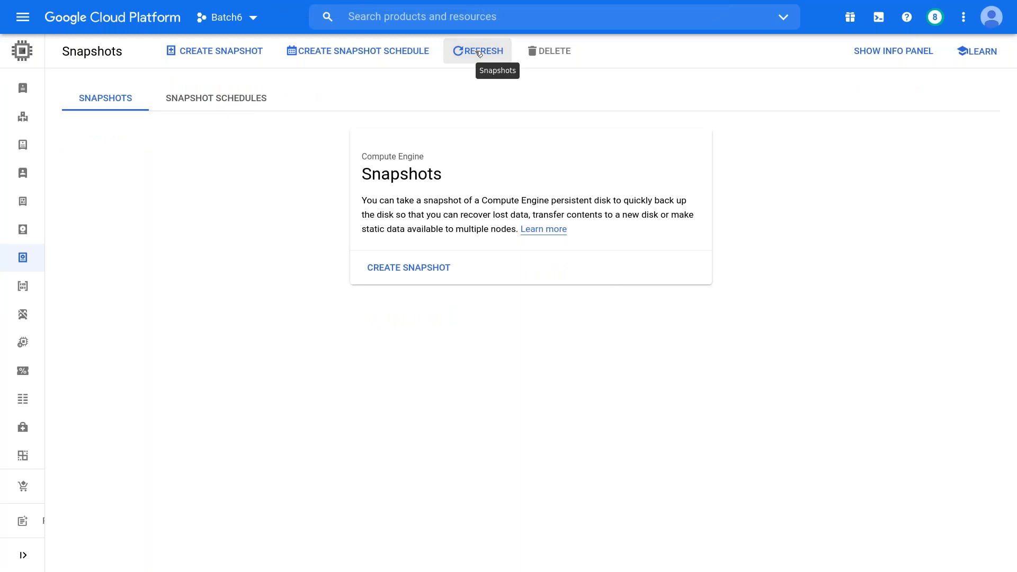
pyautogui.click(480, 54)
pyautogui.press('F5')
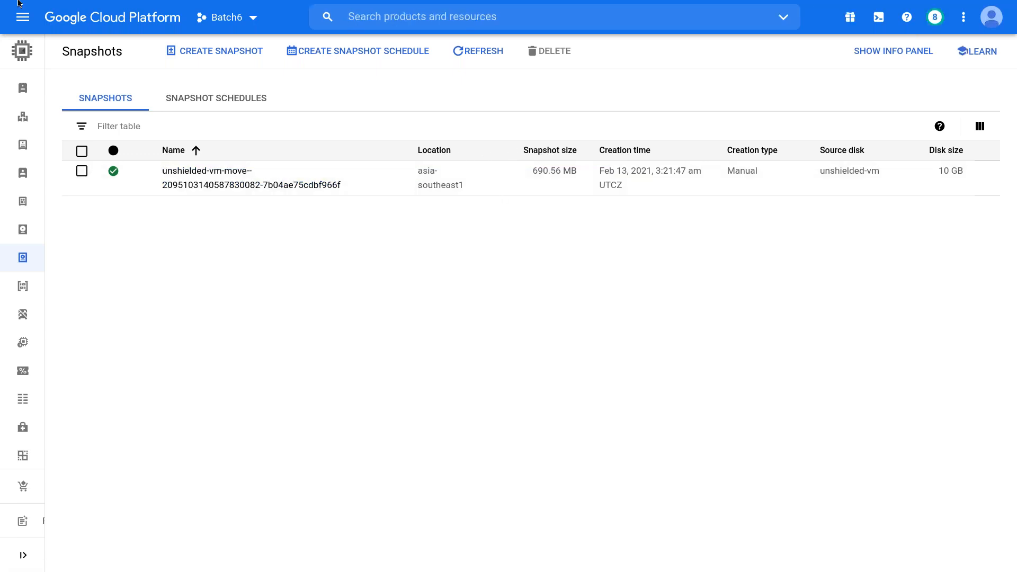
# - Keep refreshing VM instances until unshielded-vm runs in asia-southeast1-b with IP 35.197.145.132
pyautogui.moveTo(17, 3)
pyautogui.click(45, 14)
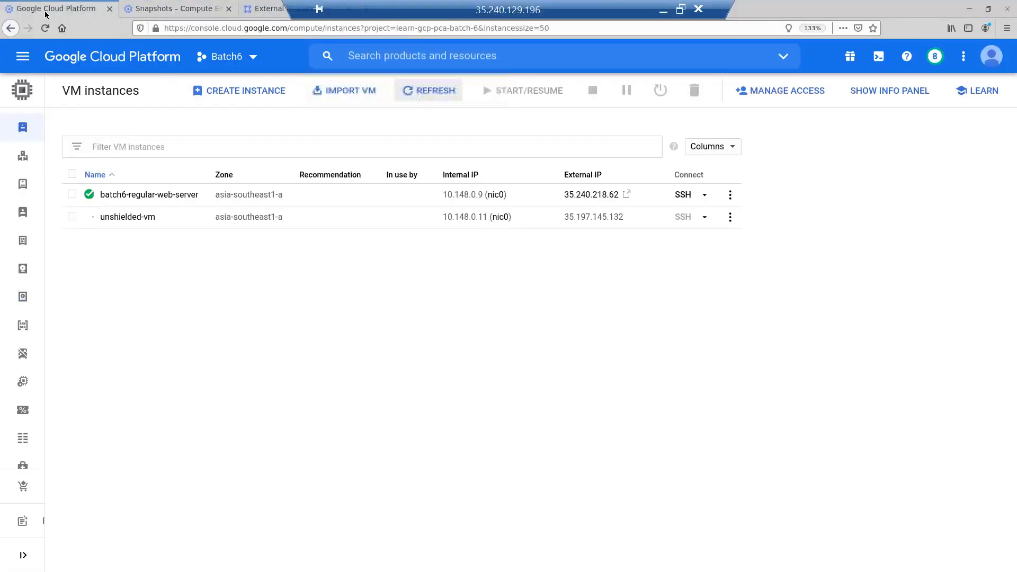
pyautogui.click(429, 51)
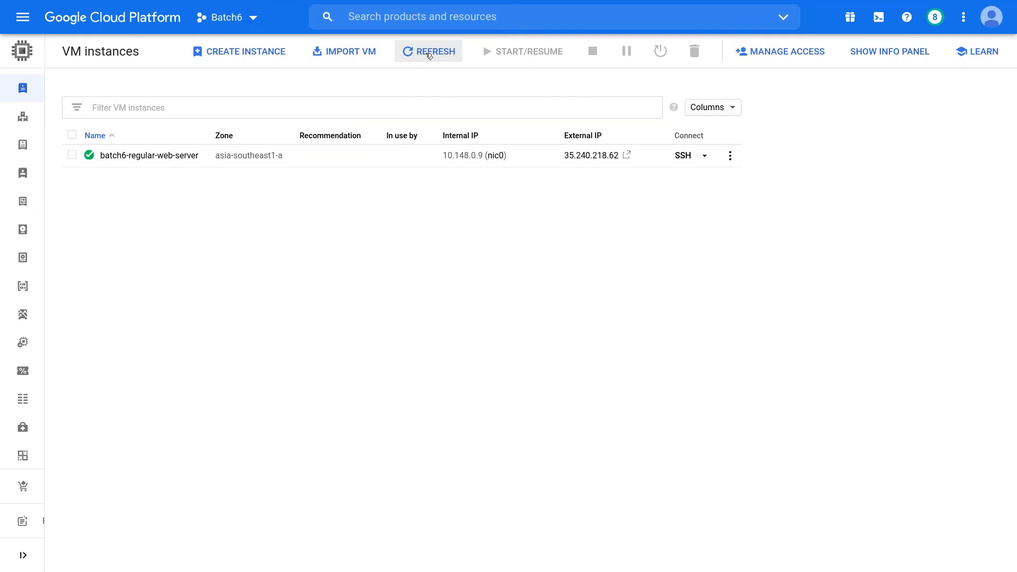
pyautogui.click(428, 54)
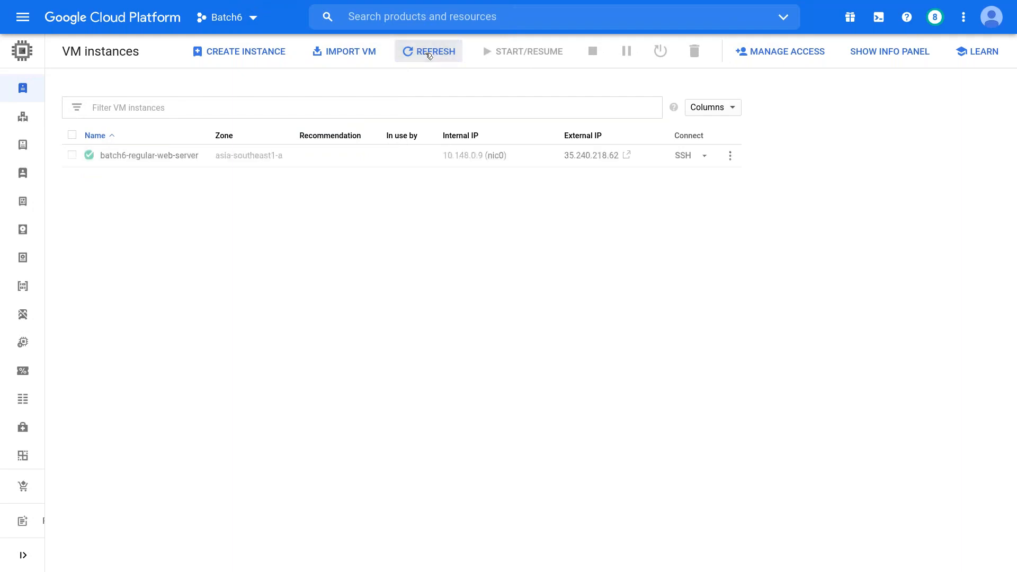
pyautogui.click(429, 55)
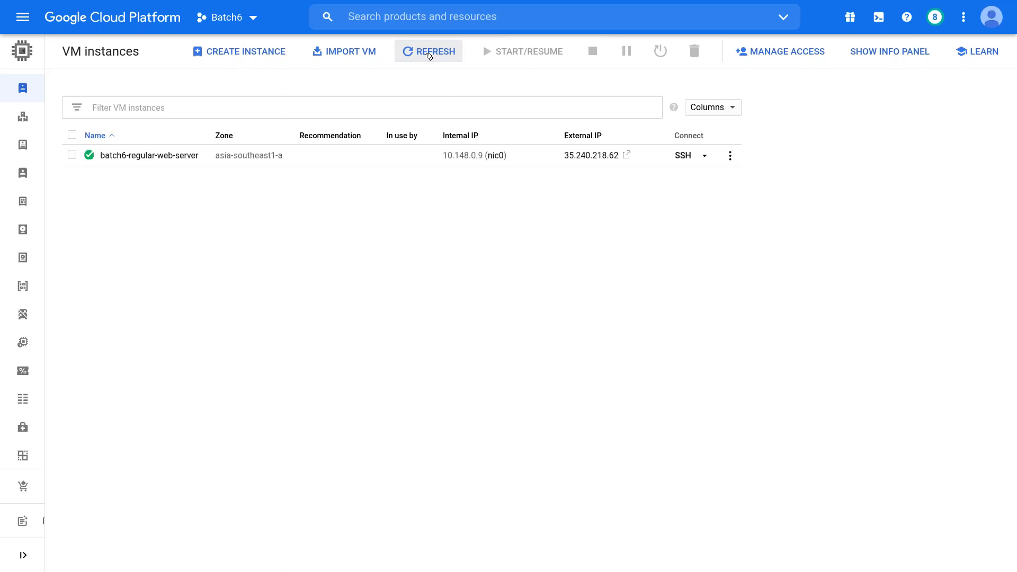
pyautogui.click(429, 55)
pyautogui.click(429, 55)
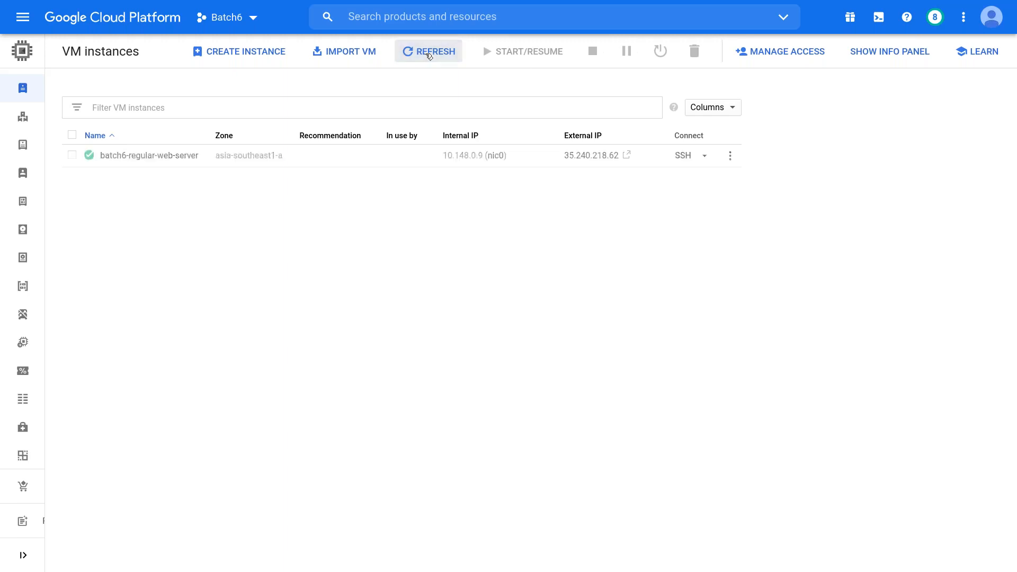
pyautogui.click(429, 55)
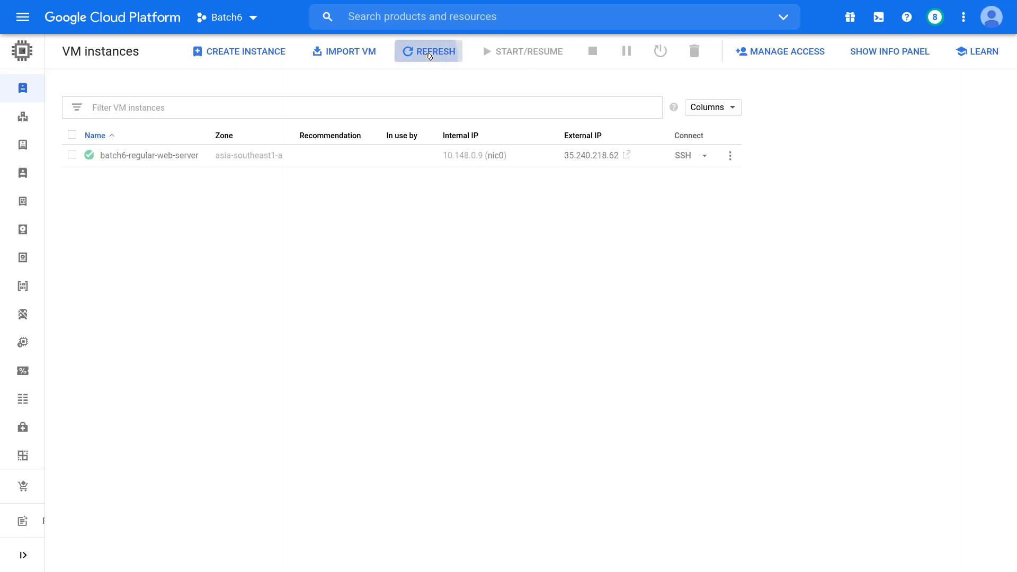
pyautogui.click(429, 55)
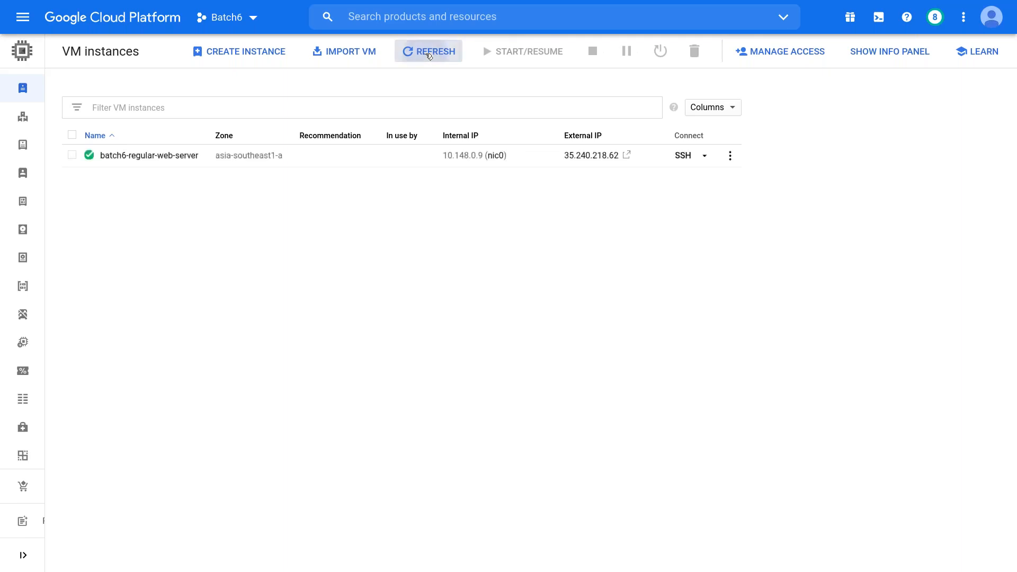
pyautogui.click(429, 55)
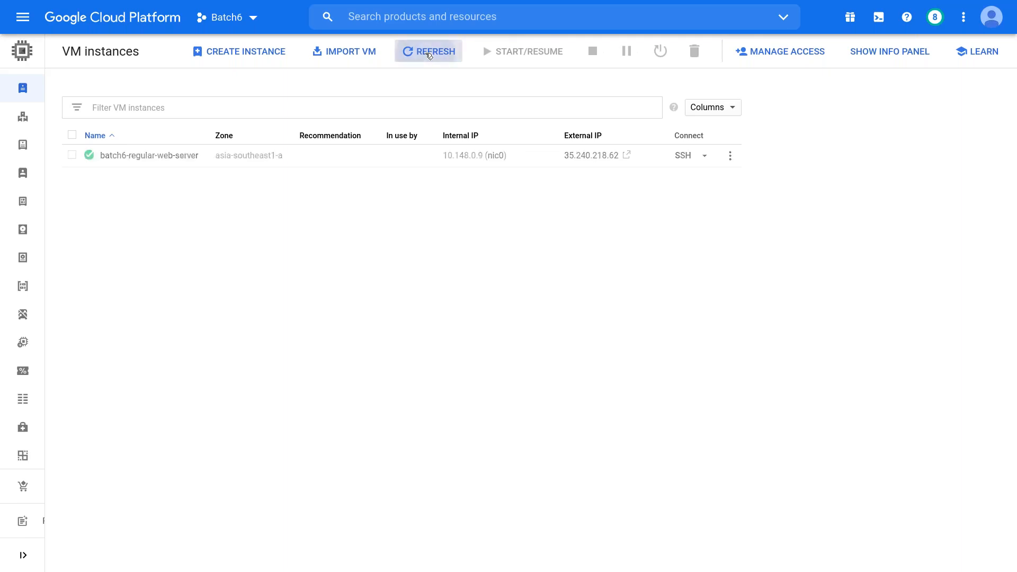
pyautogui.click(429, 55)
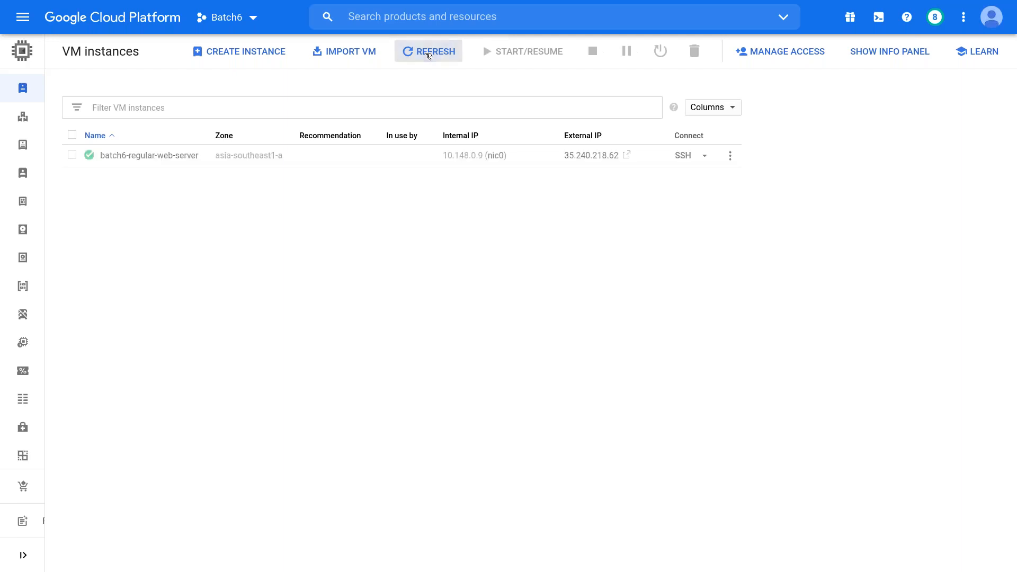
pyautogui.click(429, 55)
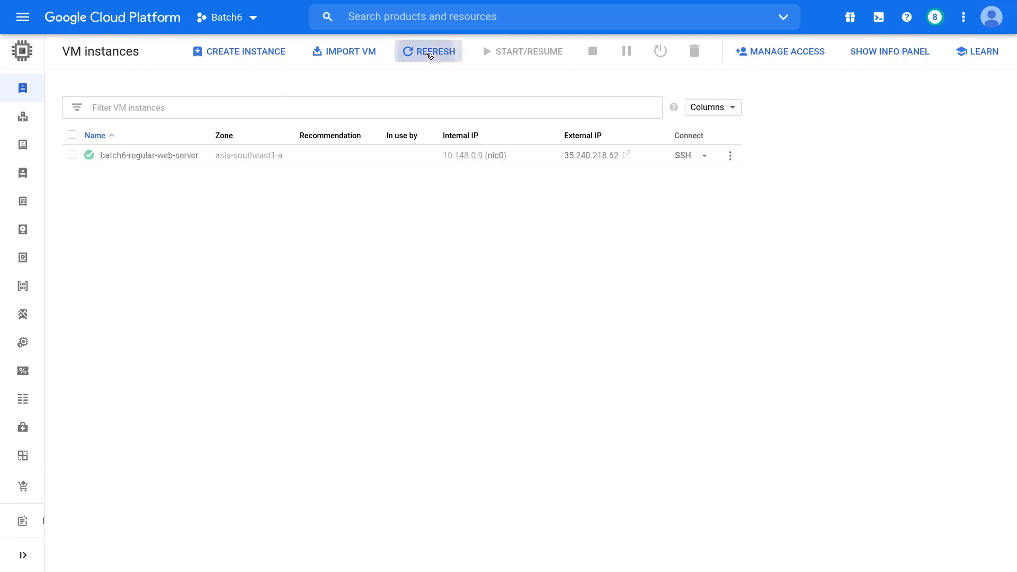
pyautogui.click(429, 55)
pyautogui.click(429, 55)
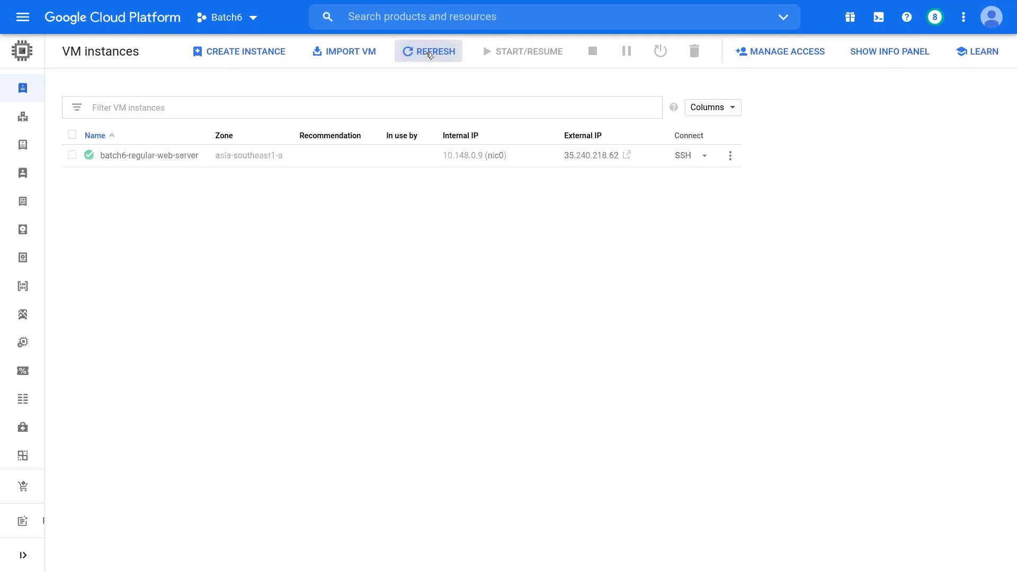
pyautogui.click(429, 55)
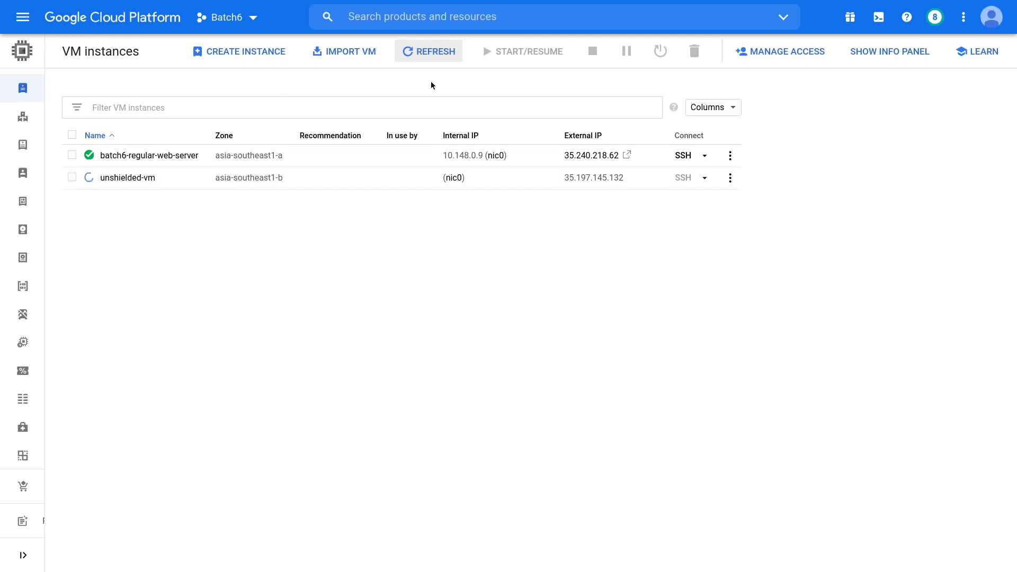
pyautogui.click(432, 53)
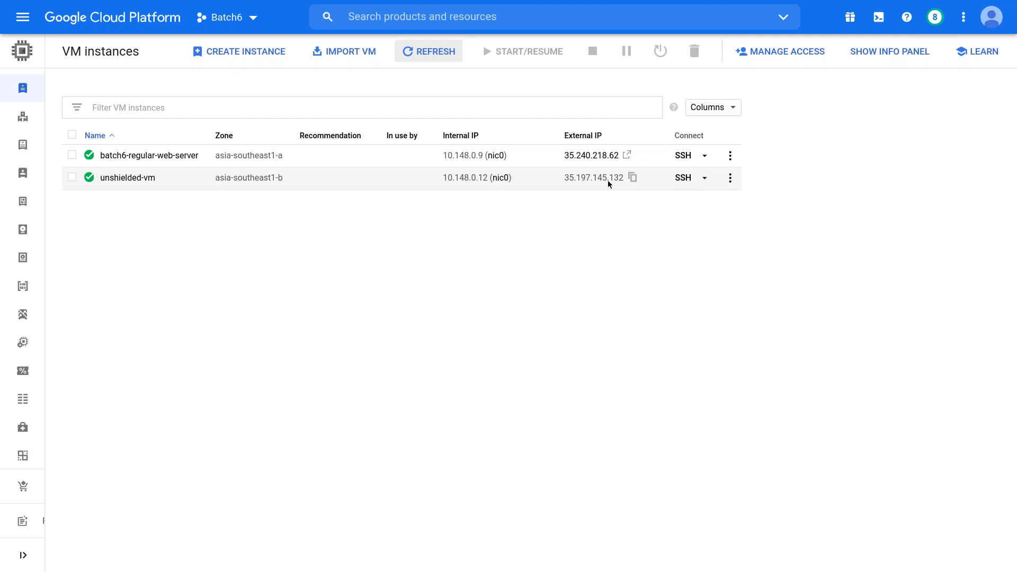
# - Refresh Snapshots to confirm the move snapshot is gone, then check 35.197.145.132 is ephemeral
pyautogui.click(221, 6)
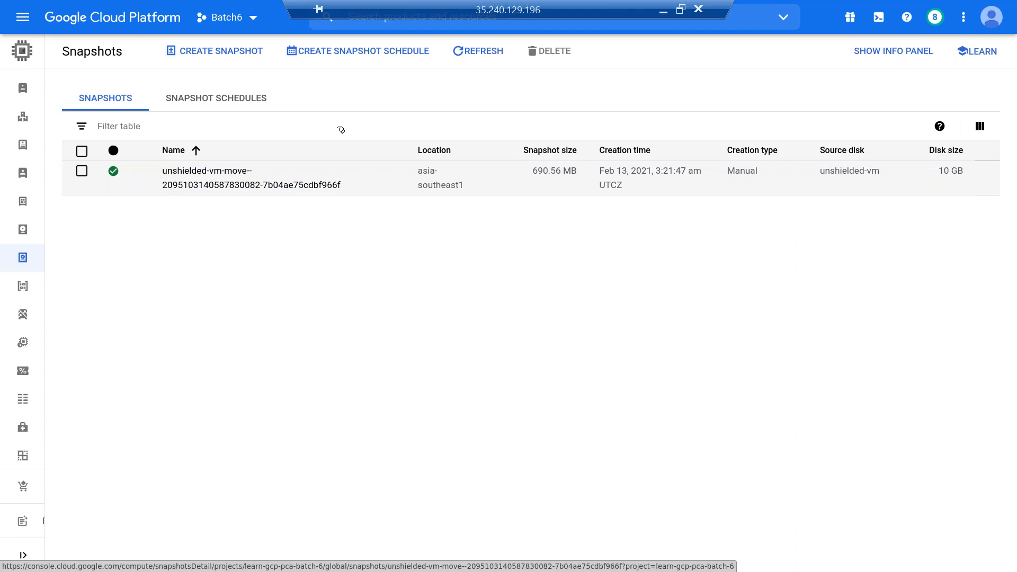
pyautogui.click(474, 50)
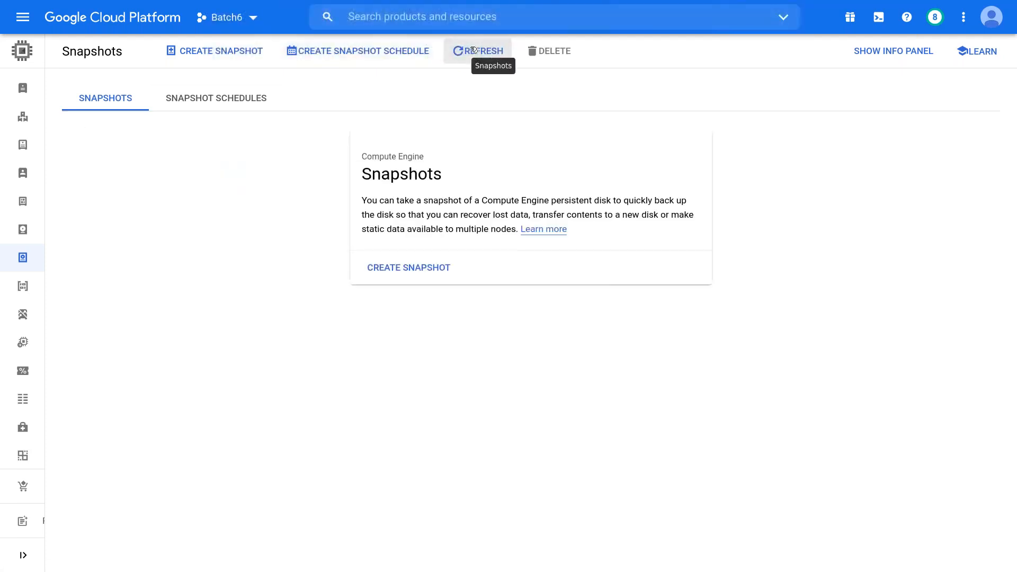
pyautogui.moveTo(318, 3)
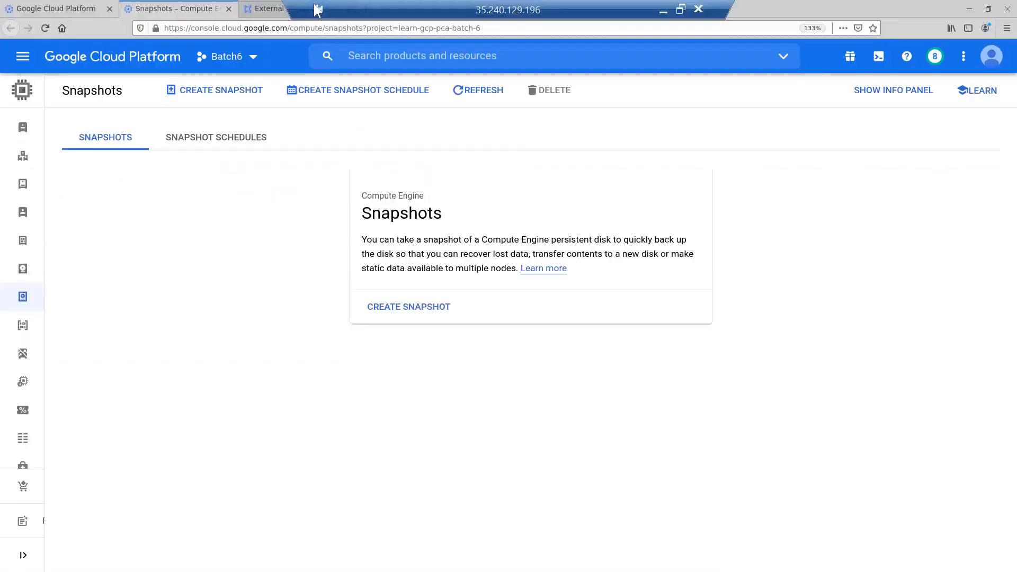
pyautogui.click(270, 9)
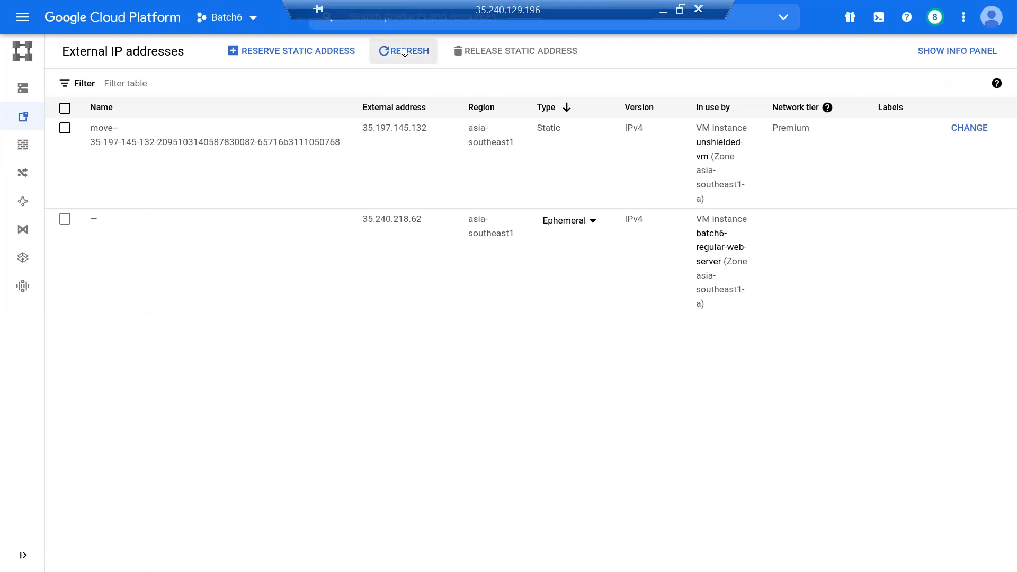
pyautogui.click(404, 52)
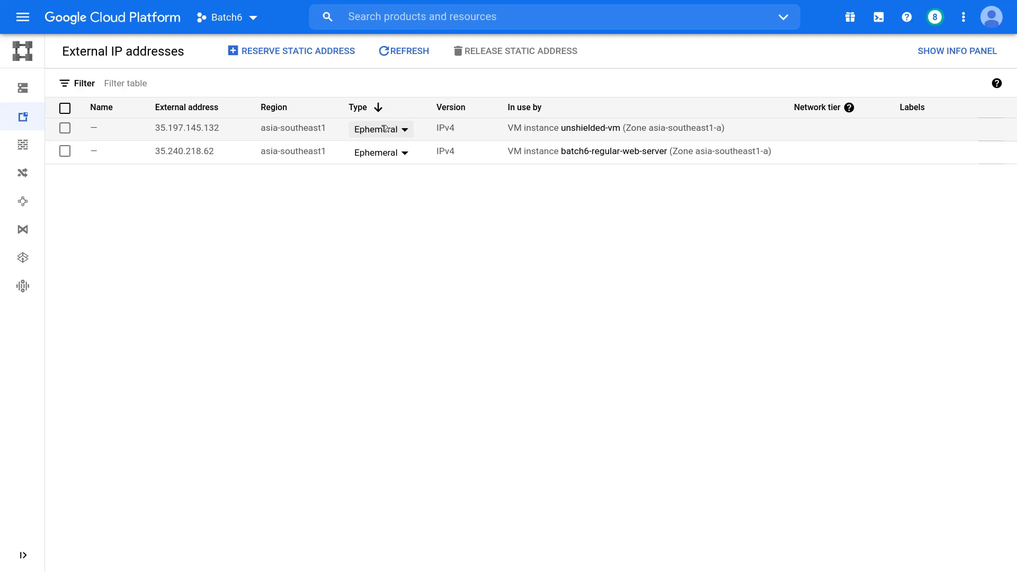
pyautogui.moveTo(683, 15)
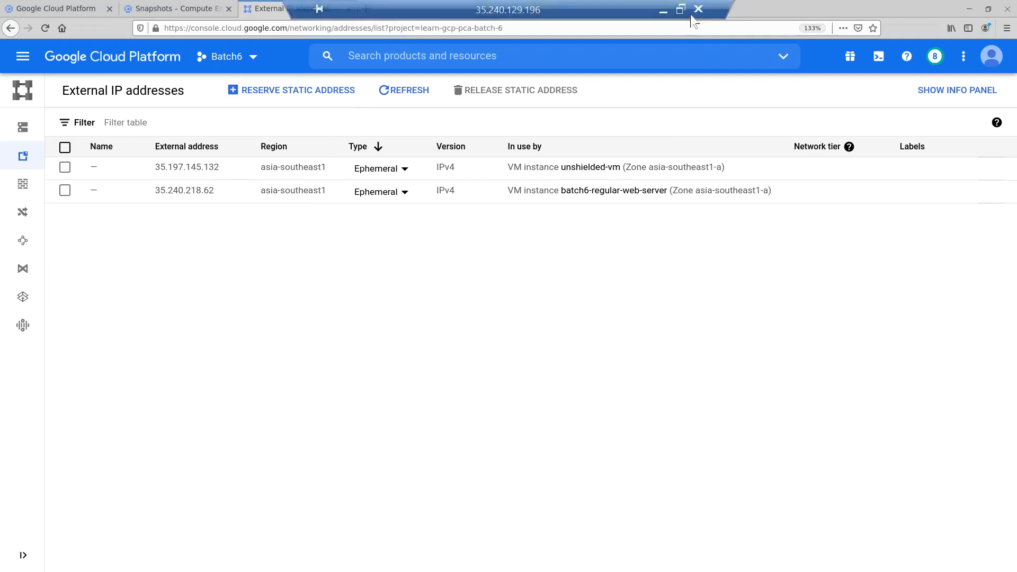
# - In Notepad, extend step 6 with '& make external ip ephermal' after 'snapshot'
pyautogui.hotkey('alt', 'Tab')
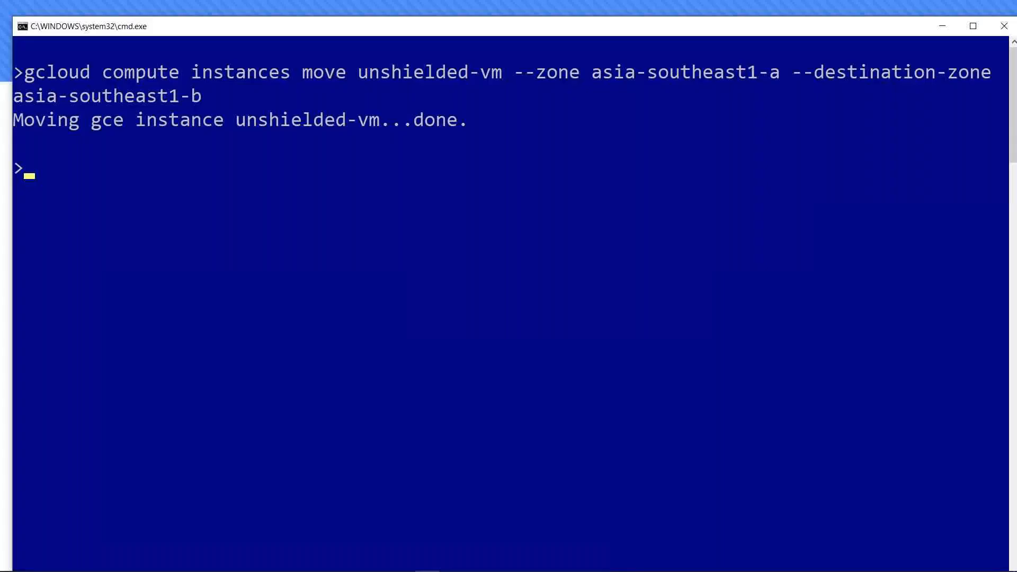
pyautogui.hotkey('alt', 'Tab')
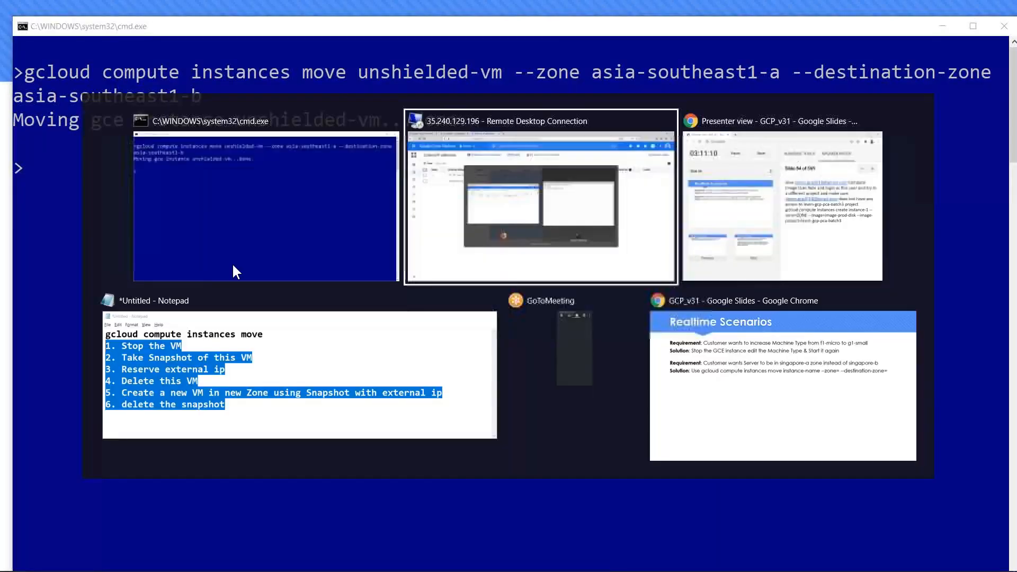
pyautogui.hotkey('alt', 'Tab')
pyautogui.hotkey('alt', 'Tab')
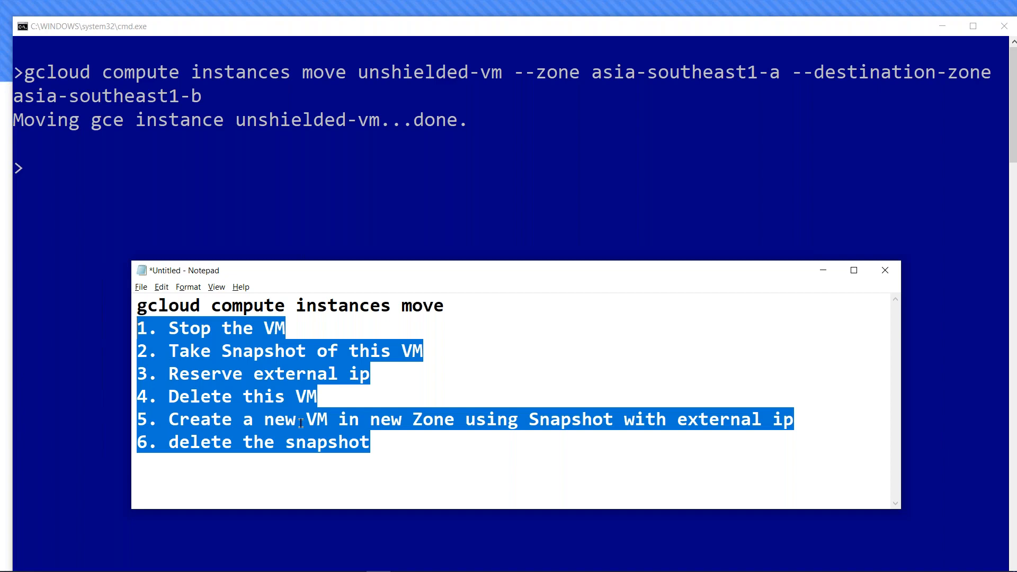
pyautogui.click(382, 451)
pyautogui.write('& make external ip epherm')
pyautogui.write('al')
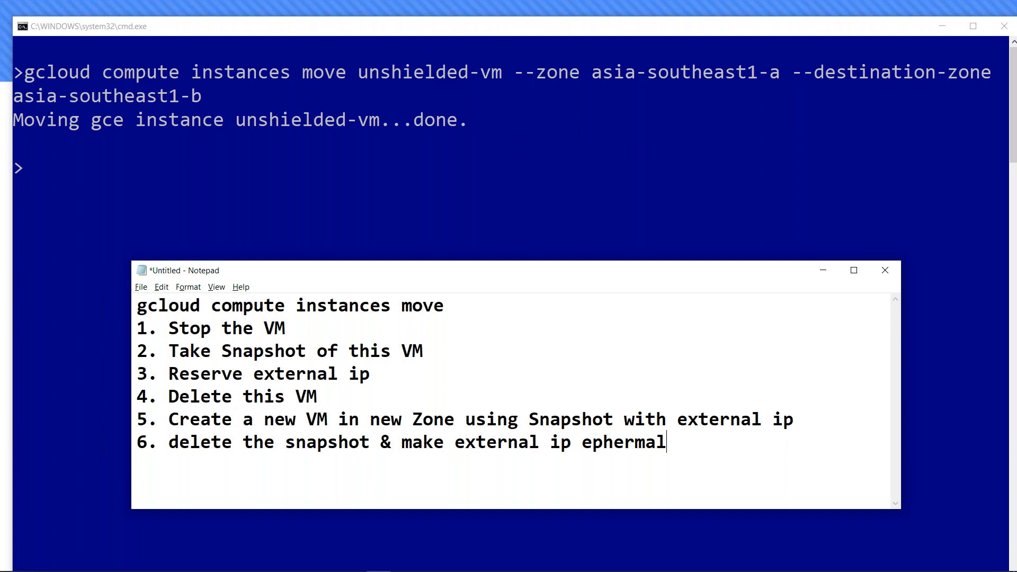
# - Select all the notes text and switch to the Realtime Scenarios slide in Google Slides
pyautogui.hotkey('ctrl', 'a')
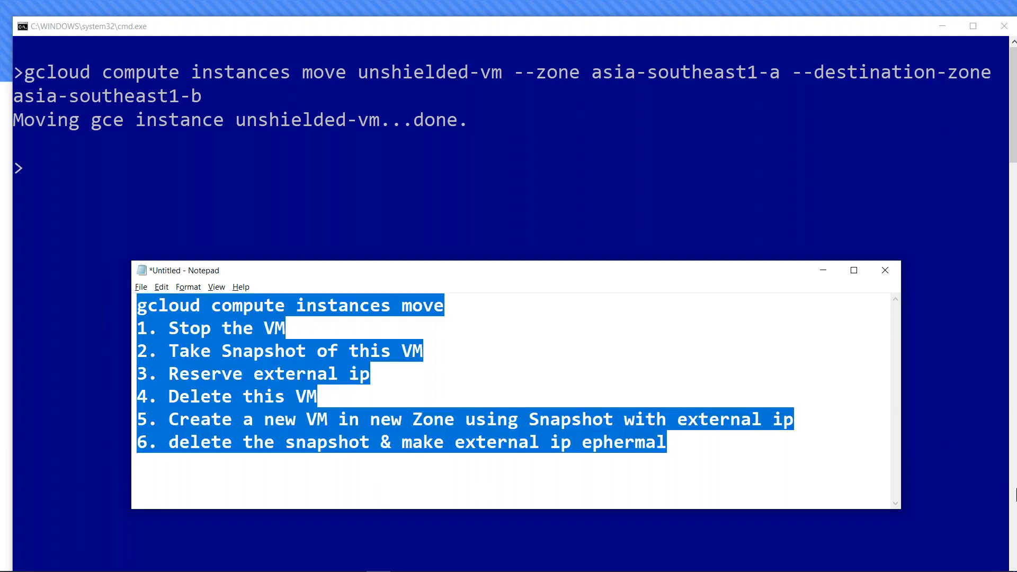
pyautogui.hotkey('alt', 'Tab')
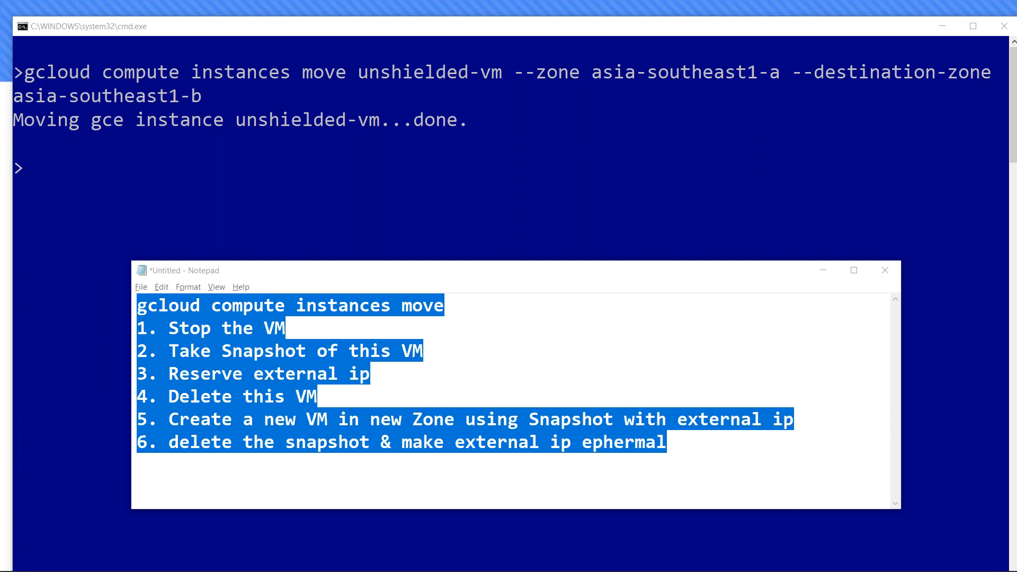
pyautogui.hotkey('alt', 'Tab')
pyautogui.hotkey('alt', 'Tab')
pyautogui.hotkey('alt', 'Tab')
pyautogui.hotkey('alt', 'Tab')
pyautogui.hotkey('alt', 'Tab')
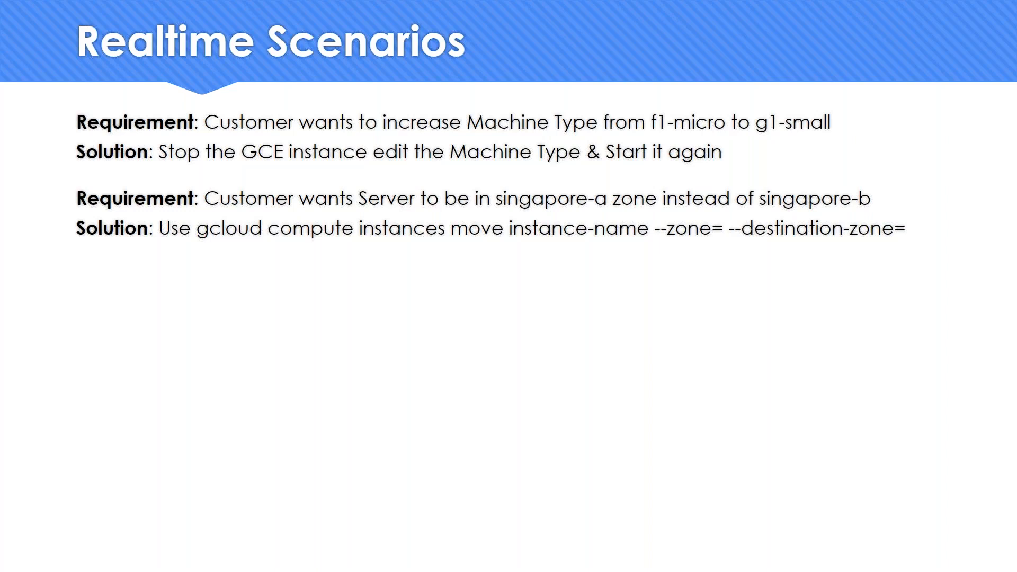
# - Switch from the Realtime Scenarios slide back to the Command Prompt window
pyautogui.hotkey('alt', 'Tab')
pyautogui.press('Tab')
pyautogui.press('Tab')
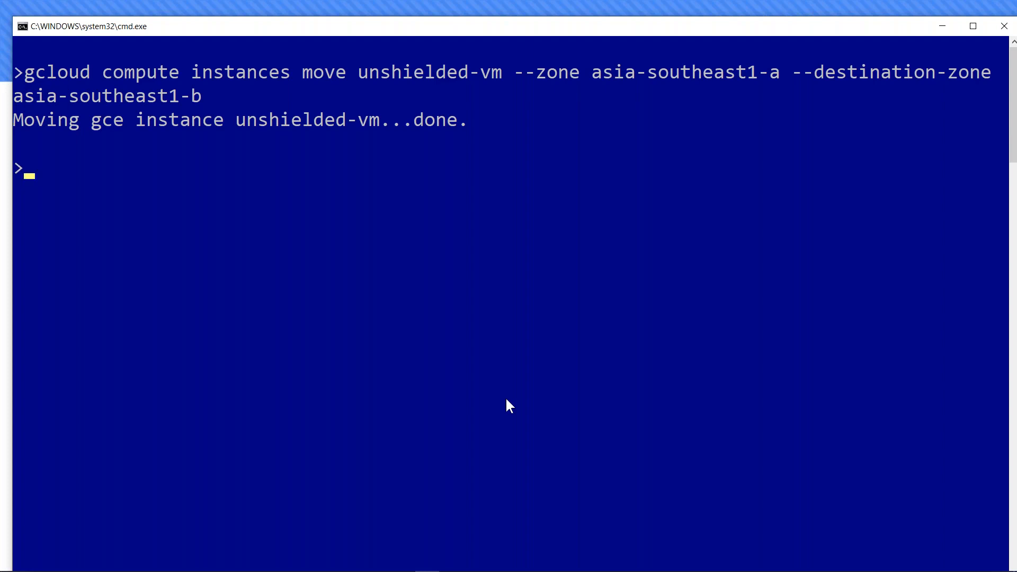
# - Recall the gcloud move command and change its source zone to asia-southeast1-b
pyautogui.press('Up')
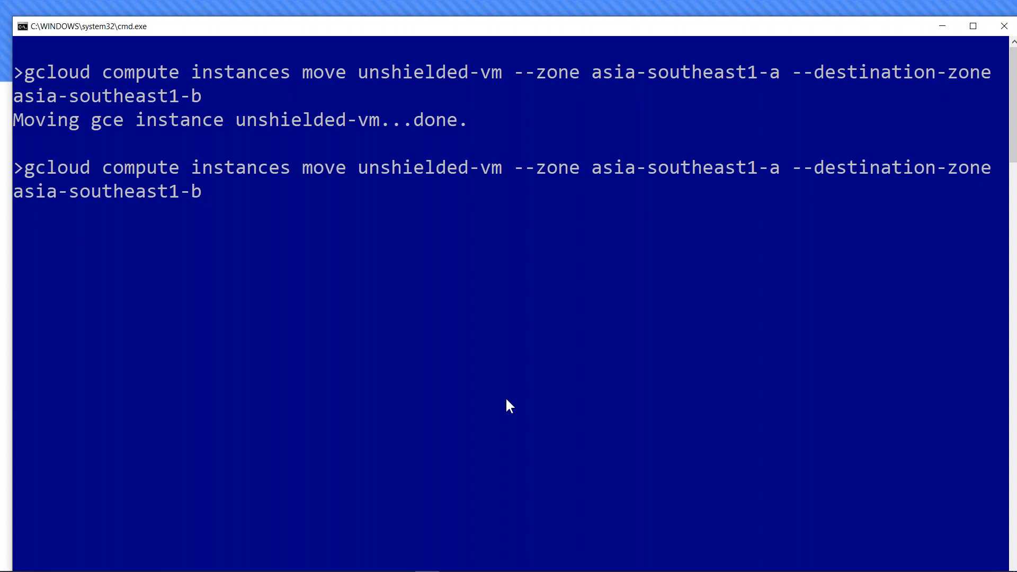
pyautogui.press('Left')
pyautogui.press('Left')
pyautogui.press('Home')
pyautogui.press('Right')
pyautogui.press('Right')
pyautogui.press('Right')
pyautogui.press('Right')
pyautogui.press('Right')
pyautogui.press('Right')
pyautogui.press('Right')
pyautogui.press('Right')
pyautogui.press('Right')
pyautogui.press('Right')
pyautogui.press('Right')
pyautogui.press('Right')
pyautogui.press('Right')
pyautogui.press('Right')
pyautogui.press('Right')
pyautogui.press('Right')
pyautogui.press('Right')
pyautogui.press('Right')
pyautogui.press('Right')
pyautogui.press('Right')
pyautogui.press('Right')
pyautogui.press('Right')
pyautogui.press('Right')
pyautogui.press('Right')
pyautogui.press('Right')
pyautogui.press('Right')
pyautogui.press('Right')
pyautogui.press('Right')
pyautogui.press('Right')
pyautogui.press('Right')
pyautogui.press('Right')
pyautogui.press('Right')
pyautogui.press('Right')
pyautogui.press('Right')
pyautogui.press('Right')
pyautogui.press('Right')
pyautogui.press('Right')
pyautogui.press('Right')
pyautogui.press('Right')
pyautogui.press('Right')
pyautogui.press('Delete')
pyautogui.write('b')
pyautogui.press('End')
# - Set the destination zone to asia-southeast2-a and run the move, which fails as interregional
pyautogui.press('Left')
pyautogui.press('Left')
pyautogui.press('End')
pyautogui.press('BackSpace')
pyautogui.press('BackSpace')
pyautogui.press('BackSpace')
pyautogui.press('BackSpace')
pyautogui.press('BackSpace')
pyautogui.press('BackSpace')
pyautogui.press('BackSpace')
pyautogui.press('BackSpace')
pyautogui.press('BackSpace')
pyautogui.press('BackSpace')
pyautogui.press('BackSpace')
pyautogui.press('BackSpace')
pyautogui.press('BackSpace')
pyautogui.press('BackSpace')
pyautogui.press('BackSpace')
pyautogui.press('BackSpace')
pyautogui.press('BackSpace')
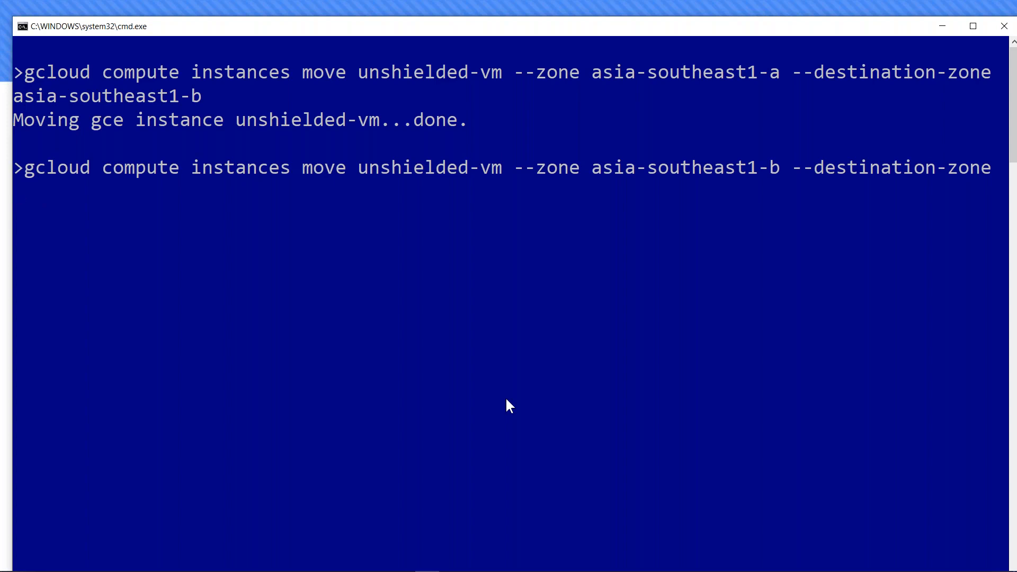
pyautogui.write('asia-southeast')
pyautogui.press('BackSpace')
pyautogui.press('BackSpace')
pyautogui.write('theast1')
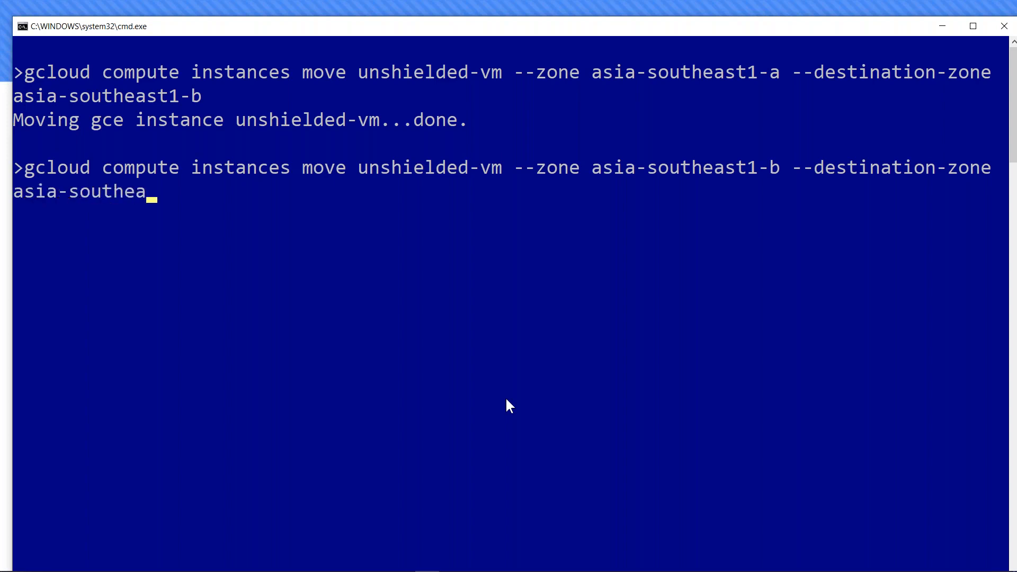
pyautogui.press('BackSpace')
pyautogui.write('2-a')
pyautogui.press('Return')
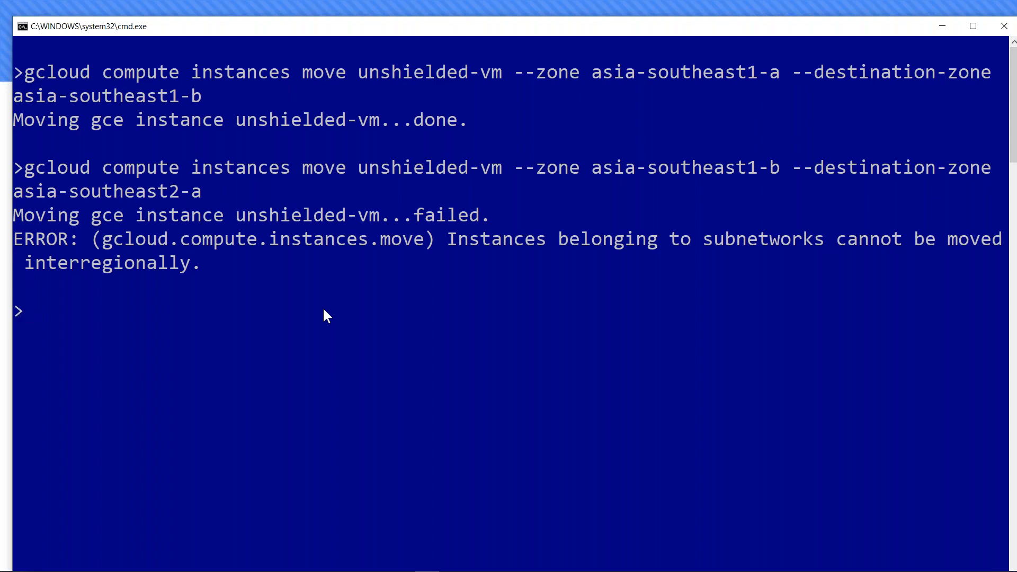
pyautogui.click(943, 27)
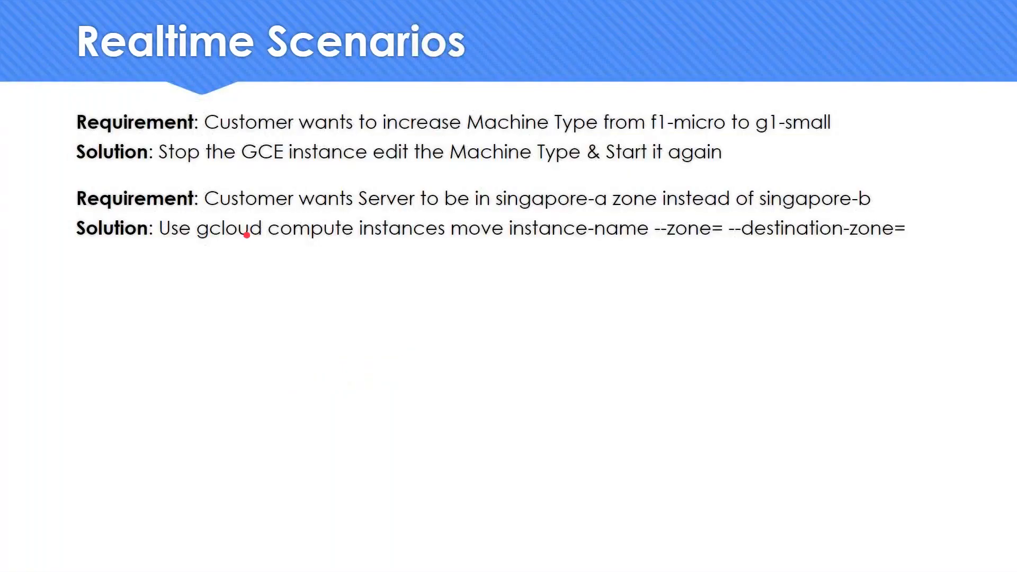
# - Return to the browser's VM instances page and select unshielded-vm
pyautogui.hotkey('alt', 'Tab')
pyautogui.hotkey('alt', 'Tab')
pyautogui.hotkey('alt', 'Tab')
pyautogui.hotkey('alt', 'Tab')
pyautogui.hotkey('alt', 'shift', 'Tab')
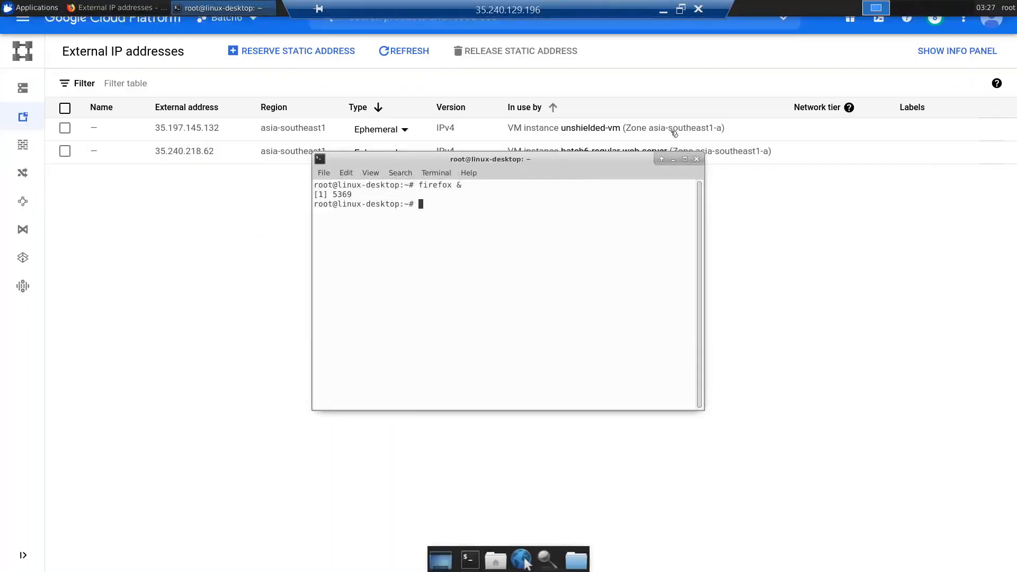
pyautogui.click(673, 159)
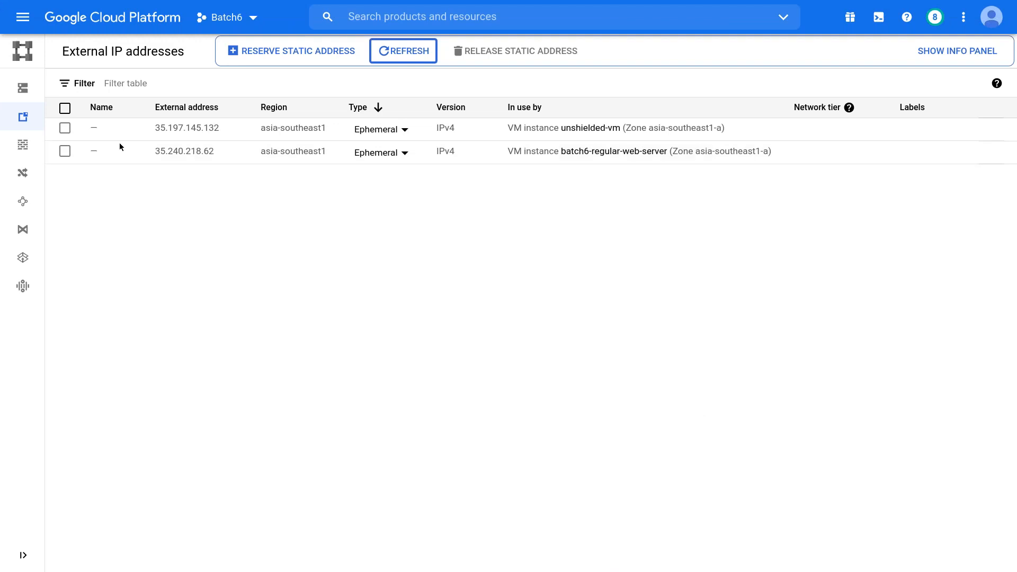
pyautogui.moveTo(113, 0)
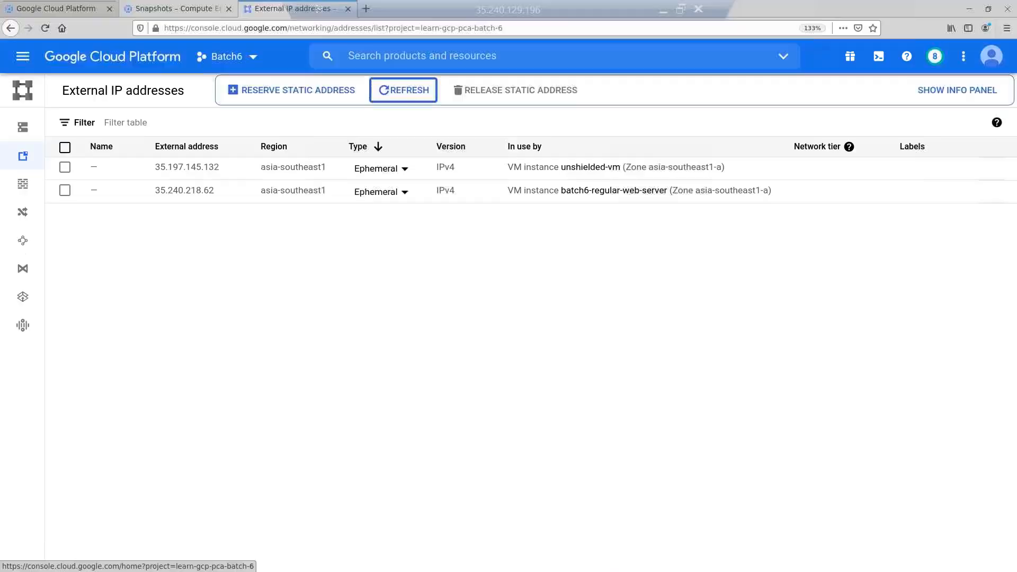
pyautogui.click(72, 8)
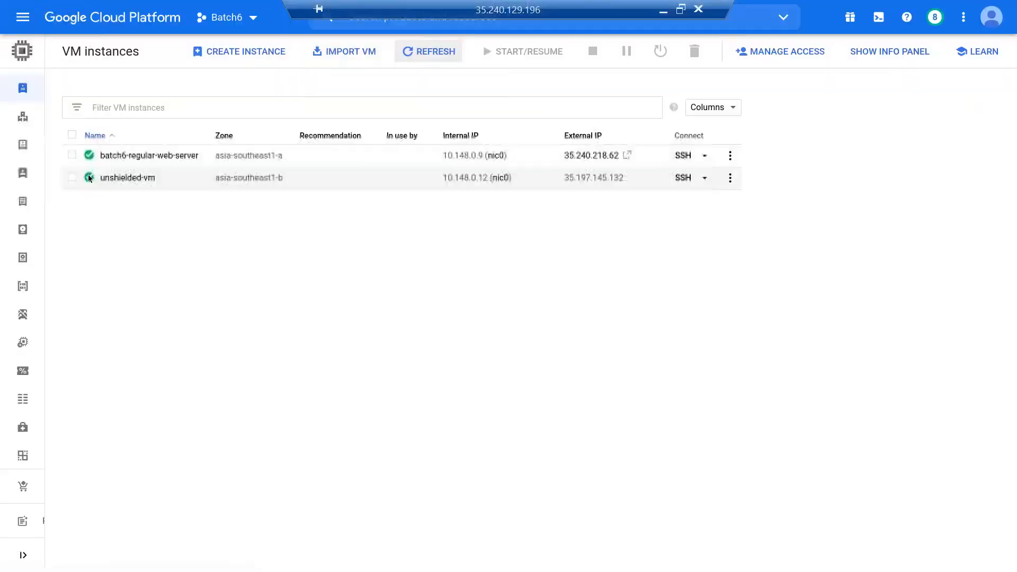
pyautogui.click(72, 177)
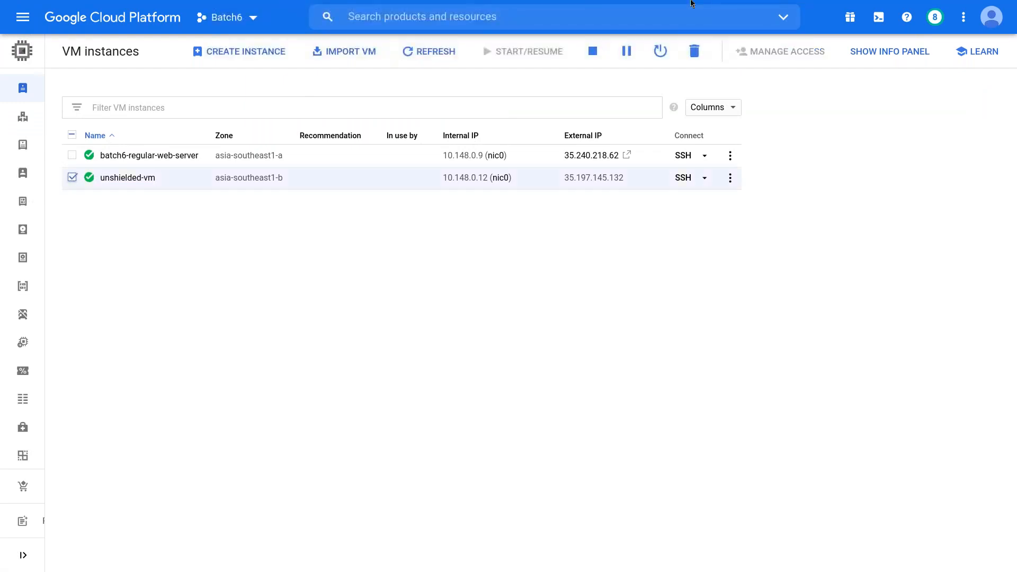
pyautogui.moveTo(694, 4)
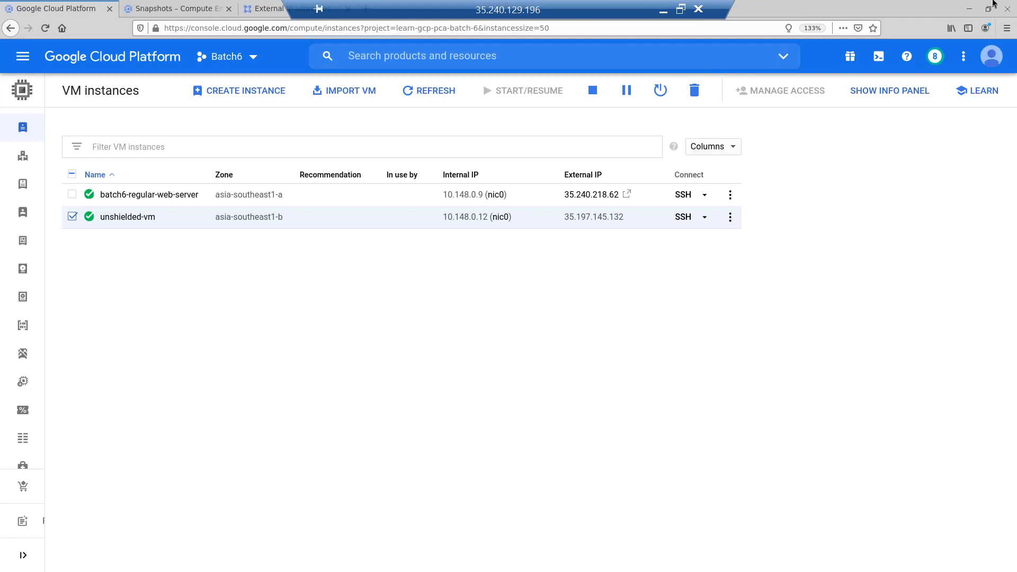
pyautogui.click(1007, 28)
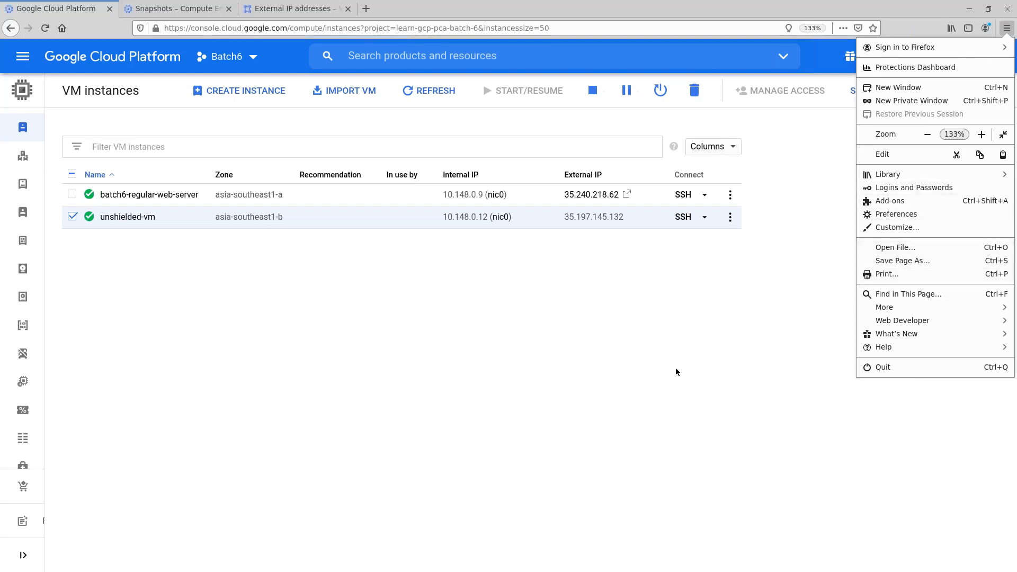
pyautogui.press('F11')
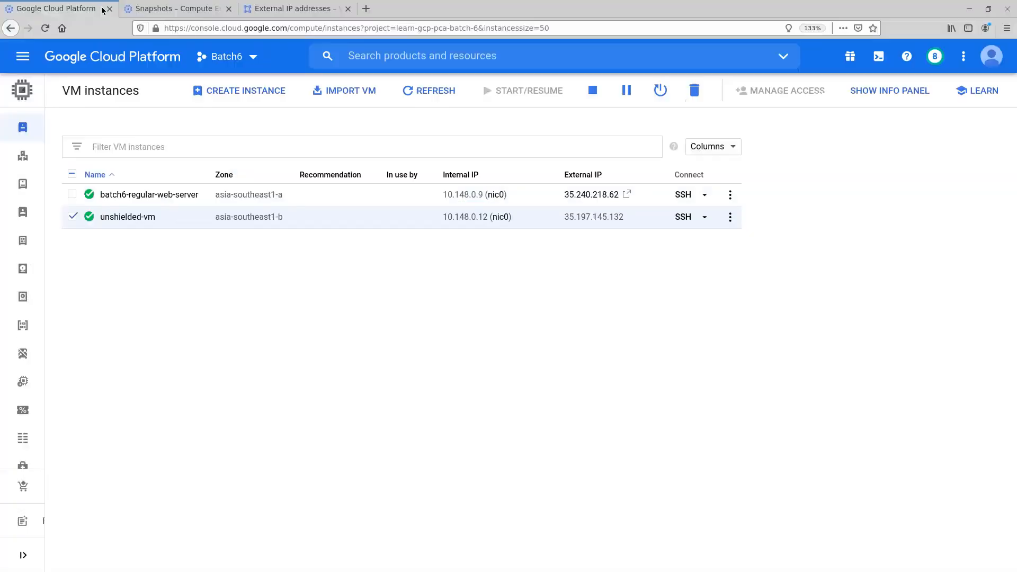
# - Exit full screen and close the browser along with all three console tabs
pyautogui.rightClick(102, 10)
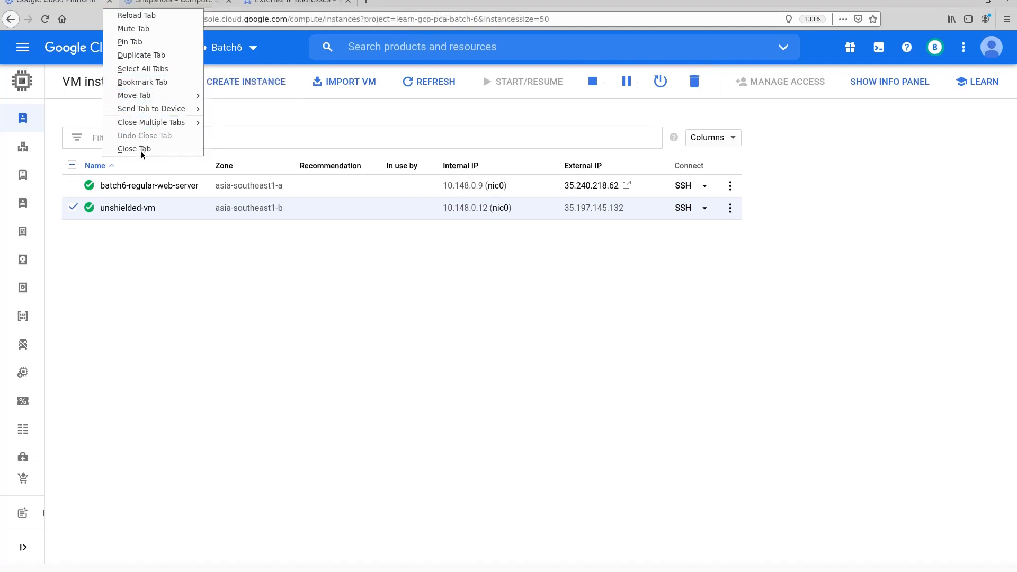
pyautogui.click(217, 308)
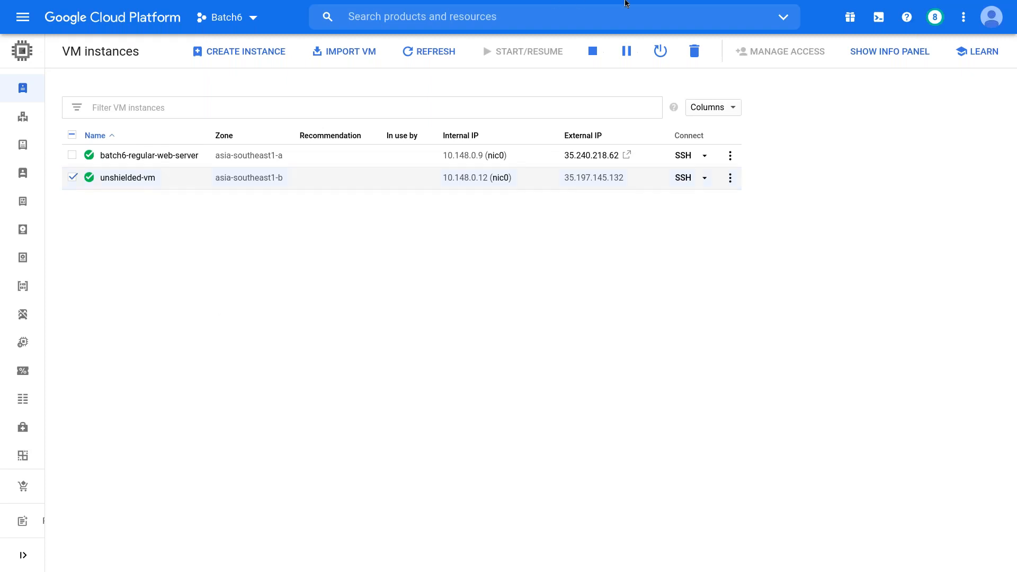
pyautogui.moveTo(563, 20)
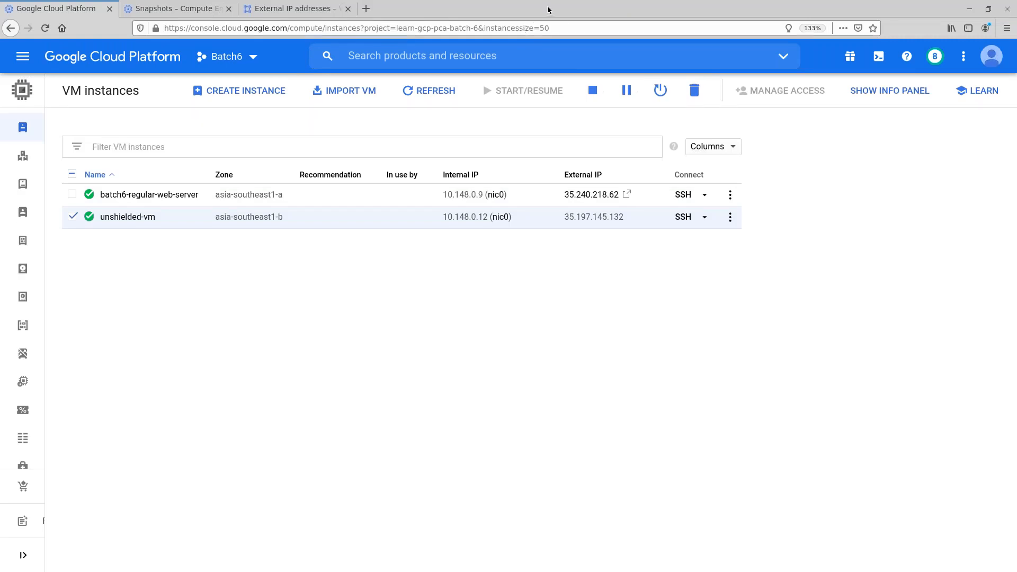
pyautogui.click(1006, 9)
pyautogui.click(577, 335)
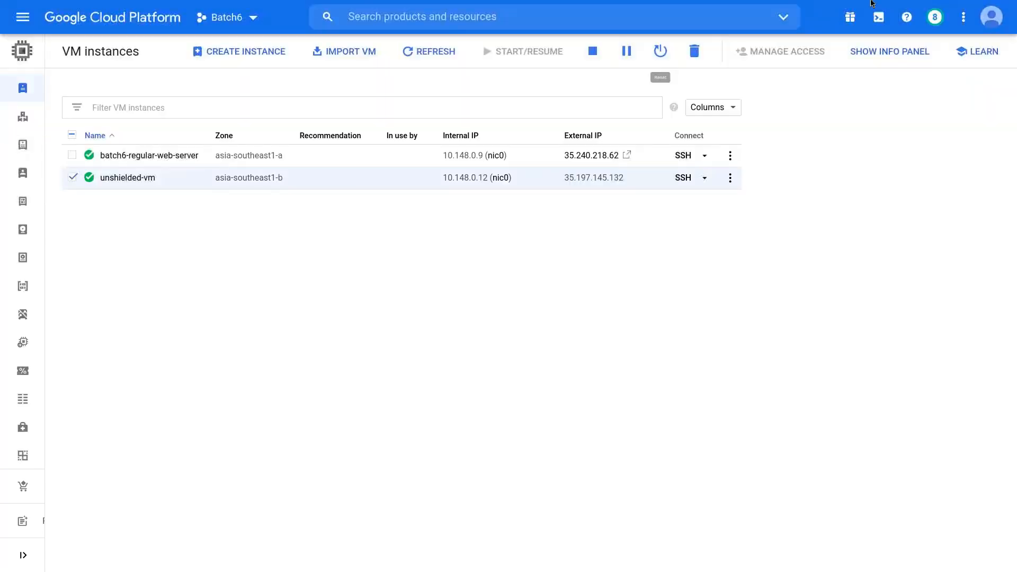
pyautogui.press('F11')
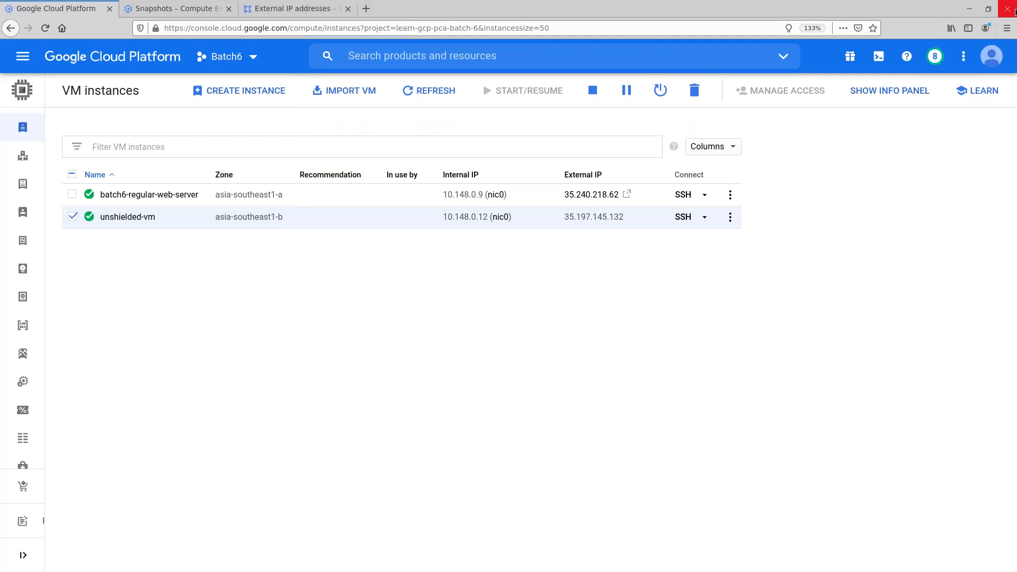
pyautogui.click(1012, 10)
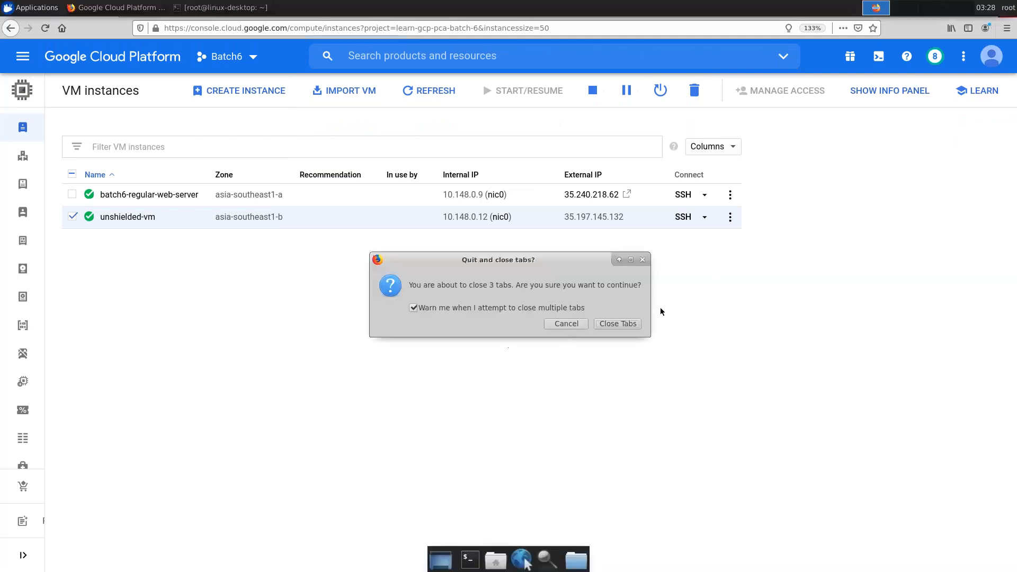
pyautogui.click(627, 325)
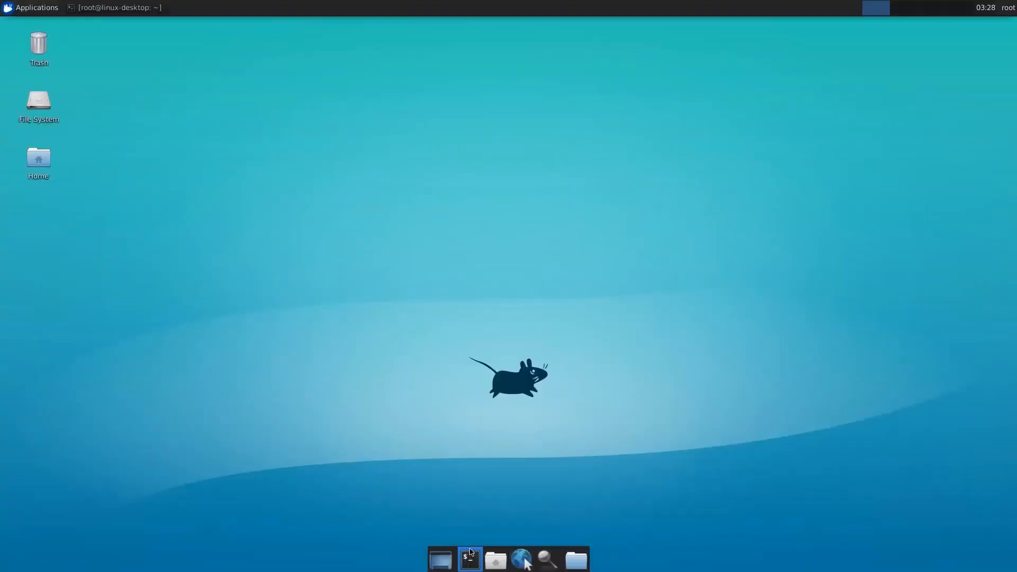
# - Relaunch Firefox from the terminal and open console.cloud.google.com to the Batch6 dashboard
pyautogui.click(470, 559)
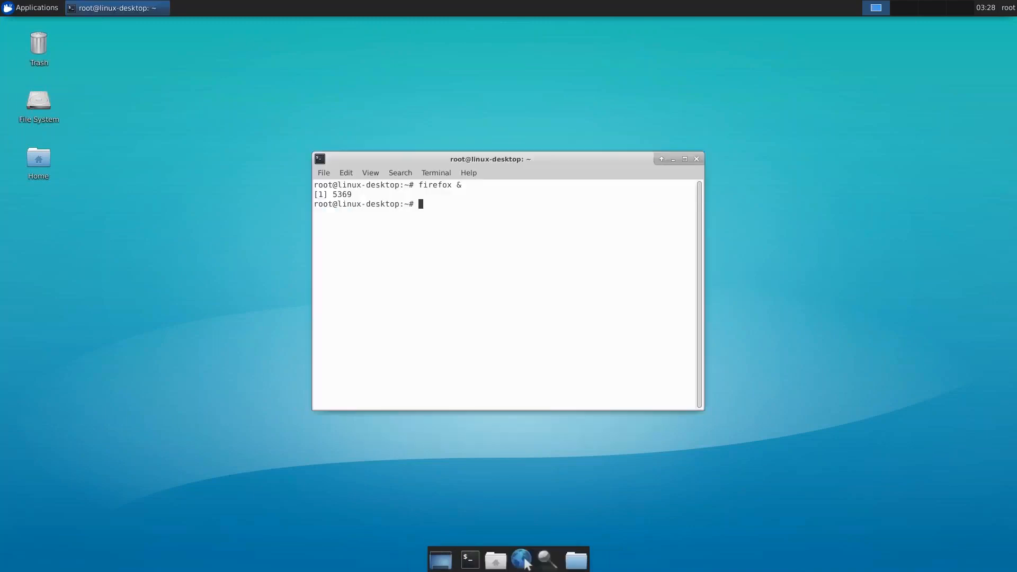
pyautogui.press('Up')
pyautogui.press('Return')
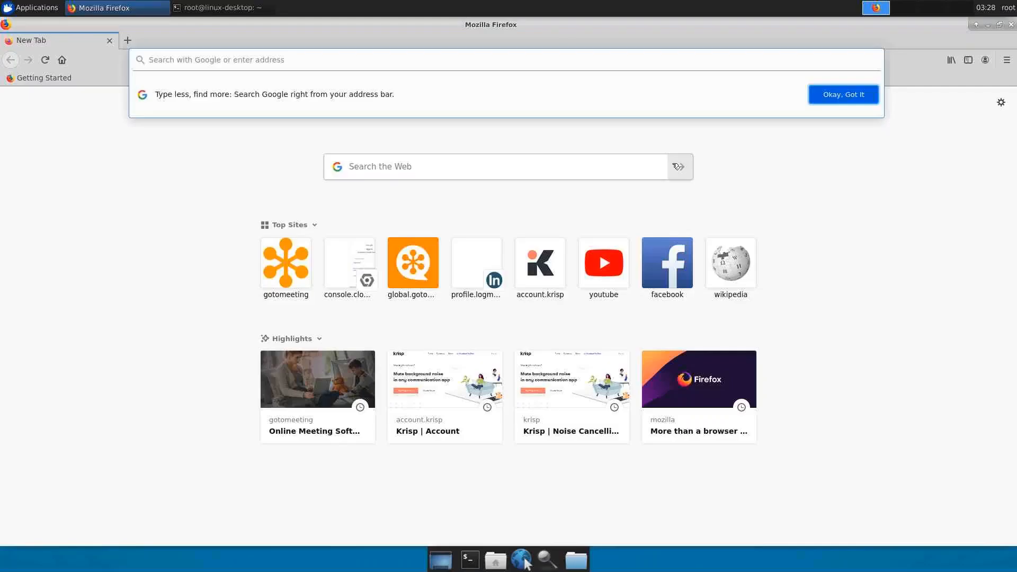
pyautogui.click(219, 57)
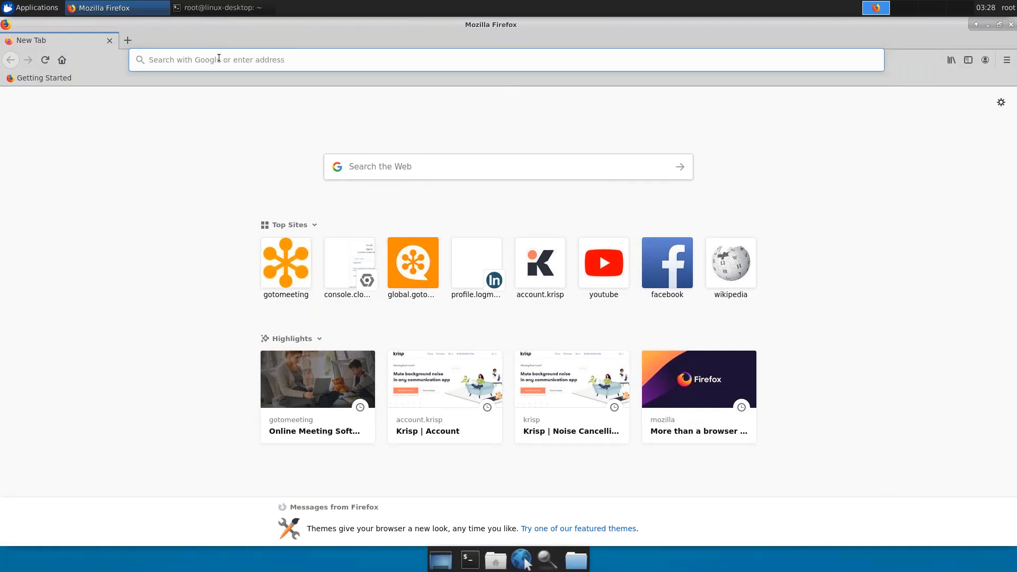
pyautogui.write('console.cloud.google.com/')
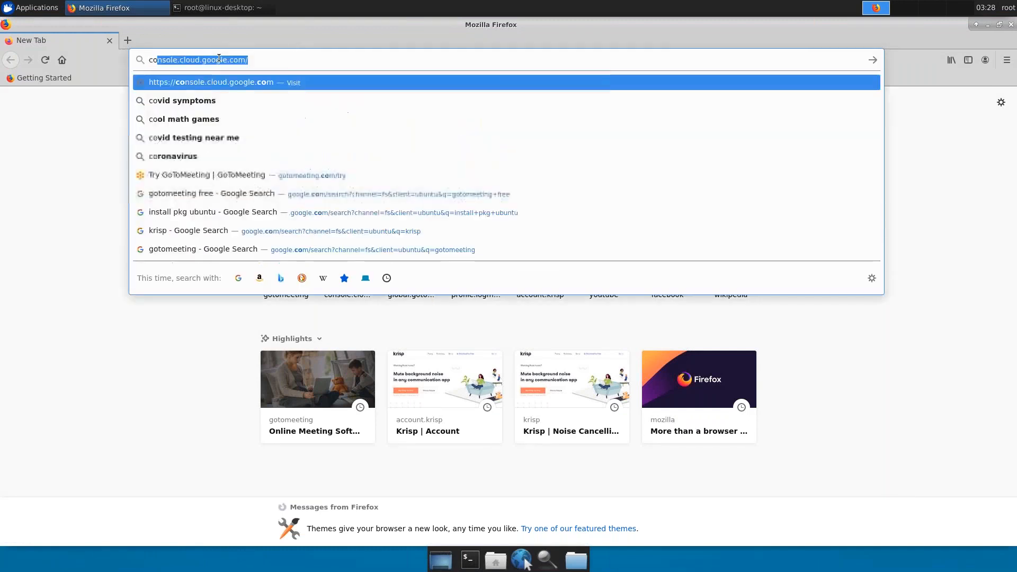
pyautogui.press('Return')
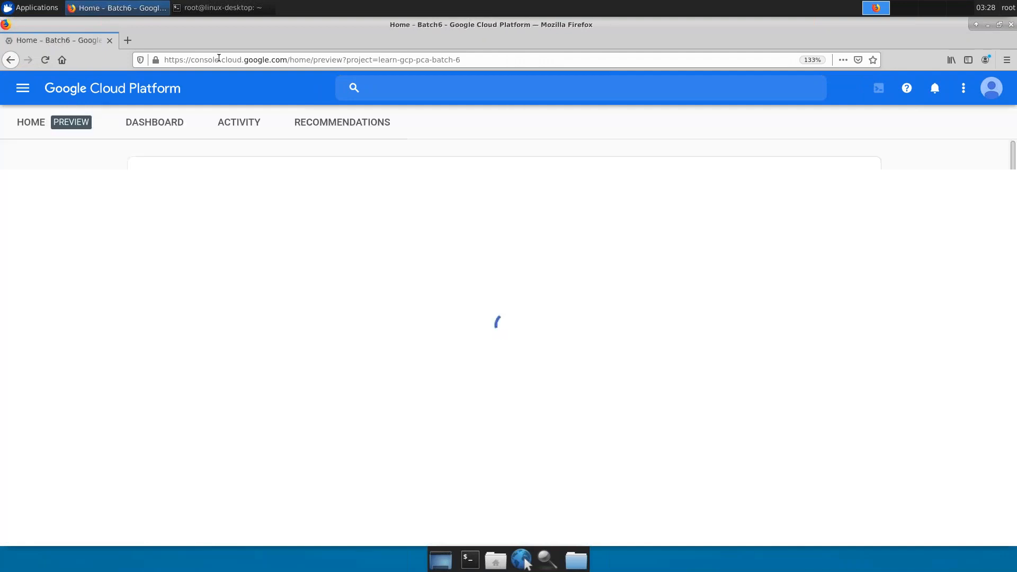
pyautogui.click(168, 131)
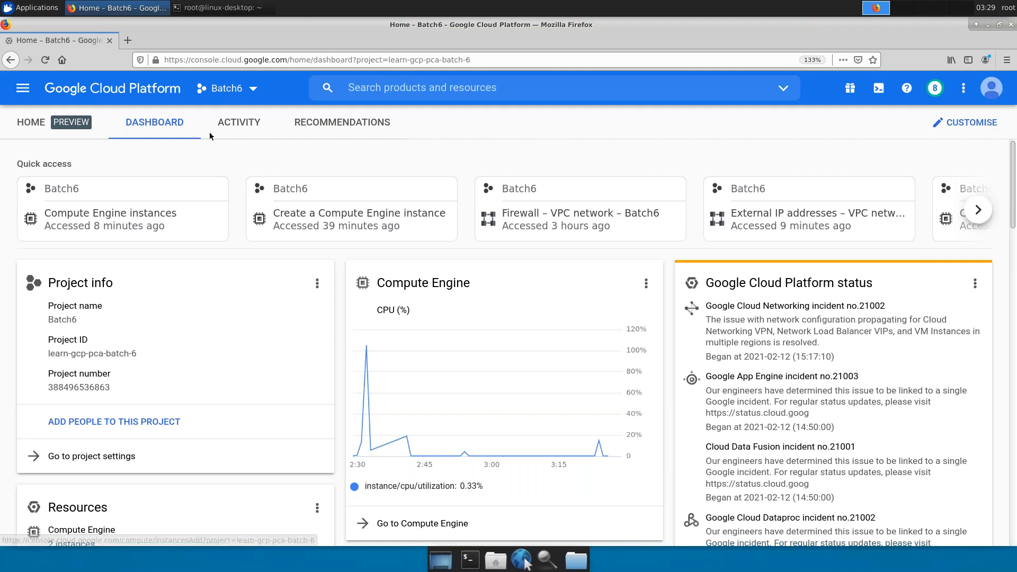
# - Navigate via Compute Engine in the navigation menu to the VM instances list
pyautogui.click(23, 94)
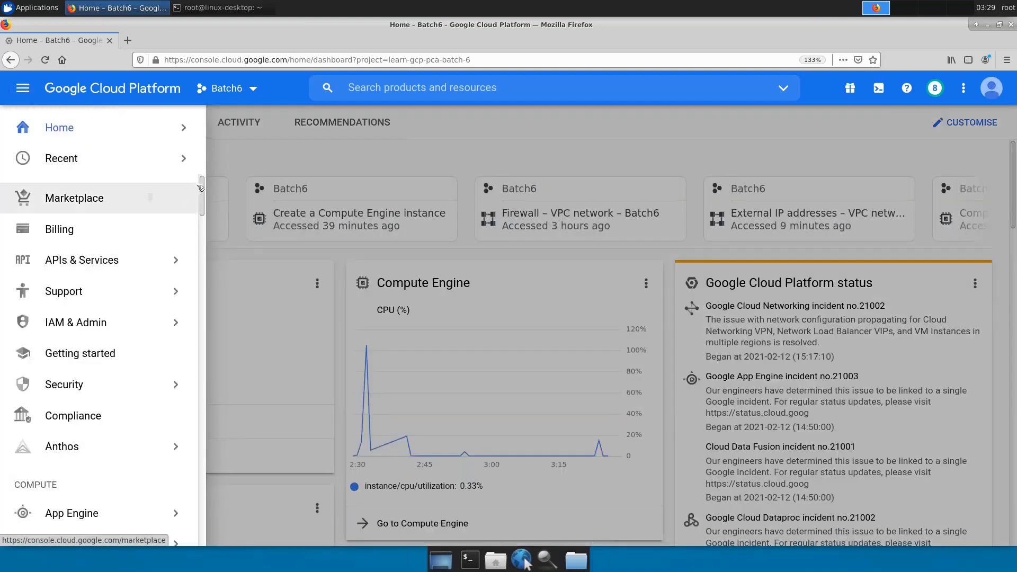
pyautogui.scroll(-3, 201, 211)
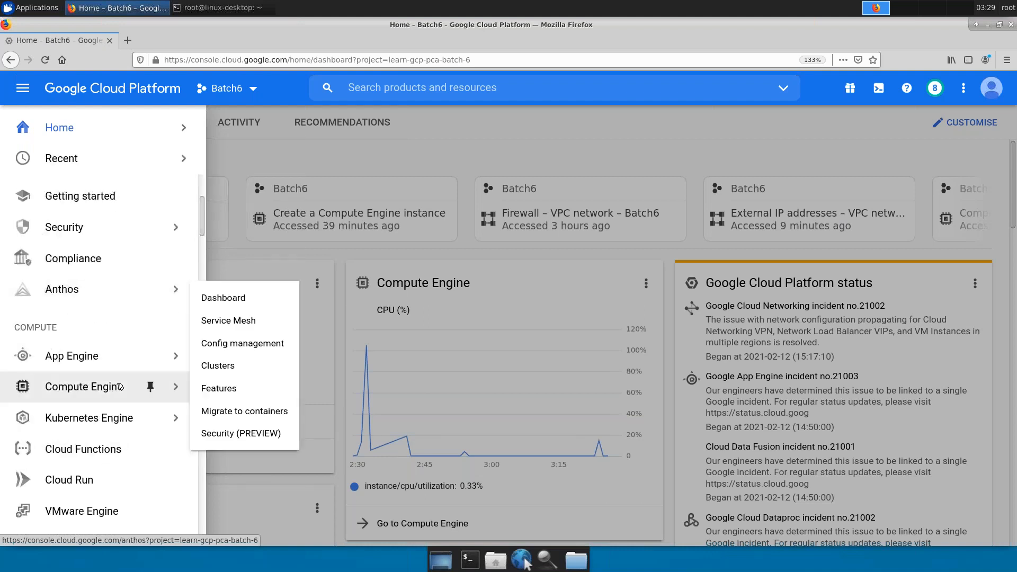
pyautogui.moveTo(120, 387)
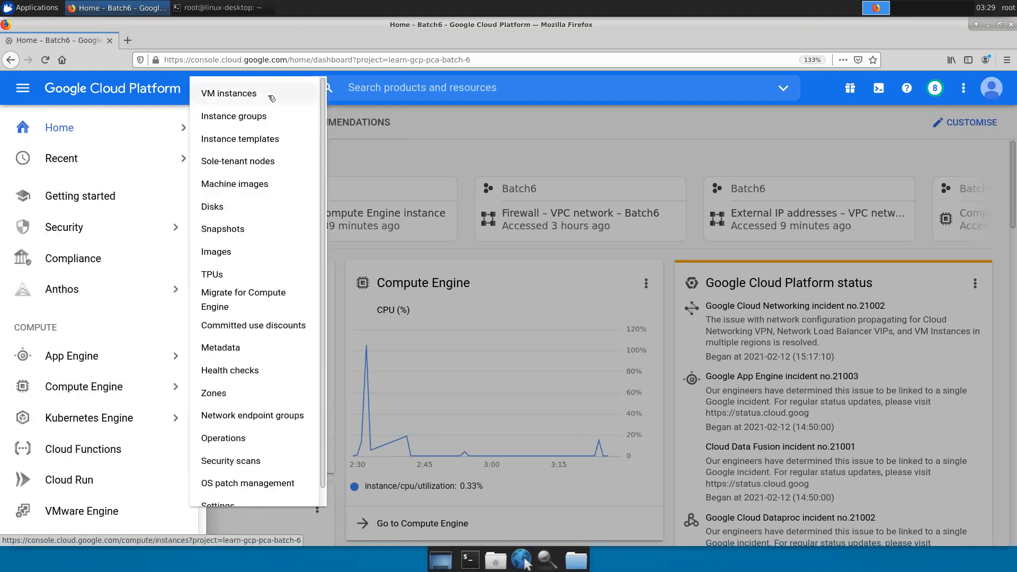
pyautogui.click(271, 98)
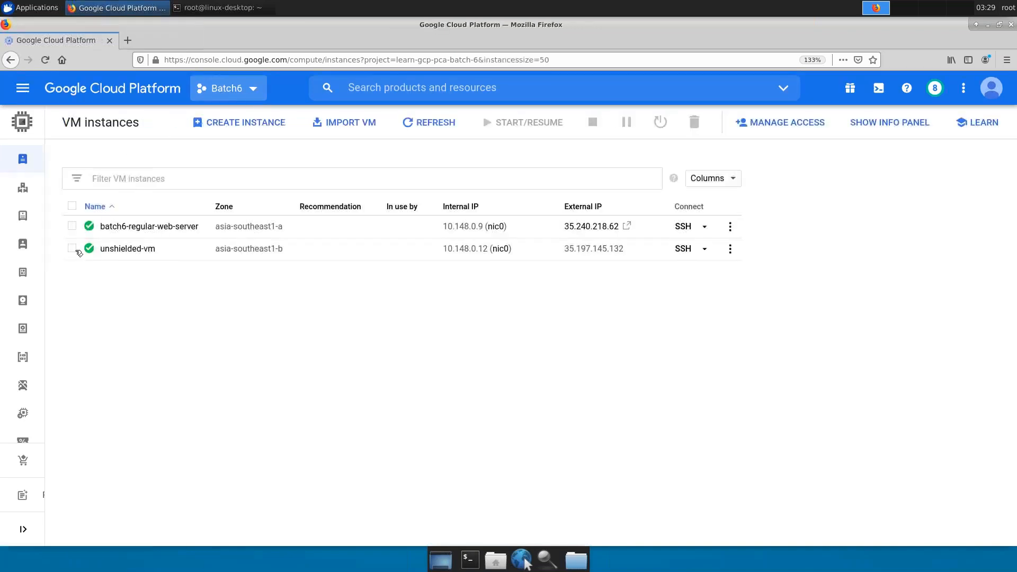
# - Delete unshielded-vm after confirming, then refresh the VM instances list
pyautogui.click(73, 249)
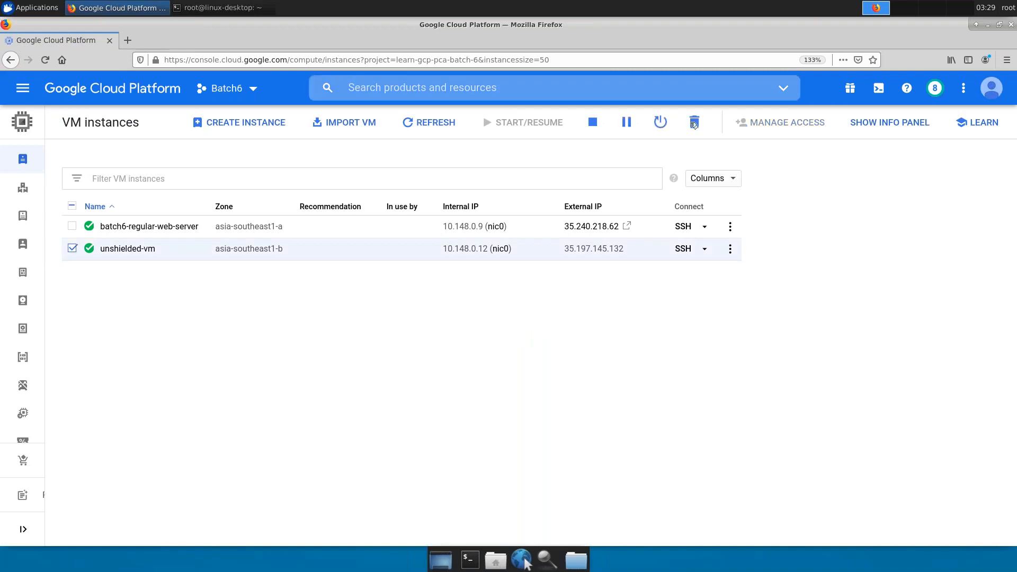
pyautogui.click(693, 123)
pyautogui.click(716, 347)
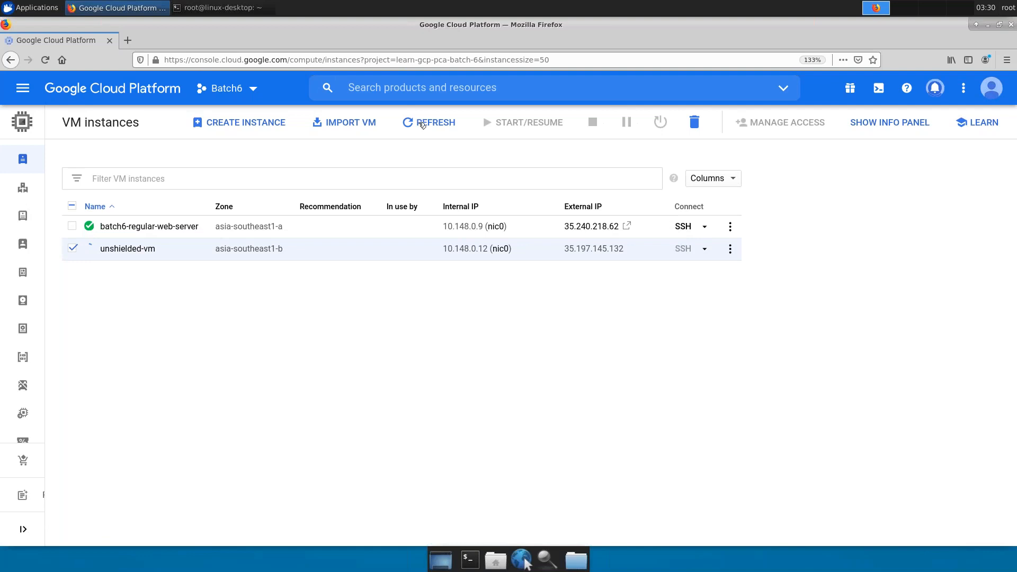
pyautogui.click(422, 124)
pyautogui.moveTo(32, 244)
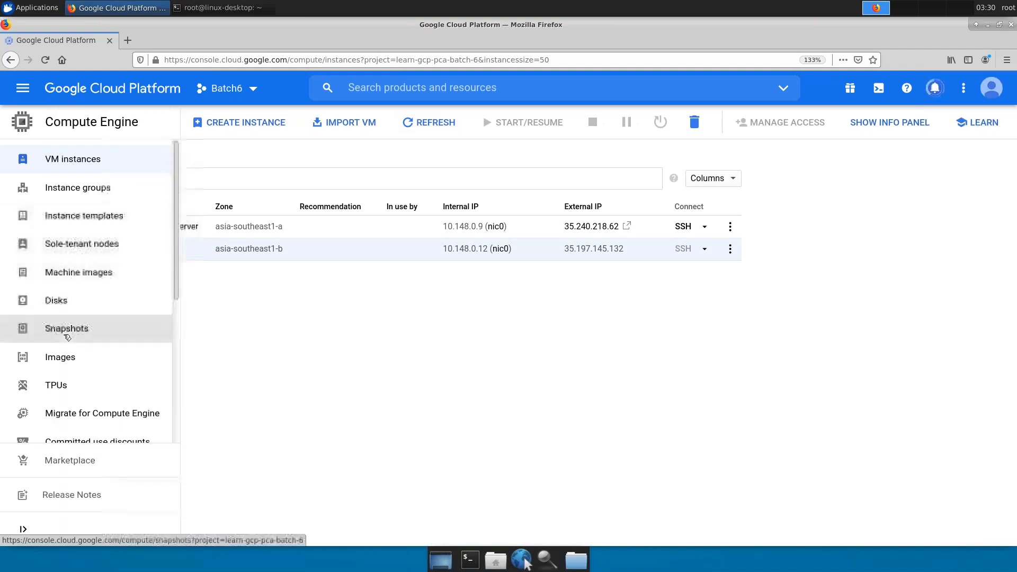
# - Go to Compute Engine Snapshots and start a new snapshot, prefilled as snapshot-1
pyautogui.click(66, 335)
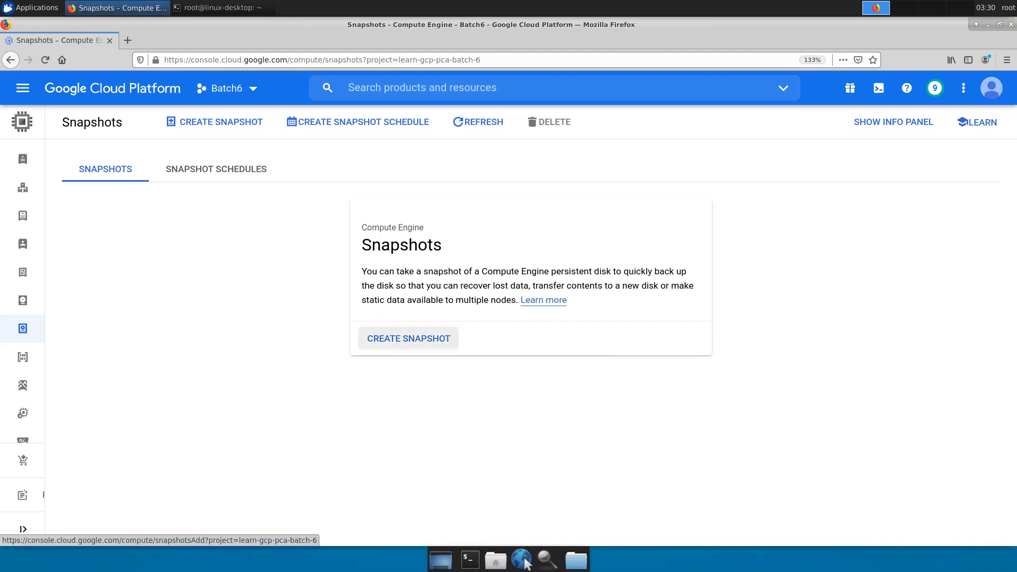
pyautogui.click(416, 338)
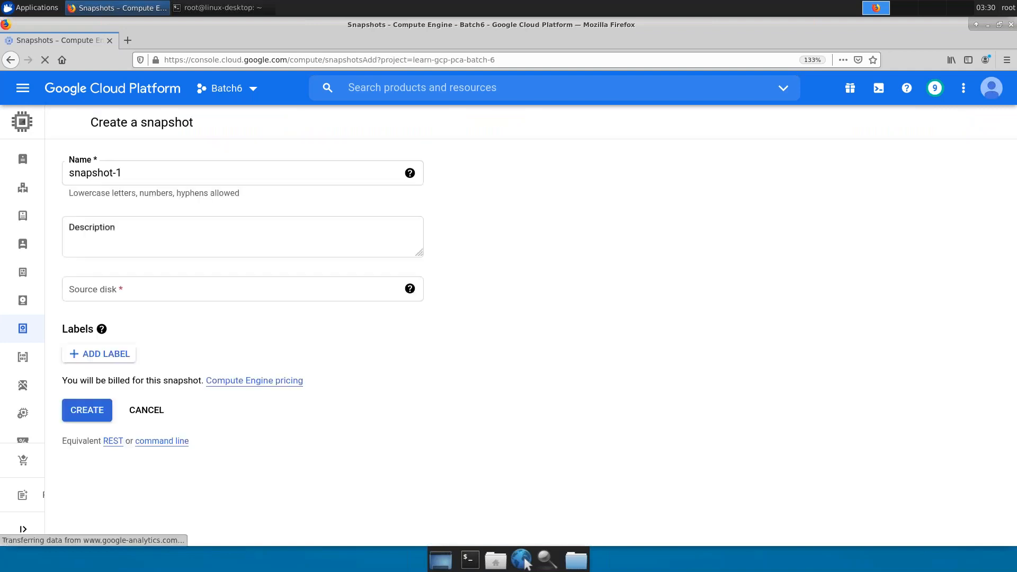
# - Name the snapshot snapshot-sg and choose batch6-regular-web-server as the source disk
pyautogui.click(162, 173)
pyautogui.press('BackSpace')
pyautogui.write('sg')
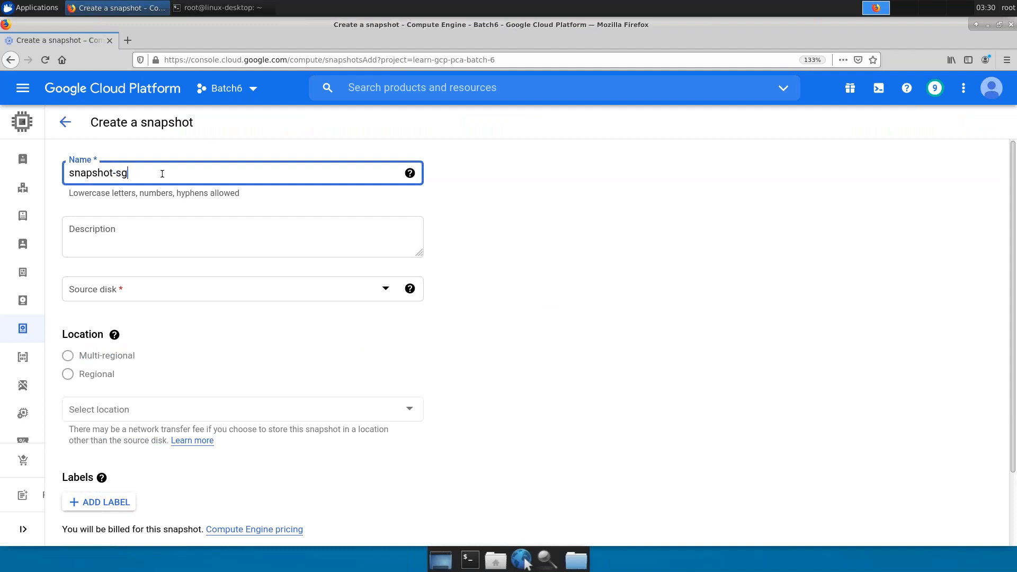
pyautogui.click(190, 289)
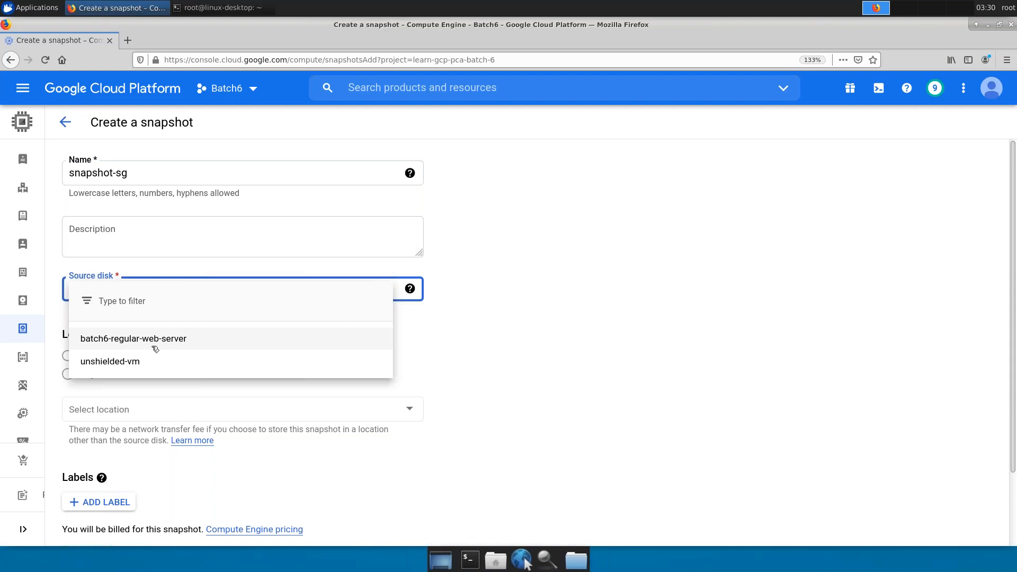
pyautogui.click(151, 345)
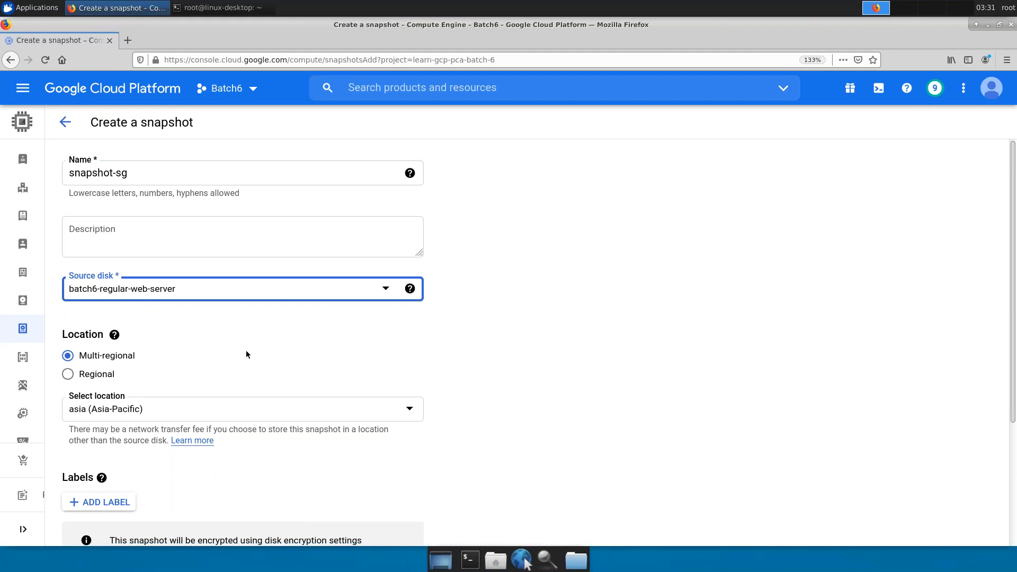
# - Keep the storage location regional in asia-southeast1 (Singapore) and scroll to the Create button
pyautogui.click(91, 376)
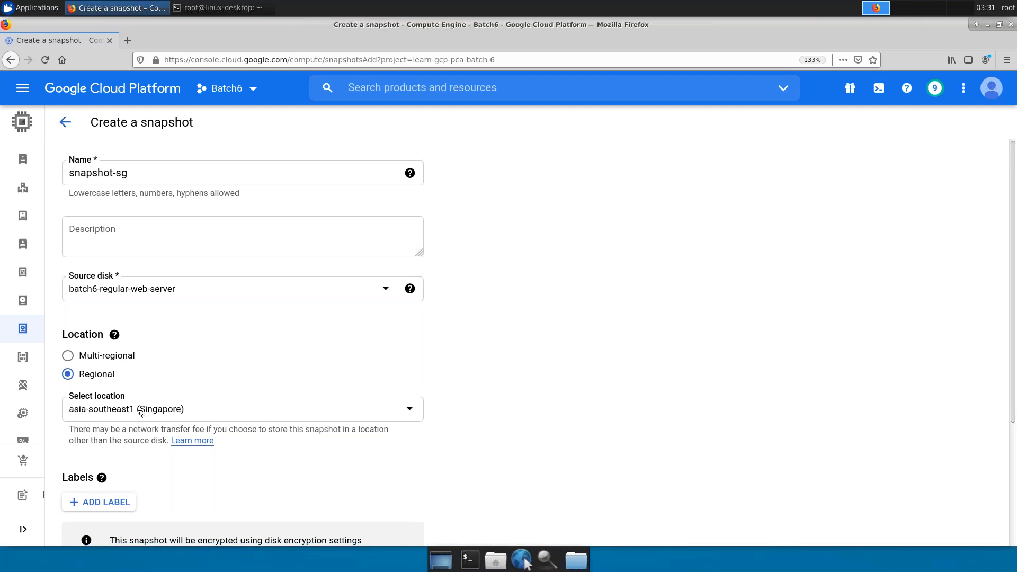
pyautogui.click(111, 357)
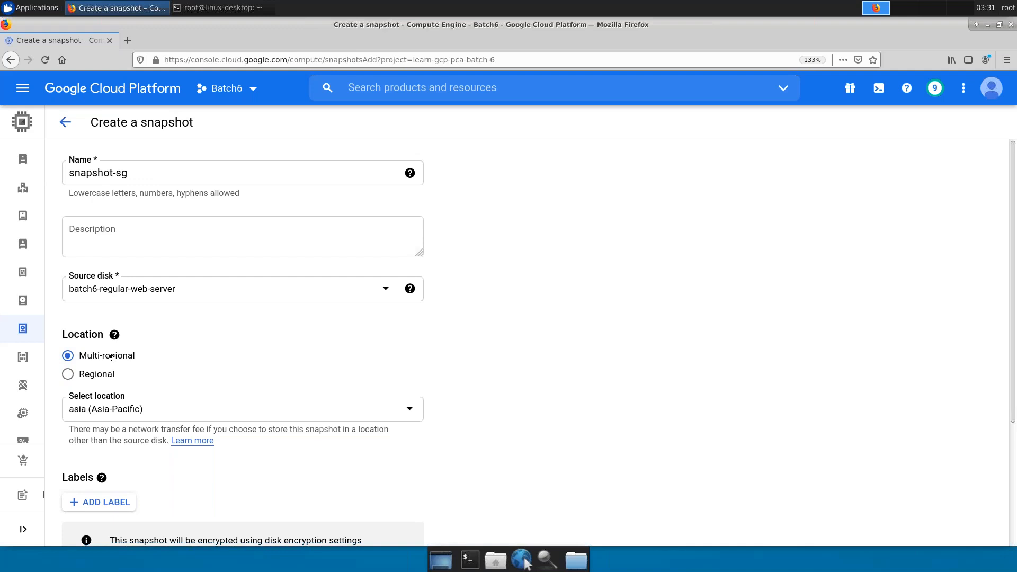
pyautogui.click(97, 381)
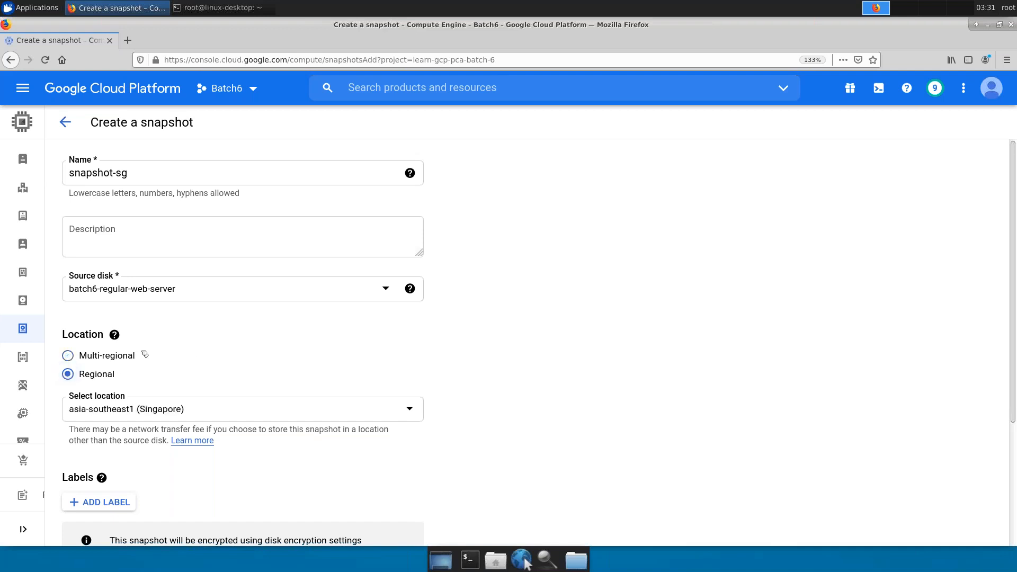
pyautogui.scroll(-1, 156, 358)
pyautogui.scroll(-5, 125, 466)
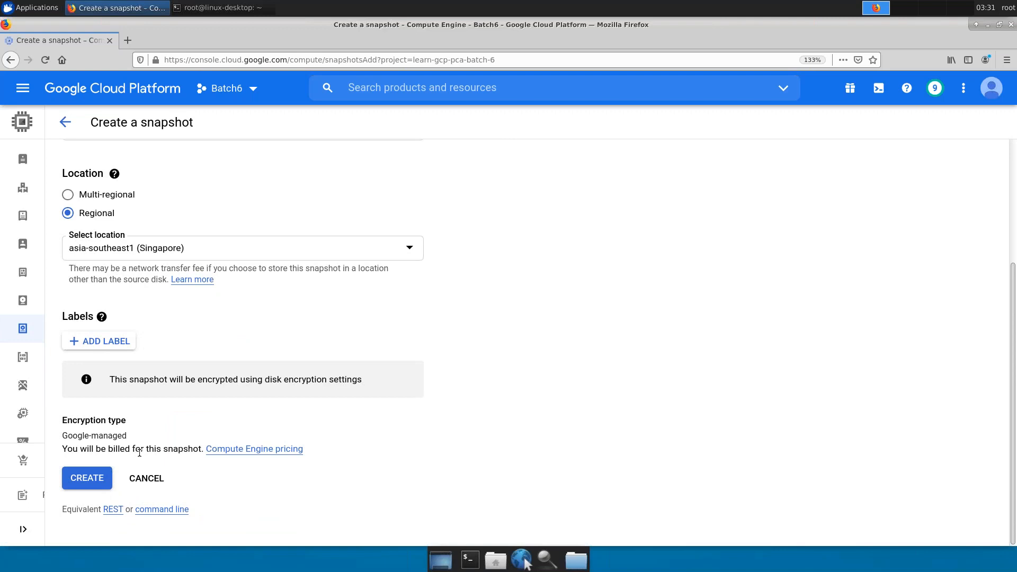
# - Review the equivalent gcloud snapshot command, then create snapshot-sg
pyautogui.click(153, 509)
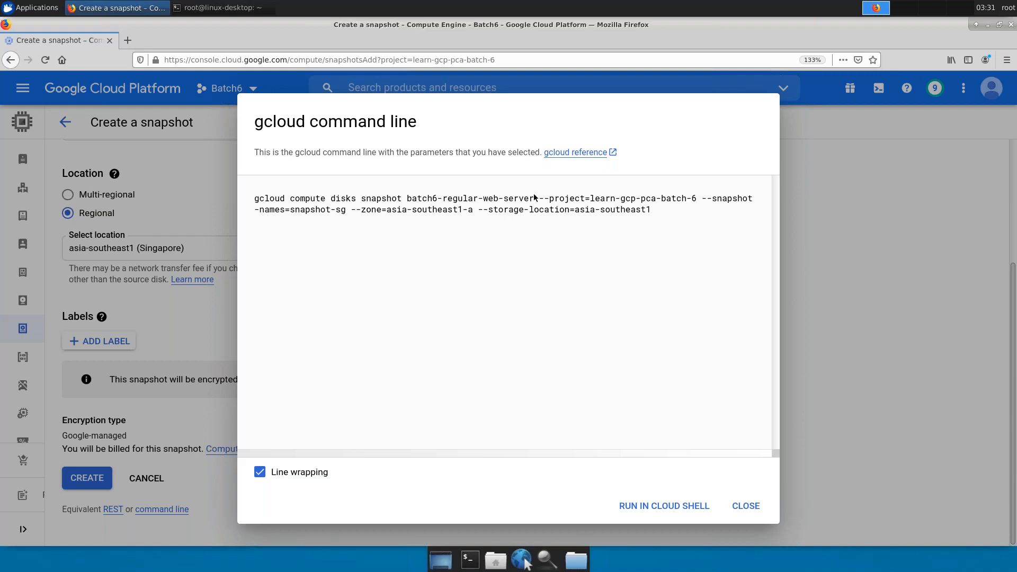
pyautogui.moveTo(535, 197); pyautogui.dragTo(406, 197)
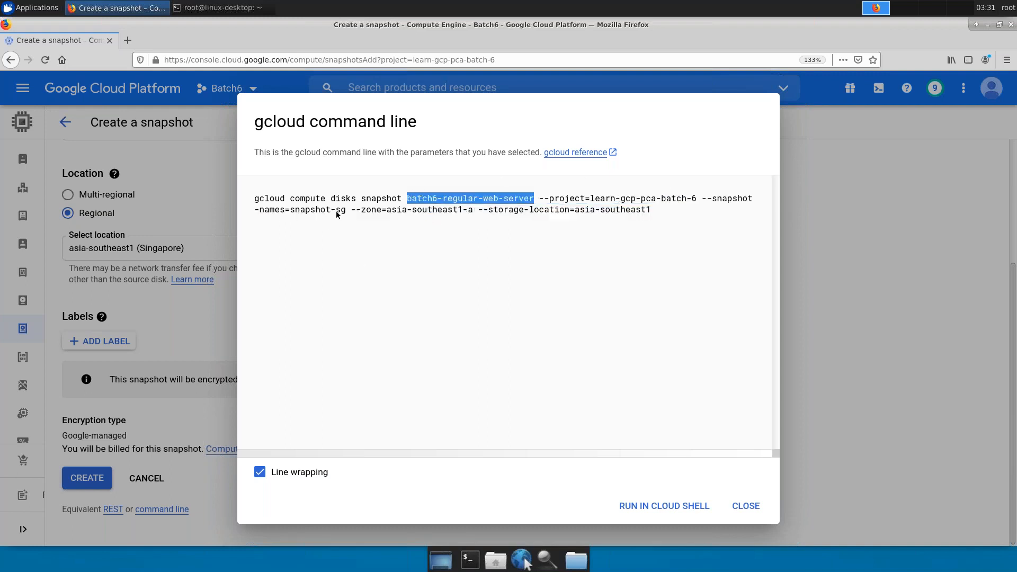
pyautogui.moveTo(325, 216); pyautogui.dragTo(288, 209)
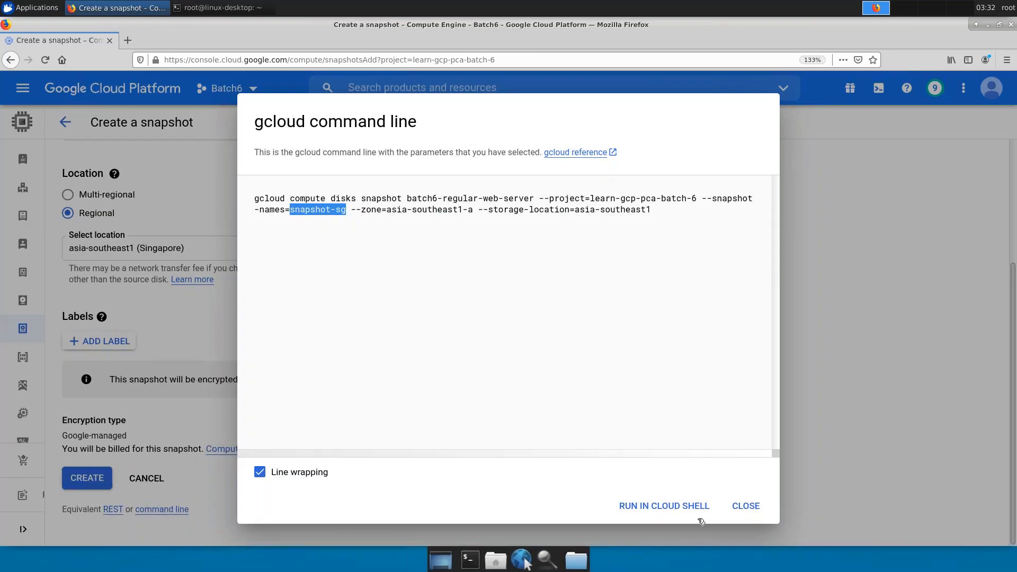
pyautogui.click(758, 510)
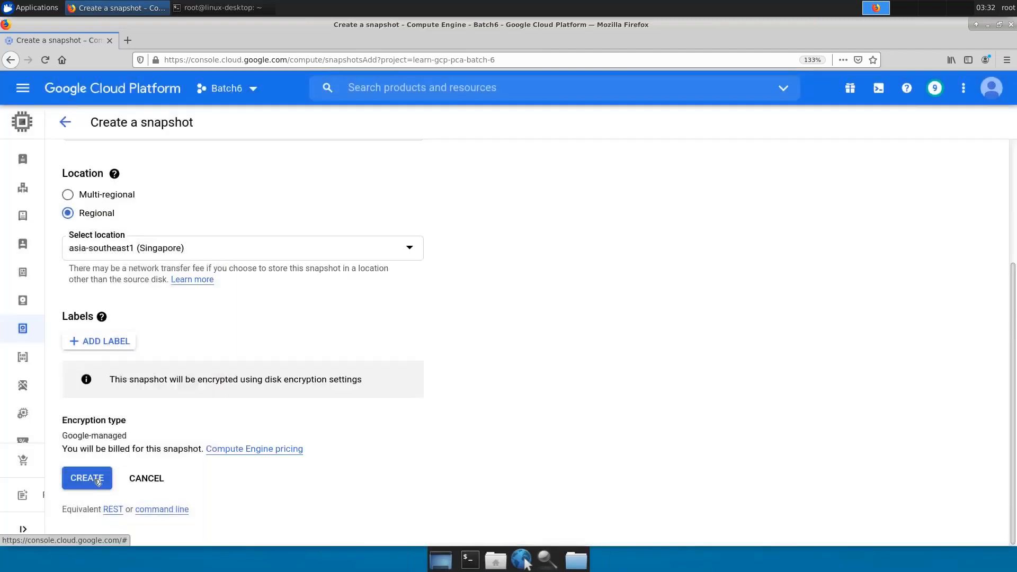
pyautogui.click(97, 480)
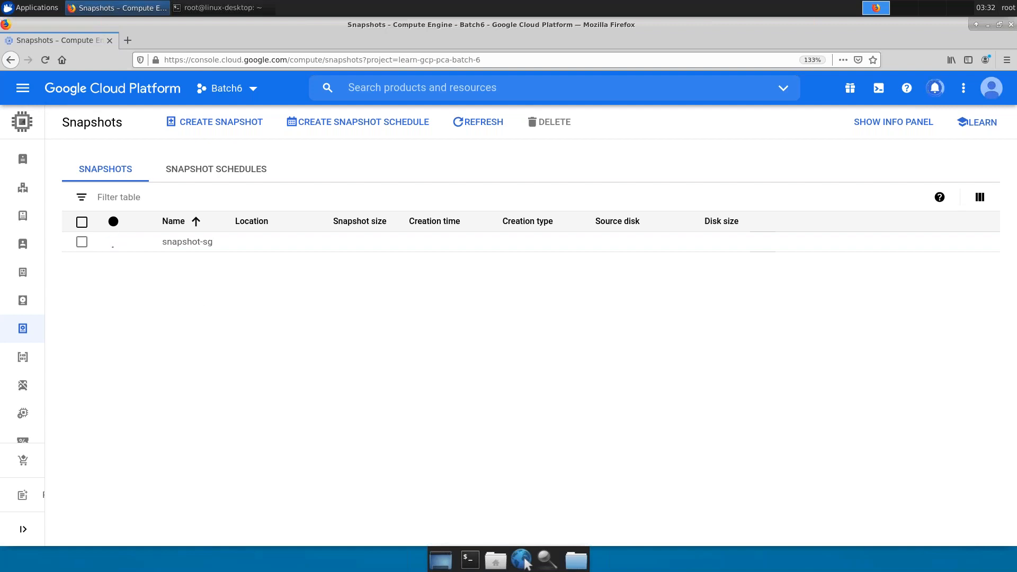
# - Reload Snapshots to confirm snapshot-sg (424.01 MB, asia-southeast1) is ready, then go to VM instances
pyautogui.click(479, 123)
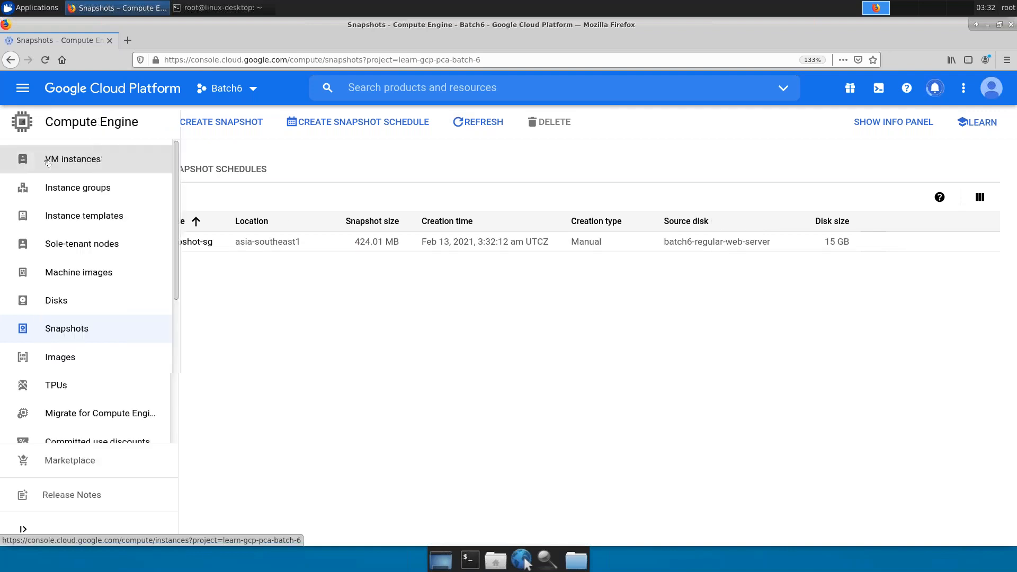
pyautogui.click(48, 162)
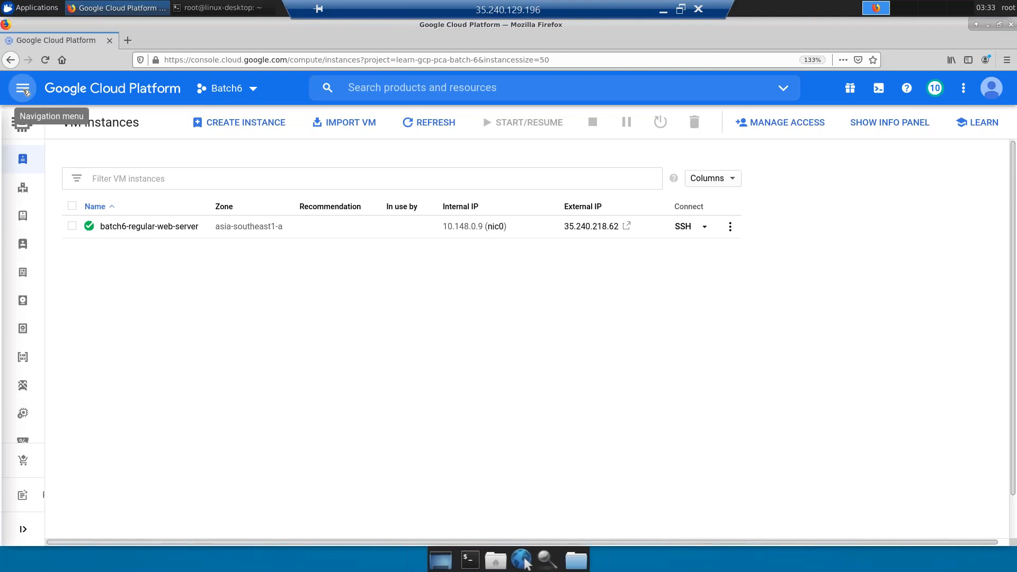
# - Open VPC network's External IP addresses page in a new browser tab
pyautogui.click(24, 90)
pyautogui.moveTo(200, 210); pyautogui.dragTo(205, 307)
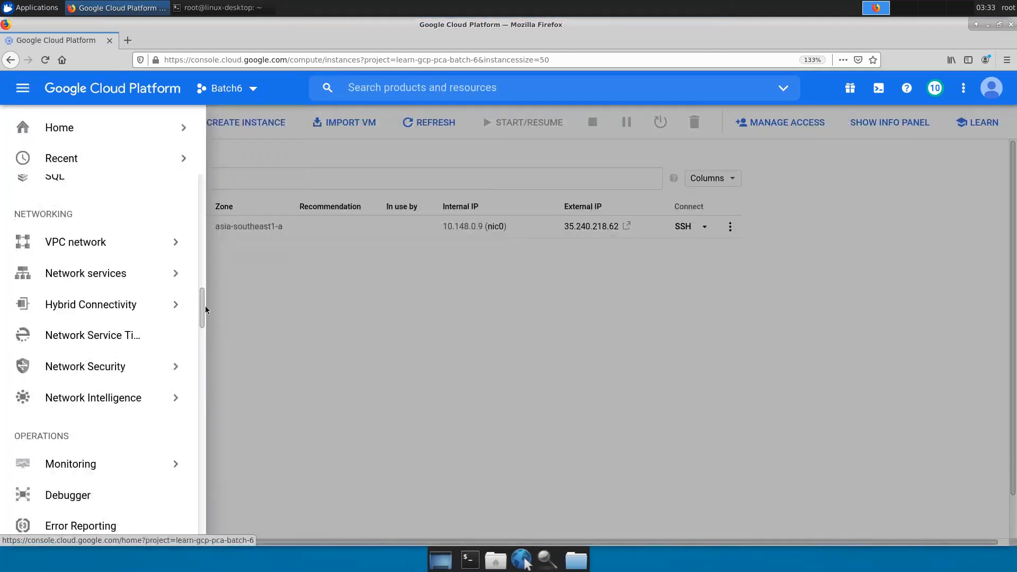
pyautogui.moveTo(154, 250)
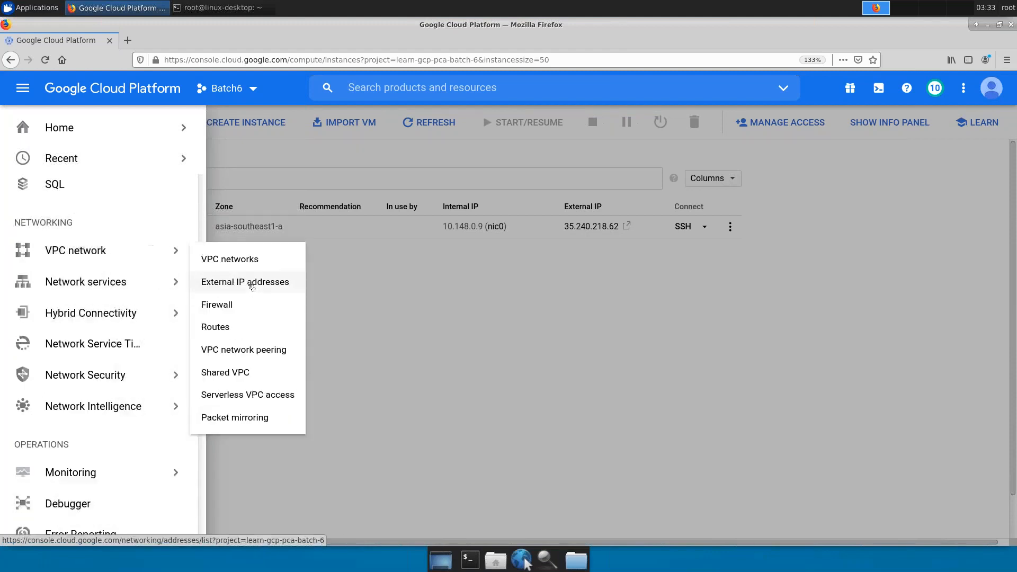
pyautogui.rightClick(250, 286)
pyautogui.click(279, 292)
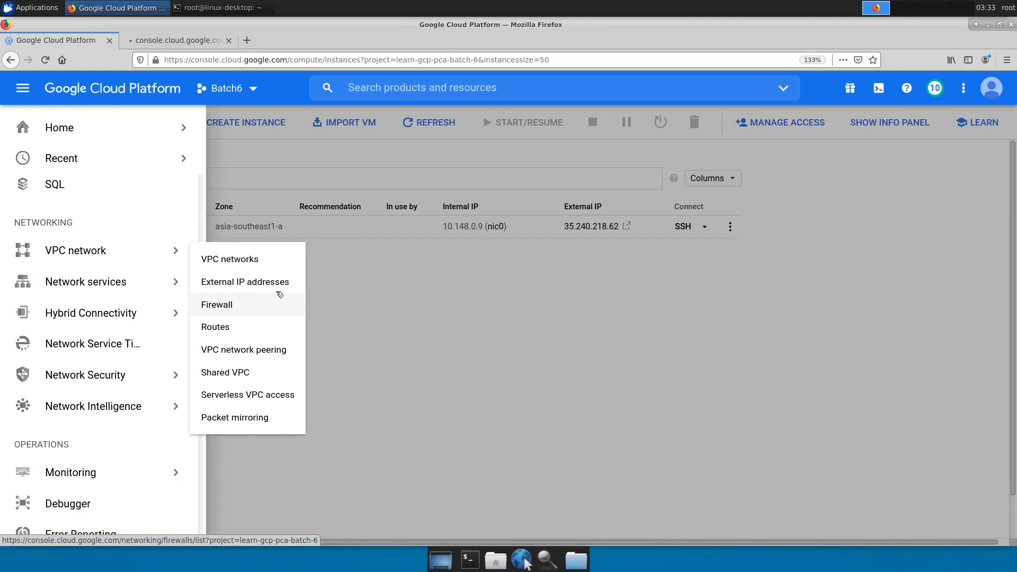
pyautogui.click(162, 46)
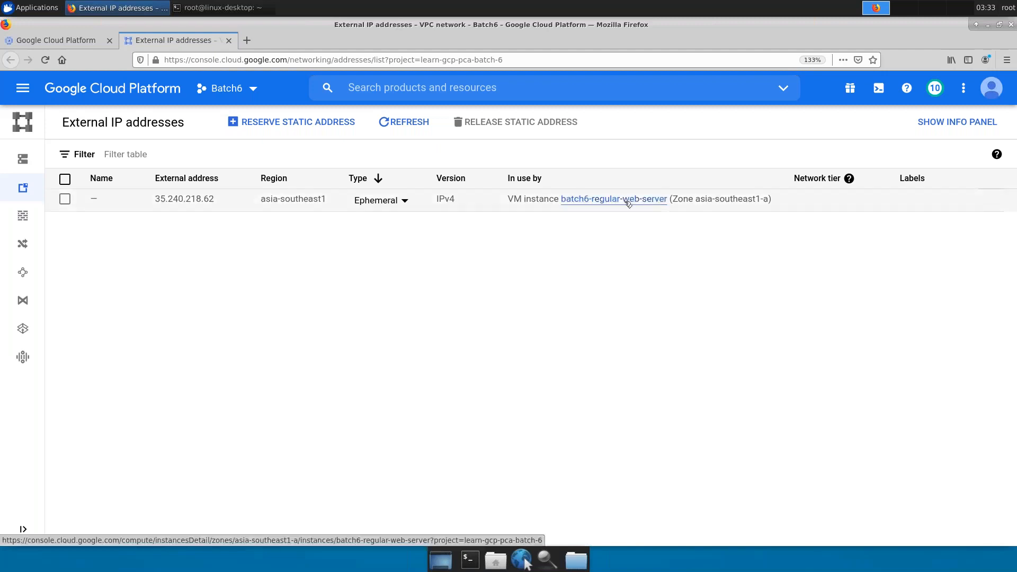
# - Change 35.240.218.62 from Ephemeral to a static address named sg-b
pyautogui.click(404, 202)
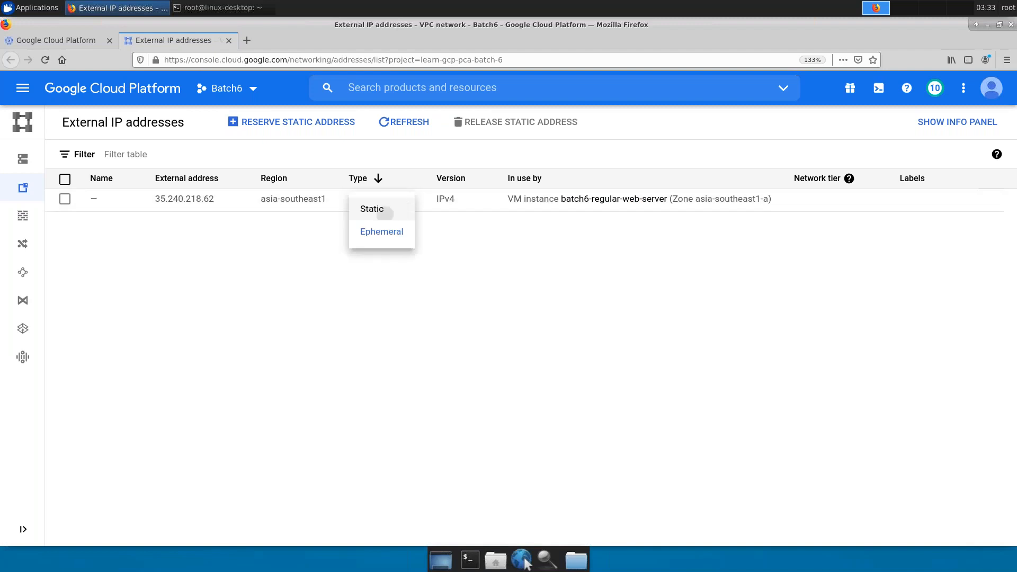
pyautogui.click(388, 216)
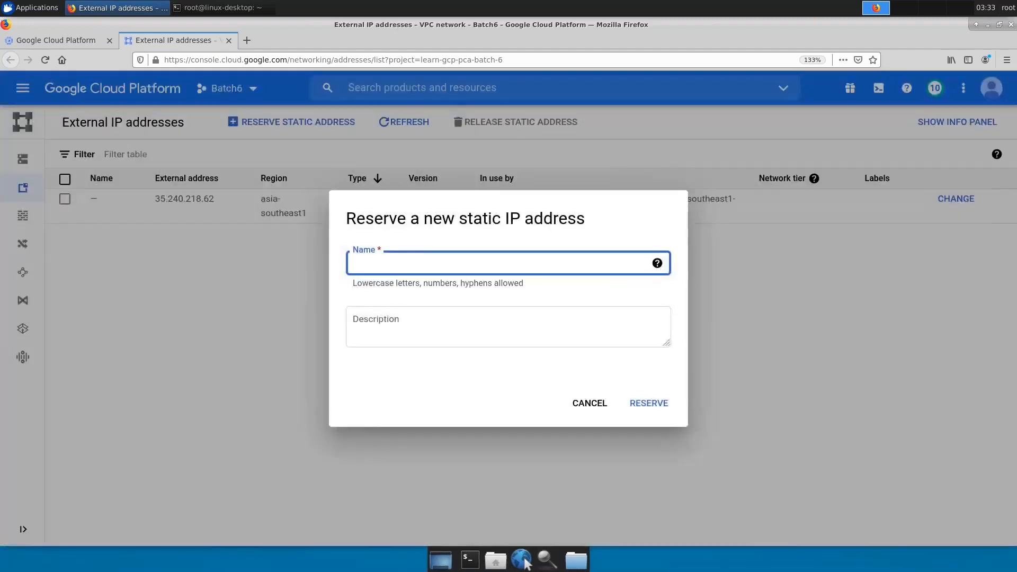
pyautogui.write('sg0')
pyautogui.press('BackSpace')
pyautogui.write('-b')
pyautogui.click(649, 405)
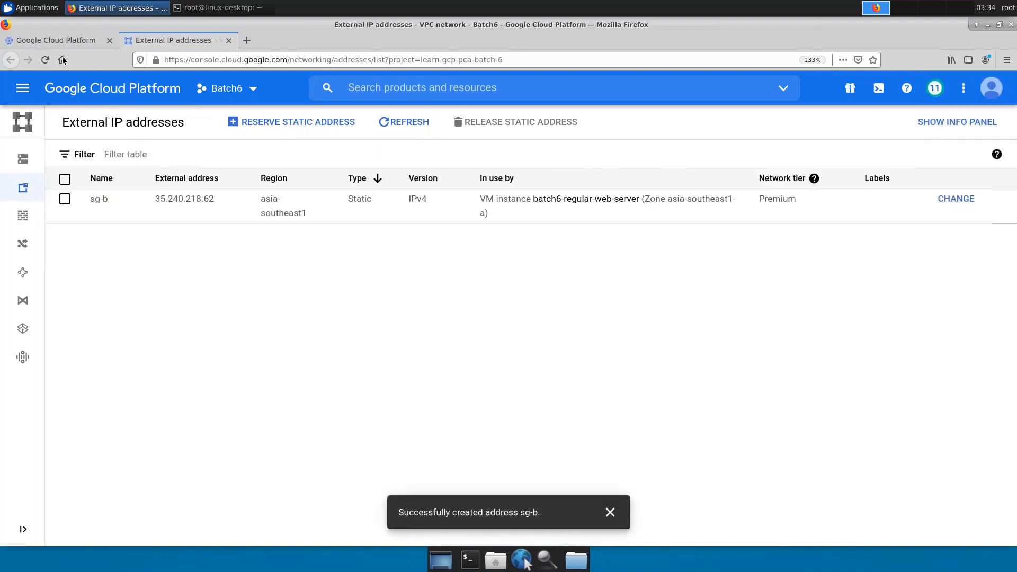
pyautogui.click(53, 41)
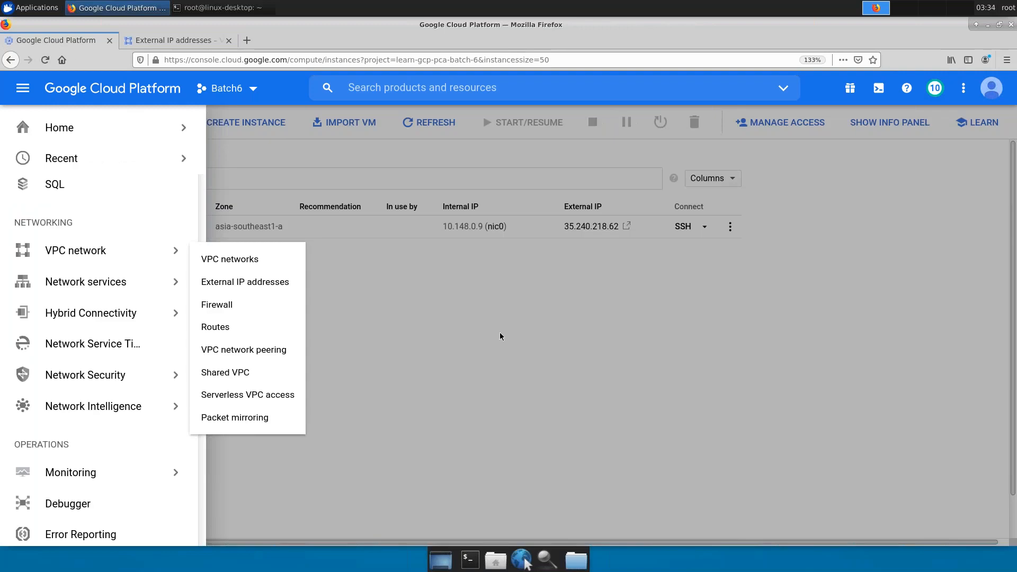
# - Copy the web server's external IP and open batch6-regular-web-server for editing
pyautogui.click(585, 238)
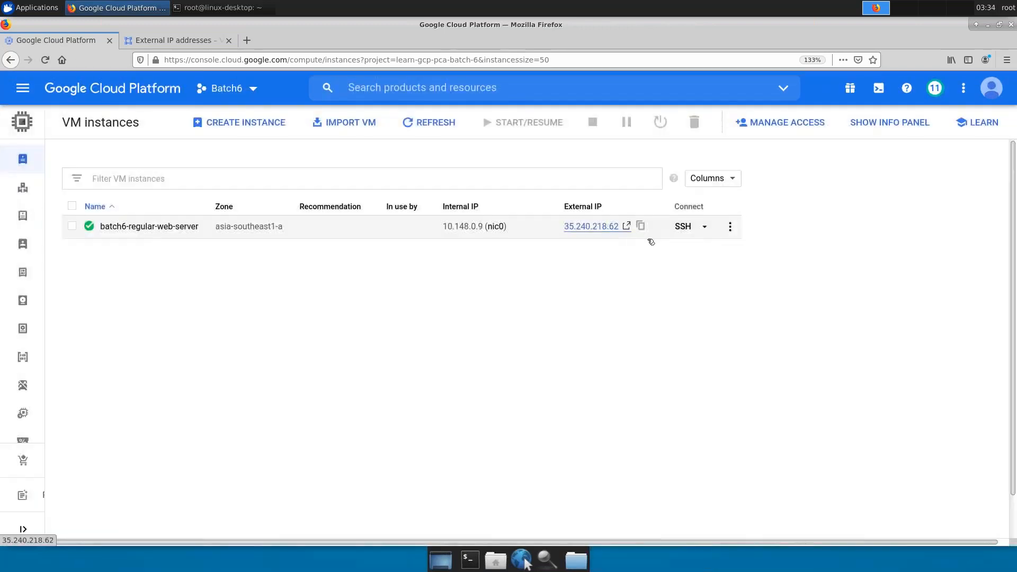
pyautogui.click(643, 226)
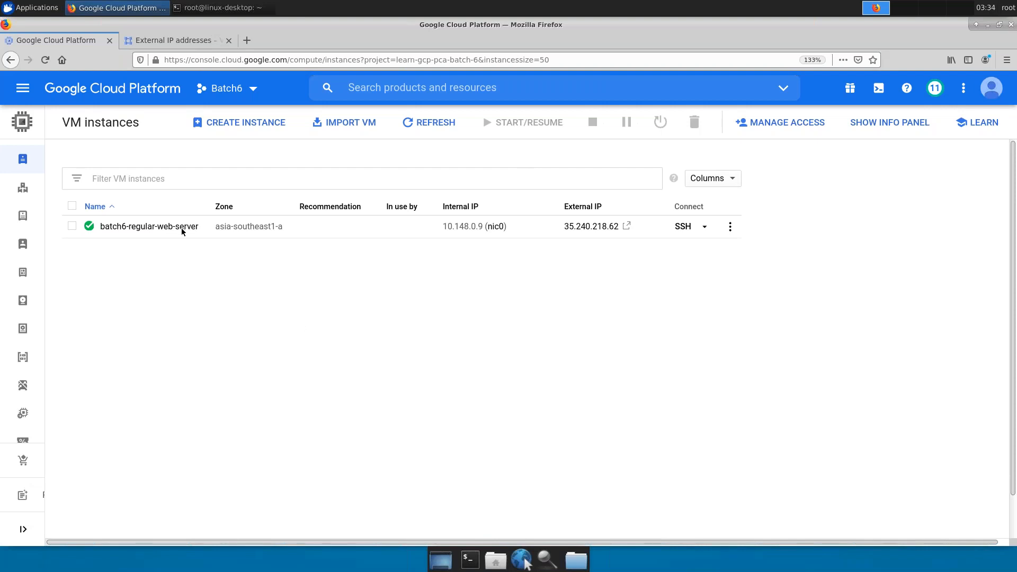
pyautogui.click(149, 226)
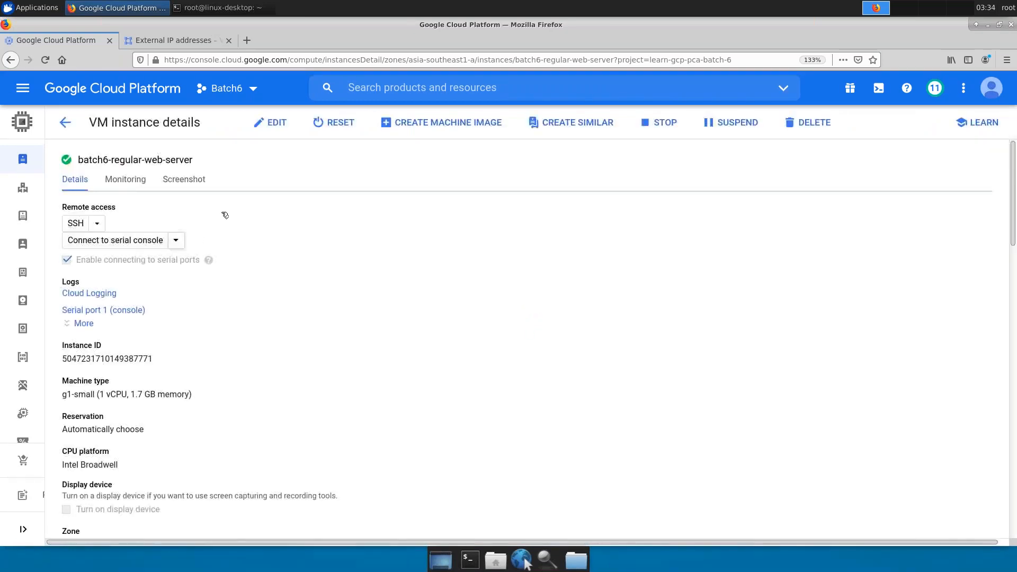
pyautogui.click(282, 125)
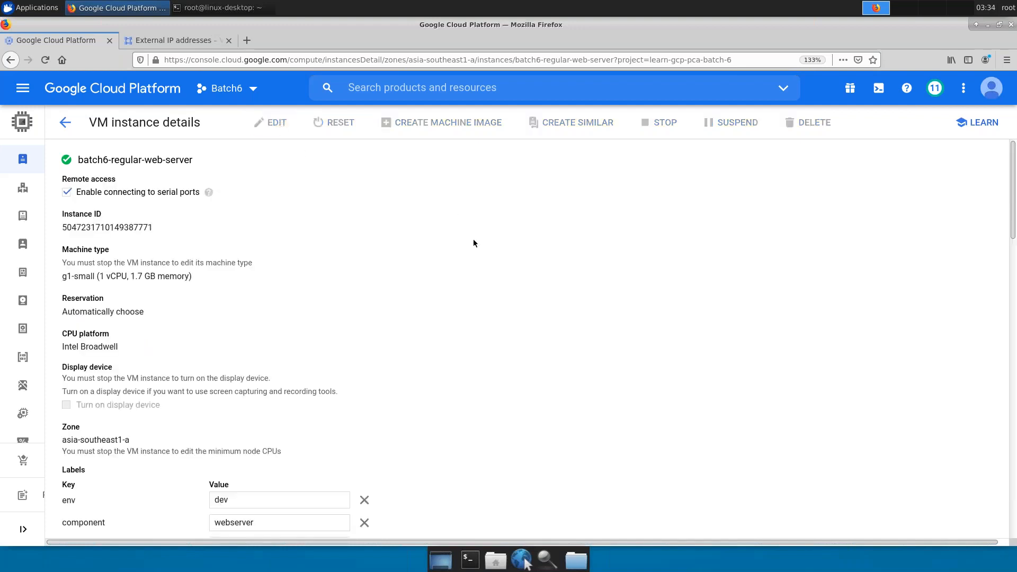
pyautogui.scroll(-10, 504, 328)
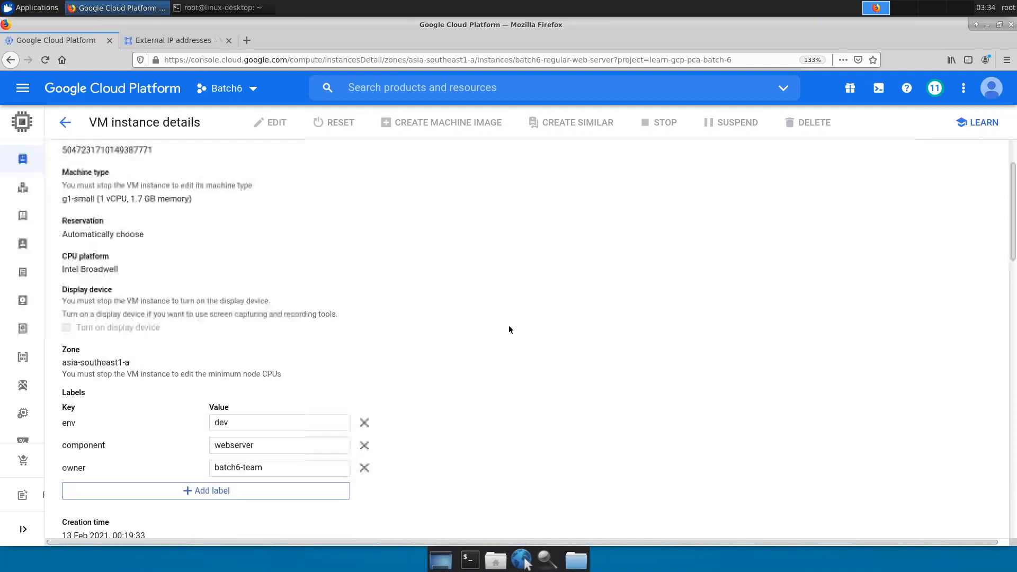
pyautogui.scroll(-4, 457, 345)
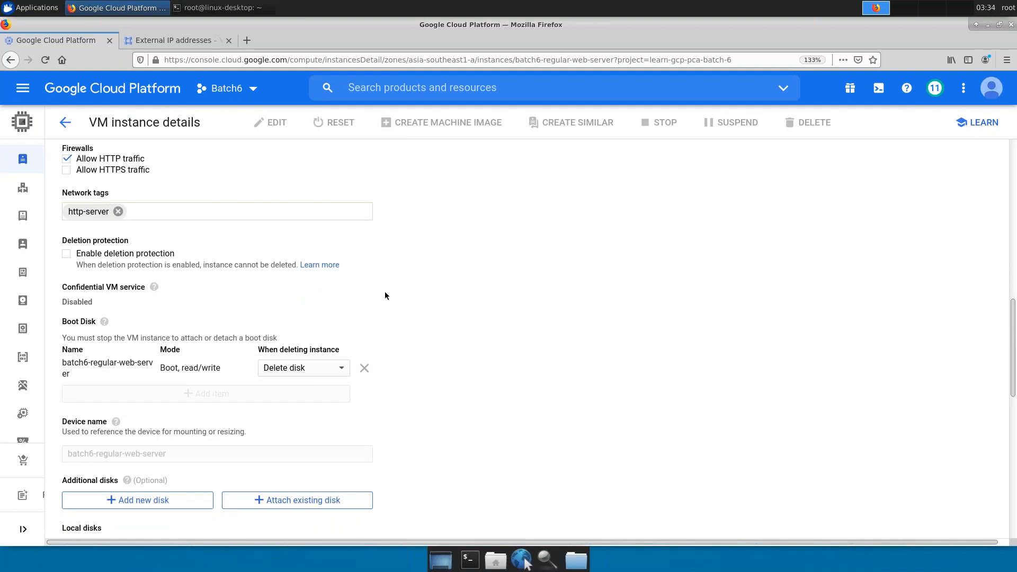
pyautogui.scroll(-5, 384, 294)
pyautogui.scroll(-3, 368, 323)
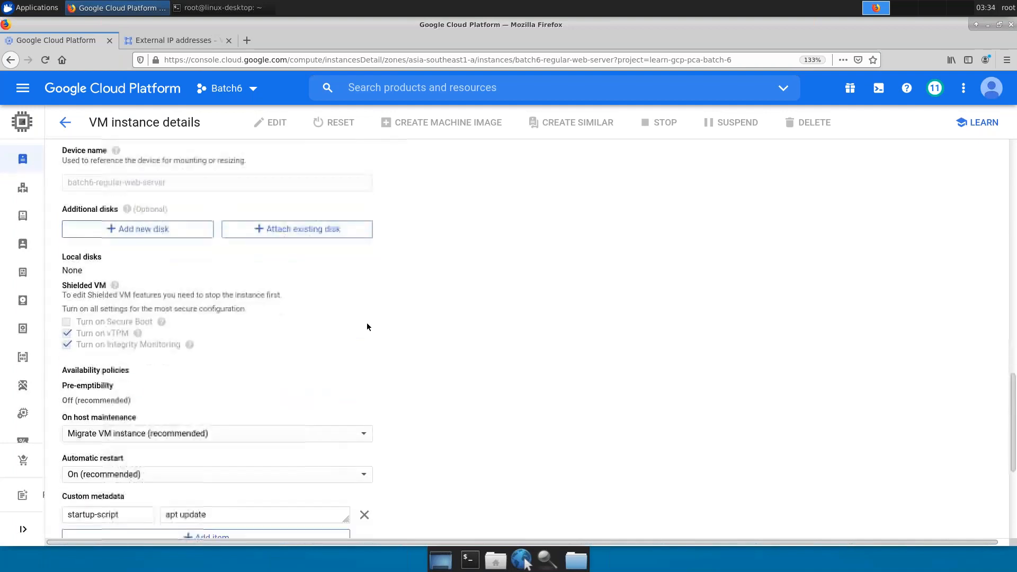
pyautogui.scroll(4, 367, 325)
pyautogui.scroll(5, 367, 328)
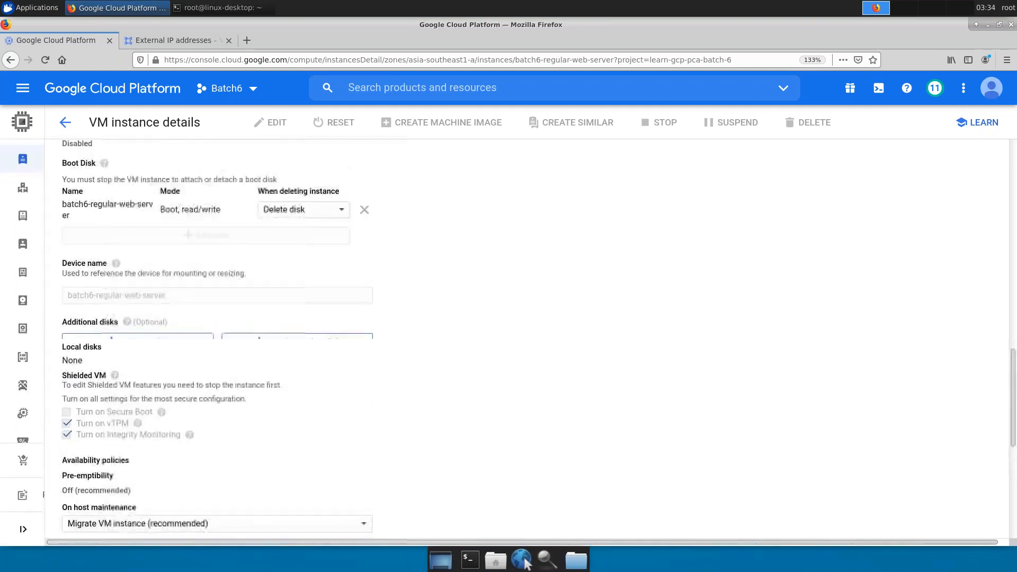
pyautogui.scroll(2, 352, 328)
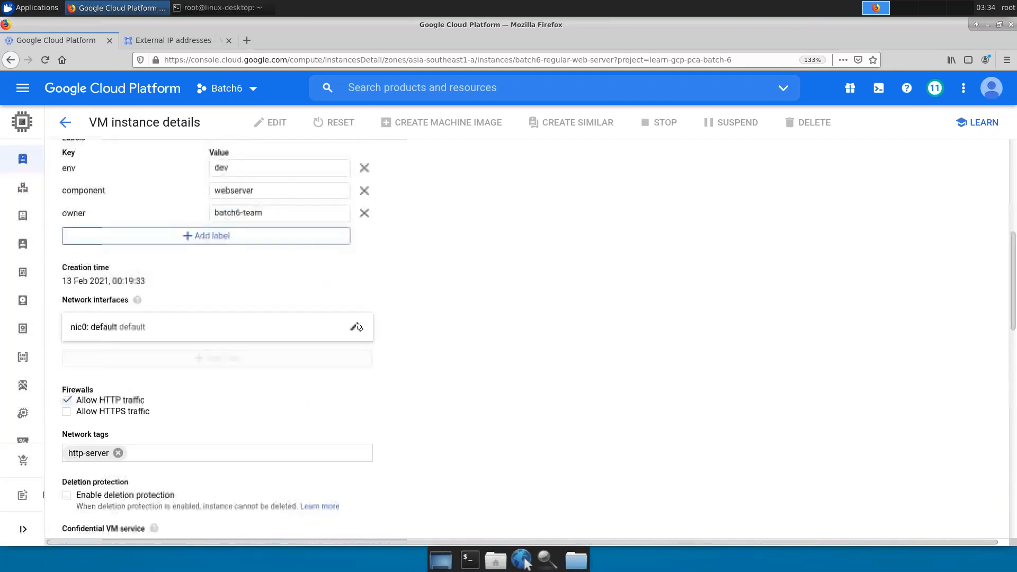
# - Set nic0's external IP to None, save the instance, and return to VM instances
pyautogui.click(352, 328)
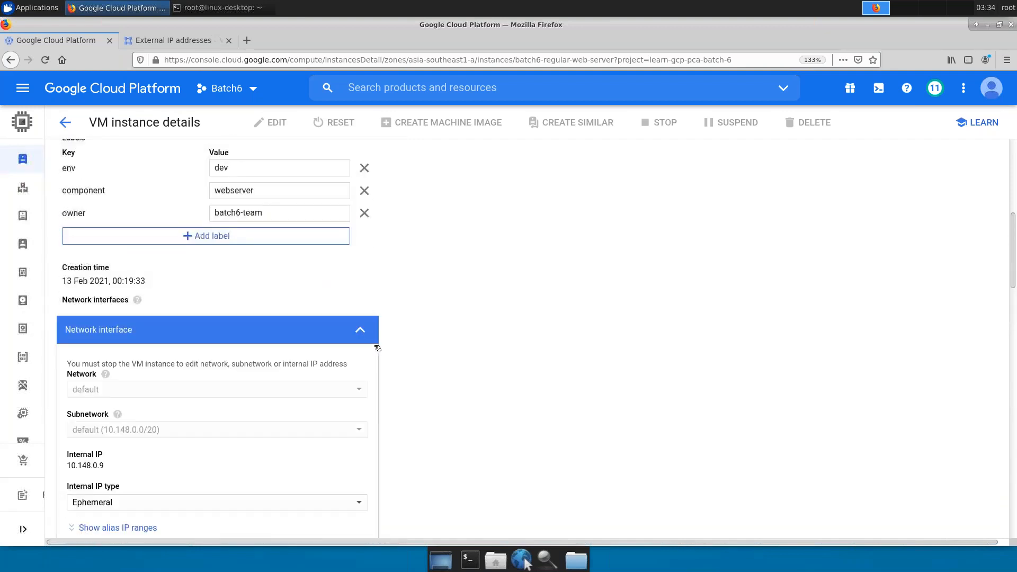
pyautogui.scroll(-1, 356, 362)
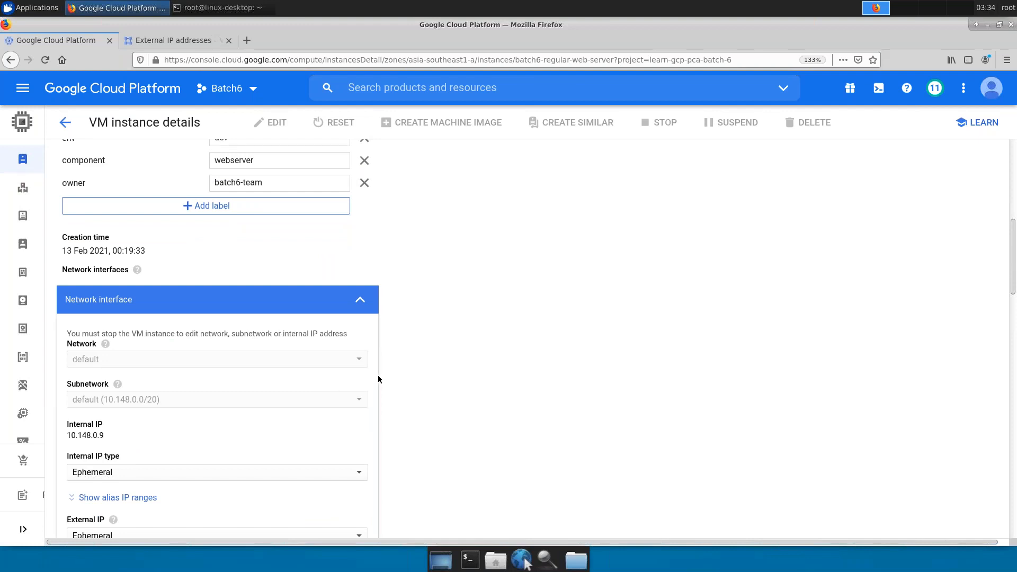
pyautogui.scroll(-4, 377, 375)
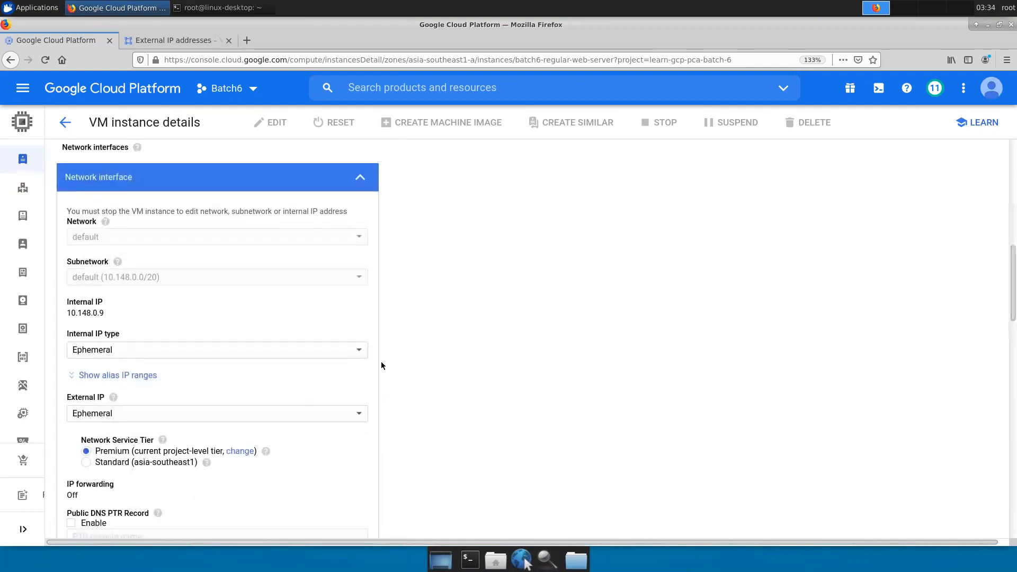
pyautogui.scroll(-2, 381, 366)
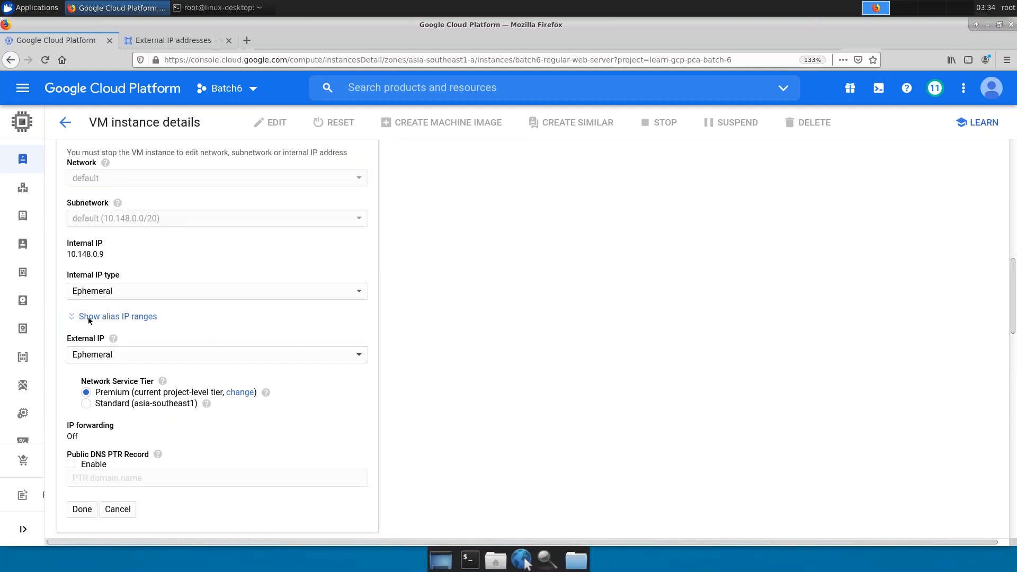
pyautogui.click(132, 362)
pyautogui.click(130, 342)
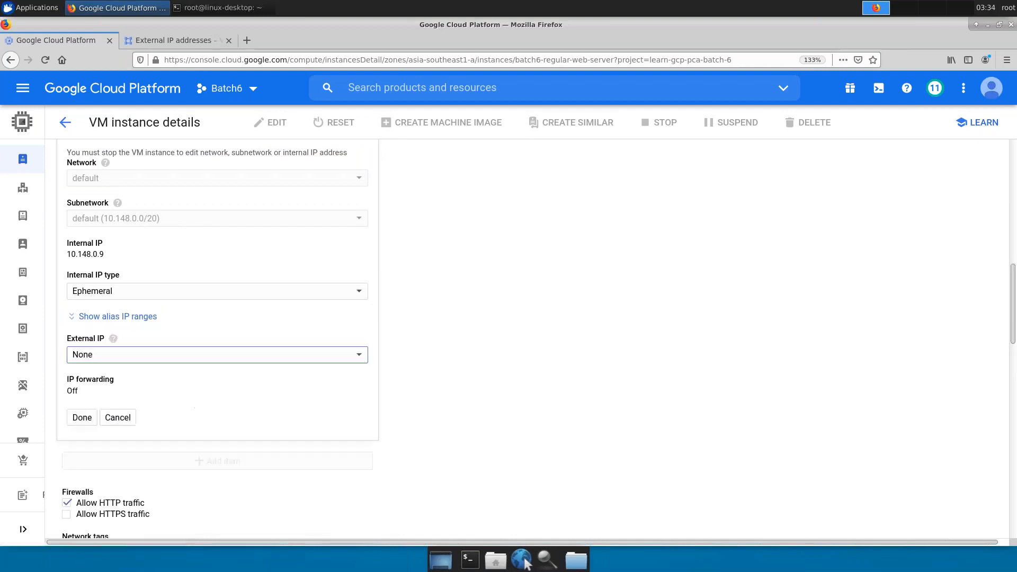
pyautogui.click(82, 418)
pyautogui.scroll(-10, 94, 418)
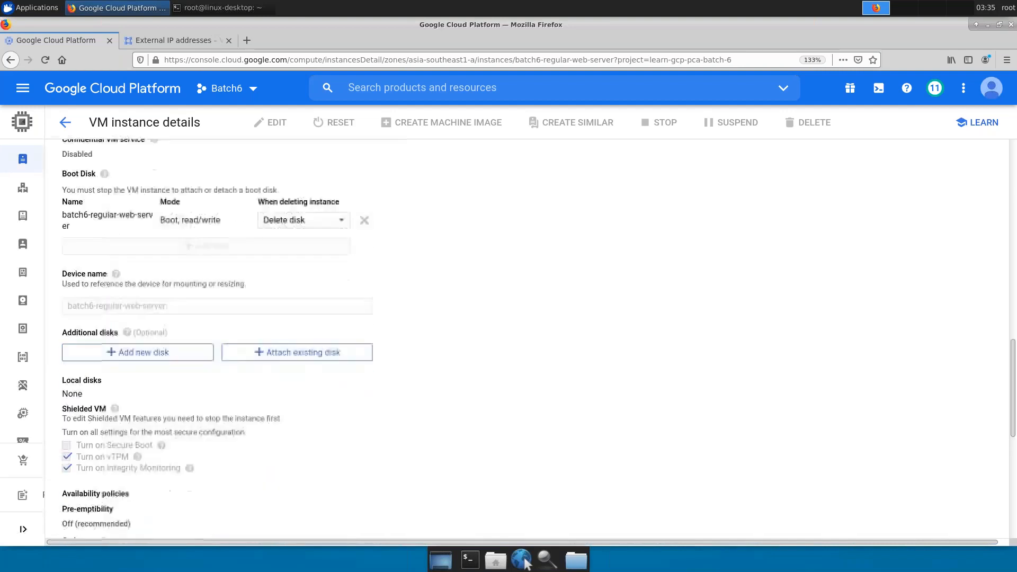
pyautogui.click(76, 514)
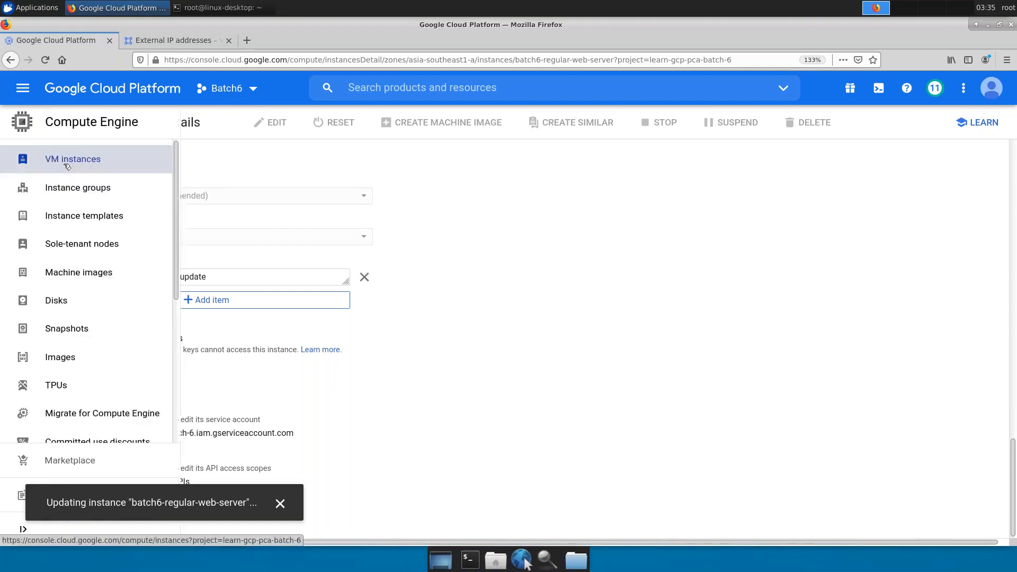
pyautogui.click(67, 165)
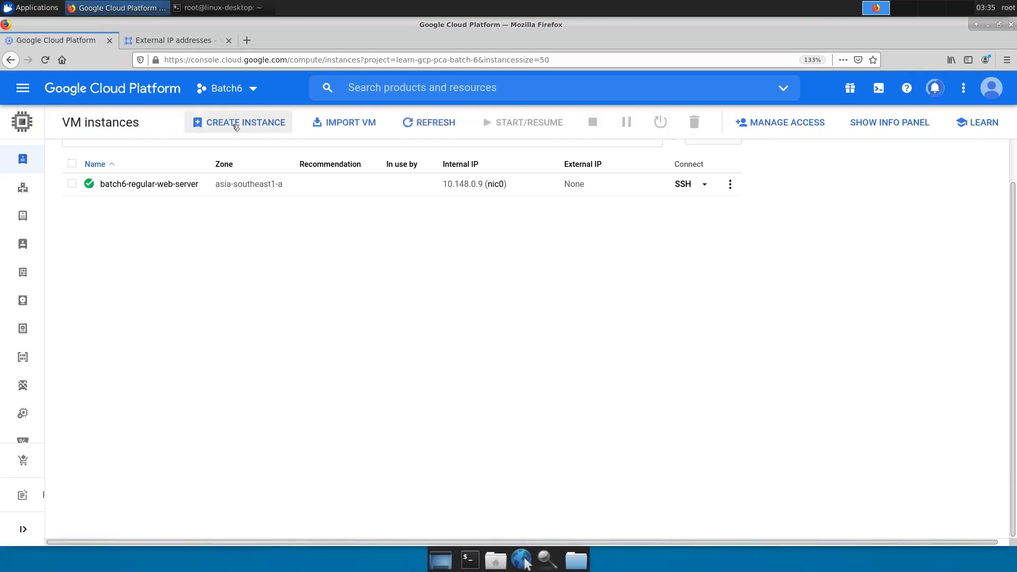
# - Start a new VM instance named server-in-sg-b
pyautogui.click(236, 126)
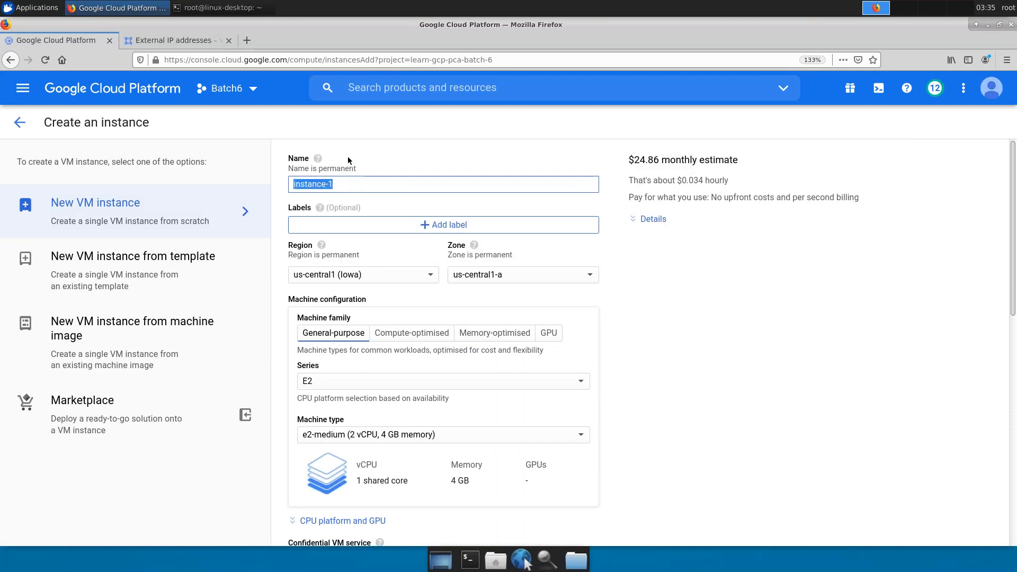
pyautogui.write('server-in -sg-b')
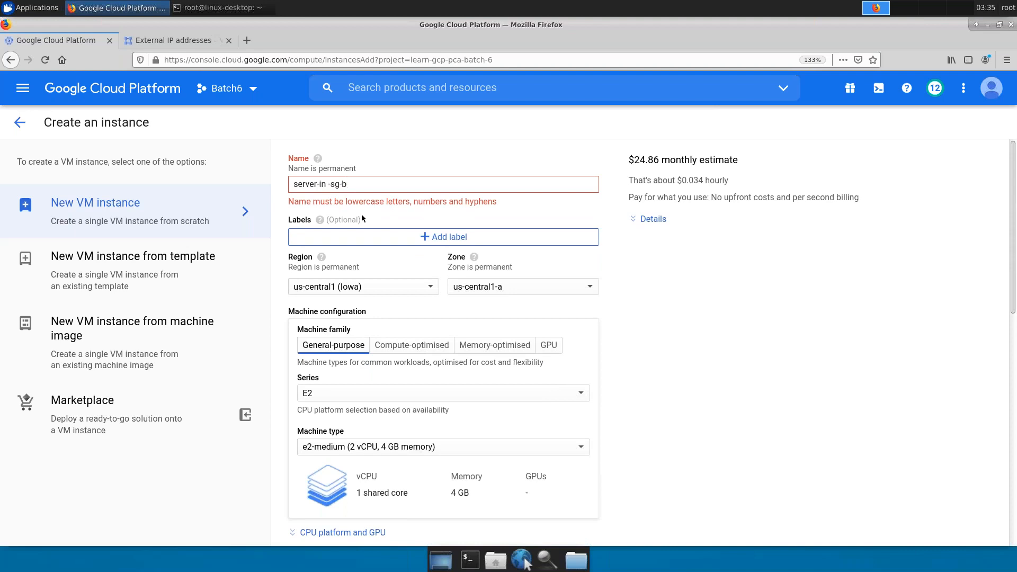
pyautogui.press('Left')
pyautogui.press('Left')
pyautogui.press('Left')
pyautogui.press('BackSpace')
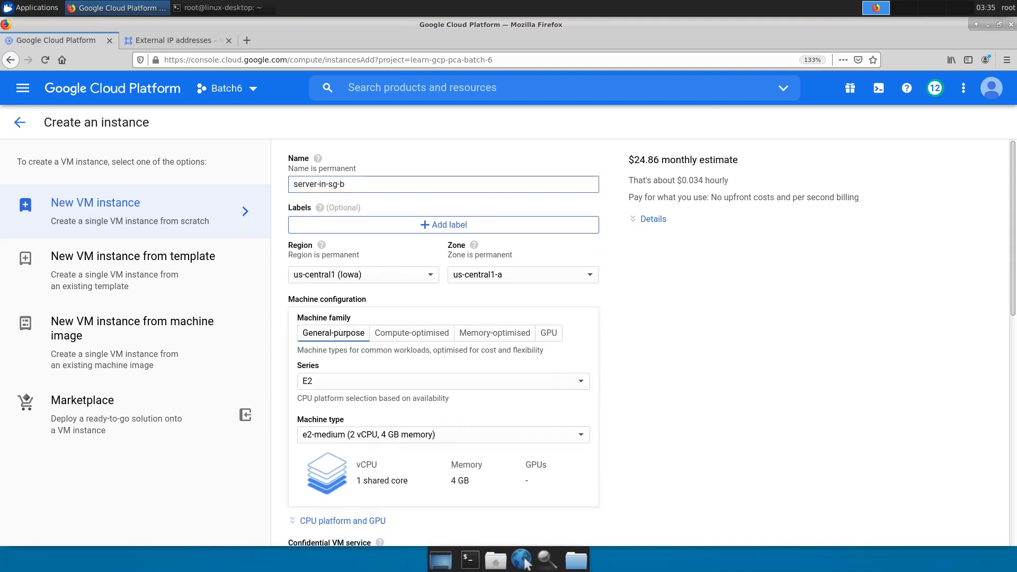
# - Choose region asia-southeast1 (Singapore), series N1 and machine type g1-small
pyautogui.click(363, 274)
pyautogui.scroll(-1, 360, 413)
pyautogui.scroll(-3, 359, 413)
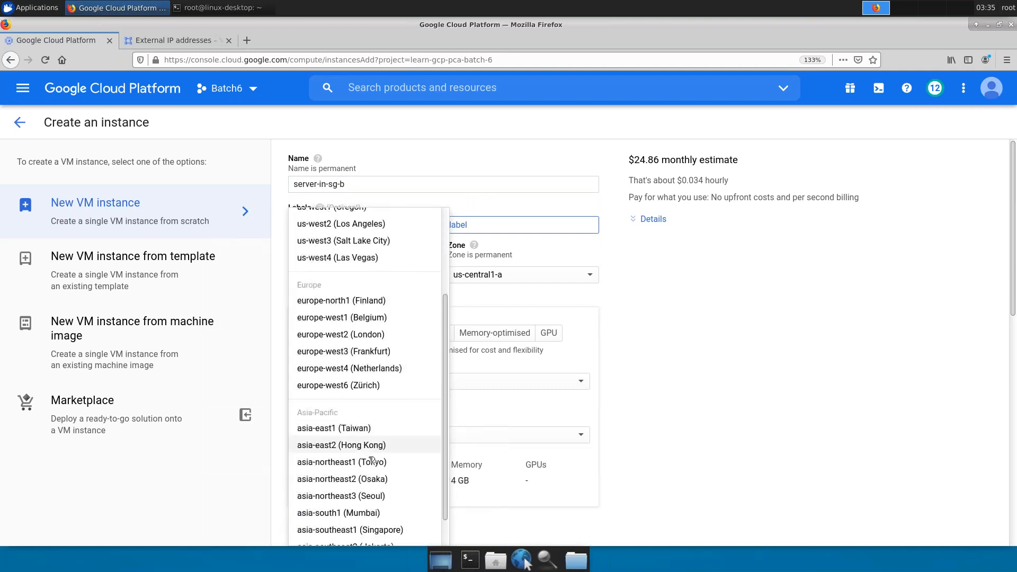
pyautogui.click(395, 530)
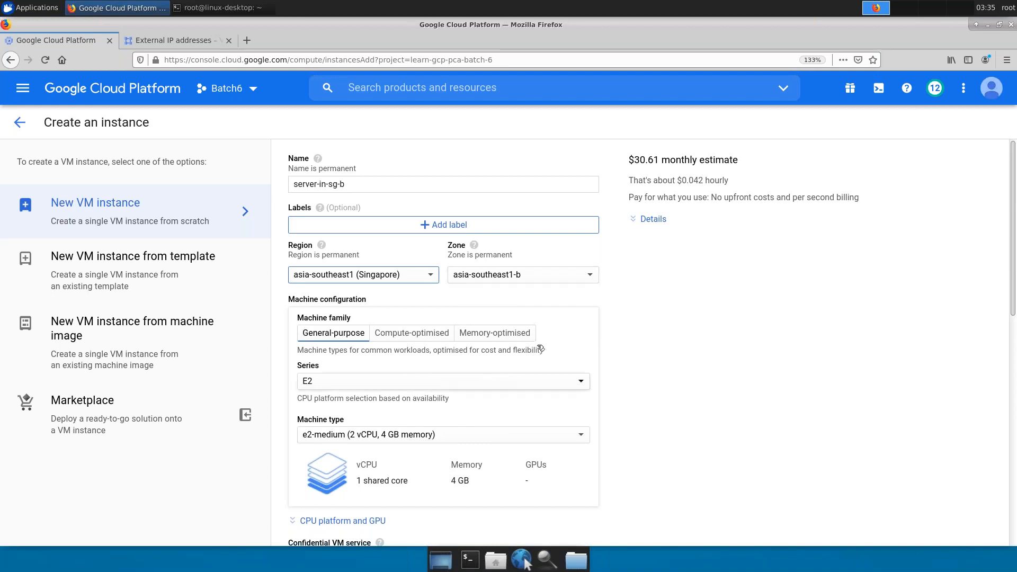
pyautogui.click(482, 381)
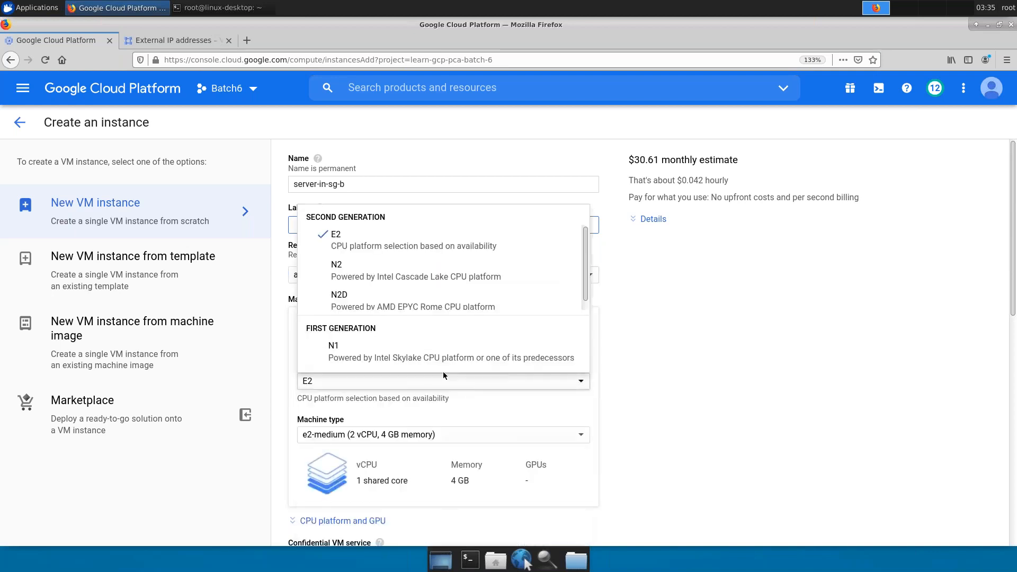
pyautogui.click(378, 356)
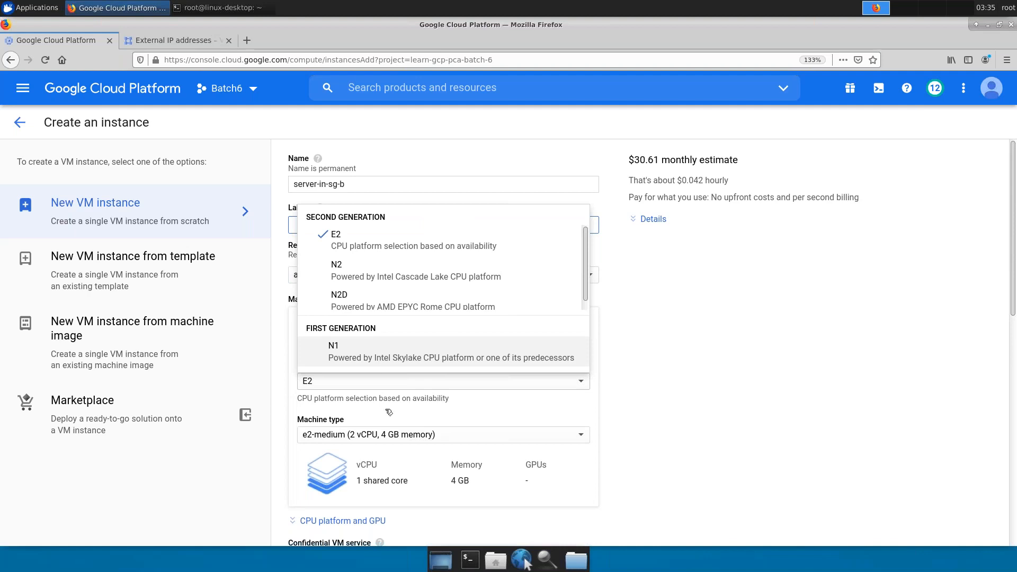
pyautogui.click(401, 438)
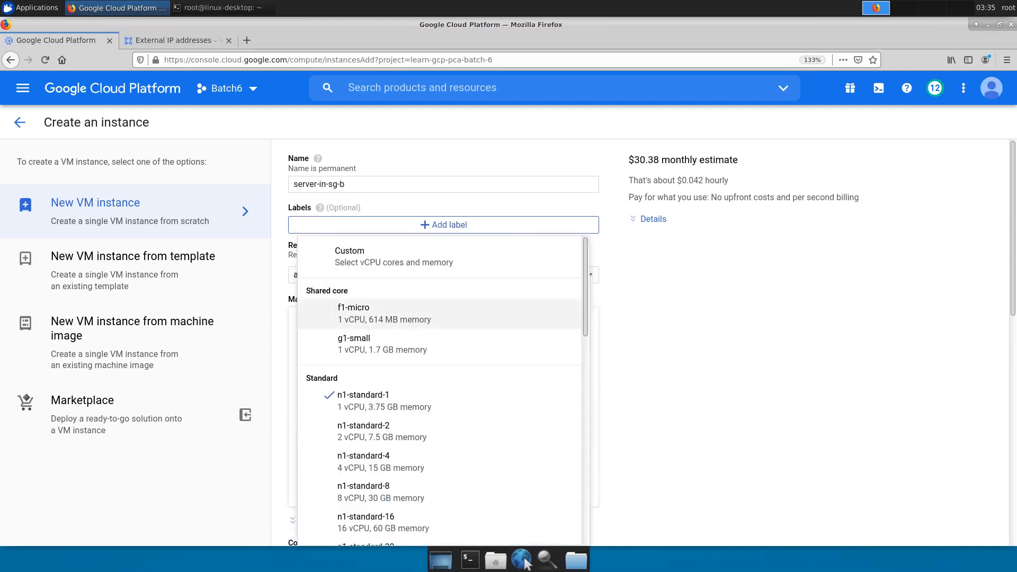
pyautogui.click(375, 348)
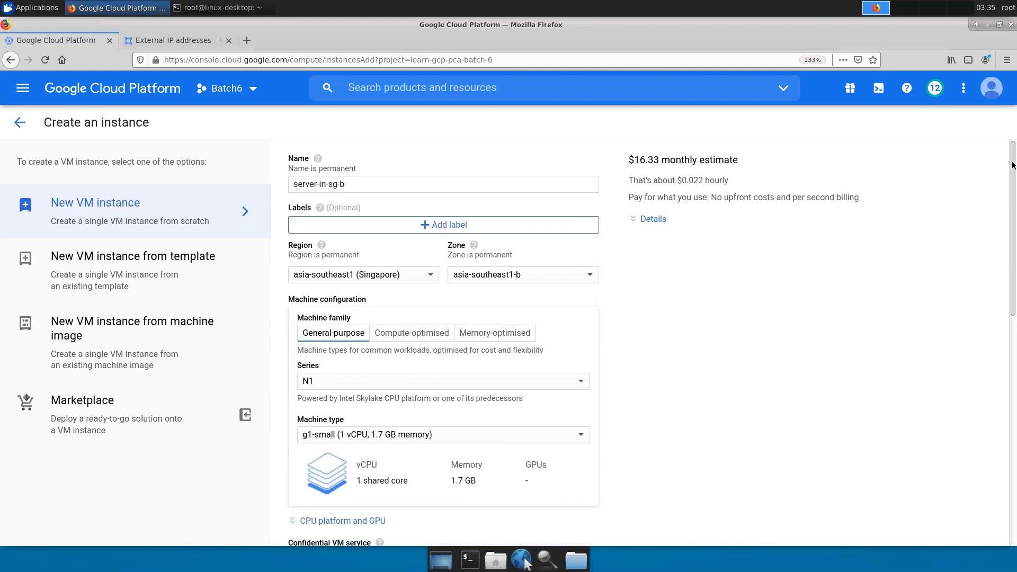
pyautogui.moveTo(1012, 203); pyautogui.dragTo(1013, 339)
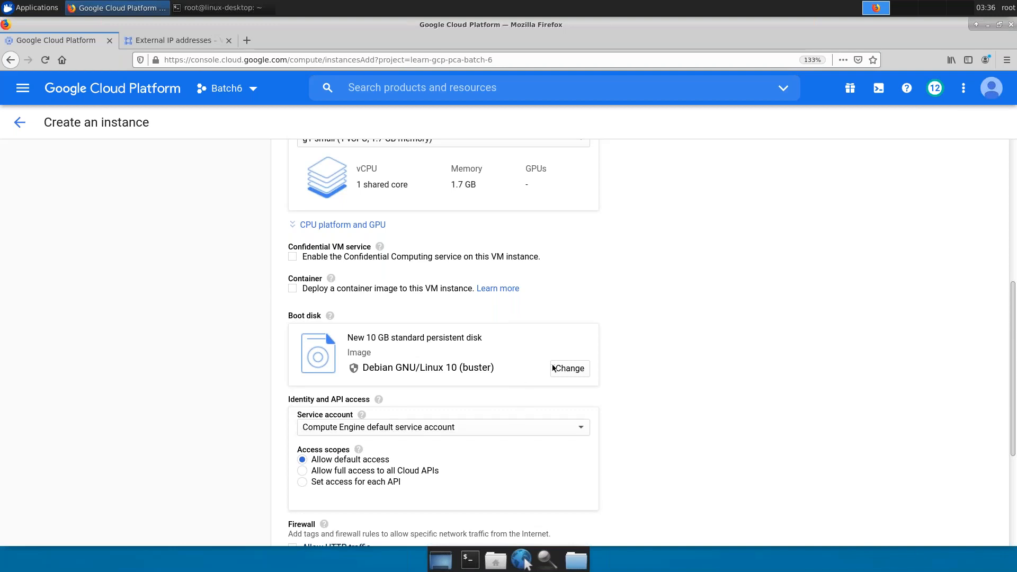
# - Set the boot disk to a 15 GB standard persistent disk from snapshot-sg
pyautogui.click(579, 371)
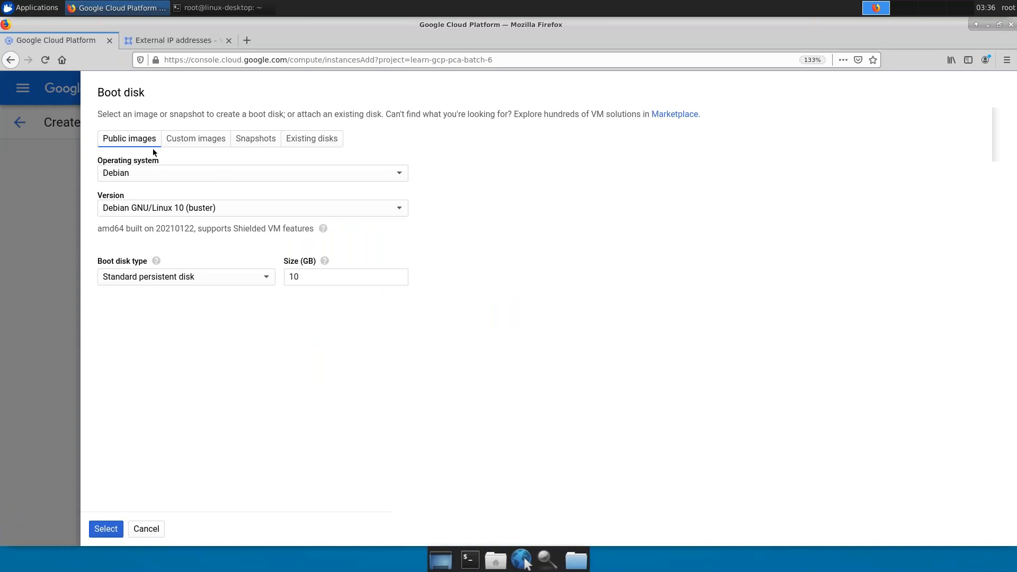
pyautogui.click(260, 142)
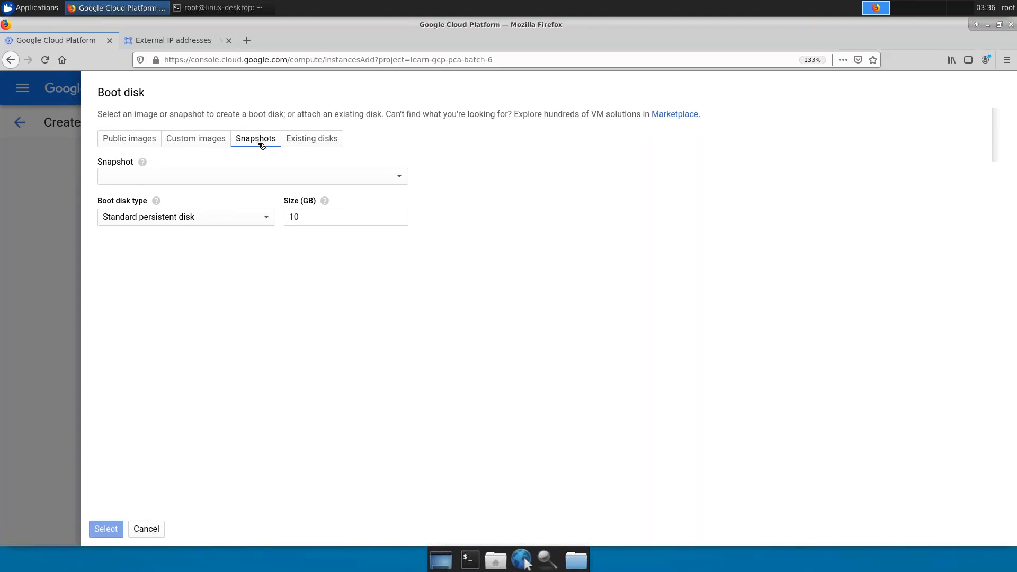
pyautogui.click(273, 176)
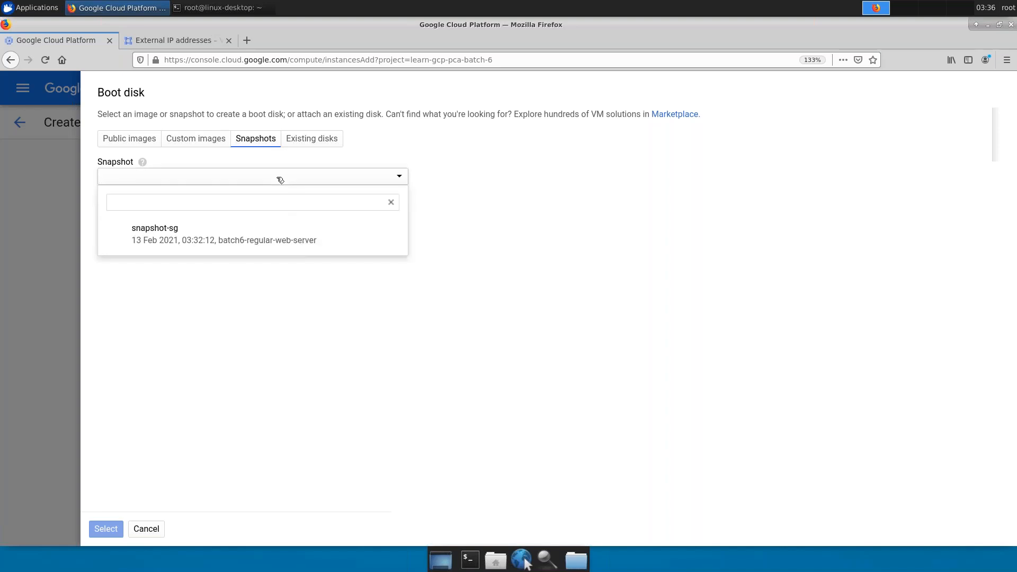
pyautogui.click(245, 246)
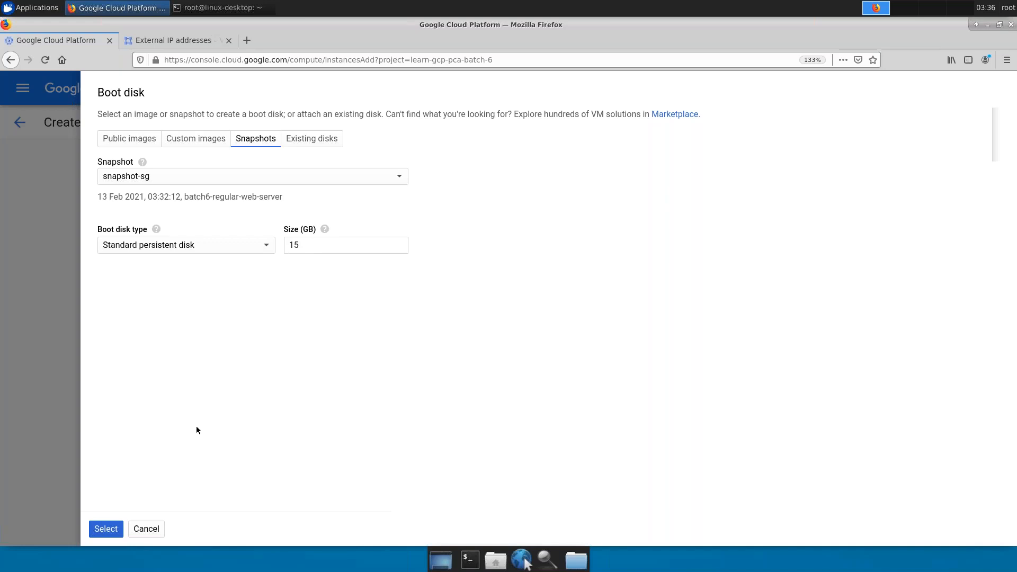
pyautogui.click(109, 530)
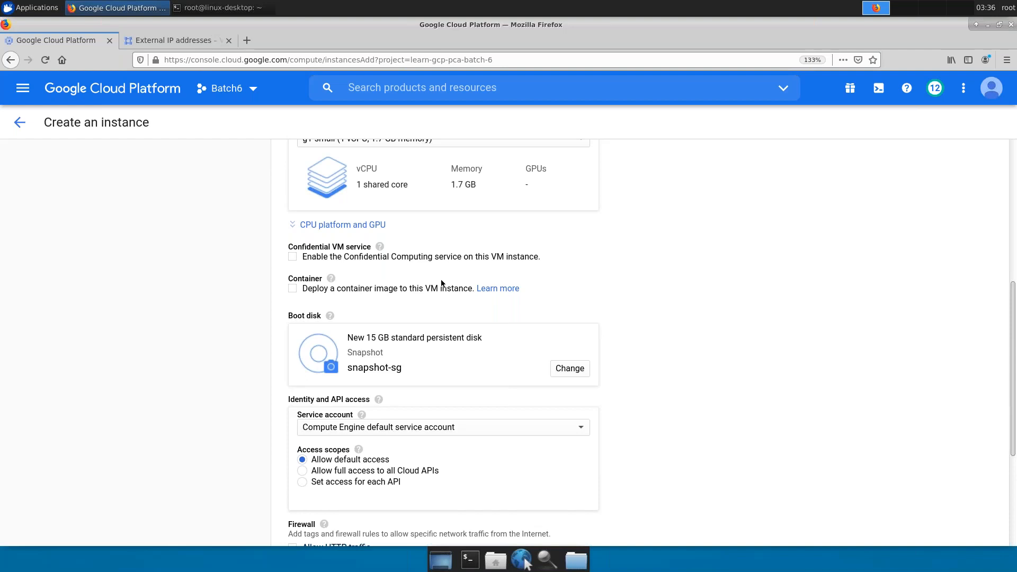
# - Allow HTTP traffic to the new instance
pyautogui.scroll(-3, 504, 275)
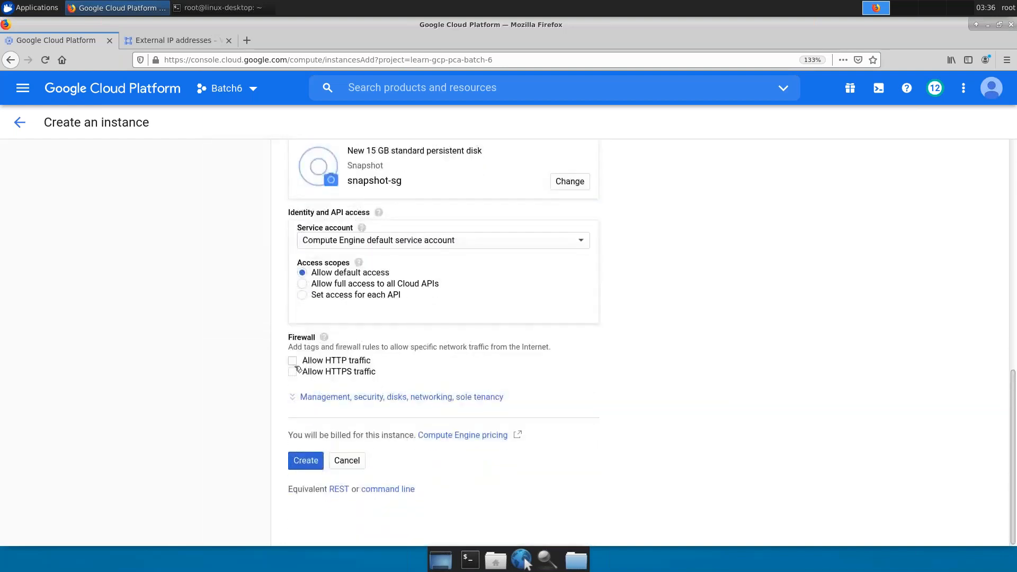
pyautogui.click(293, 360)
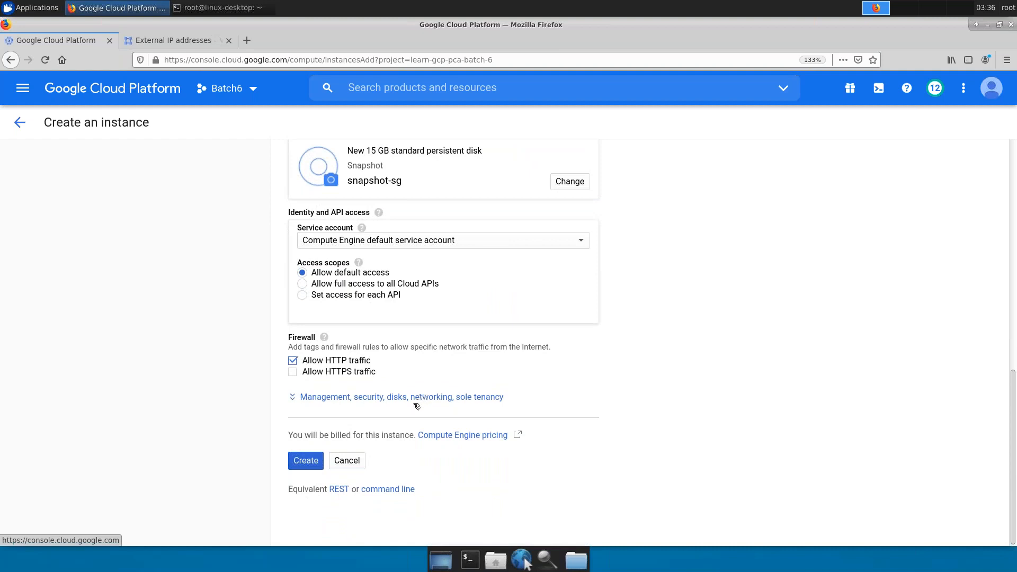
pyautogui.scroll(4, 449, 335)
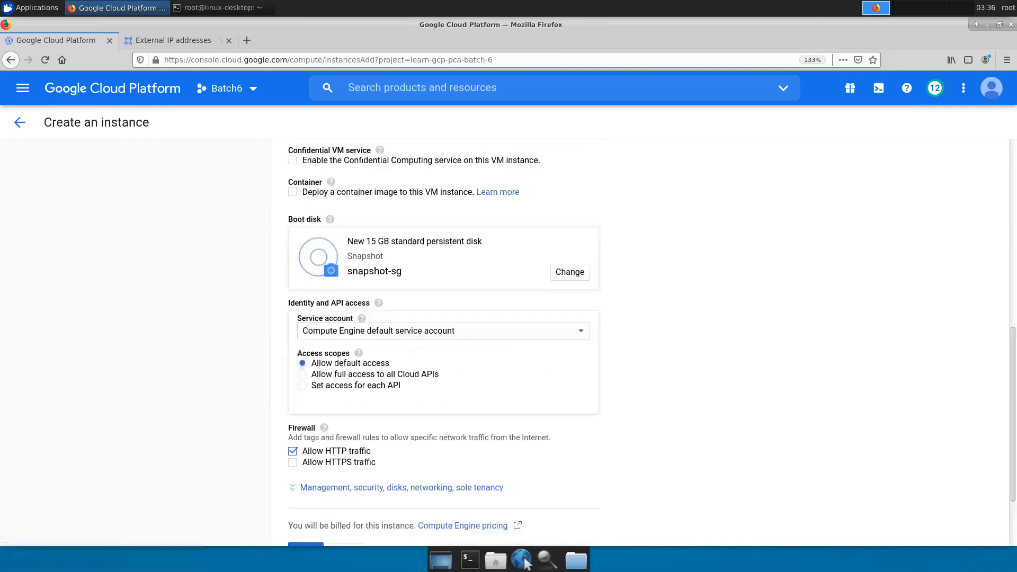
pyautogui.scroll(-3, 449, 339)
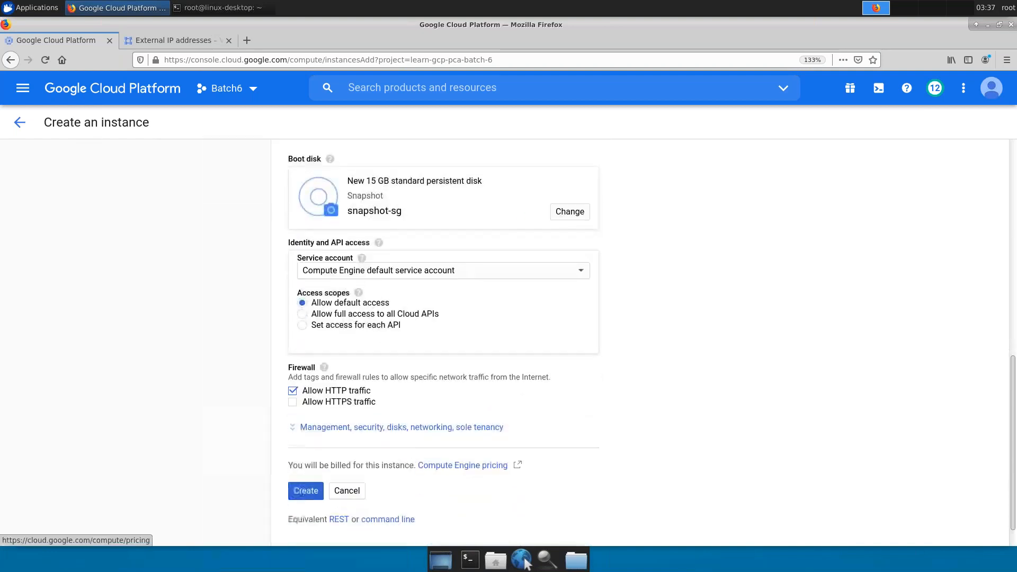
# - Use static address sg-b (35.240.218.62) as external IP and view the equivalent gcloud commands
pyautogui.click(438, 425)
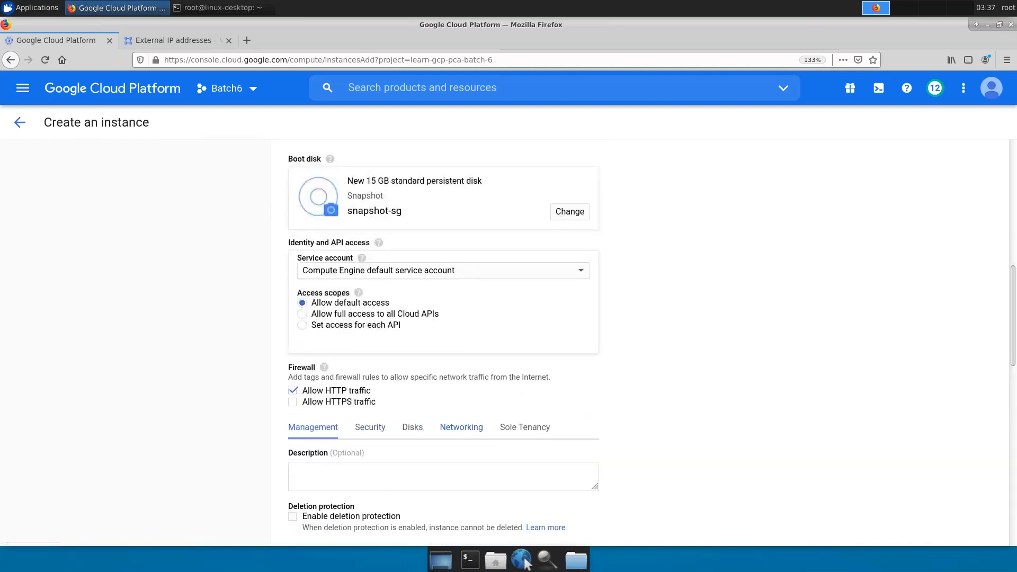
pyautogui.click(462, 428)
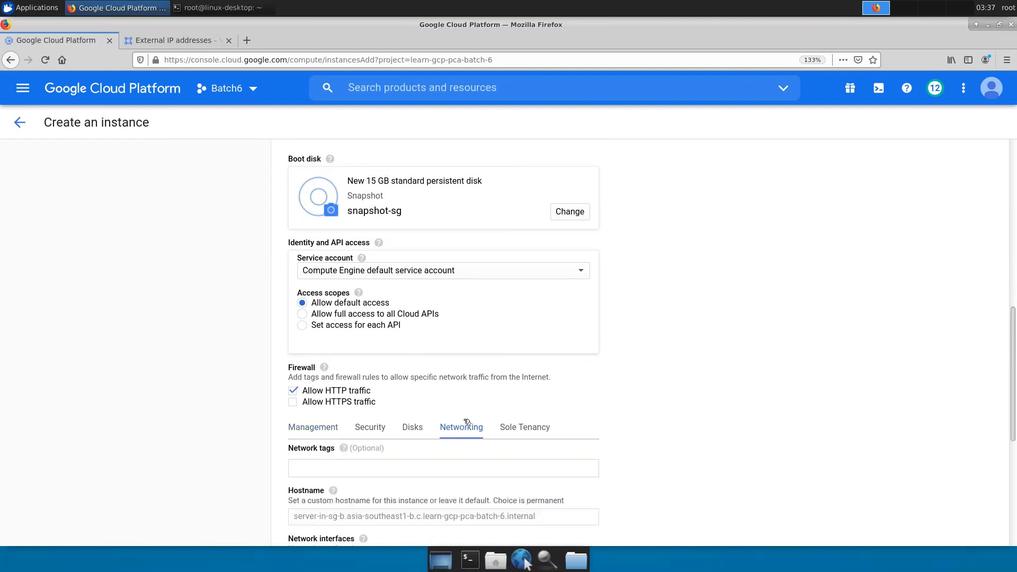
pyautogui.scroll(-1, 465, 408)
pyautogui.scroll(-2, 465, 396)
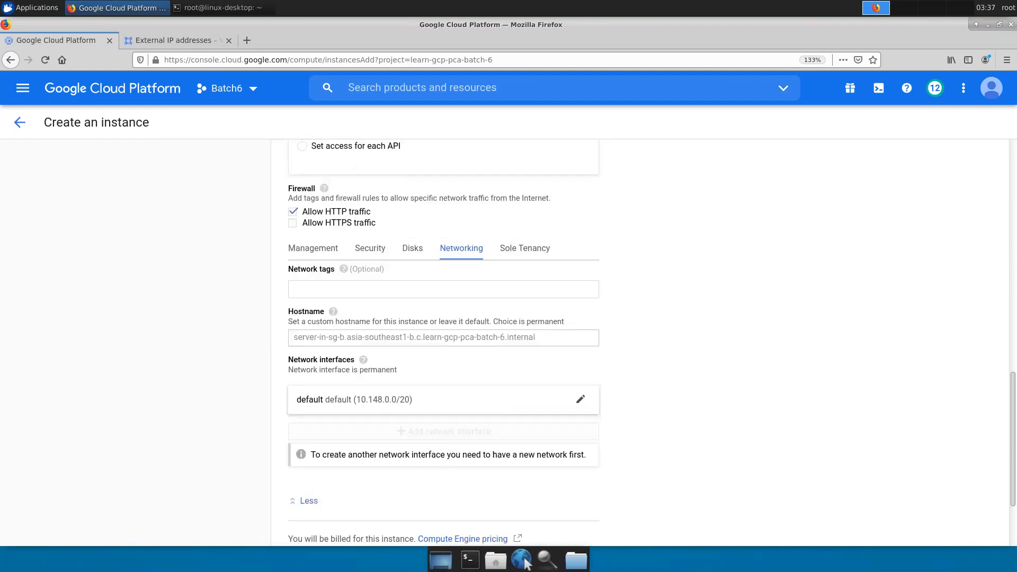
pyautogui.click(443, 404)
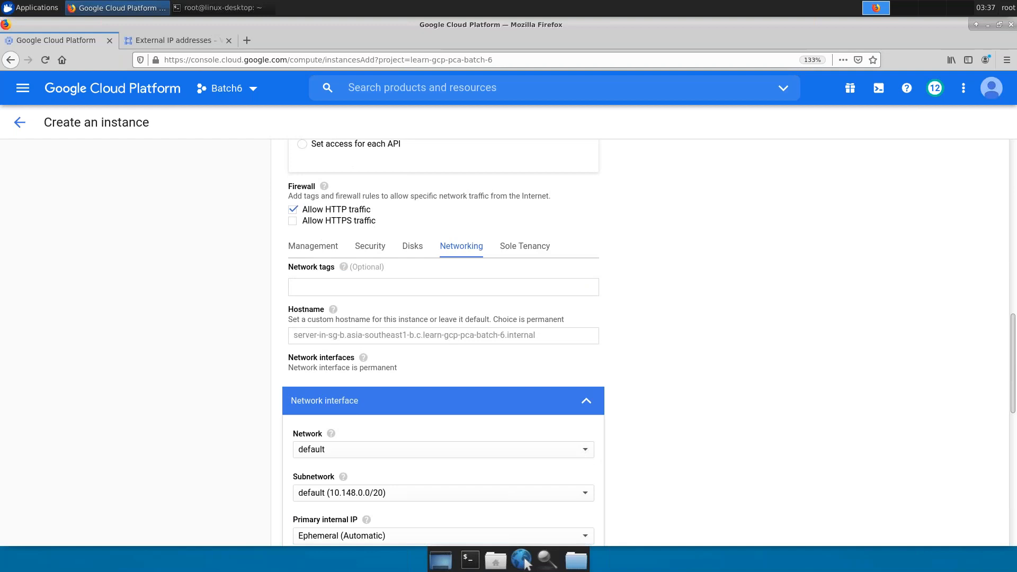
pyautogui.scroll(-1, 469, 383)
pyautogui.scroll(-3, 469, 383)
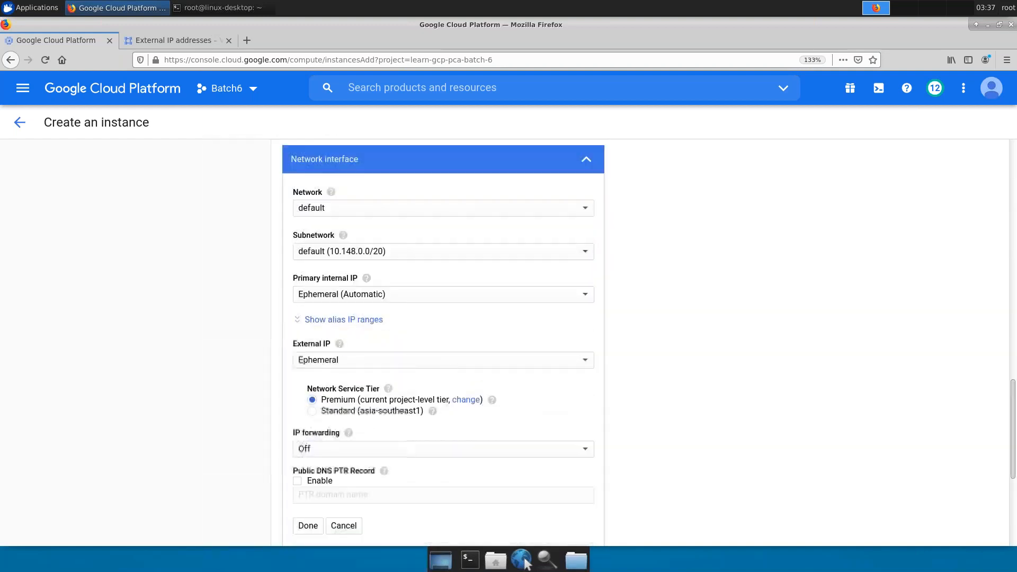
pyautogui.click(451, 364)
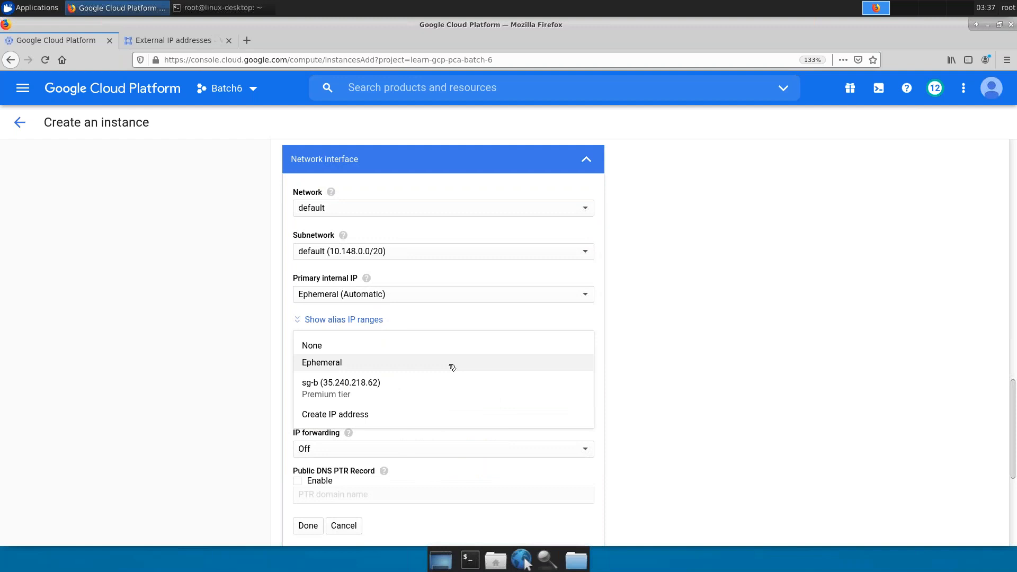
pyautogui.click(362, 391)
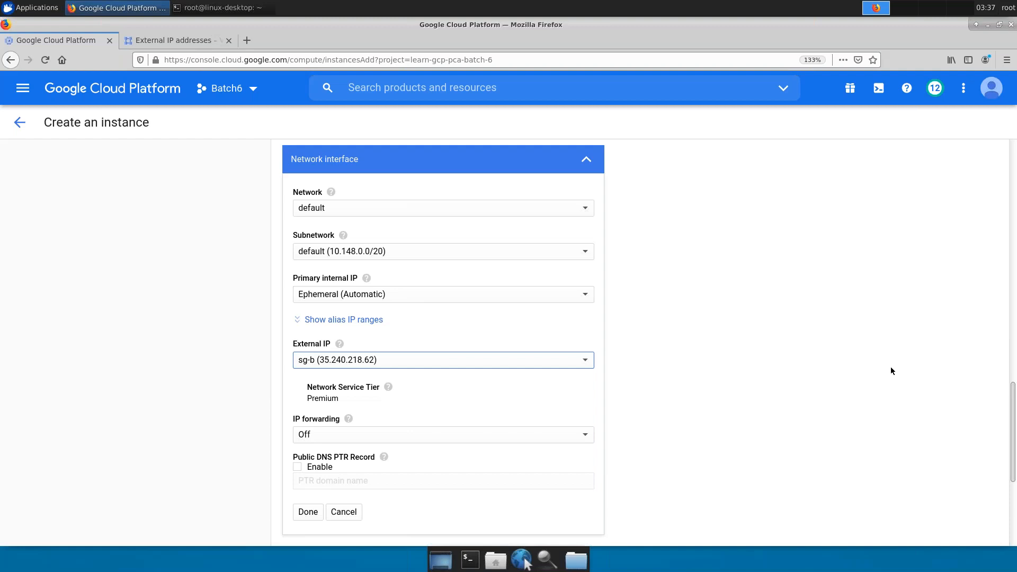
pyautogui.click(308, 512)
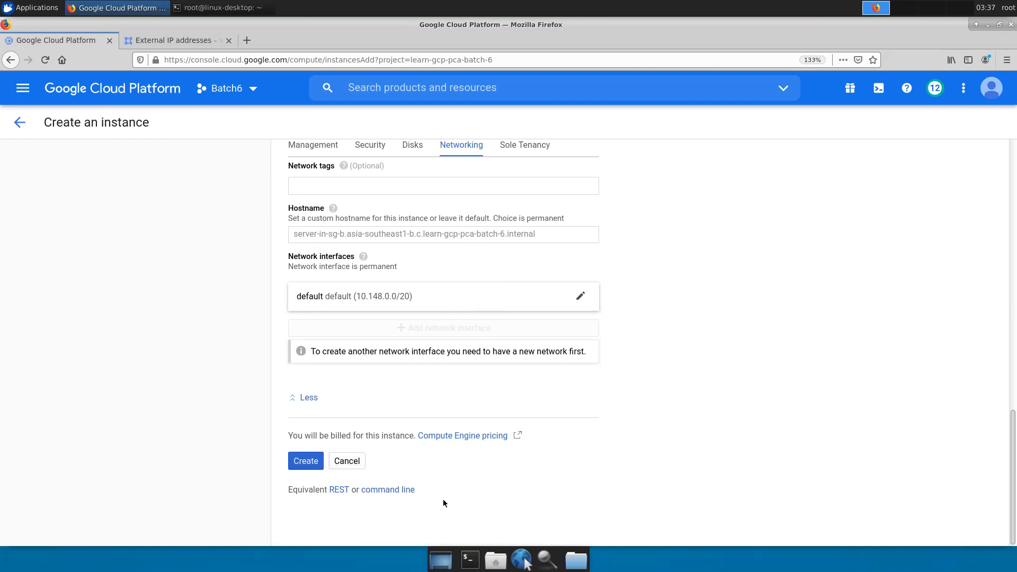
pyautogui.click(393, 489)
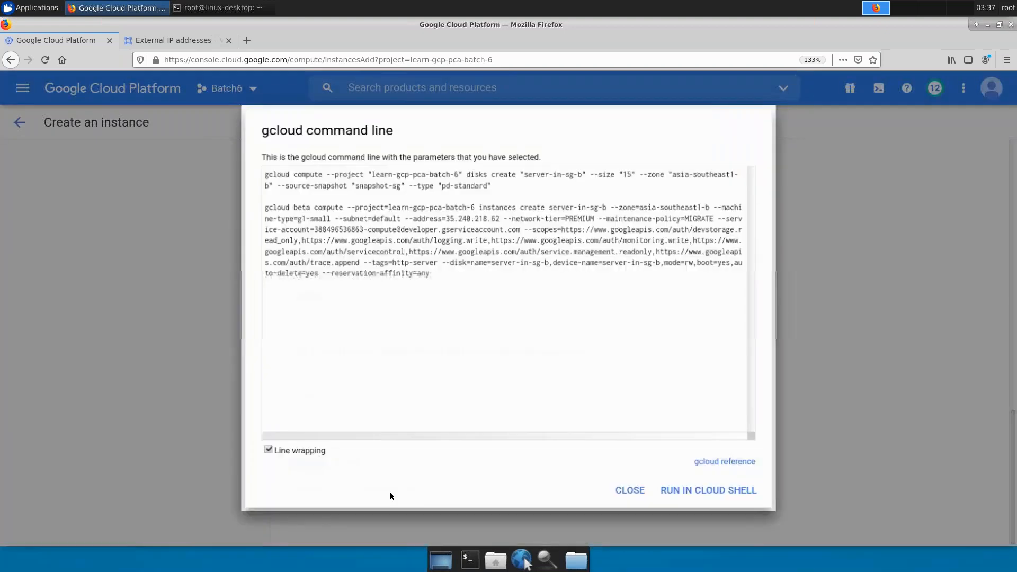
# - Zoom in and highlight the instance-create and 15 GB disk-create gcloud commands
pyautogui.hotkey('ctrl', '+')
pyautogui.hotkey('ctrl', '+')
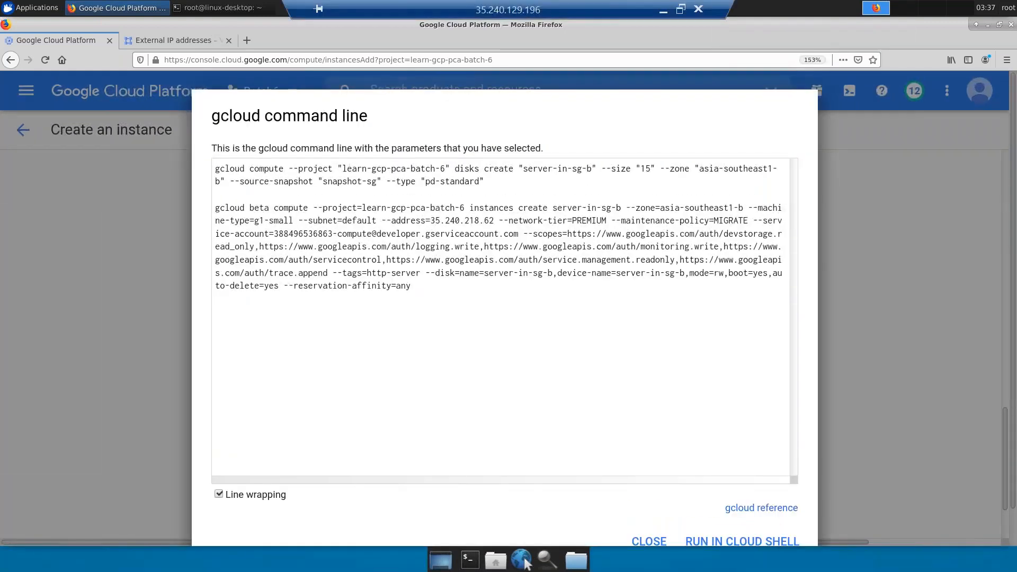
pyautogui.hotkey('ctrl', '+')
pyautogui.hotkey('ctrl', '+')
pyautogui.hotkey('ctrl', '+')
pyautogui.hotkey('ctrl', '+')
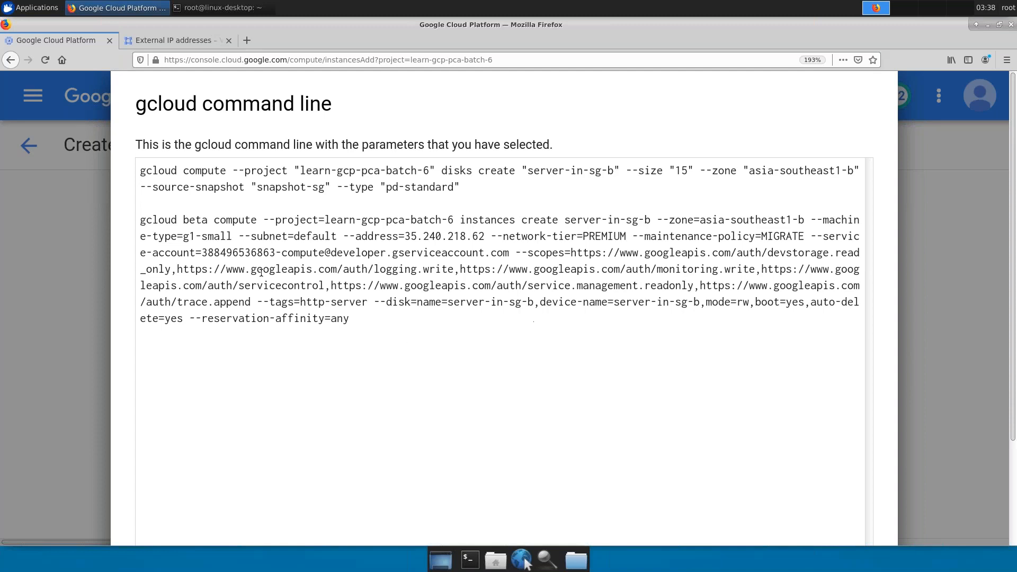
pyautogui.moveTo(140, 219); pyautogui.dragTo(364, 292)
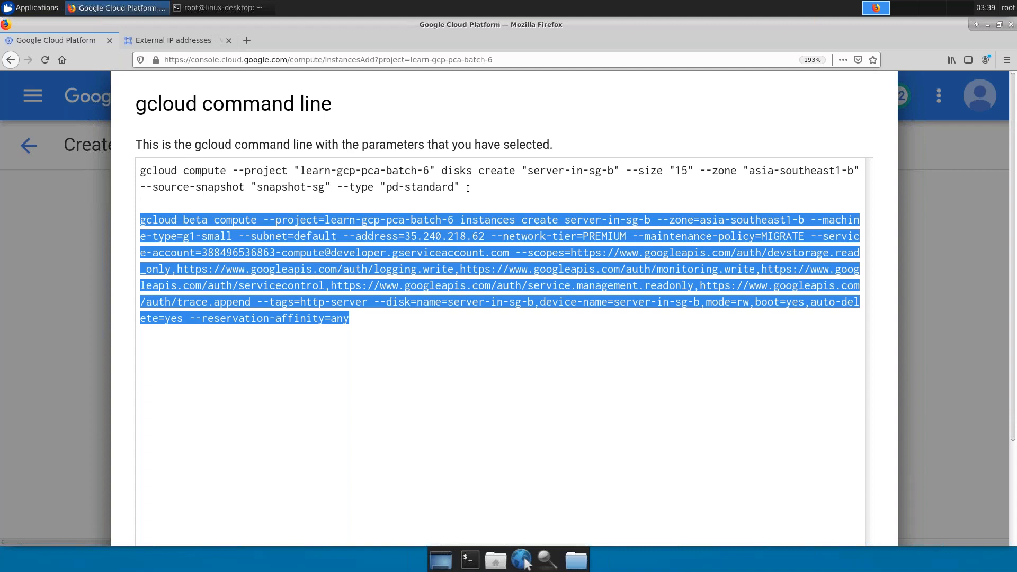
pyautogui.doubleClick(456, 171)
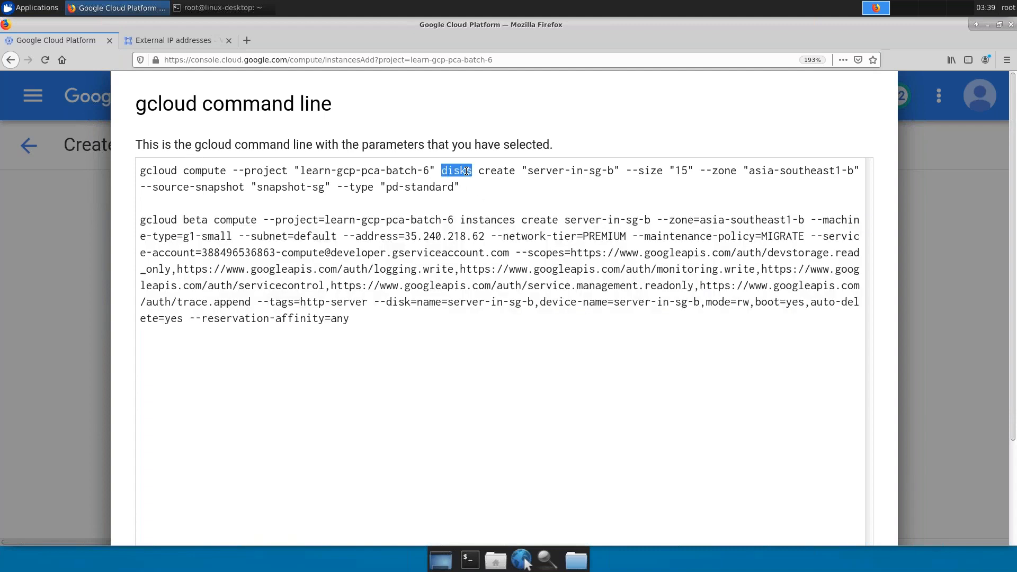
pyautogui.tripleClick(503, 170)
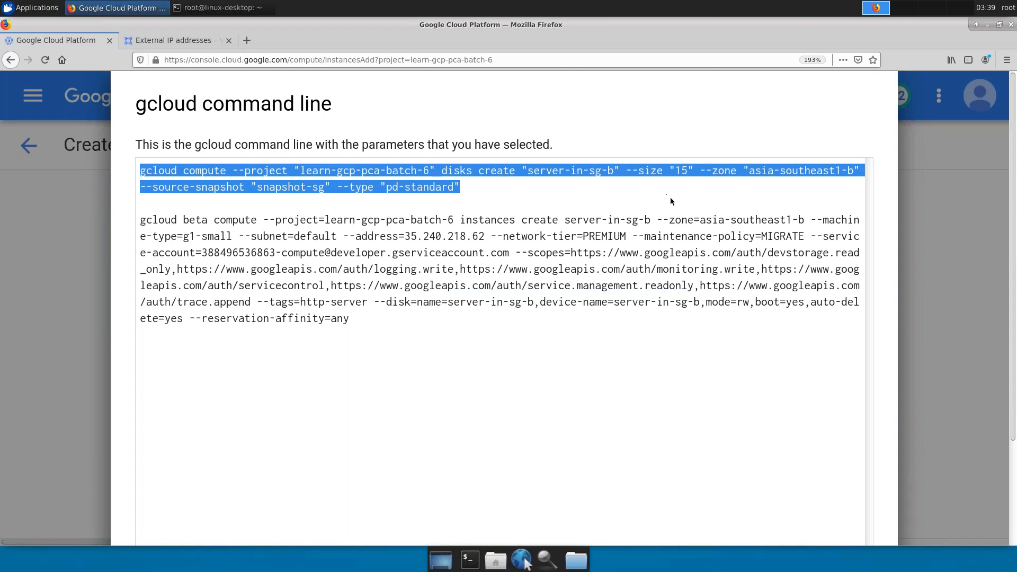
pyautogui.click(687, 194)
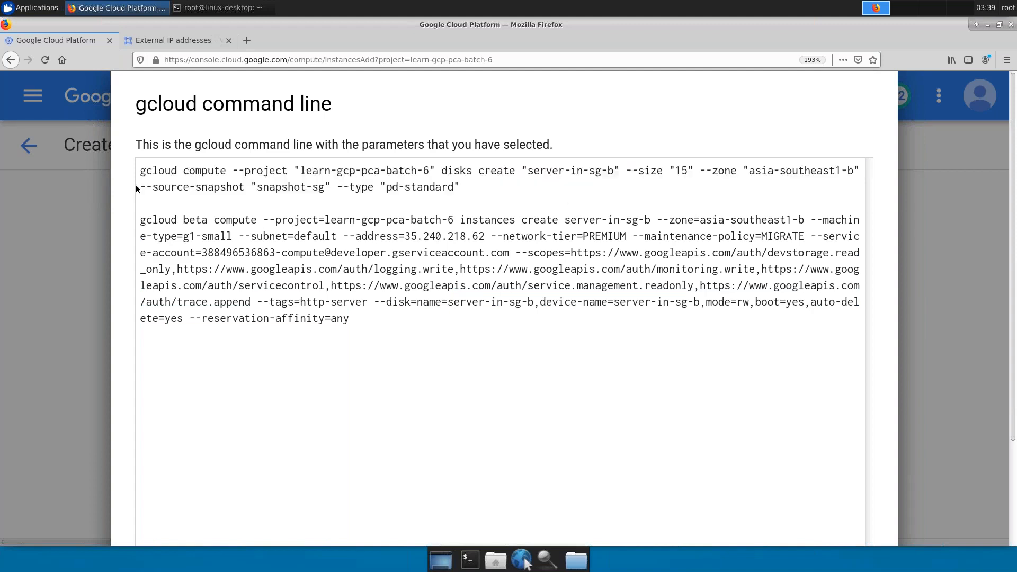
# - Highlight the source-snapshot and boot-disk-name options, recap both commands, then close
pyautogui.moveTo(141, 186); pyautogui.dragTo(332, 187)
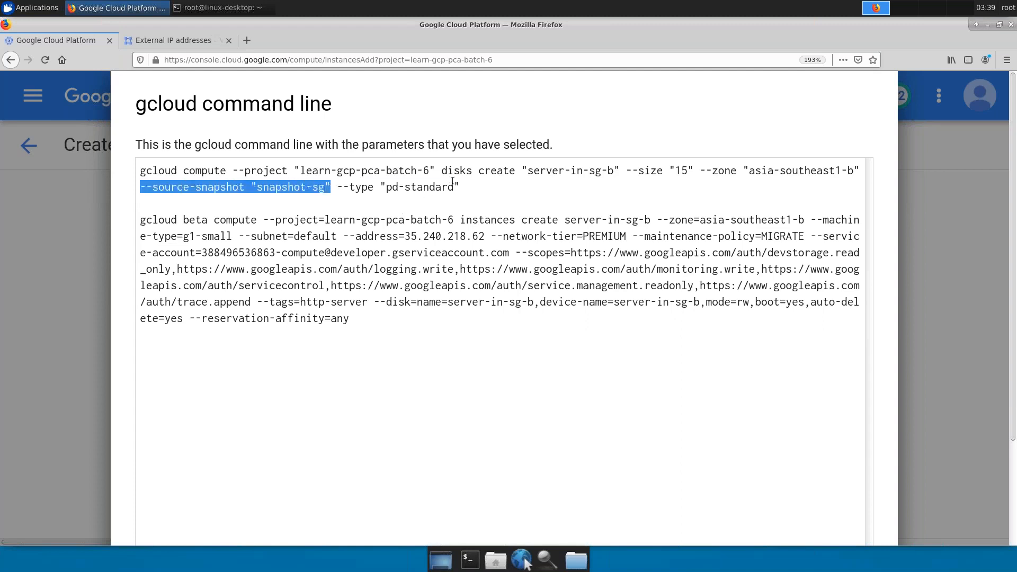
pyautogui.tripleClick(854, 171)
pyautogui.doubleClick(855, 171)
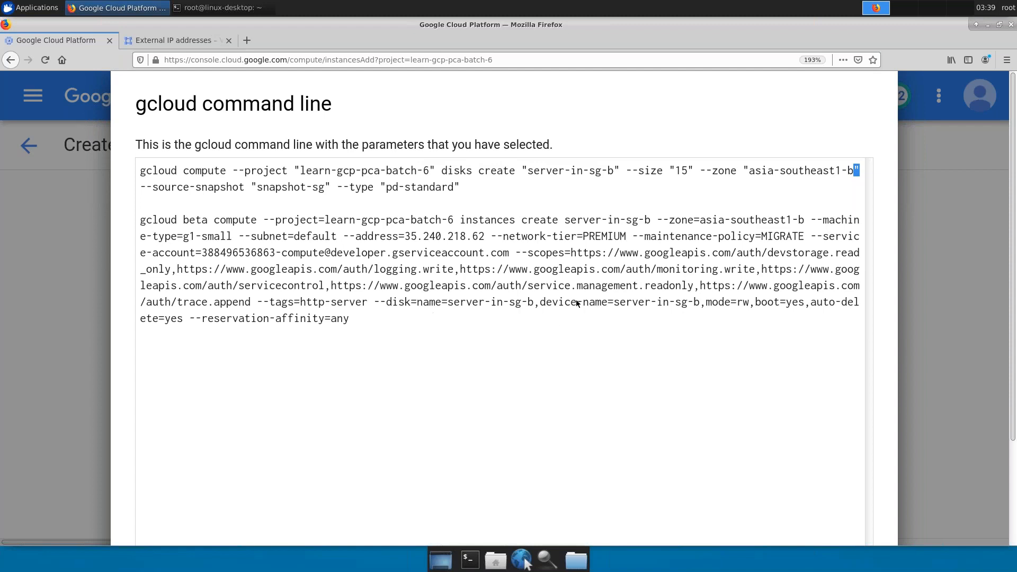
pyautogui.moveTo(373, 302); pyautogui.dragTo(533, 302)
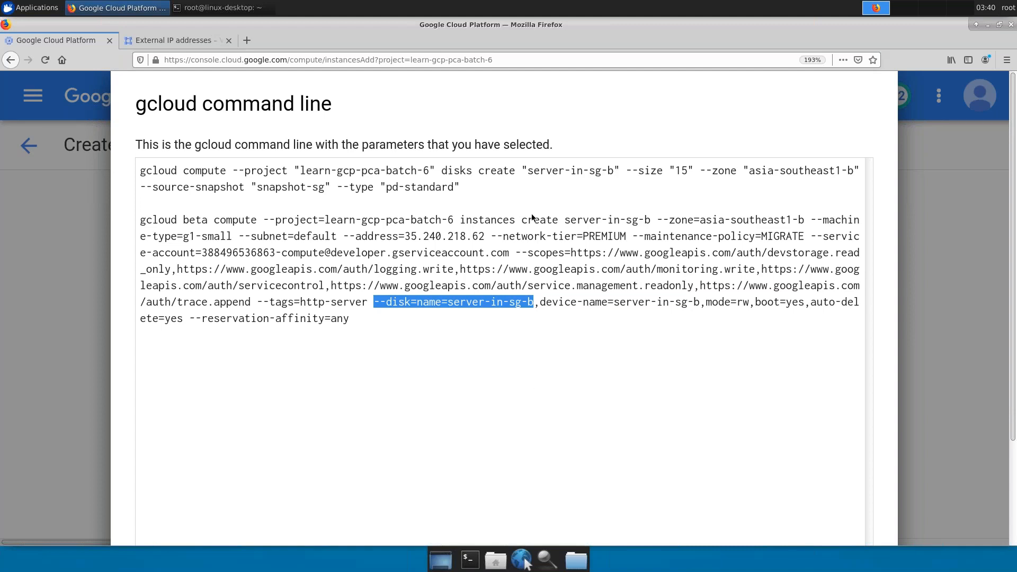
pyautogui.moveTo(459, 185); pyautogui.dragTo(139, 170)
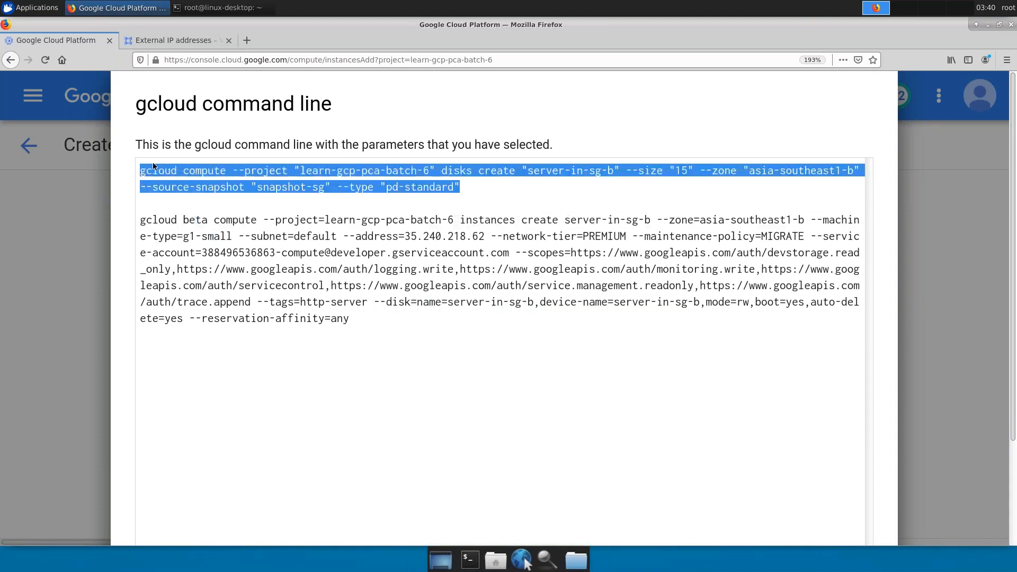
pyautogui.click(206, 248)
pyautogui.moveTo(140, 219); pyautogui.dragTo(375, 316)
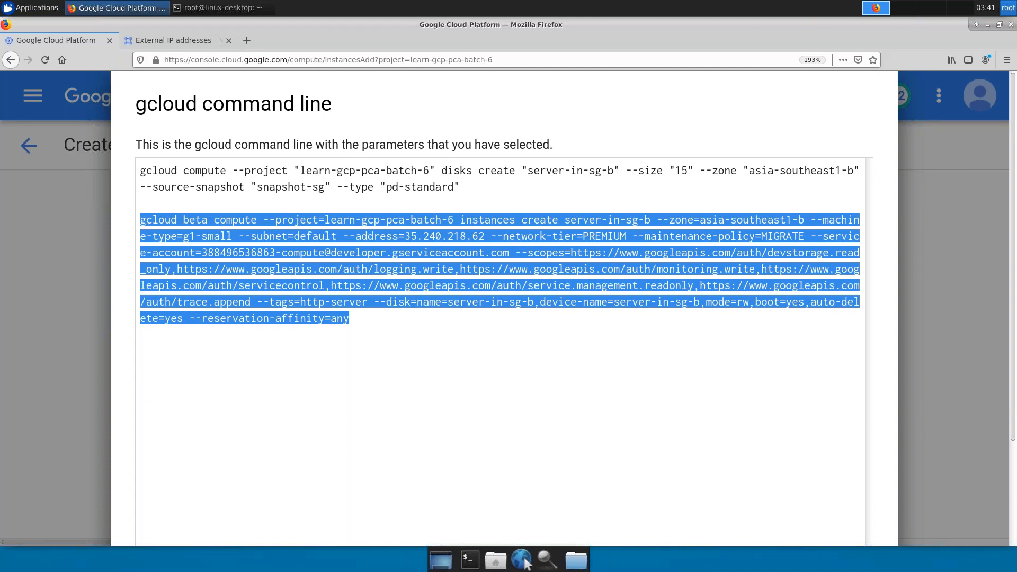
pyautogui.click(694, 339)
pyautogui.click(902, 268)
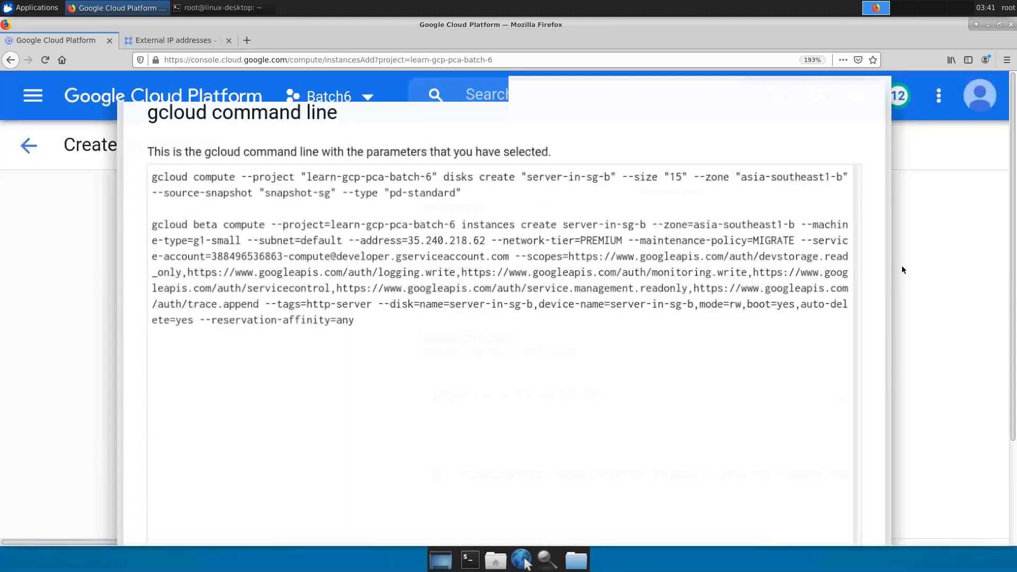
# - Restore page zoom to 133% and create the server-in-sg-b instance
pyautogui.hotkey('ctrl', '0')
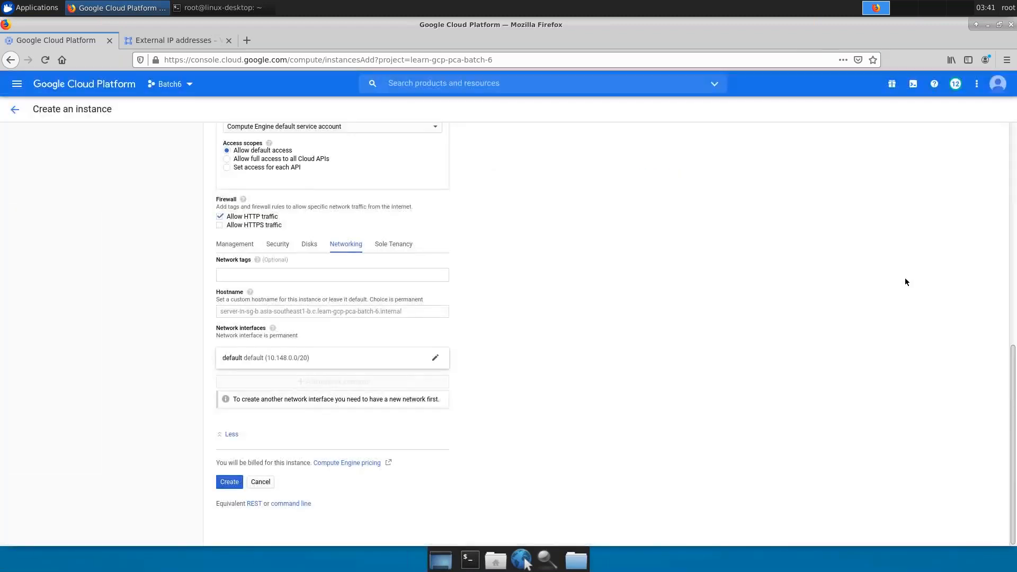
pyautogui.hotkey('ctrl', '+')
pyautogui.hotkey('ctrl', '+')
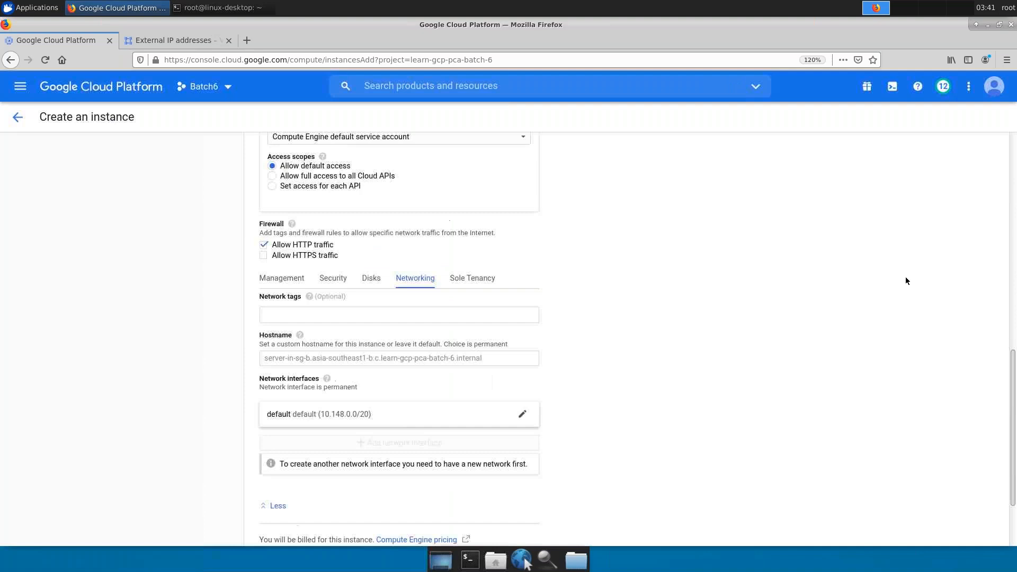
pyautogui.hotkey('ctrl', '+')
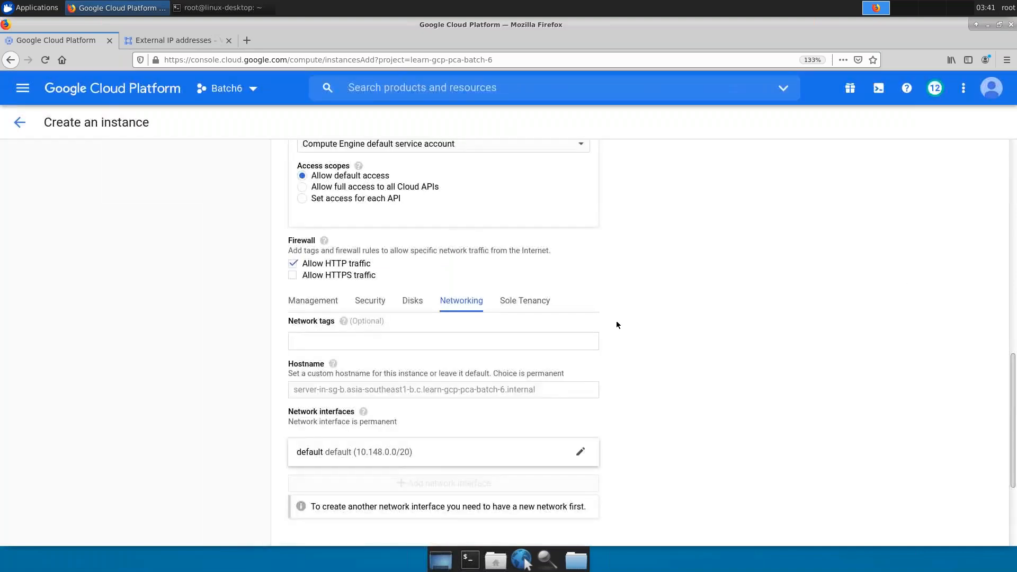
pyautogui.scroll(-3, 621, 306)
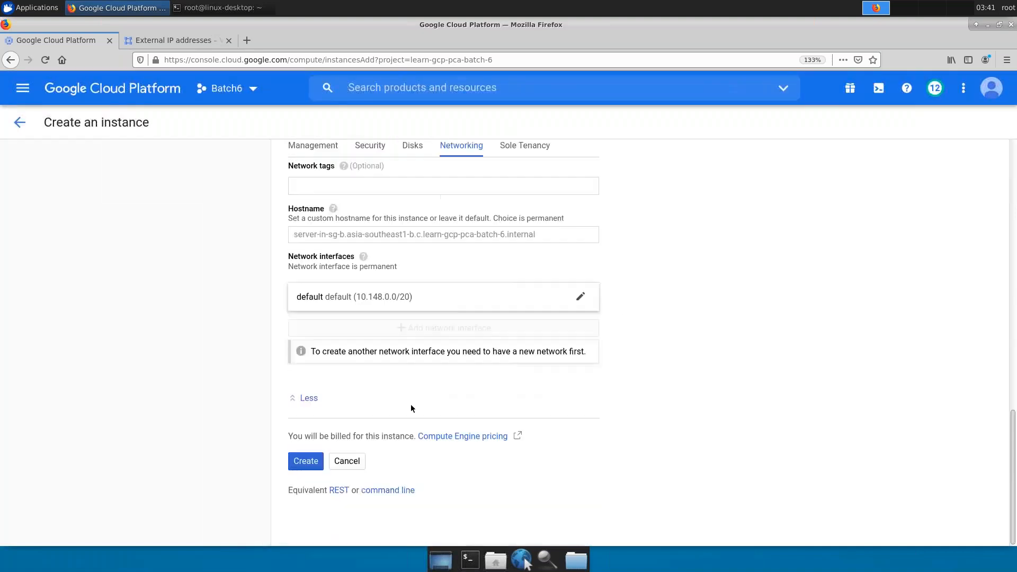
pyautogui.click(309, 468)
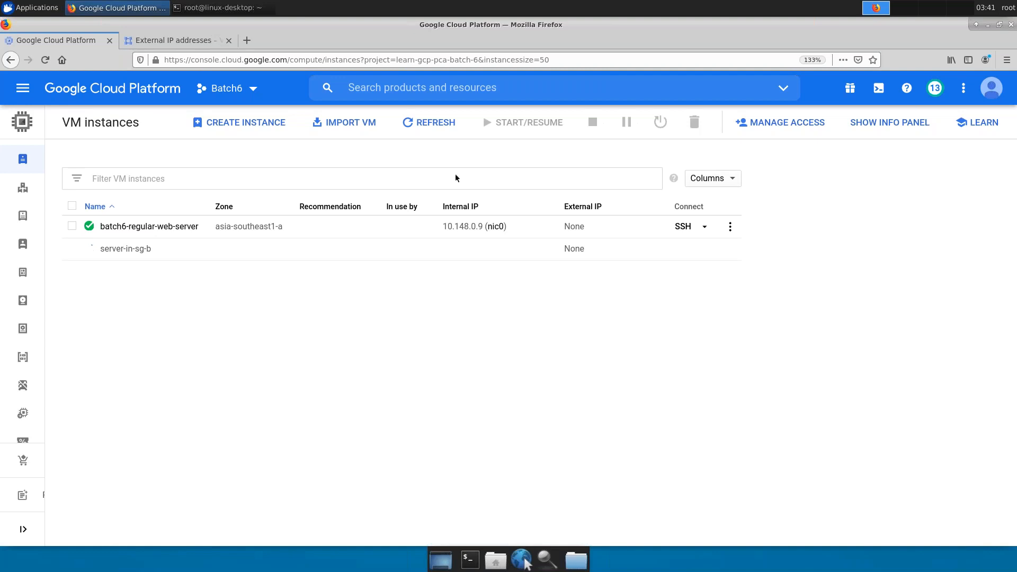
# - Refresh the list and open server-in-sg-b at 35.240.218.62 to see the Apache2 page
pyautogui.click(434, 126)
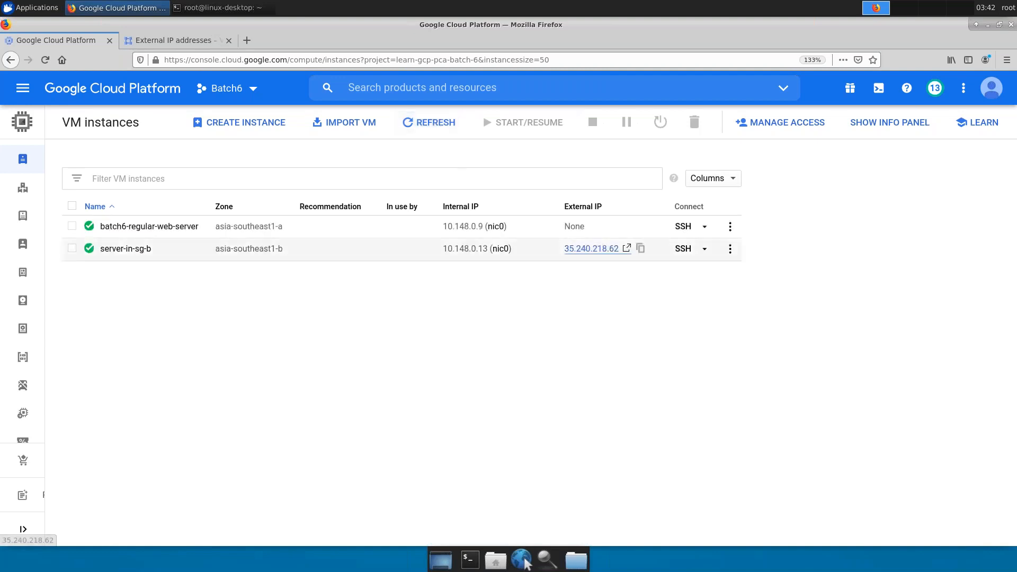
pyautogui.click(593, 249)
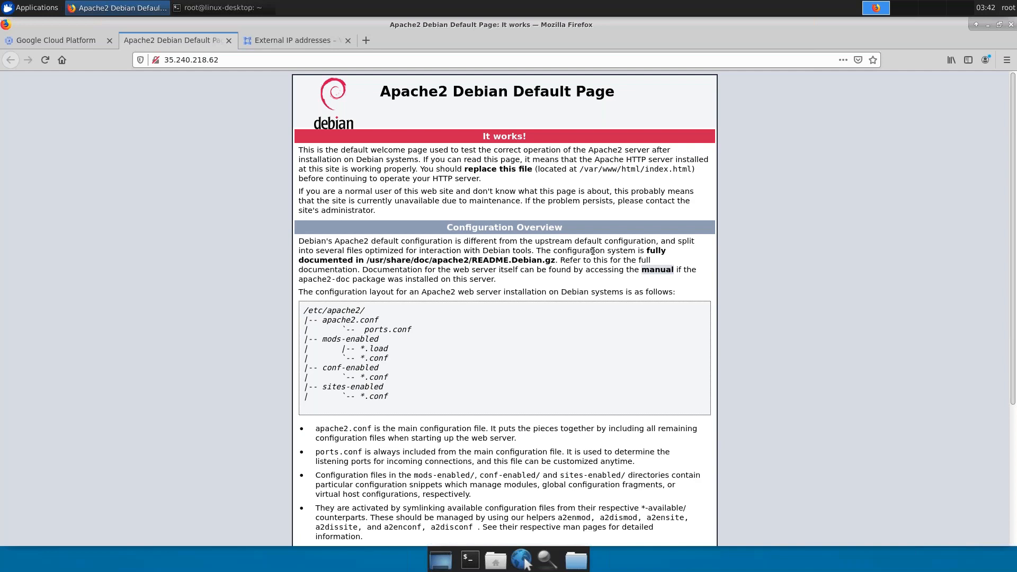
# - Switch back to the Google Cloud Platform tab showing the VM instances list
pyautogui.click(67, 42)
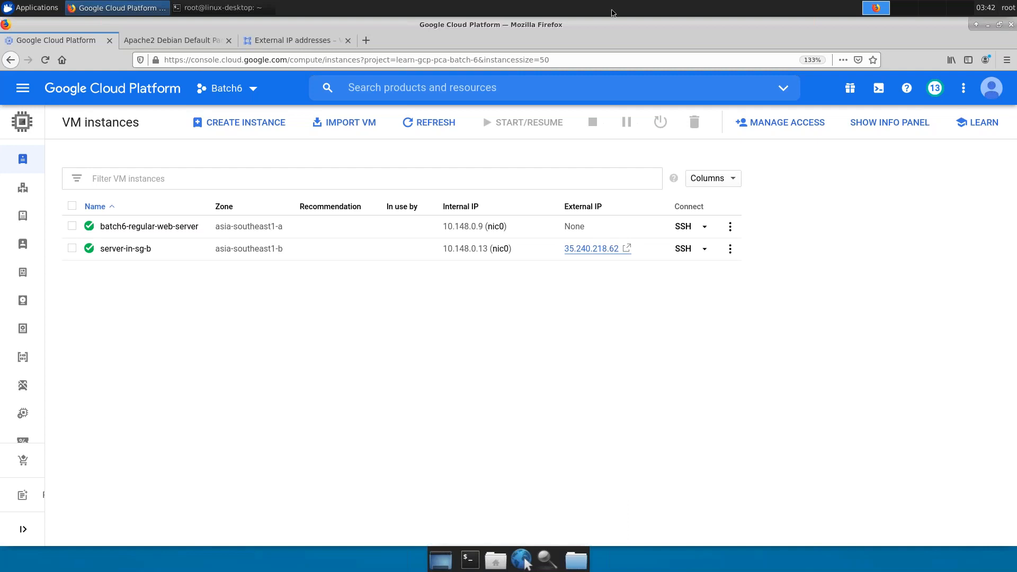
# - Minimise the remote-desktop session to bring back the Realtime Scenarios slide
pyautogui.hotkey('alt', 'Tab')
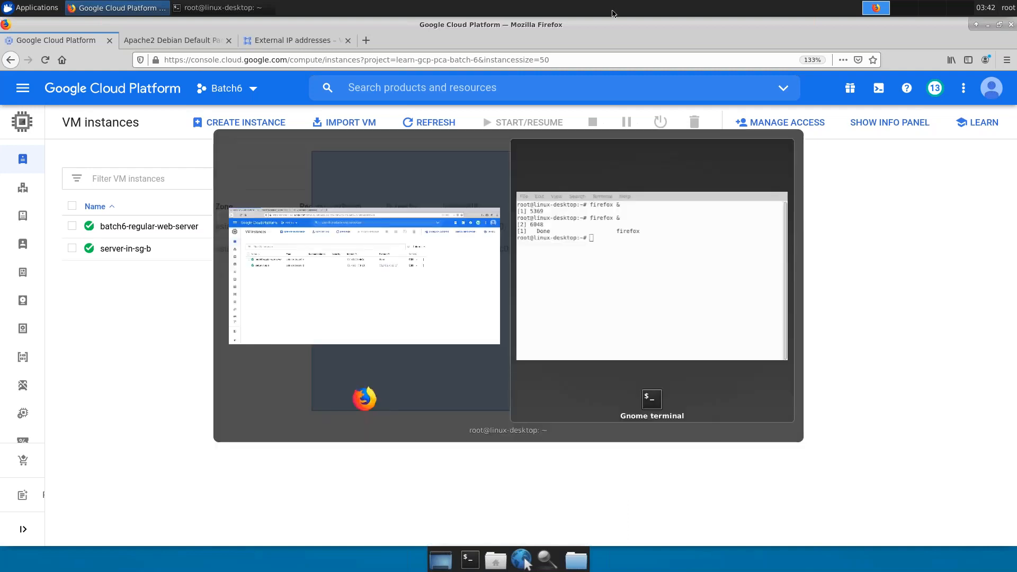
pyautogui.moveTo(656, 16)
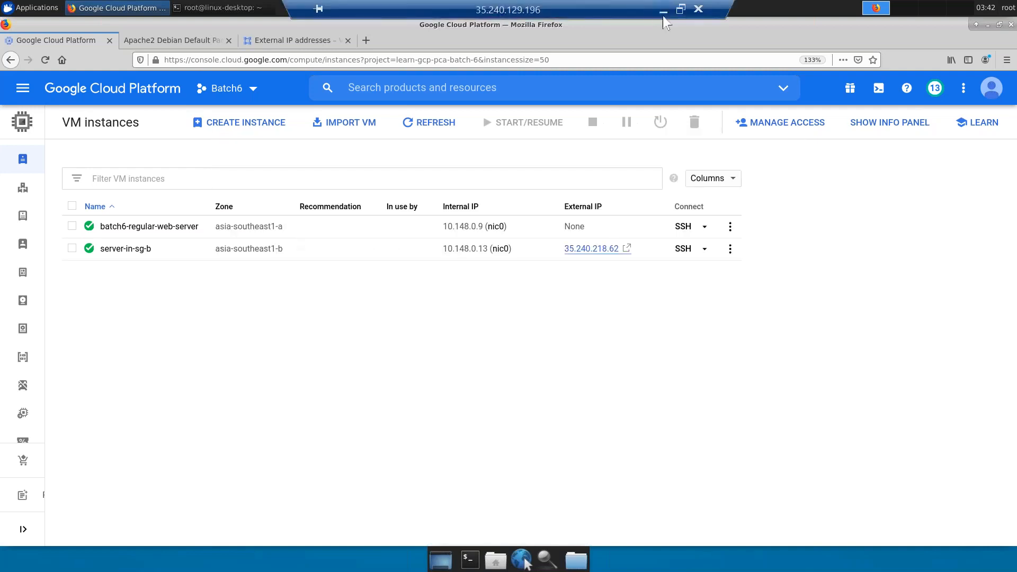
pyautogui.click(663, 12)
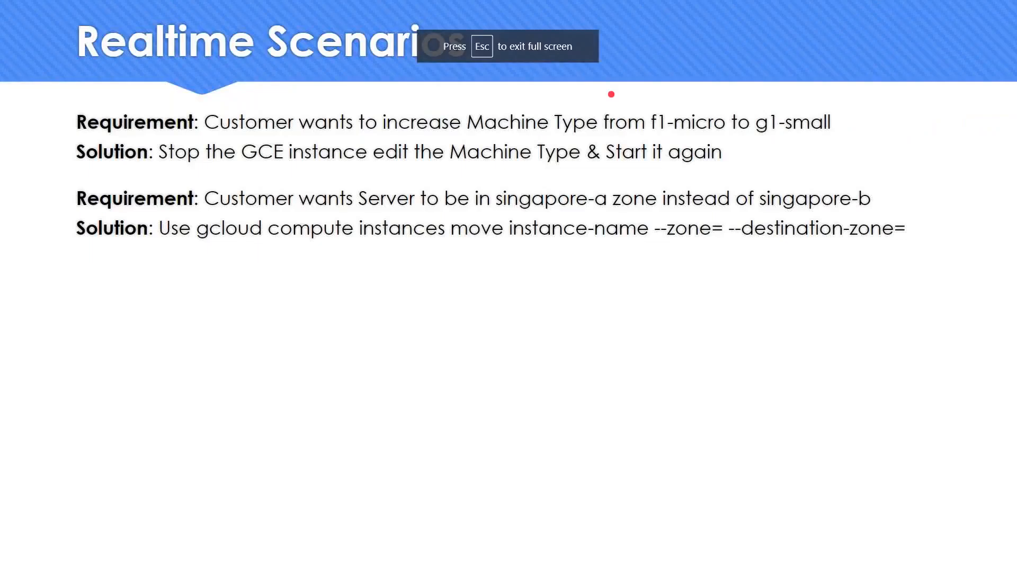
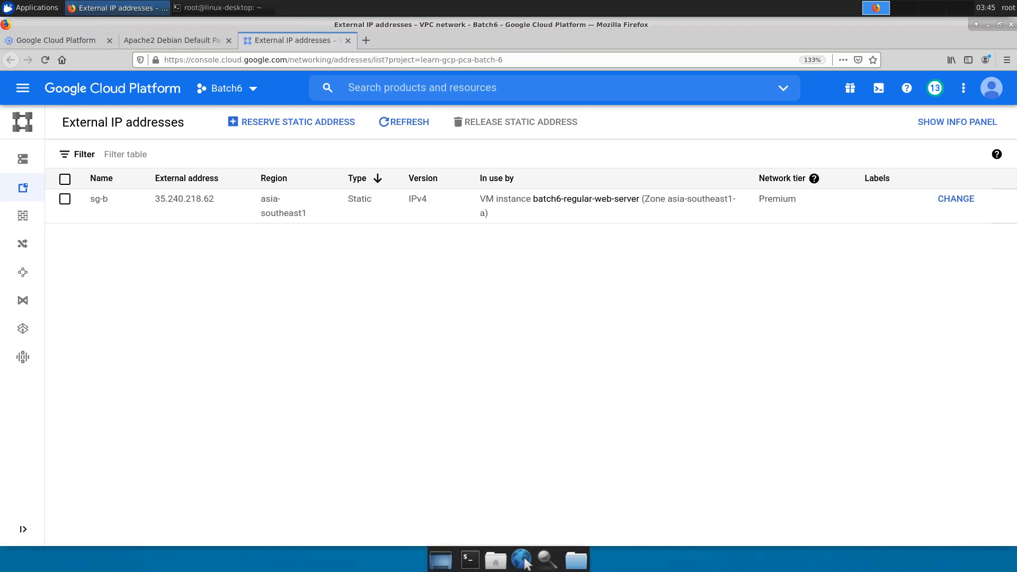
# - Refresh the external IP list to confirm 35.240.218.62 now belongs to server-in-sg-b
pyautogui.click(416, 120)
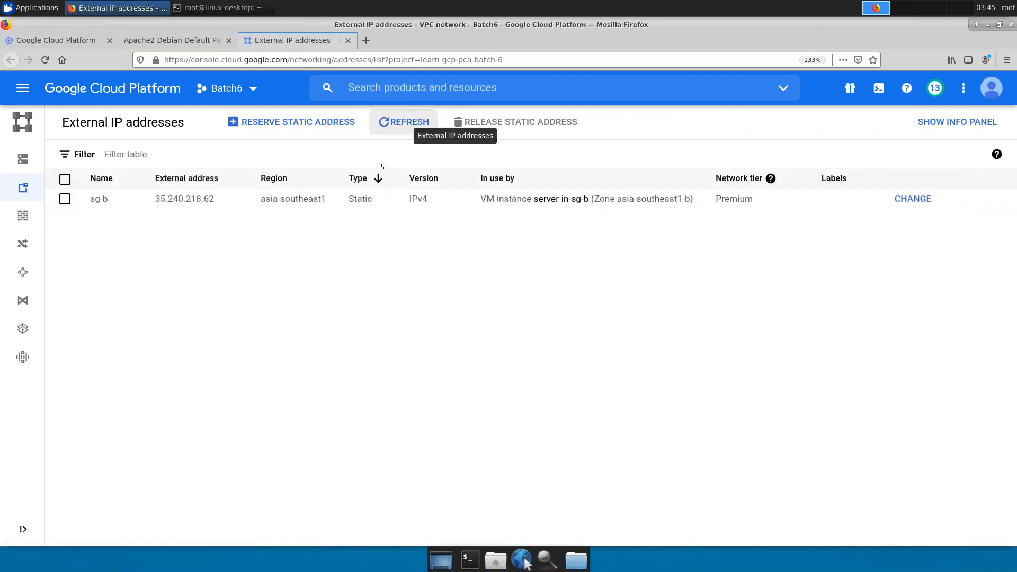
pyautogui.moveTo(261, 199); pyautogui.dragTo(327, 199)
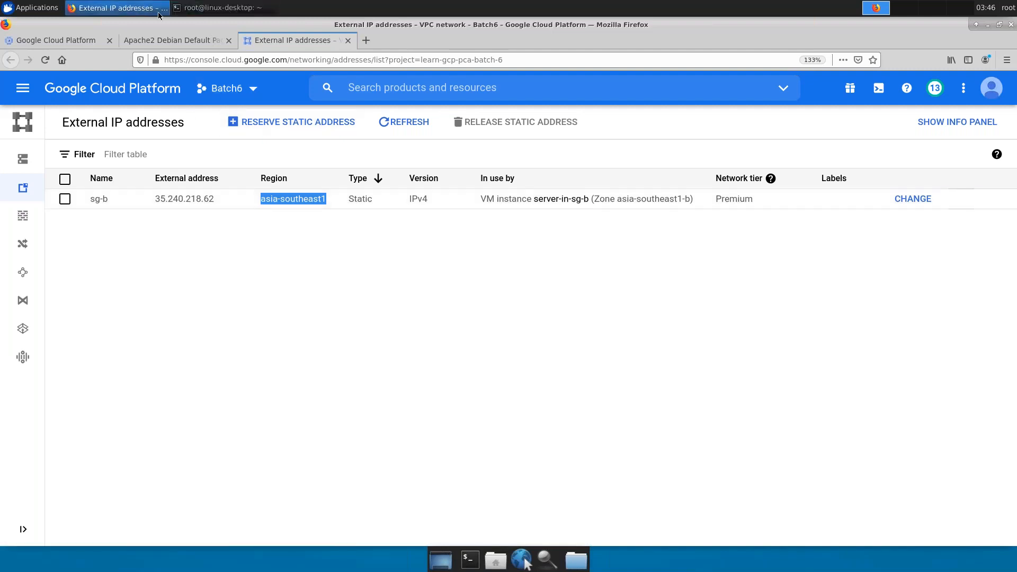
pyautogui.click(31, 6)
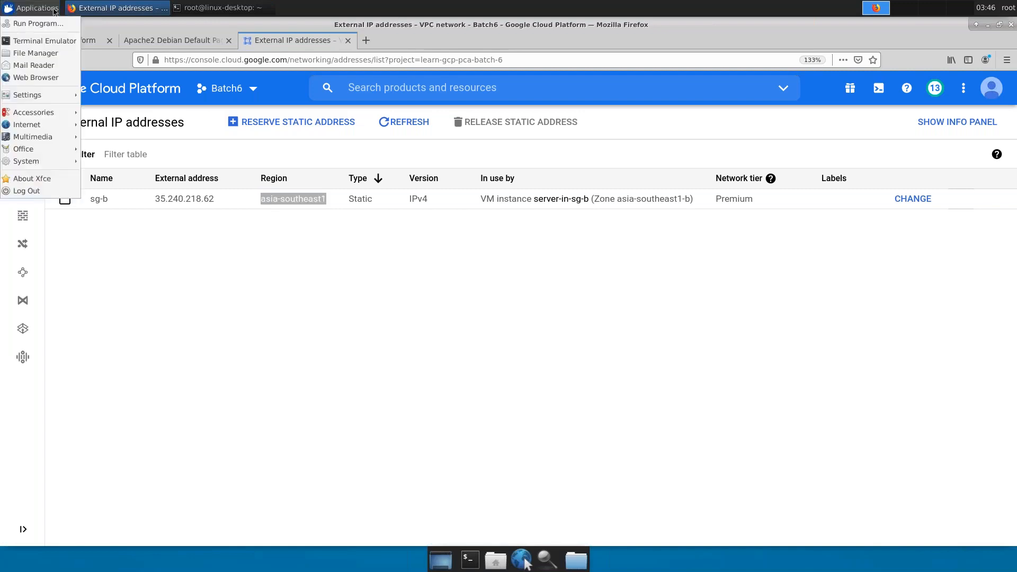
# - Return to the VM instances page in the Google Cloud Platform browser tab
pyautogui.click(203, 7)
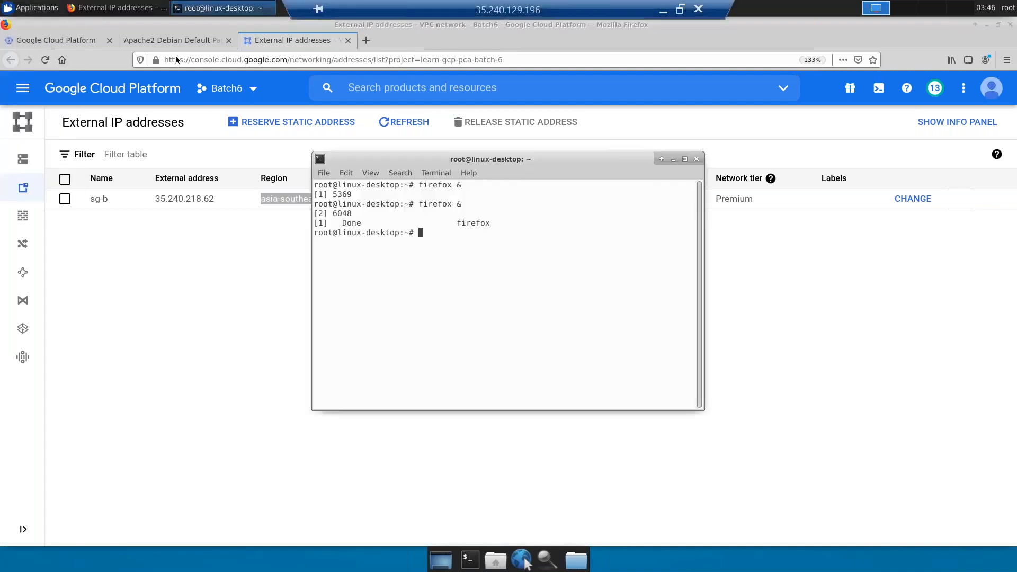
pyautogui.click(189, 272)
pyautogui.click(52, 44)
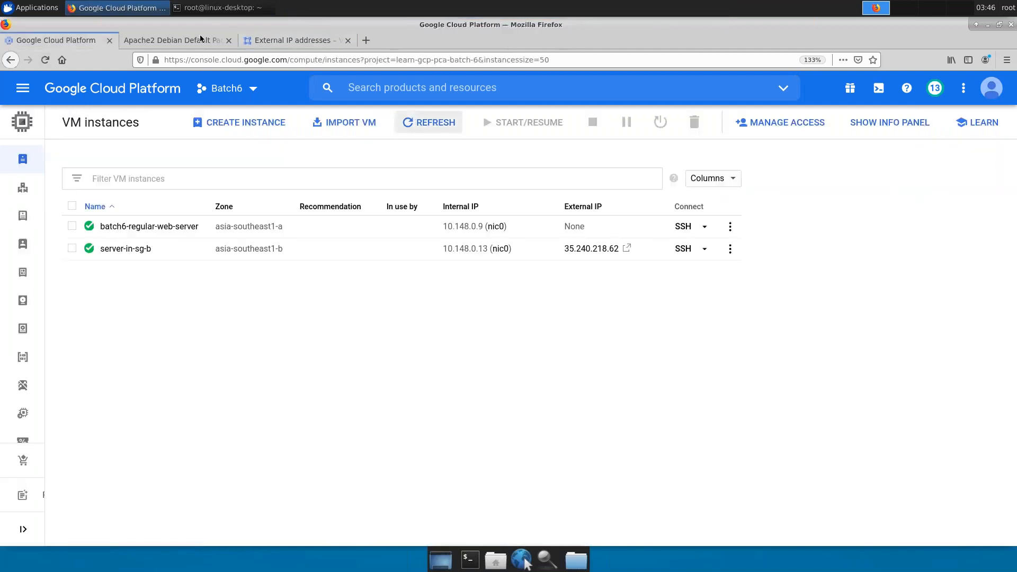
# - Close the Apache page tab and start a new instance named instance-in-taiwan
pyautogui.click(228, 41)
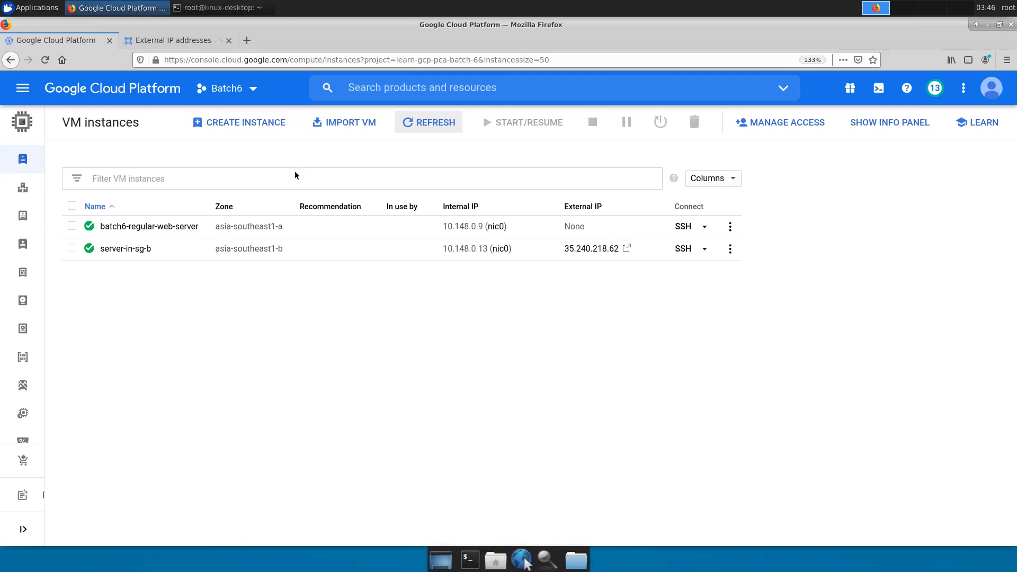
pyautogui.click(276, 123)
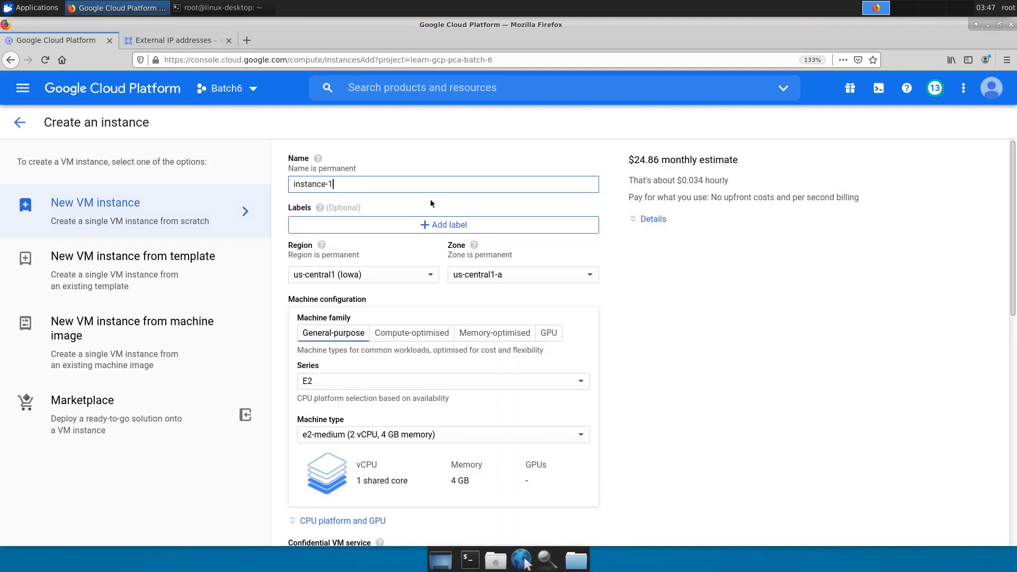
pyautogui.press('BackSpace')
pyautogui.write('in-taiwan')
pyautogui.click(397, 274)
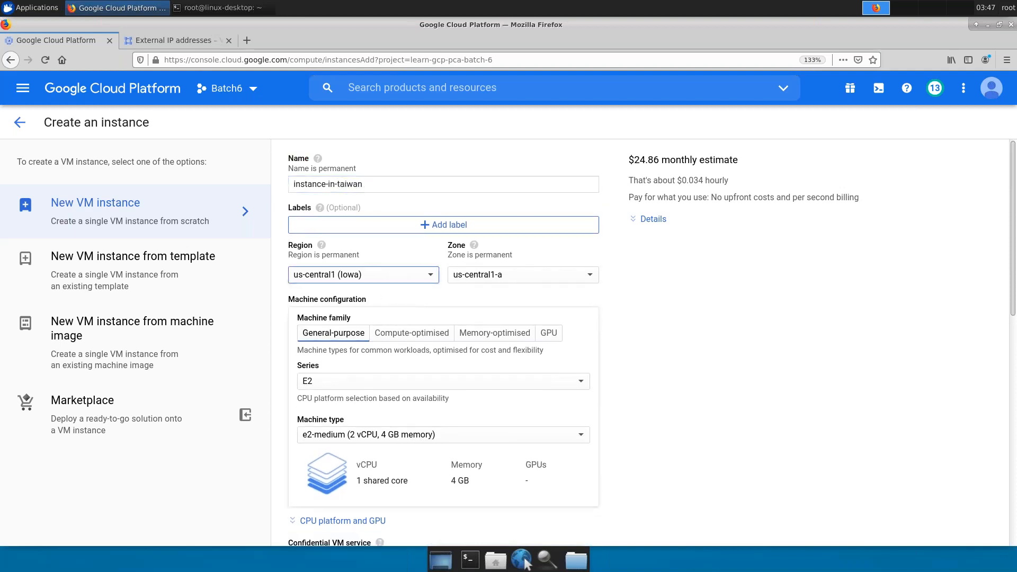
# - Place the instance in region asia-east1 (Taiwan), zone asia-east1-a
pyautogui.click(377, 278)
pyautogui.scroll(-2, 365, 309)
pyautogui.scroll(-3, 371, 394)
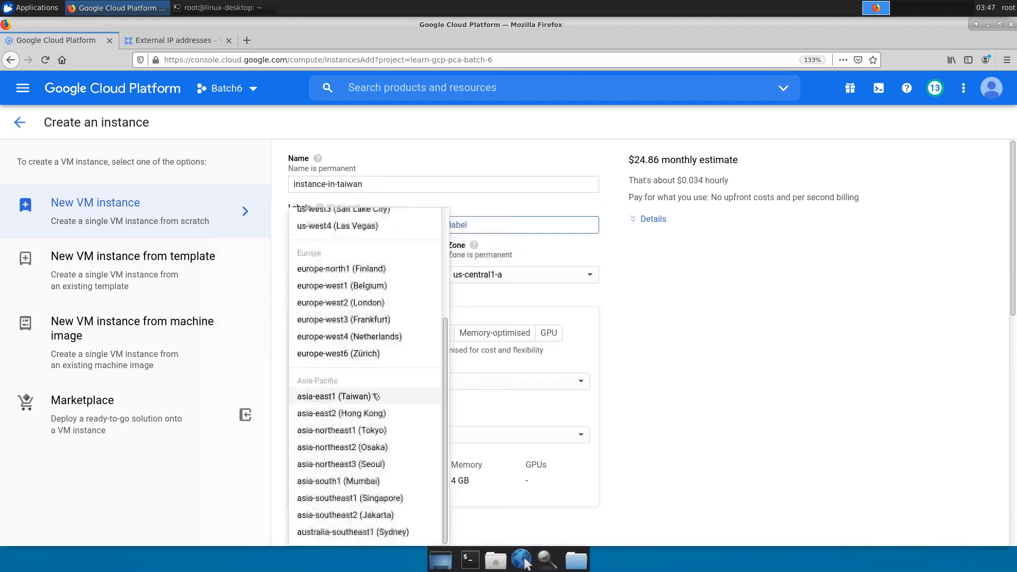
pyautogui.click(370, 396)
pyautogui.click(512, 275)
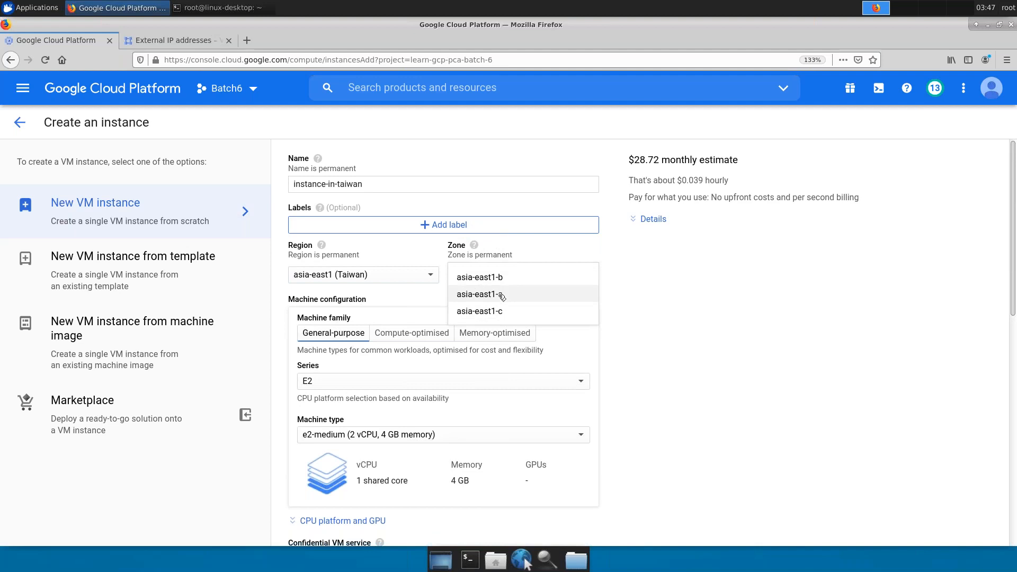
pyautogui.click(500, 295)
# - Set the machine to the N1 series with machine type g1-small
pyautogui.click(454, 381)
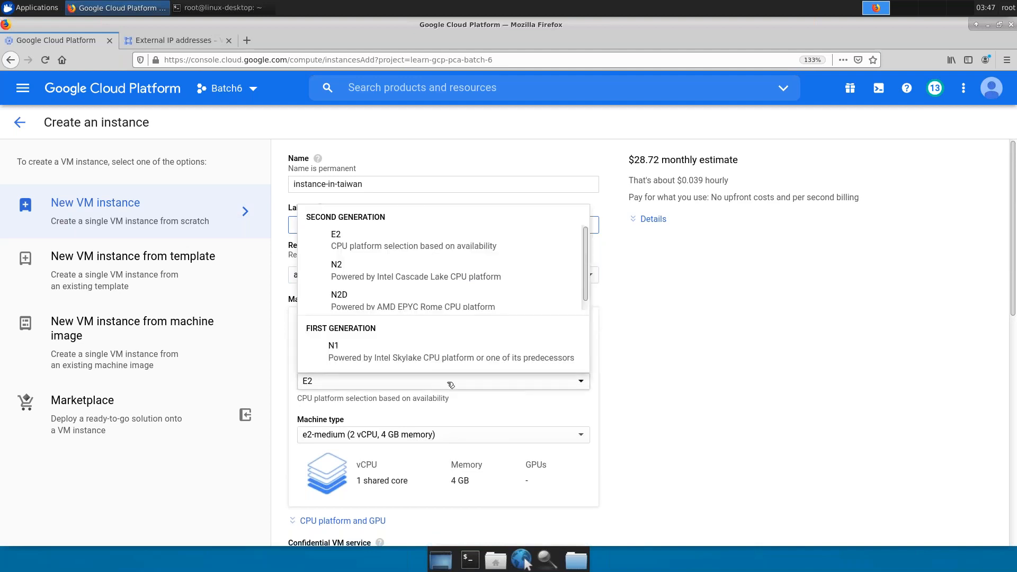
pyautogui.click(411, 358)
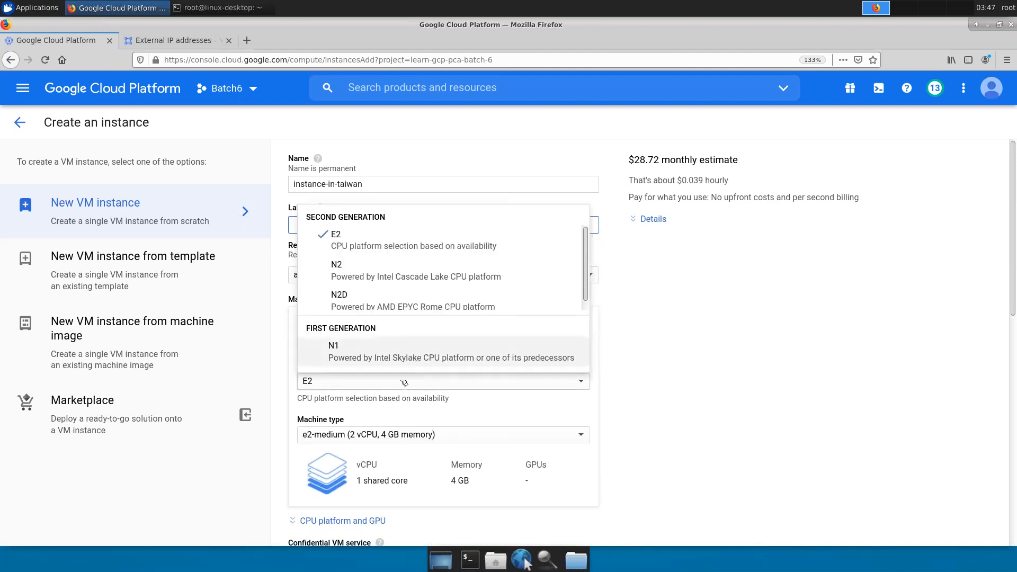
pyautogui.click(415, 435)
pyautogui.click(365, 429)
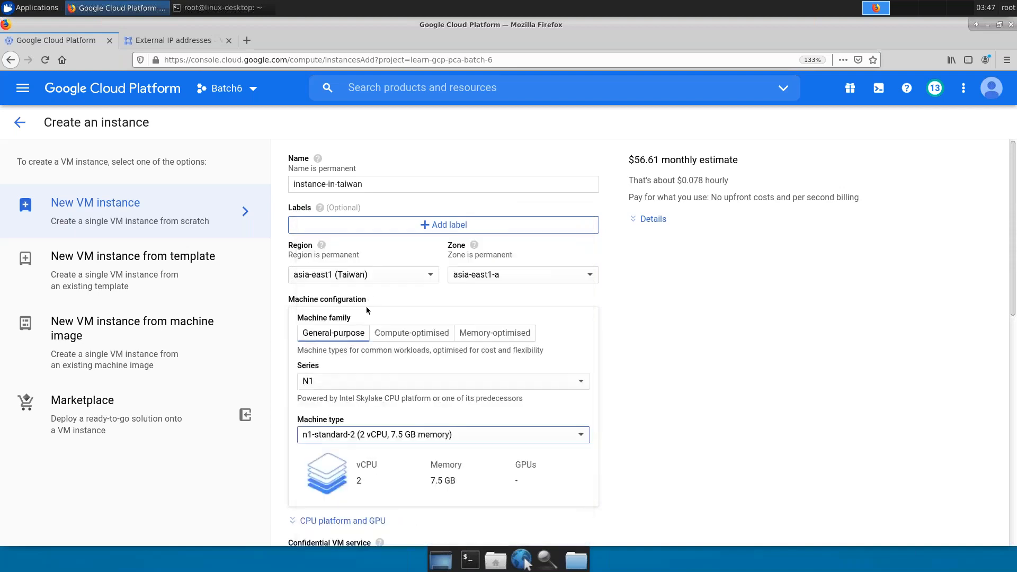
pyautogui.click(400, 434)
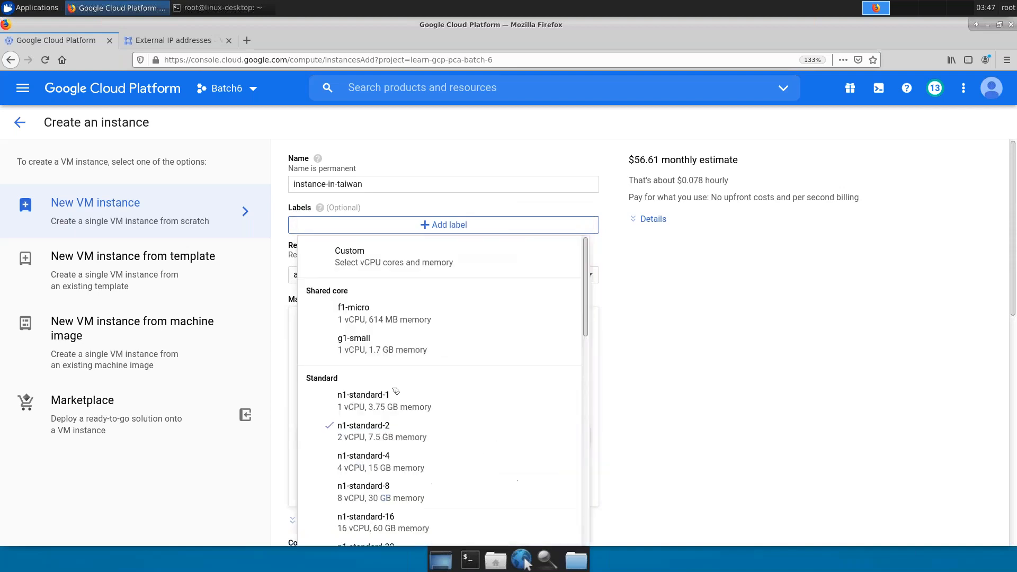
pyautogui.click(374, 347)
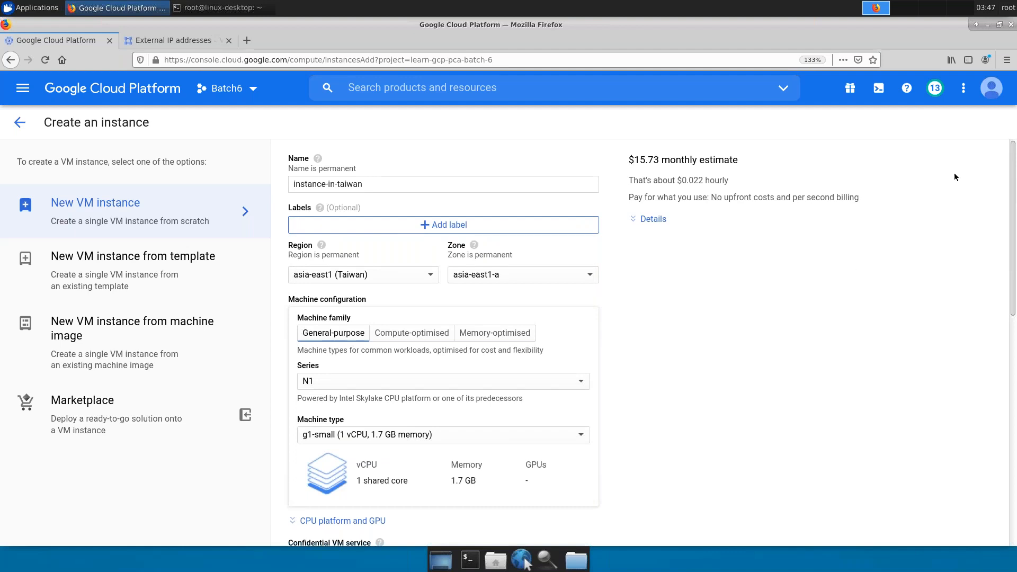
pyautogui.scroll(-3, 691, 301)
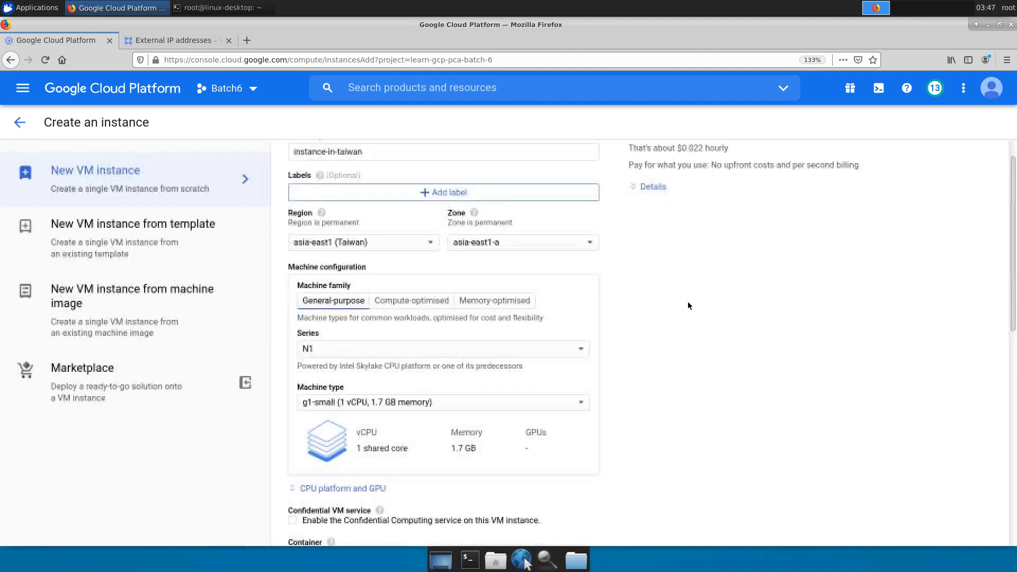
pyautogui.scroll(-5, 656, 330)
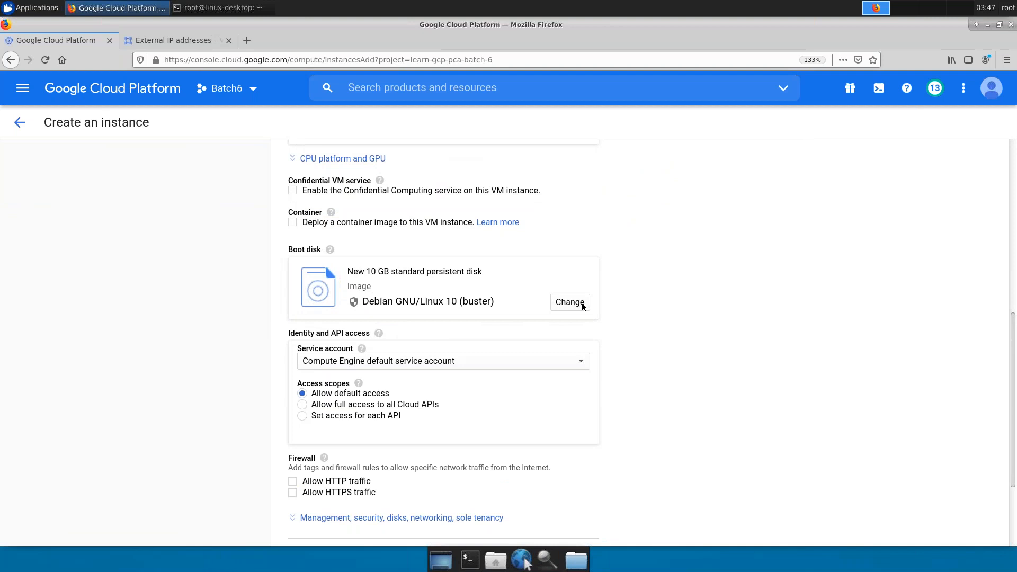
pyautogui.click(580, 306)
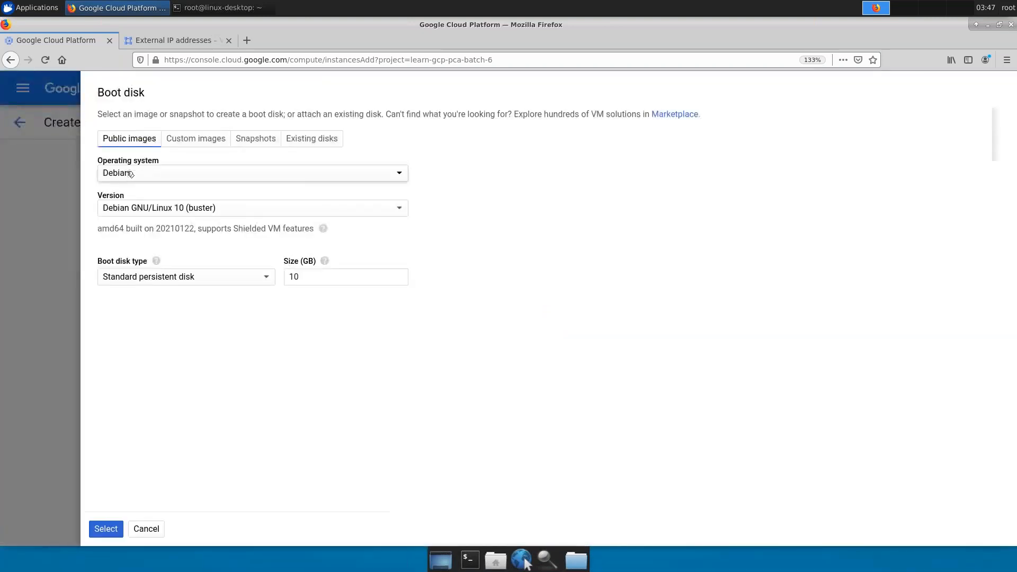
# - Use snapshot-sg from the Snapshots list as the boot disk
pyautogui.click(250, 140)
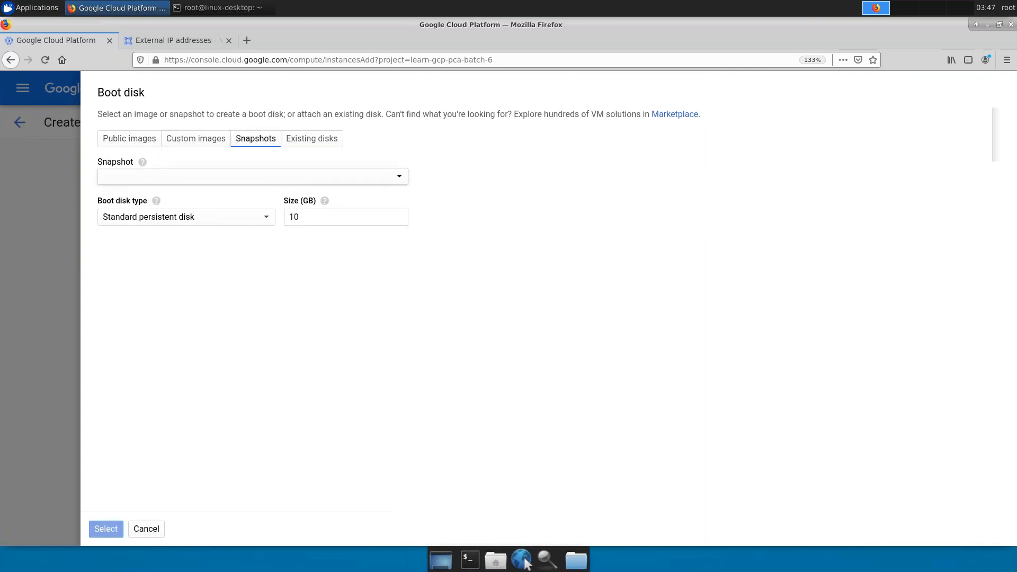
pyautogui.click(278, 181)
pyautogui.click(189, 243)
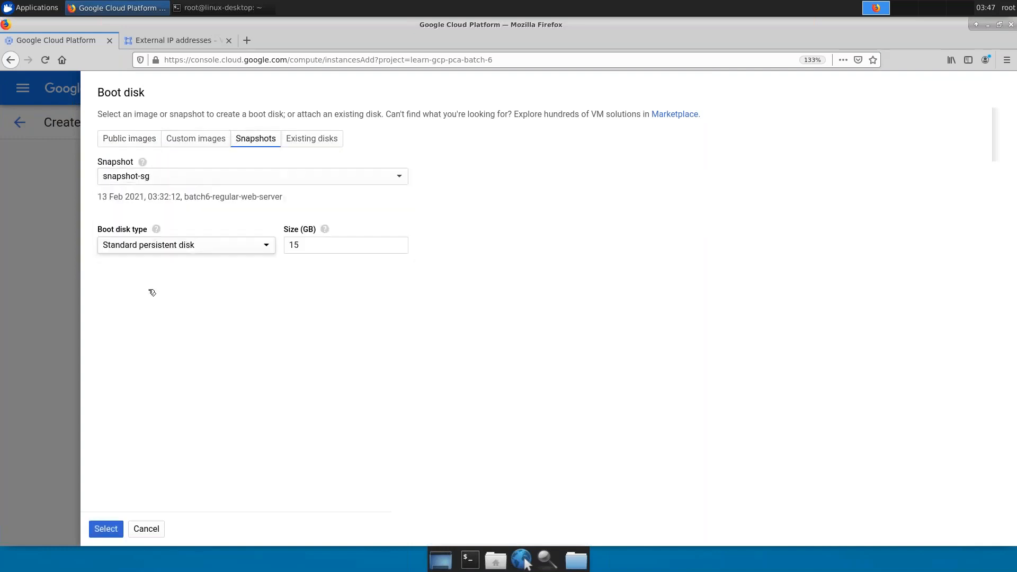
pyautogui.click(116, 538)
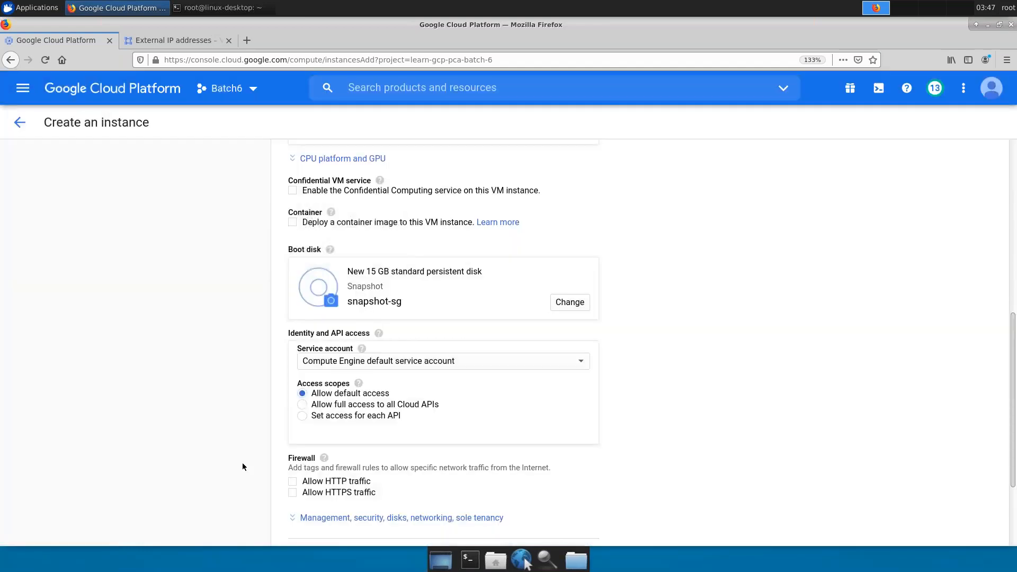
# - Change the region to us-central1 (Iowa)
pyautogui.scroll(2, 380, 397)
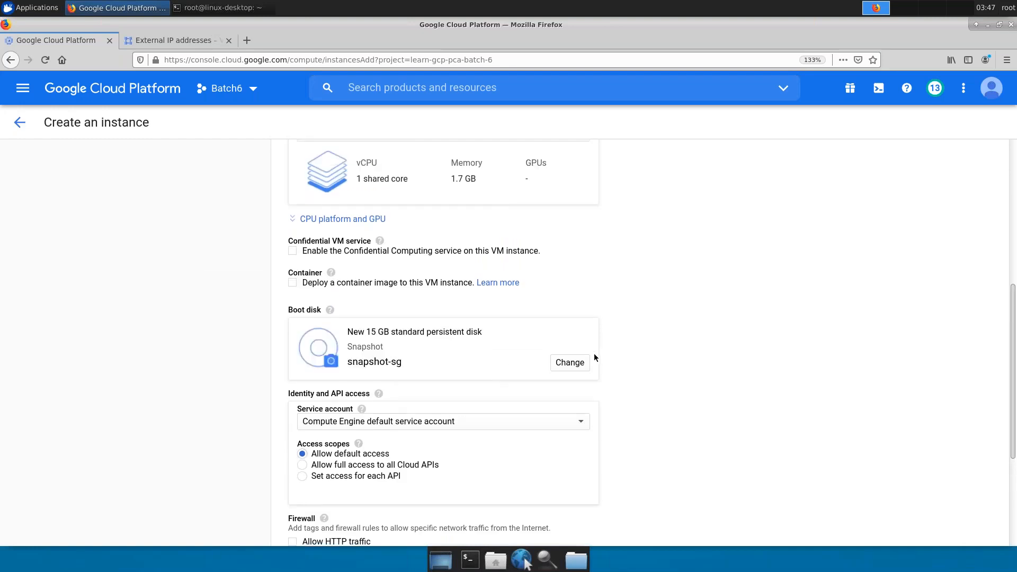
pyautogui.scroll(2, 536, 313)
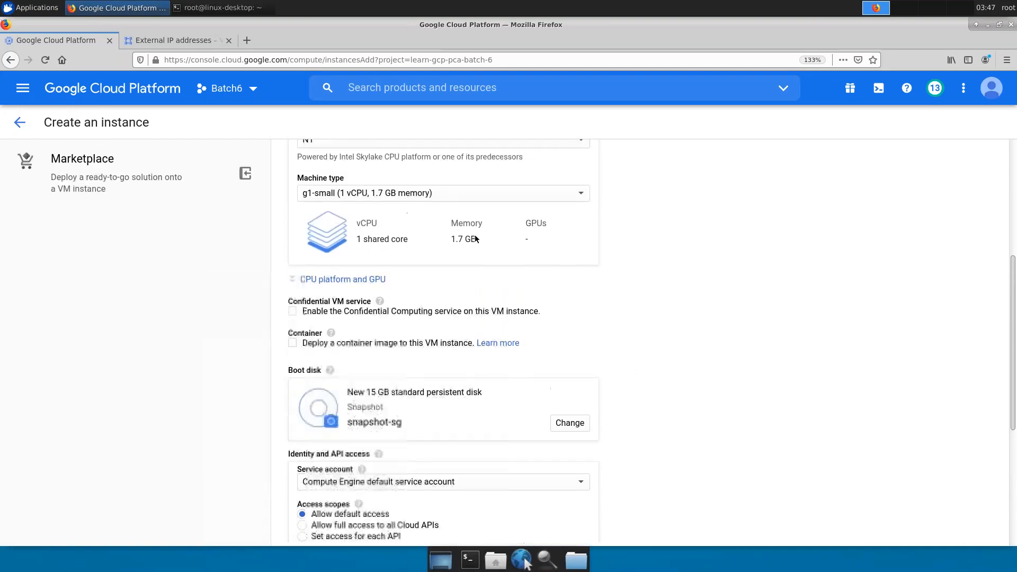
pyautogui.scroll(2, 475, 238)
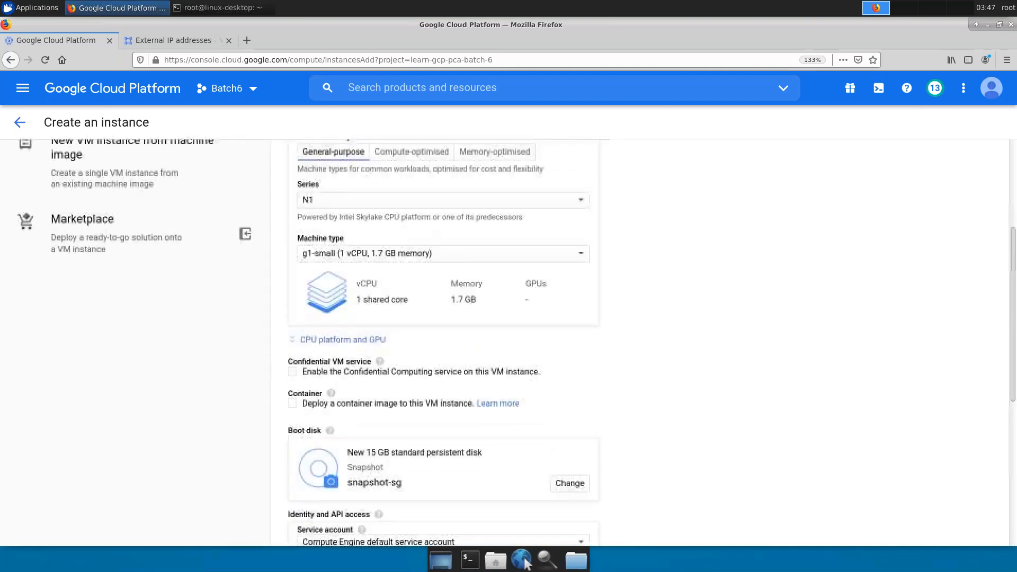
pyautogui.scroll(5, 459, 232)
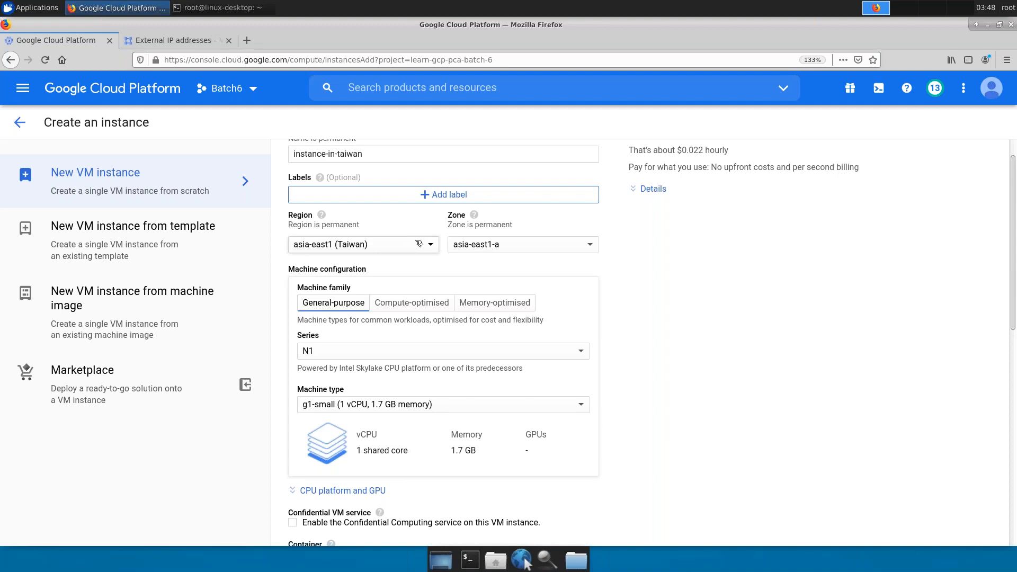
pyautogui.click(419, 243)
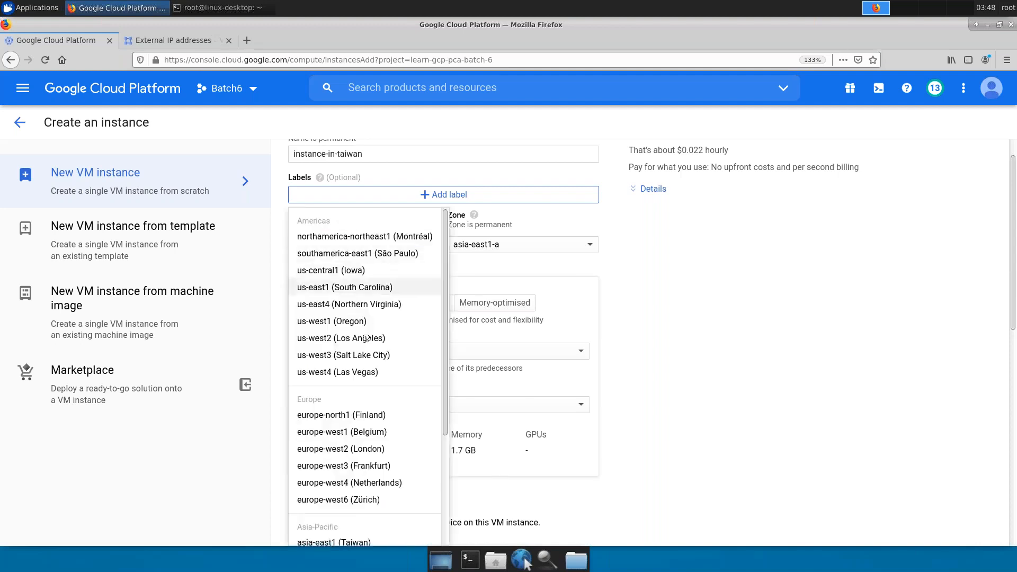
pyautogui.click(374, 271)
# - Allow HTTP traffic in the Firewall section
pyautogui.scroll(-3, 494, 386)
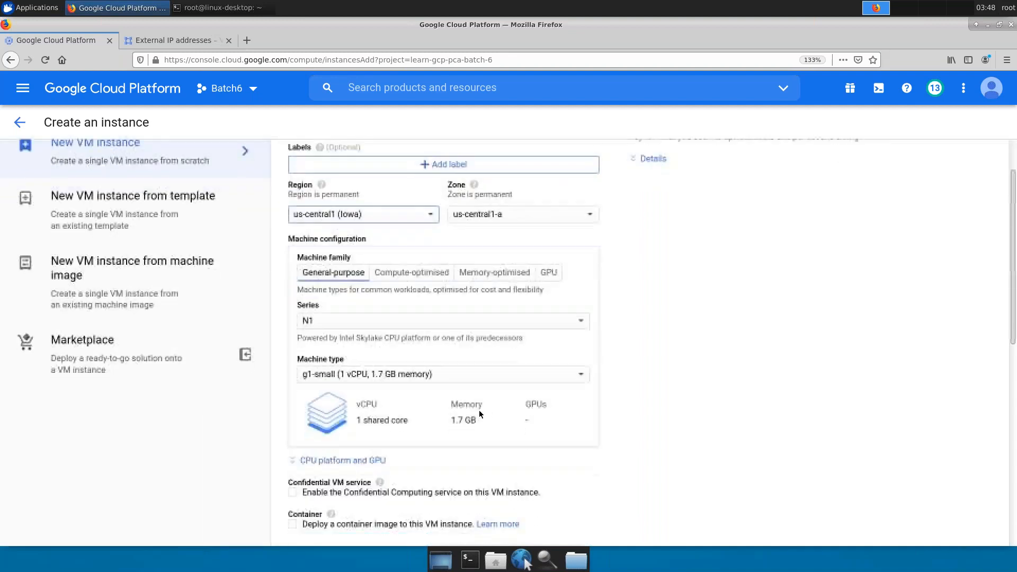
pyautogui.scroll(-5, 476, 421)
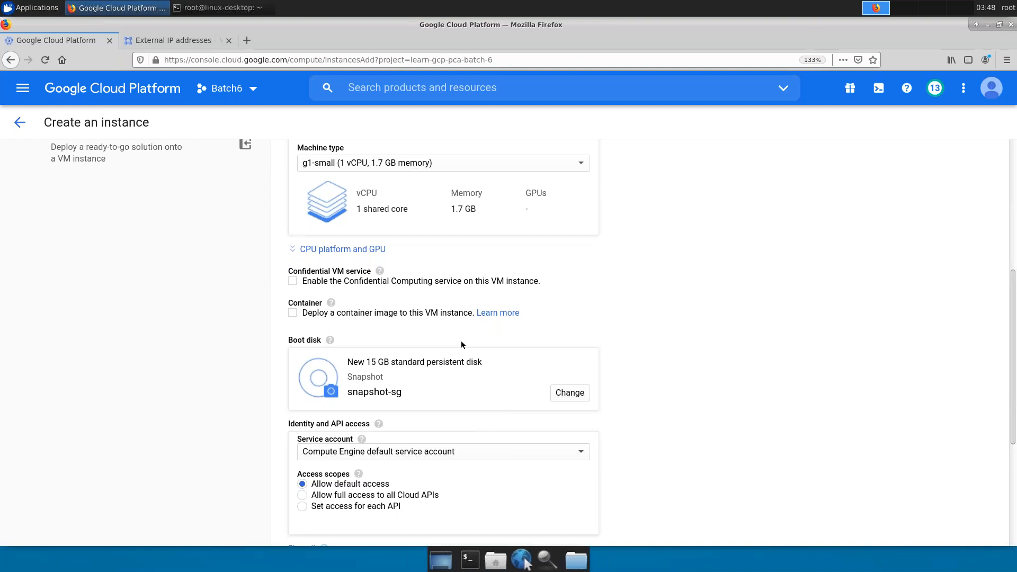
pyautogui.scroll(5, 455, 329)
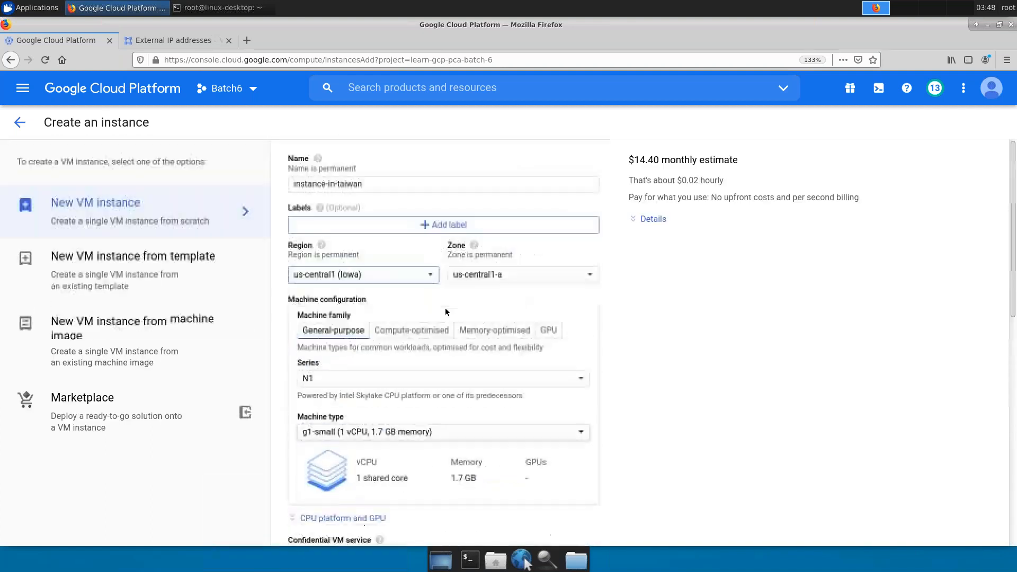
pyautogui.scroll(-1, 511, 324)
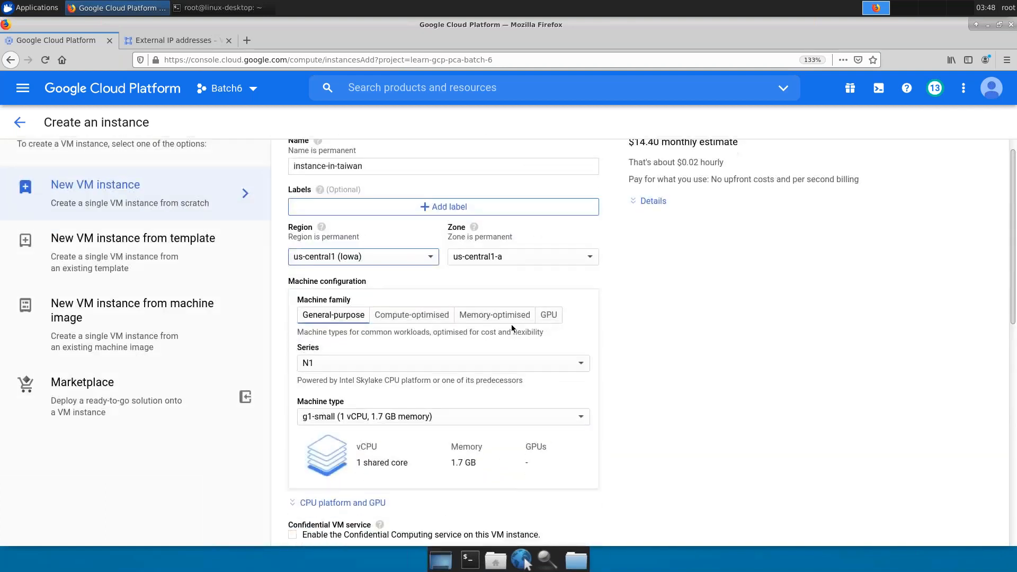
pyautogui.scroll(-5, 510, 329)
pyautogui.scroll(-3, 477, 377)
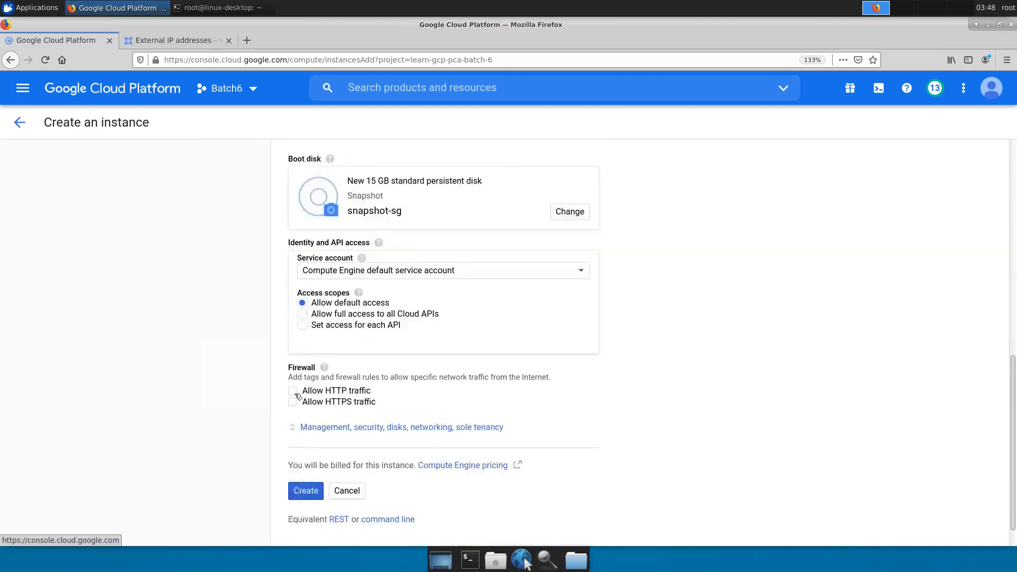
pyautogui.click(294, 392)
# - Preview the equivalent gcloud command for instance-in-taiwan, then close the preview
pyautogui.click(385, 520)
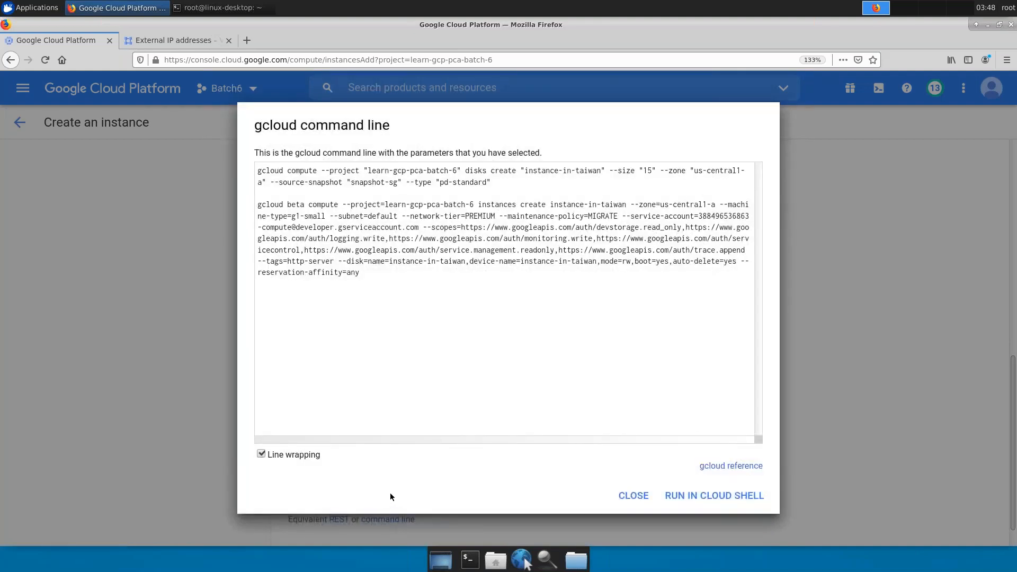
pyautogui.click(637, 497)
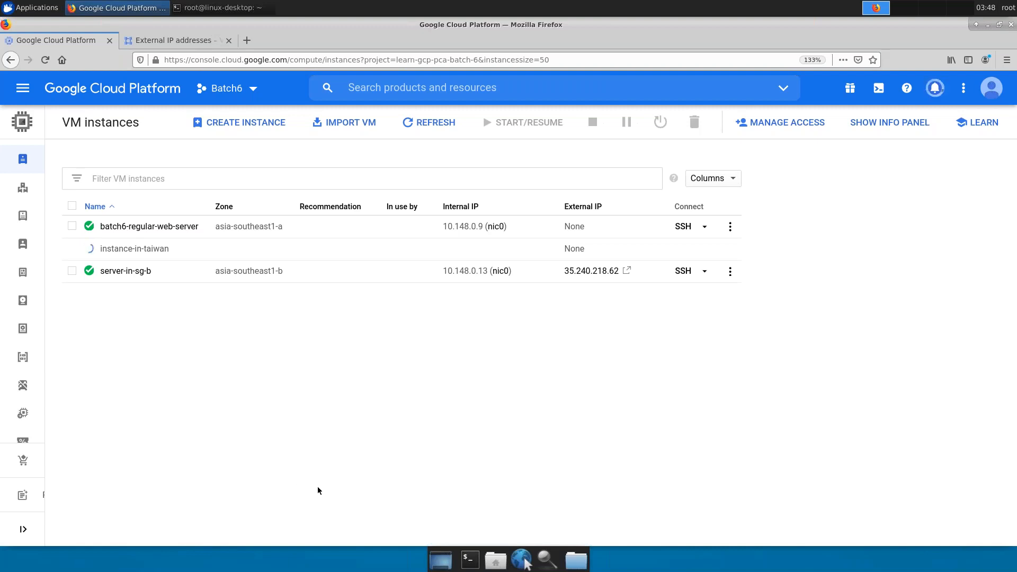
# - Refresh the list and open instance-in-taiwan at 35.202.139.35 to see the Apache2 page
pyautogui.click(434, 119)
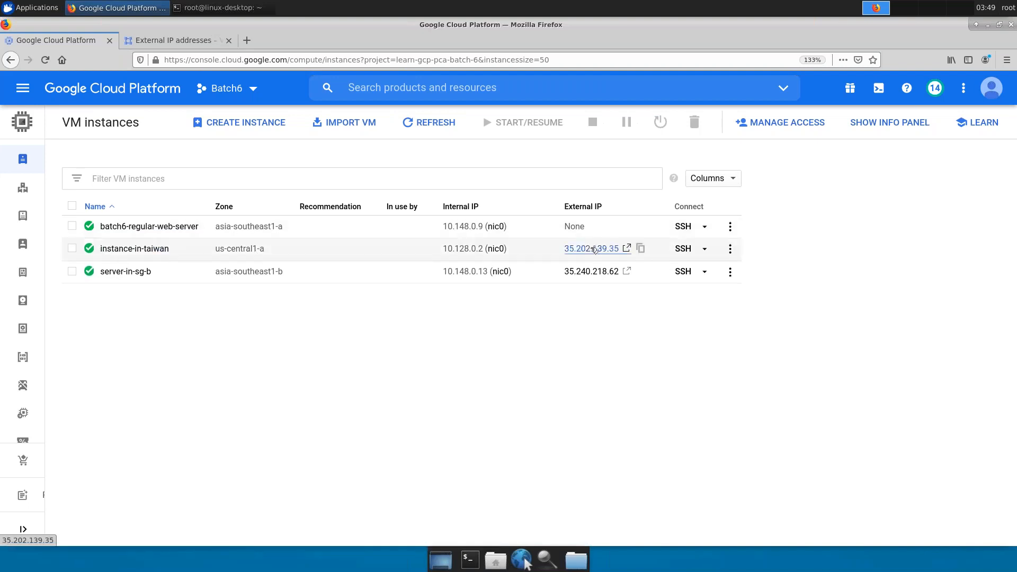
pyautogui.click(594, 250)
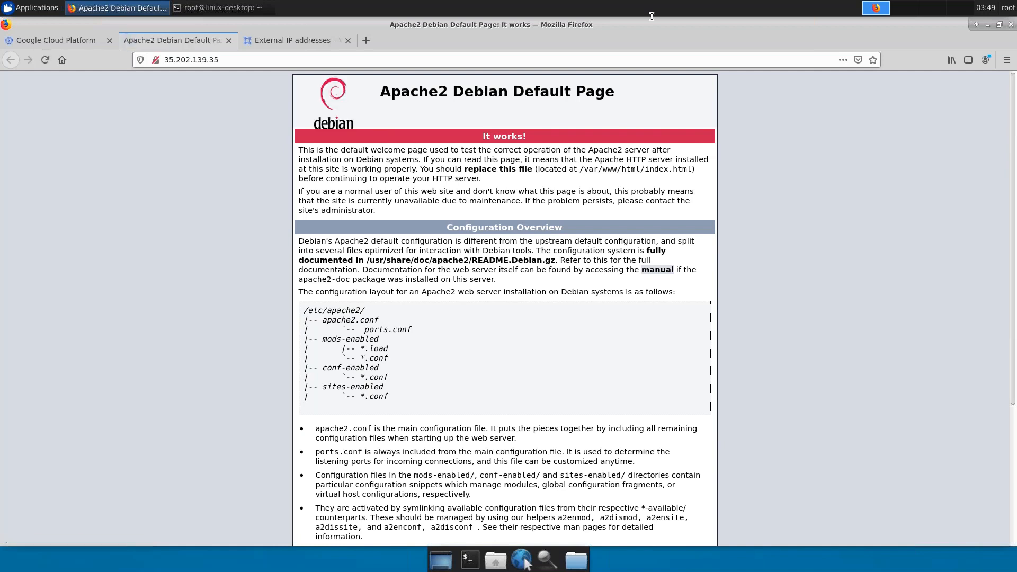
pyautogui.press('alt')
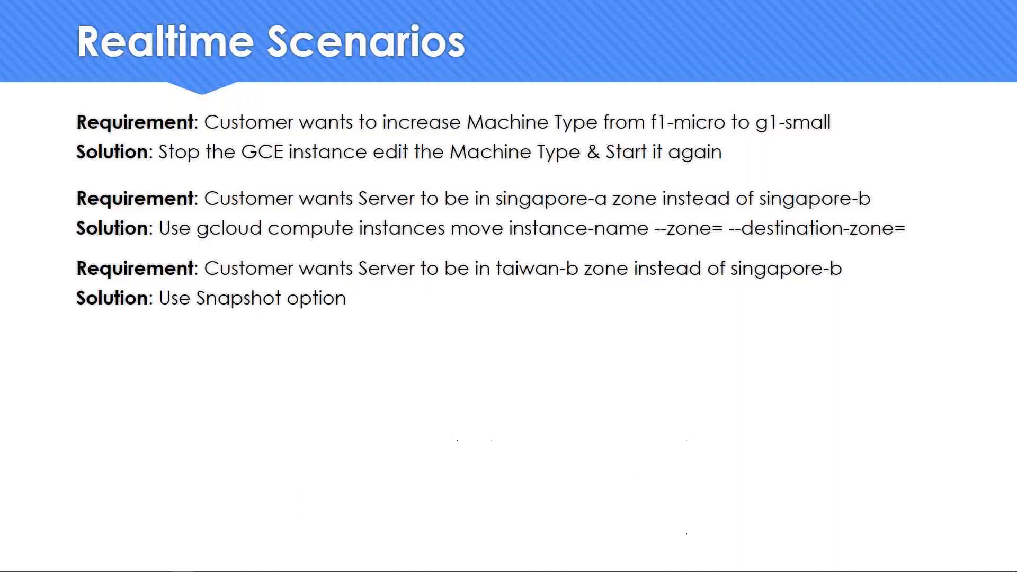
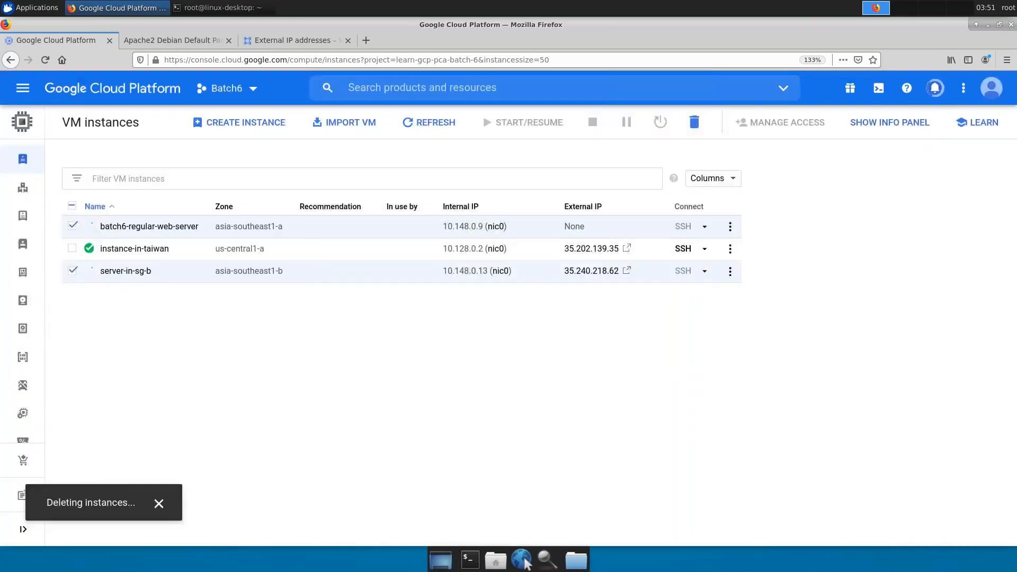
# - Close the Apache2 Debian default page and show the External IP addresses list
pyautogui.click(228, 41)
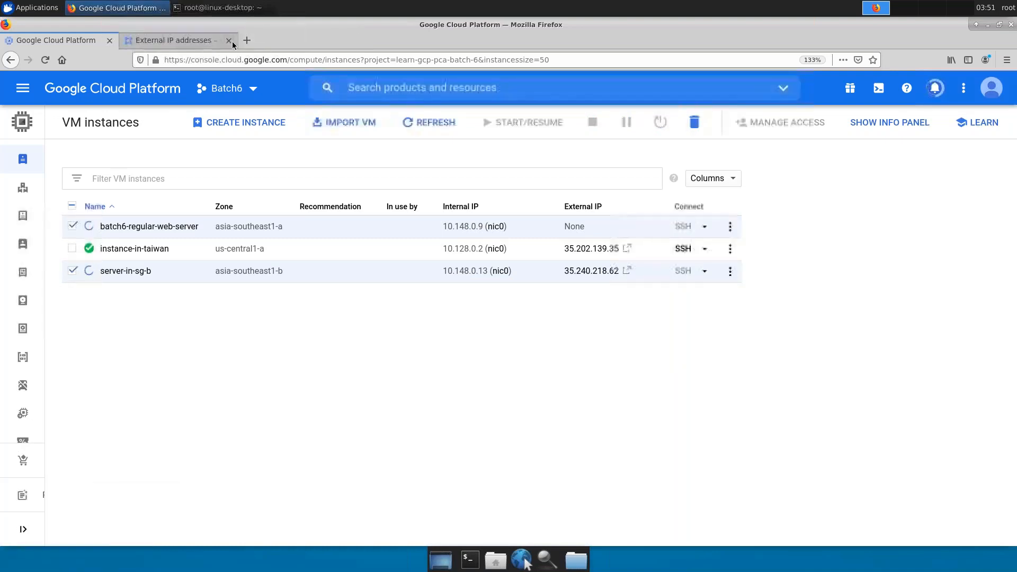
pyautogui.click(201, 41)
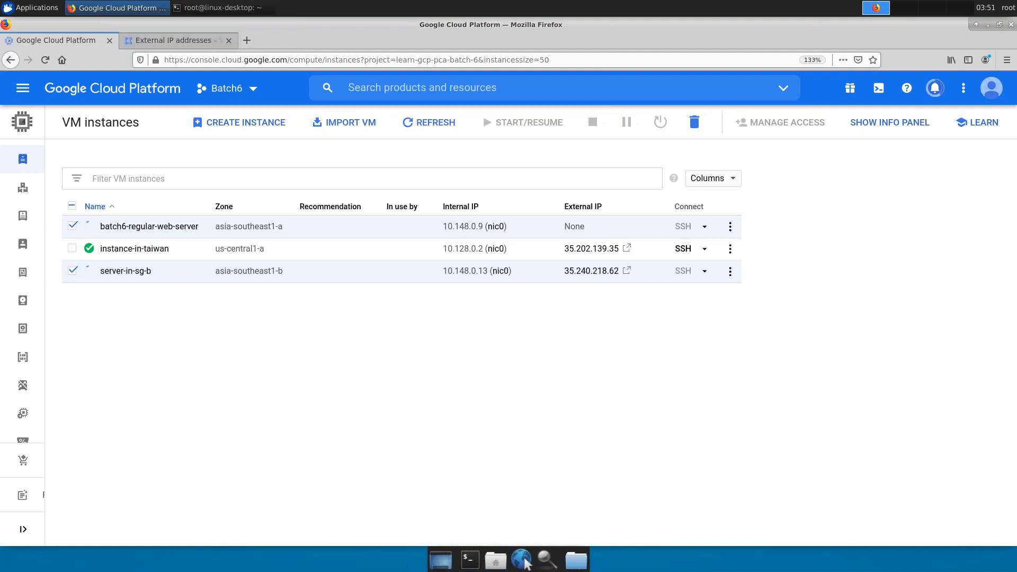
# - Go to the console home dashboard and switch to the starred Batch6-Production project
pyautogui.click(143, 96)
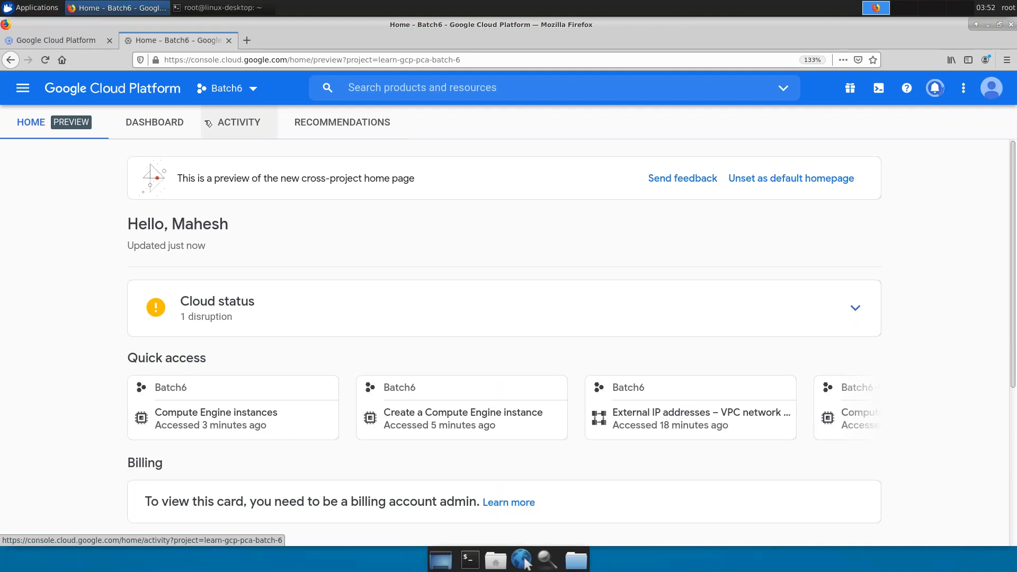
pyautogui.click(147, 135)
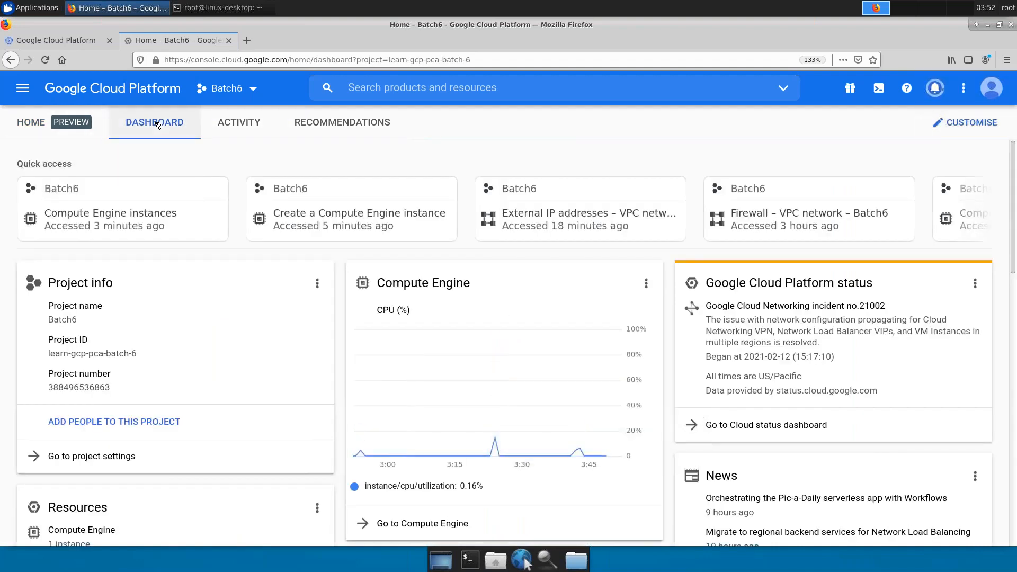
pyautogui.click(229, 93)
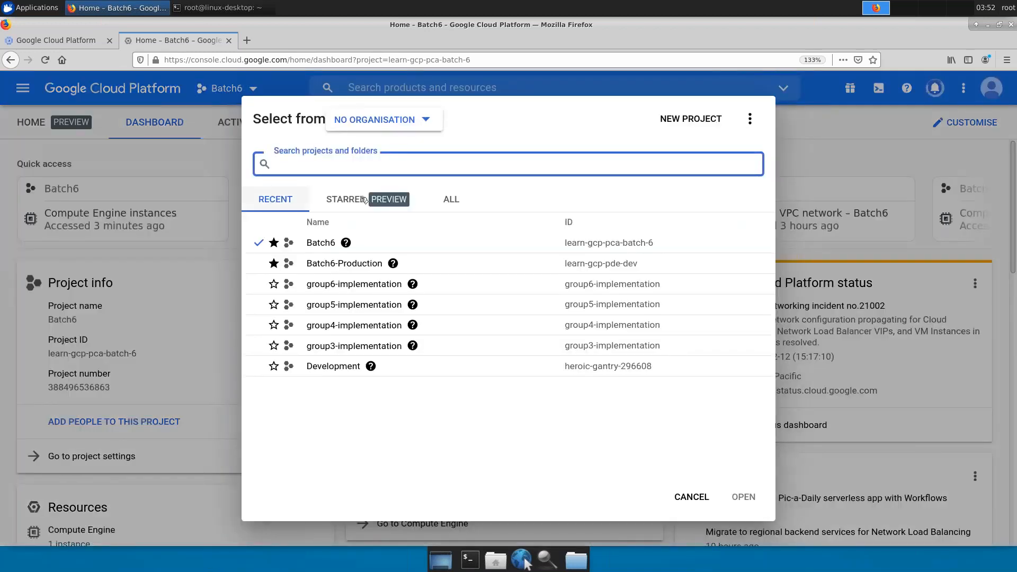
pyautogui.click(345, 199)
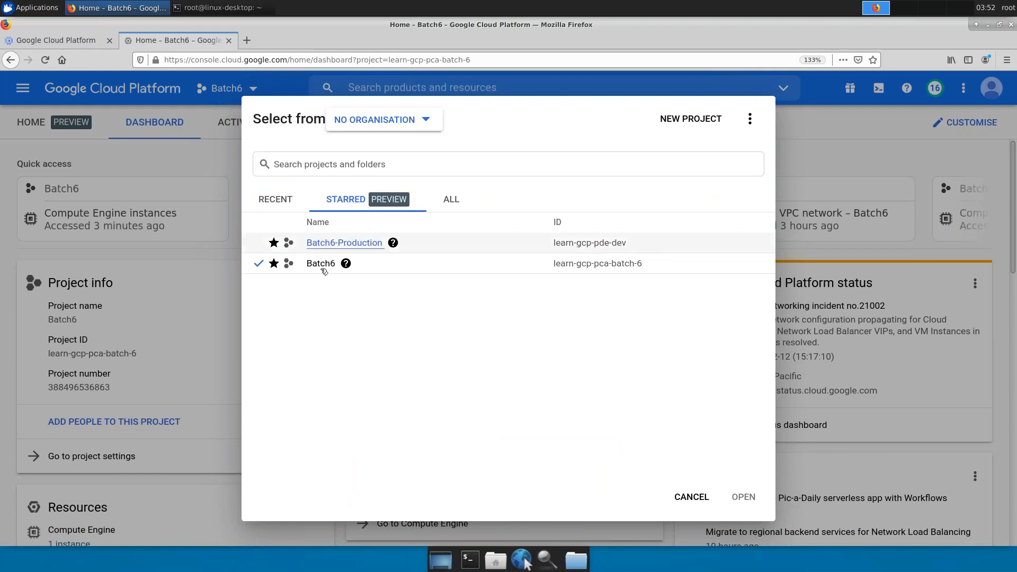
pyautogui.click(334, 244)
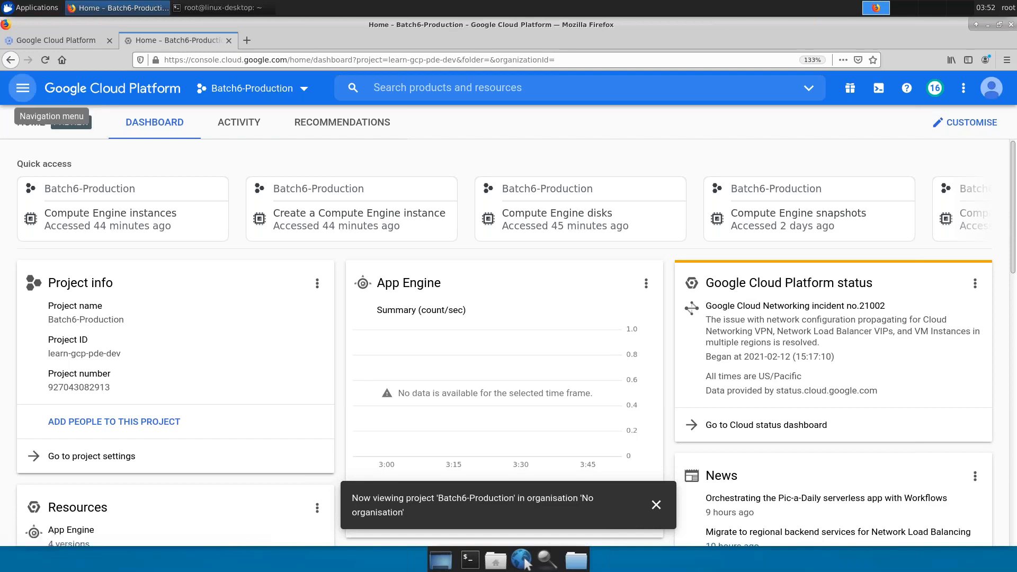
# - Open Compute Engine VM instances for Batch6-Production, showing the running linux-desktop instance
pyautogui.click(22, 88)
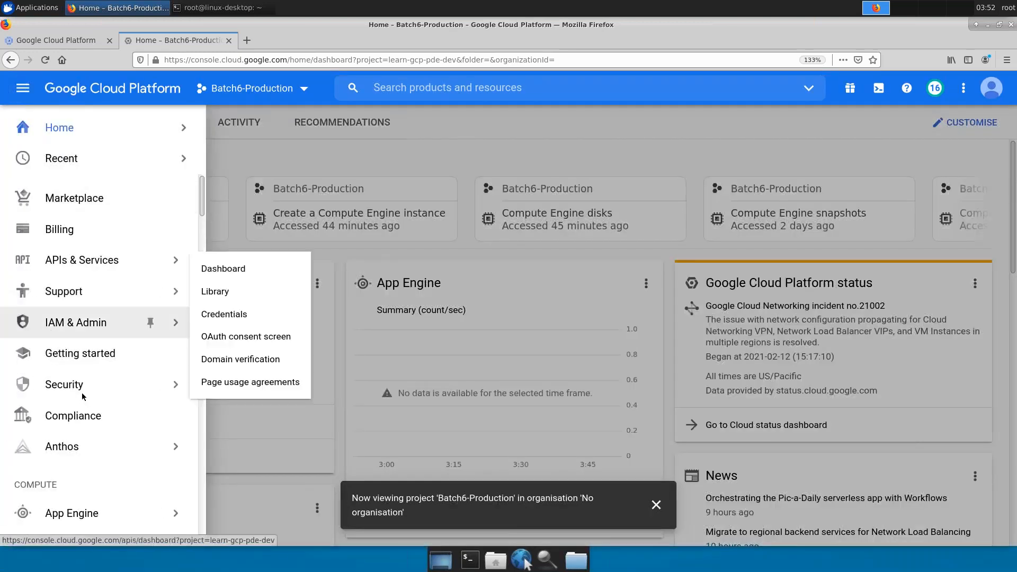
pyautogui.scroll(-1, 90, 380)
pyautogui.scroll(-1, 90, 379)
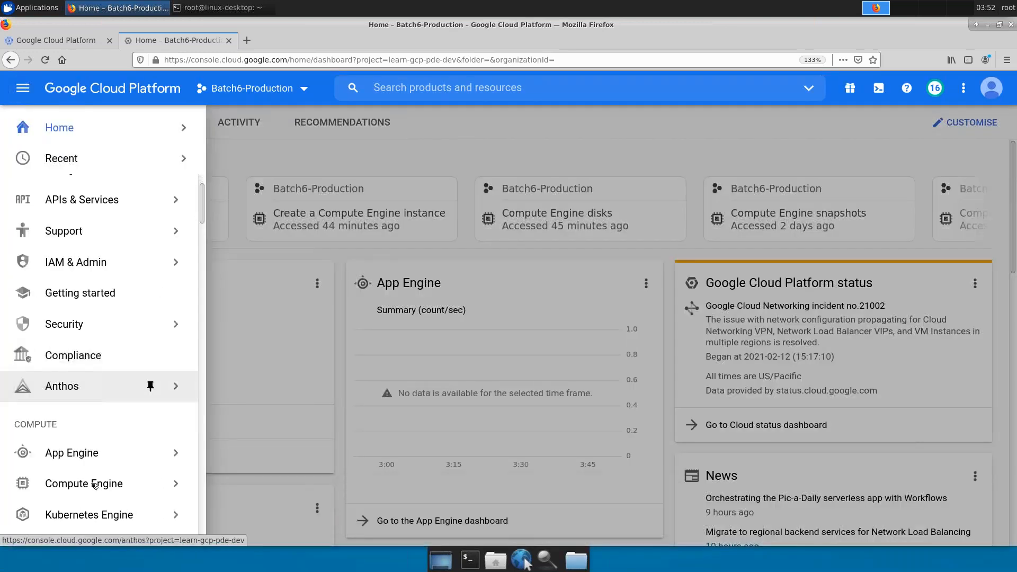
pyautogui.moveTo(90, 453)
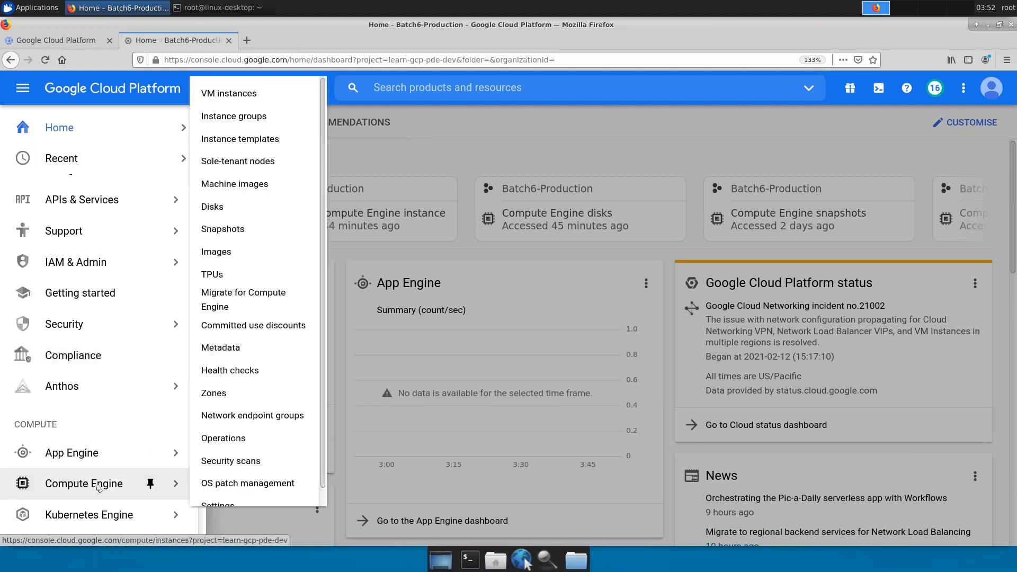
pyautogui.click(97, 490)
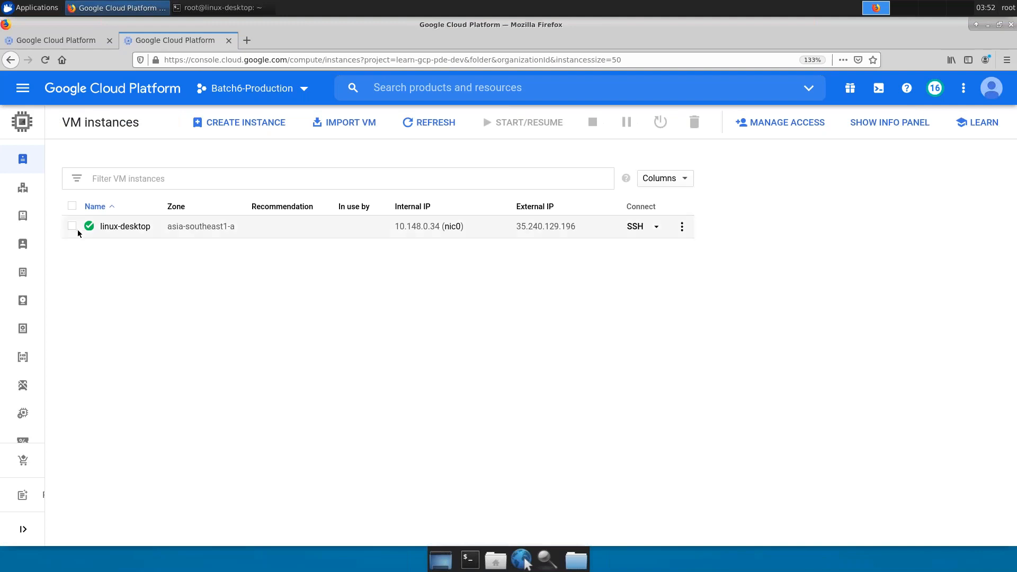
pyautogui.click(111, 231)
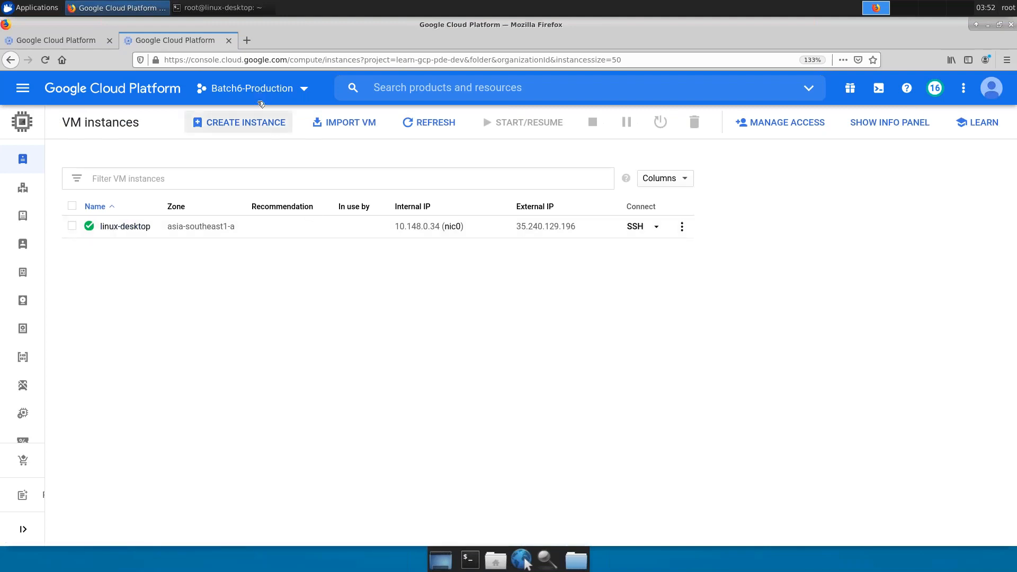
pyautogui.moveTo(1008, 1)
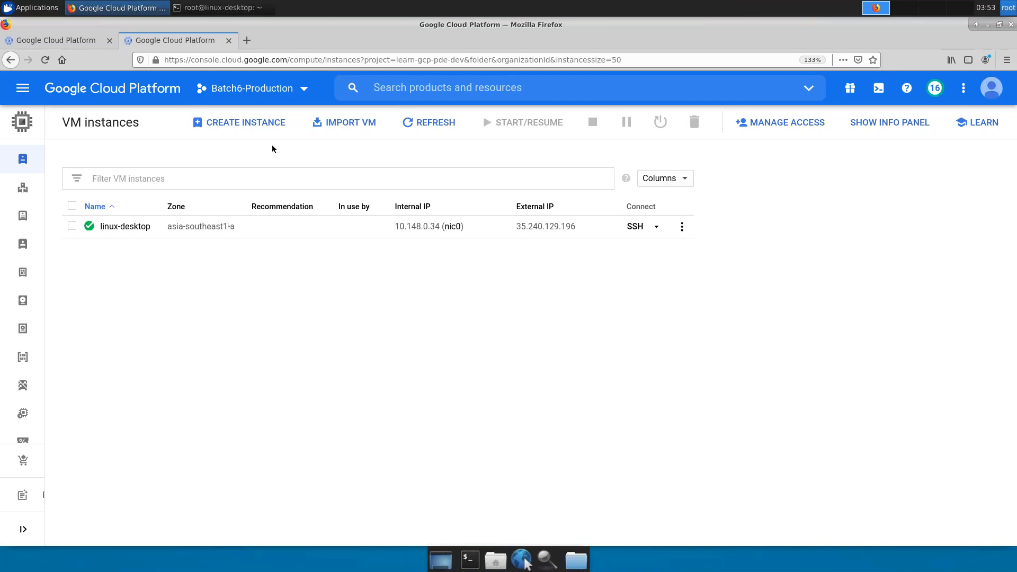
# - Start a new VM instance named instance-in-prod
pyautogui.click(268, 120)
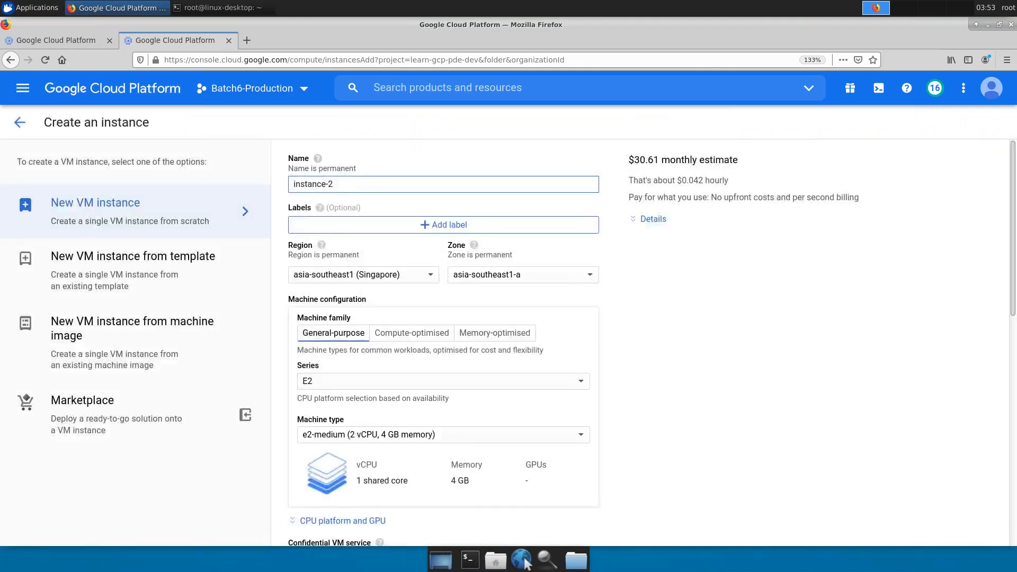
pyautogui.press('BackSpace')
pyautogui.write('in-')
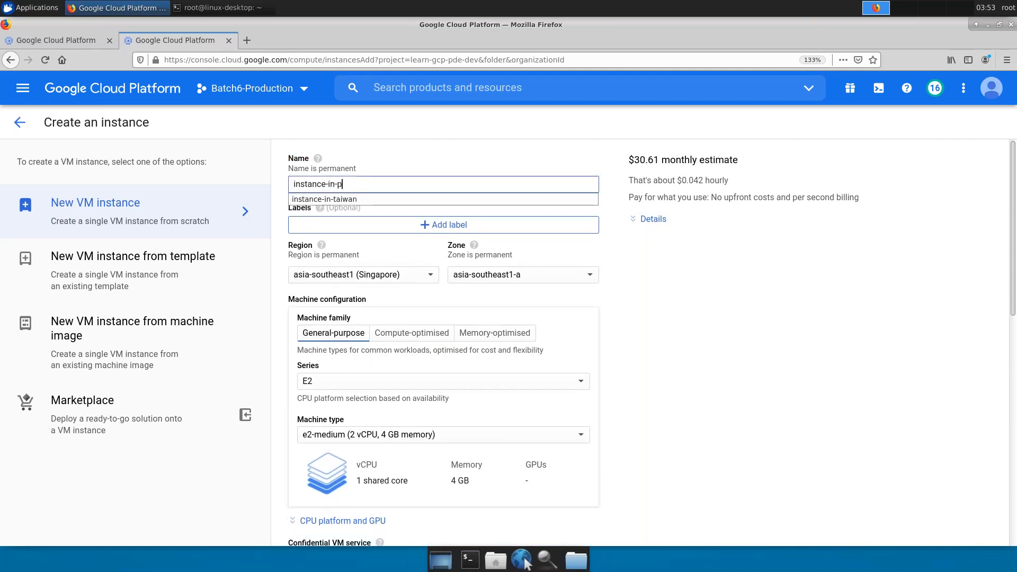
pyautogui.write('pord')
pyautogui.press('BackSpace')
pyautogui.press('BackSpace')
pyautogui.press('BackSpace')
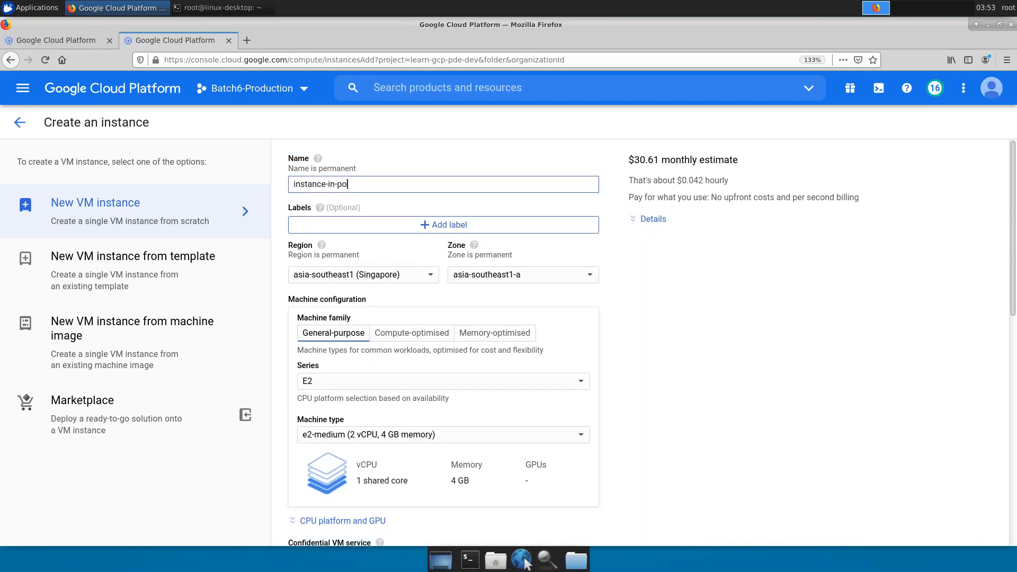
pyautogui.write('rod')
# - Set region us-central1 (Iowa), series N1 and machine type n1-standard-1
pyautogui.click(371, 274)
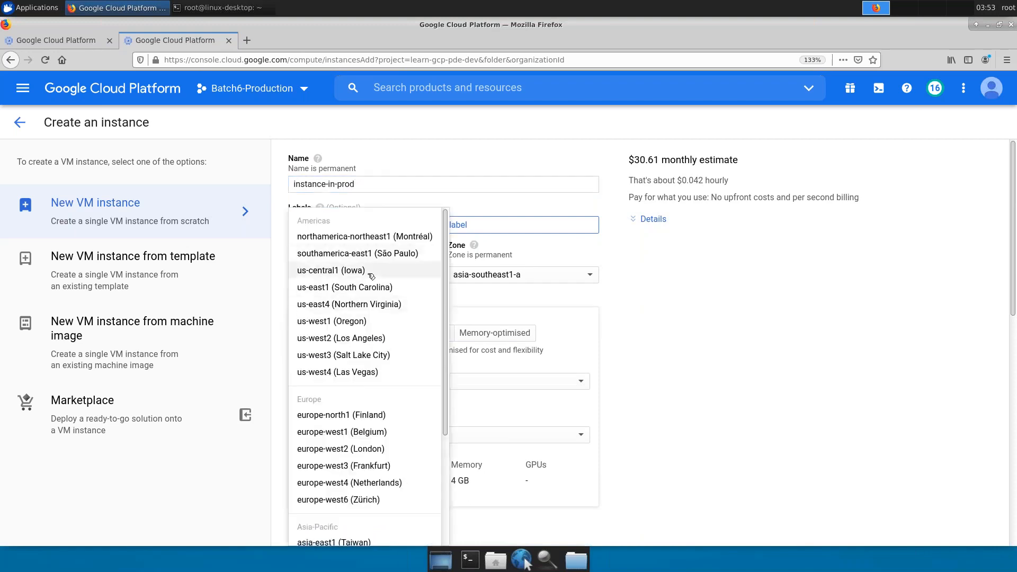
pyautogui.click(371, 274)
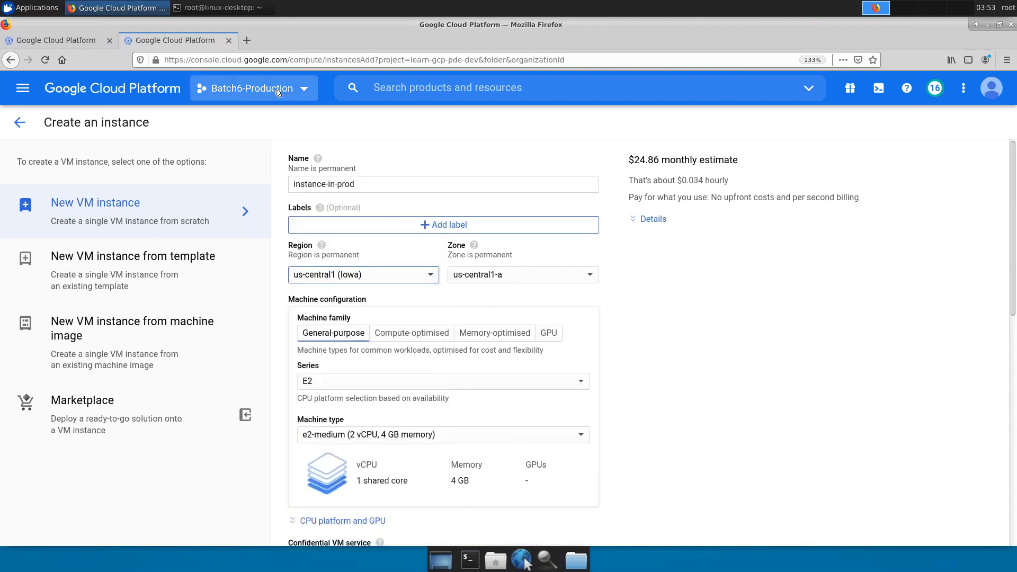
pyautogui.click(368, 385)
pyautogui.click(360, 359)
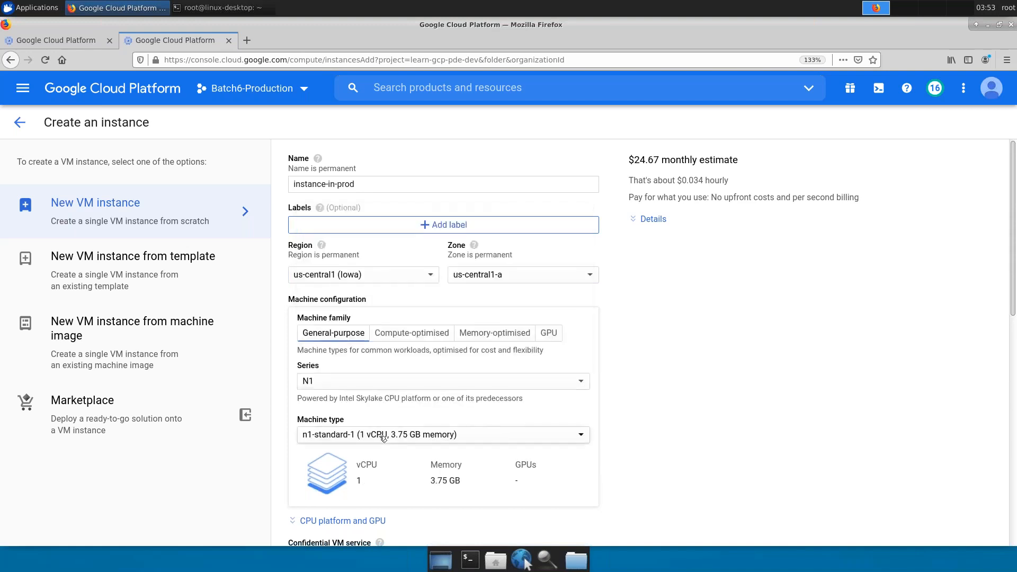
pyautogui.click(384, 439)
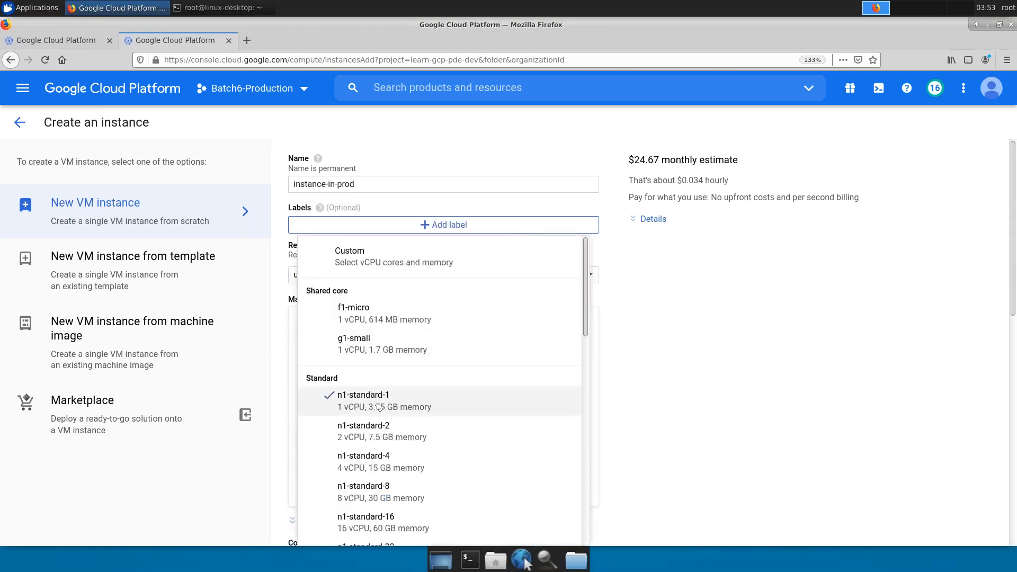
pyautogui.press('Escape')
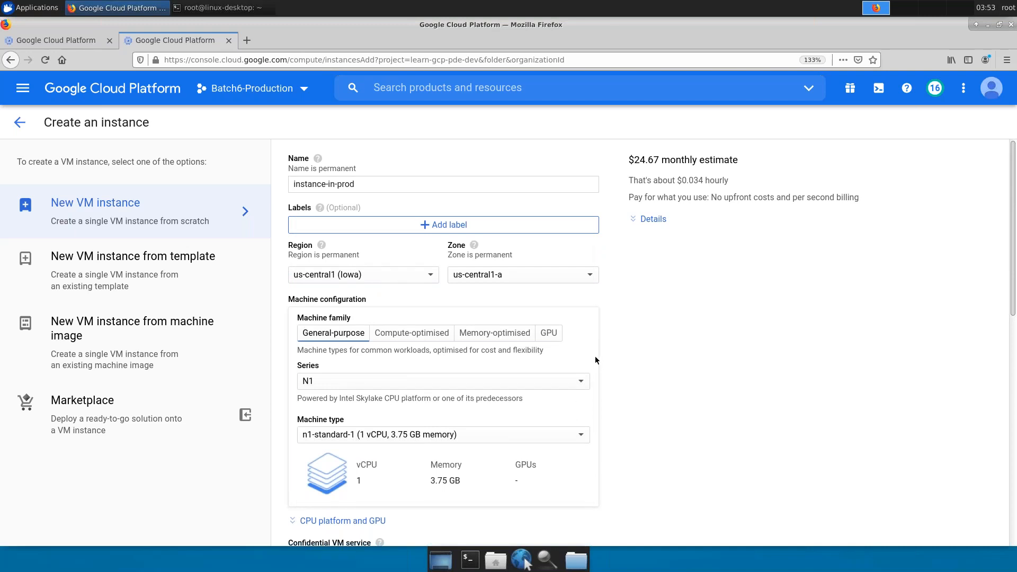
pyautogui.scroll(-5, 596, 360)
pyautogui.scroll(-2, 548, 402)
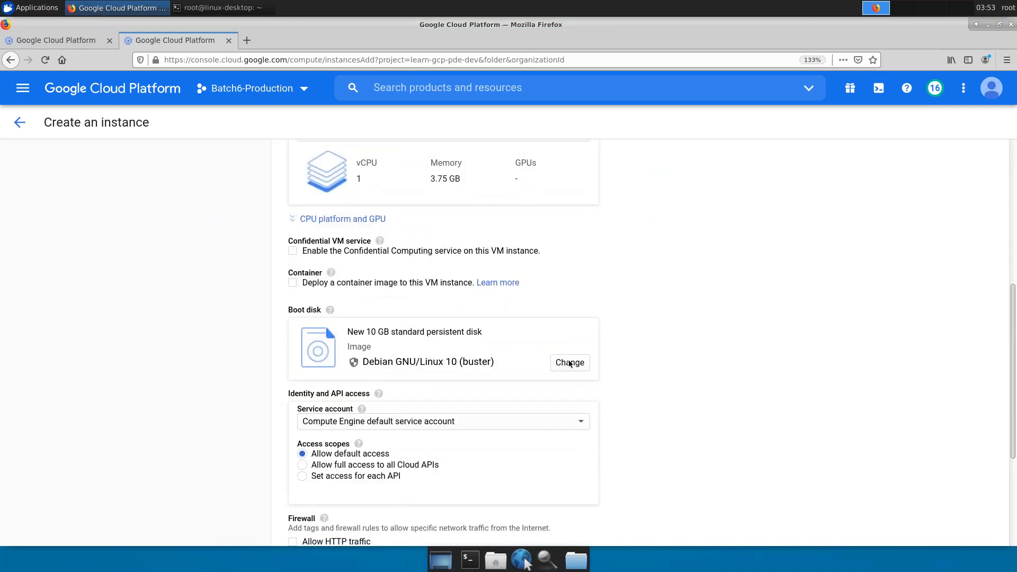
# - Check the boot disk Snapshots and Batch6-Production Custom images tabs, finding none
pyautogui.click(585, 369)
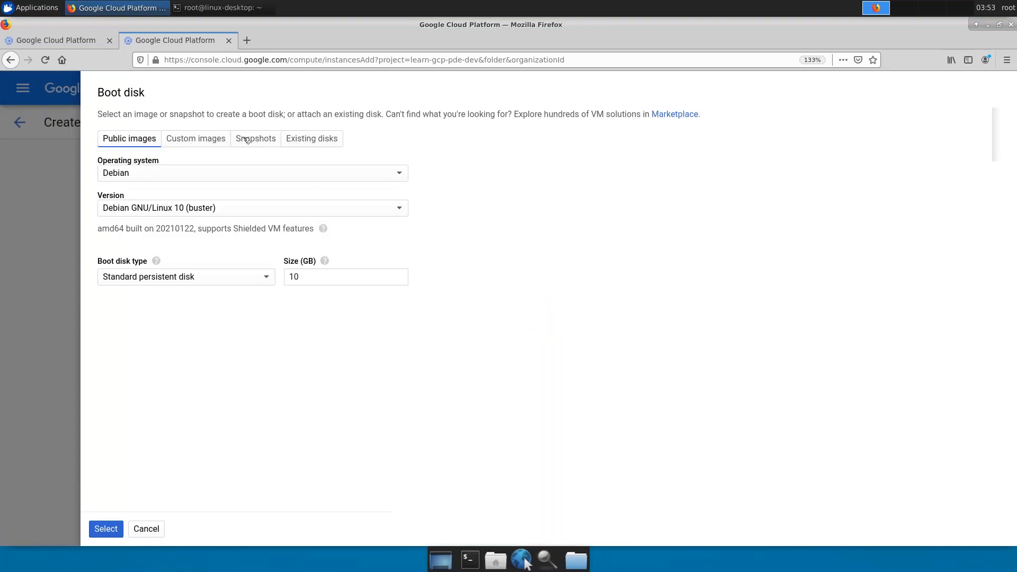
pyautogui.click(252, 140)
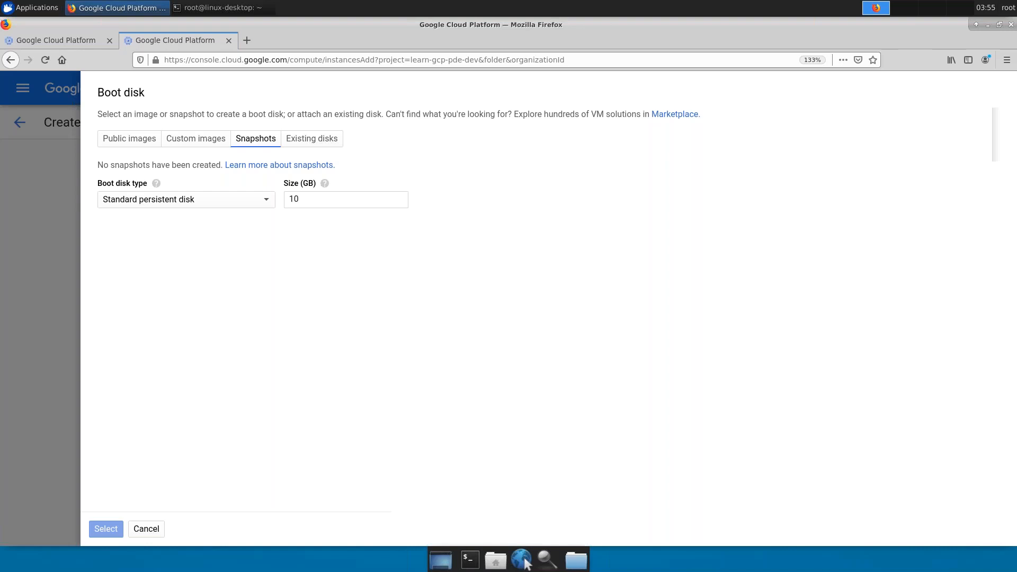
pyautogui.click(188, 145)
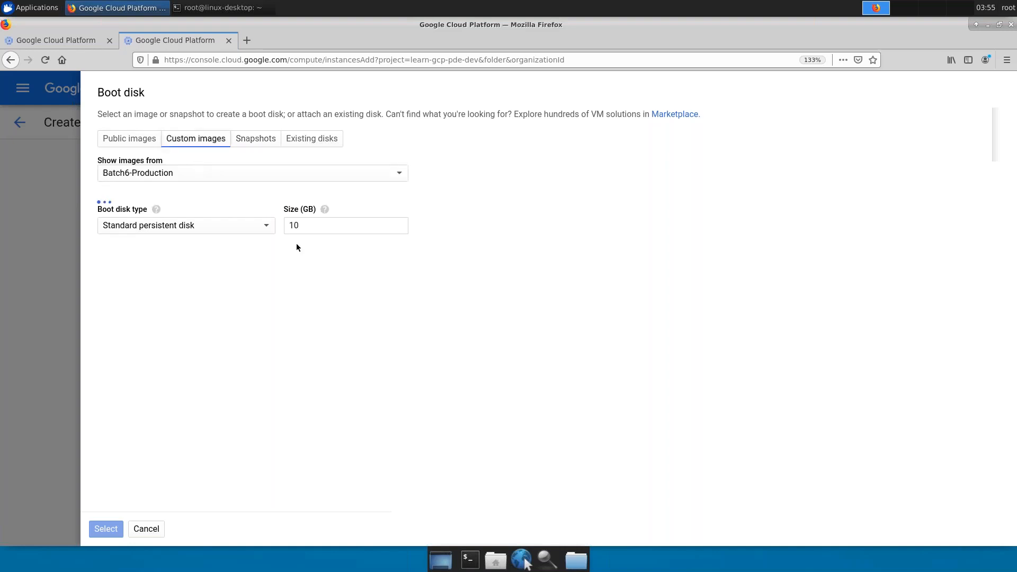
pyautogui.click(381, 179)
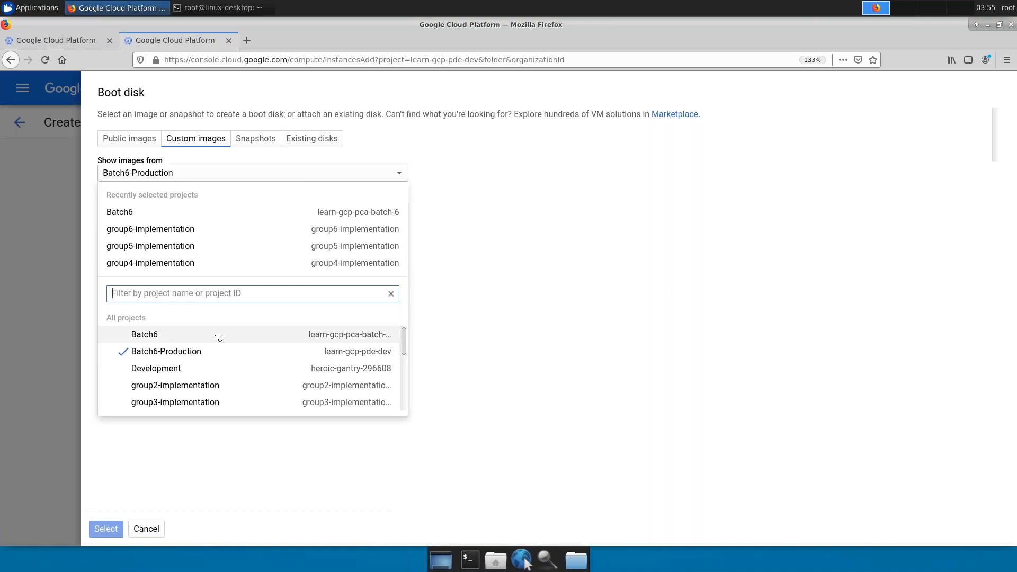
pyautogui.click(551, 289)
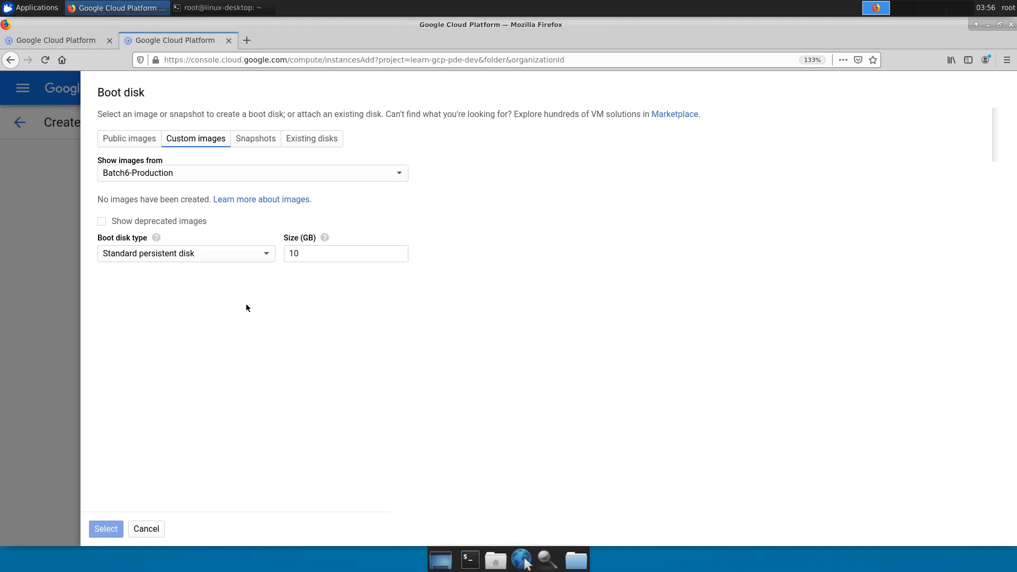
# - Dismiss the boot disk chooser and return to the instance creation form
pyautogui.click(154, 532)
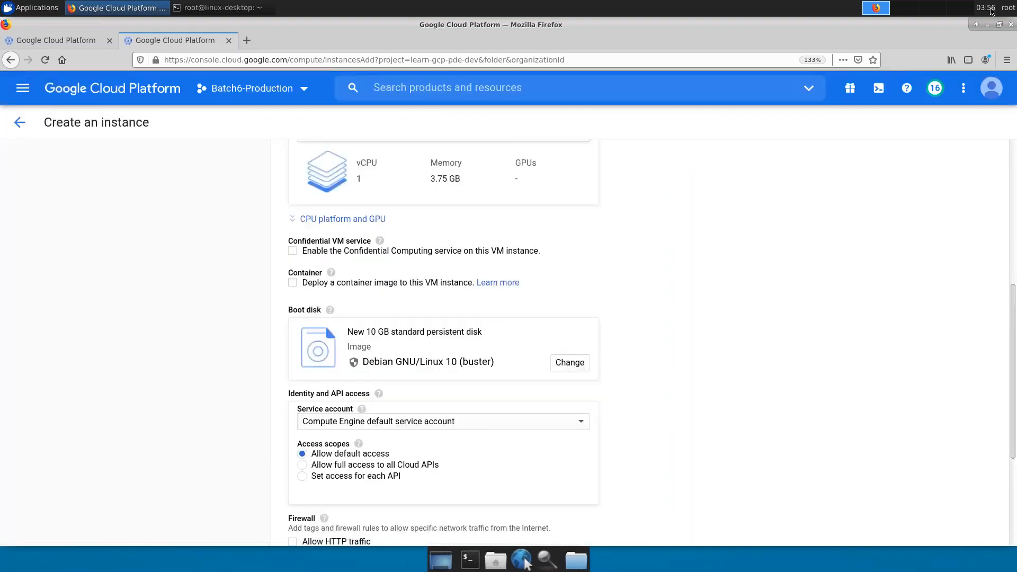
pyautogui.click(994, 94)
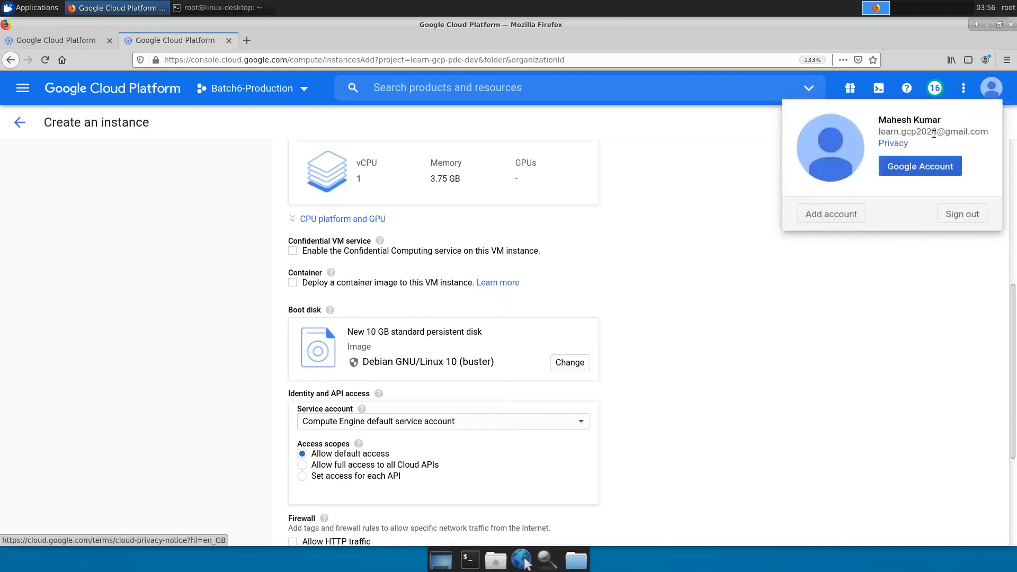
pyautogui.click(677, 186)
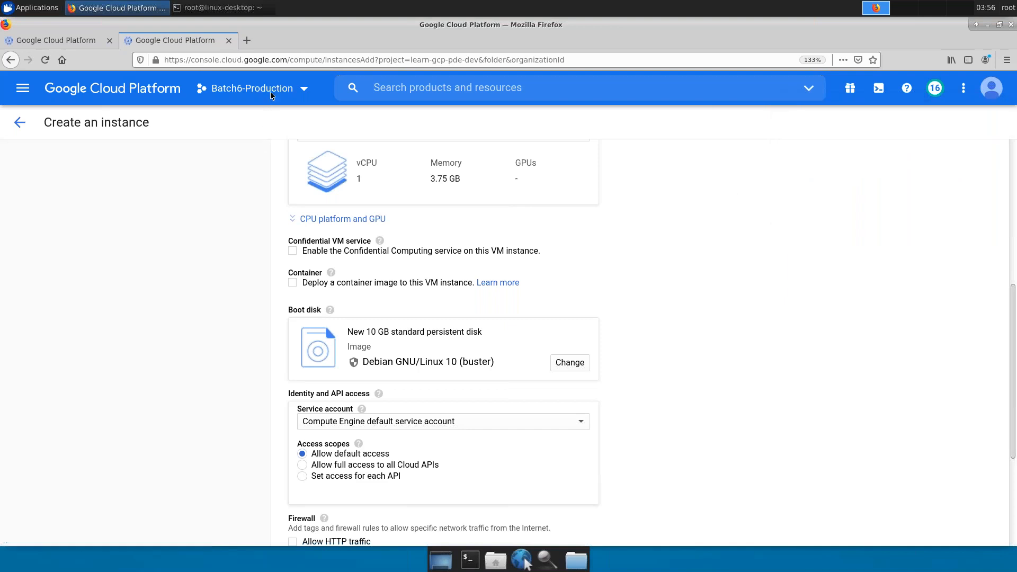
pyautogui.click(87, 42)
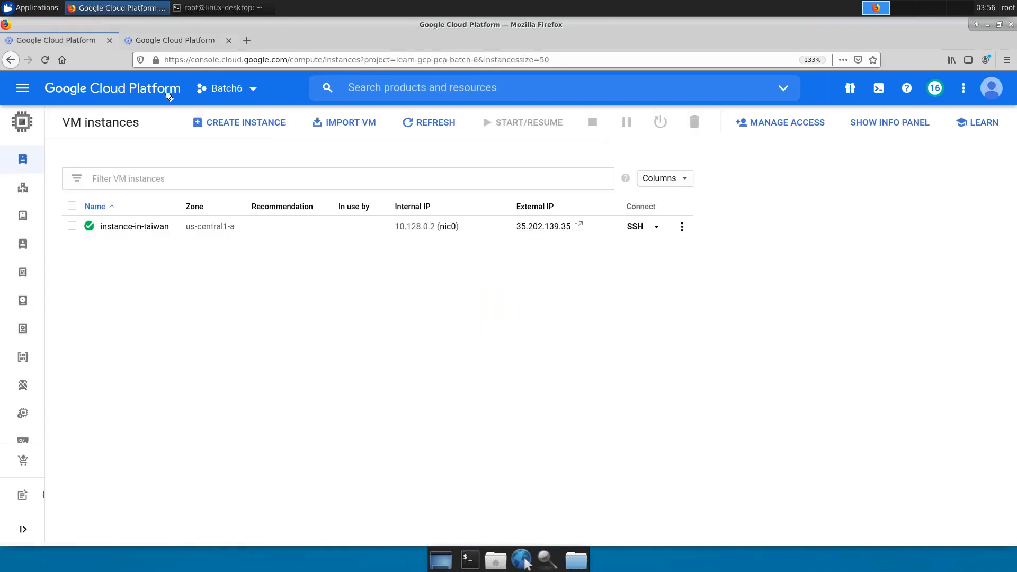
pyautogui.click(194, 42)
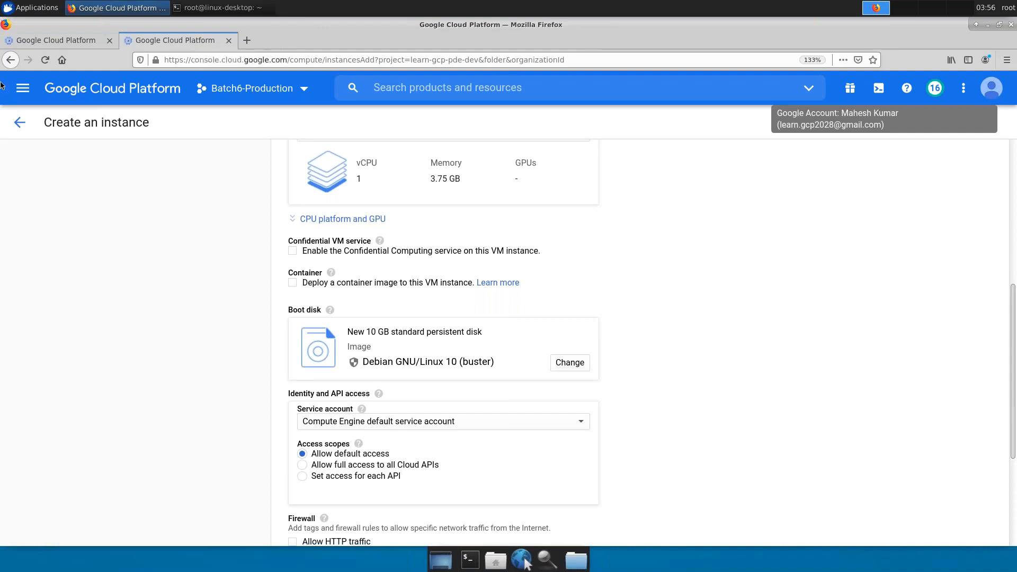
# - Open IAM permissions and filter the members table to Type: User
pyautogui.click(23, 90)
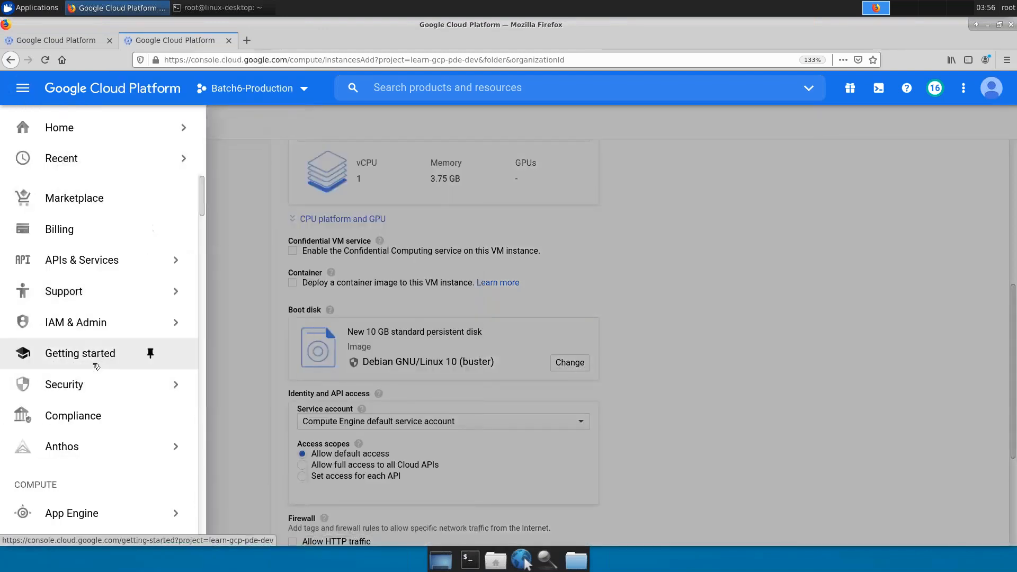
pyautogui.scroll(-1, 94, 343)
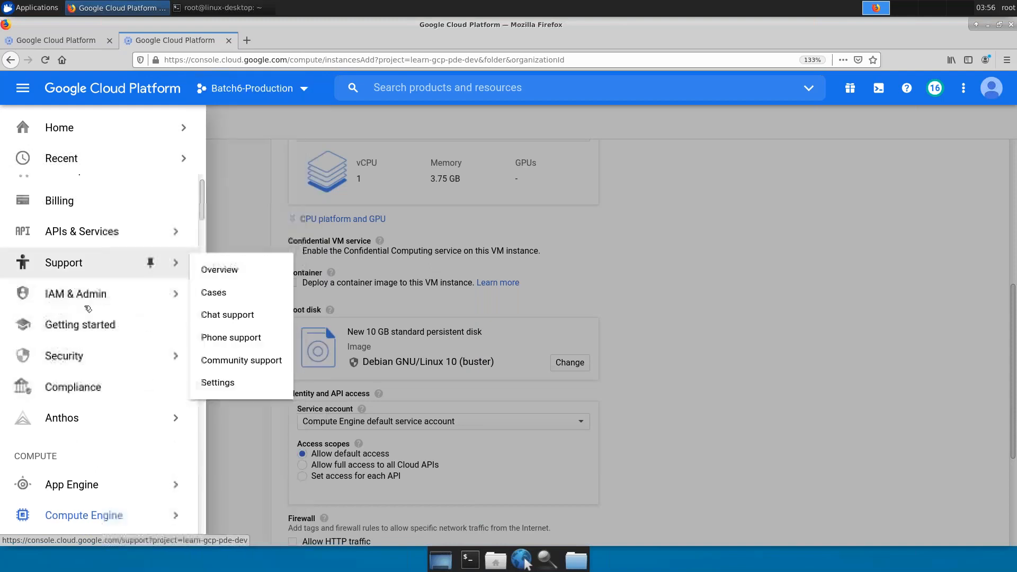
pyautogui.scroll(1, 93, 286)
pyautogui.moveTo(150, 323)
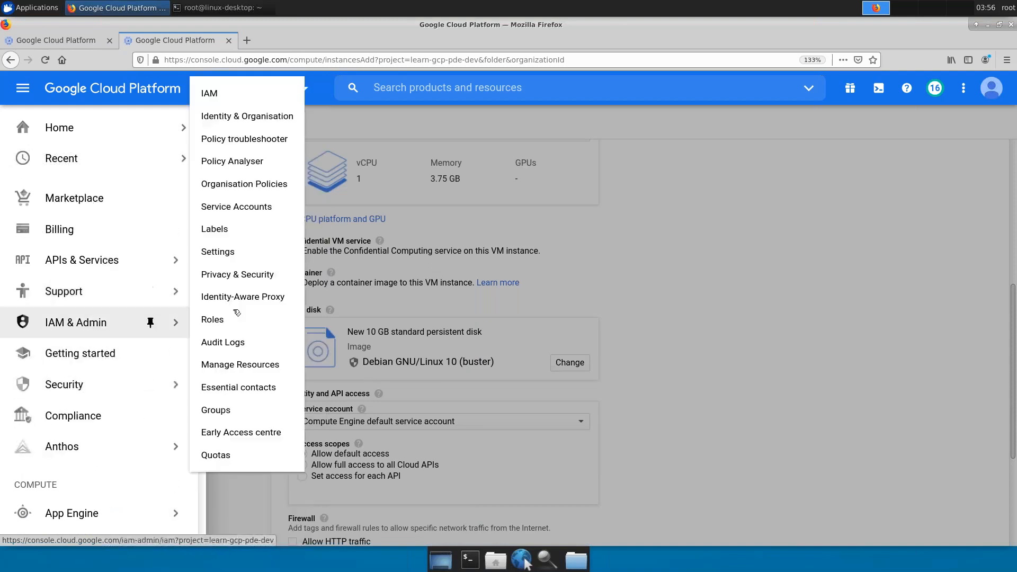
pyautogui.click(252, 98)
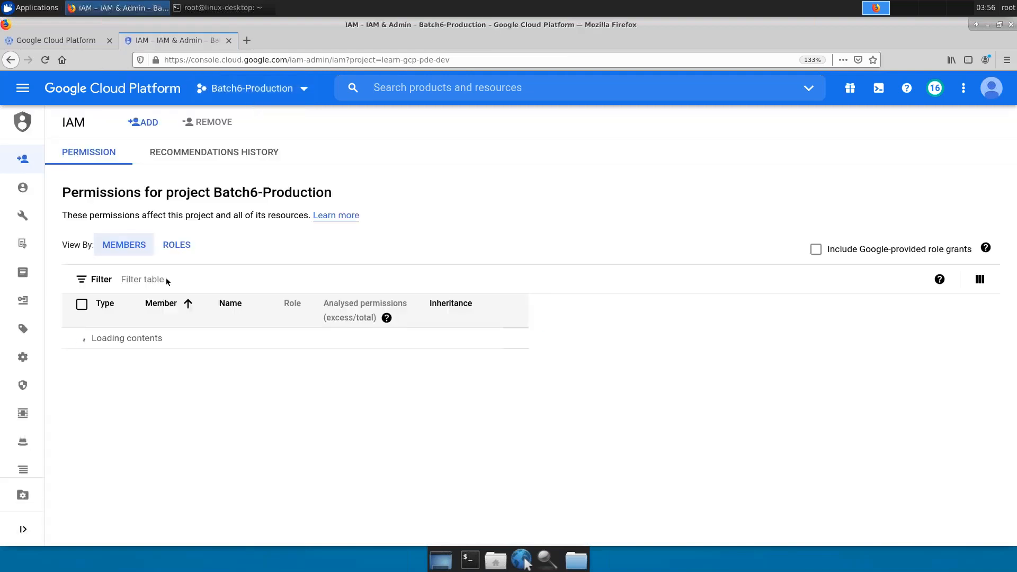
pyautogui.click(142, 279)
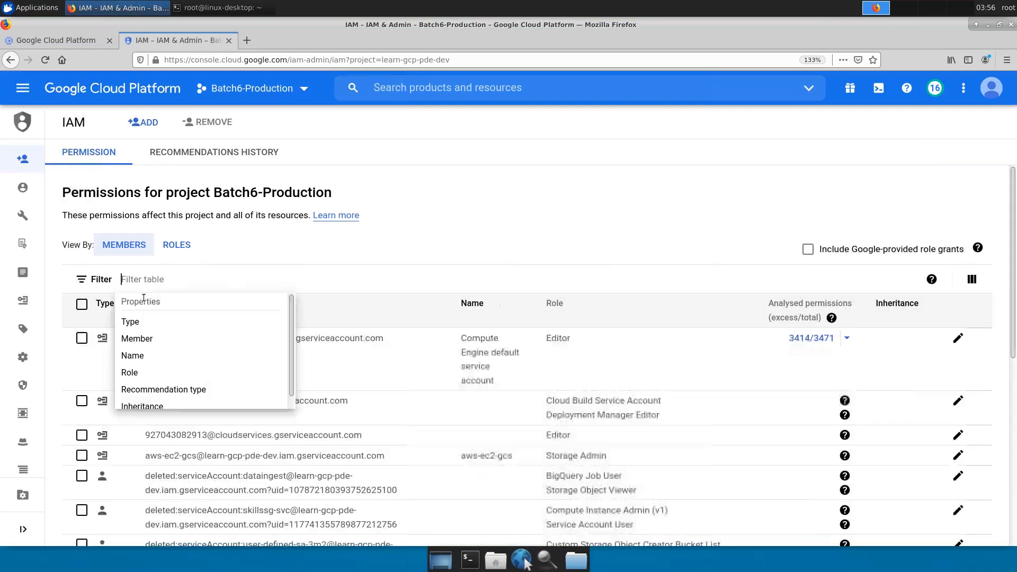
pyautogui.click(155, 322)
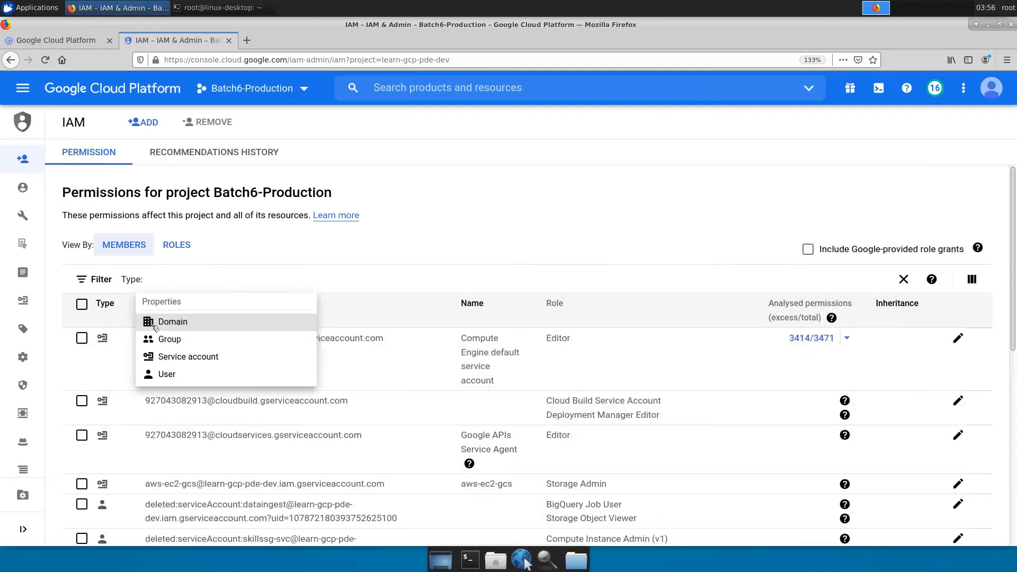
pyautogui.click(166, 376)
pyautogui.click(445, 182)
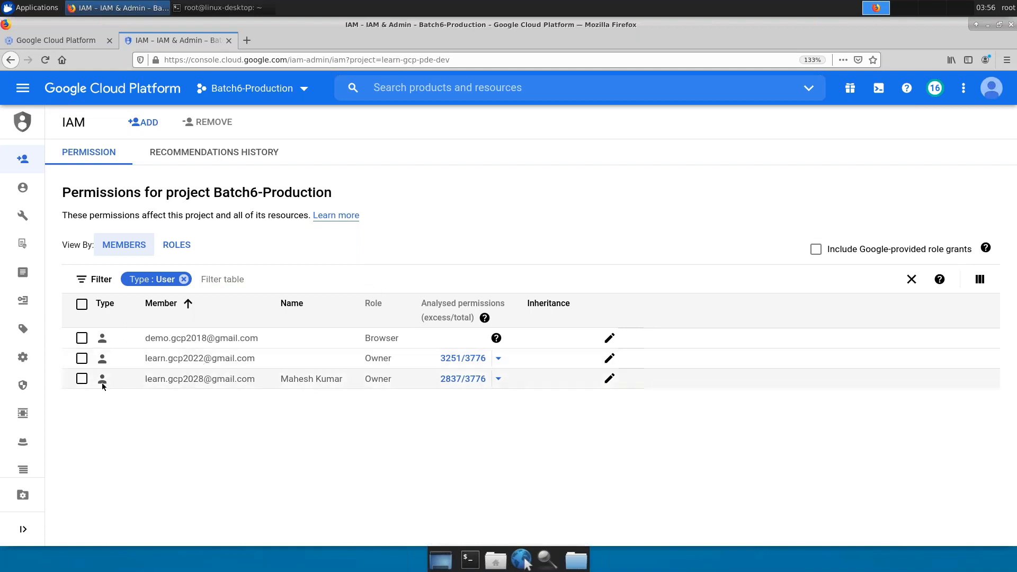
pyautogui.click(82, 378)
pyautogui.click(304, 92)
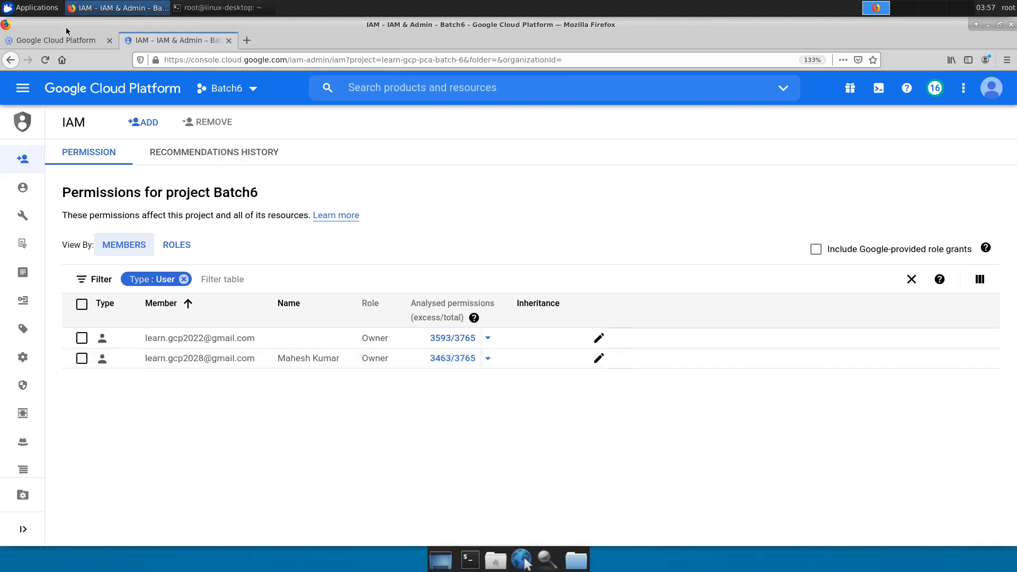
# - Open the Compute Engine Images list for the Batch6 project
pyautogui.click(64, 46)
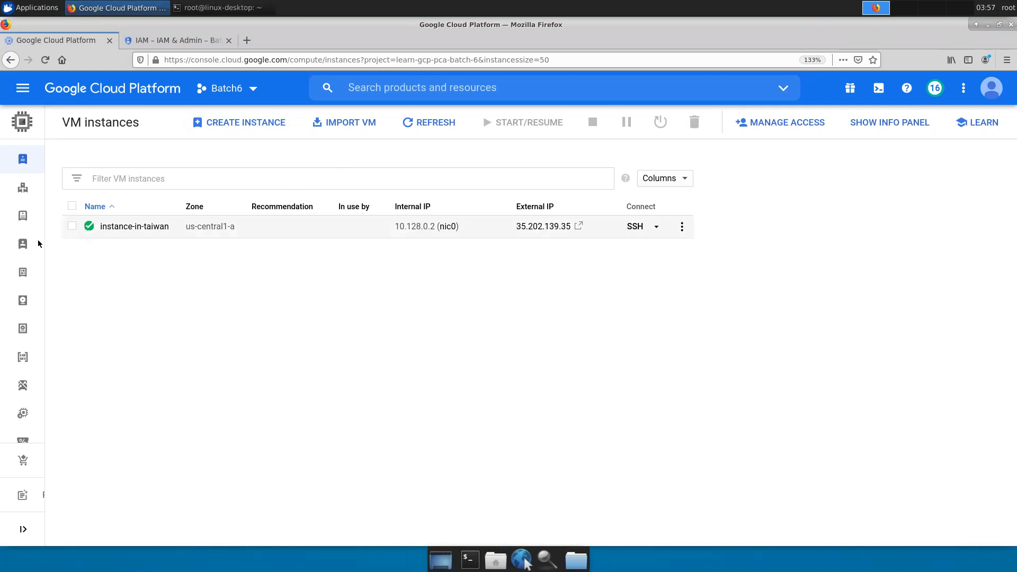
pyautogui.moveTo(48, 274)
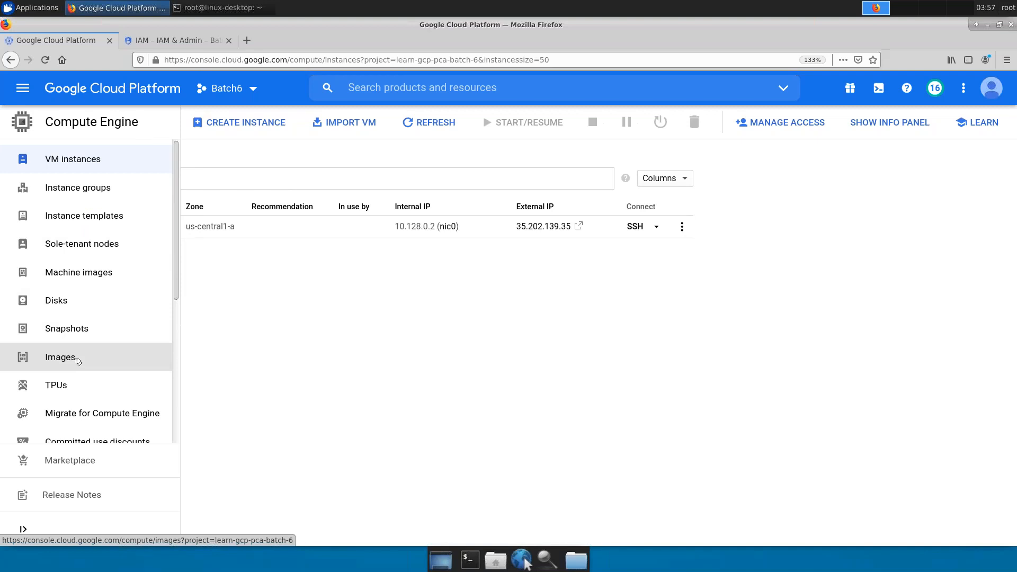
pyautogui.click(76, 359)
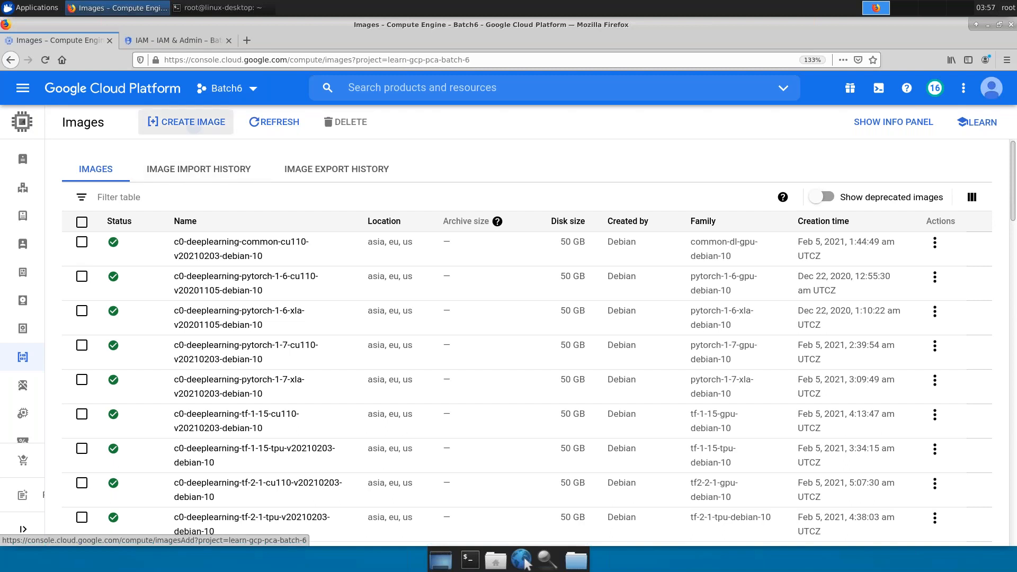
# - Start an image named image-prod with the instance-in-taiwan disk as its source
pyautogui.click(187, 122)
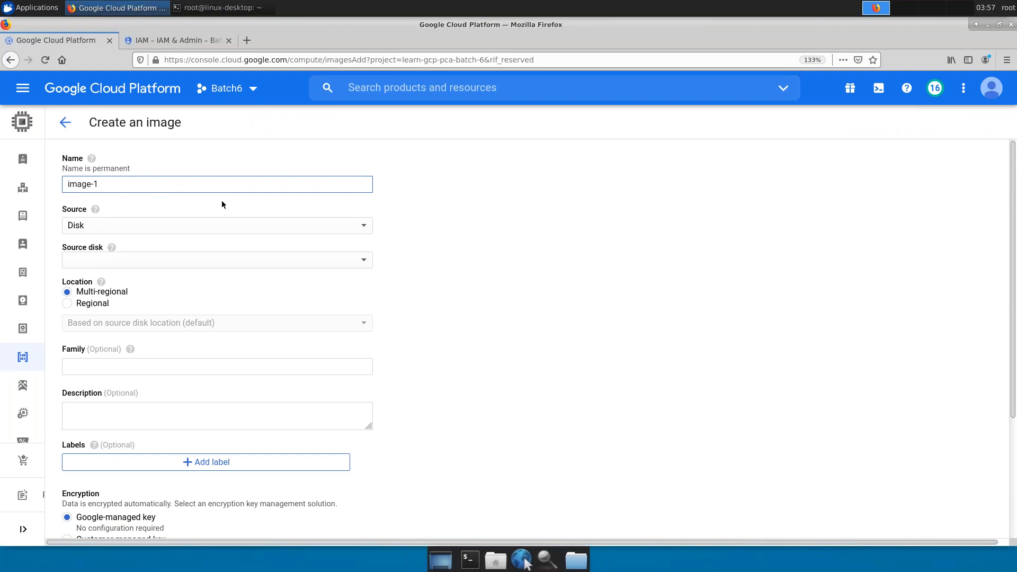
pyautogui.press('BackSpace')
pyautogui.write('prod')
pyautogui.click(223, 231)
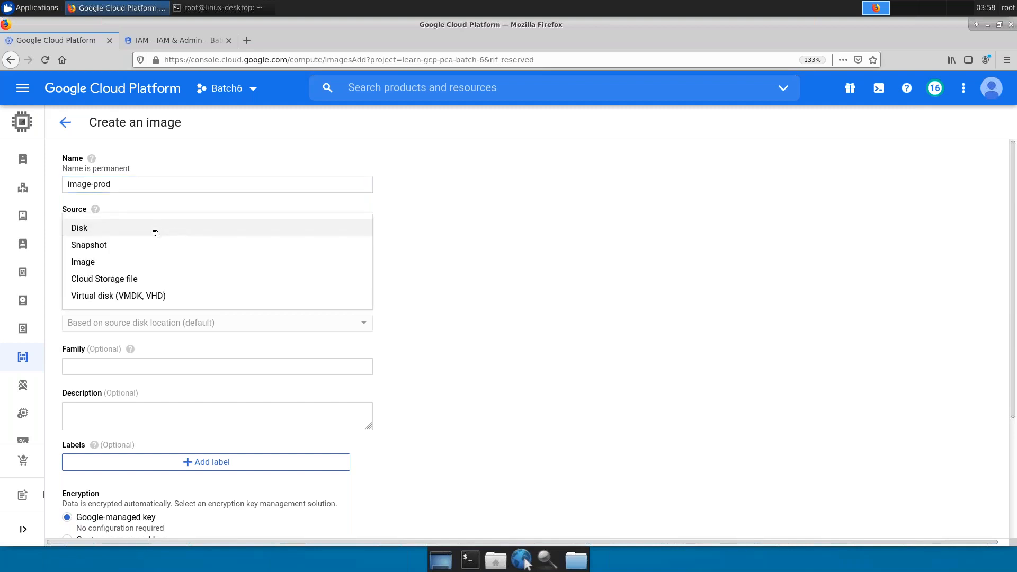
pyautogui.hotkey('ctrl', '+')
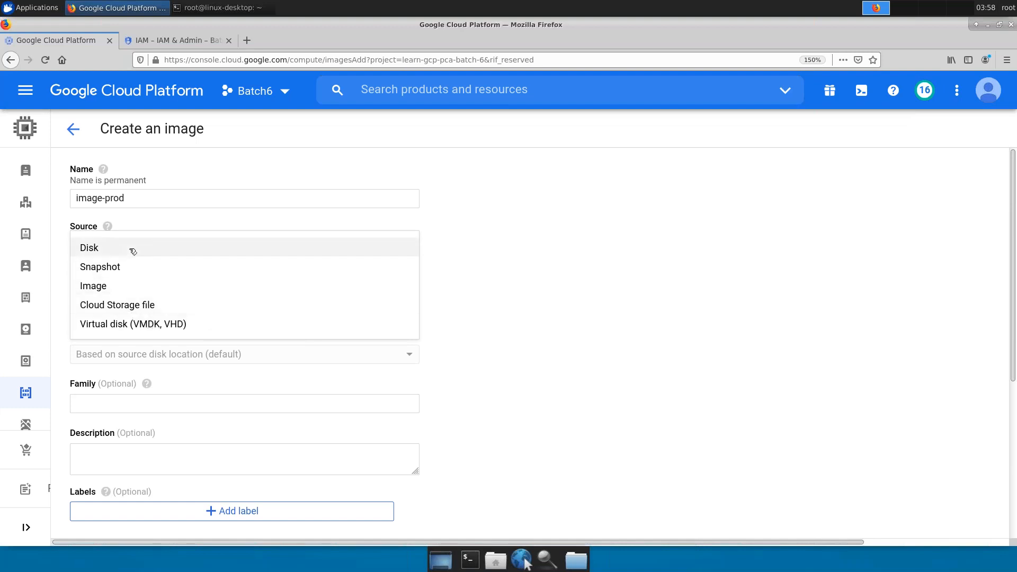
pyautogui.click(133, 252)
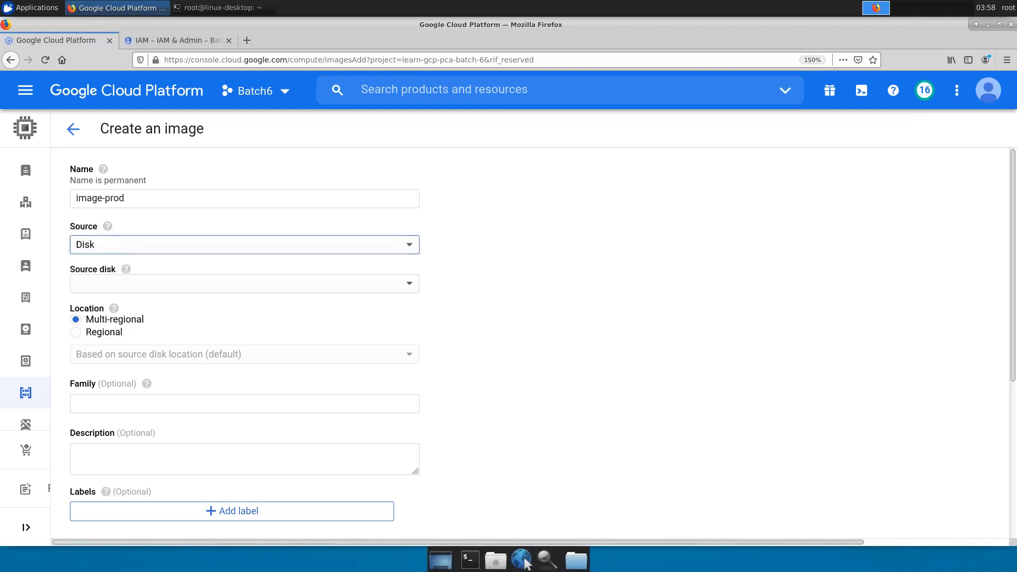
pyautogui.click(102, 286)
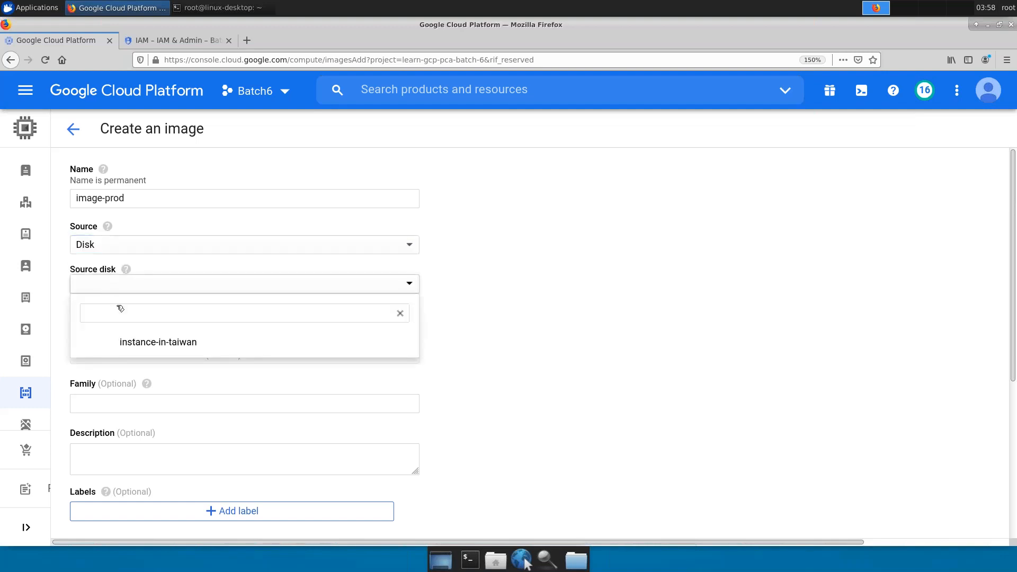
pyautogui.click(166, 349)
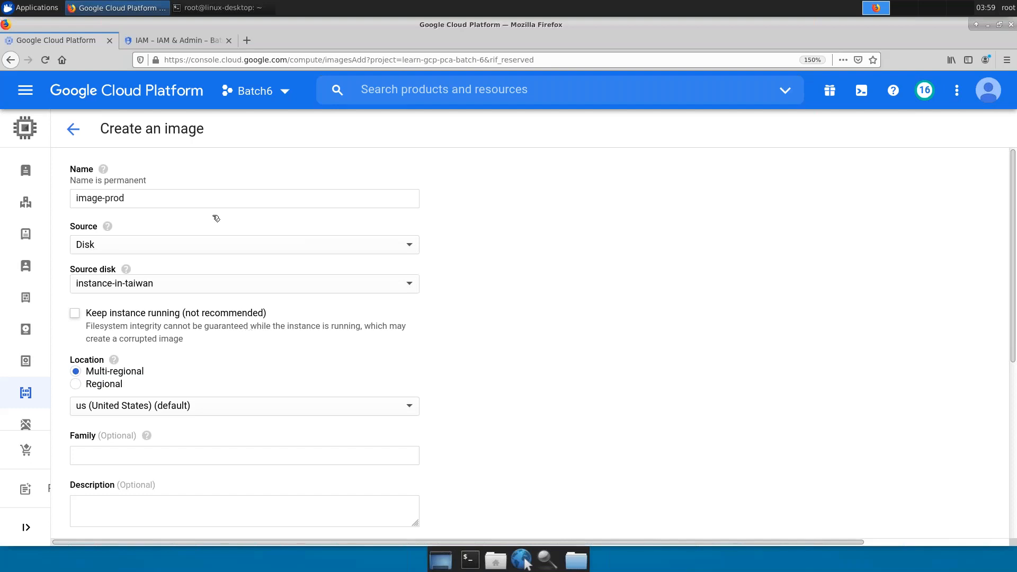
# - Change the image source to snapshot-sg and store it regionally in us-central1 (Iowa)
pyautogui.click(212, 248)
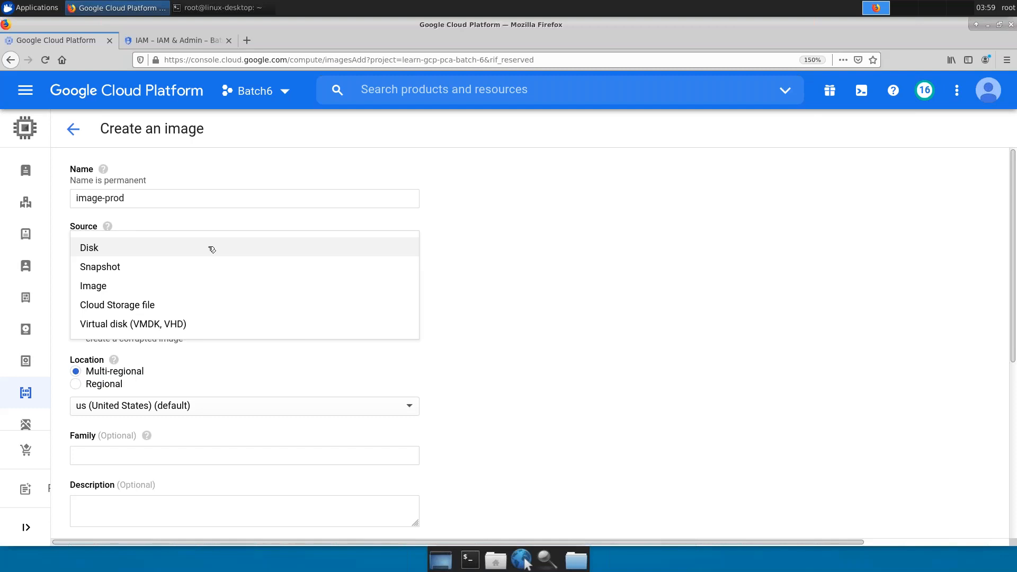
pyautogui.click(161, 272)
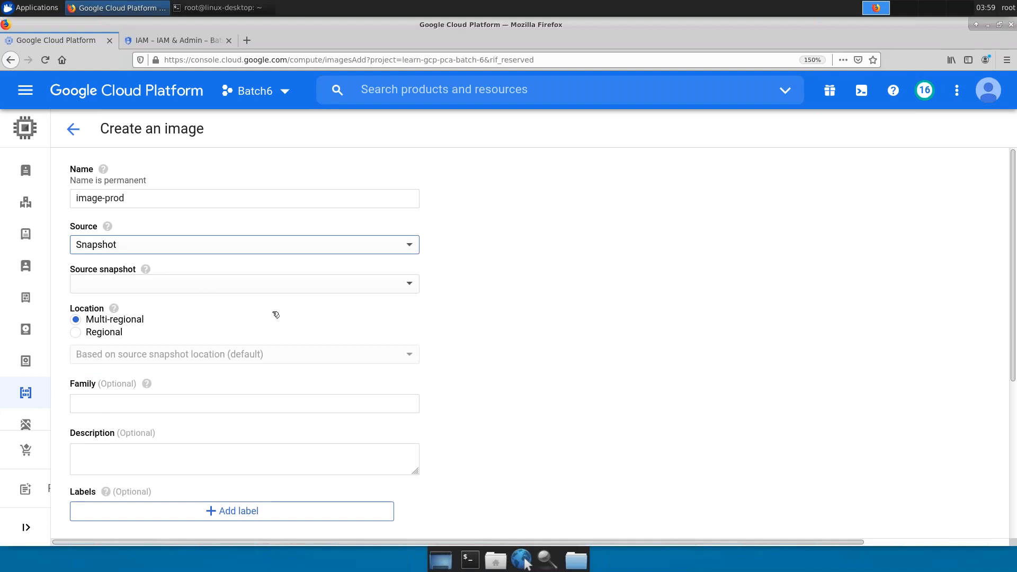
pyautogui.click(290, 285)
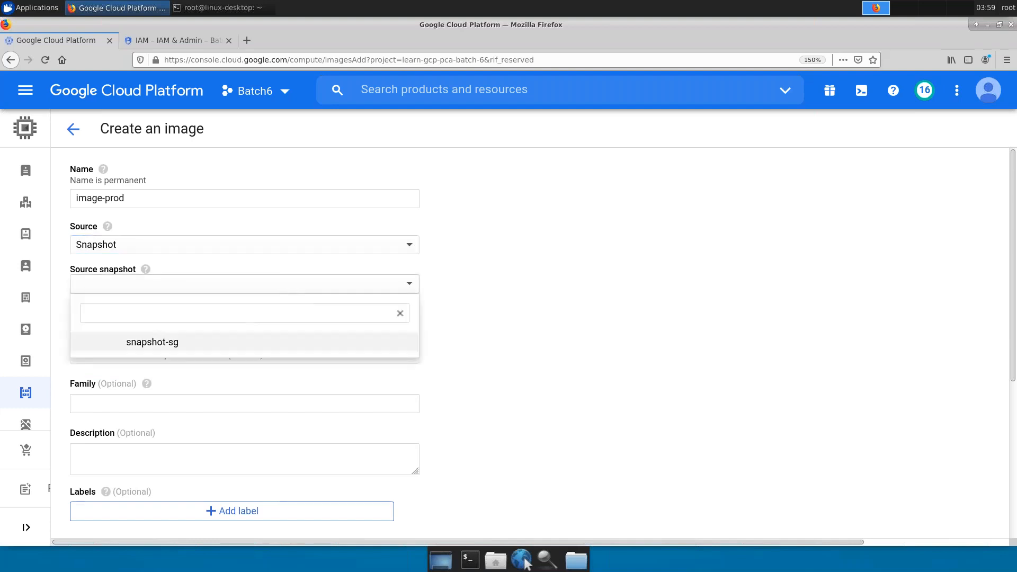
pyautogui.click(224, 348)
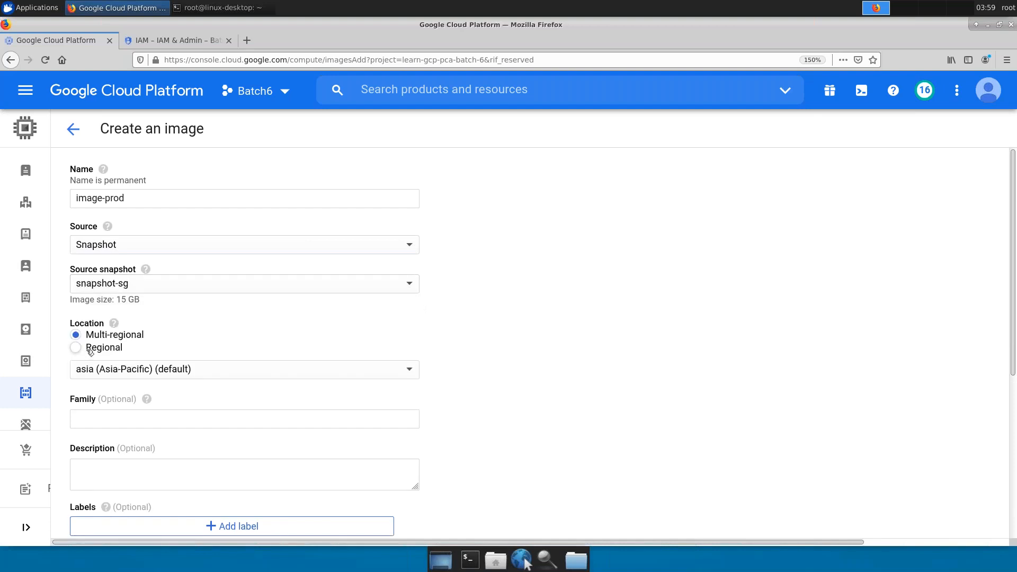
pyautogui.click(88, 346)
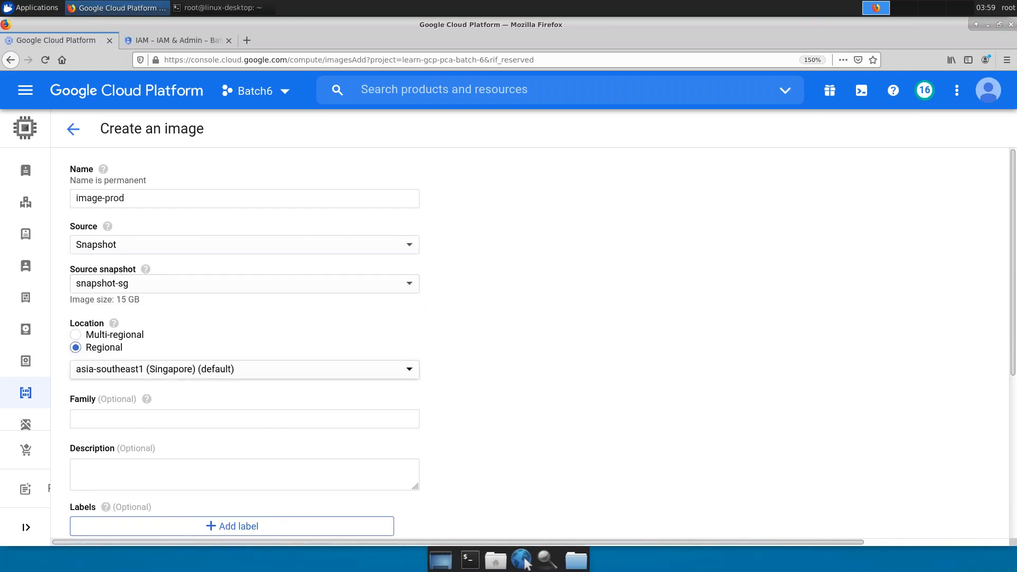
pyautogui.click(189, 378)
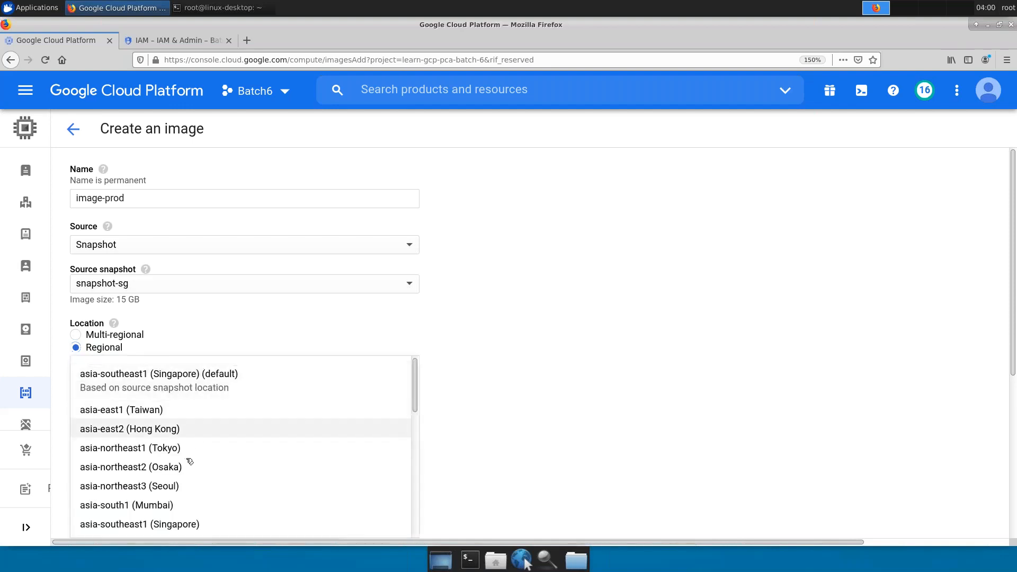
pyautogui.scroll(-1, 191, 467)
pyautogui.scroll(-5, 192, 466)
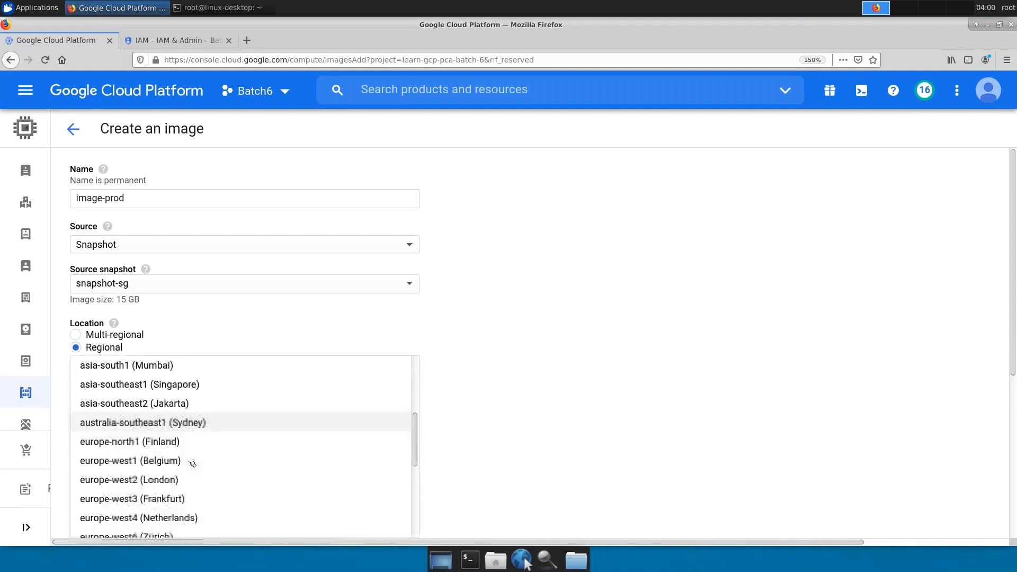
pyautogui.scroll(-1, 194, 461)
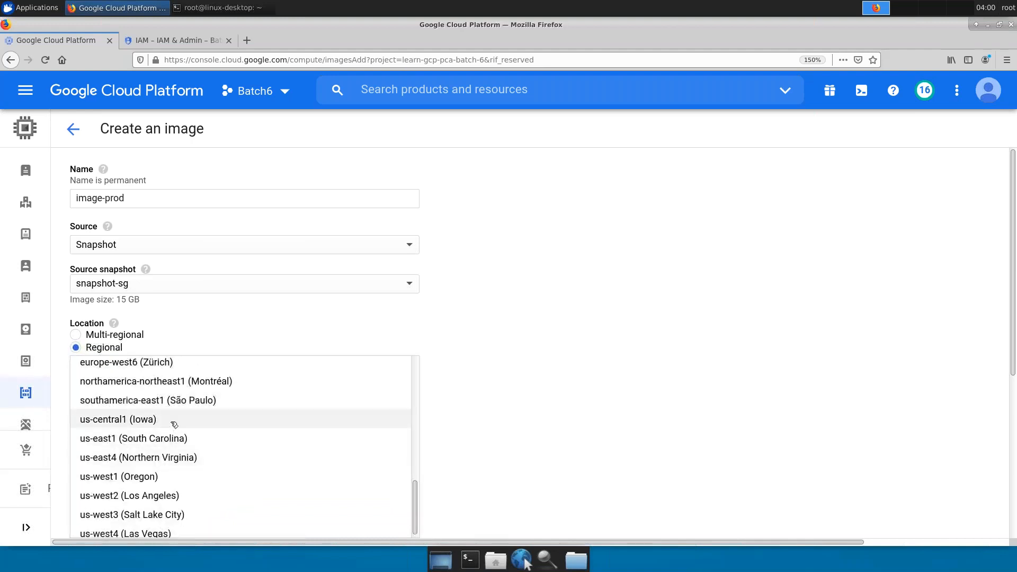
pyautogui.click(275, 416)
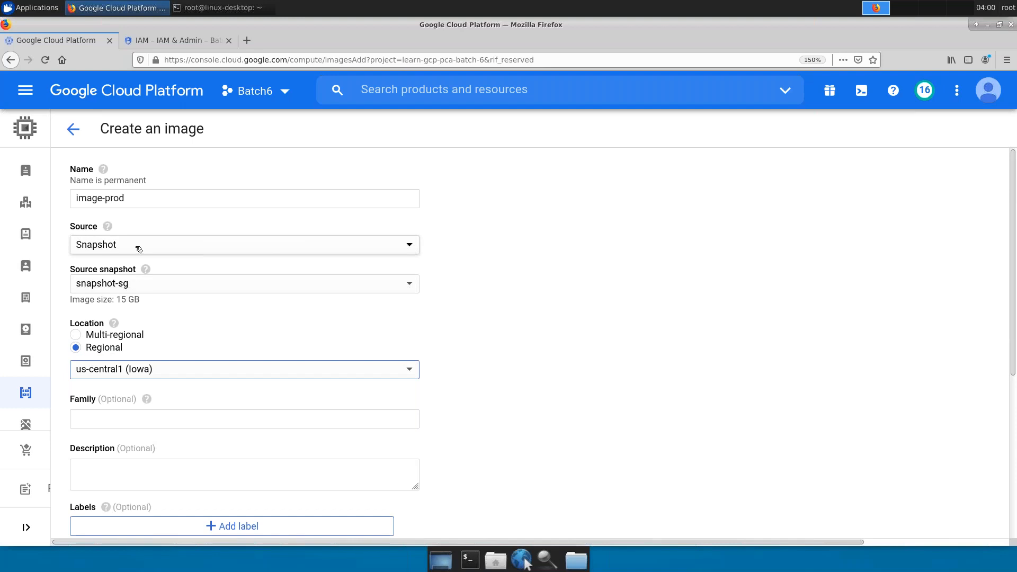
pyautogui.scroll(-3, 163, 370)
pyautogui.scroll(-3, 164, 371)
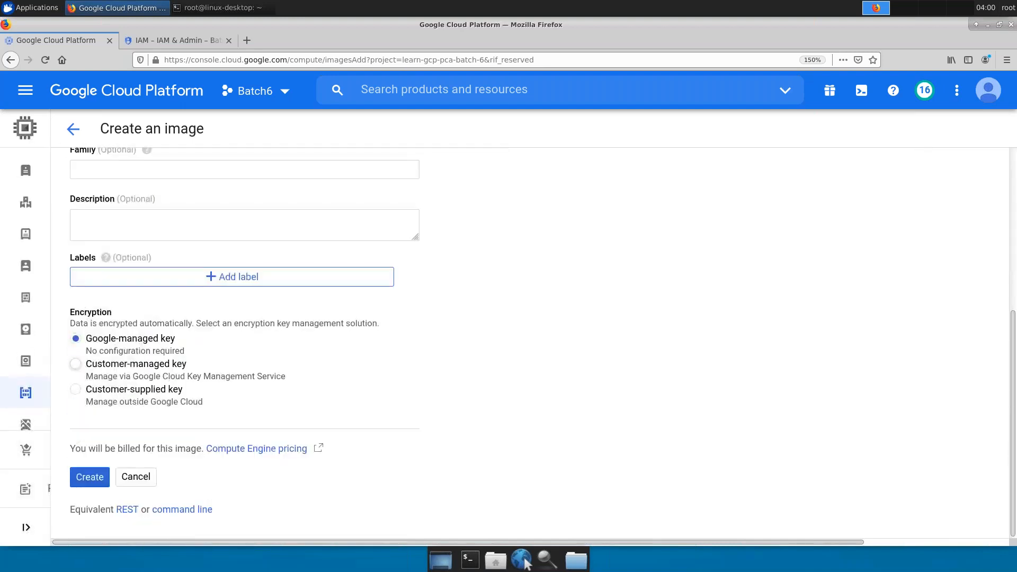
# - Show and copy the equivalent gcloud command for image-prod, then close the view
pyautogui.click(190, 510)
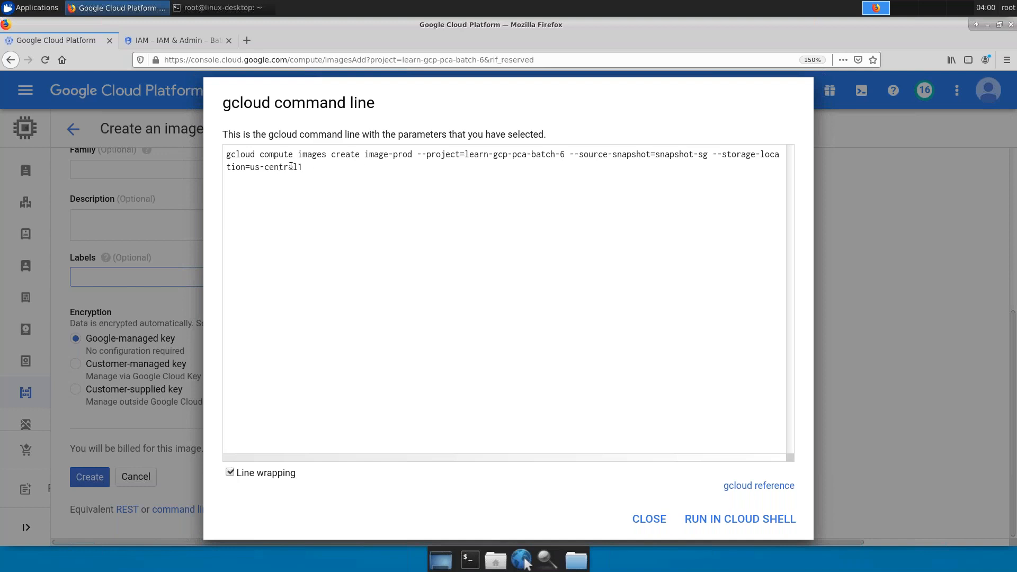
pyautogui.click(649, 516)
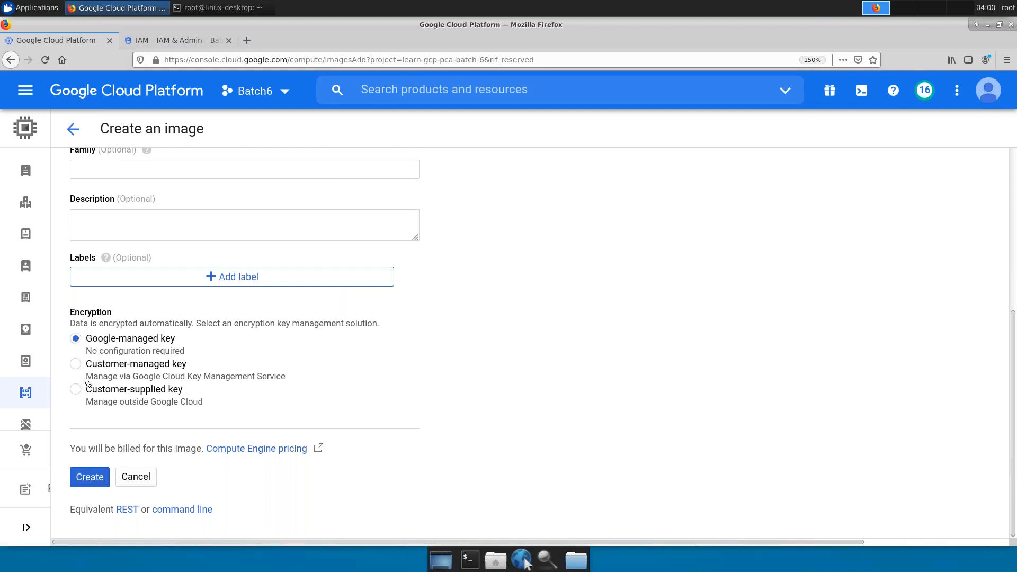
pyautogui.click(89, 477)
pyautogui.click(201, 511)
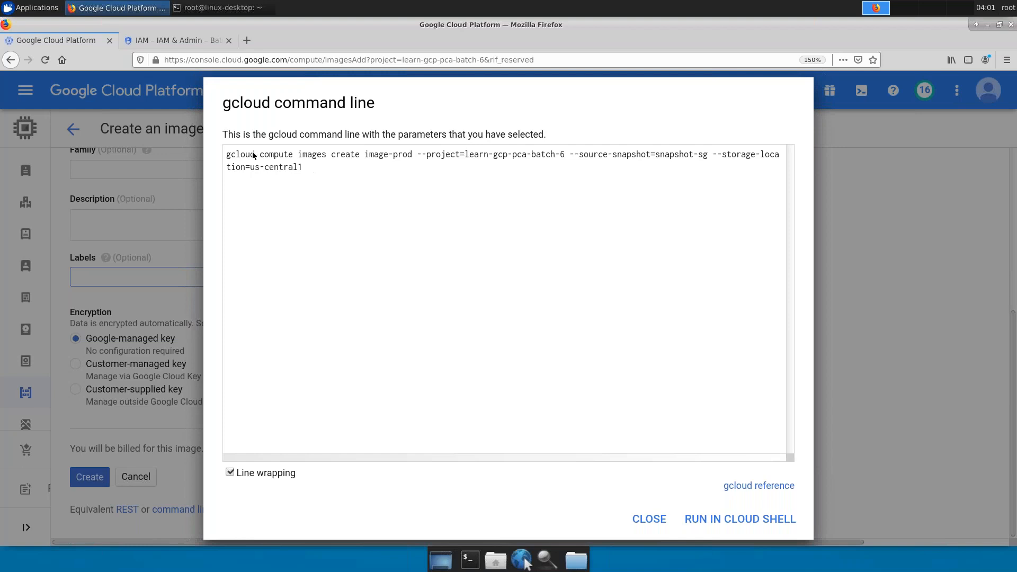
pyautogui.tripleClick(252, 152)
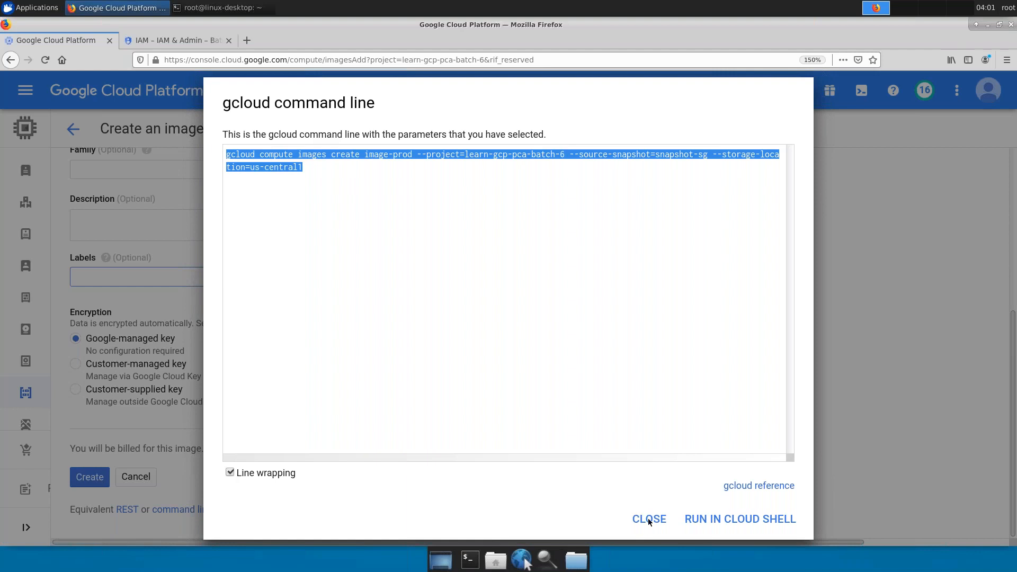
pyautogui.click(647, 518)
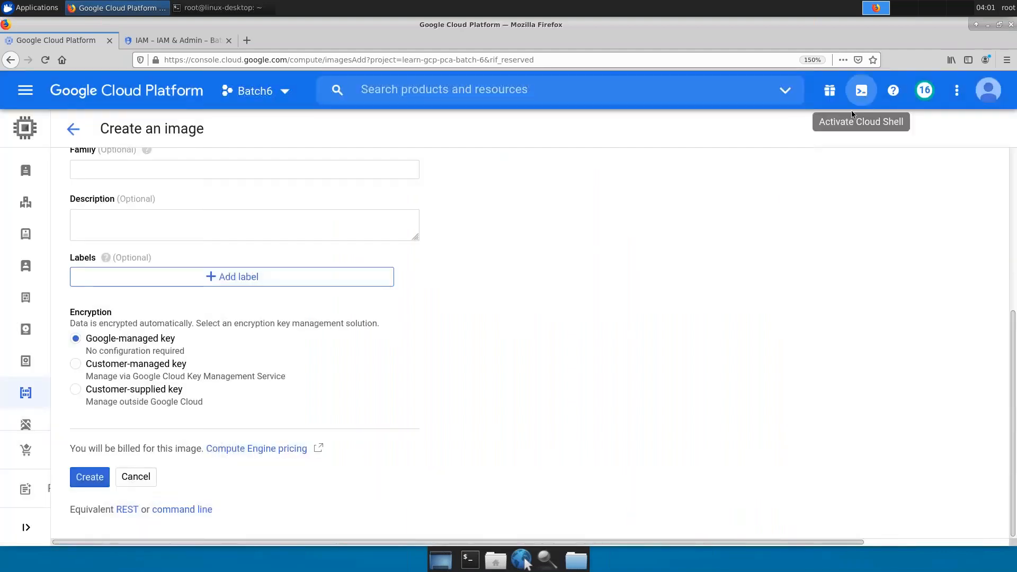
# - Start provisioning Cloud Shell from the top bar, then bring up the Windows Run box
pyautogui.click(862, 90)
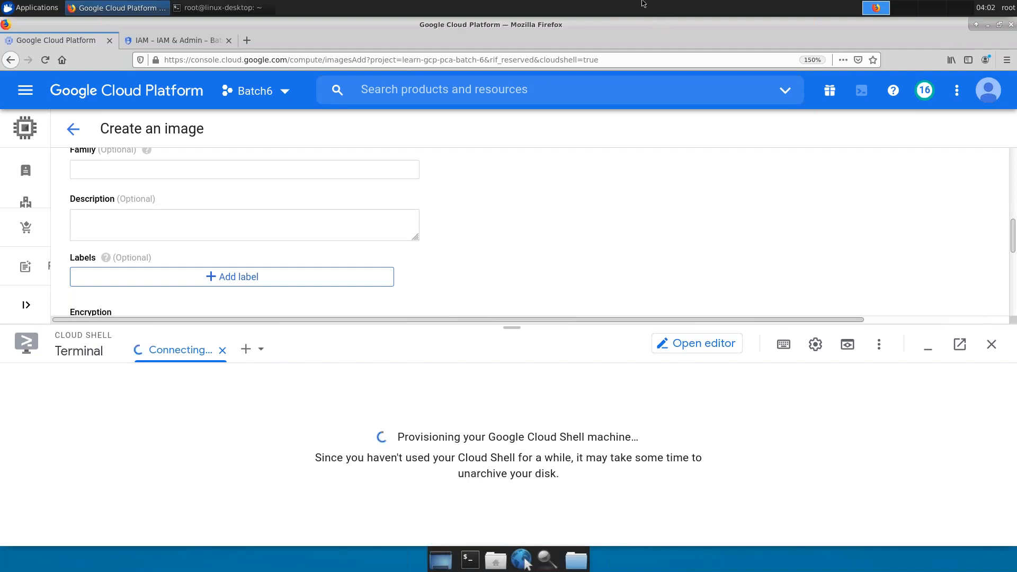
pyautogui.moveTo(644, 2)
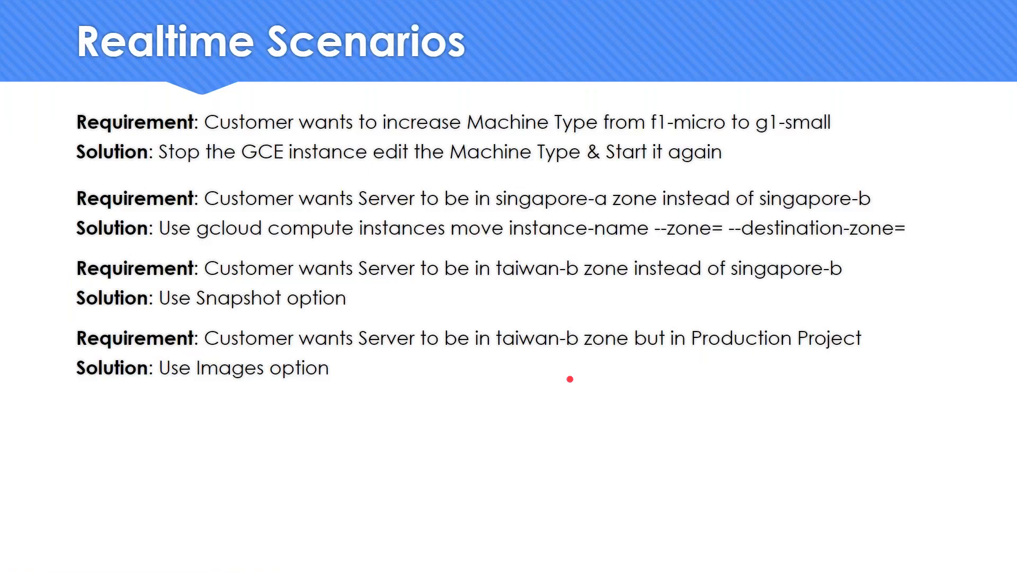
pyautogui.press('super+r')
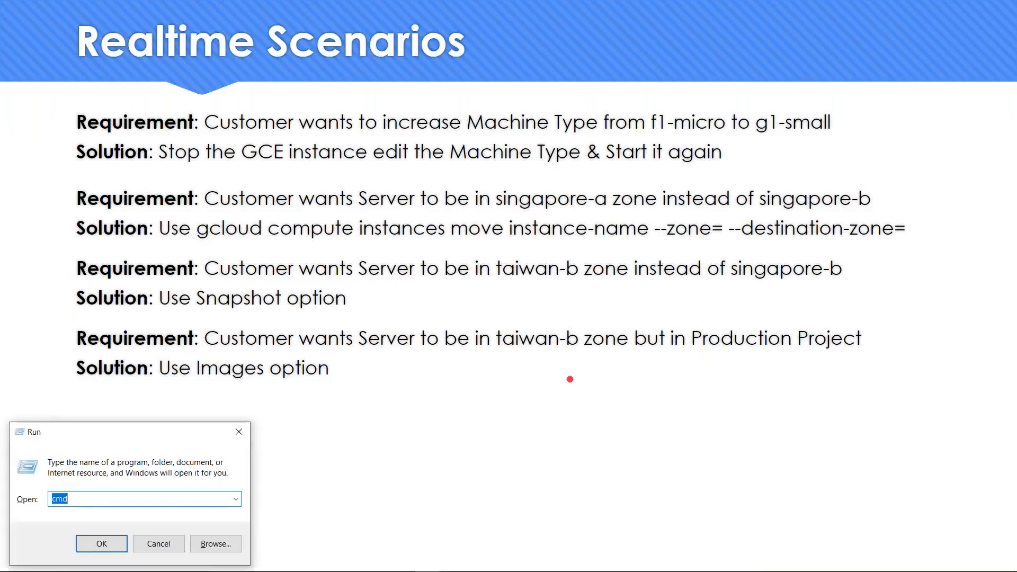
# - Launch Command Prompt, shorten the prompt with 'prompt $g' and clear the screen with cls
pyautogui.press('Return')
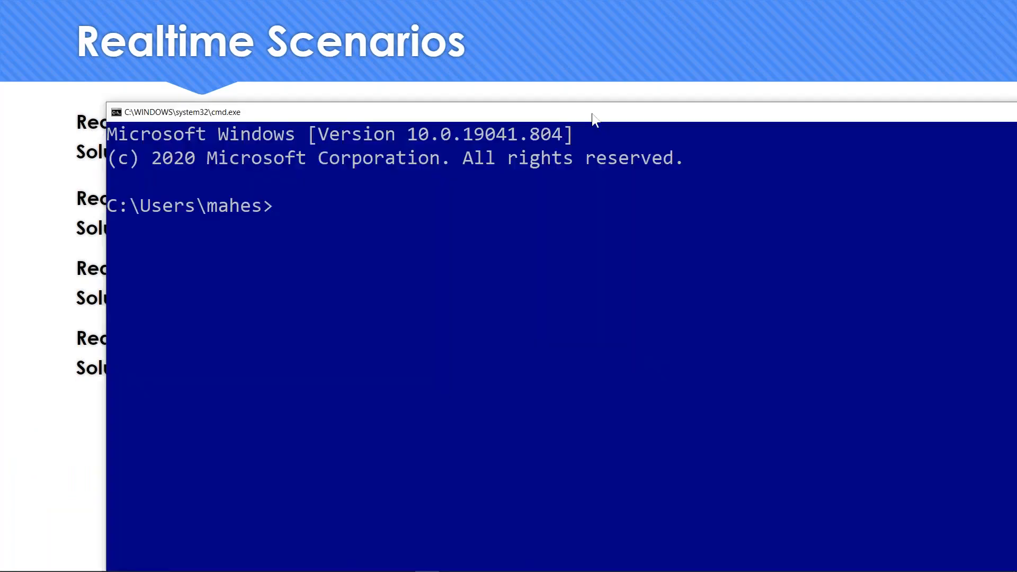
pyautogui.moveTo(595, 117); pyautogui.dragTo(504, 63)
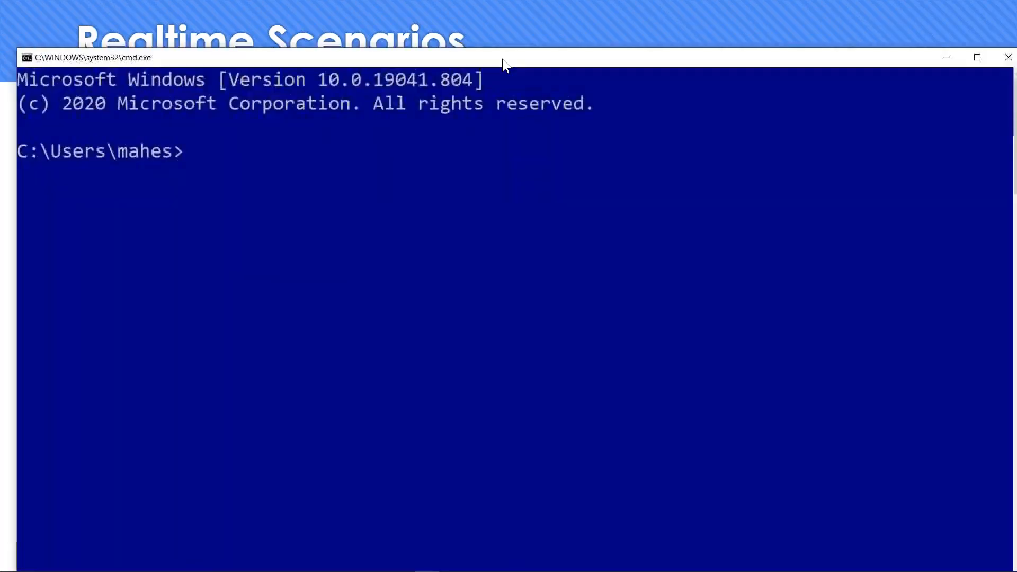
pyautogui.write('promp')
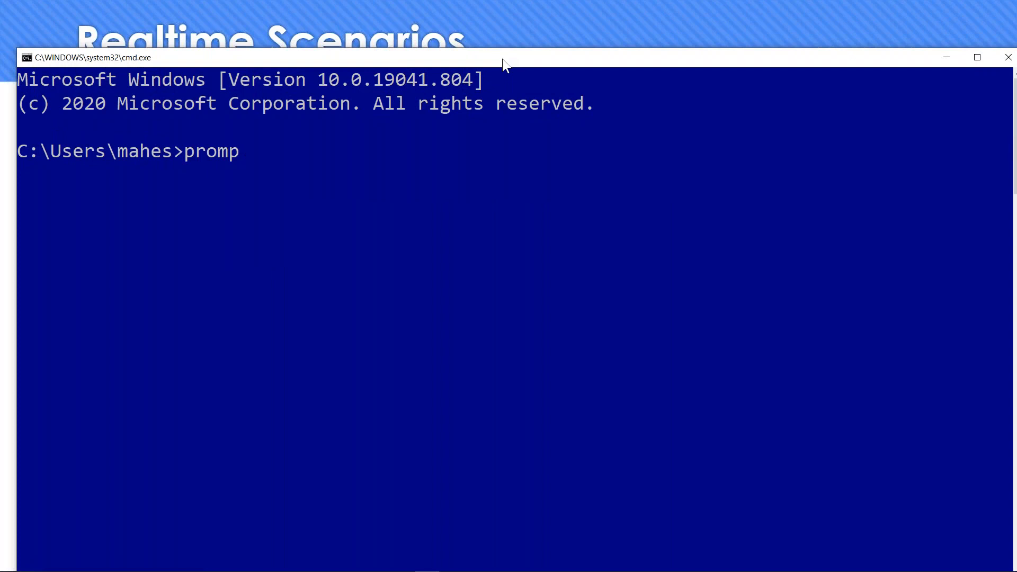
pyautogui.write('t $g')
pyautogui.press('Return')
pyautogui.write('cks')
pyautogui.press('BackSpace')
pyautogui.press('BackSpace')
pyautogui.write('ls')
pyautogui.press('Return')
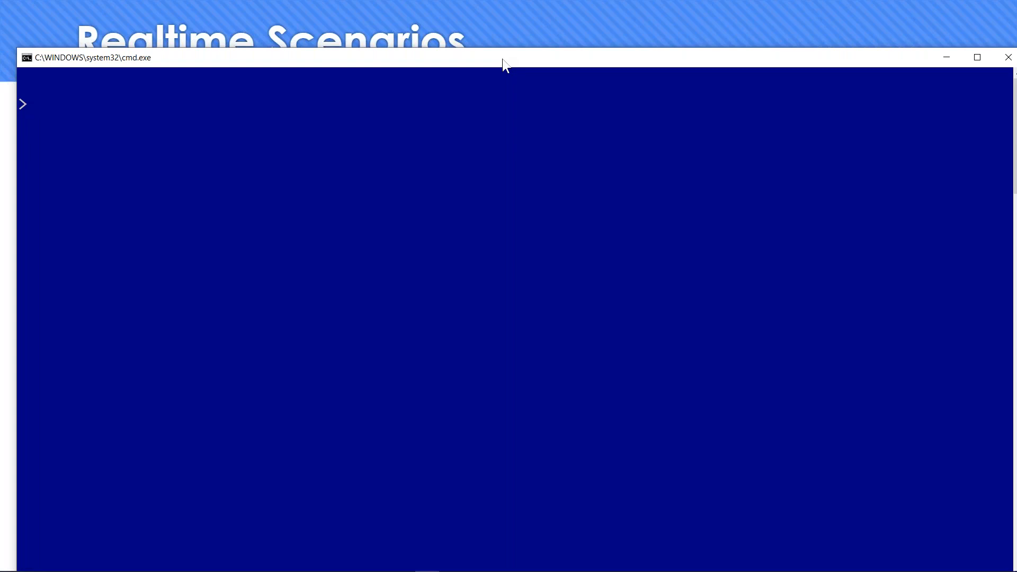
# - Run the pasted gcloud command creating image-prod from snapshot-sg in us-central1, then close Cloud Shell
pyautogui.rightClick(370, 191)
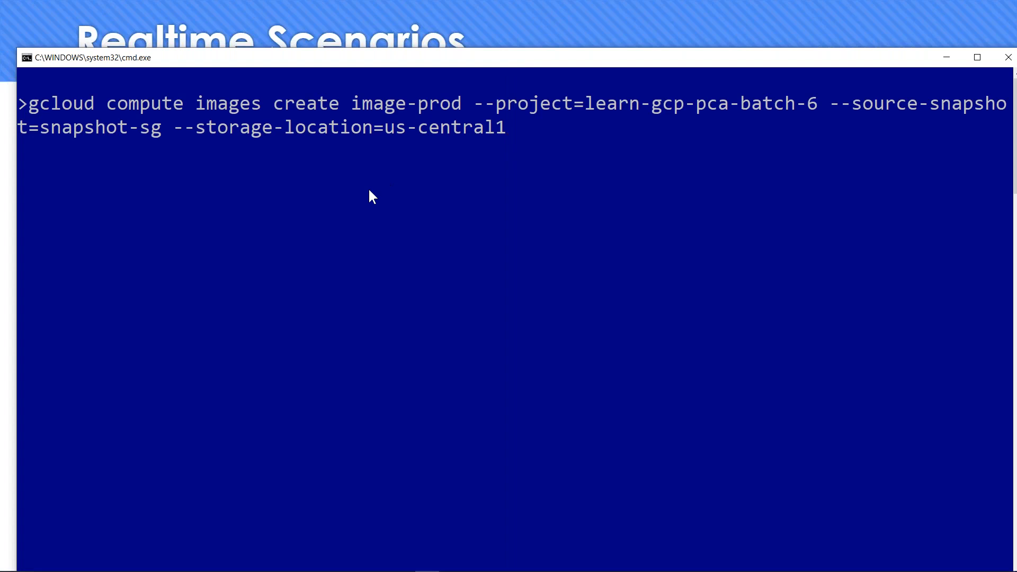
pyautogui.press('Return')
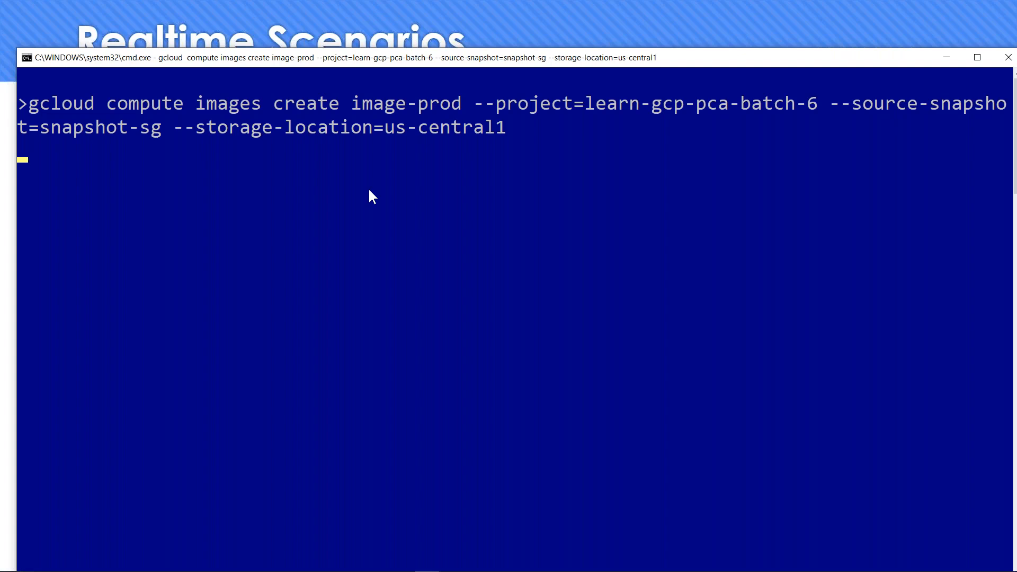
pyautogui.hotkey('alt', 'Tab')
pyautogui.hotkey('alt', 'Tab')
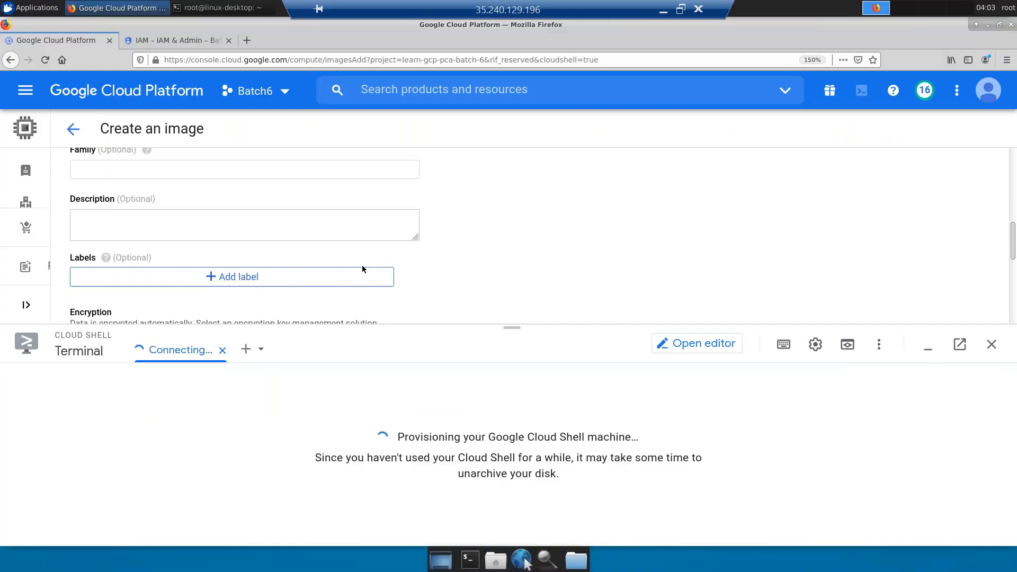
pyautogui.click(992, 344)
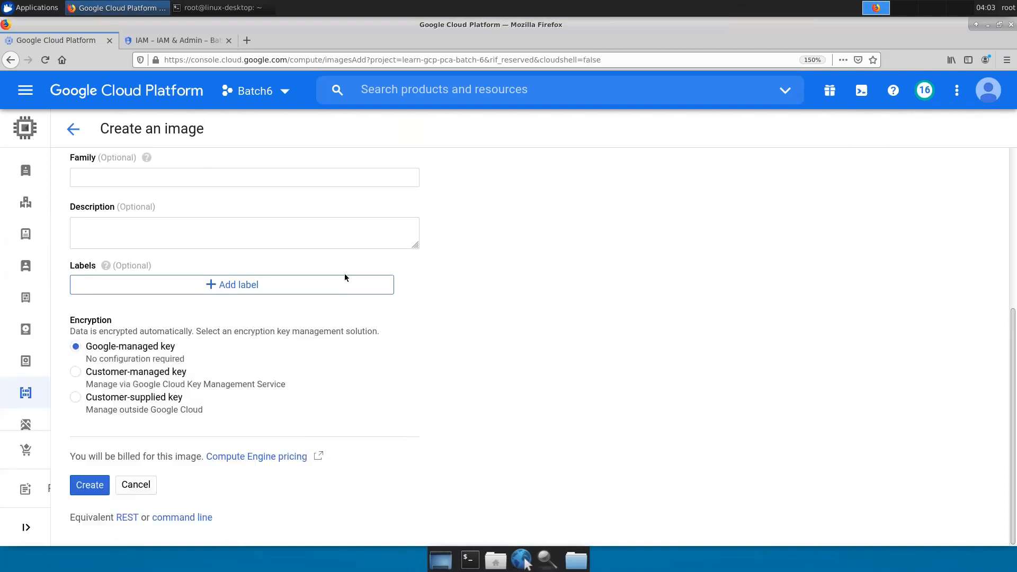
pyautogui.click(73, 129)
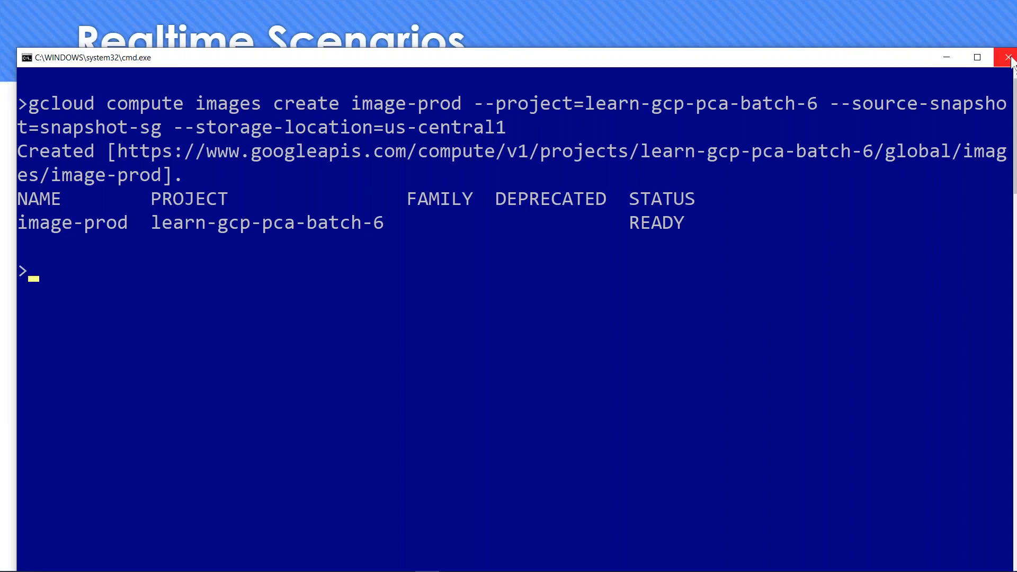
pyautogui.click(945, 57)
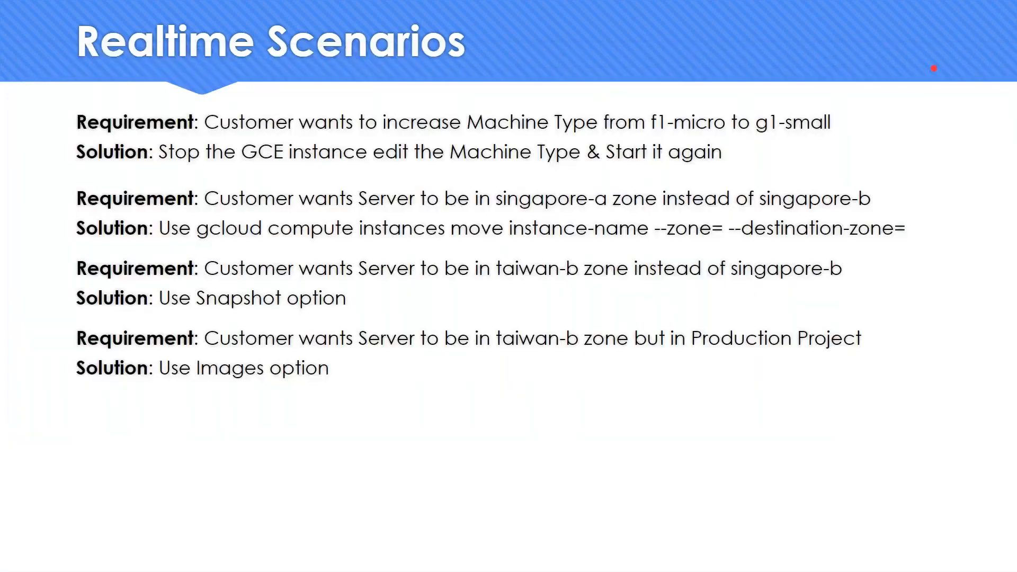
# - Switch the console to the Batch6-Production project and reload the IAM page
pyautogui.hotkey('alt', 'Tab')
pyautogui.press('Tab')
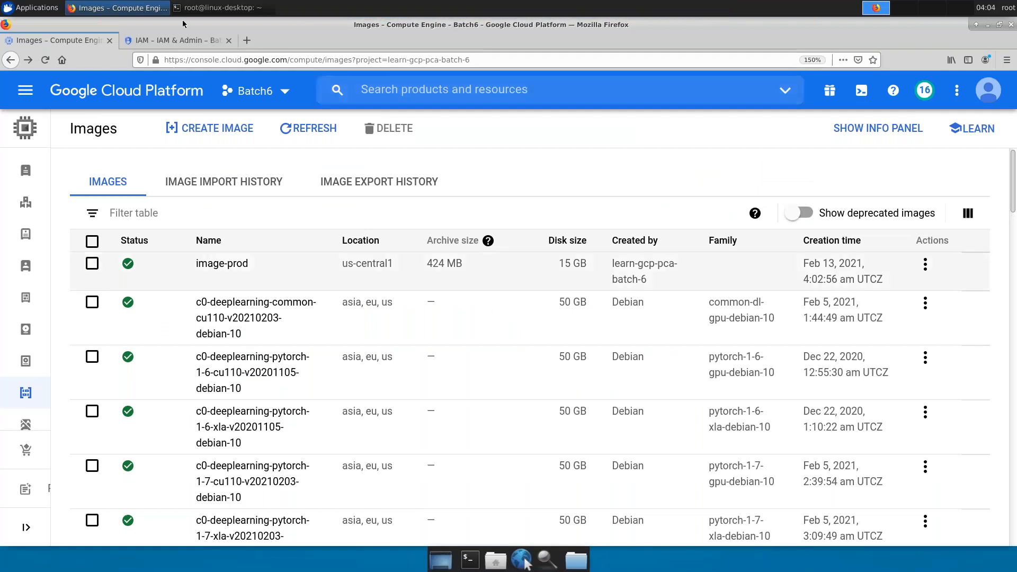
pyautogui.click(186, 40)
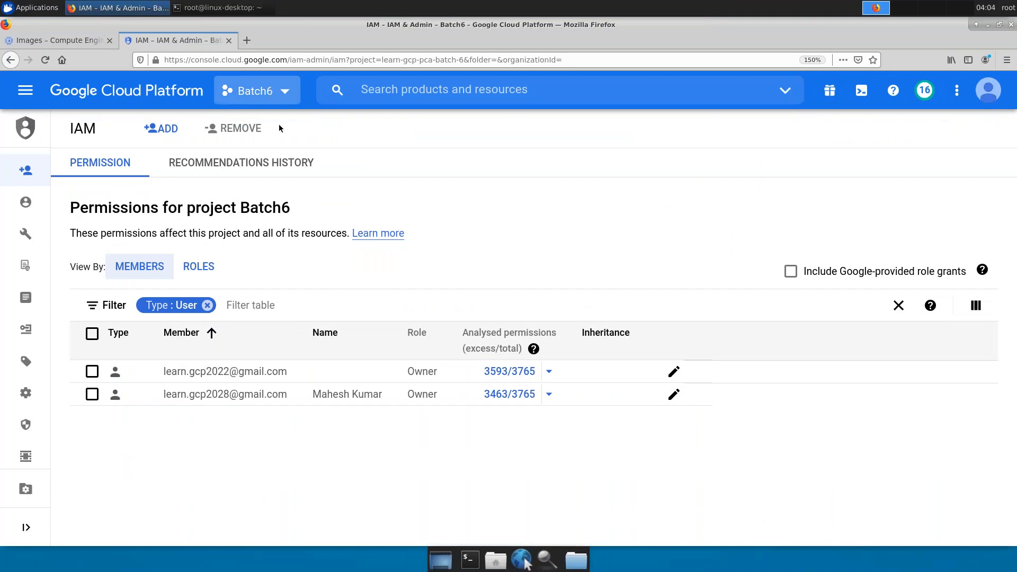
pyautogui.click(271, 90)
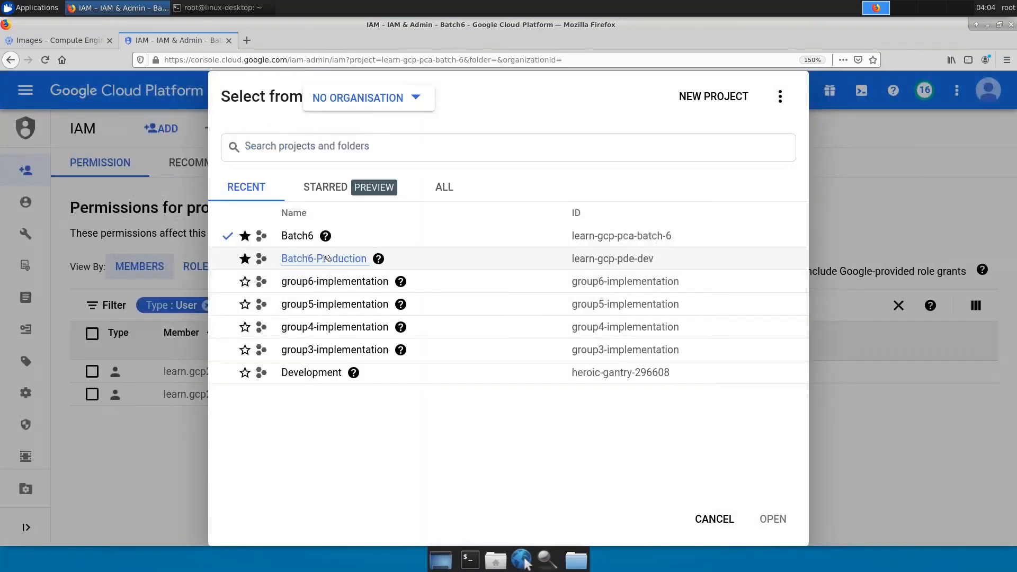
pyautogui.click(325, 259)
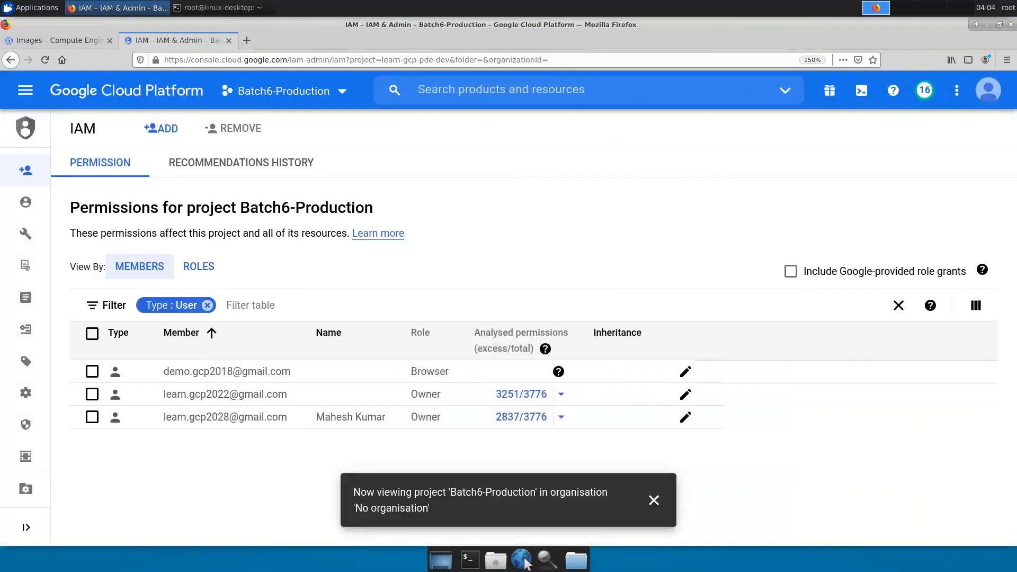
pyautogui.click(44, 60)
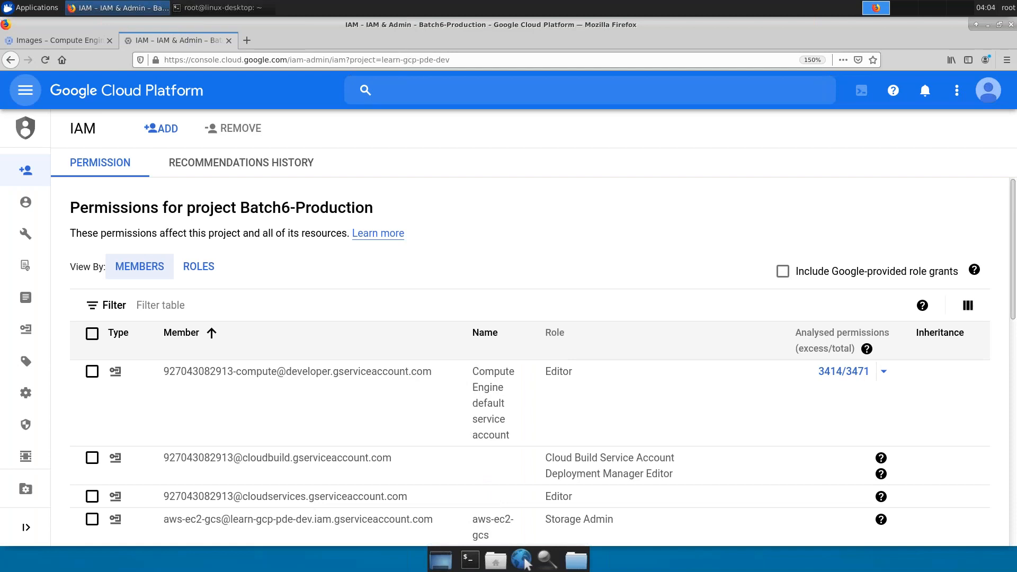
# - Go to Compute Engine VM instances through the navigation menu
pyautogui.click(26, 90)
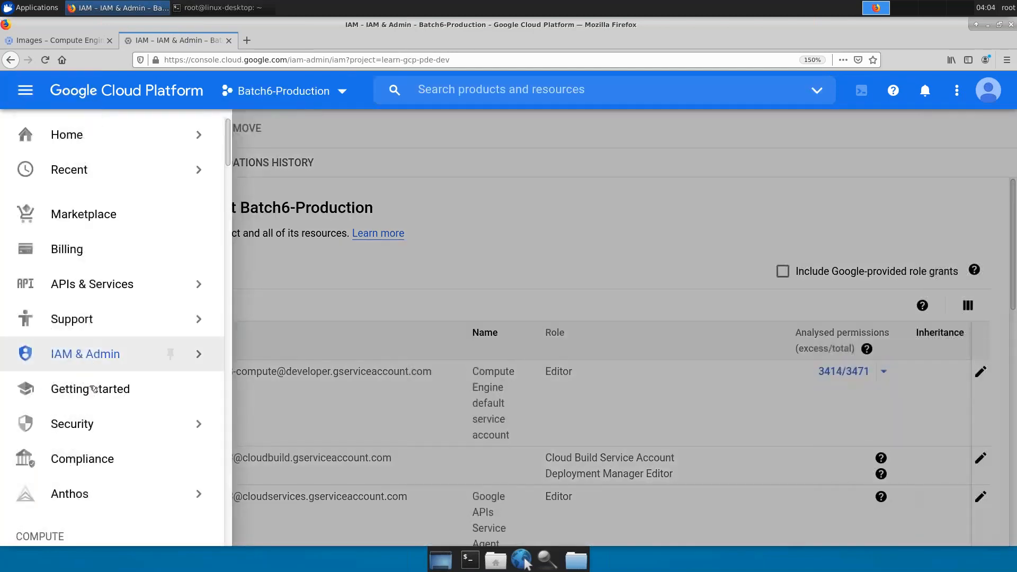
pyautogui.scroll(-3, 96, 381)
pyautogui.scroll(-4, 94, 391)
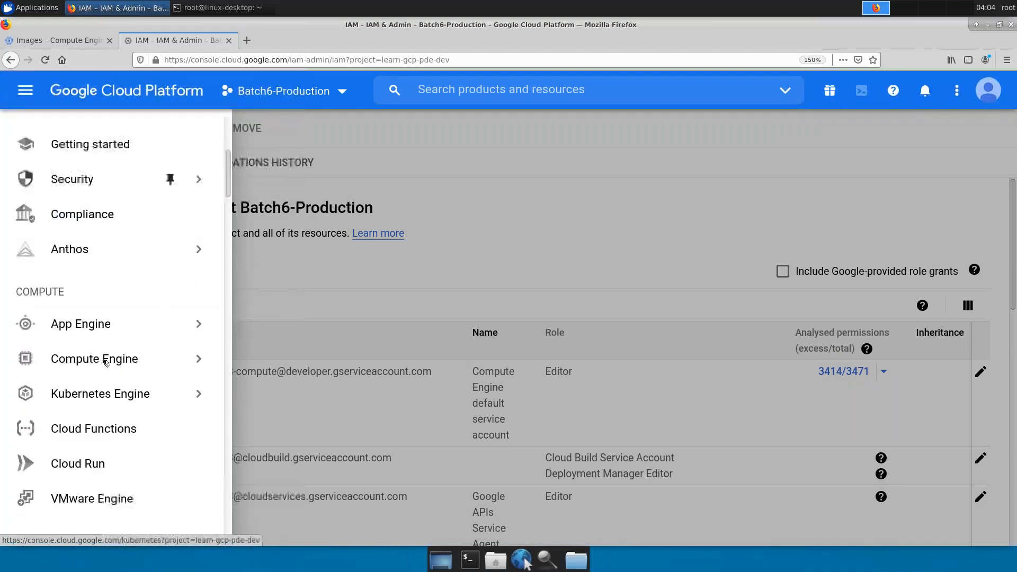
pyautogui.scroll(7, 105, 363)
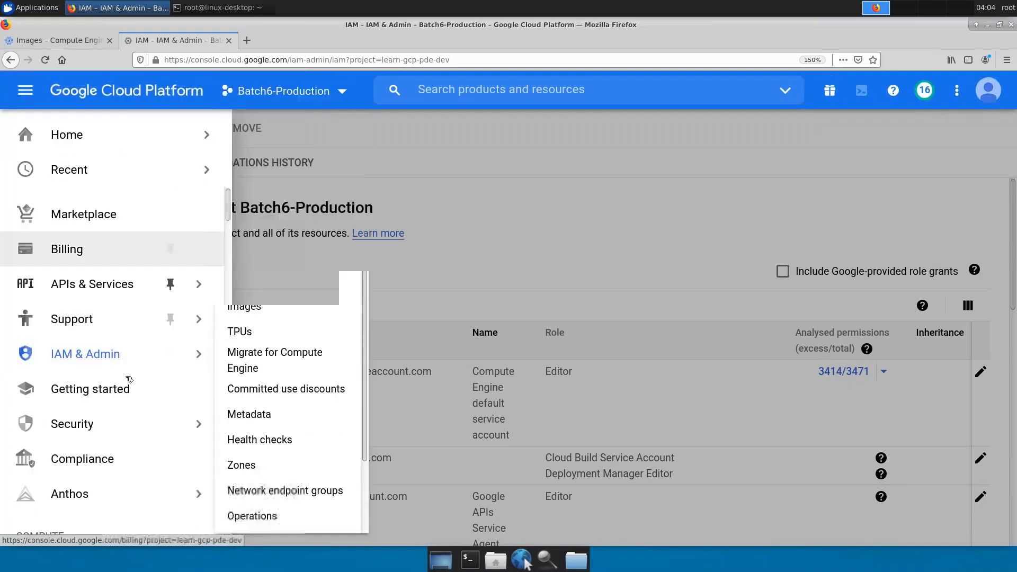
pyautogui.moveTo(86, 354)
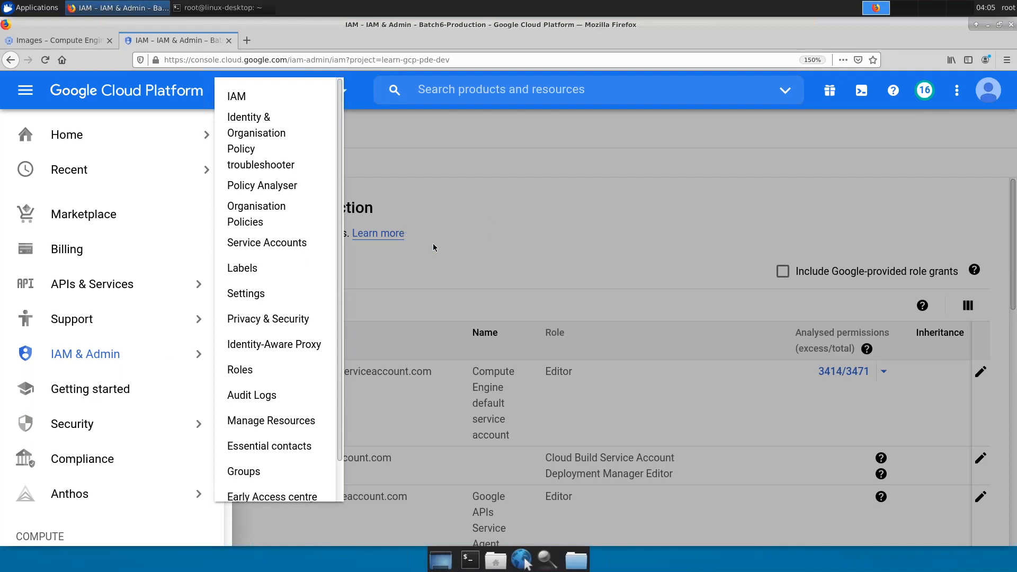
pyautogui.click(417, 239)
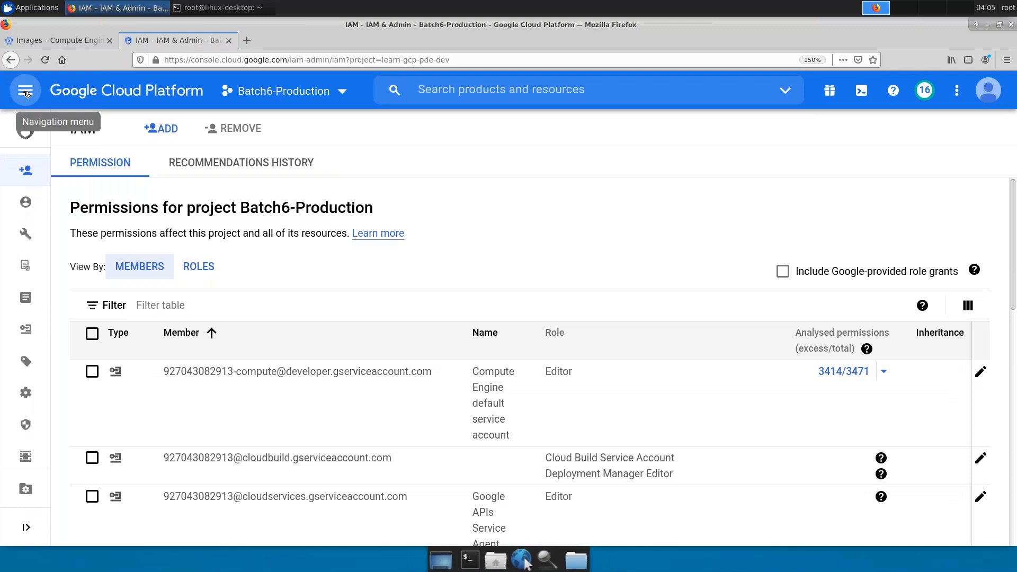
pyautogui.click(25, 91)
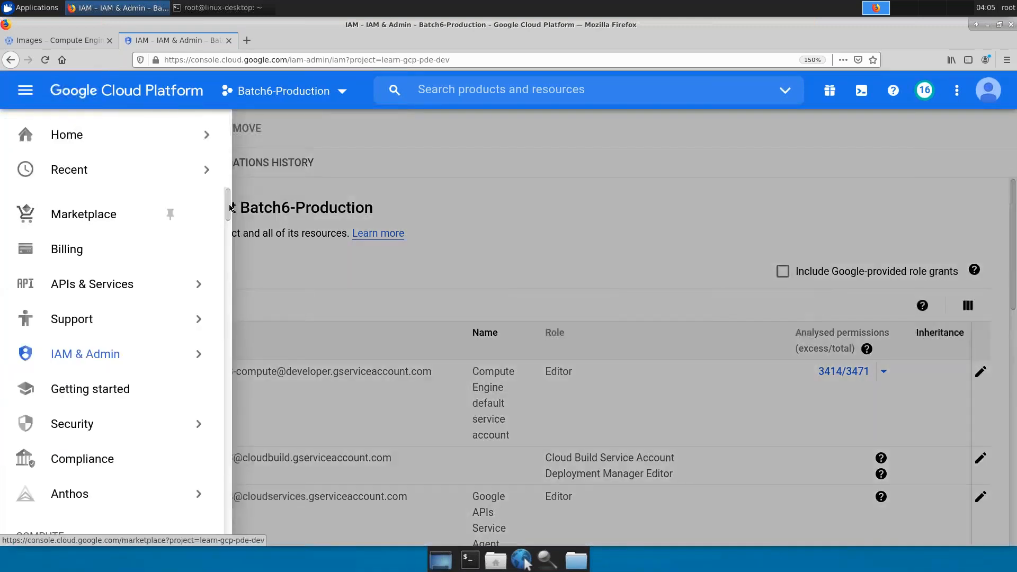
pyautogui.scroll(-4, 226, 244)
pyautogui.moveTo(221, 281); pyautogui.dragTo(230, 247)
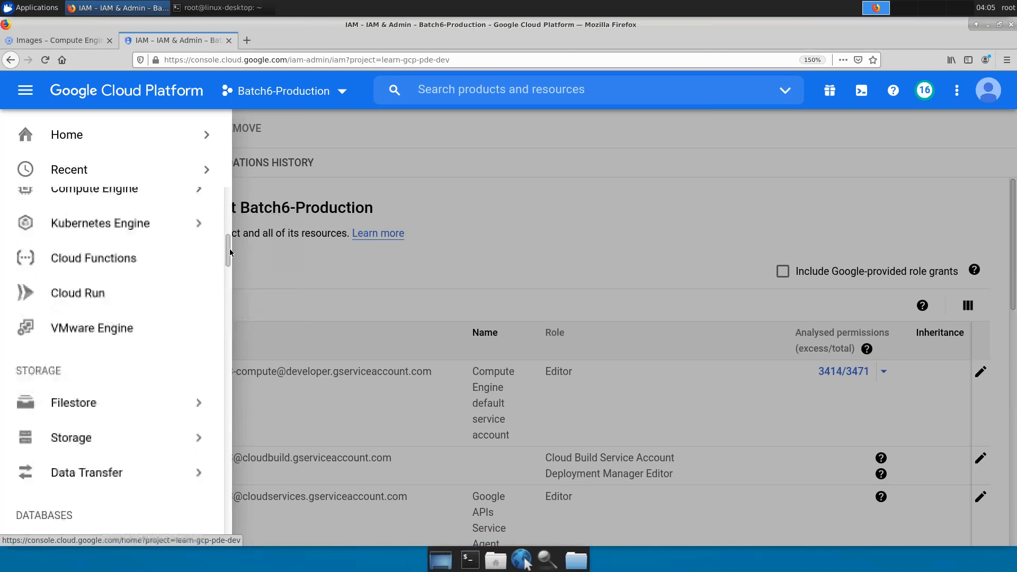
pyautogui.moveTo(123, 208)
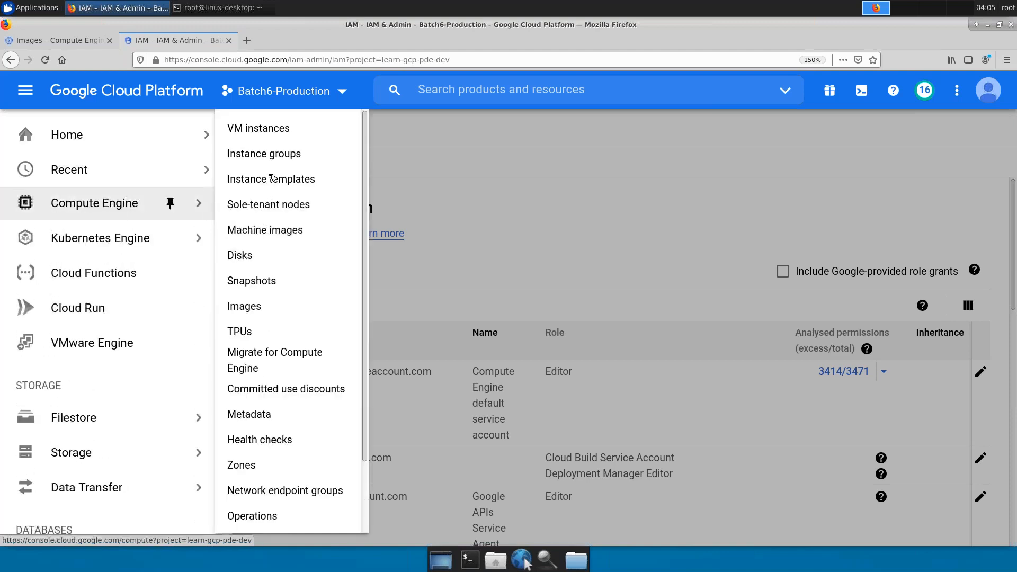
pyautogui.click(271, 133)
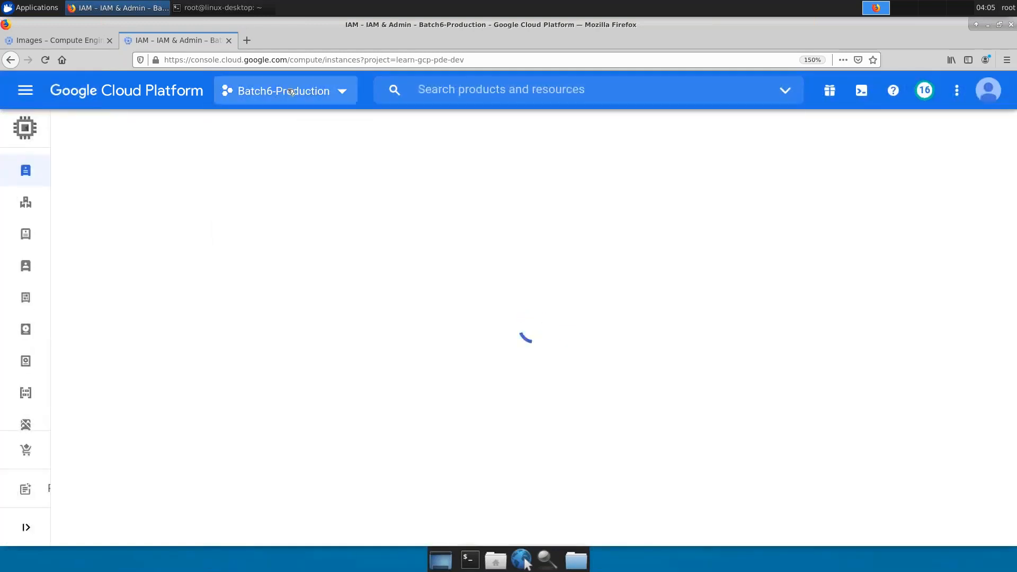
pyautogui.moveTo(463, 60); pyautogui.dragTo(389, 60)
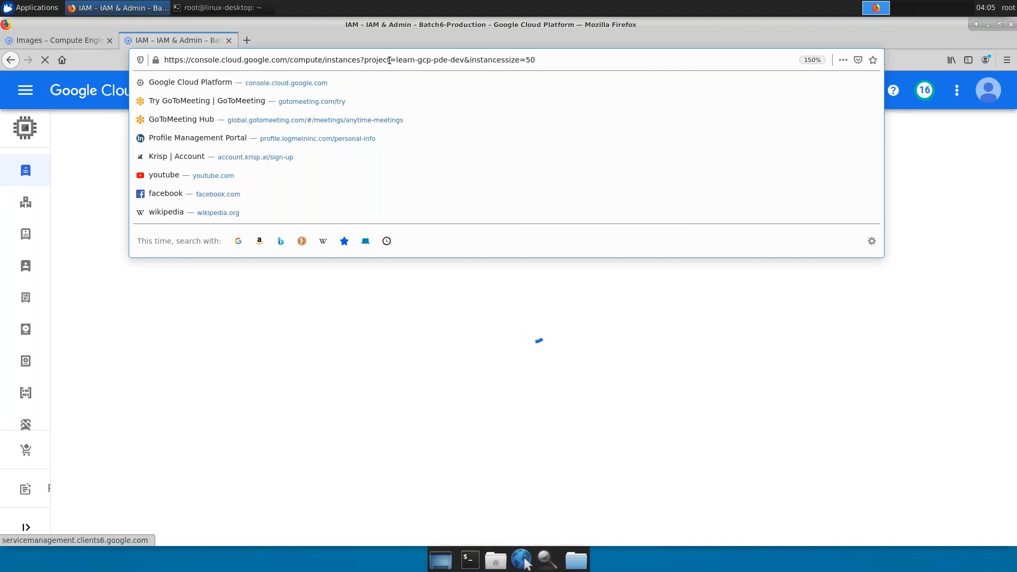
pyautogui.click(539, 364)
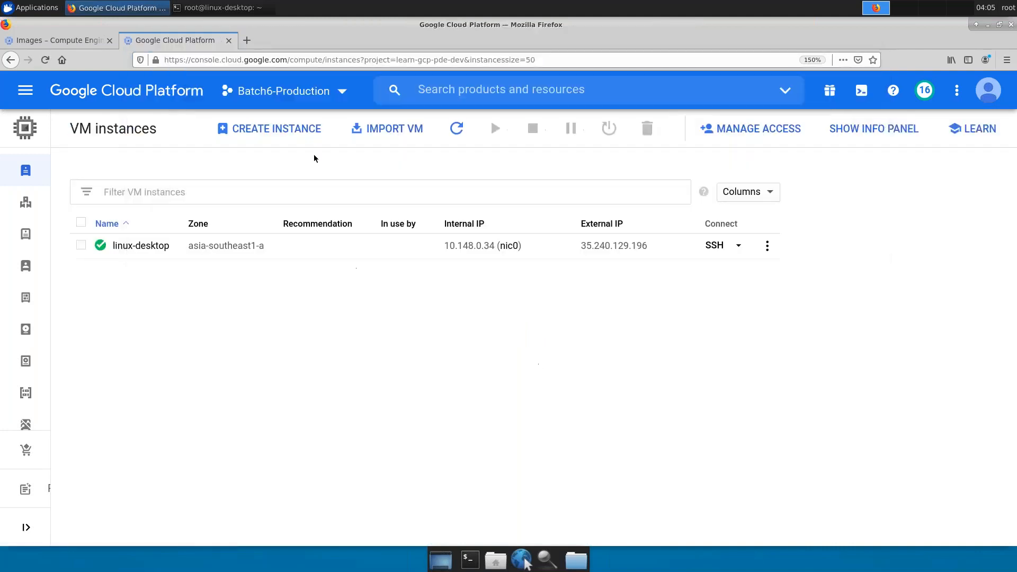
# - Begin a VM named instance-prod in us-central1 (Iowa) with N1 n1-standard-1, then open the boot disk options
pyautogui.click(295, 130)
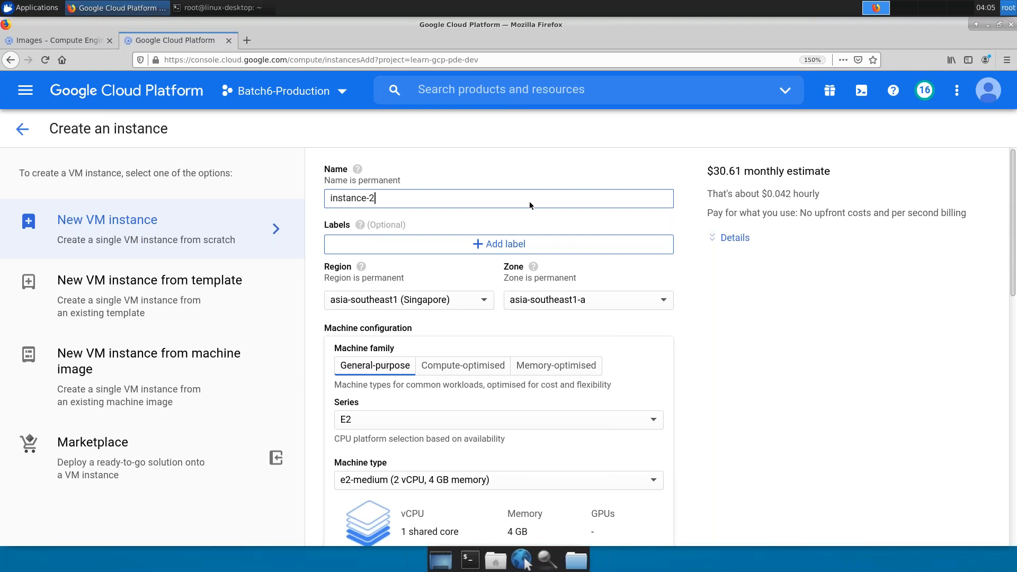
pyautogui.press('BackSpace')
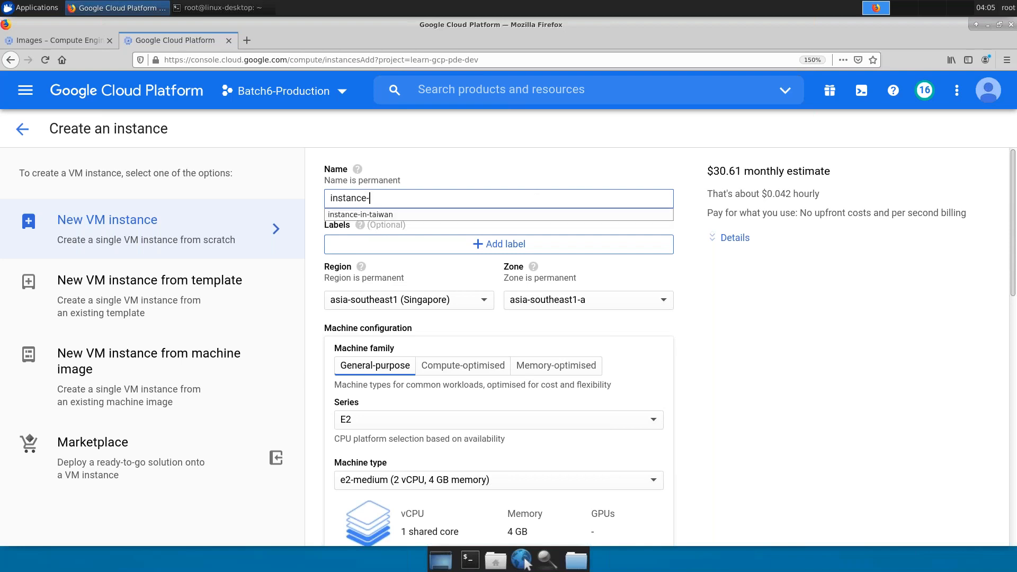
pyautogui.write('prod')
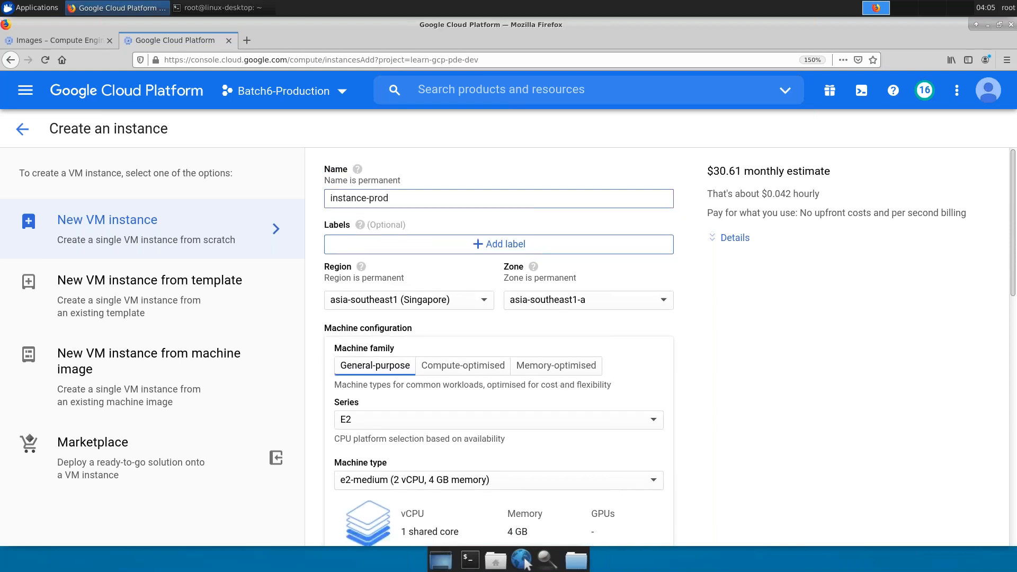
pyautogui.click(456, 301)
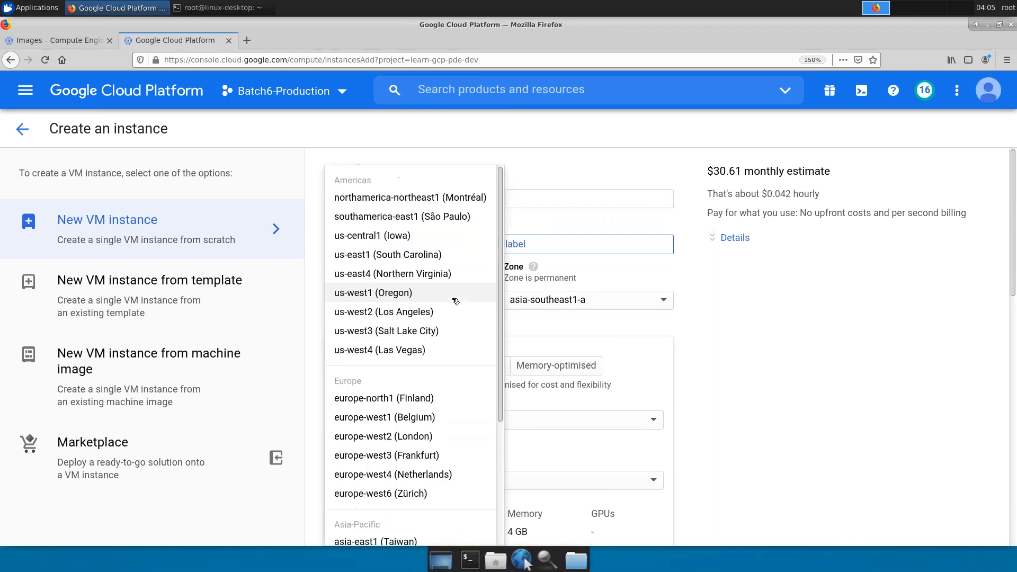
pyautogui.click(402, 237)
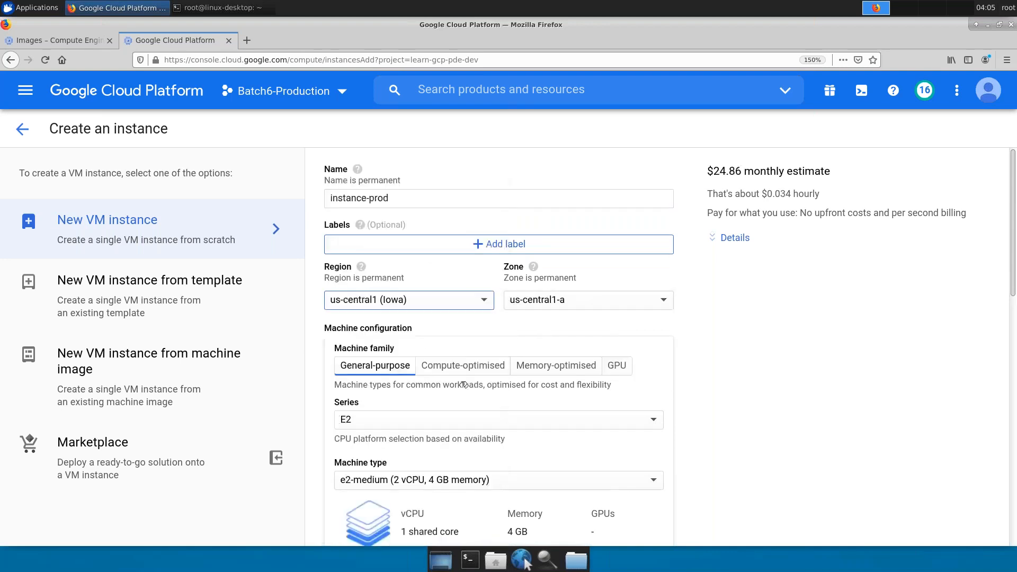
pyautogui.scroll(-3, 442, 389)
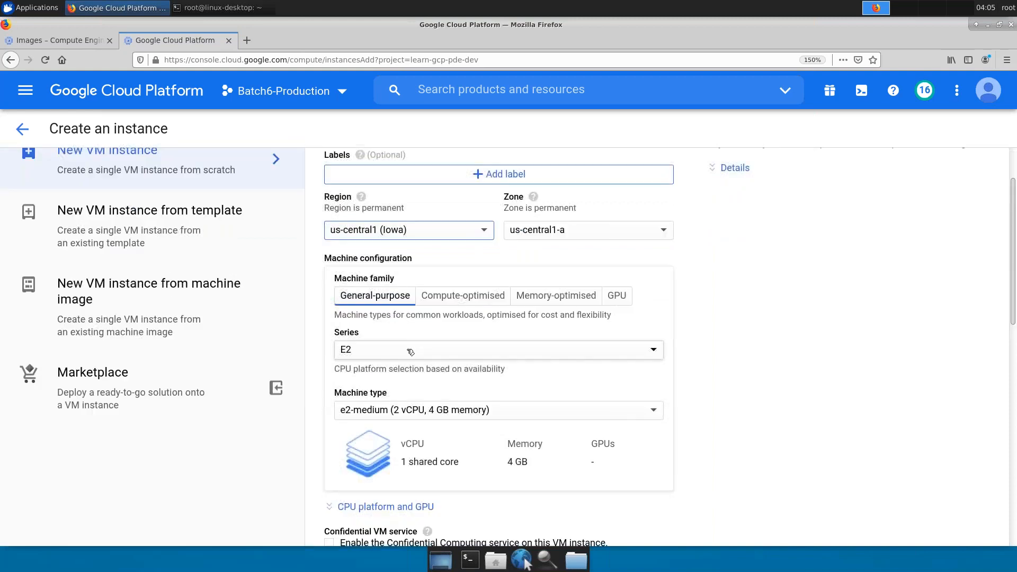
pyautogui.click(410, 352)
pyautogui.click(394, 318)
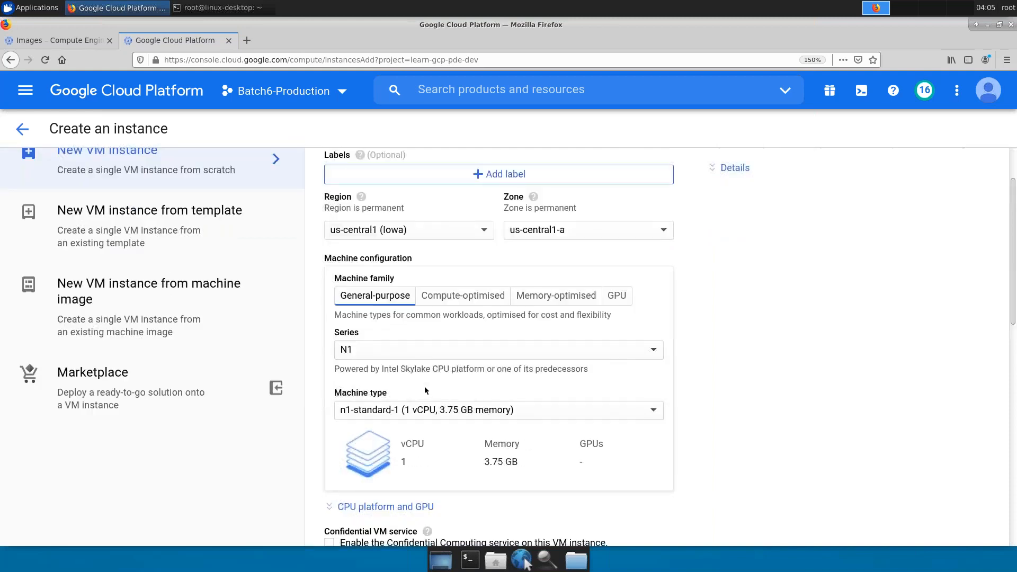
pyautogui.scroll(-10, 425, 389)
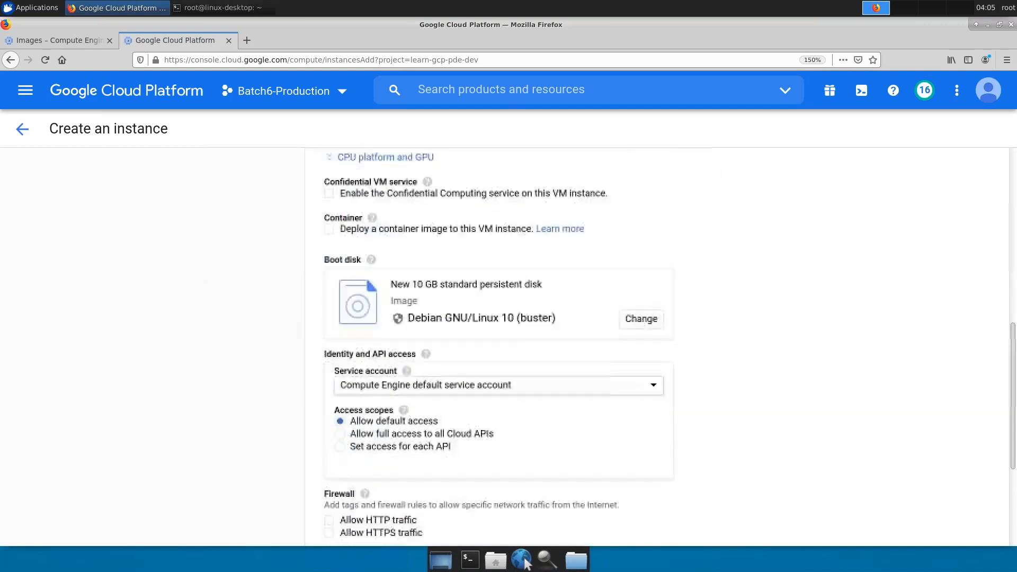
pyautogui.click(641, 320)
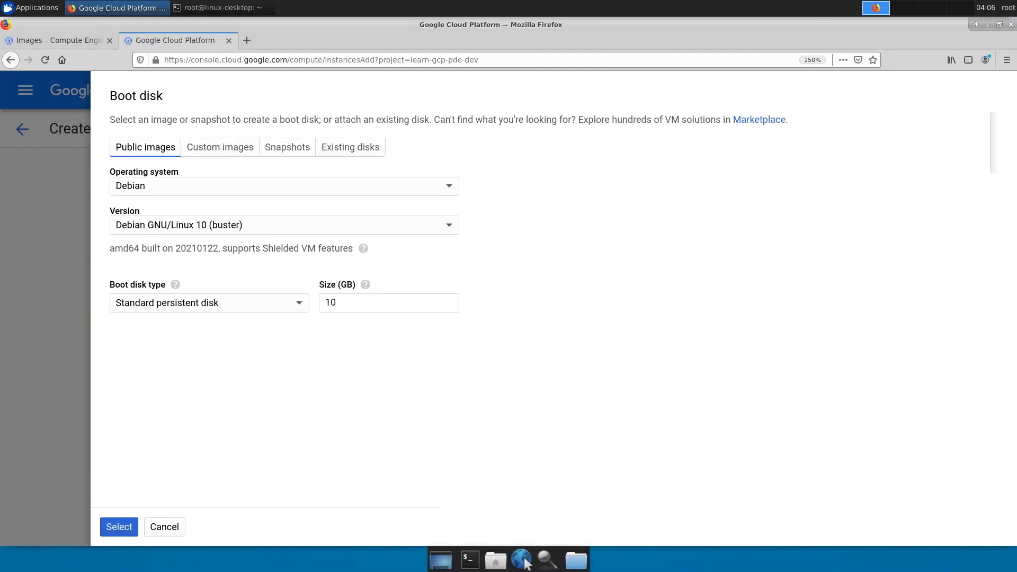
# - Select the Batch6 custom image image-prod as the 15 GB standard persistent boot disk
pyautogui.click(213, 149)
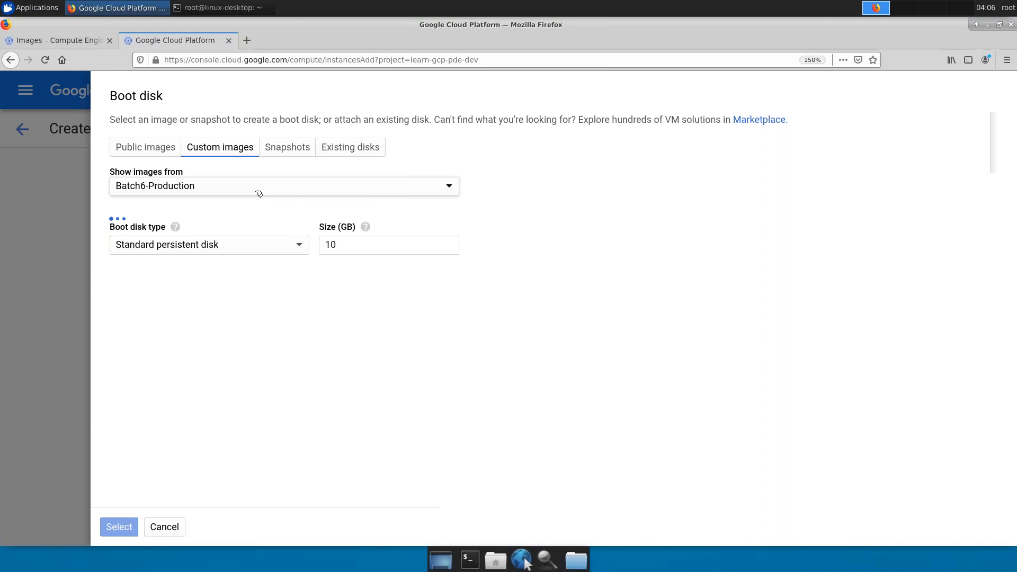
pyautogui.click(259, 194)
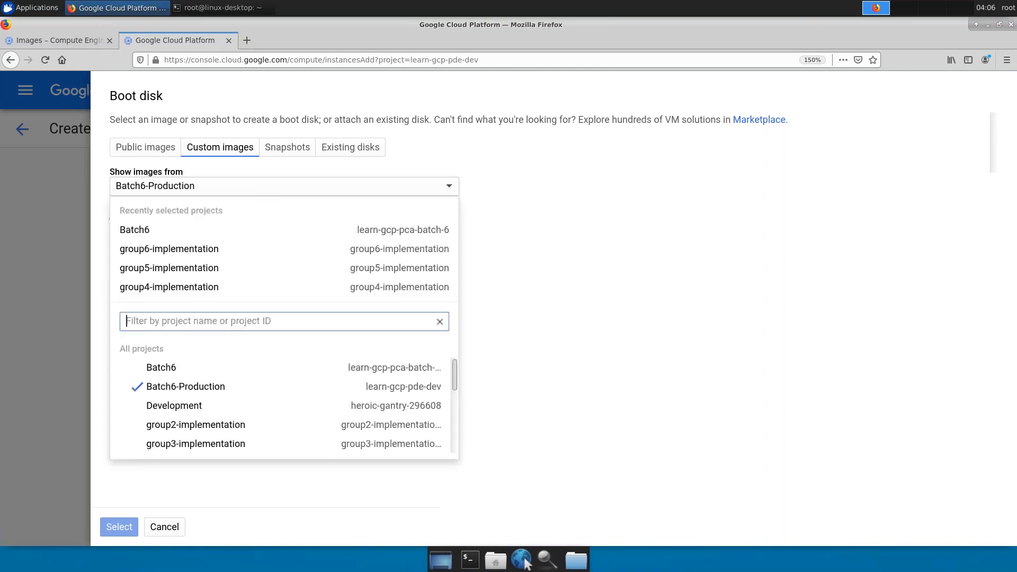
pyautogui.click(179, 369)
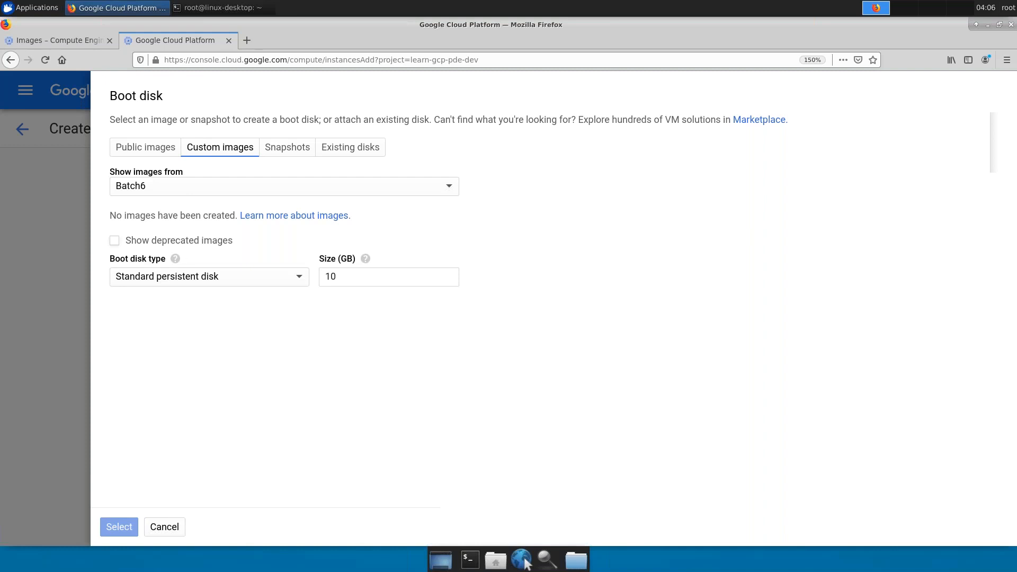
pyautogui.click(185, 191)
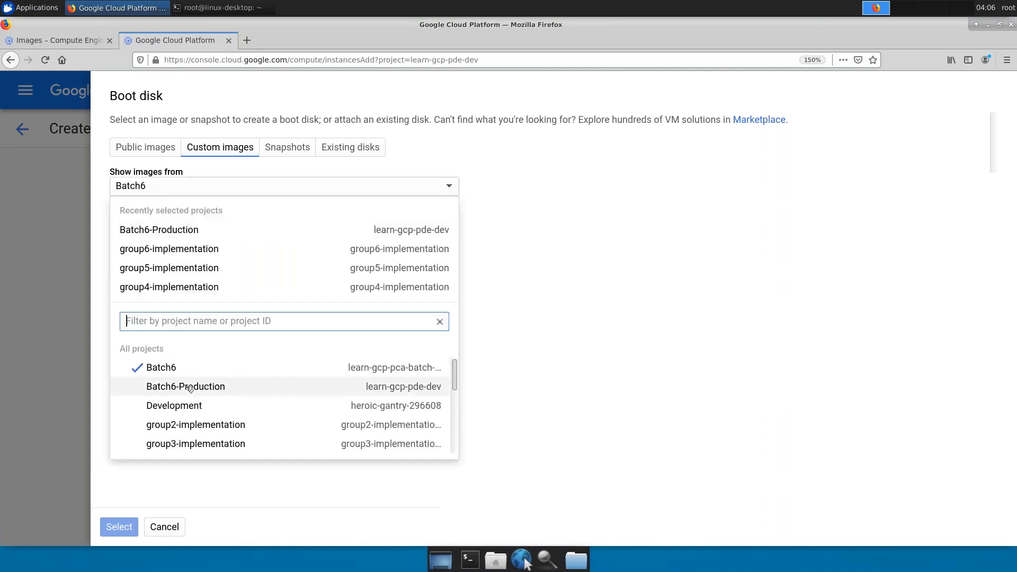
pyautogui.click(186, 386)
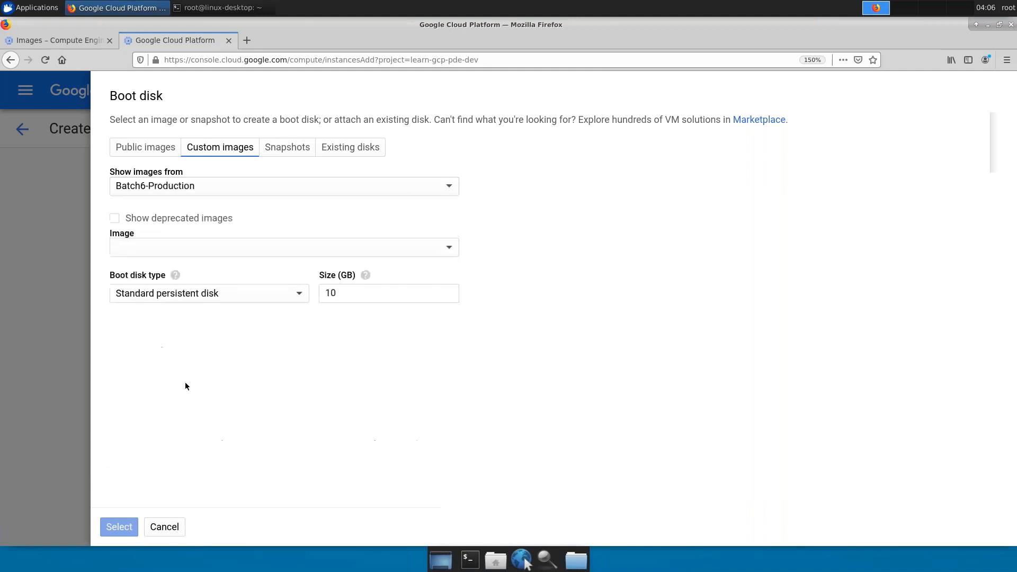
pyautogui.click(209, 189)
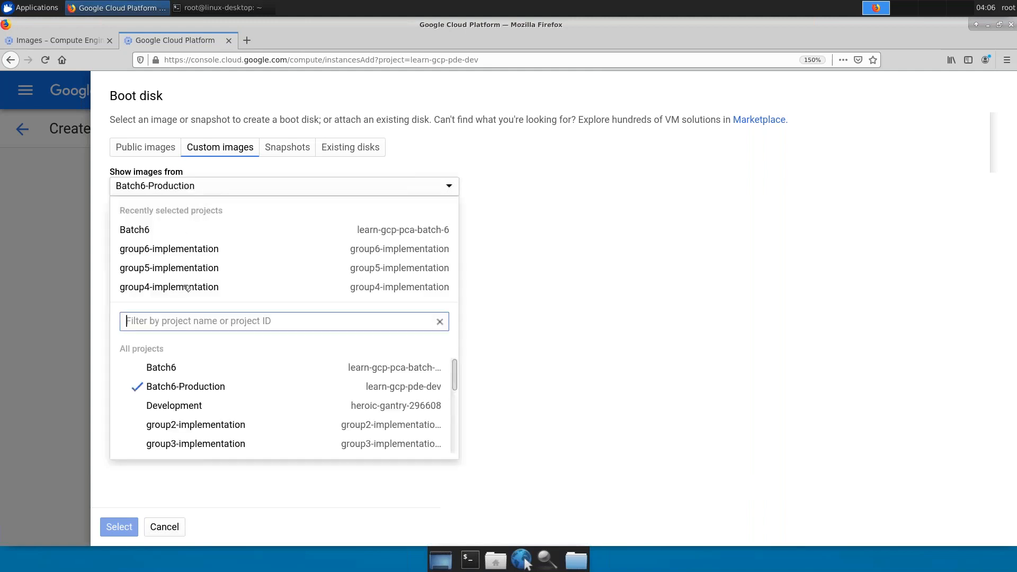
pyautogui.click(168, 370)
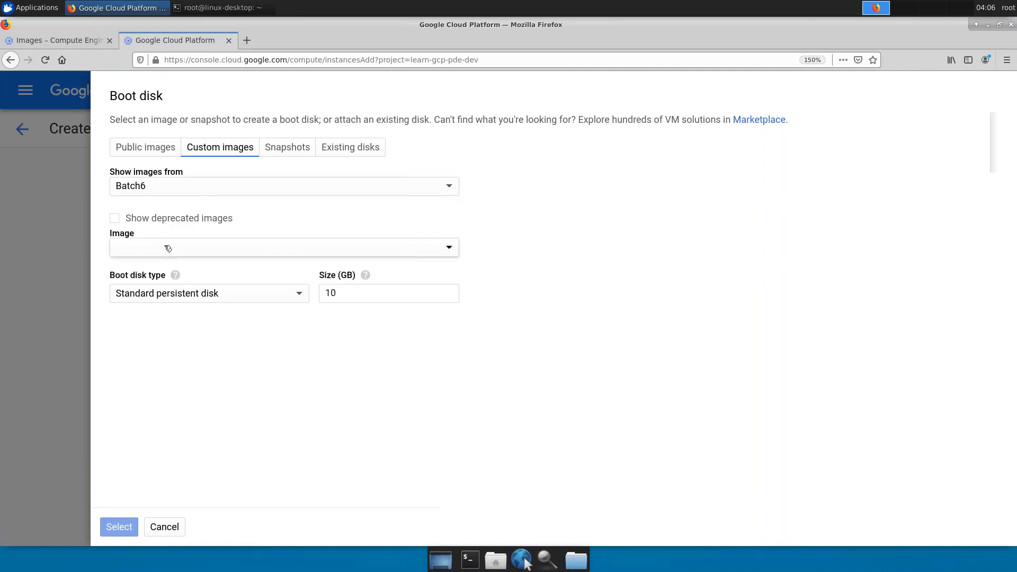
pyautogui.click(167, 247)
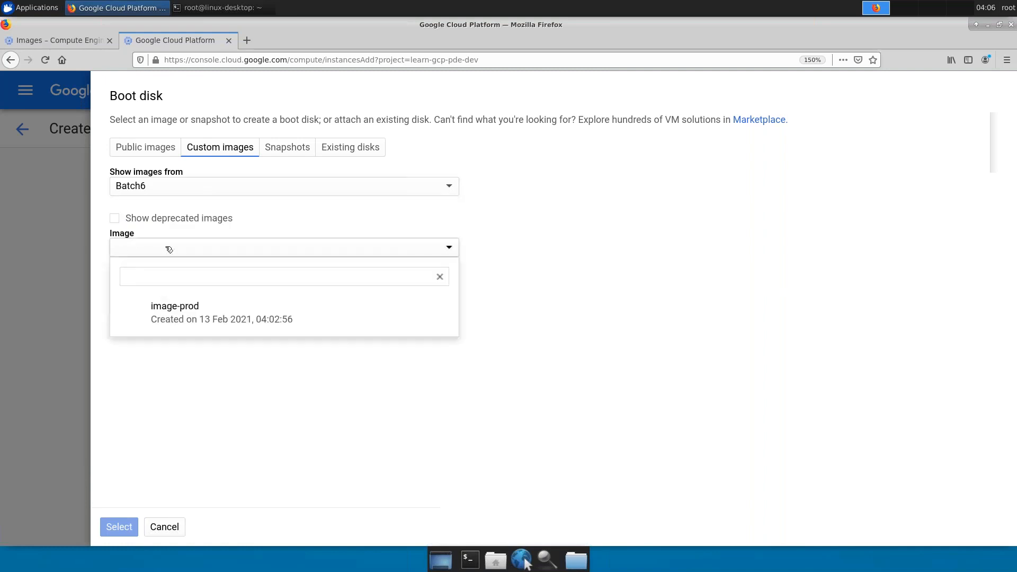
pyautogui.click(183, 314)
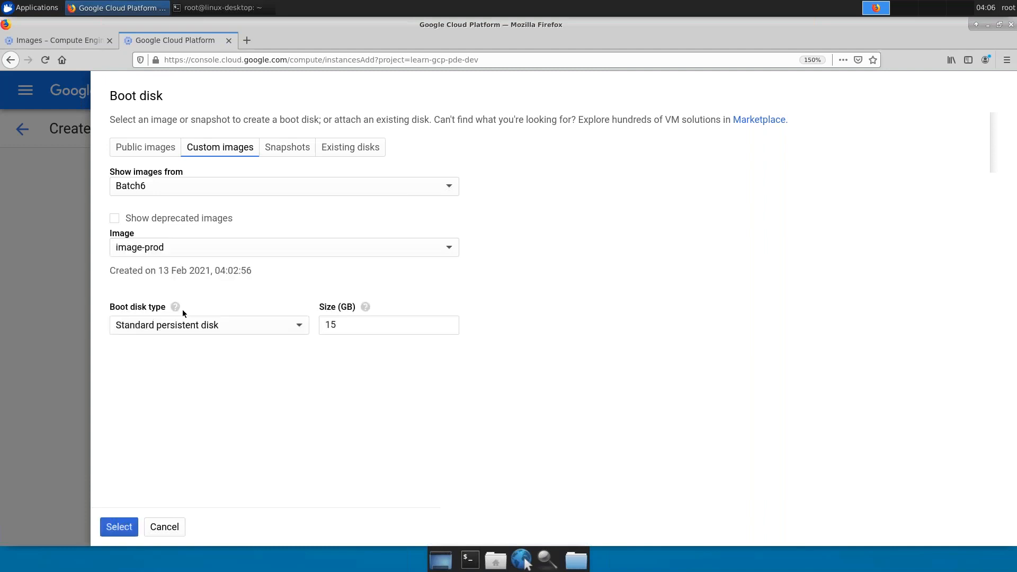
pyautogui.click(120, 530)
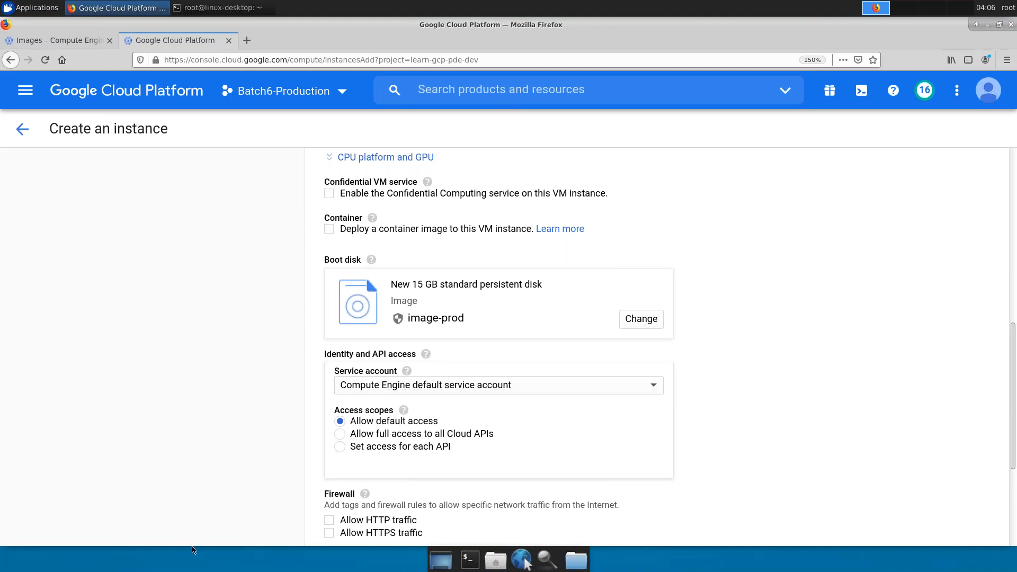
# - Allow HTTP traffic and show the equivalent gcloud command for instance-prod
pyautogui.scroll(-3, 432, 407)
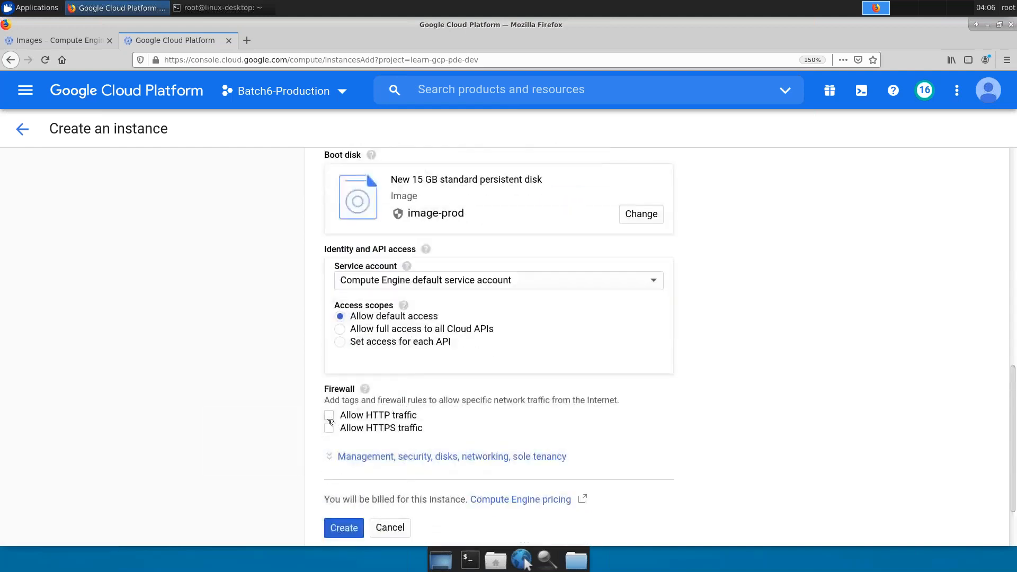
pyautogui.click(329, 417)
pyautogui.scroll(-2, 393, 391)
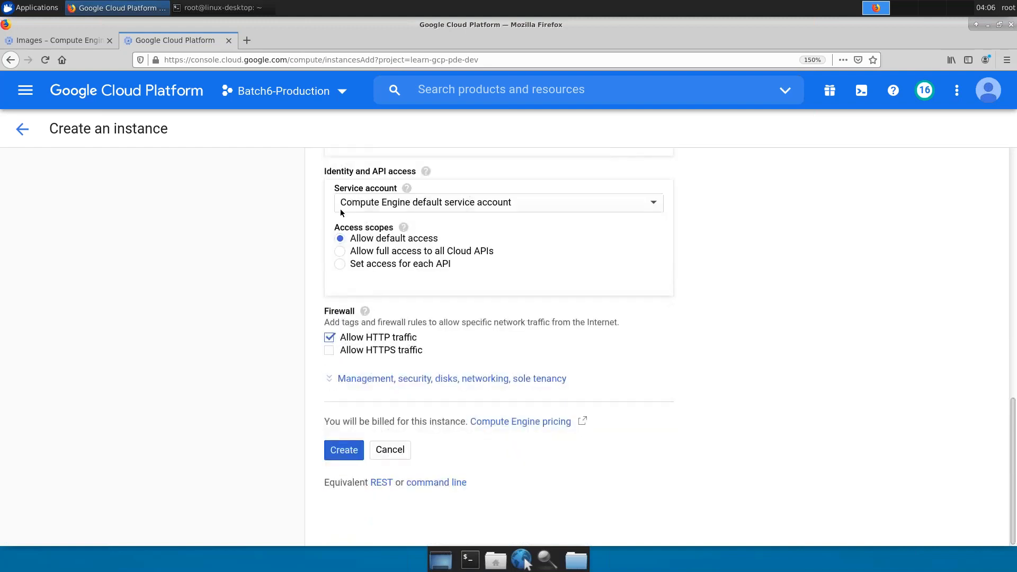
pyautogui.scroll(7, 494, 286)
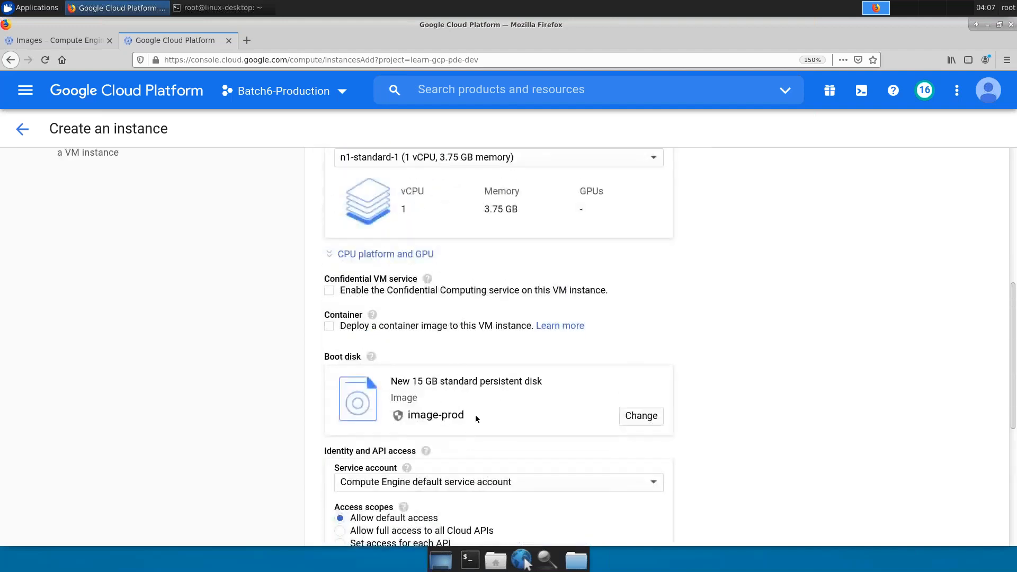
pyautogui.scroll(-7, 488, 367)
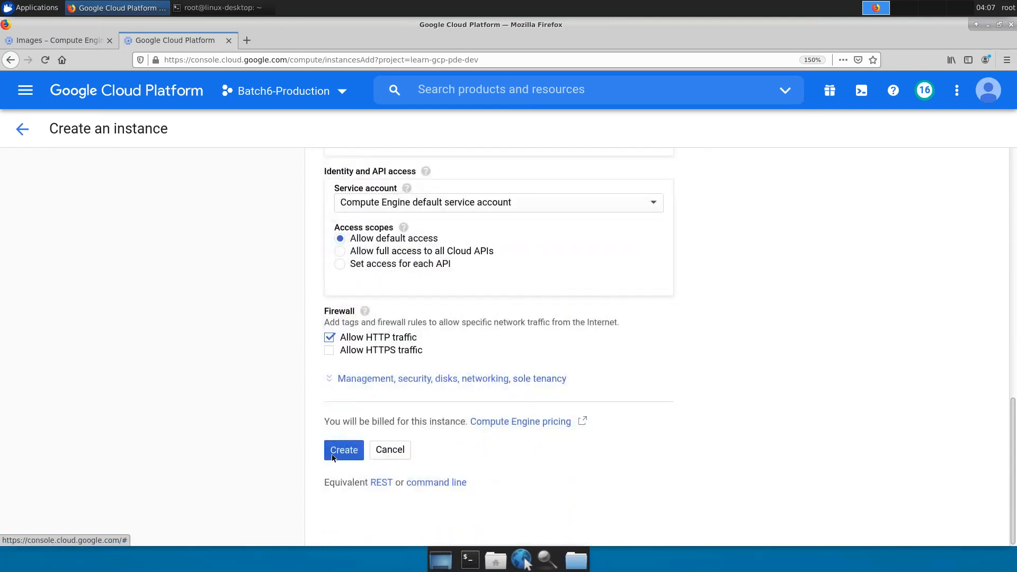
pyautogui.click(351, 457)
pyautogui.click(435, 482)
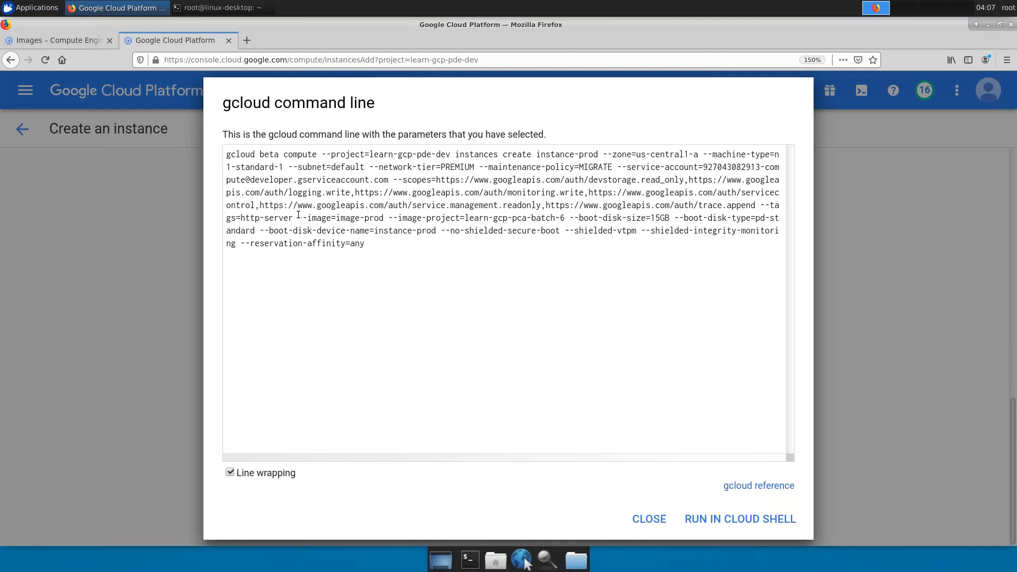
# - Highlight the --image and --image-project flags, close the preview, and create instance-prod
pyautogui.moveTo(298, 218); pyautogui.dragTo(564, 217)
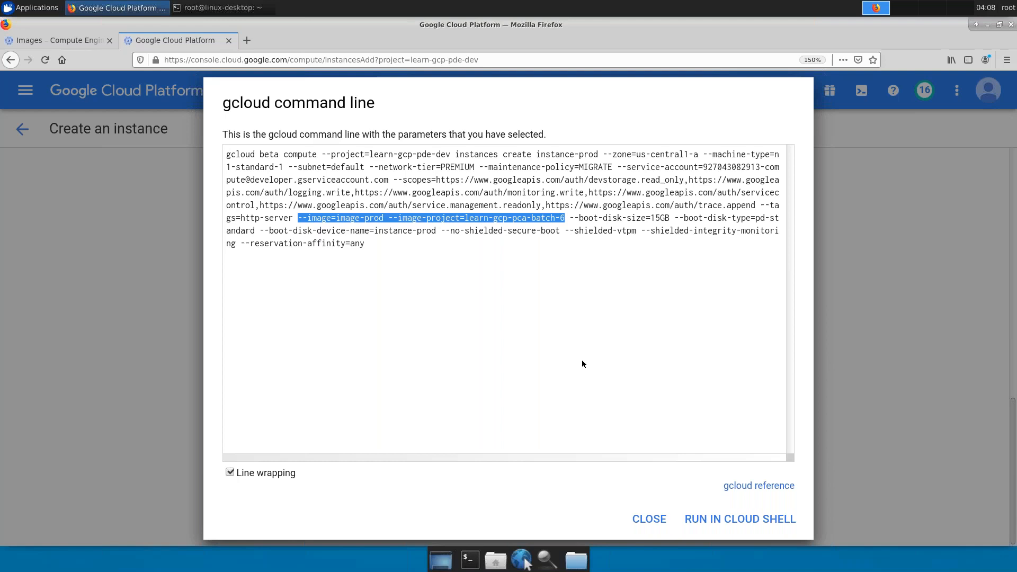
pyautogui.click(650, 518)
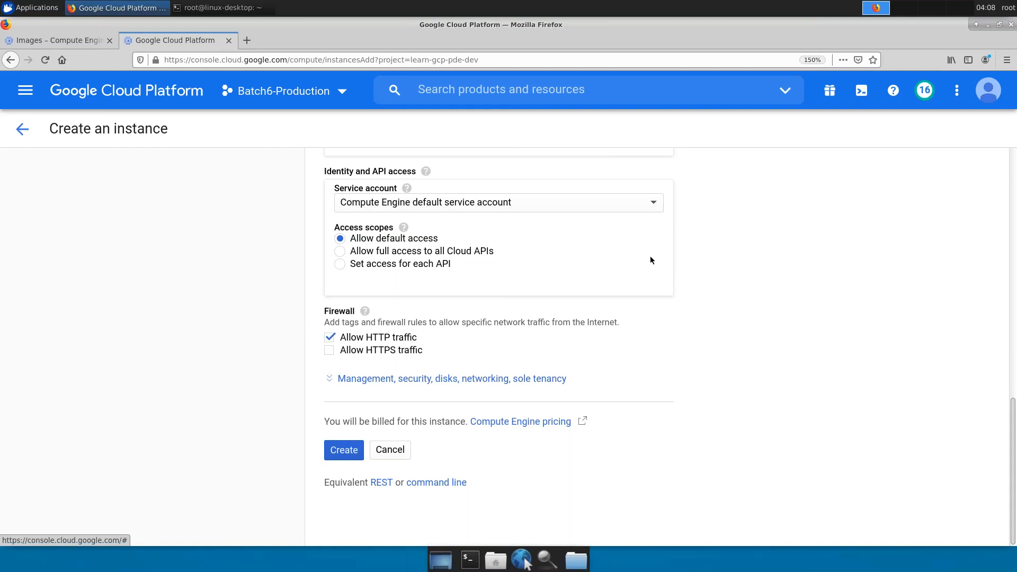
pyautogui.click(345, 452)
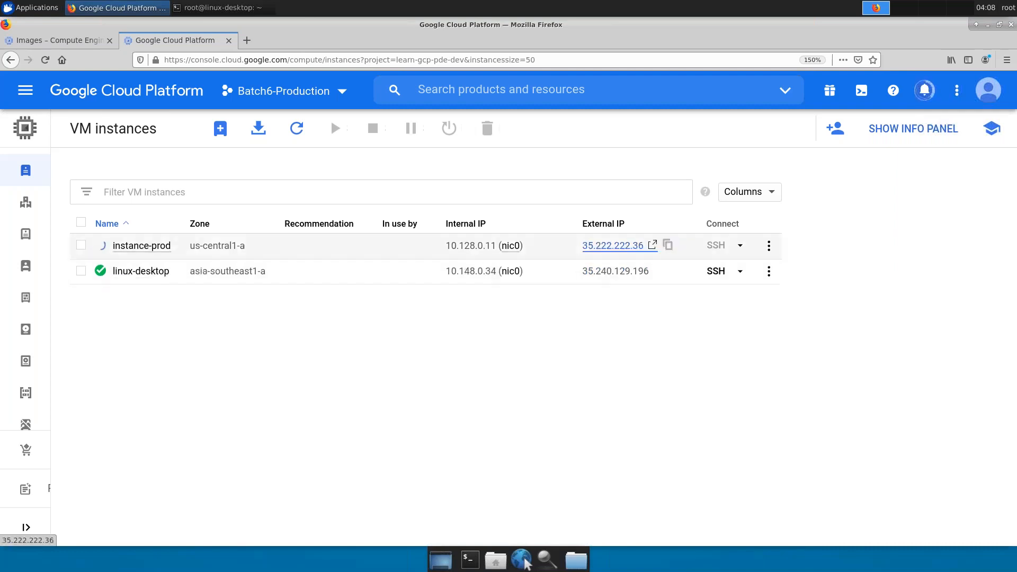
# - Open instance-prod's external IP 35.222.222.36 in a new tab and refresh the VM list
pyautogui.click(627, 248)
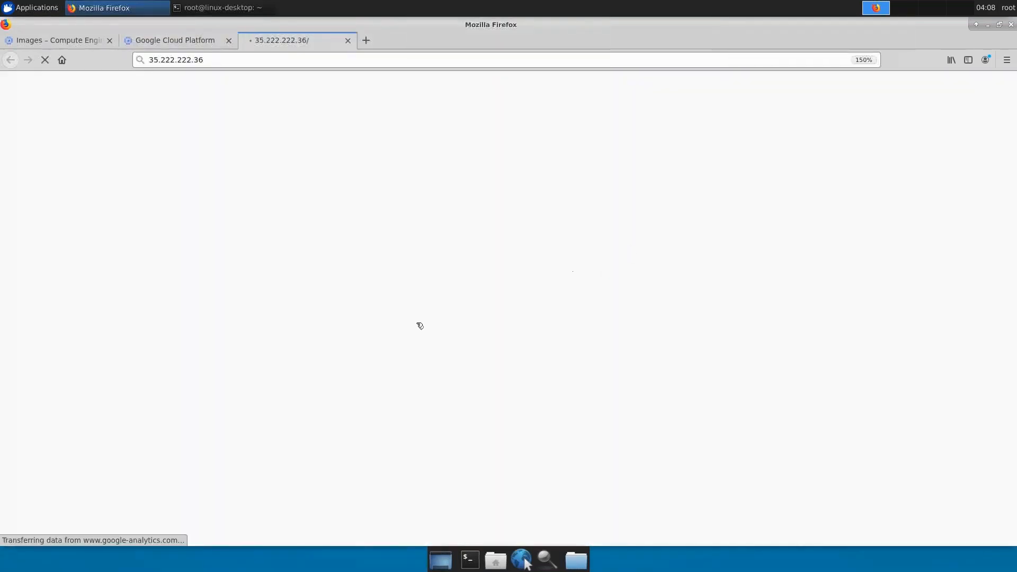
pyautogui.hotkey('ctrl', 'pageup')
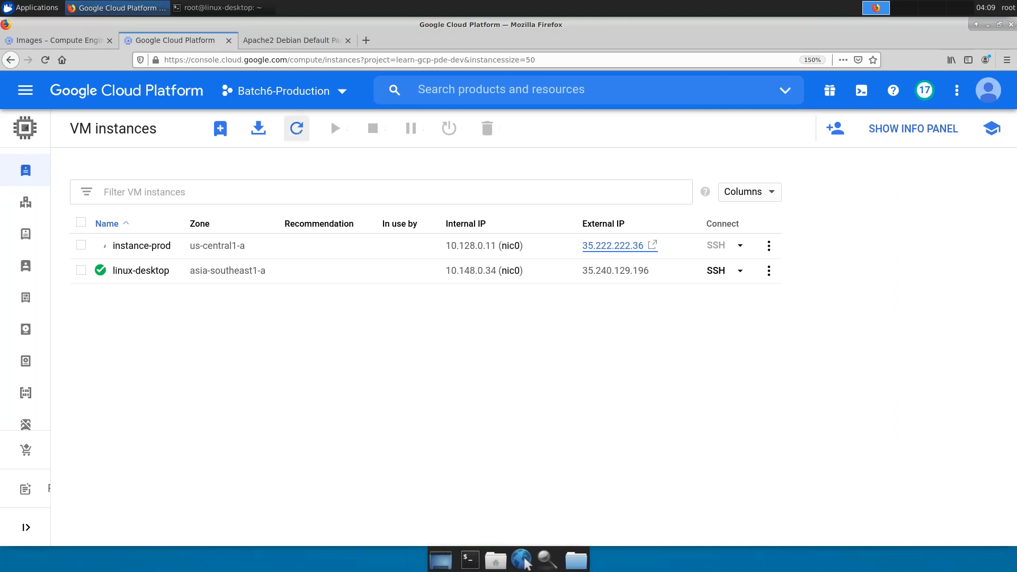
pyautogui.click(297, 129)
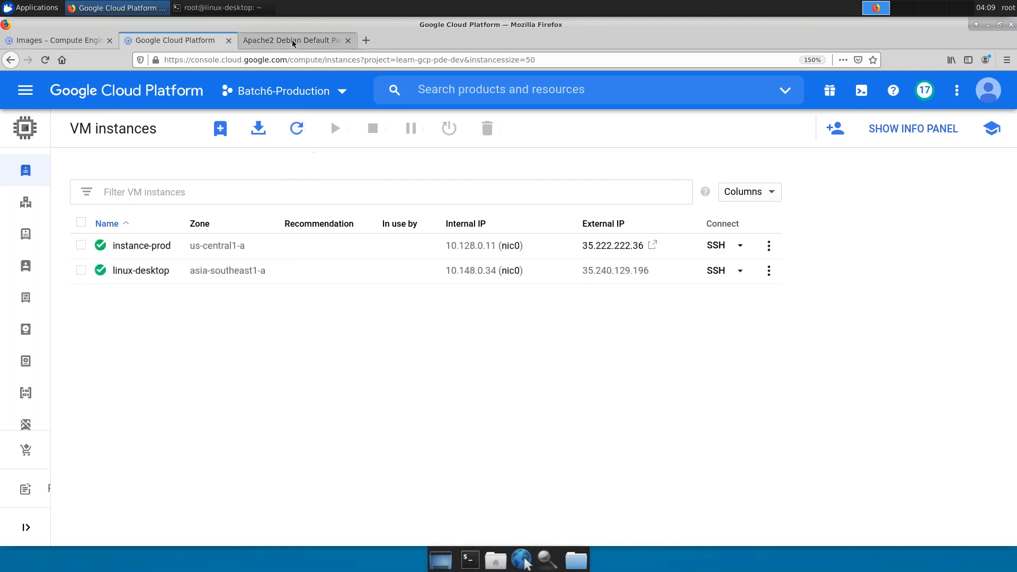
pyautogui.click(318, 41)
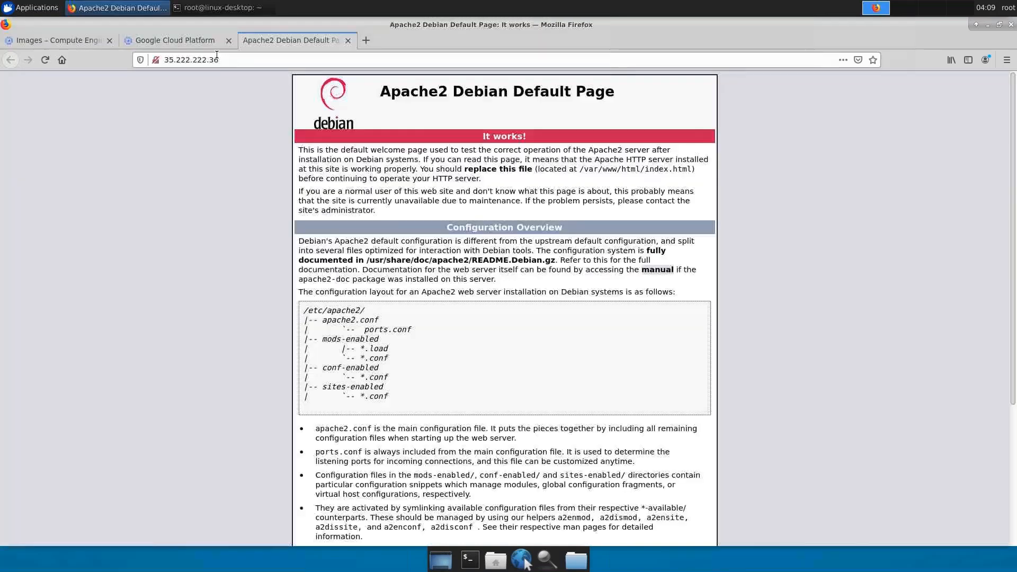
# - Close the Apache2 Default Page, reopen the external IP, and return to the Cloud Console tab
pyautogui.click(347, 41)
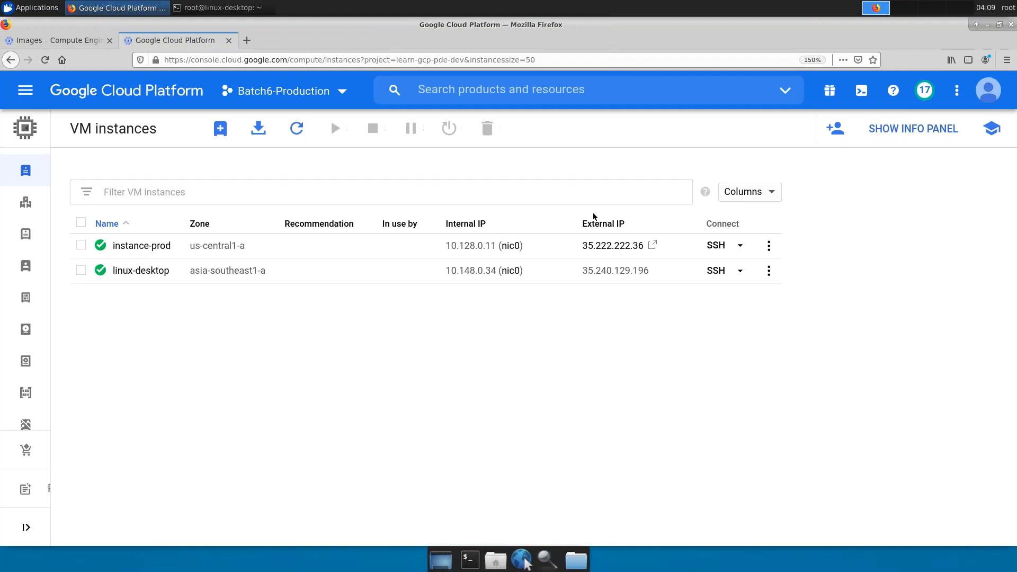
pyautogui.click(612, 246)
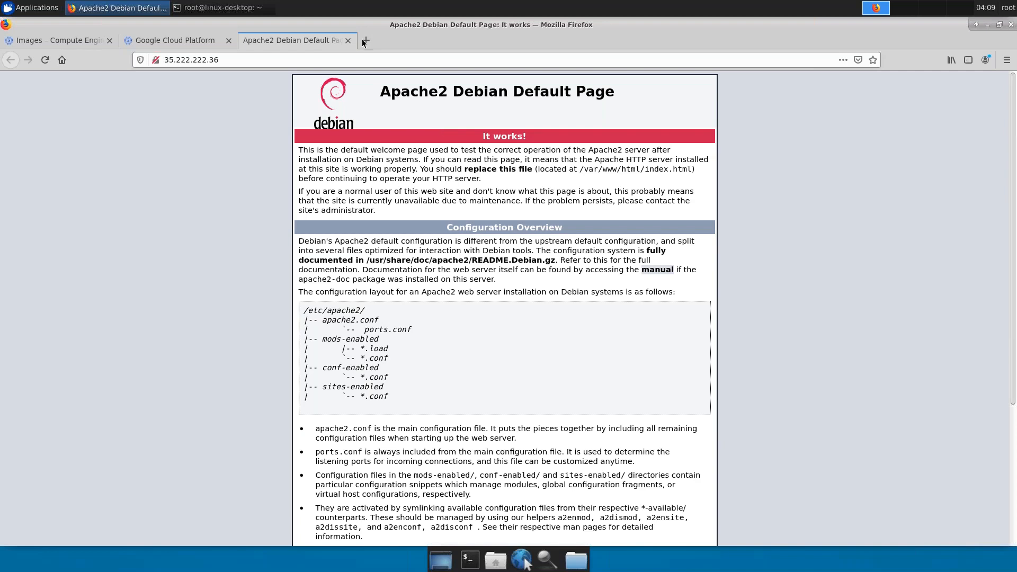
pyautogui.click(153, 41)
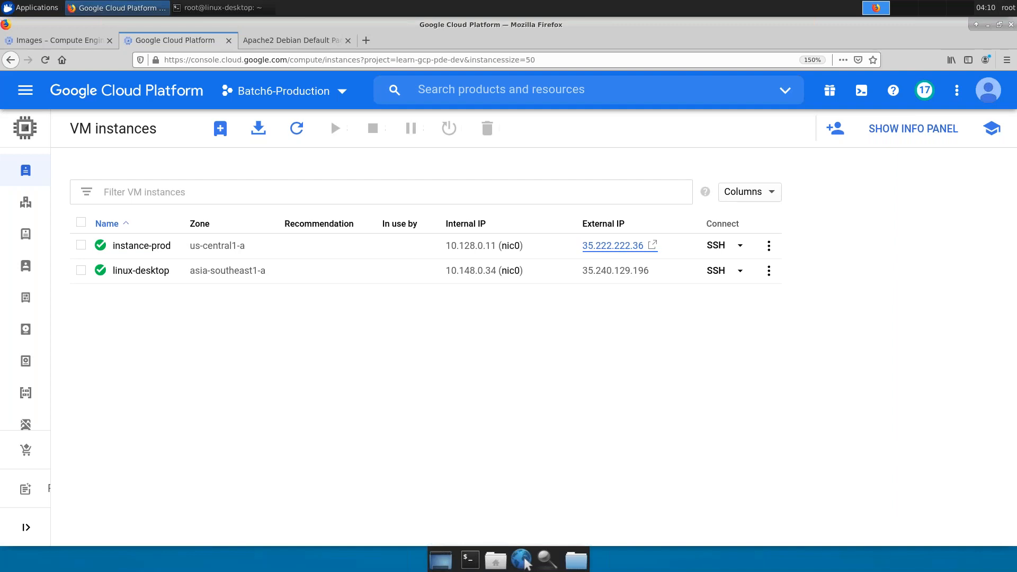
# - Open the Compute Engine Images list and filter it by 'debian'
pyautogui.moveTo(82, 364)
pyautogui.click(80, 394)
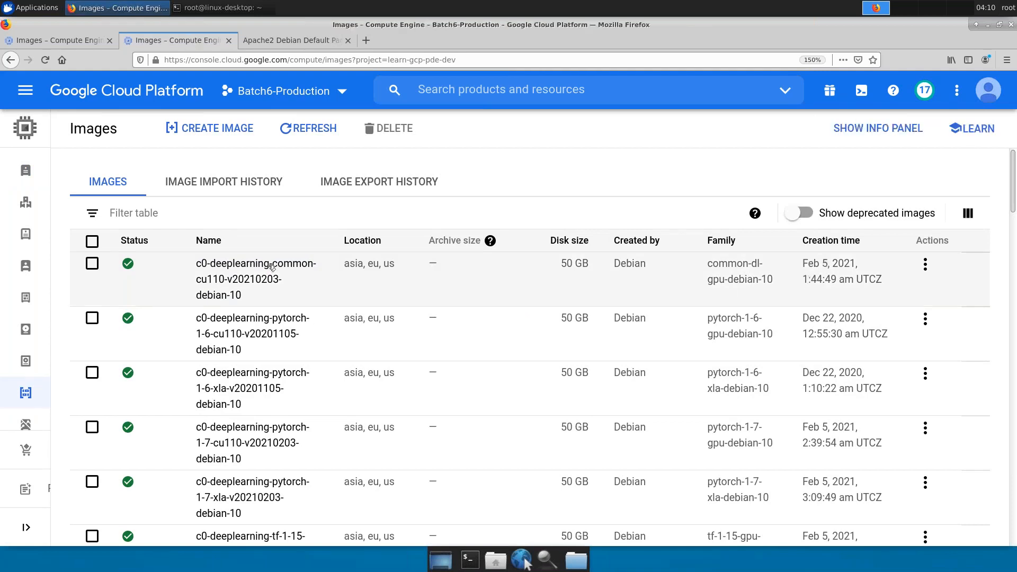
pyautogui.click(252, 212)
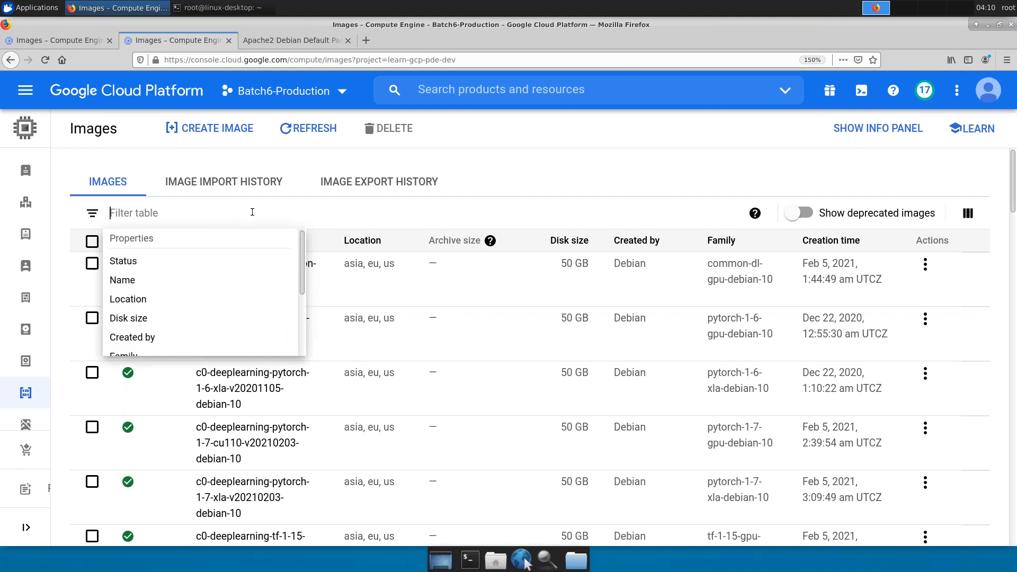
pyautogui.write('de')
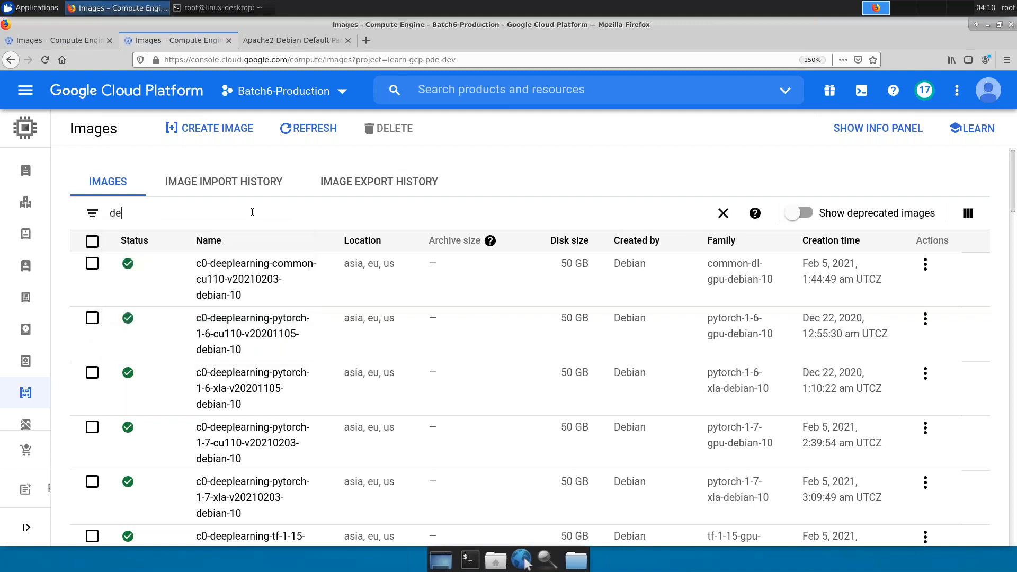
pyautogui.write('bian')
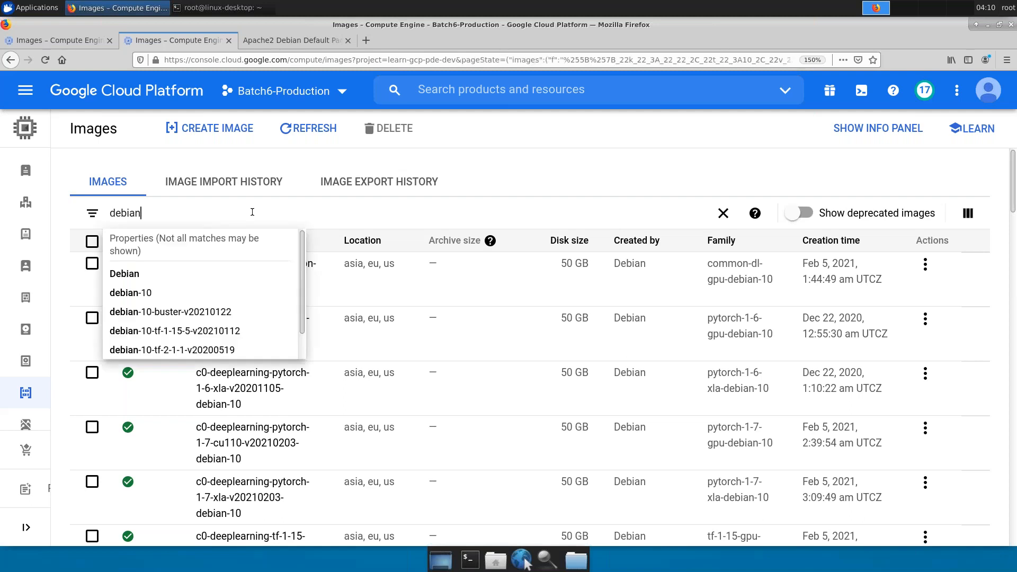
pyautogui.press('Return')
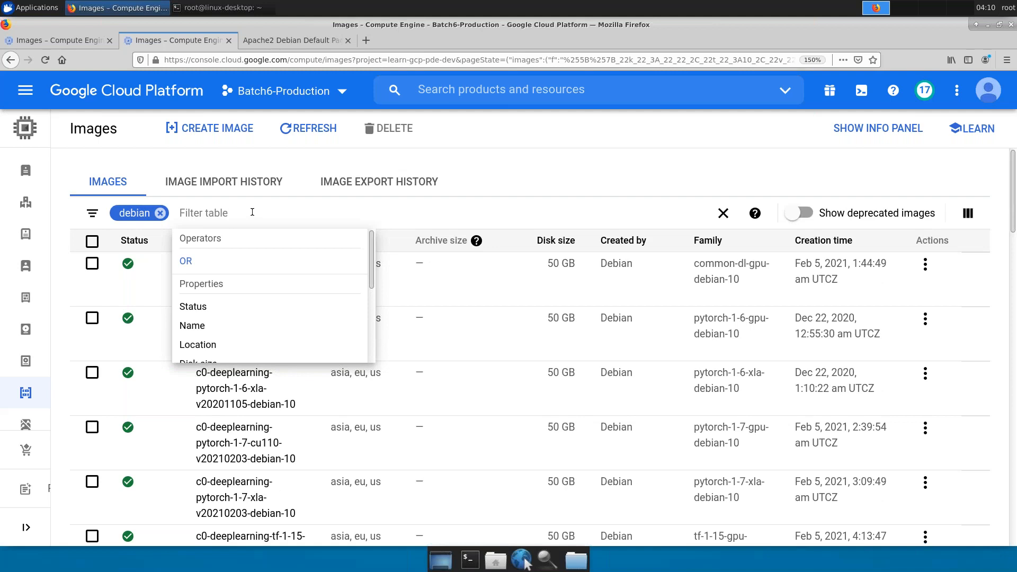
pyautogui.click(487, 139)
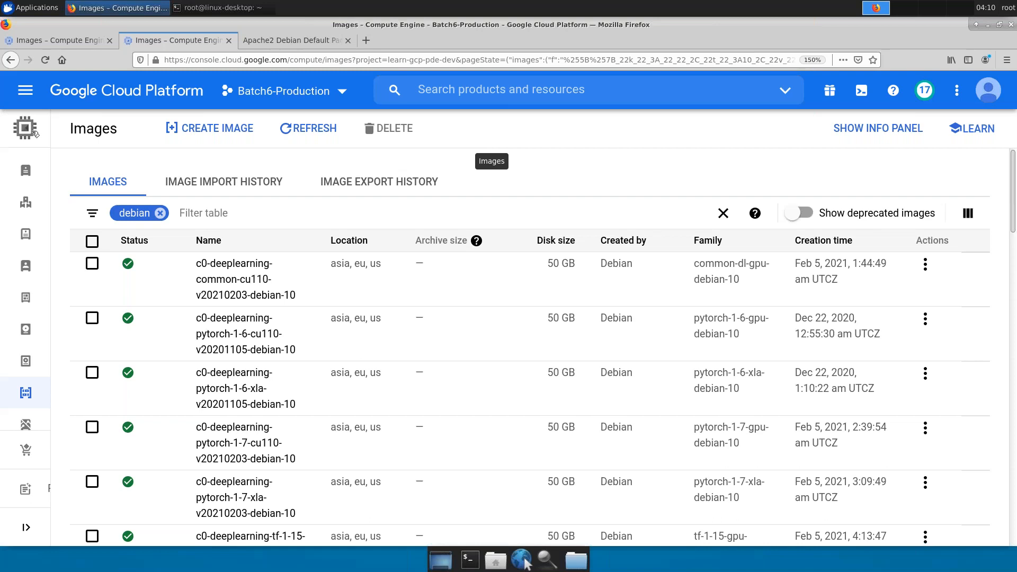
pyautogui.moveTo(36, 165)
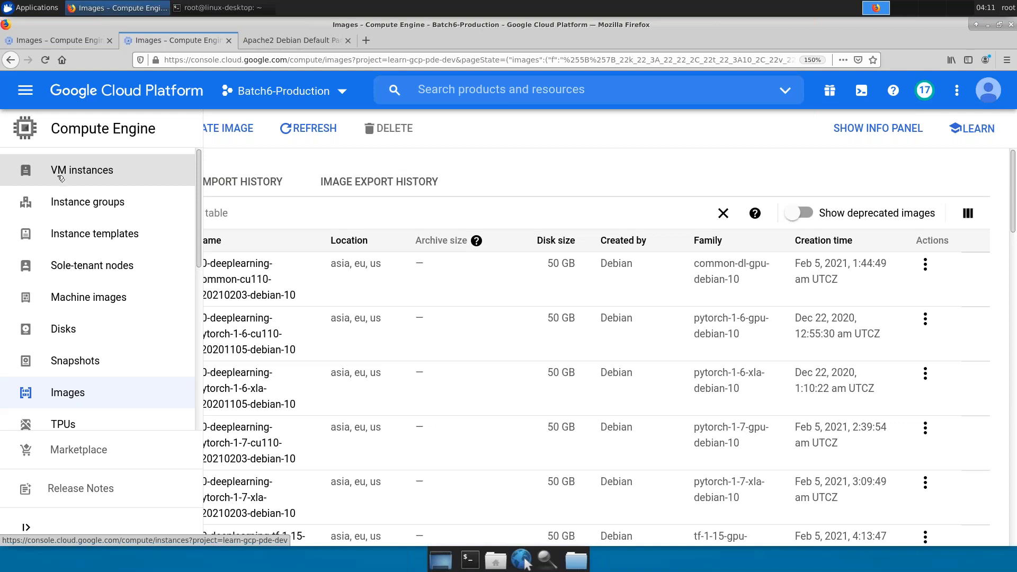
# - Show the Batch6-Production VM instances list with instance-prod and linux-desktop both running
pyautogui.click(61, 178)
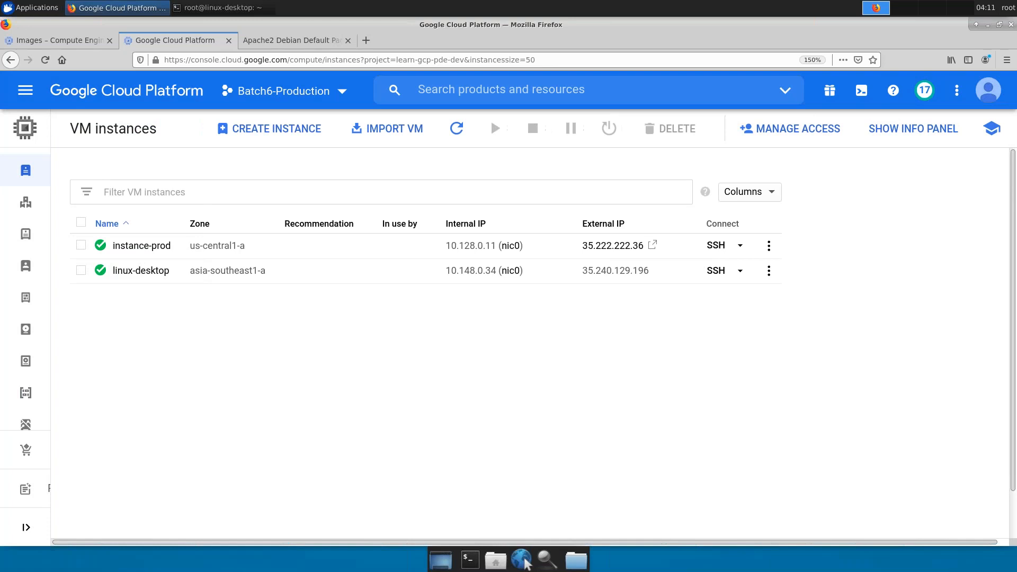
pyautogui.moveTo(5, 197)
pyautogui.moveTo(31, 206)
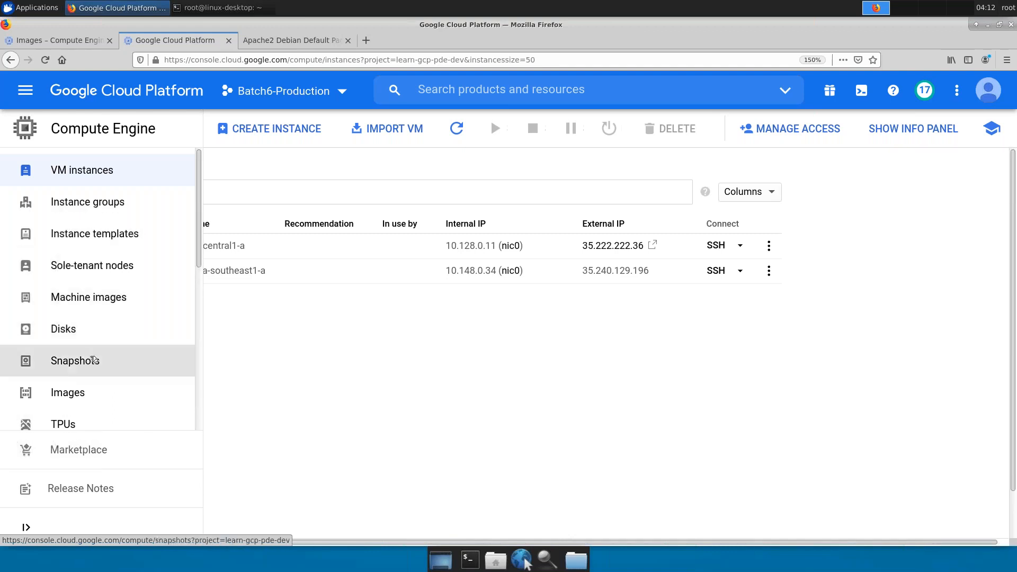
# - View the empty Snapshots and Snapshot Schedules pages, then minimize the remote session to reveal the Realtime Scenarios slide
pyautogui.click(94, 360)
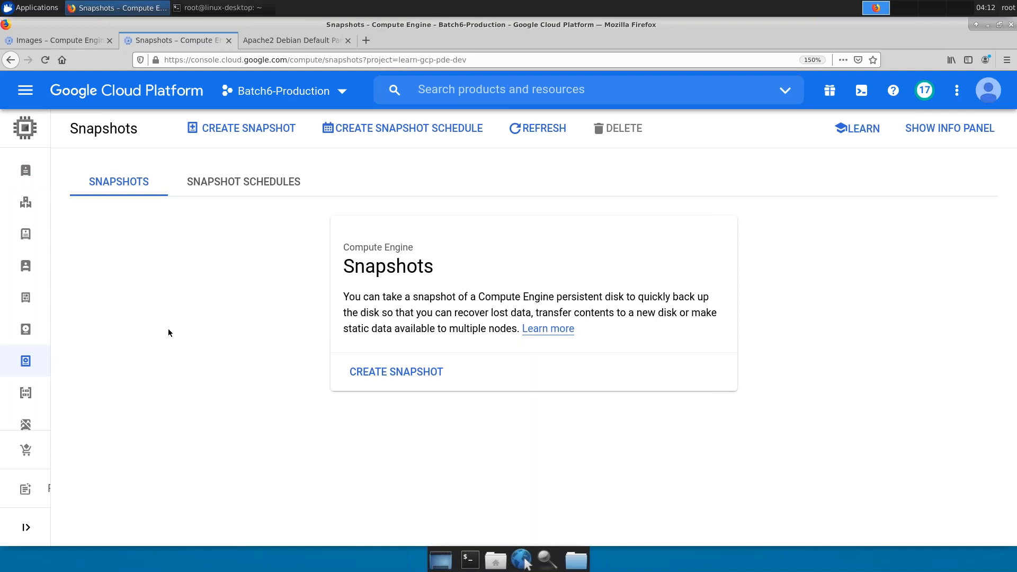
pyautogui.click(223, 181)
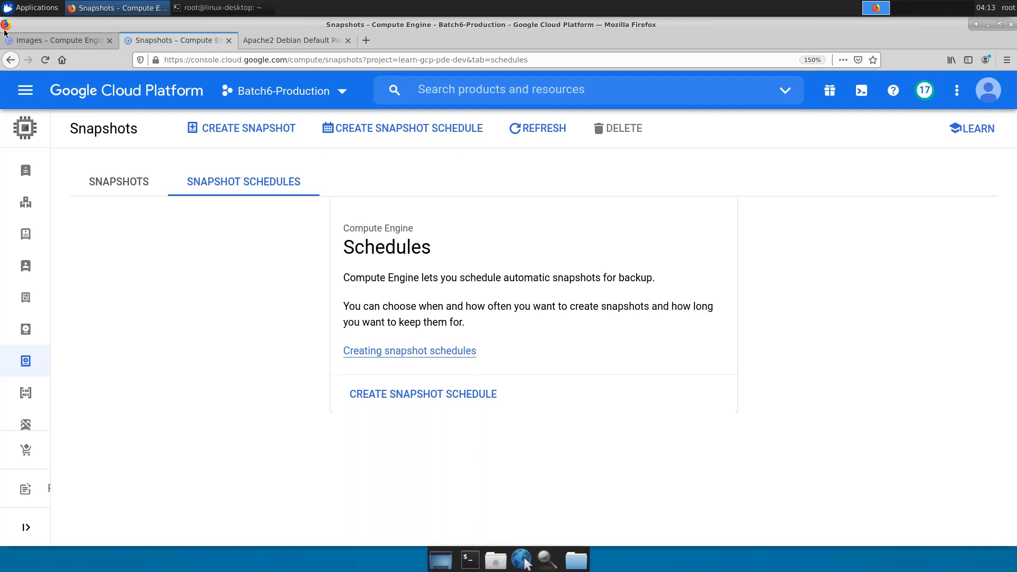
pyautogui.hotkey('alt', 'Tab')
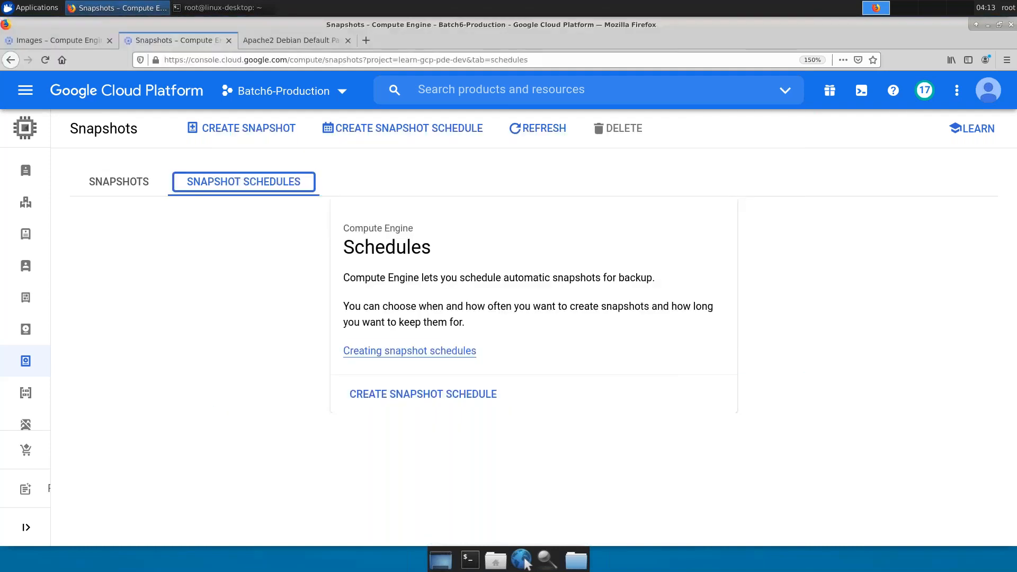
pyautogui.moveTo(635, 8)
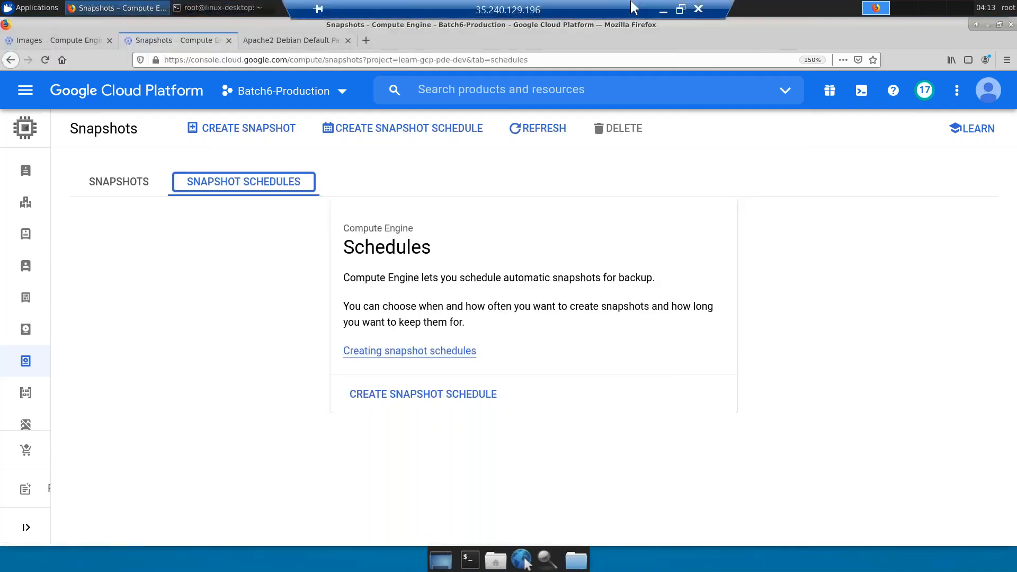
pyautogui.click(663, 9)
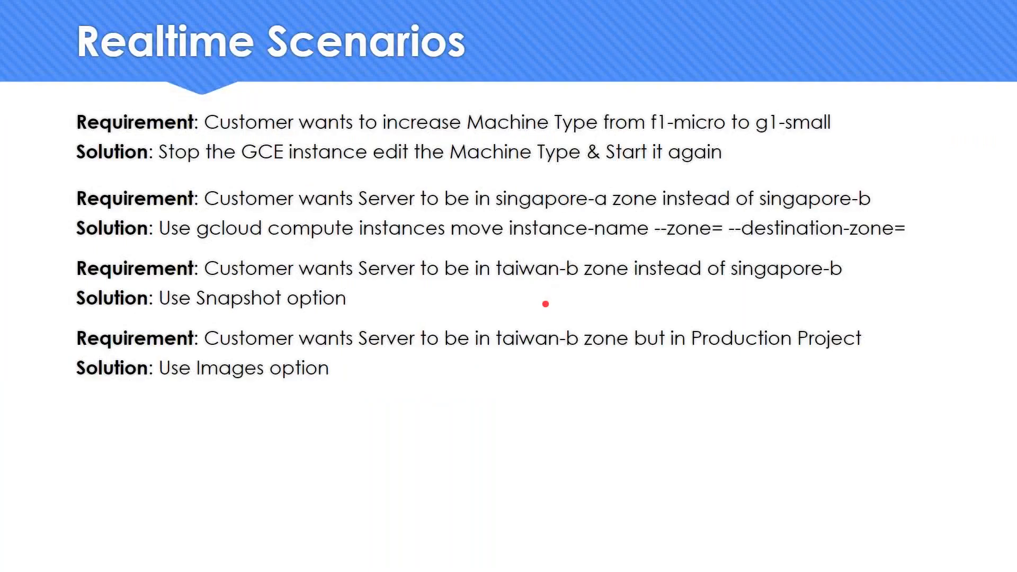
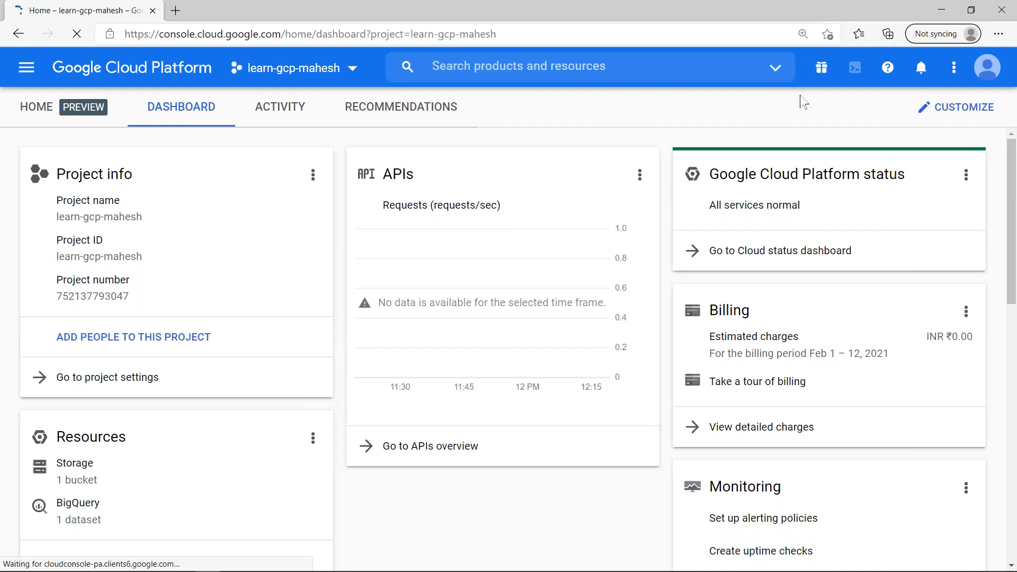
# - Activate Cloud Shell, go to Compute Engine > VM instances, and start a new instance
pyautogui.click(855, 68)
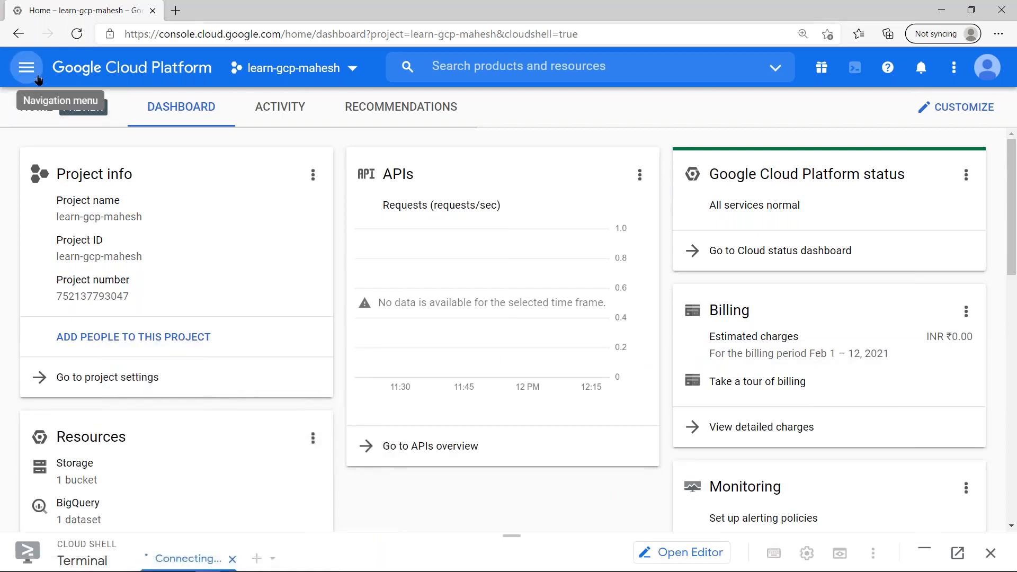
pyautogui.click(39, 80)
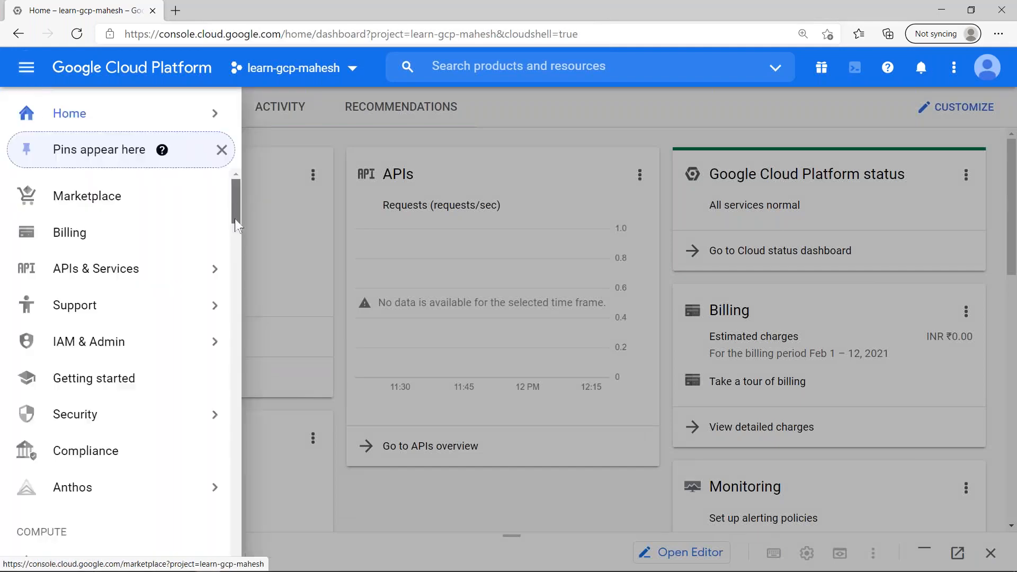
pyautogui.scroll(-5, 236, 225)
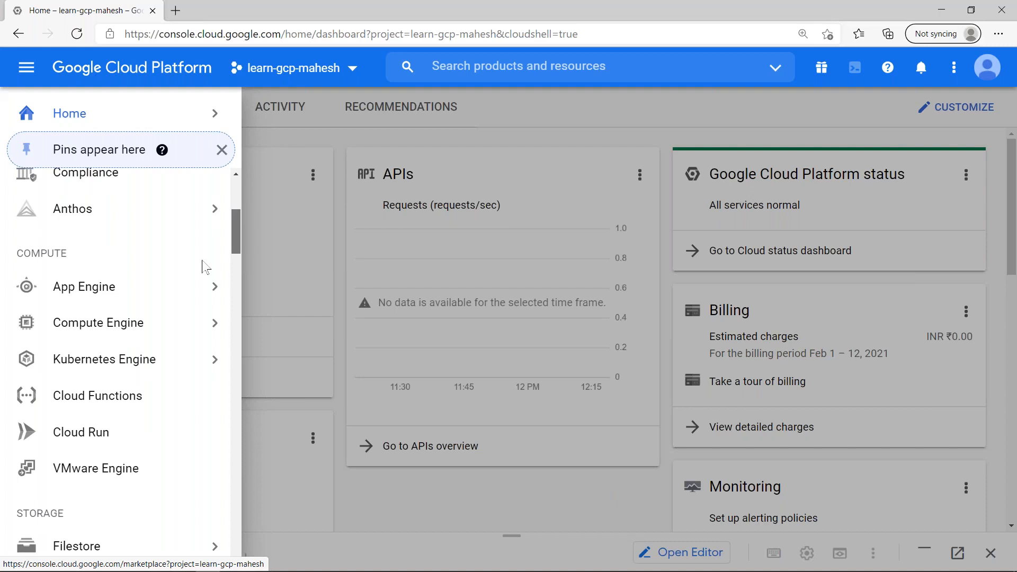
pyautogui.moveTo(138, 324)
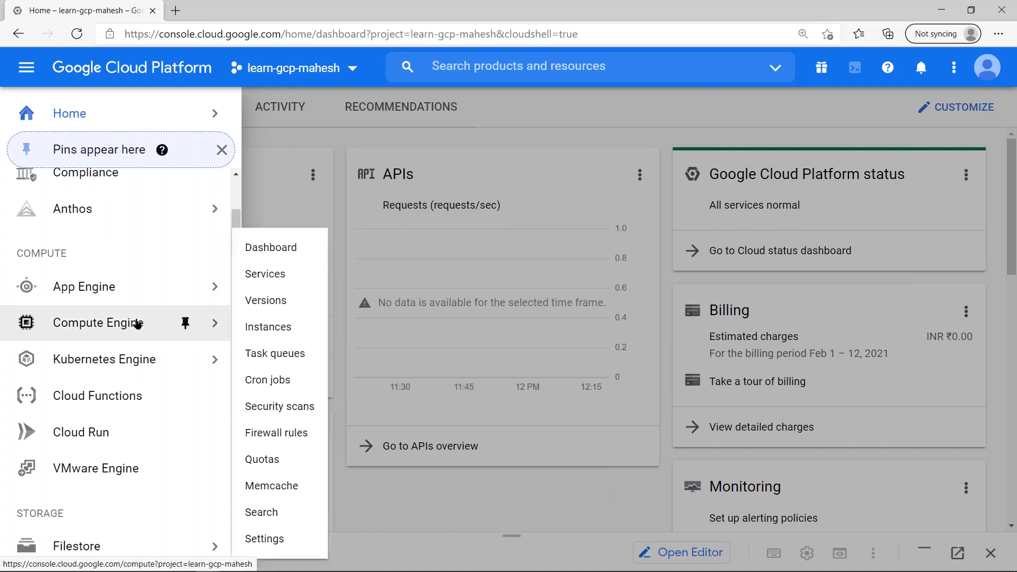
pyautogui.moveTo(217, 322)
pyautogui.click(309, 101)
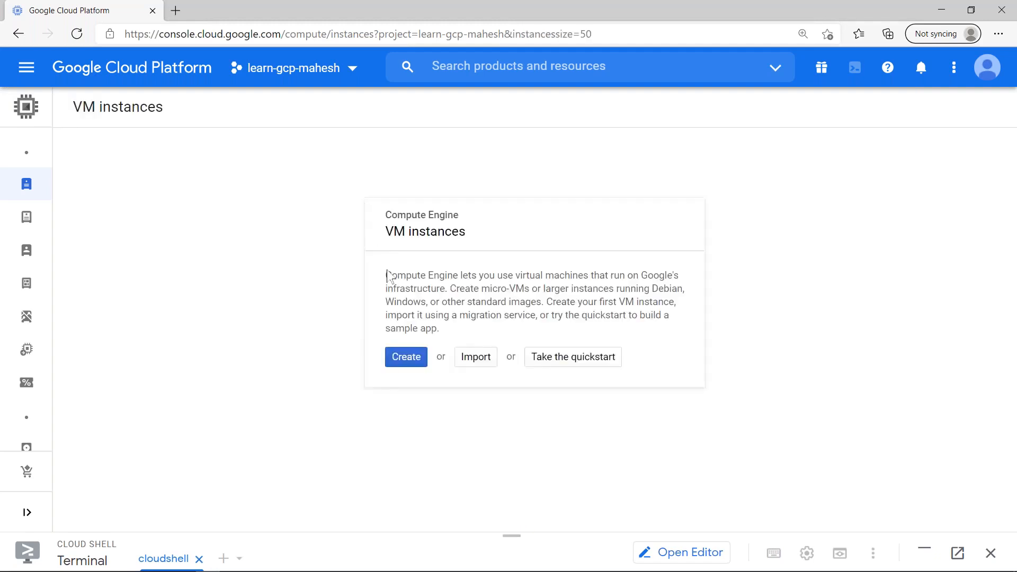
pyautogui.click(416, 358)
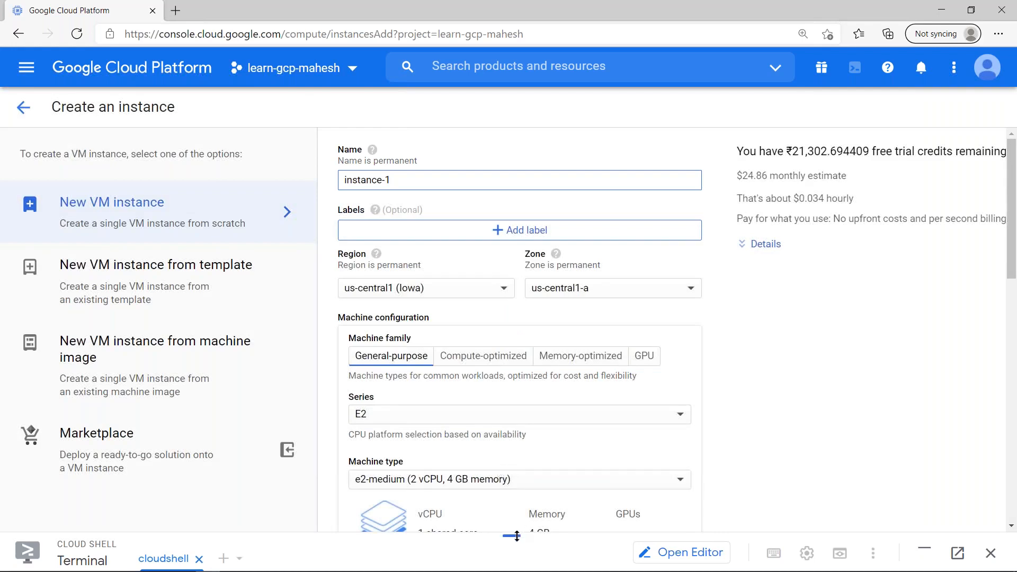
# - Review the instance-1 defaults: name, E2 machine series, and the Debian 10 boot disk
pyautogui.moveTo(516, 536); pyautogui.dragTo(509, 168)
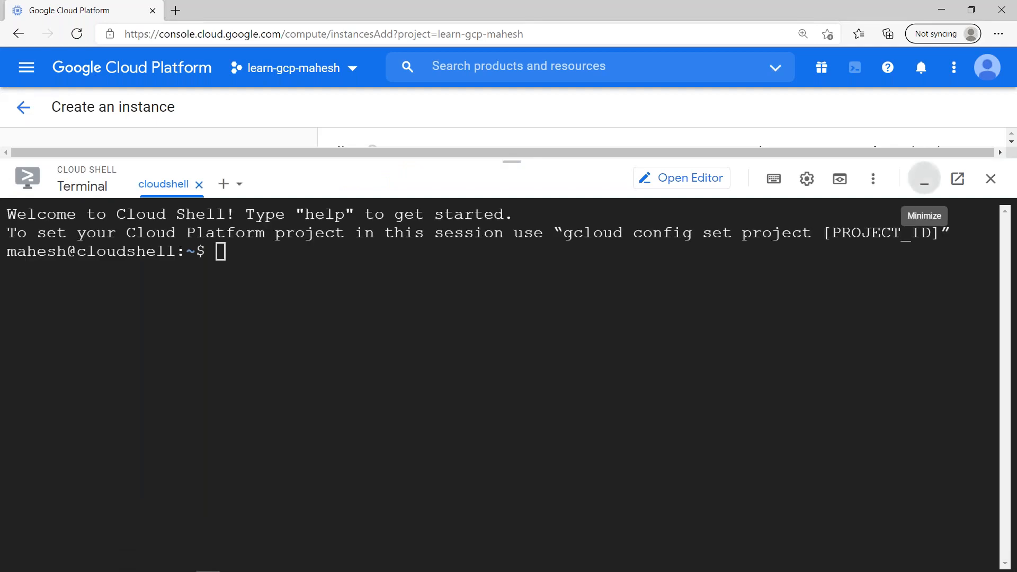
pyautogui.click(924, 183)
pyautogui.click(391, 180)
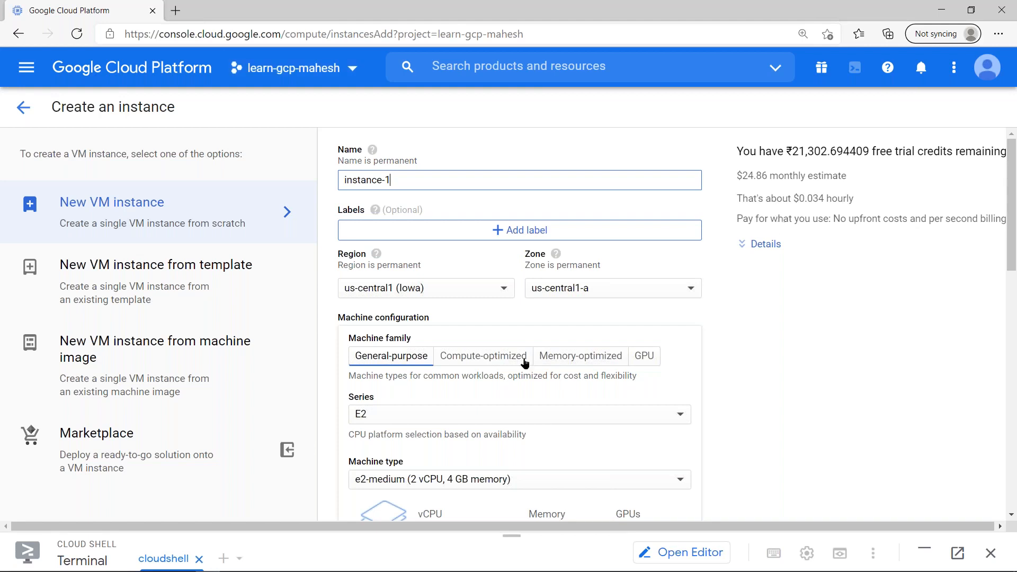
pyautogui.click(451, 415)
pyautogui.click(832, 382)
pyautogui.scroll(-7, 711, 406)
pyautogui.click(665, 389)
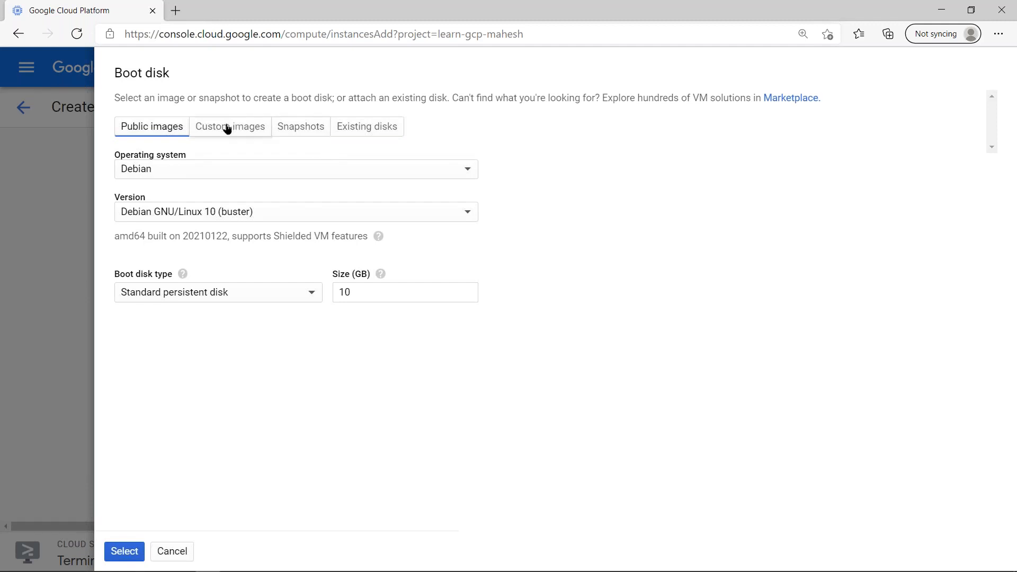
pyautogui.click(227, 130)
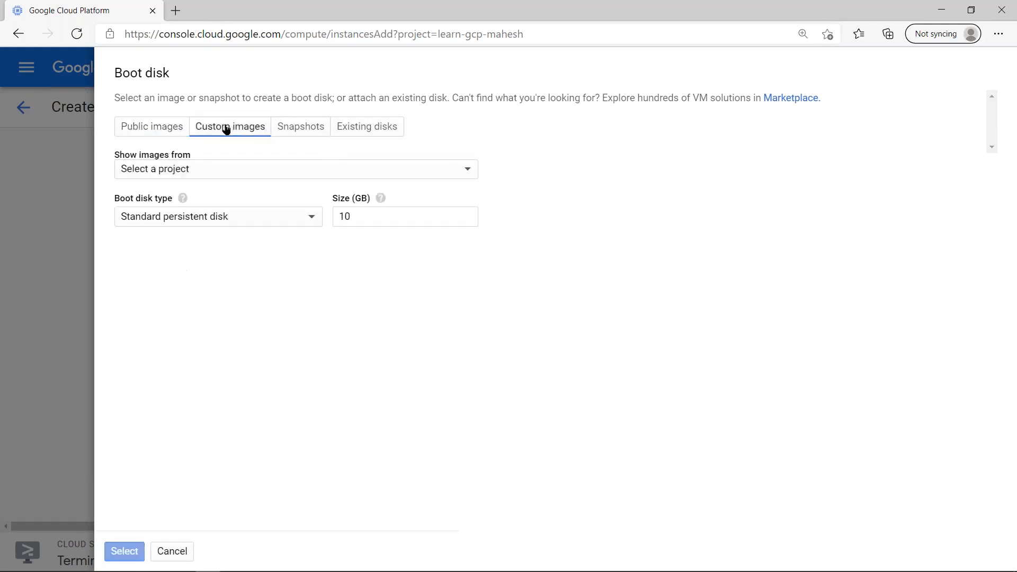
pyautogui.click(253, 170)
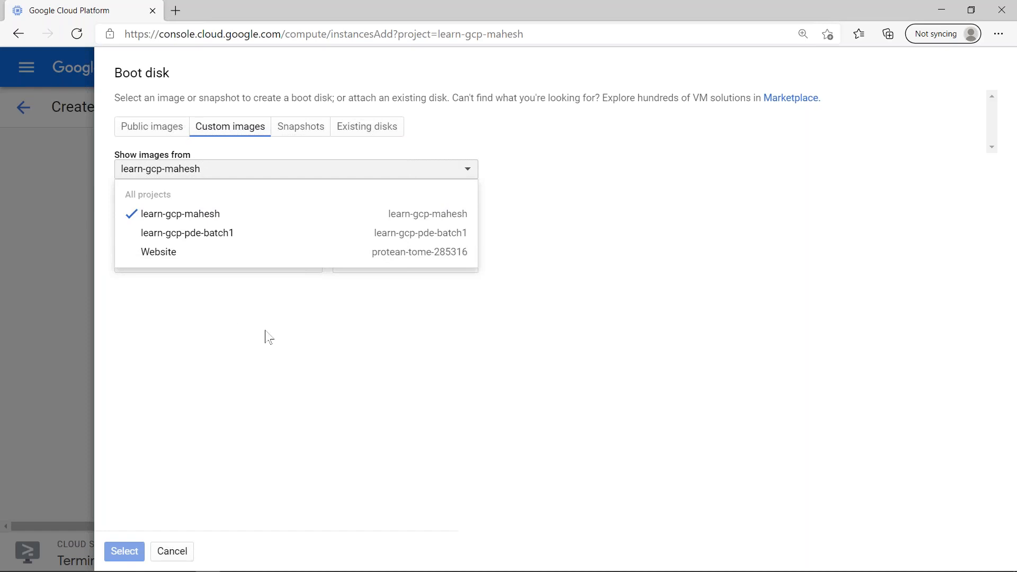
pyautogui.click(253, 173)
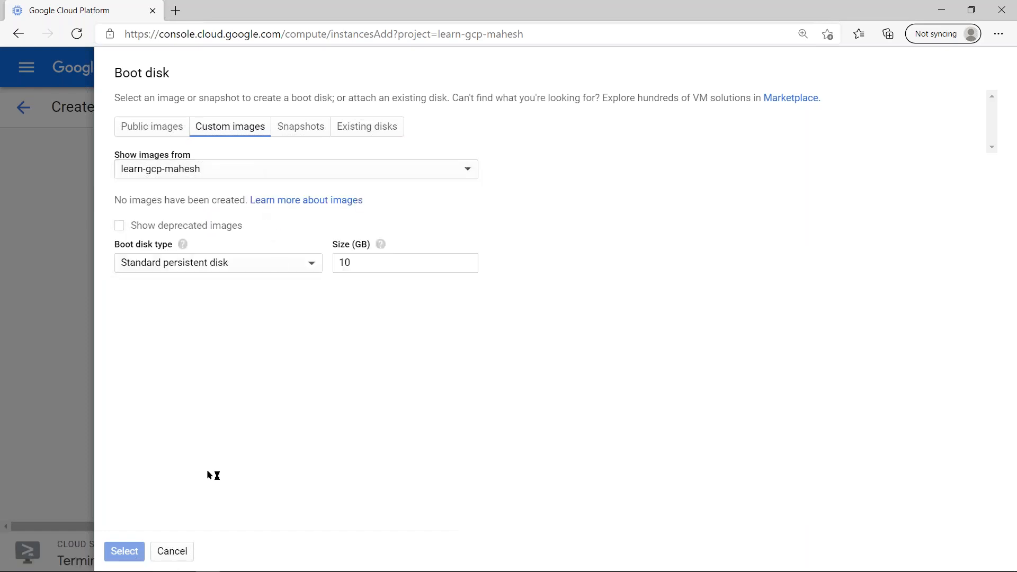
pyautogui.click(184, 553)
pyautogui.scroll(-5, 552, 422)
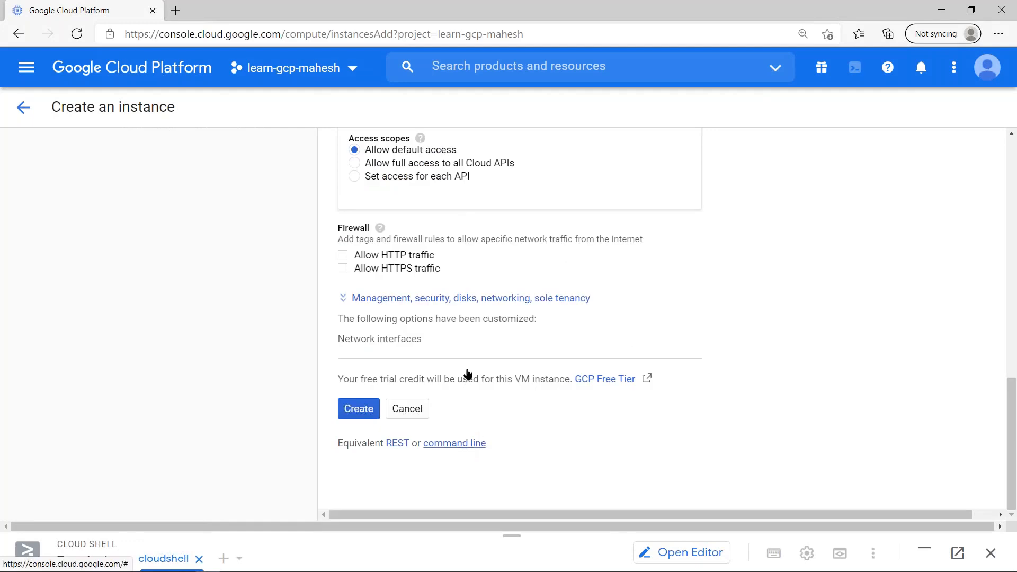
# - Preview the equivalent gcloud command, then set the region to asia-southeast1 (Singapore)
pyautogui.click(454, 443)
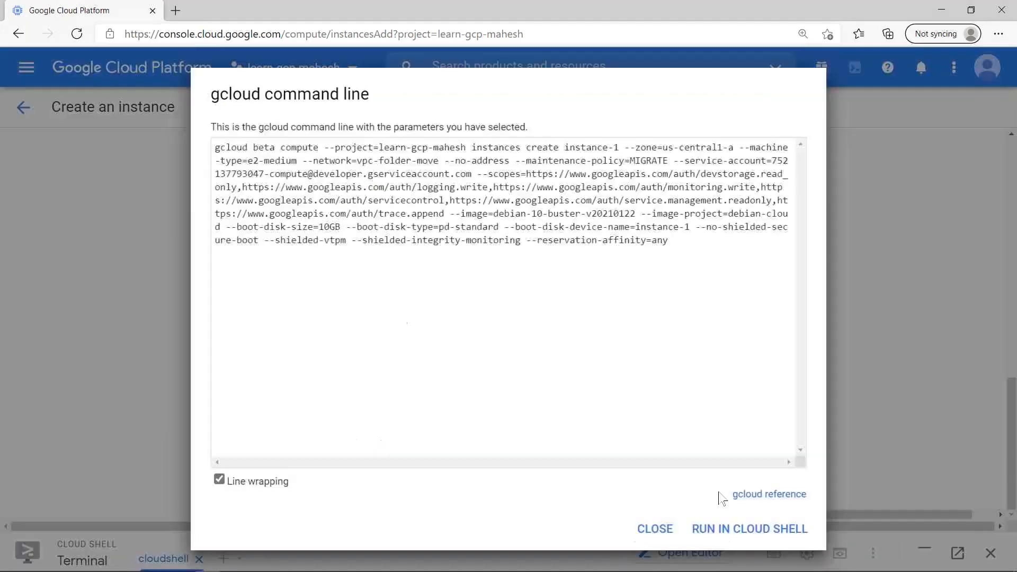
pyautogui.click(854, 339)
pyautogui.scroll(13, 625, 392)
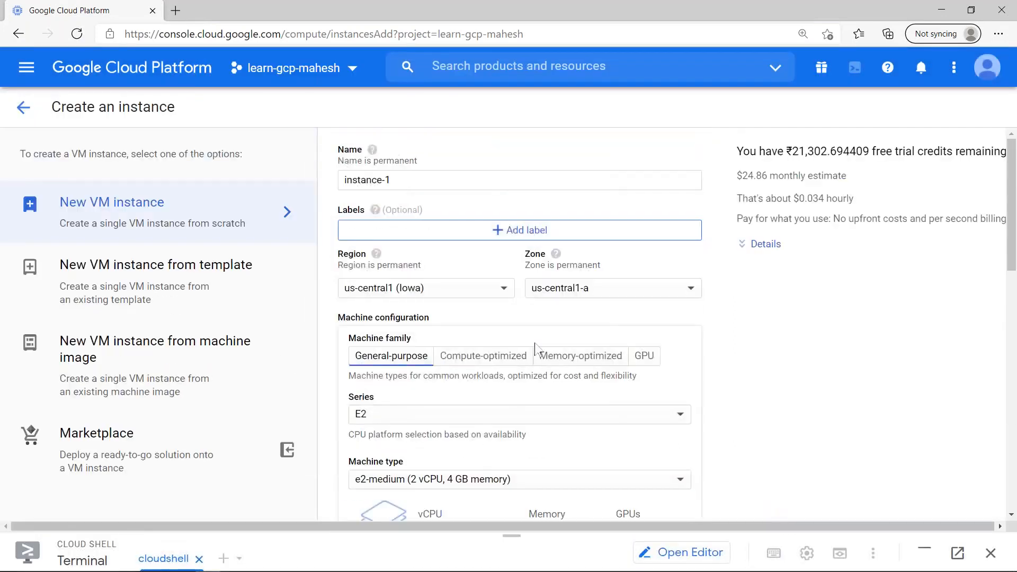
pyautogui.scroll(-13, 534, 344)
pyautogui.scroll(13, 456, 332)
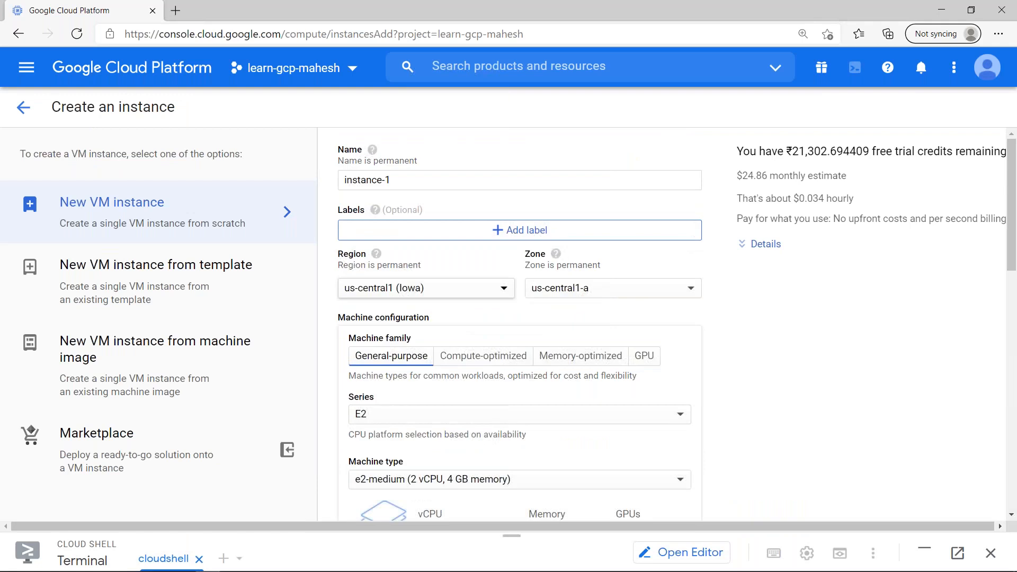
pyautogui.click(458, 294)
pyautogui.scroll(-3, 445, 456)
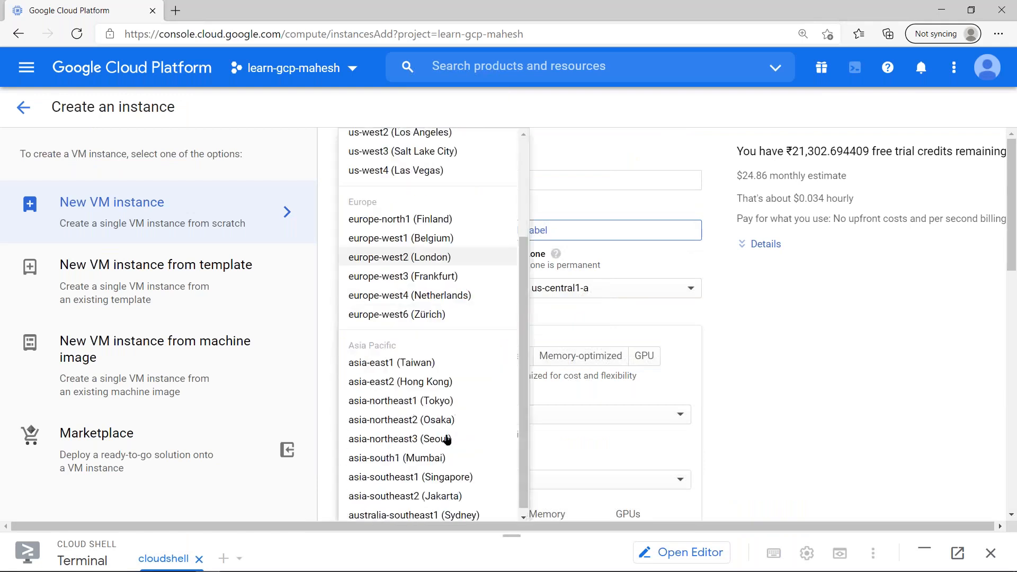
pyautogui.click(456, 471)
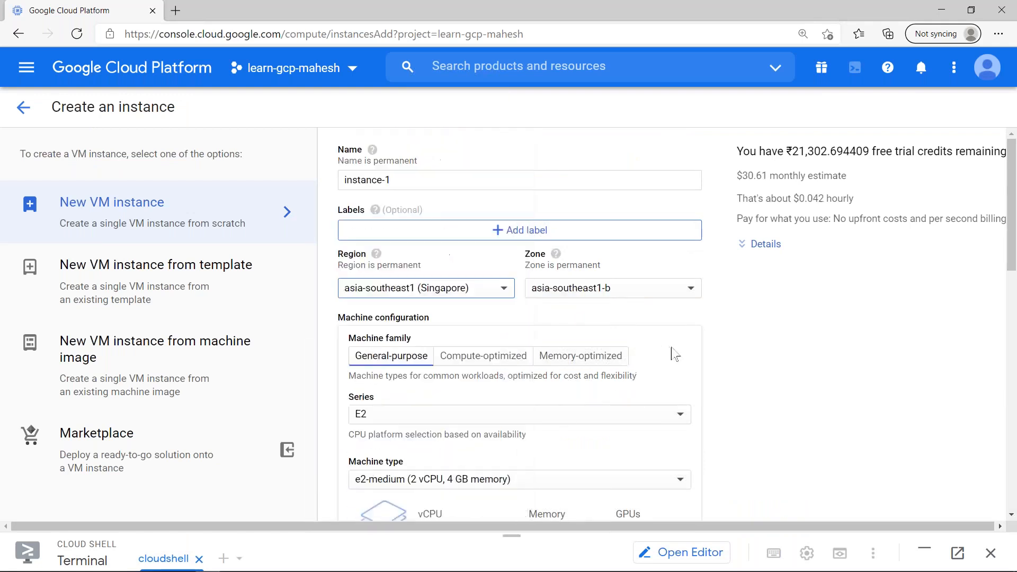
# - Open the networking settings showing vpc-folder-move, subnet-singapore and no external IP
pyautogui.scroll(-13, 672, 358)
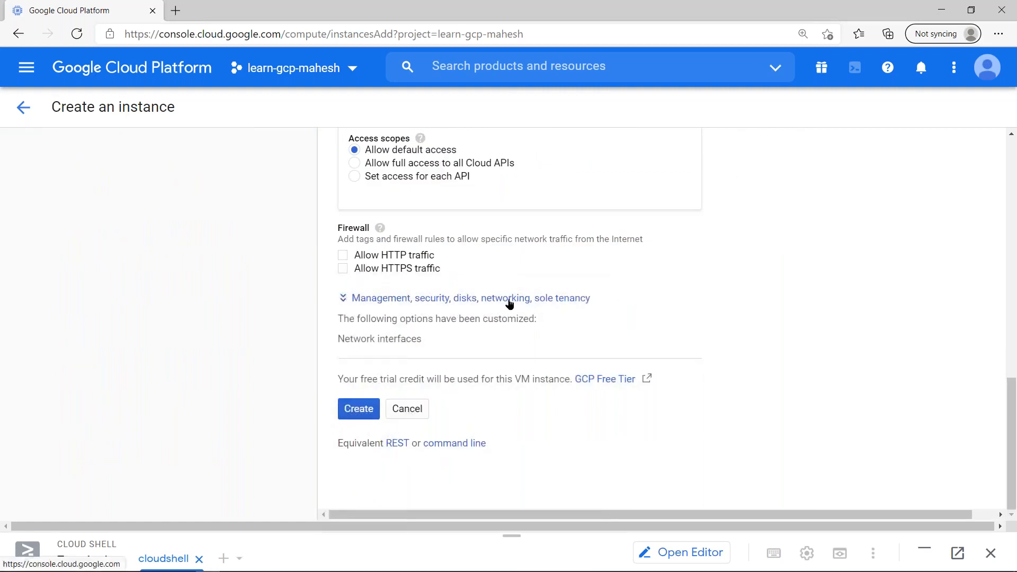
pyautogui.click(547, 306)
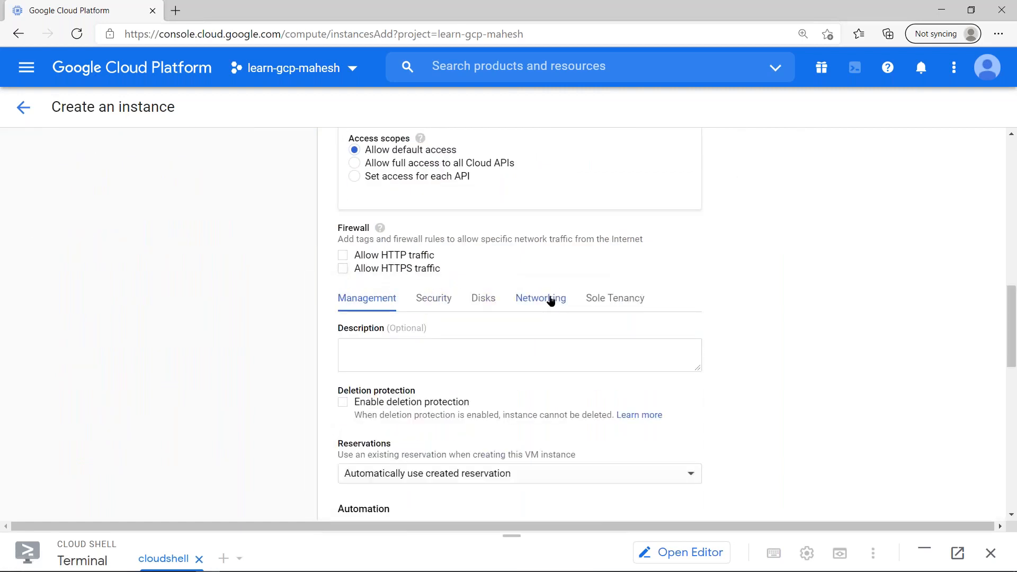
pyautogui.click(559, 313)
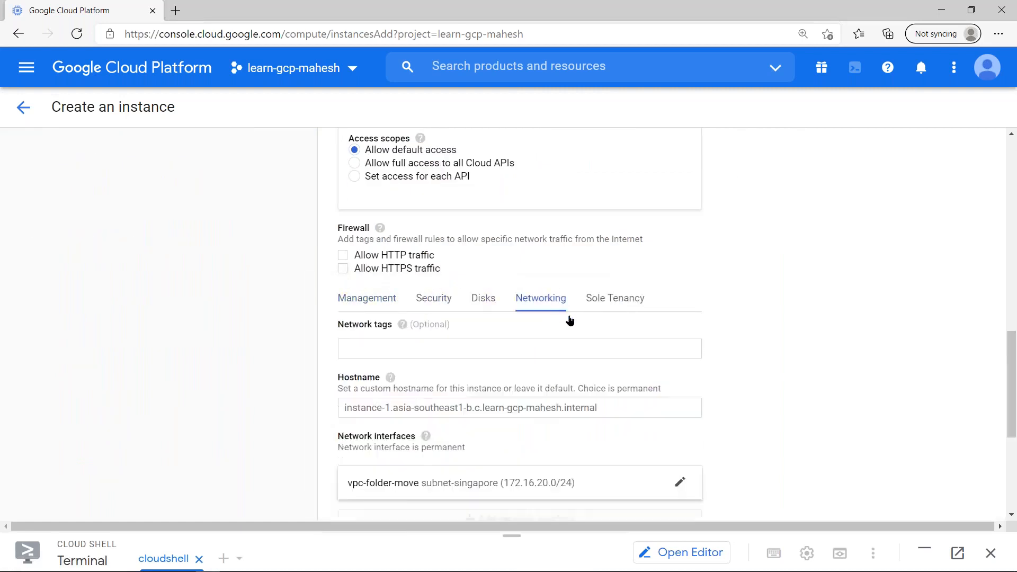
pyautogui.click(507, 479)
pyautogui.scroll(-6, 522, 438)
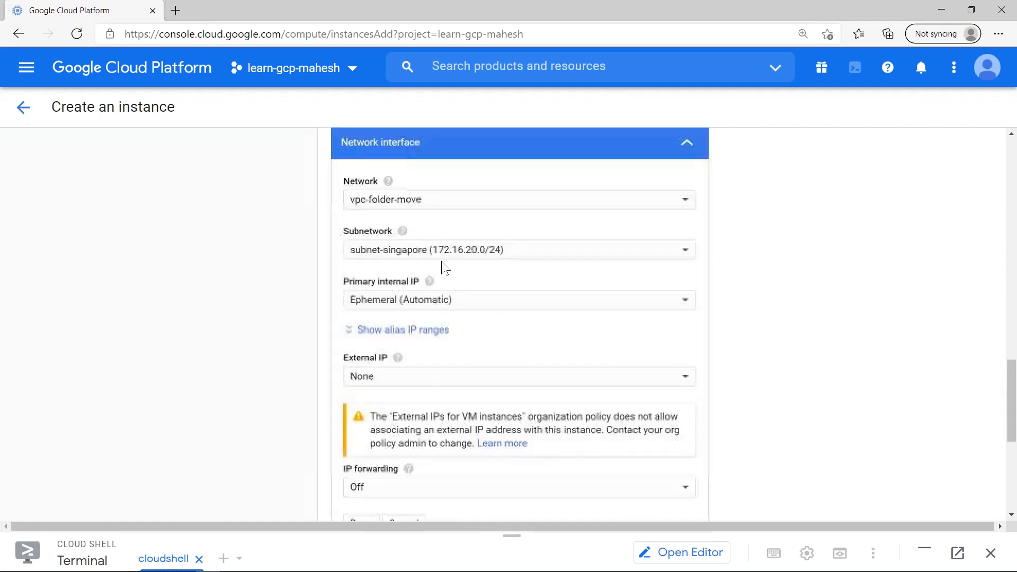
pyautogui.click(435, 202)
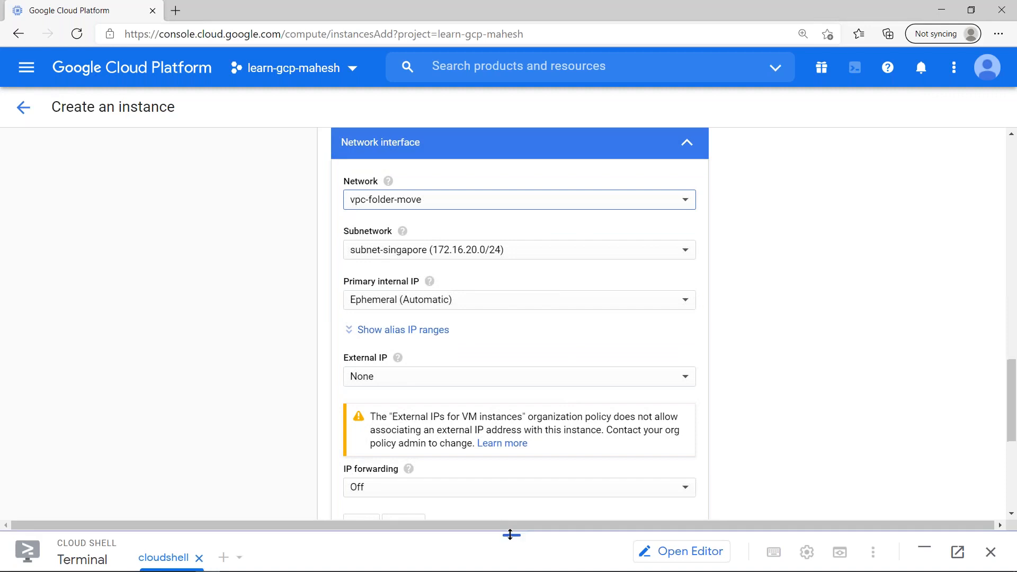
# - Run 'gcloud config set project learn-gcp-mahesh' in the enlarged Cloud Shell terminal
pyautogui.moveTo(510, 536); pyautogui.dragTo(511, 112)
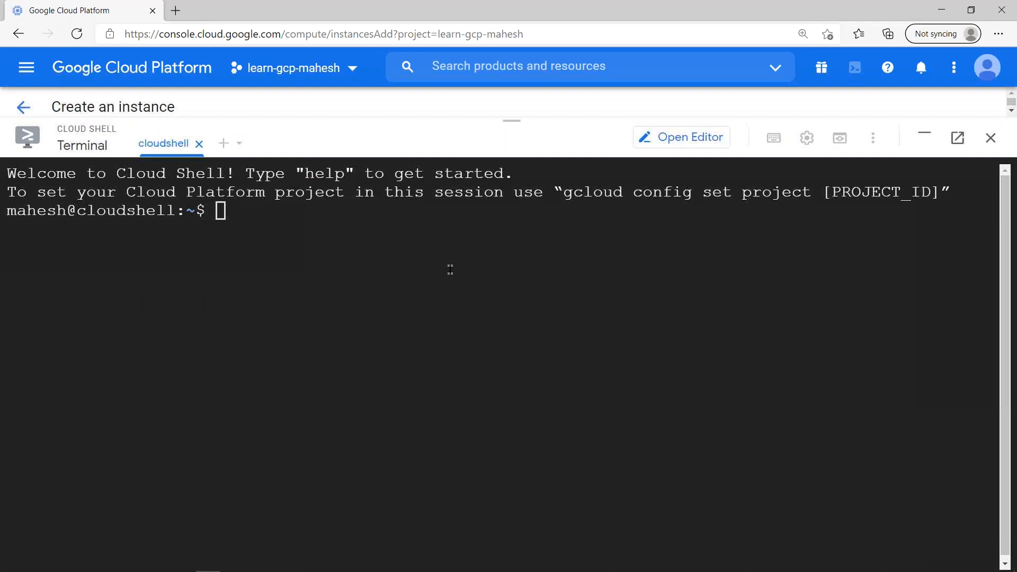
pyautogui.write('gcloud confog')
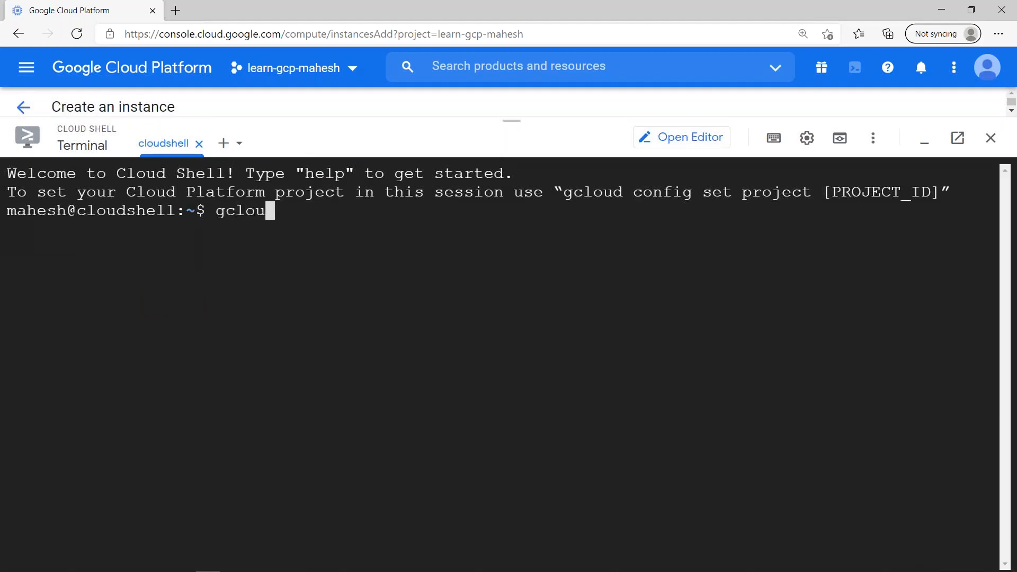
pyautogui.press('BackSpace')
pyautogui.press('BackSpace')
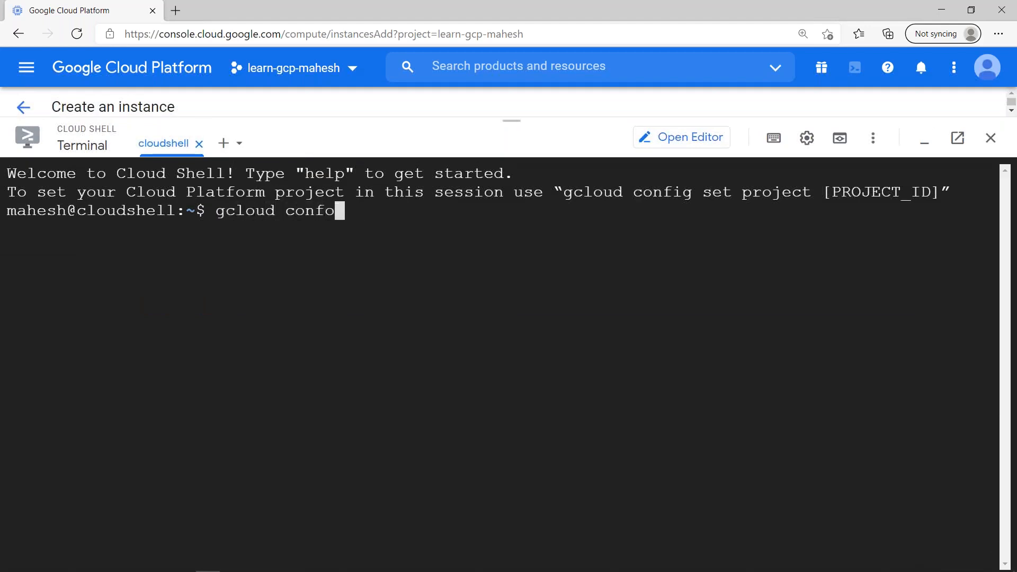
pyautogui.write('ig ')
pyautogui.write('set proj')
pyautogui.write('ect')
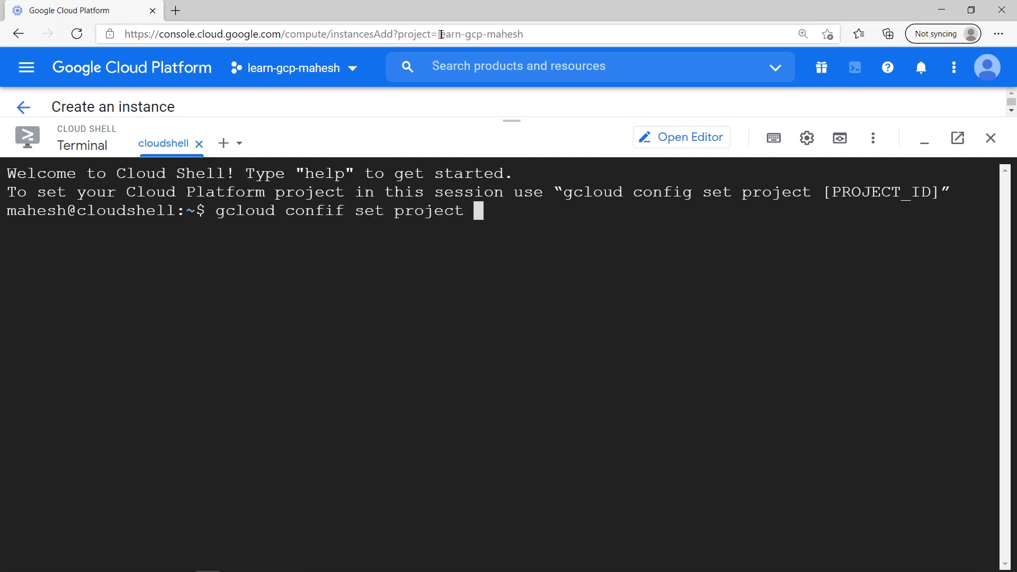
pyautogui.moveTo(433, 34); pyautogui.dragTo(524, 33)
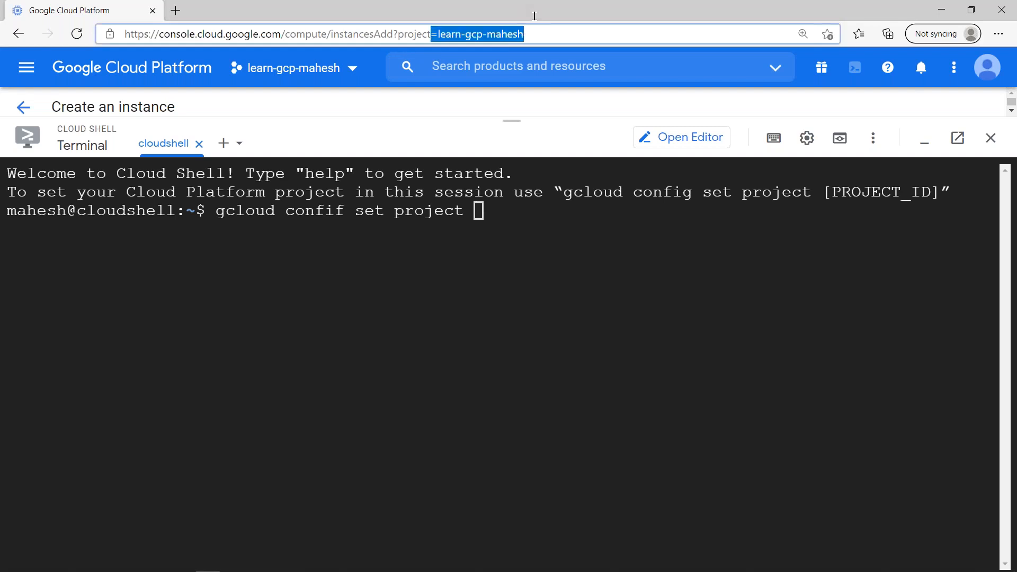
pyautogui.click(551, 291)
pyautogui.write('=learn-gcp-mahesh')
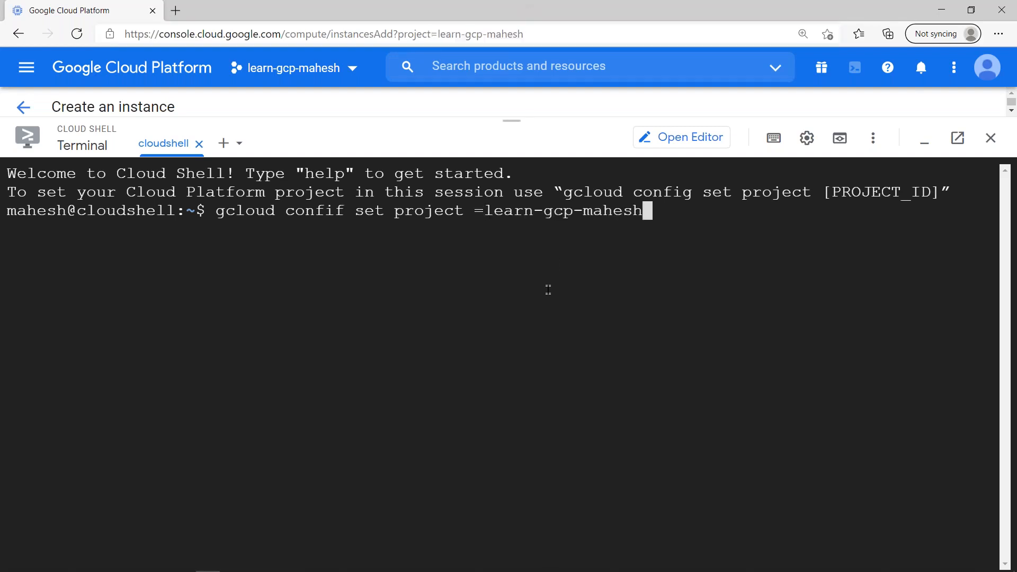
pyautogui.press('Left')
pyautogui.press('Left')
pyautogui.press('Left')
pyautogui.press('Left')
pyautogui.press('Left')
pyautogui.press('Left')
pyautogui.press('Left')
pyautogui.press('Left')
pyautogui.press('Left')
pyautogui.press('Left')
pyautogui.press('Left')
pyautogui.press('Left')
pyautogui.press('Left')
pyautogui.press('Left')
pyautogui.press('Left')
pyautogui.press('Left')
pyautogui.press('BackSpace')
pyautogui.press('Left')
pyautogui.press('Left')
pyautogui.press('Left')
pyautogui.press('Left')
pyautogui.press('Left')
pyautogui.press('Left')
pyautogui.press('Left')
pyautogui.press('Left')
pyautogui.press('Left')
pyautogui.press('Left')
pyautogui.press('Left')
pyautogui.press('Left')
pyautogui.press('Left')
pyautogui.press('Left')
pyautogui.press('Left')
pyautogui.press('Left')
pyautogui.press('Left')
pyautogui.press('Left')
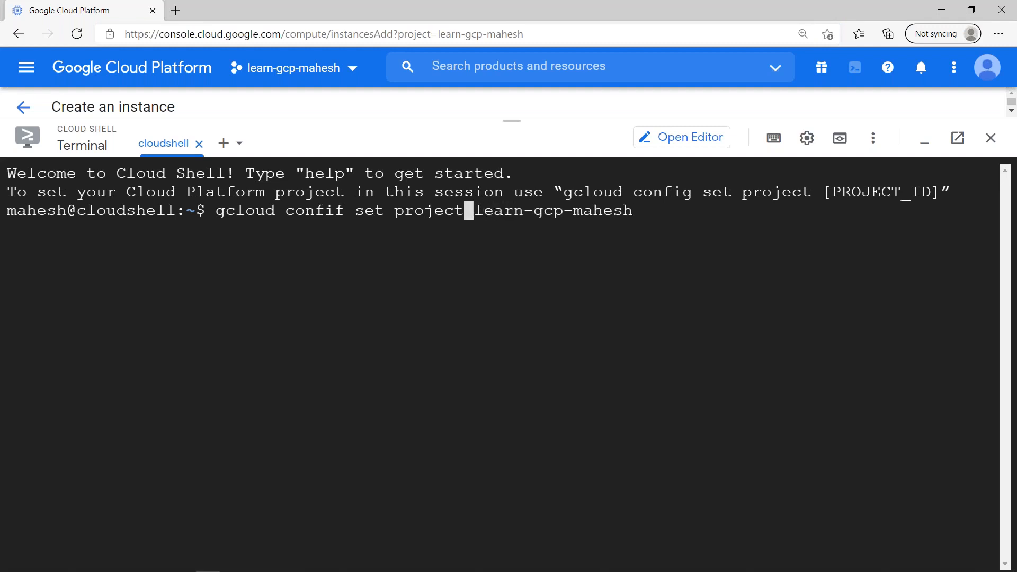
pyautogui.press('Right')
pyautogui.press('Right')
pyautogui.press('Right')
pyautogui.press('Right')
pyautogui.press('Delete')
pyautogui.write('g')
pyautogui.press('Return')
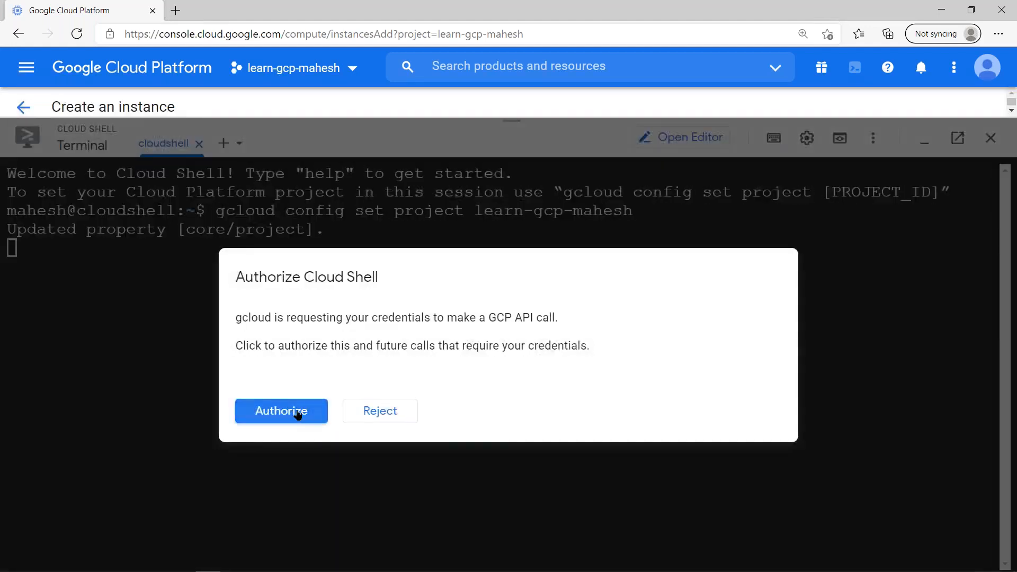
# - Authorize Cloud Shell, shorten the prompt with PS1=$, and clear the screen
pyautogui.click(297, 413)
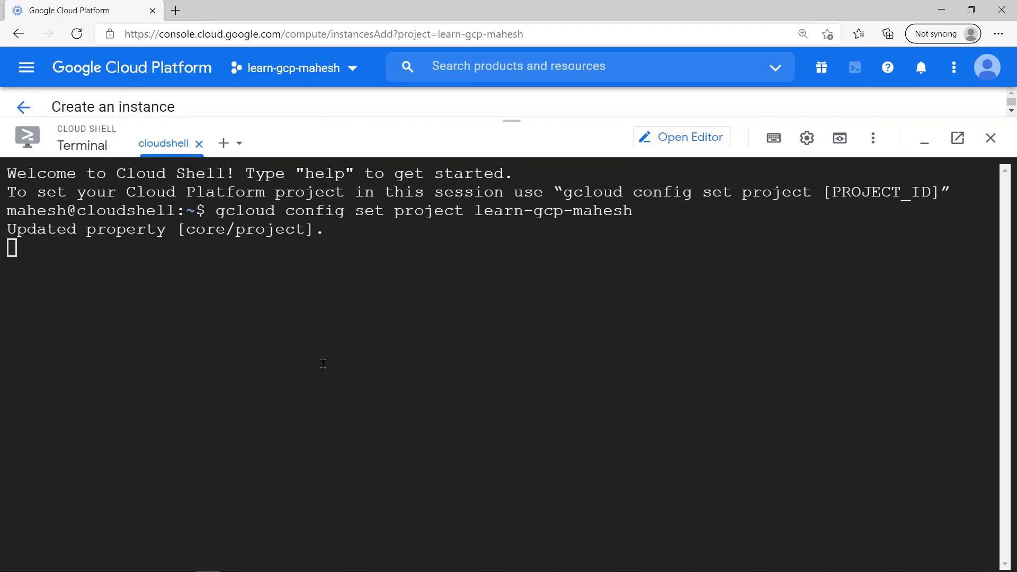
pyautogui.click(323, 363)
pyautogui.write('PS1=$')
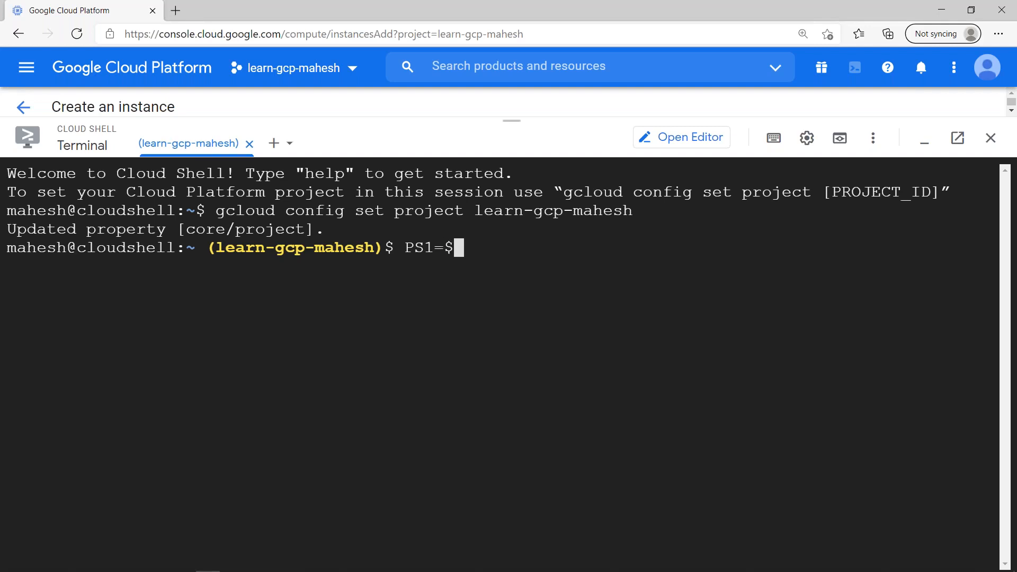
pyautogui.press('Return')
pyautogui.hotkey('ctrl', 'l')
# - Type 'gcloud compute instances create vm1 --zone asia-southeast1-a --image-' and switch to the reference command
pyautogui.write('gcloud com')
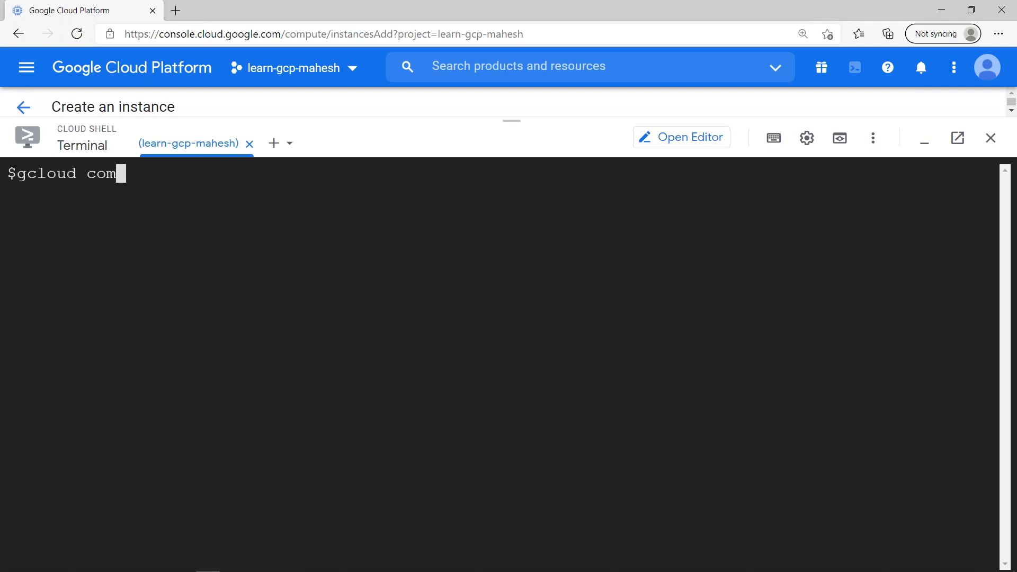
pyautogui.write('pute instances crea')
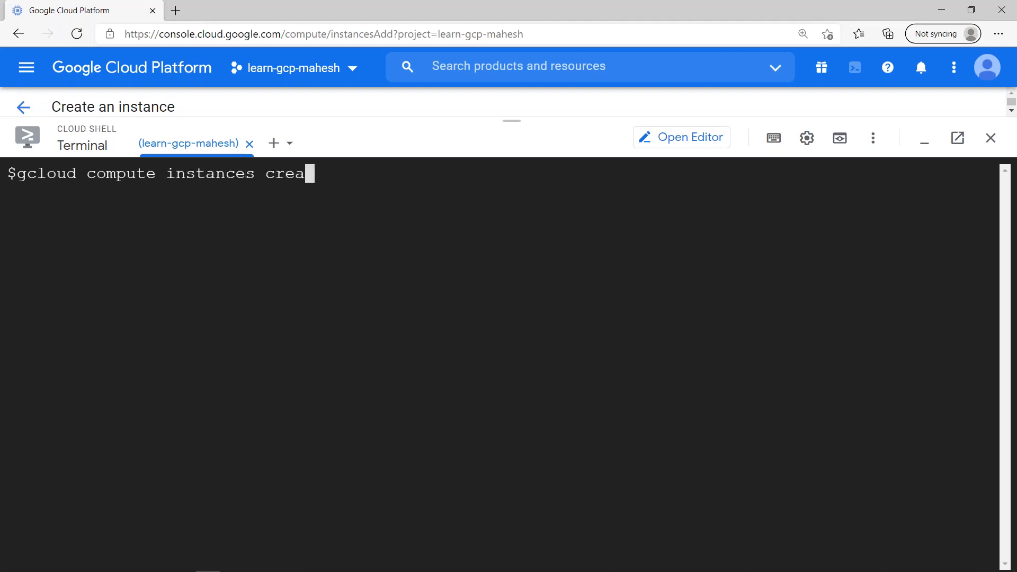
pyautogui.write('te vm1')
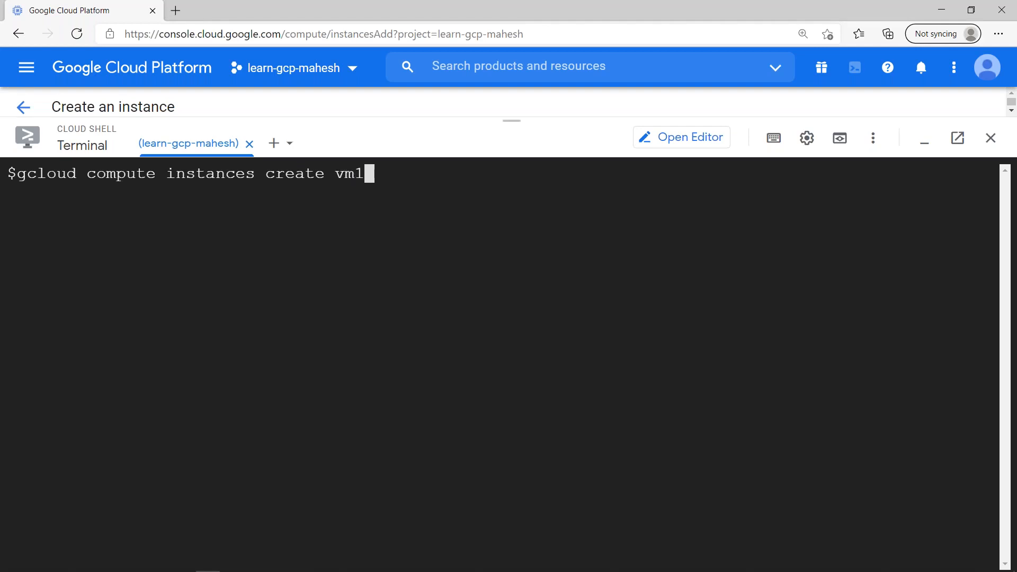
pyautogui.write(' --zone')
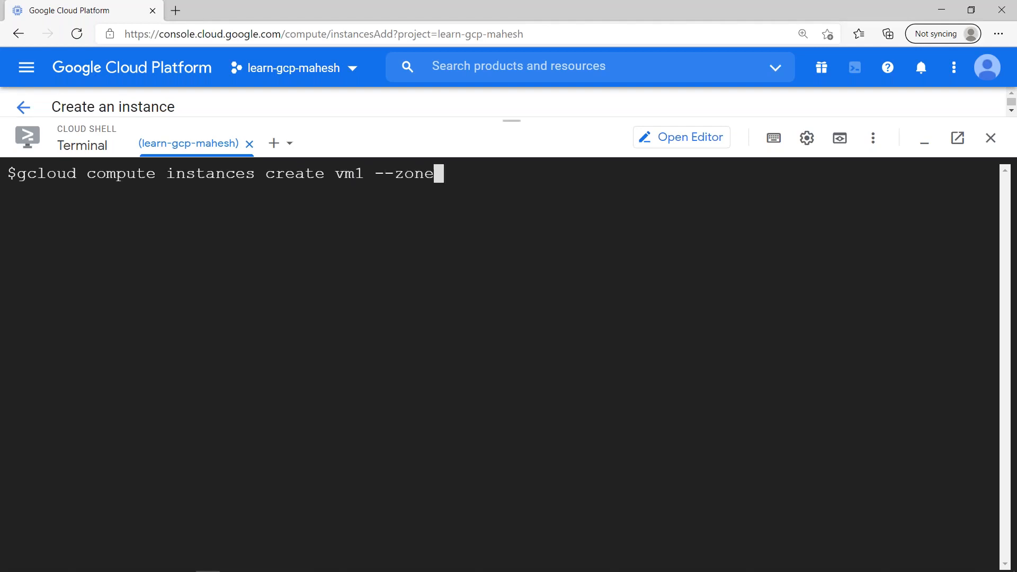
pyautogui.write(' asia')
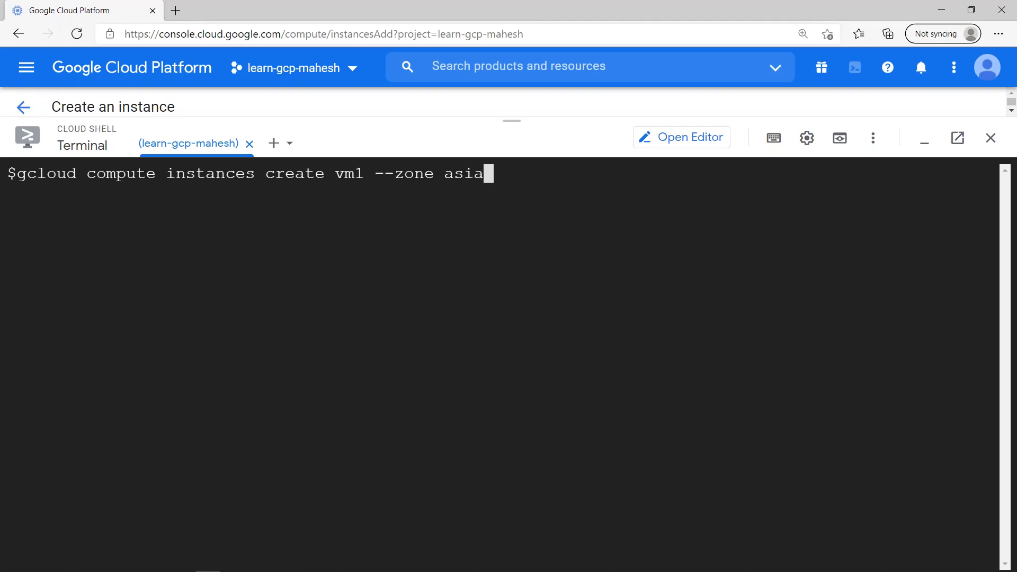
pyautogui.write('-southe')
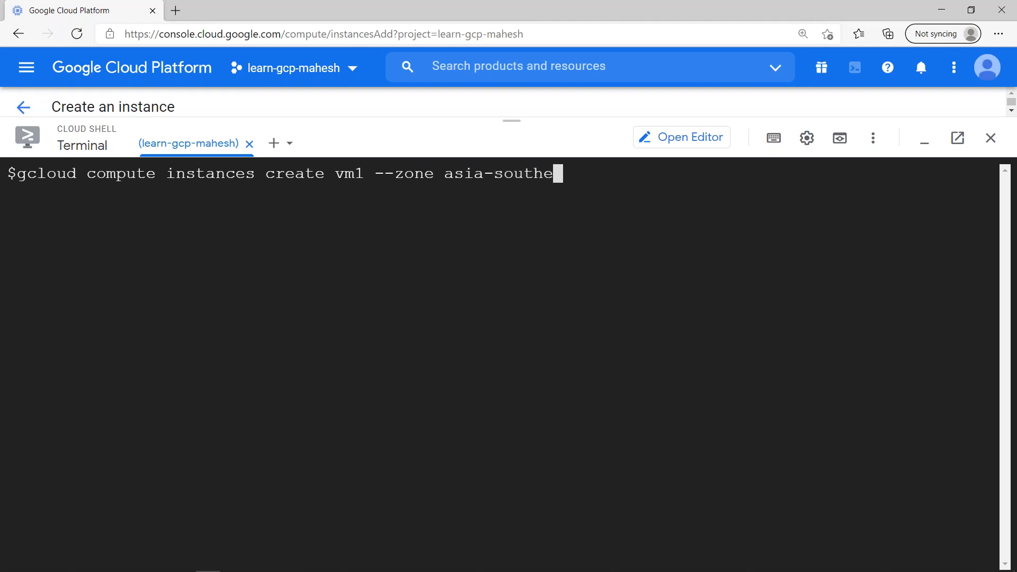
pyautogui.write('ast1')
pyautogui.press('BackSpace')
pyautogui.write('1-a')
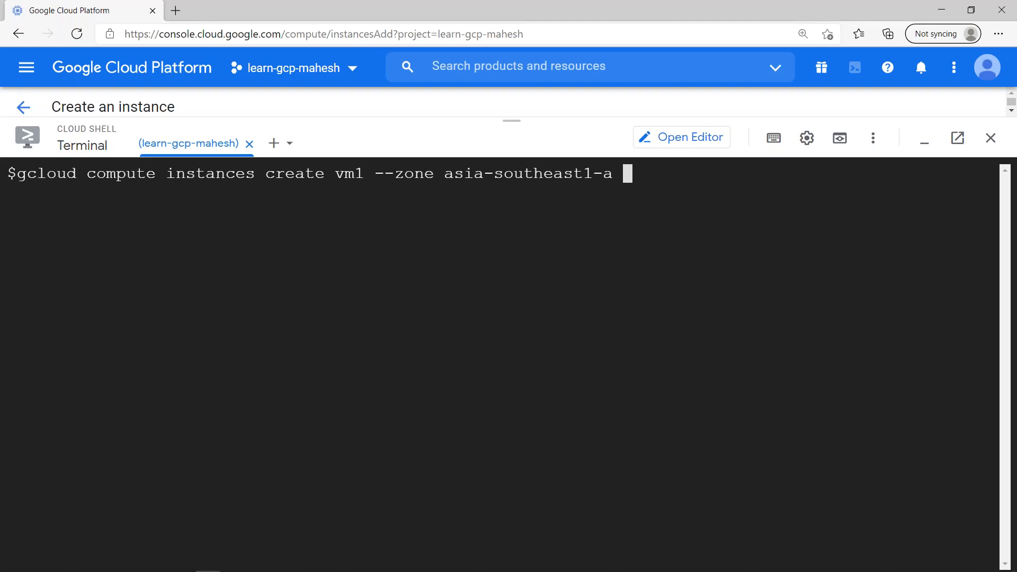
pyautogui.write('--image-')
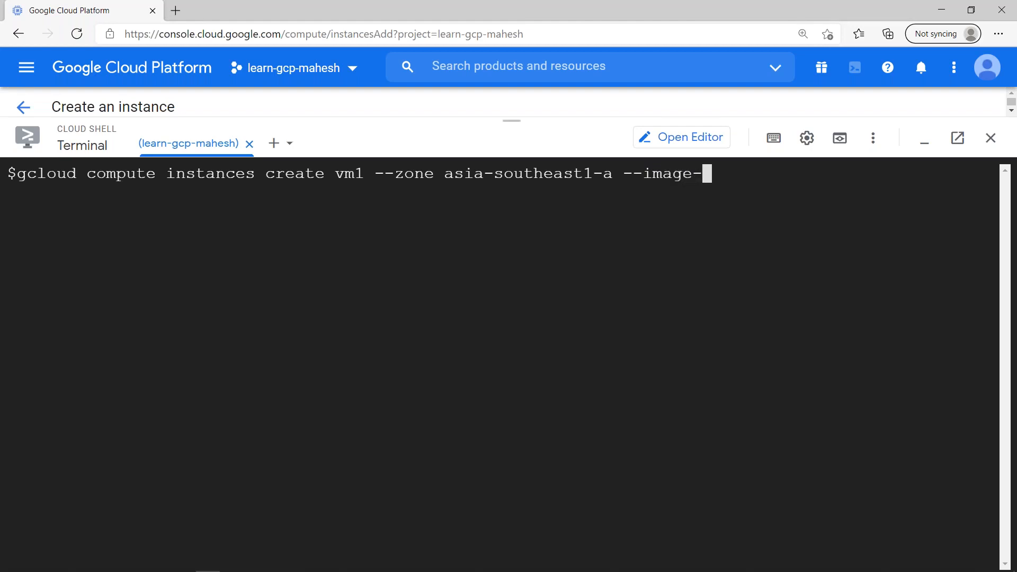
pyautogui.hotkey('alt', 'Tab')
pyautogui.hotkey('alt', 'Tab')
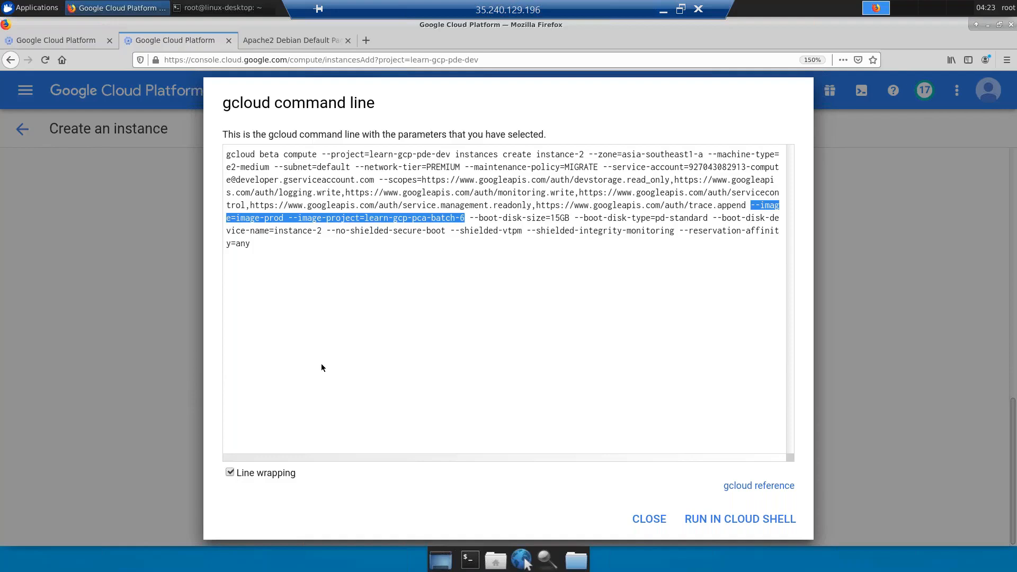
pyautogui.rightClick(429, 218)
pyautogui.click(450, 227)
pyautogui.moveTo(674, 3)
pyautogui.click(663, 10)
pyautogui.press('BackSpace')
pyautogui.press('BackSpace')
pyautogui.press('BackSpace')
pyautogui.press('BackSpace')
pyautogui.press('BackSpace')
pyautogui.press('BackSpace')
pyautogui.press('BackSpace')
pyautogui.press('BackSpace')
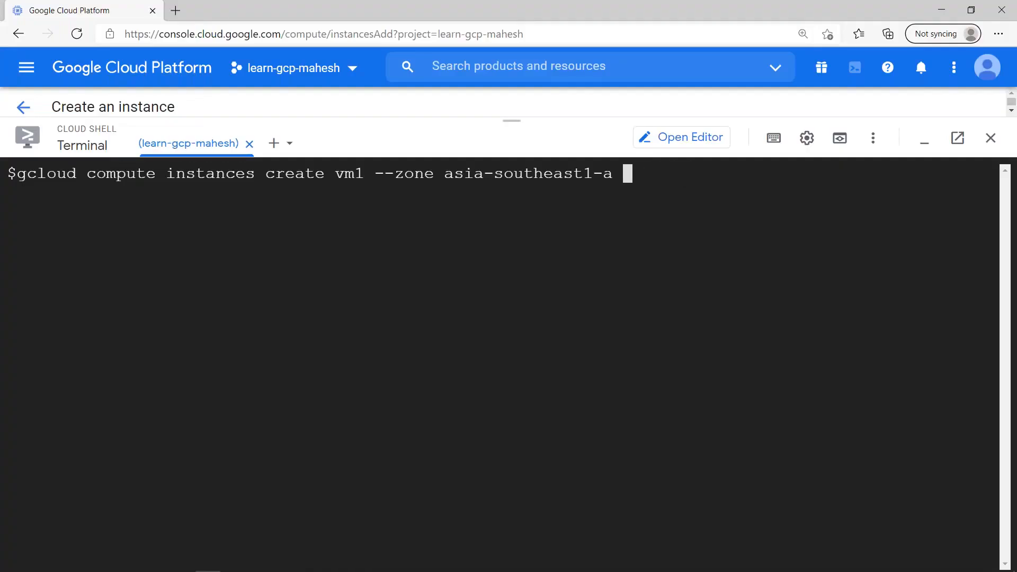
pyautogui.hotkey('ctrl', 'v')
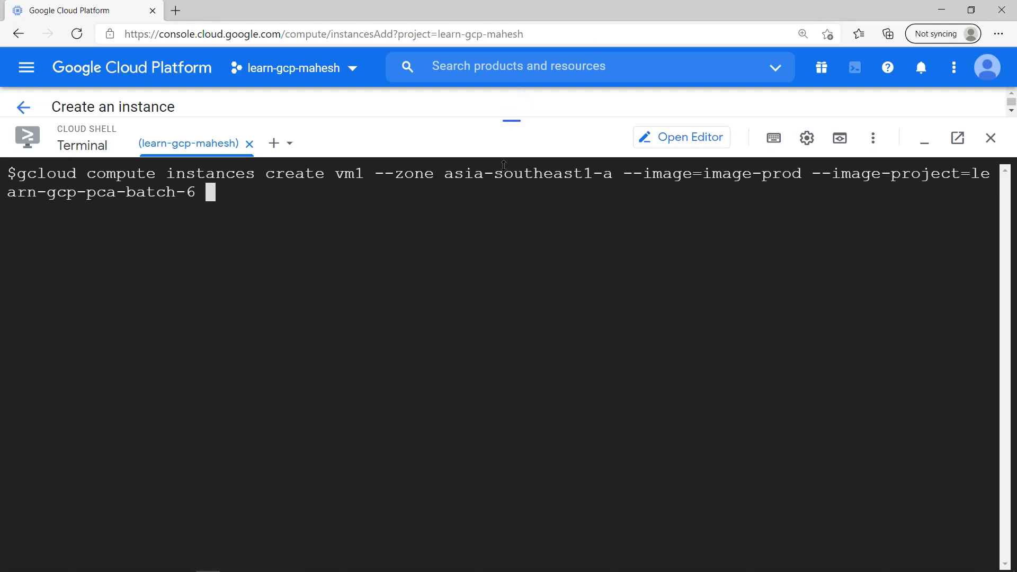
pyautogui.moveTo(503, 165); pyautogui.dragTo(512, 413)
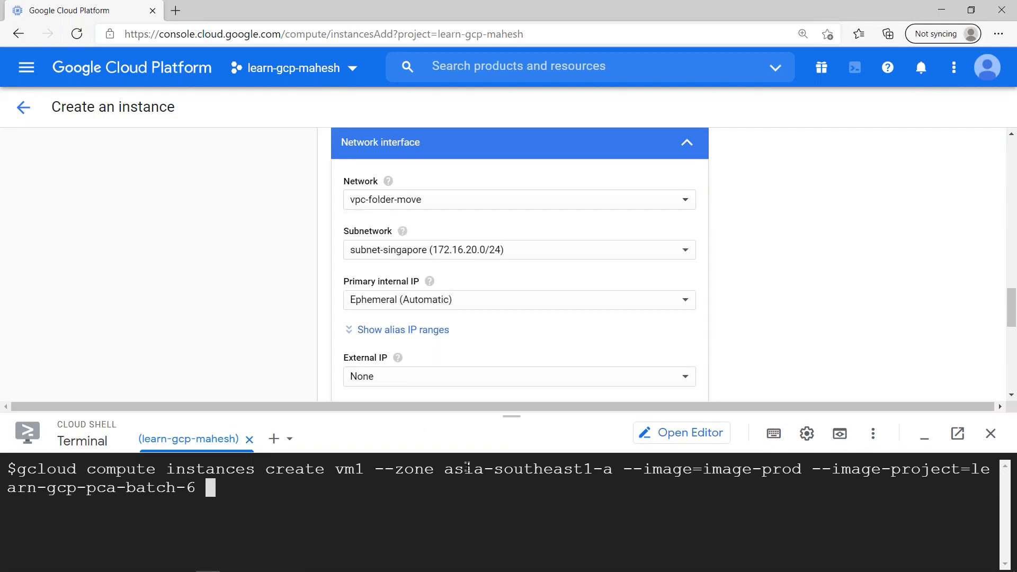
pyautogui.scroll(-10, 613, 248)
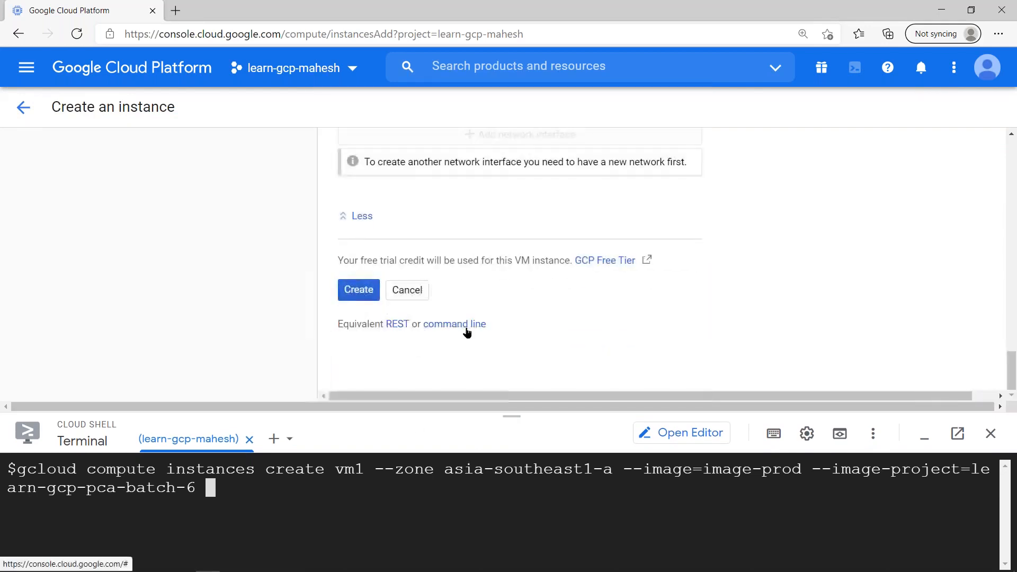
# - Copy '--subnet=subnet-singapore --no-address' from the command preview and run the completed vm1 create command
pyautogui.click(466, 325)
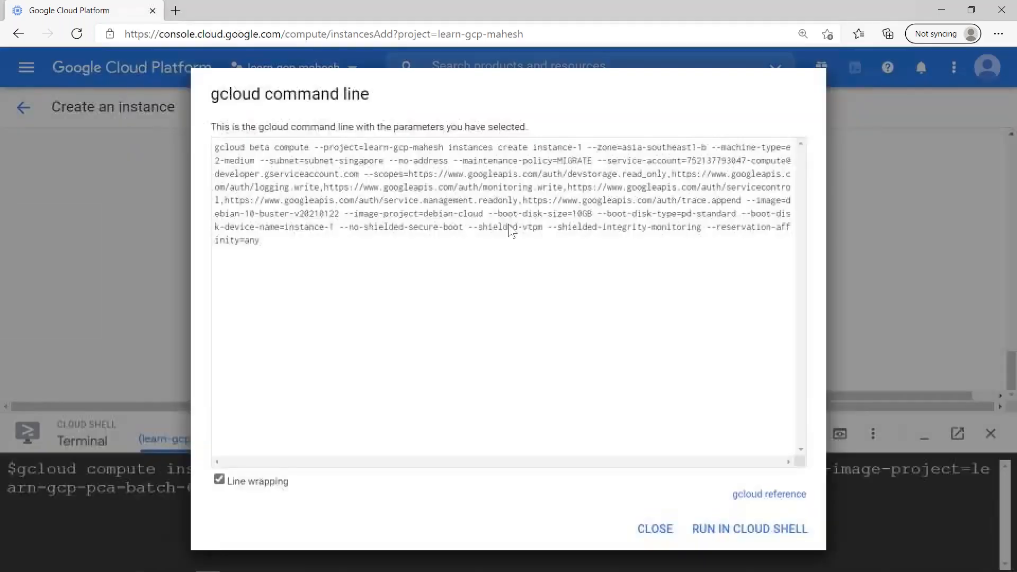
pyautogui.moveTo(259, 160); pyautogui.dragTo(449, 160)
pyautogui.hotkey('ctrl', 'c')
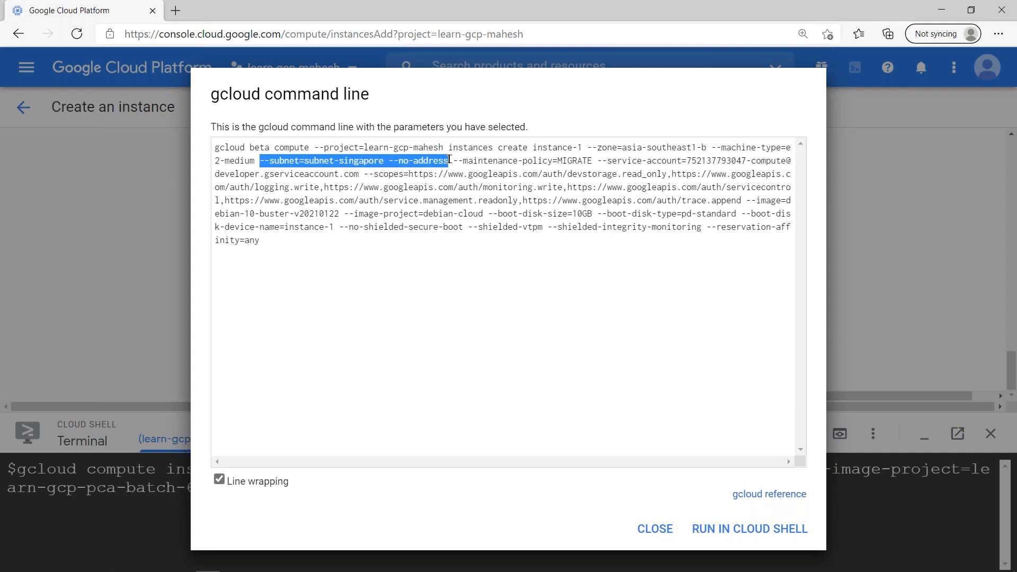
pyautogui.click(646, 527)
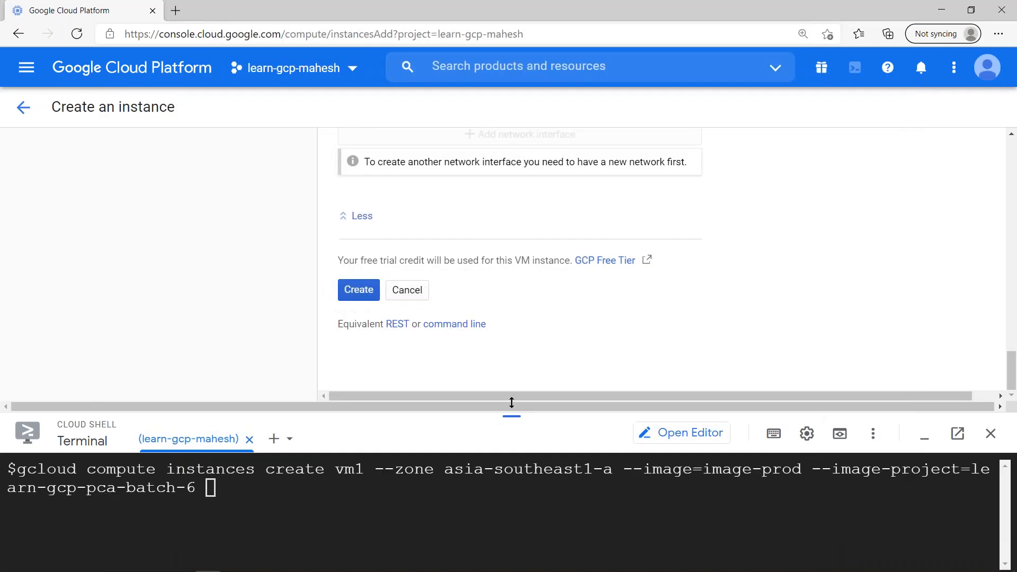
pyautogui.moveTo(511, 404); pyautogui.dragTo(511, 141)
pyautogui.click(457, 228)
pyautogui.hotkey('ctrl', 'v')
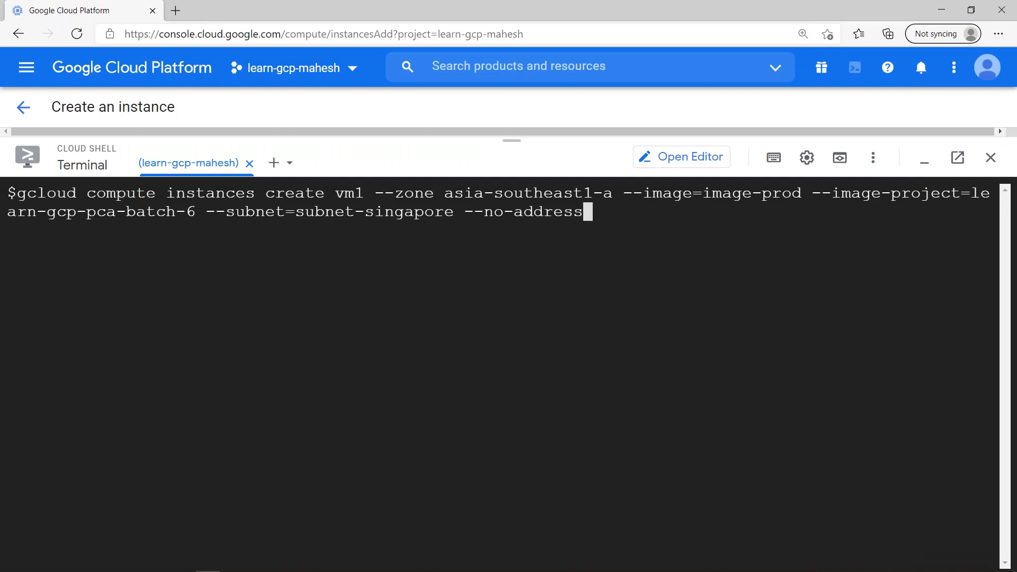
pyautogui.press('Return')
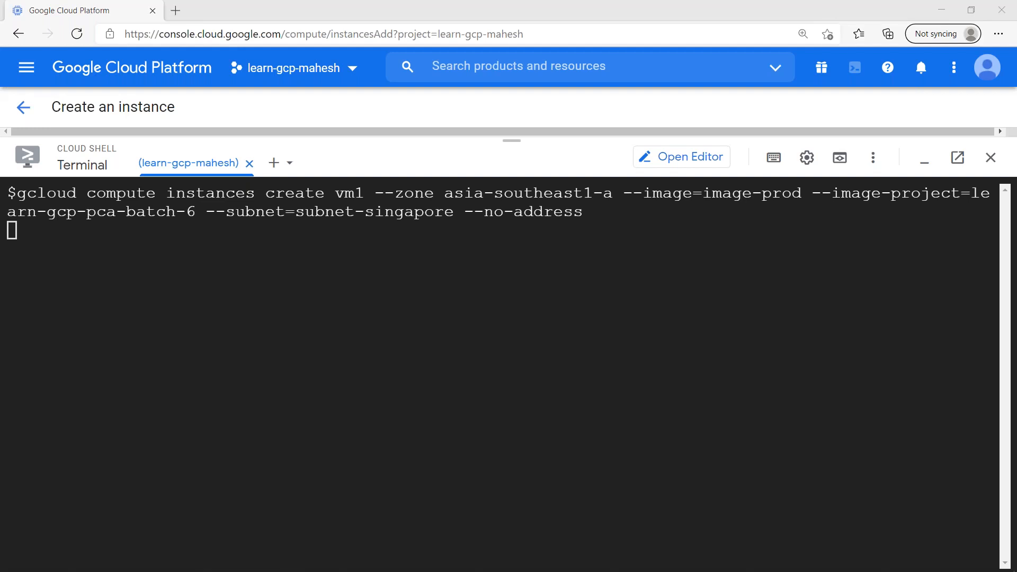
pyautogui.click(567, 279)
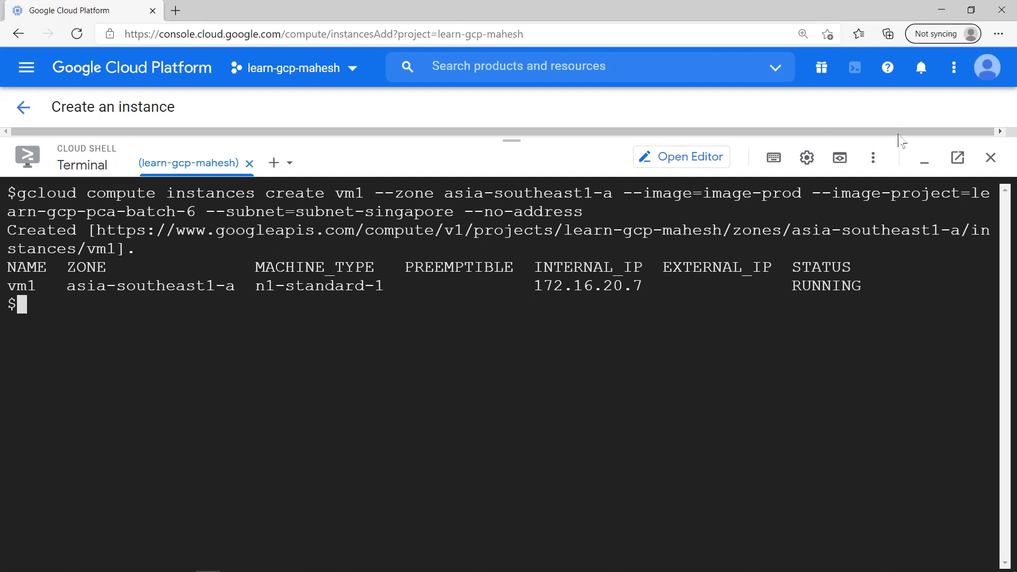
# - Open vm1's details and check its zone, subnet-singapore, no external IP, and 15 GB image-prod boot disk
pyautogui.click(922, 159)
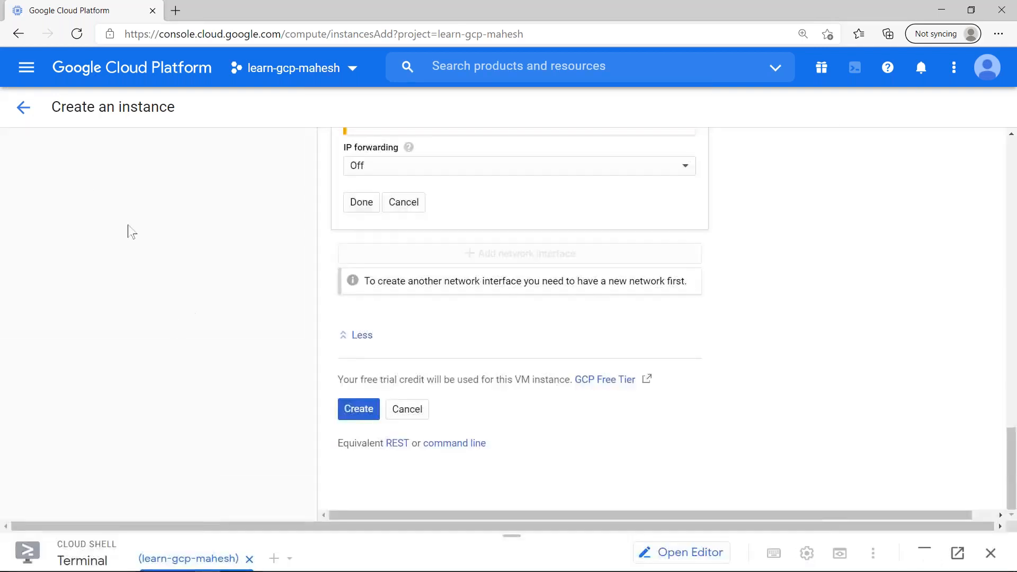
pyautogui.click(20, 105)
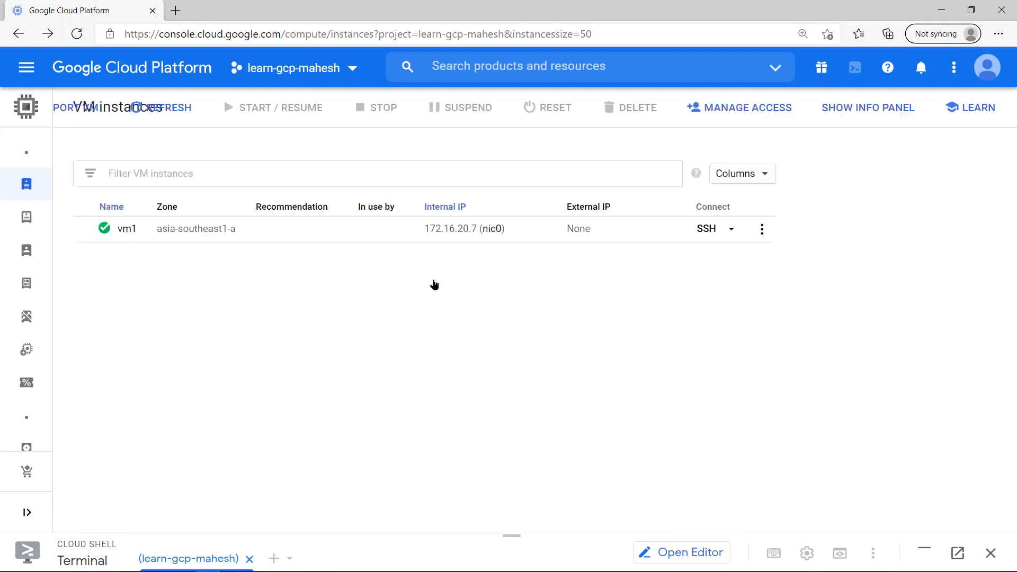
pyautogui.click(127, 229)
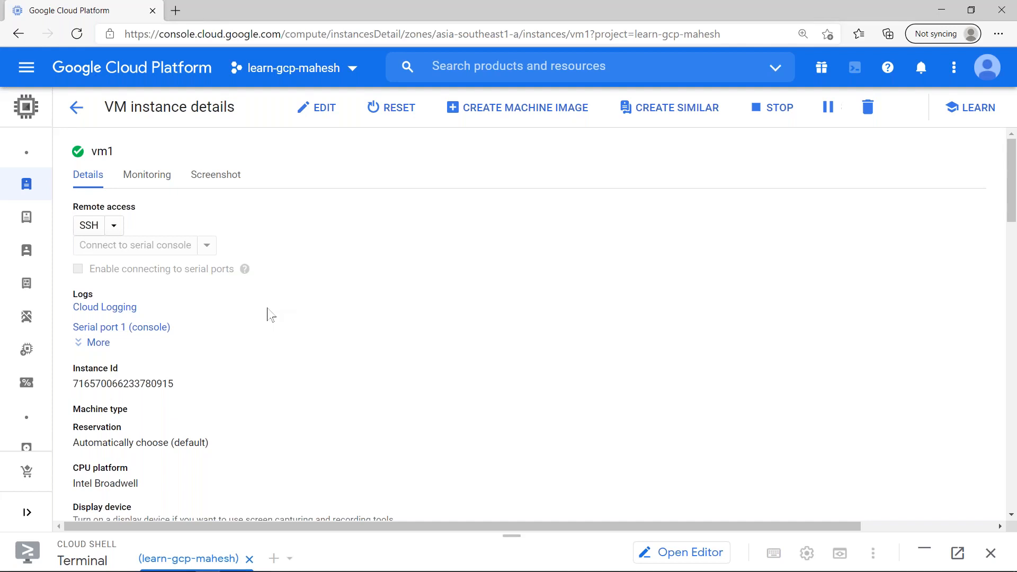
pyautogui.scroll(-15, 270, 307)
pyautogui.scroll(12, 392, 315)
pyautogui.scroll(-3, 392, 318)
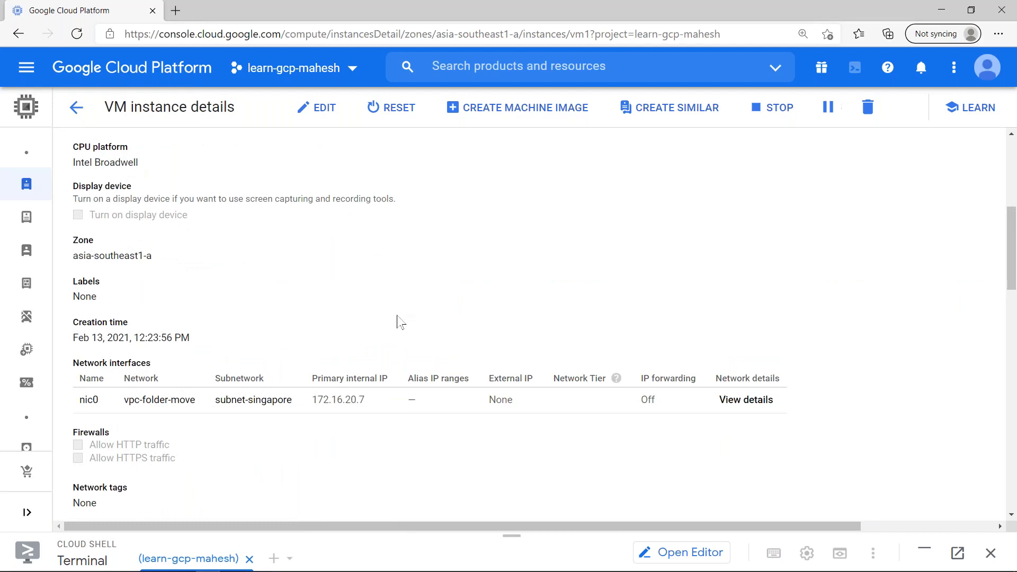
pyautogui.scroll(-8, 397, 320)
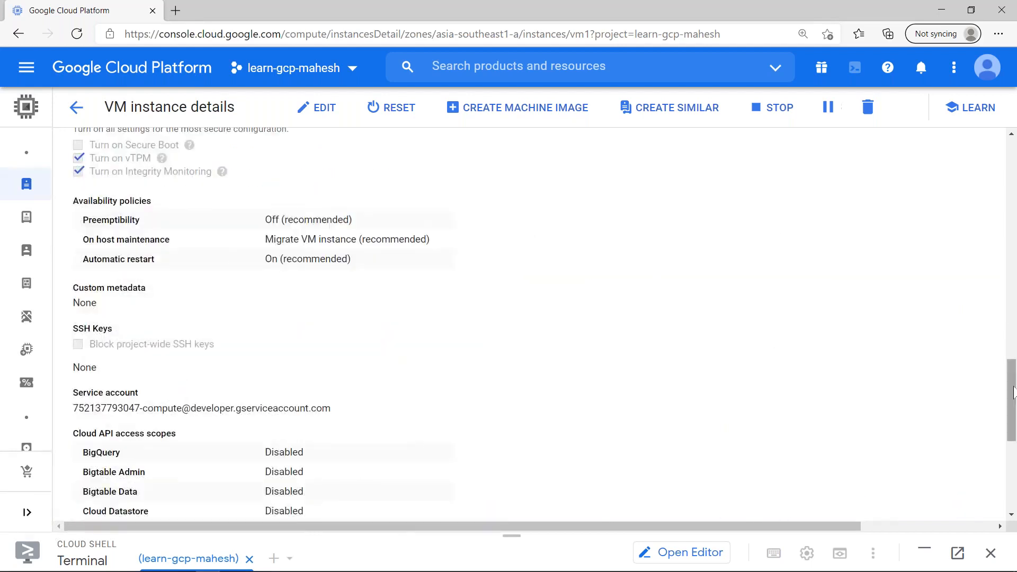
pyautogui.moveTo(1010, 389); pyautogui.dragTo(1010, 295)
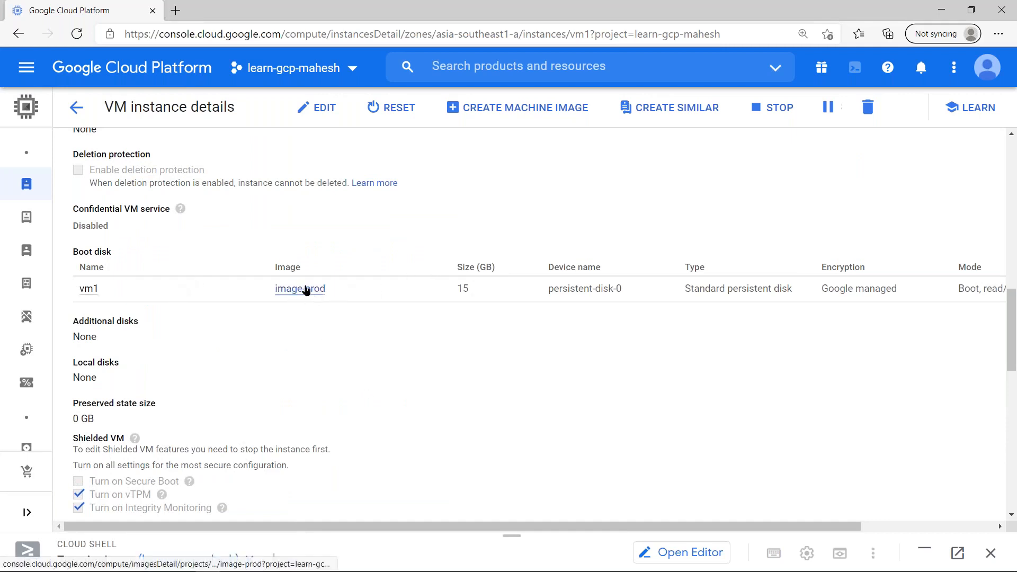
# - Open the image-prod details, select its project path, and try creating an instance from it
pyautogui.click(306, 289)
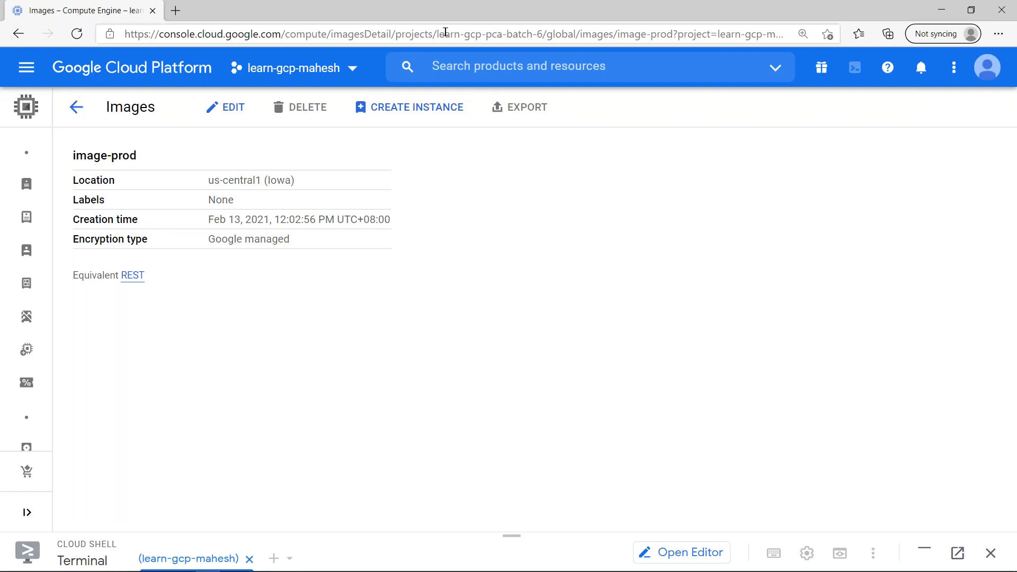
pyautogui.moveTo(432, 34); pyautogui.dragTo(673, 29)
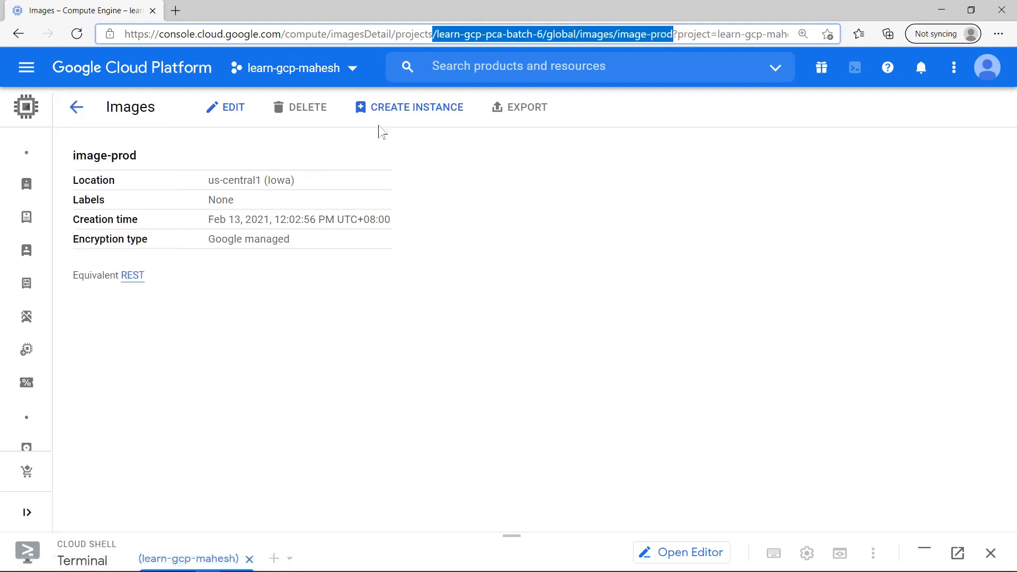
pyautogui.click(438, 110)
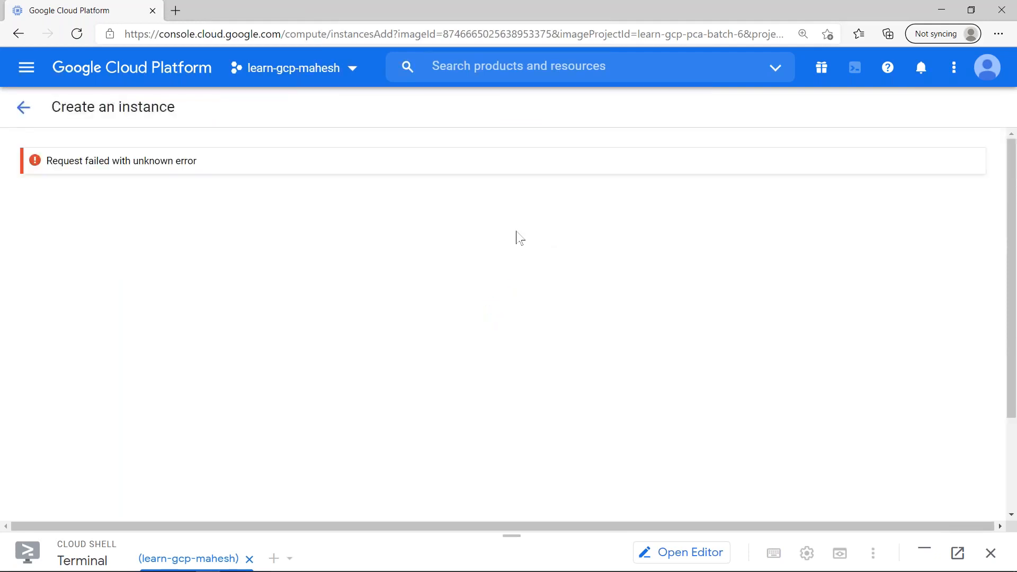
pyautogui.click(22, 111)
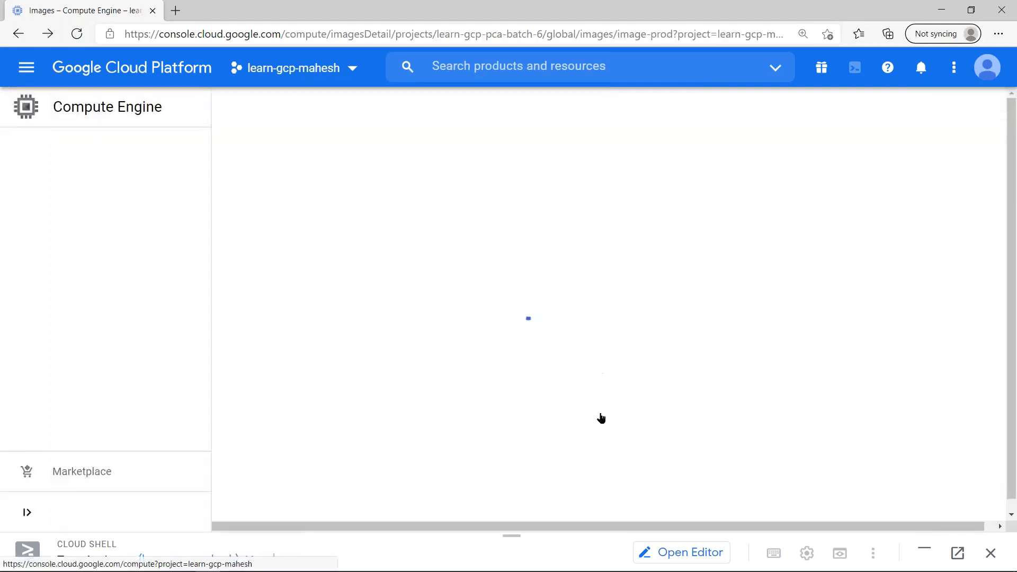
# - Raise Cloud Shell, then move to the Google Slides Realtime Scenarios slide
pyautogui.moveTo(511, 532); pyautogui.dragTo(545, 199)
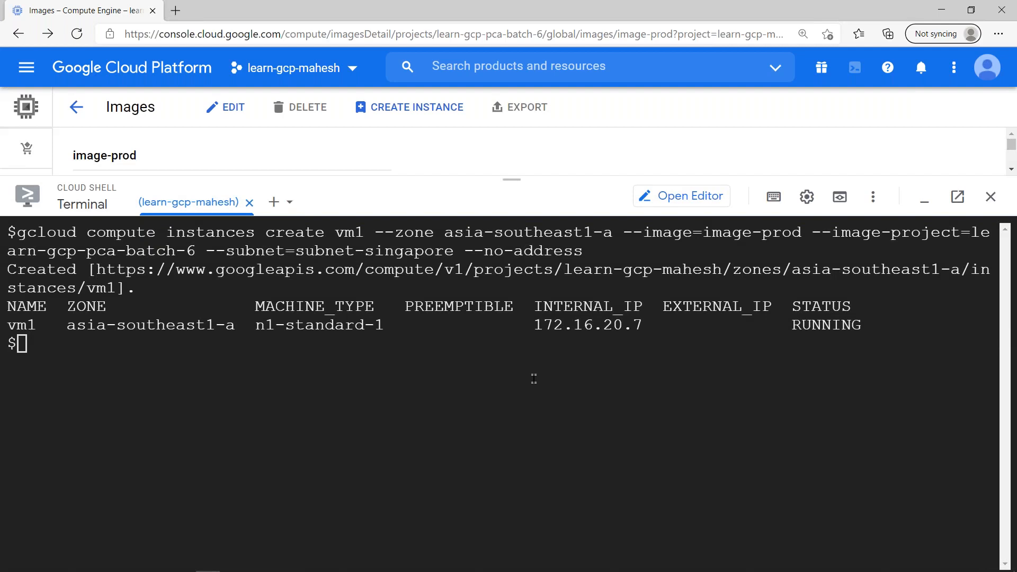
pyautogui.click(562, 390)
pyautogui.hotkey('alt', 'Tab')
pyautogui.hotkey('alt', 'Tab')
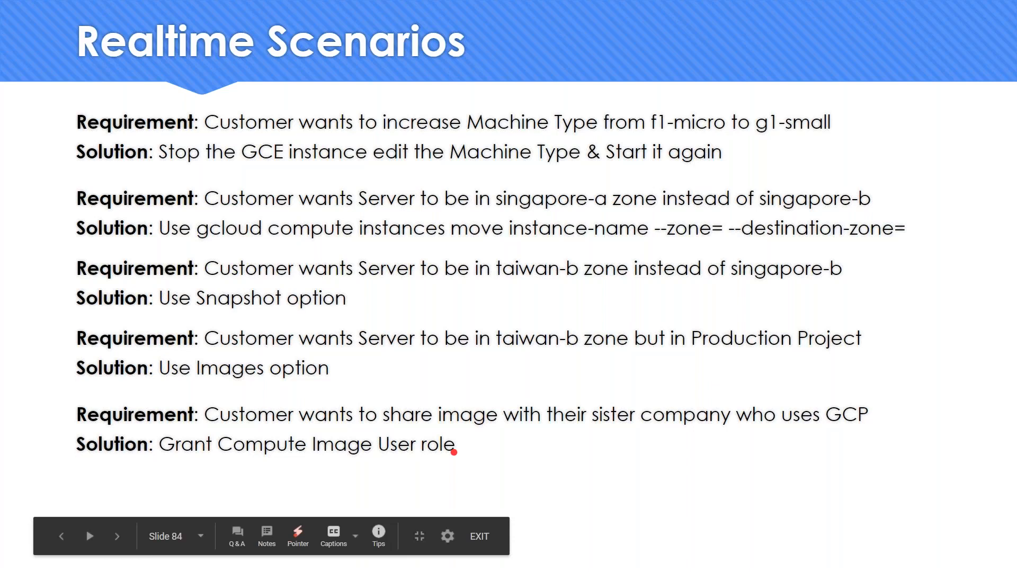
pyautogui.press('Right')
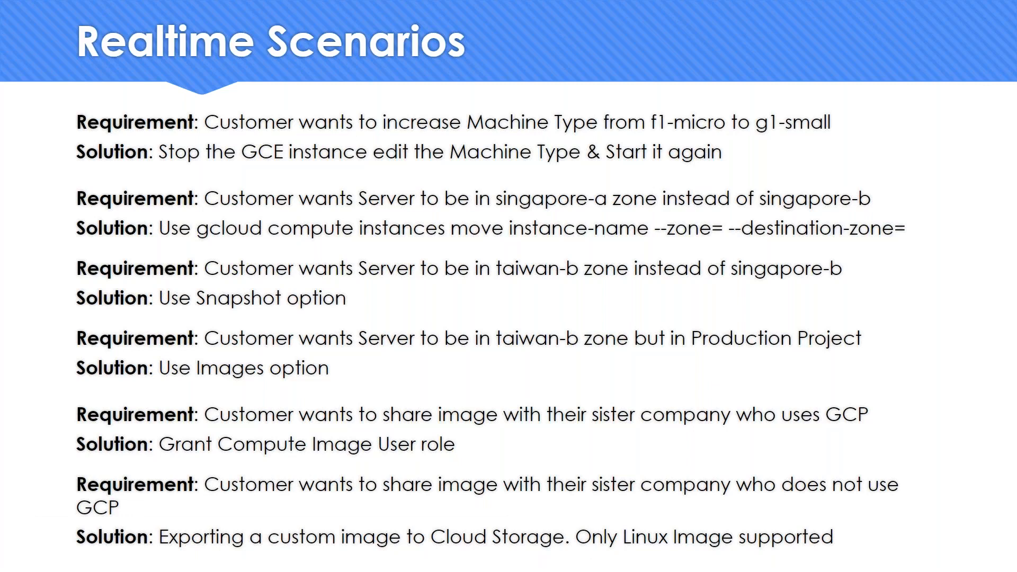
pyautogui.press('Left')
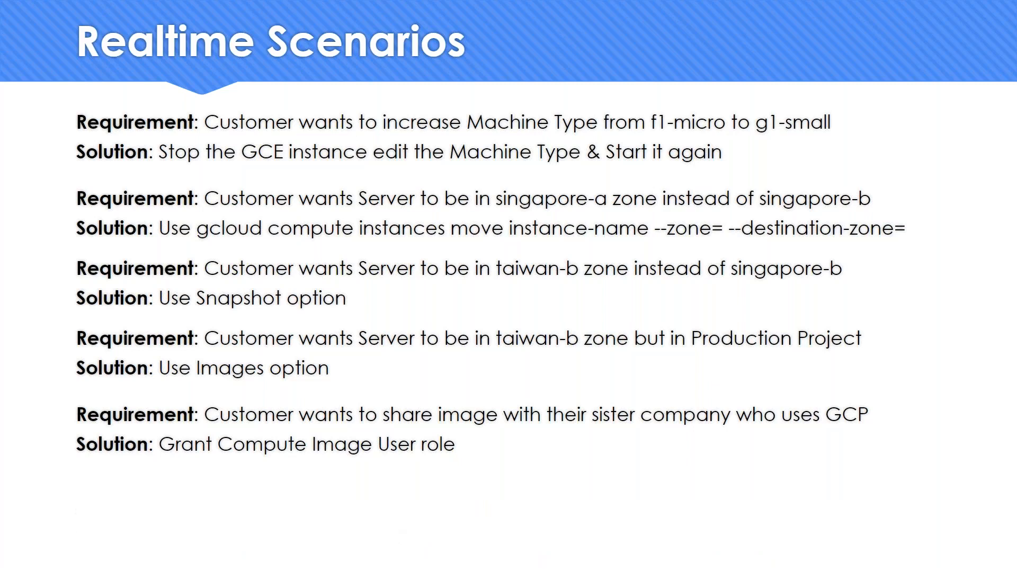